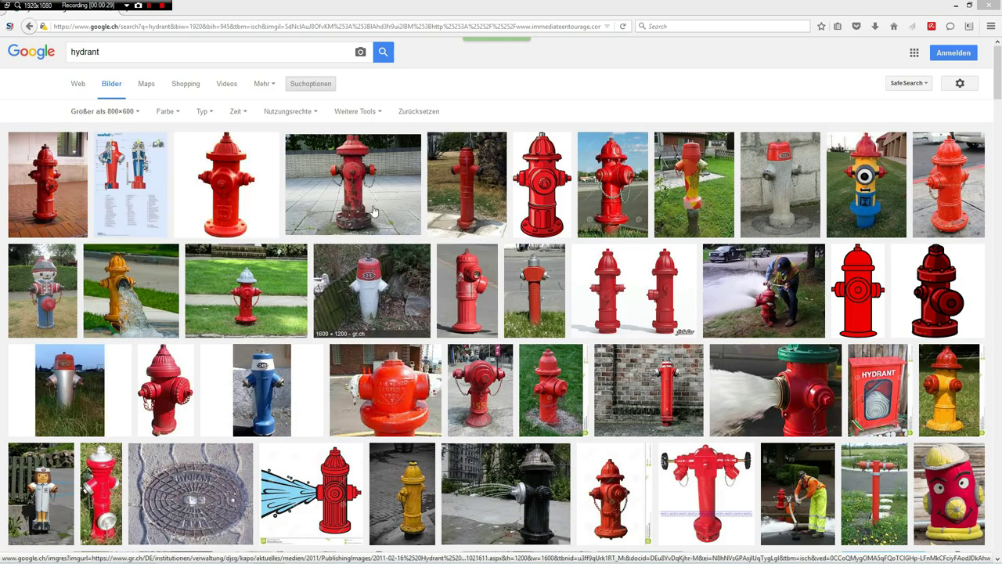
Examine the red fire hydrant photo and browse the other hydrant image results for reference.
{"action": "left_click", "coordinate": [261, 202]}
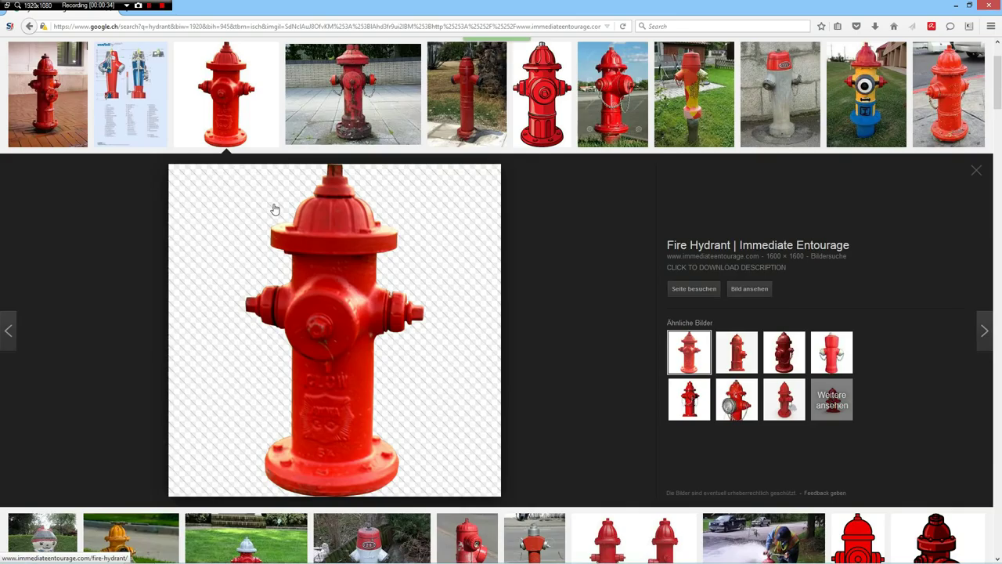
{"action": "left_click", "coordinate": [975, 171]}
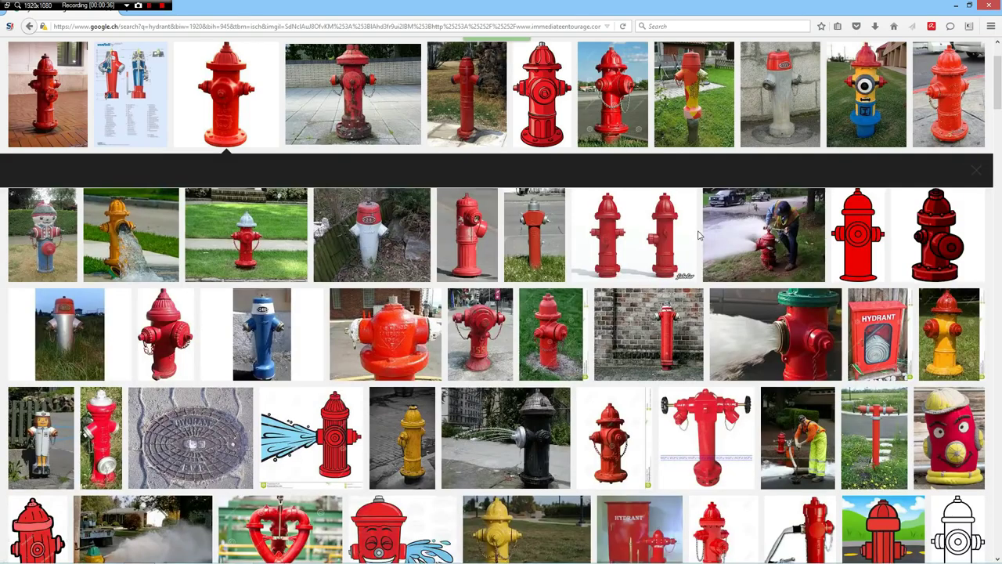
{"action": "scroll", "coordinate": [567, 272], "scroll_direction": "down", "scroll_amount": 5}
{"action": "scroll", "coordinate": [567, 271], "scroll_direction": "down", "scroll_amount": 8}
{"action": "scroll", "coordinate": [567, 271], "scroll_direction": "down", "scroll_amount": 3}
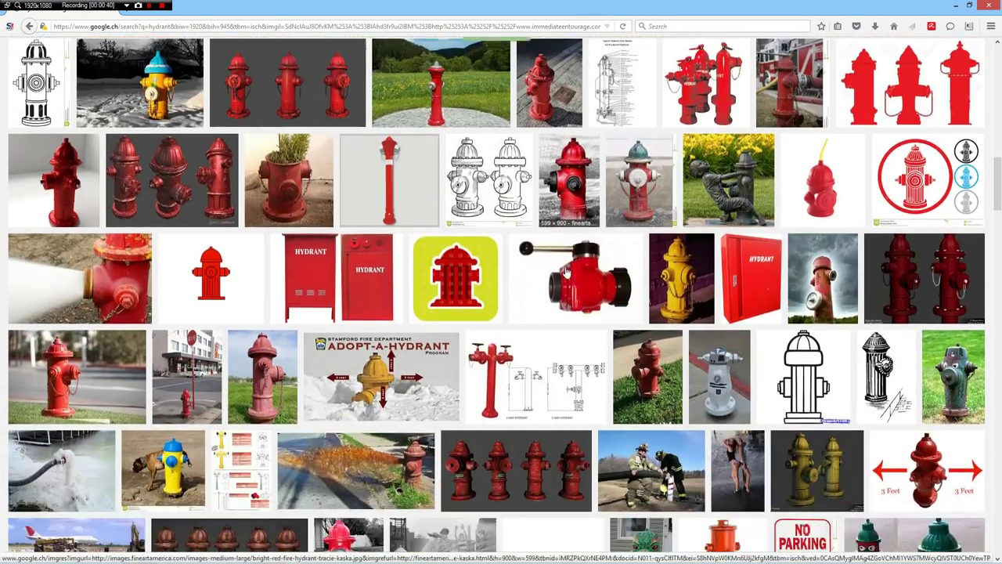
{"action": "scroll", "coordinate": [567, 272], "scroll_direction": "up", "scroll_amount": 10}
{"action": "scroll", "coordinate": [567, 271], "scroll_direction": "up", "scroll_amount": 6}
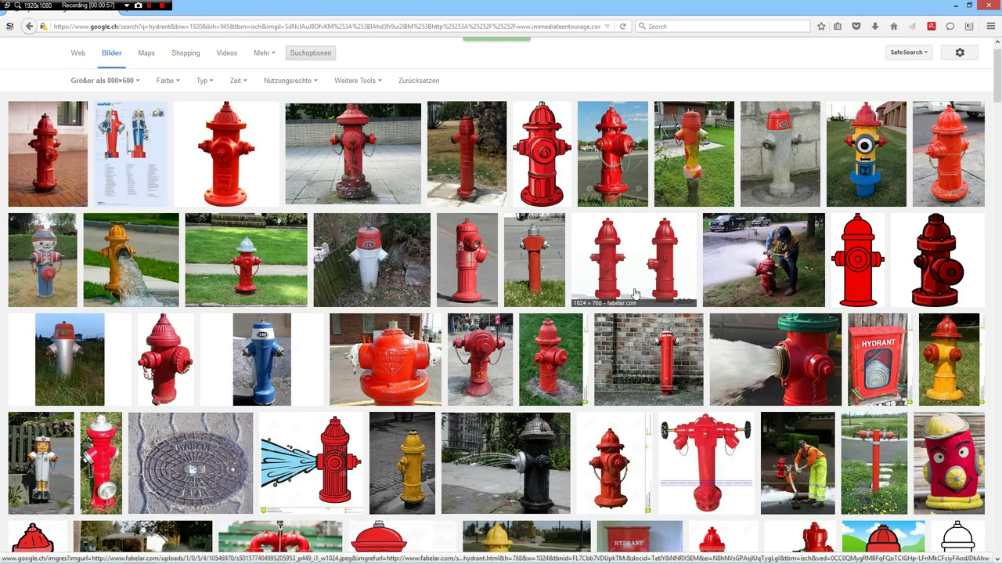
Switch to MODO, duplicate the vertical cylinder in place and rotate the copy -90° about Z.
{"action": "key", "text": "alt+Tab"}
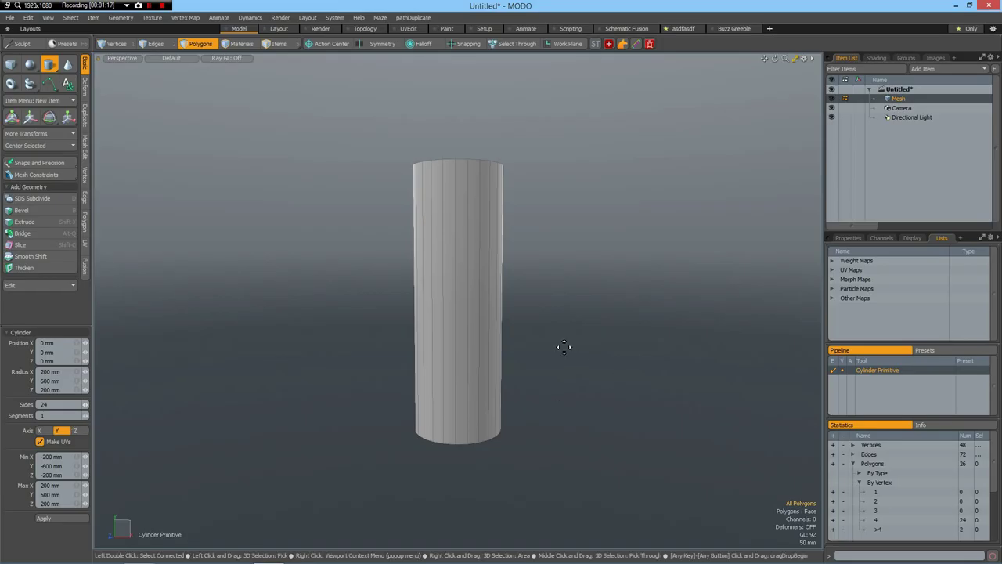
{"action": "key", "text": "space"}
{"action": "double_click", "coordinate": [459, 327]}
{"action": "key", "text": "ctrl"}
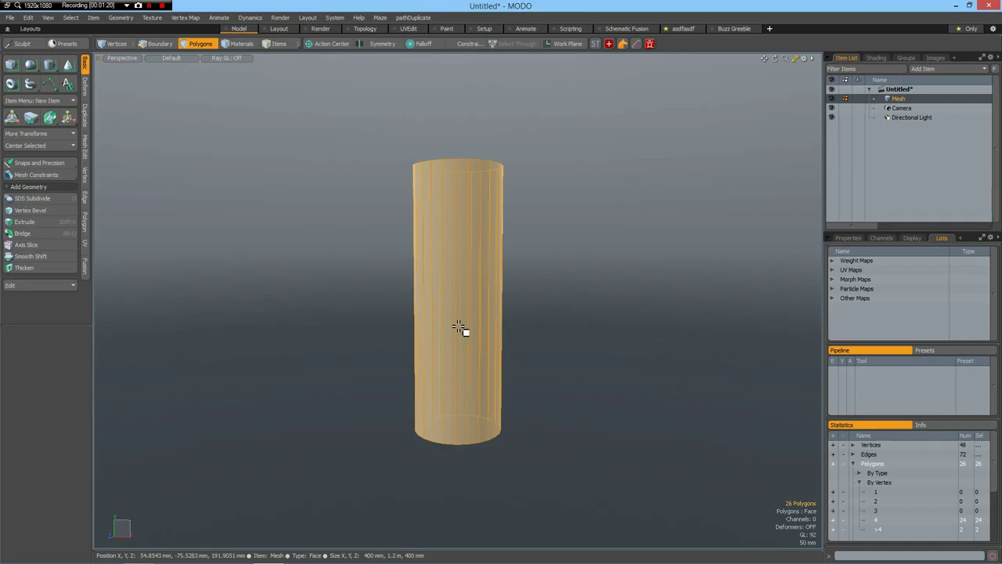
{"action": "key", "text": "ctrl+c"}
{"action": "key", "text": "ctrl+v"}
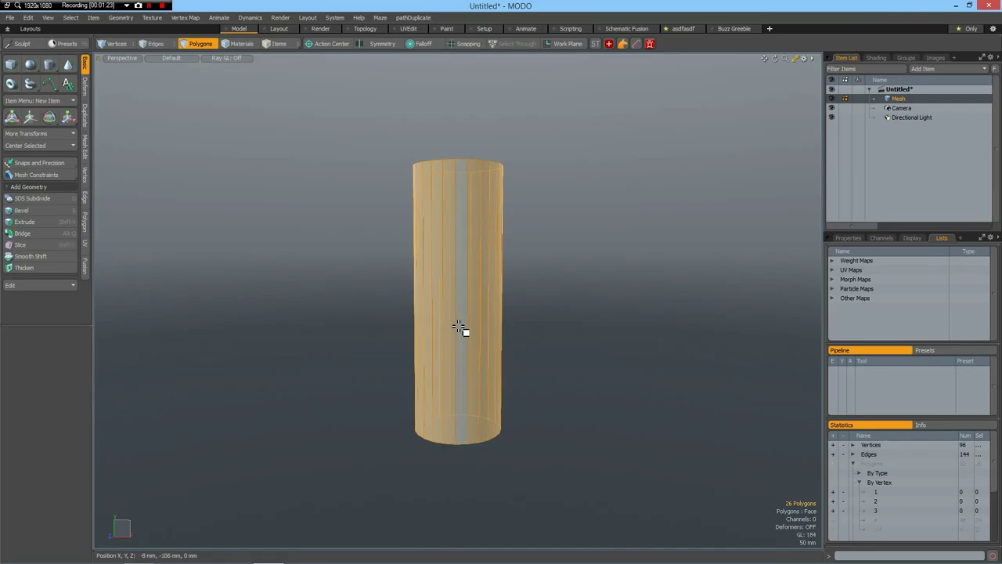
{"action": "key", "text": "e"}
{"action": "left_click_drag", "start_coordinate": [489, 264], "coordinate": [494, 344], "text": "ctrl"}
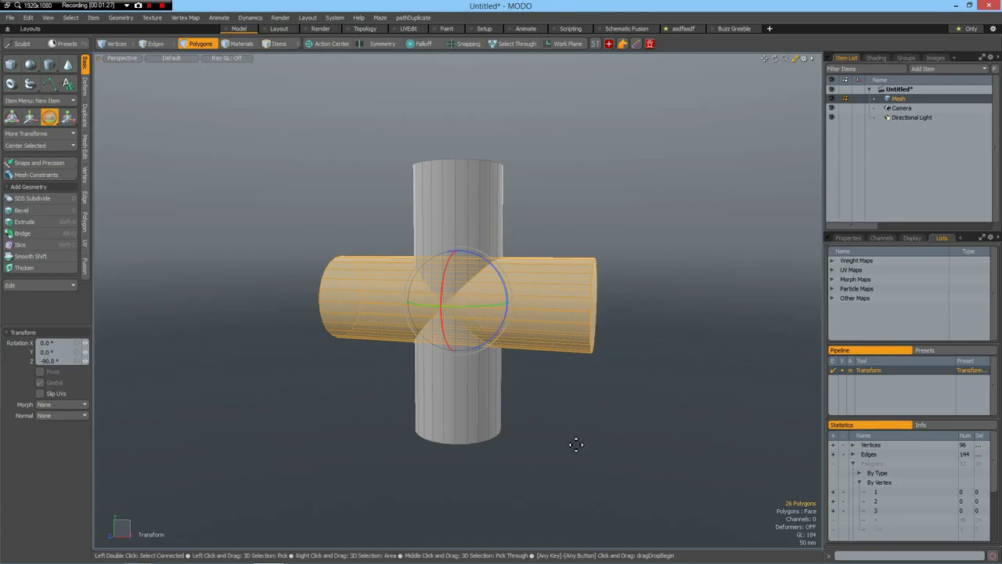
{"action": "key", "text": "space"}
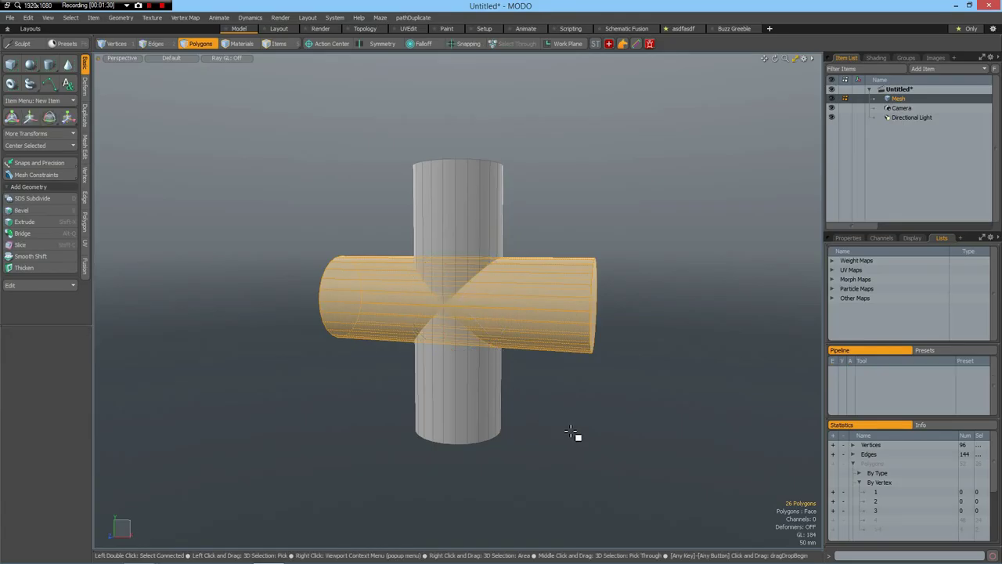
Paste another copy of the horizontal cylinder and rotate it 90° about Y.
{"action": "double_click", "coordinate": [529, 313]}
{"action": "key", "text": "ctrl"}
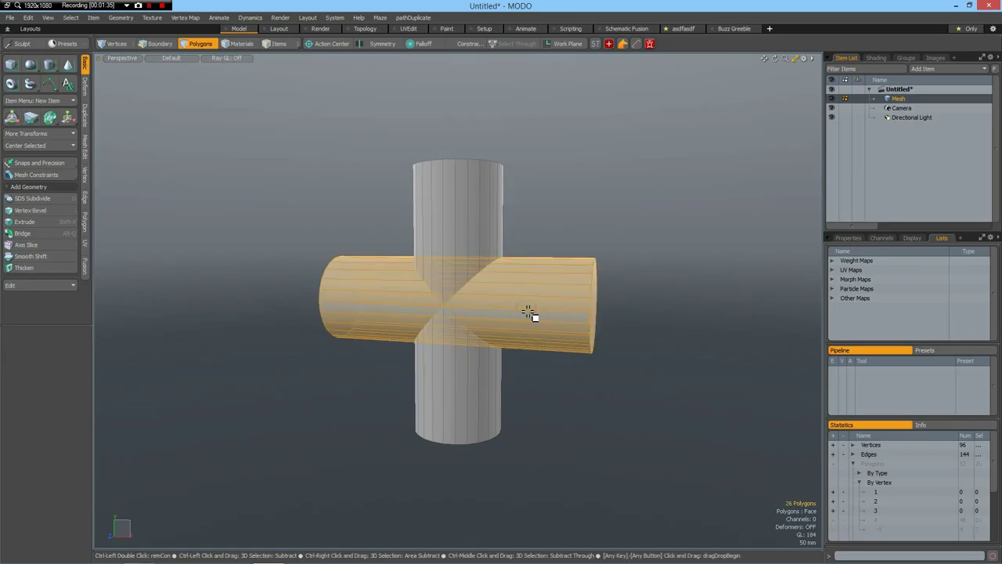
{"action": "key", "text": "ctrl+v"}
{"action": "key", "text": "e"}
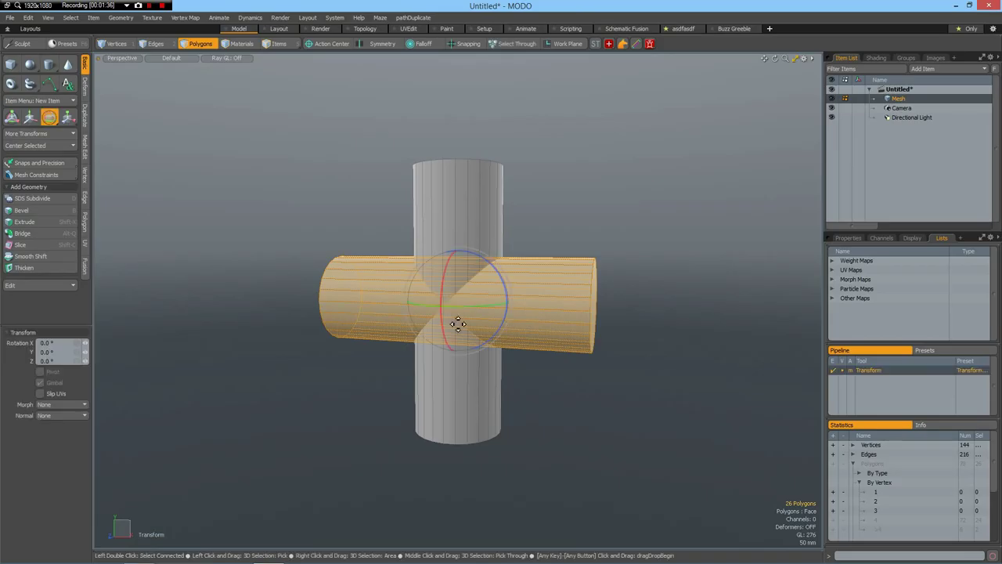
{"action": "left_click_drag", "start_coordinate": [418, 302], "coordinate": [513, 303]}
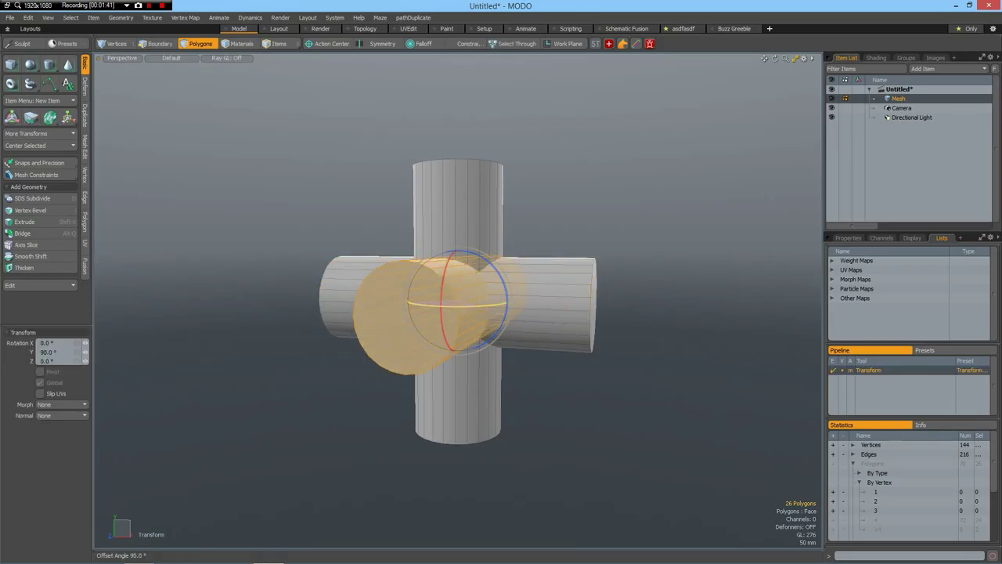
{"action": "key", "text": "space"}
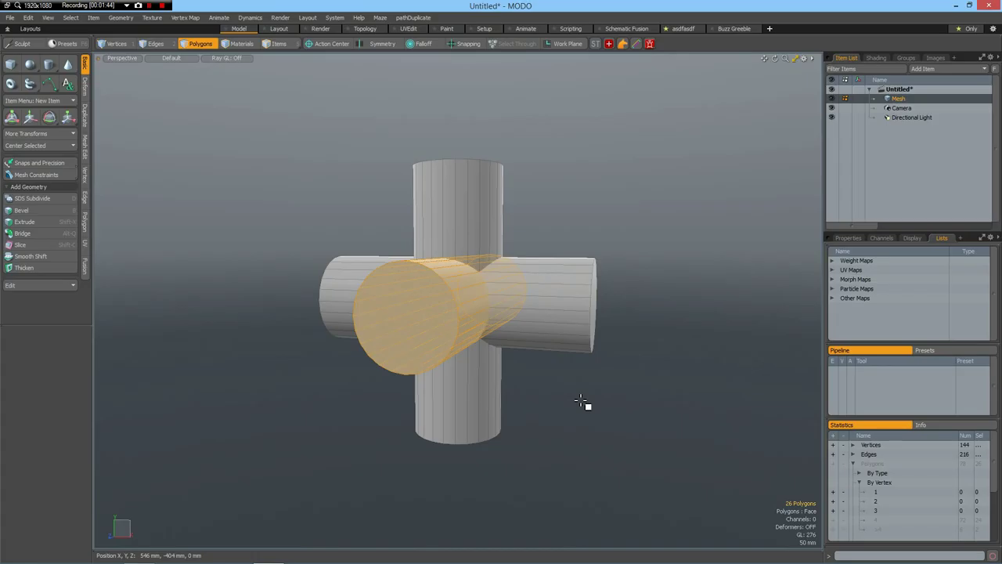
In the front view, move the X-aligned horizontal cylinder about 856 mm up along Y and scale it uniformly to 66%.
{"action": "key", "text": "KP_1"}
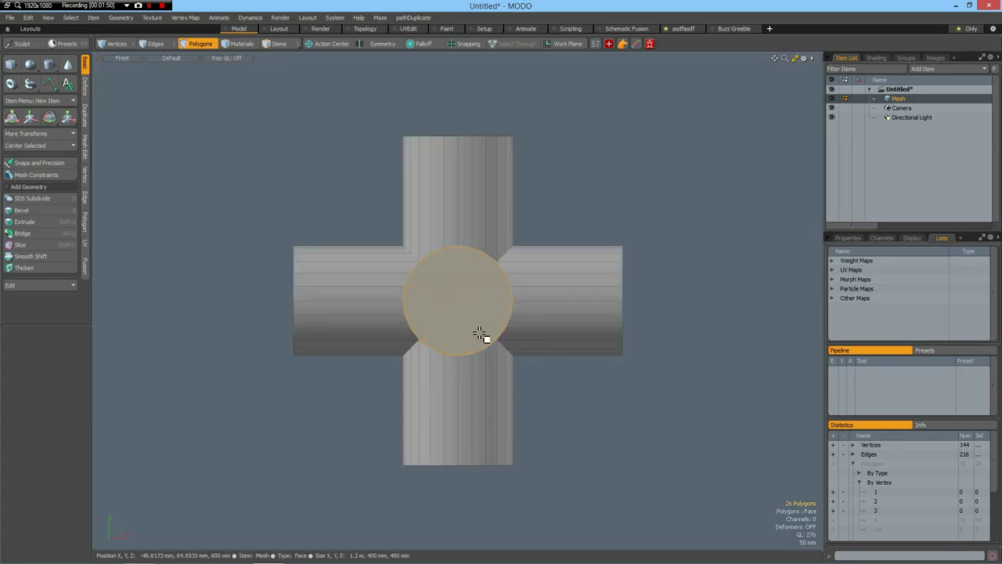
{"action": "double_click", "coordinate": [580, 301]}
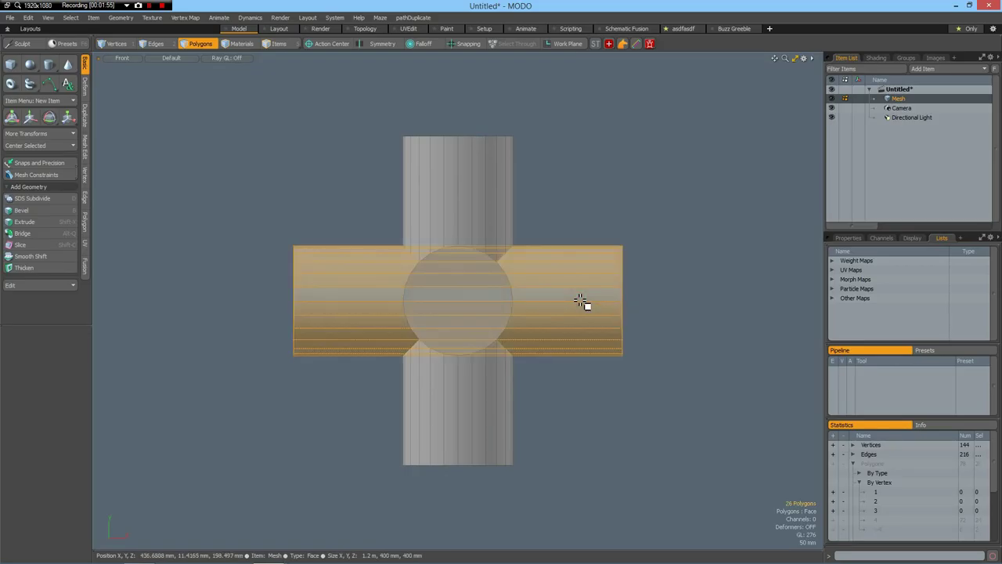
{"action": "key", "text": "w"}
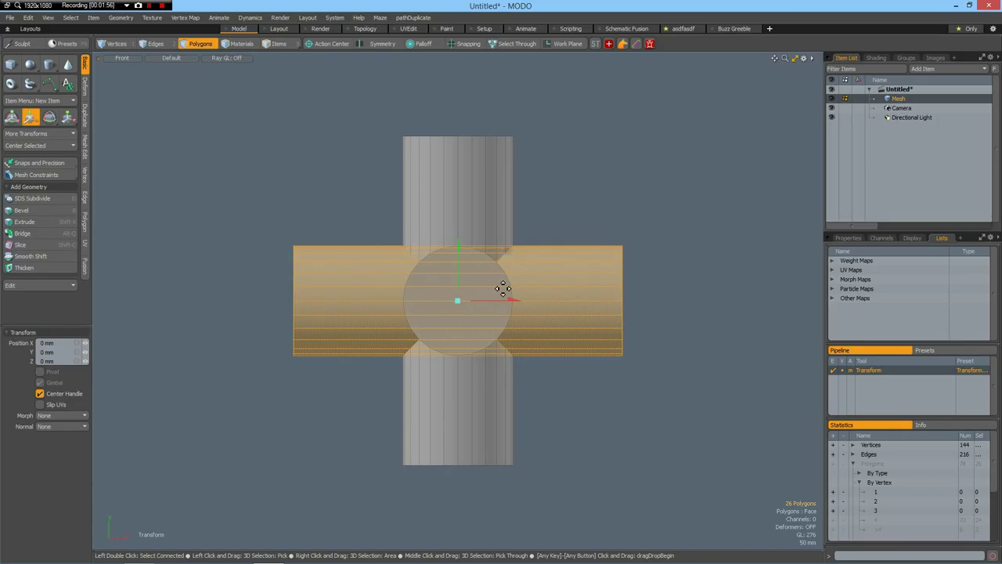
{"action": "left_click_drag", "start_coordinate": [461, 254], "coordinate": [461, 19]}
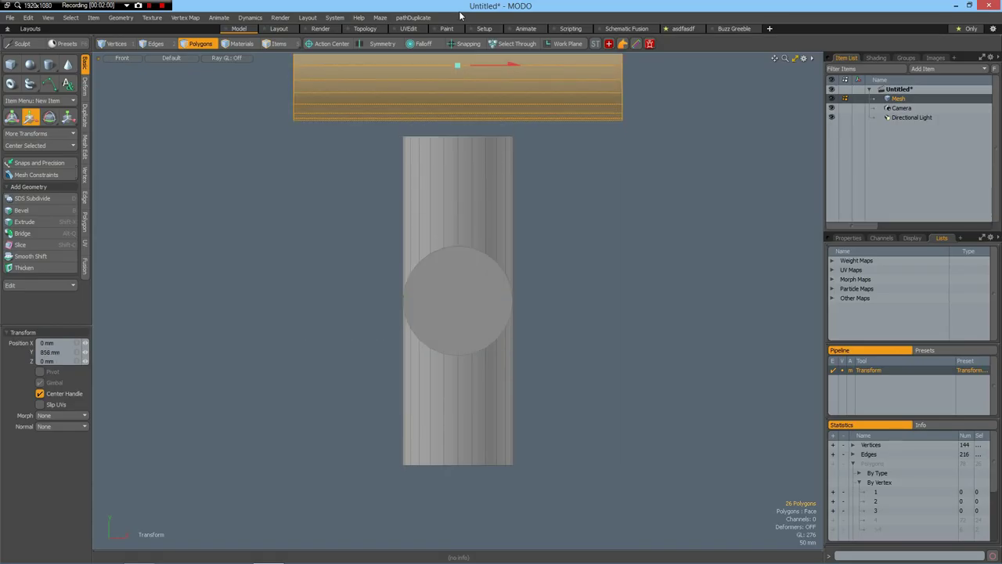
{"action": "key", "text": "r"}
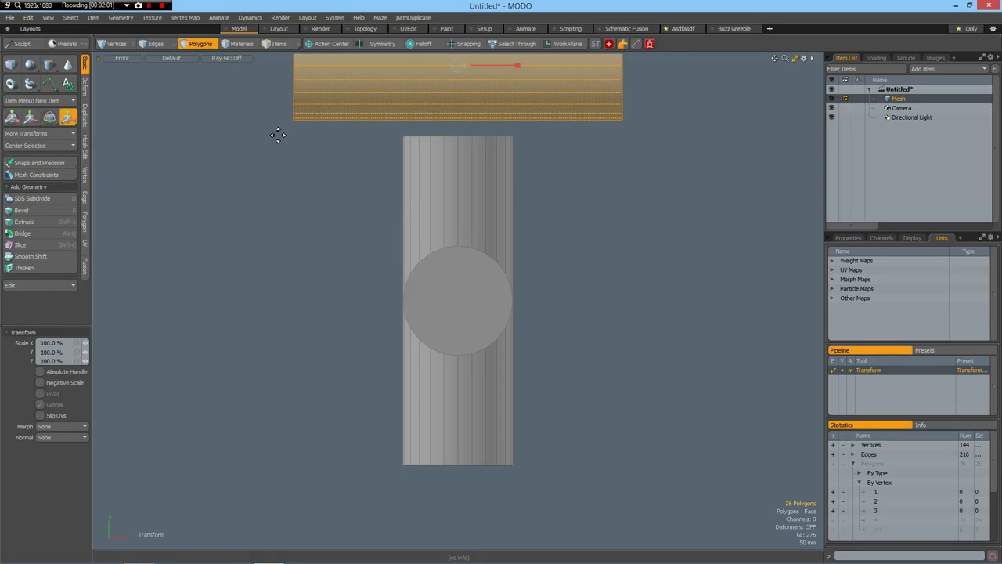
{"action": "left_click", "coordinate": [77, 345]}
{"action": "type", "text": "66"}
{"action": "key", "text": "Return"}
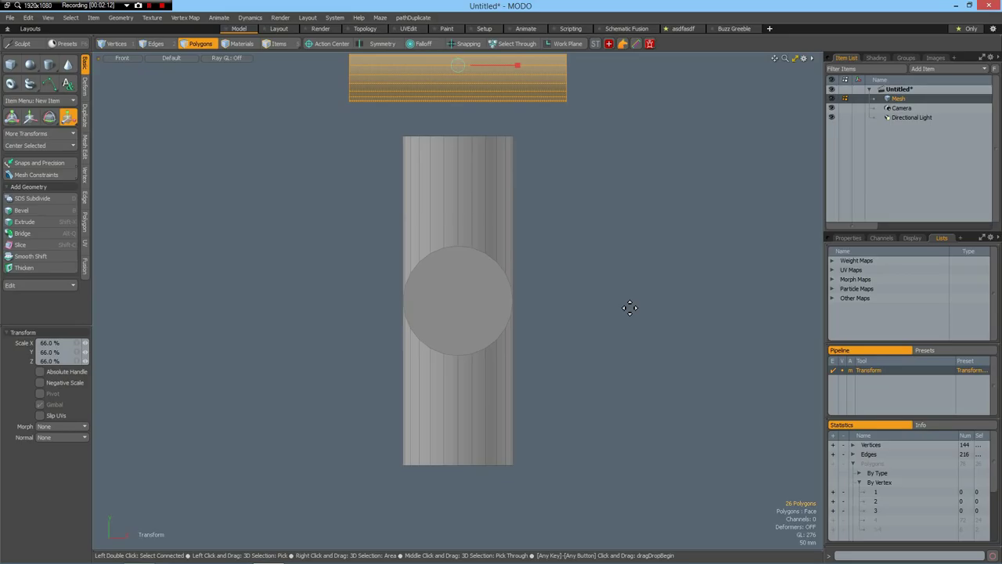
In the perspective view, move the Z-aligned horizontal cylinder along Z until it is well clear of the vertical cylinder.
{"action": "key", "text": "ctrl+space"}
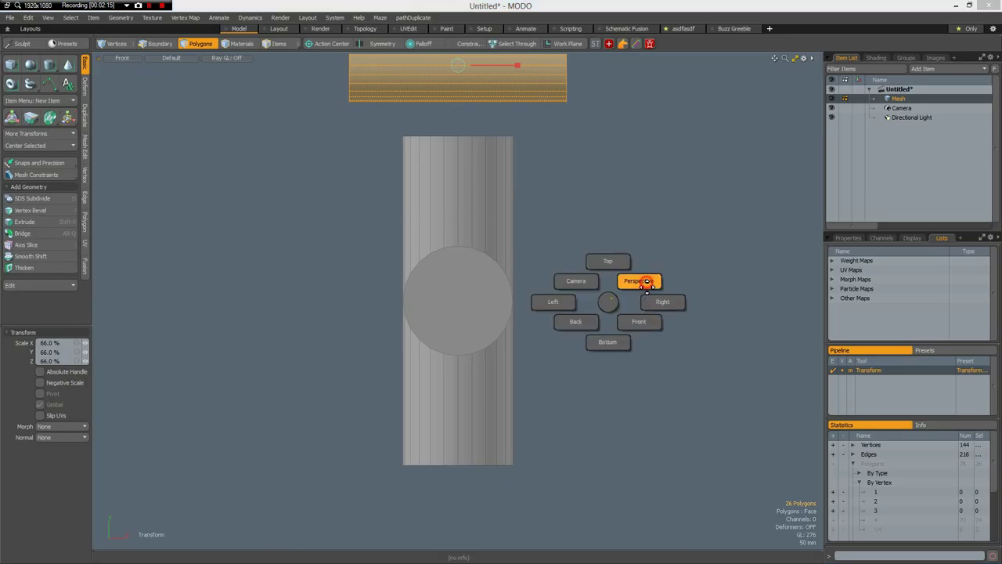
{"action": "left_click", "coordinate": [630, 305]}
{"action": "left_click_drag", "start_coordinate": [610, 331], "coordinate": [415, 347], "text": "alt"}
{"action": "double_click", "coordinate": [377, 317]}
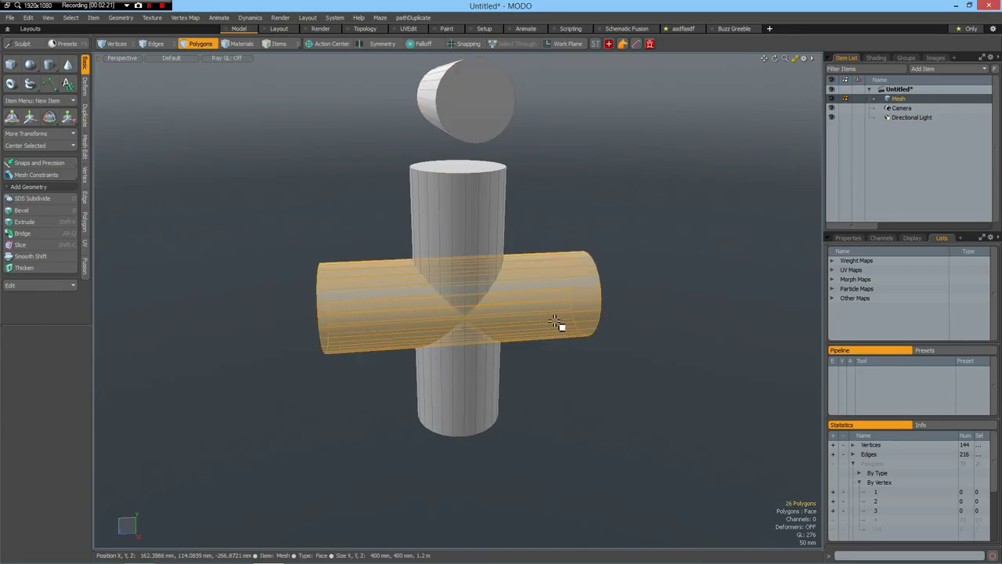
{"action": "key", "text": "w"}
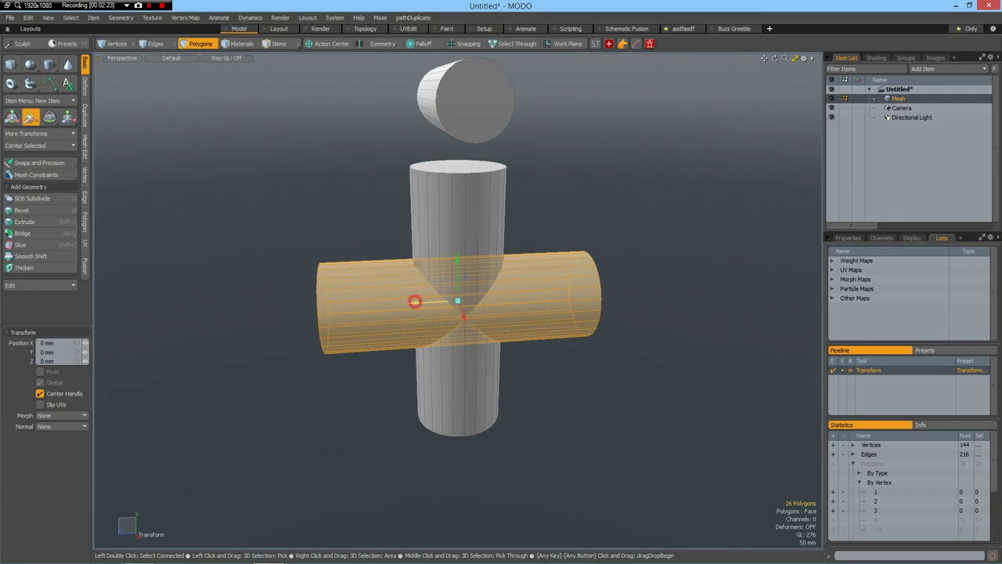
{"action": "left_click_drag", "start_coordinate": [415, 301], "coordinate": [53, 337]}
{"action": "key", "text": "q"}
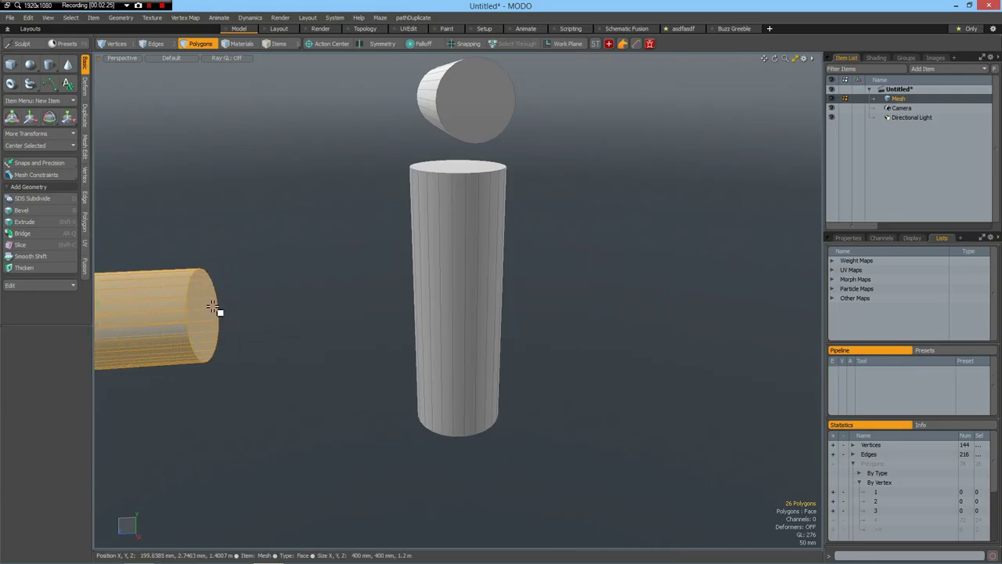
Duplicate the end cap polygon of the Z-aligned cylinder and move the copy -200 mm along Z.
{"action": "left_click", "coordinate": [202, 313]}
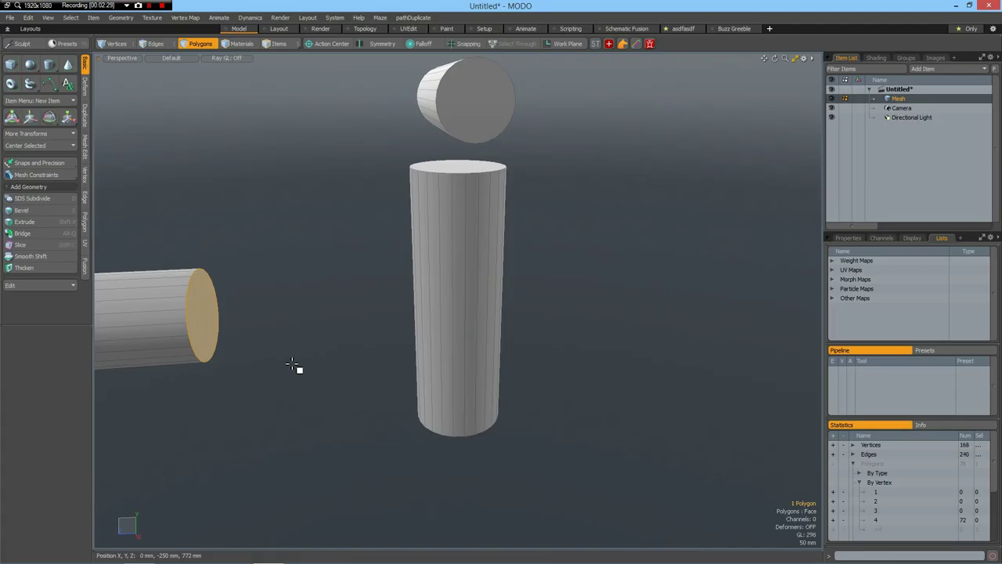
{"action": "key", "text": "w"}
{"action": "left_click_drag", "start_coordinate": [151, 316], "coordinate": [201, 314]}
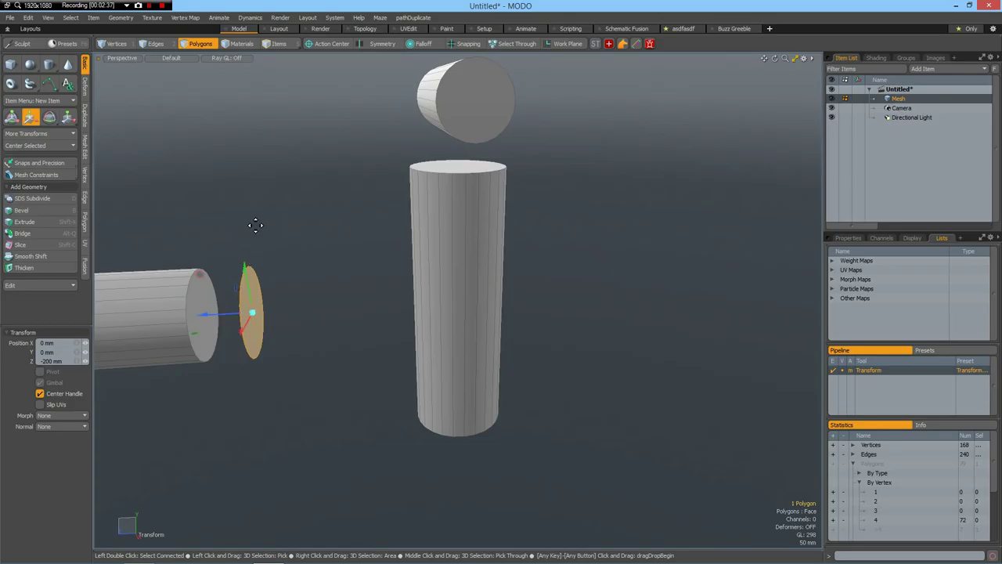
Switch Select Pasted Elements and Deselect Elements before Pasting off and back on in the Mesh Items preferences.
{"action": "left_click", "coordinate": [336, 18]}
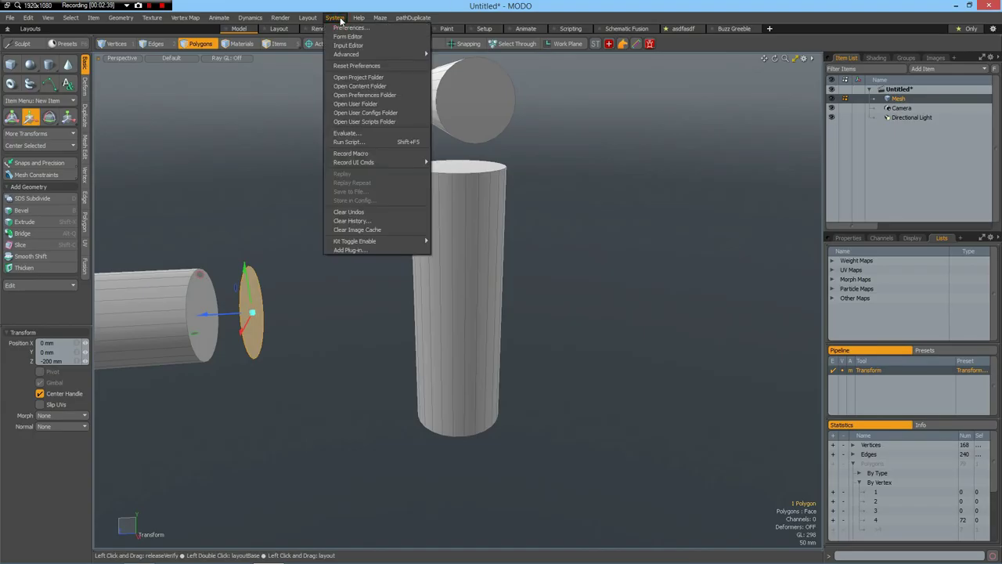
{"action": "left_click", "coordinate": [348, 27]}
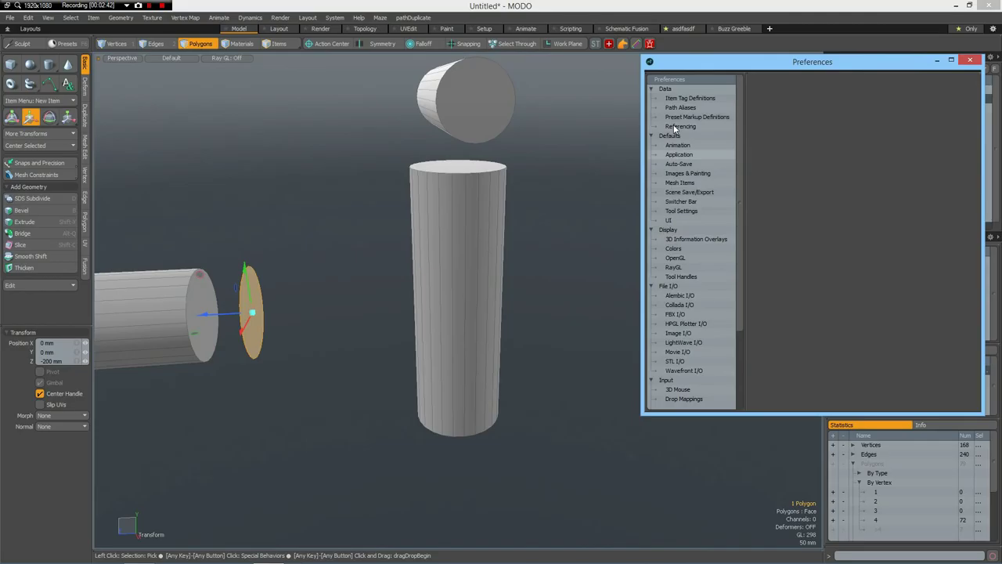
{"action": "left_click", "coordinate": [689, 182]}
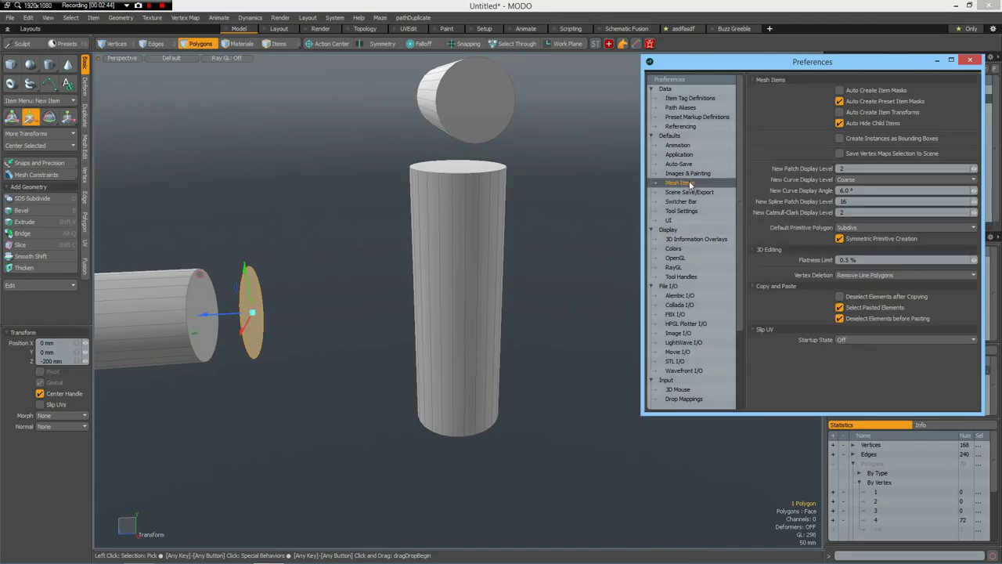
{"action": "left_click", "coordinate": [839, 308]}
{"action": "left_click", "coordinate": [840, 317]}
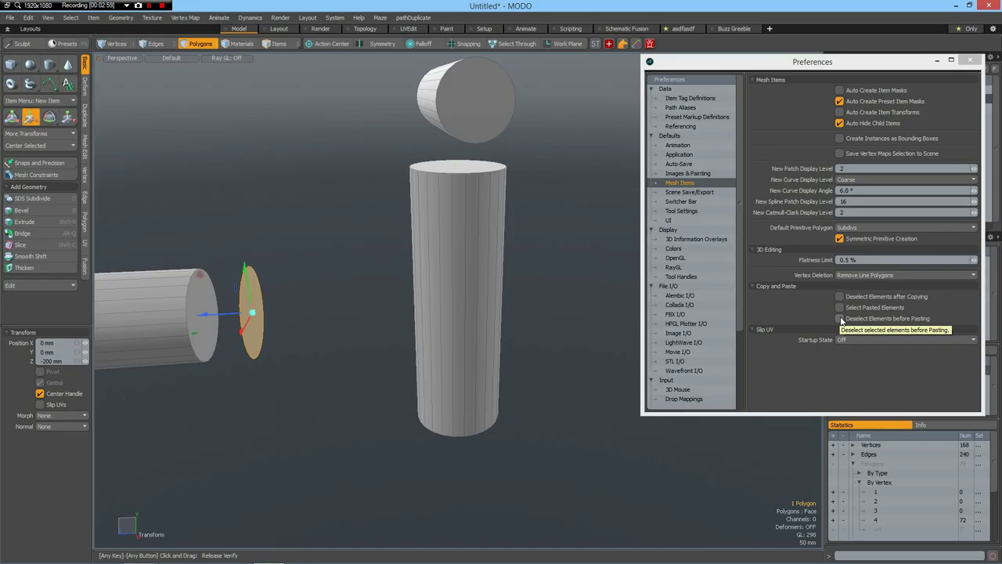
{"action": "left_click", "coordinate": [839, 307]}
{"action": "left_click", "coordinate": [839, 318]}
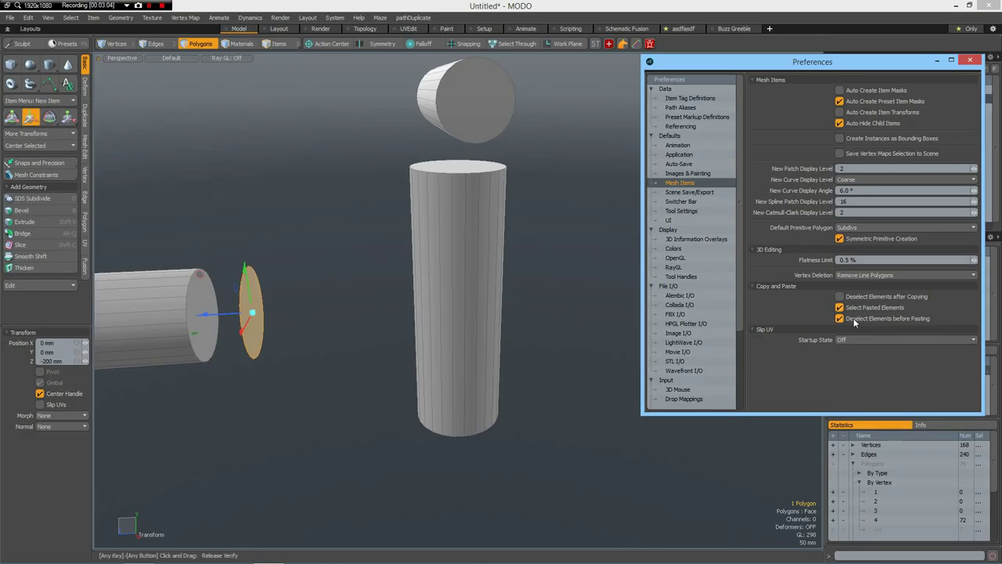
{"action": "left_click", "coordinate": [970, 60]}
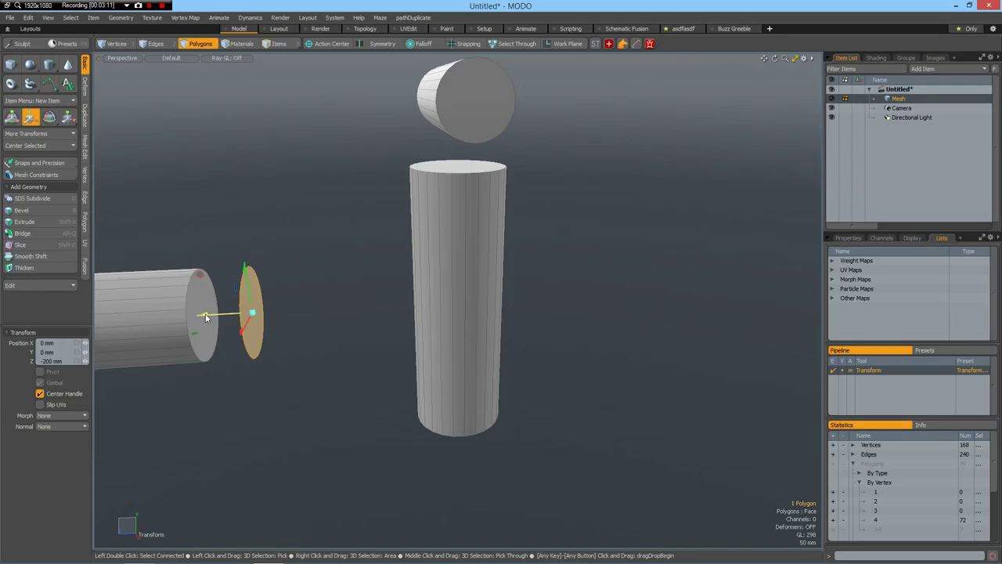
Shift the disc closer to the vertical cylinder and make it a ring by insetting it 50 mm and deleting the inner polygon.
{"action": "left_click_drag", "start_coordinate": [216, 317], "coordinate": [256, 313]}
{"action": "key", "text": "b"}
{"action": "left_click", "coordinate": [338, 314]}
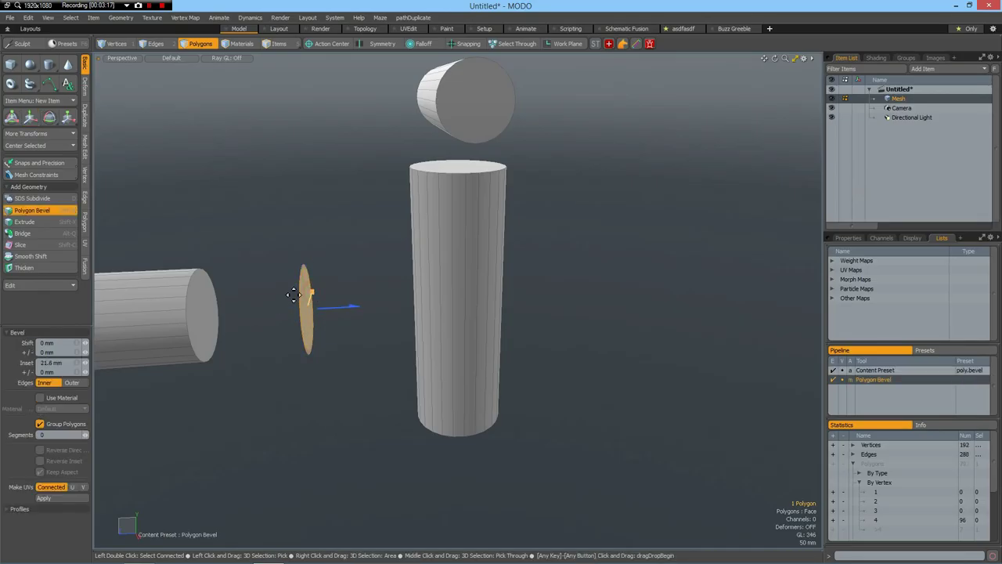
{"action": "left_click", "coordinate": [67, 362]}
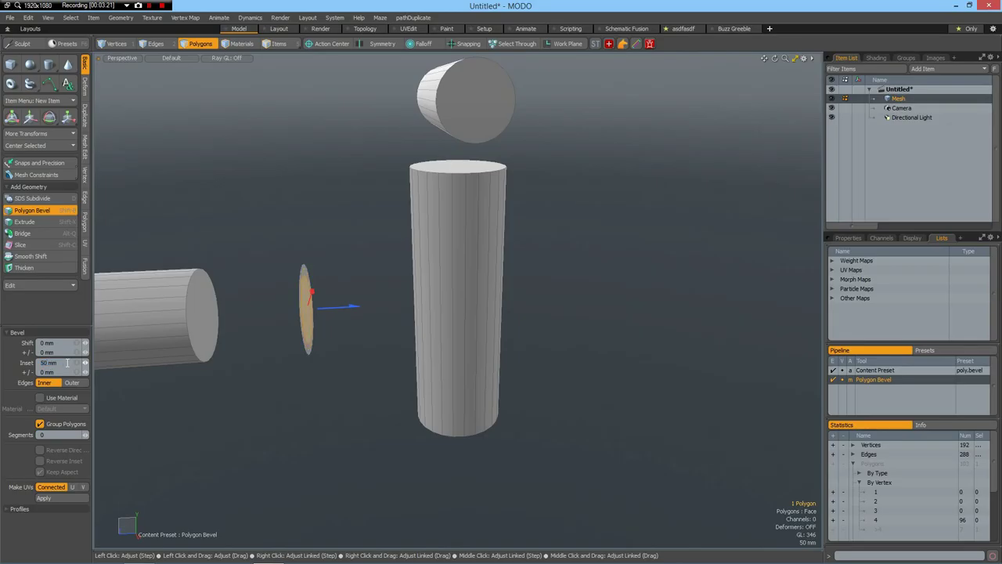
{"action": "key", "text": "Delete"}
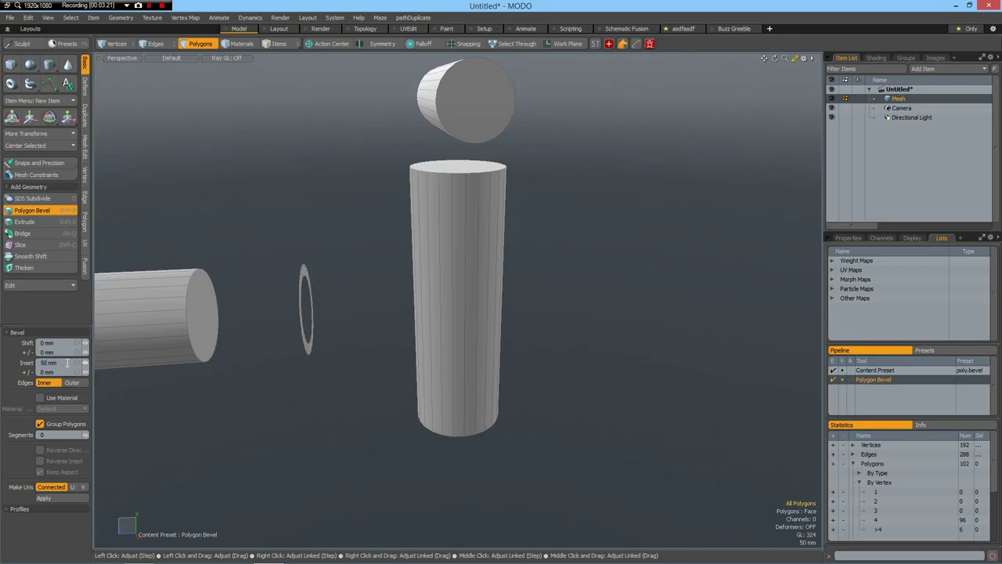
{"action": "key", "text": "space"}
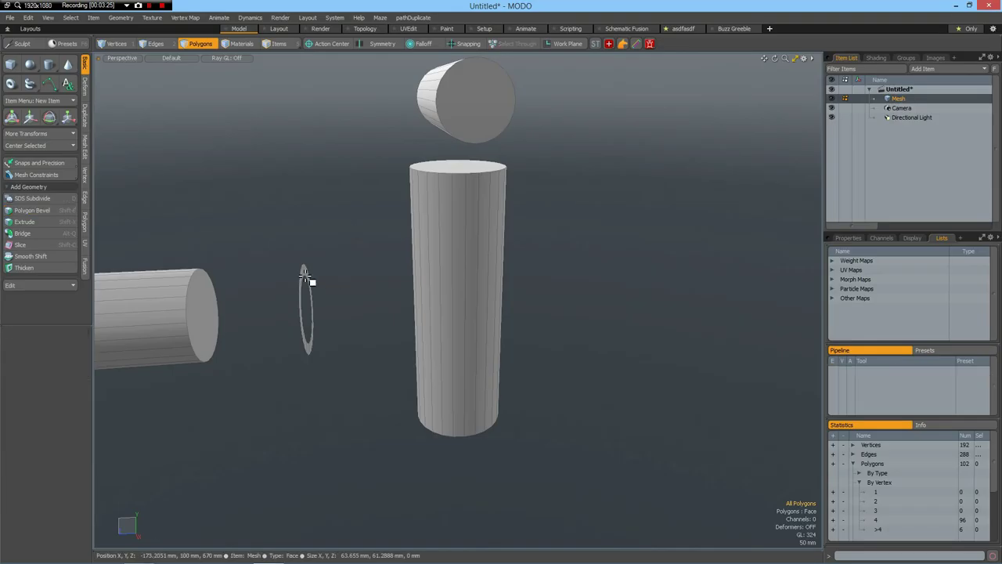
Cut the ring's polygons out of the cylinder mesh and paste them into a new mesh item.
{"action": "double_click", "coordinate": [304, 272]}
{"action": "key", "text": "ctrl+x"}
{"action": "key", "text": "n"}
{"action": "key", "text": "ctrl+v"}
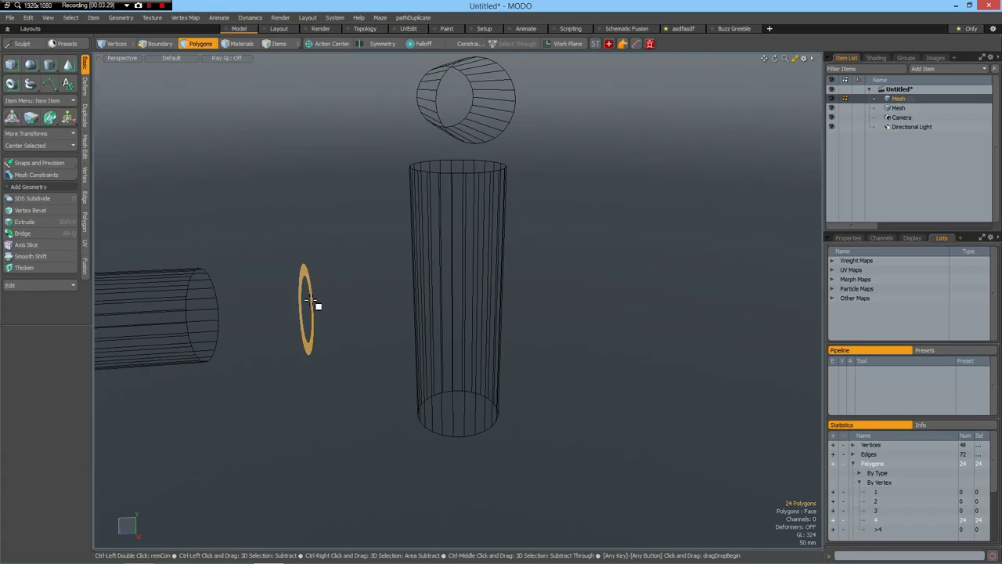
Wrap the ring onto the vertical cylinder by moving it -794 mm along Z with the Background mesh constraint, then switch the constraint off.
{"action": "key", "text": "w"}
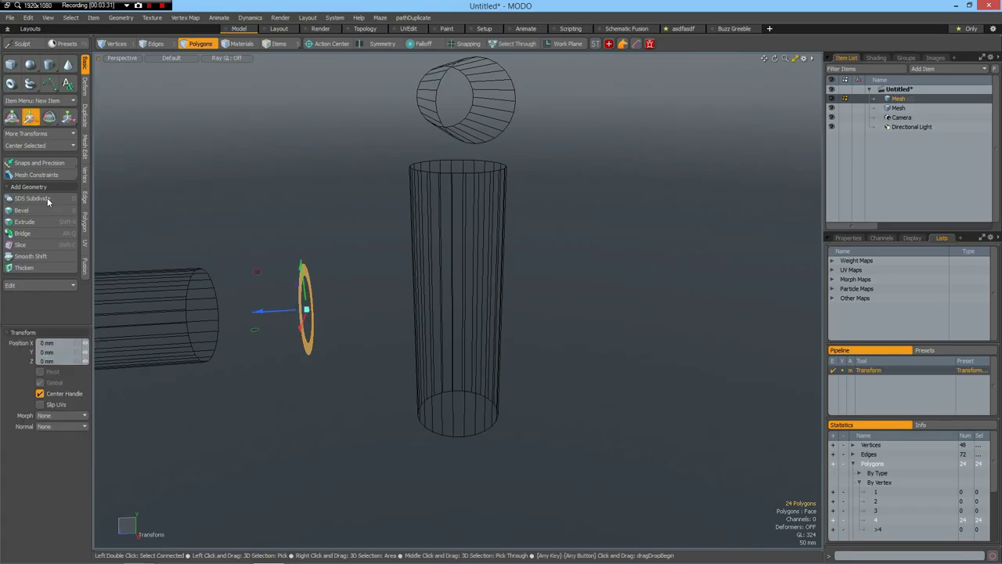
{"action": "left_click_drag", "start_coordinate": [262, 311], "coordinate": [184, 249]}
{"action": "left_click", "coordinate": [36, 174]}
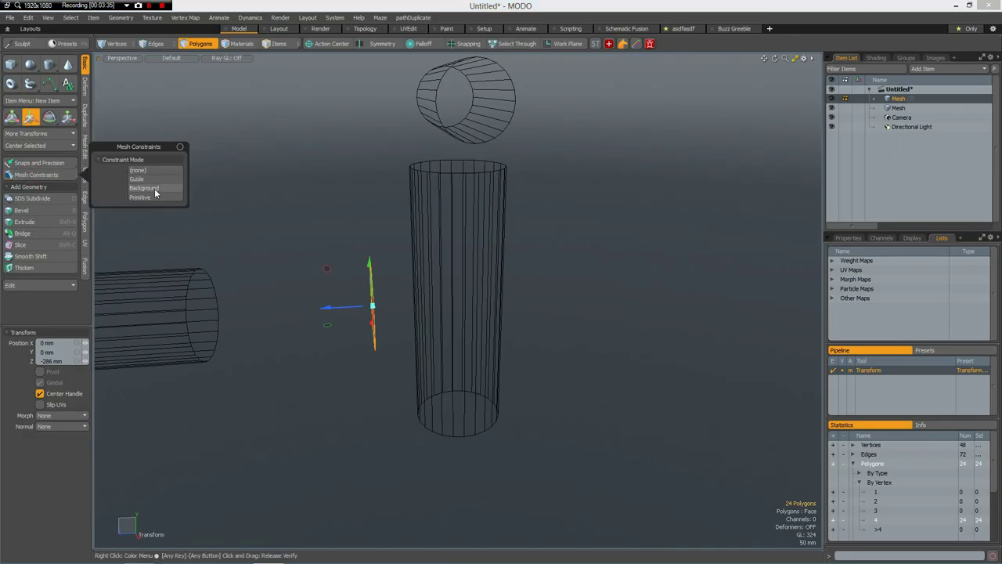
{"action": "left_click", "coordinate": [153, 188]}
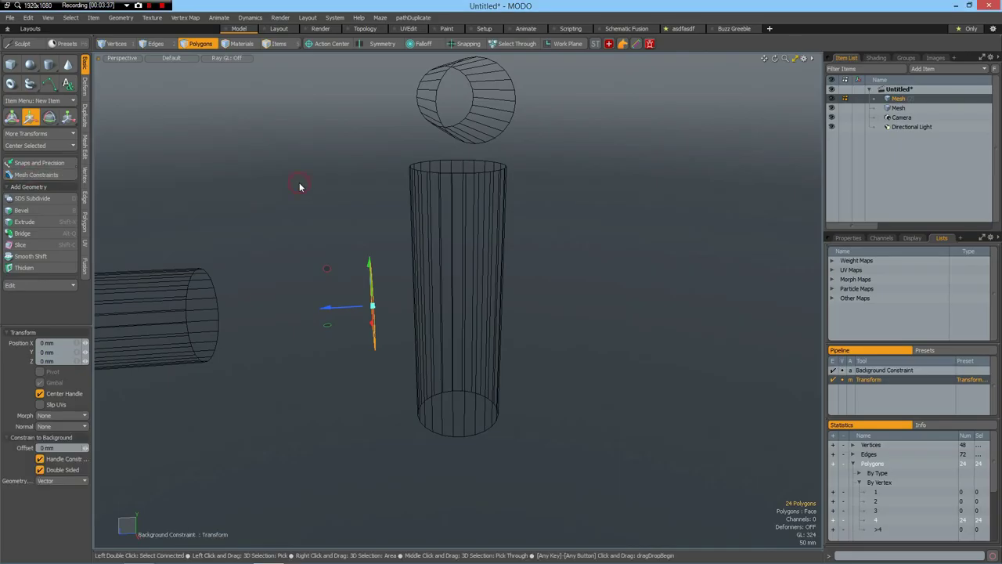
{"action": "left_click_drag", "start_coordinate": [372, 306], "coordinate": [483, 300]}
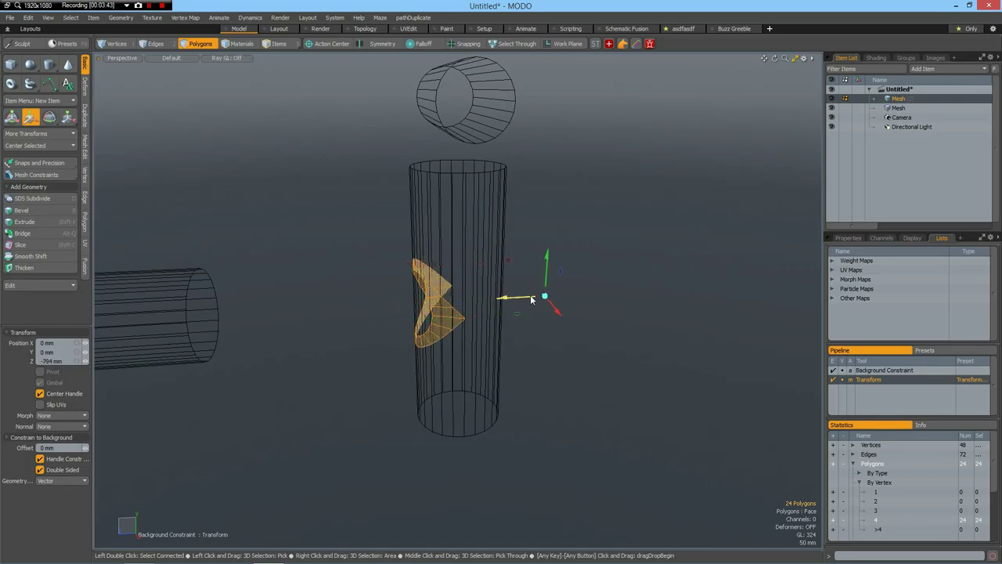
{"action": "key", "text": "space"}
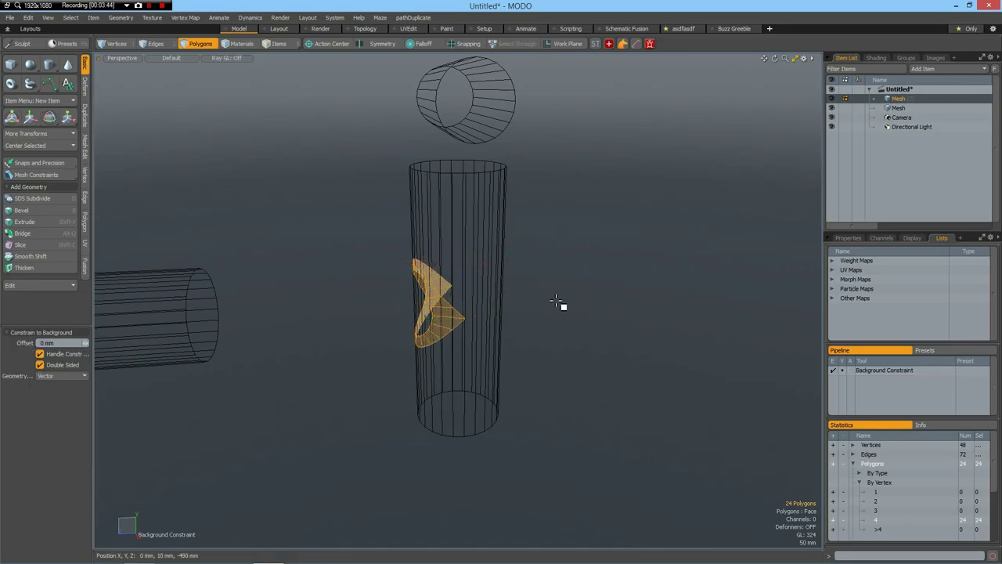
{"action": "left_click", "coordinate": [898, 108]}
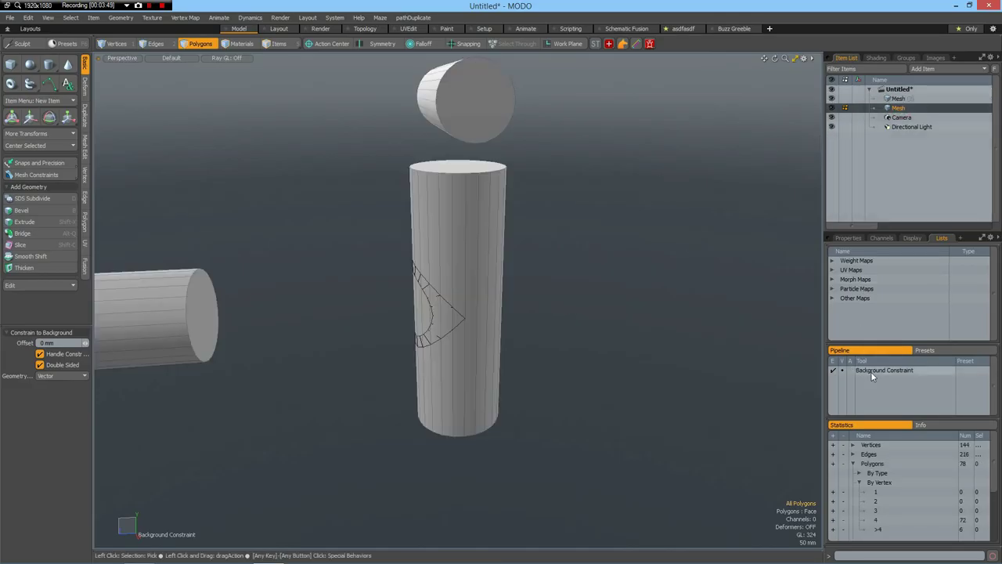
{"action": "key", "text": "space"}
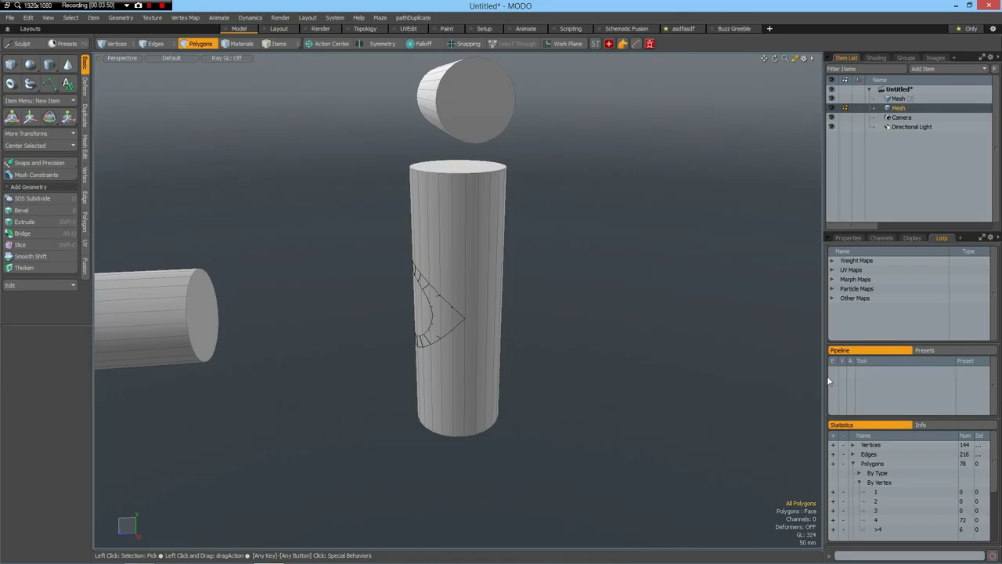
In the original mesh, move the Z-aligned cylinder -1.73 m along Z back through the vertical cylinder and inspect the crossing in the Right view.
{"action": "double_click", "coordinate": [151, 316]}
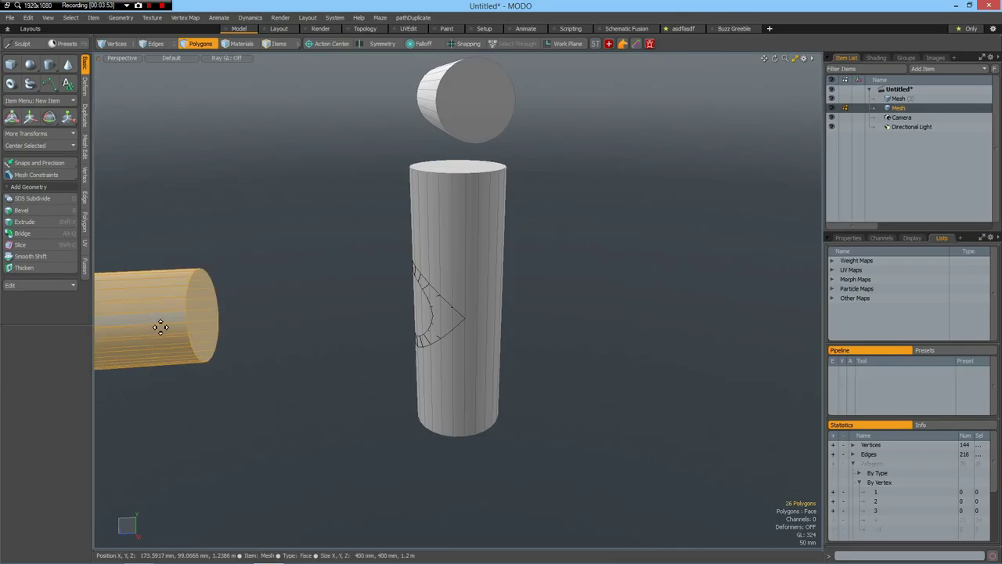
{"action": "key", "text": "w"}
{"action": "scroll", "coordinate": [281, 366], "scroll_direction": "down", "scroll_amount": 4}
{"action": "scroll", "coordinate": [281, 367], "scroll_direction": "up", "scroll_amount": 1}
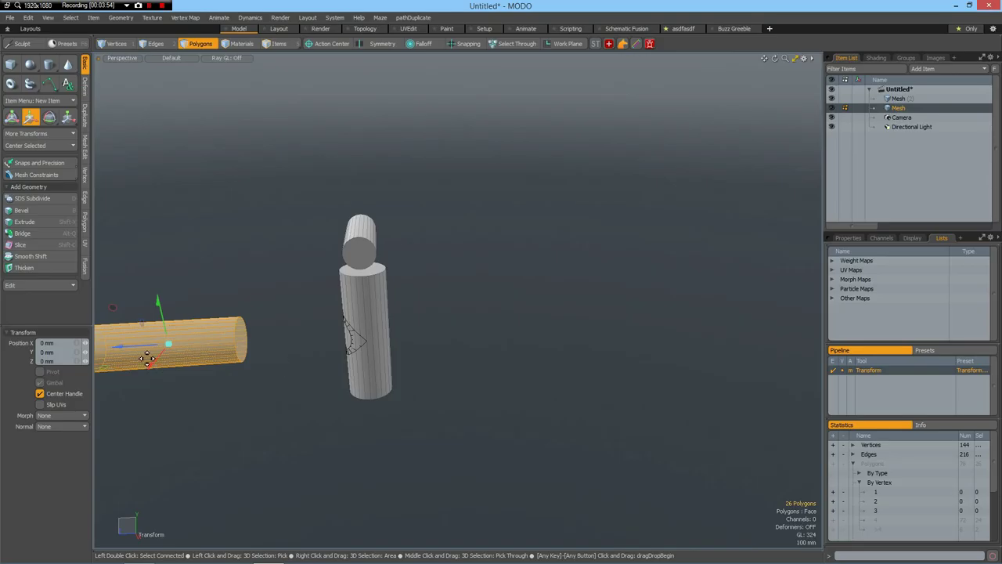
{"action": "left_click_drag", "start_coordinate": [118, 345], "coordinate": [321, 333]}
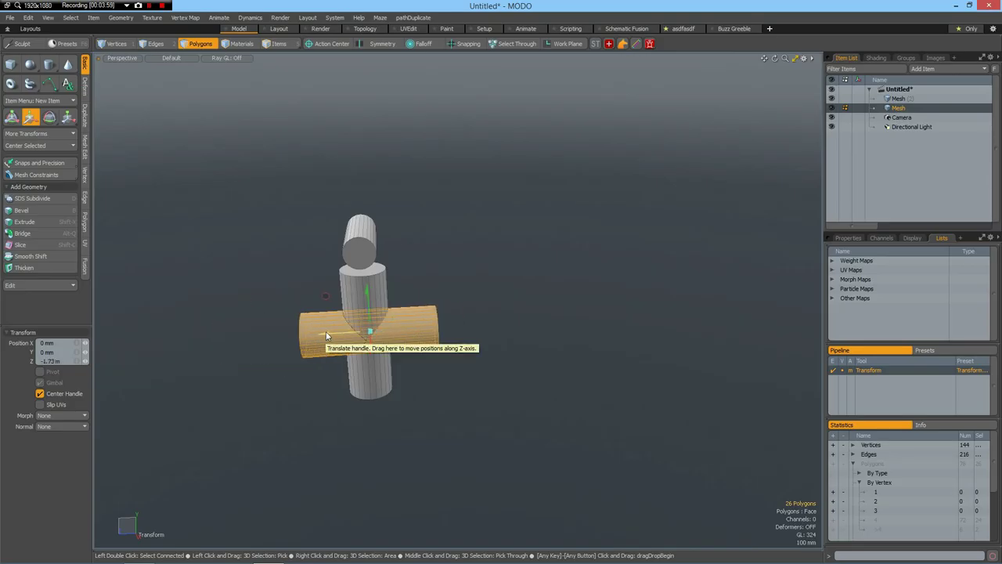
{"action": "key", "text": "KP_1"}
{"action": "key", "text": "KP_3"}
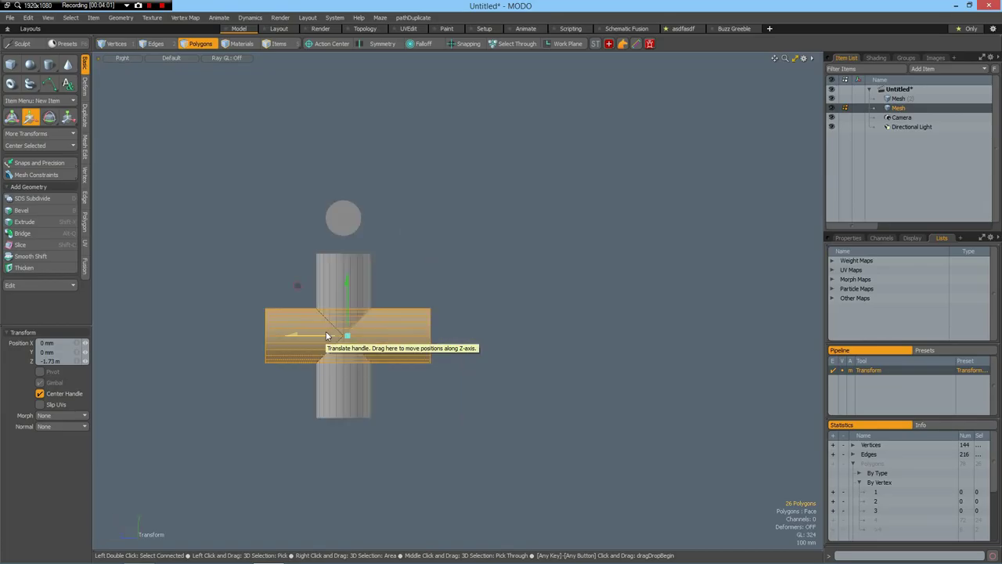
{"action": "key", "text": "alt"}
{"action": "left_click_drag", "start_coordinate": [354, 326], "coordinate": [462, 315], "text": "alt"}
{"action": "key", "text": "period"}
{"action": "left_click_drag", "start_coordinate": [541, 220], "coordinate": [548, 259], "text": "alt"}
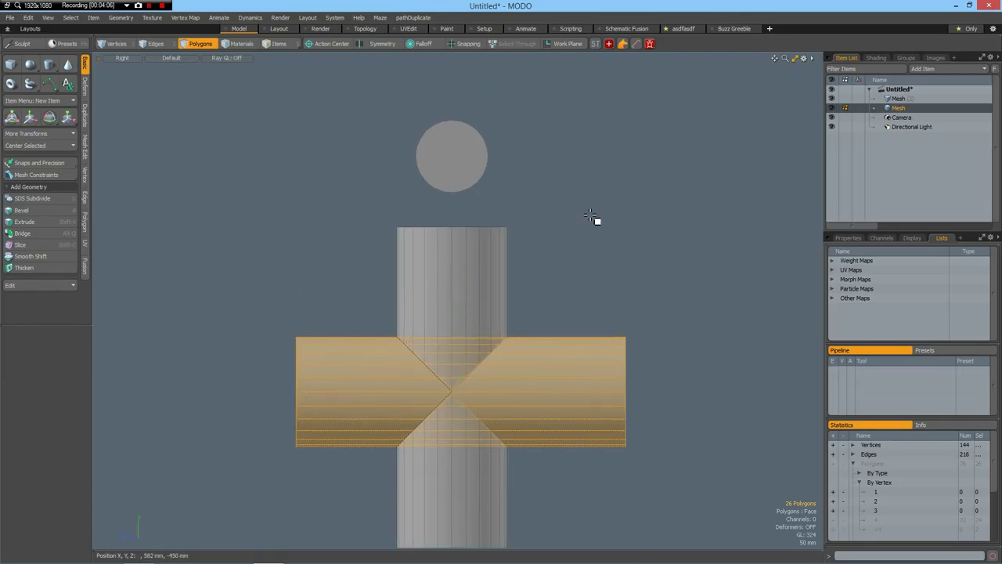
With snapping enabled, slice both cylinders at 45° through the crossing, starting at its upper +Z corner and ending beyond the lower -Z corner.
{"action": "key", "text": "x"}
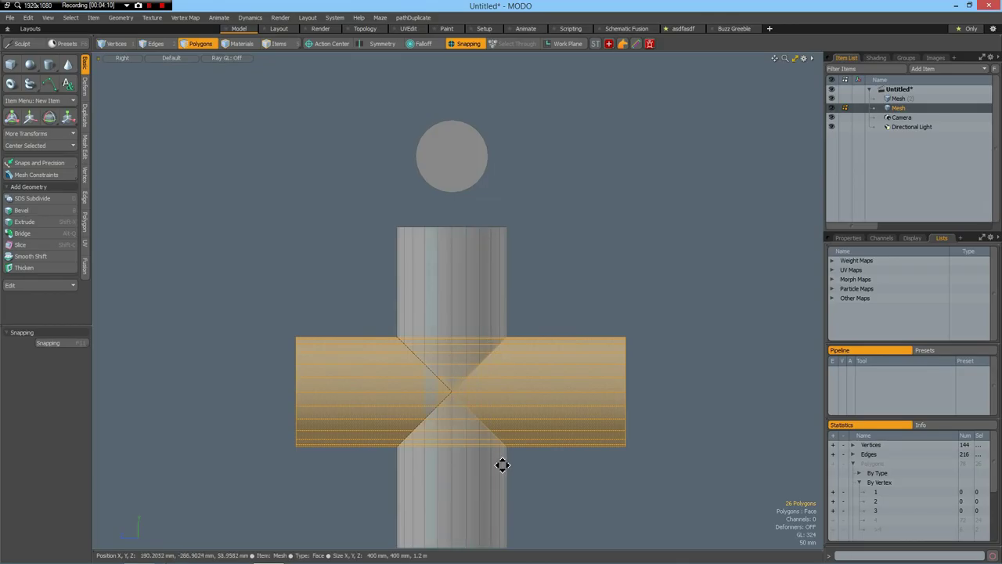
{"action": "left_click_drag", "start_coordinate": [449, 438], "coordinate": [381, 342], "text": "alt+shift"}
{"action": "scroll", "coordinate": [370, 291], "scroll_direction": "up", "scroll_amount": 3}
{"action": "left_click", "coordinate": [335, 225]}
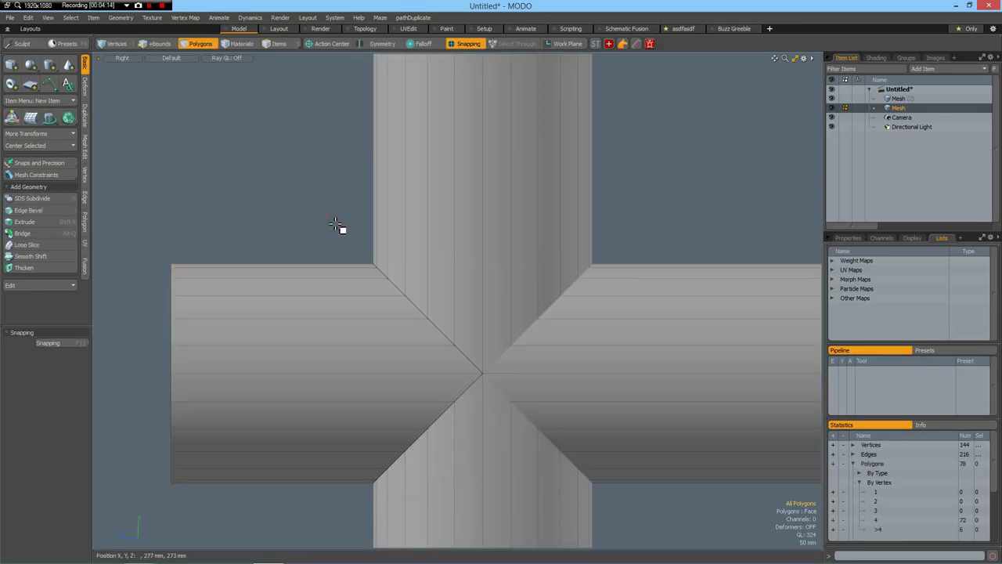
{"action": "key", "text": "shift+c"}
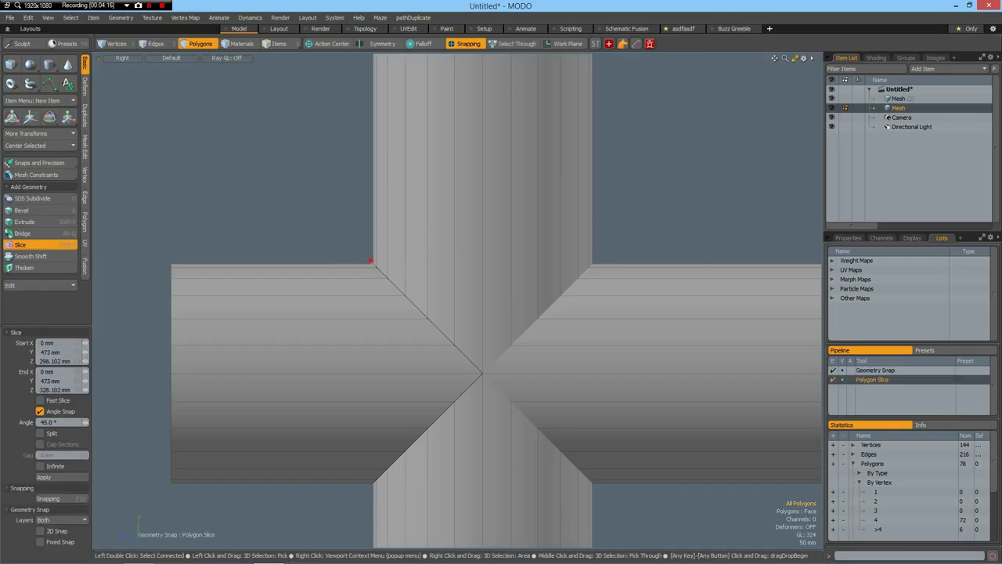
{"action": "left_click_drag", "start_coordinate": [371, 261], "coordinate": [494, 386]}
{"action": "left_click_drag", "start_coordinate": [576, 457], "coordinate": [647, 515]}
Slice both cylinders along the opposite 45° diagonal, running through the crossing's lower +Z and upper -Z corners.
{"action": "left_click", "coordinate": [377, 489], "text": "shift"}
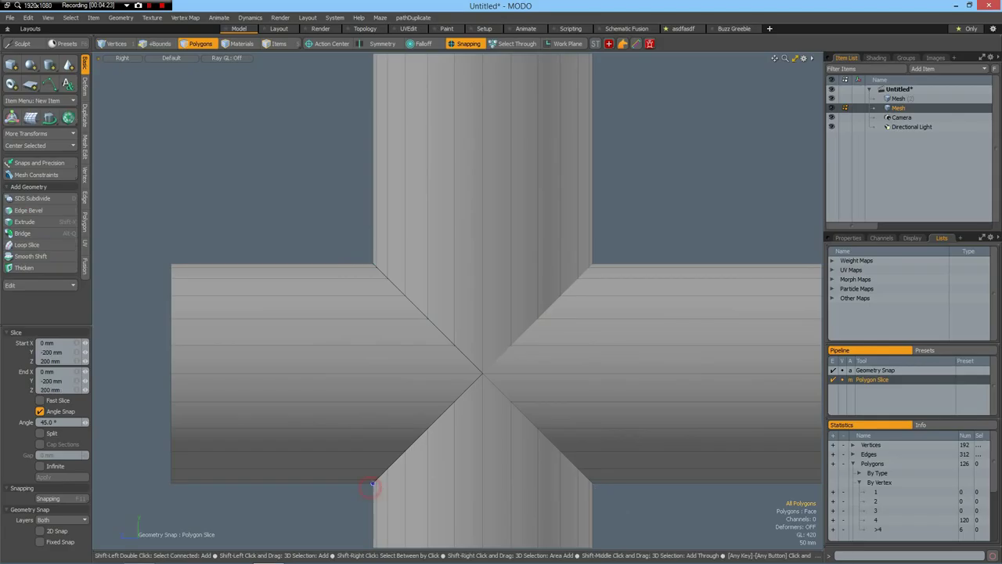
{"action": "left_click_drag", "start_coordinate": [372, 483], "coordinate": [638, 215]}
{"action": "left_click_drag", "start_coordinate": [373, 483], "coordinate": [335, 521]}
Delete the horizontal cylinder together with the vertical cylinder's side wedges between the two diagonal slices.
{"action": "scroll", "coordinate": [340, 500], "scroll_direction": "down", "scroll_amount": 2}
{"action": "scroll", "coordinate": [343, 502], "scroll_direction": "down", "scroll_amount": 2}
{"action": "left_click_drag", "start_coordinate": [527, 431], "coordinate": [552, 310], "text": "alt"}
{"action": "key", "text": "q"}
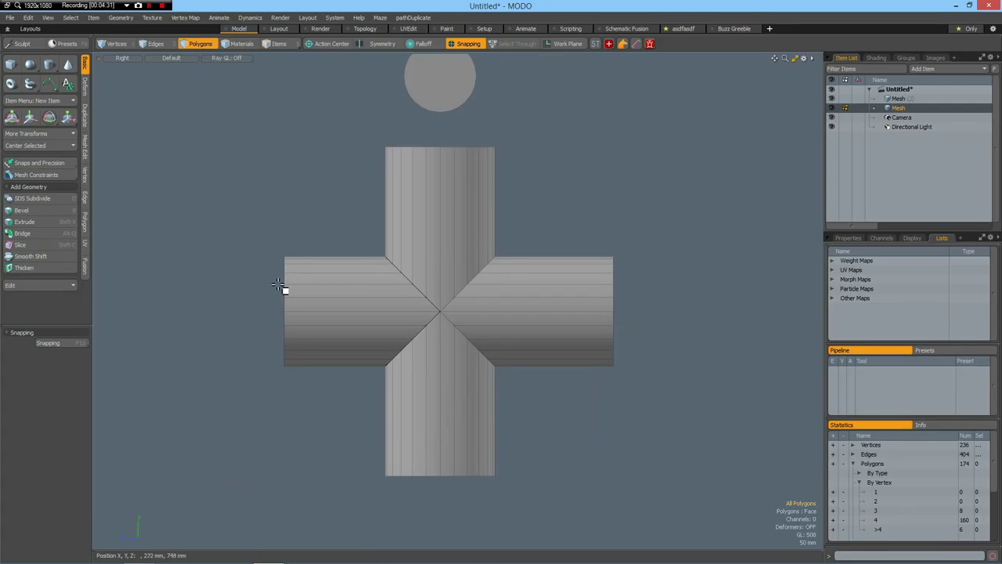
{"action": "right_click_drag", "start_coordinate": [234, 237], "coordinate": [720, 406]}
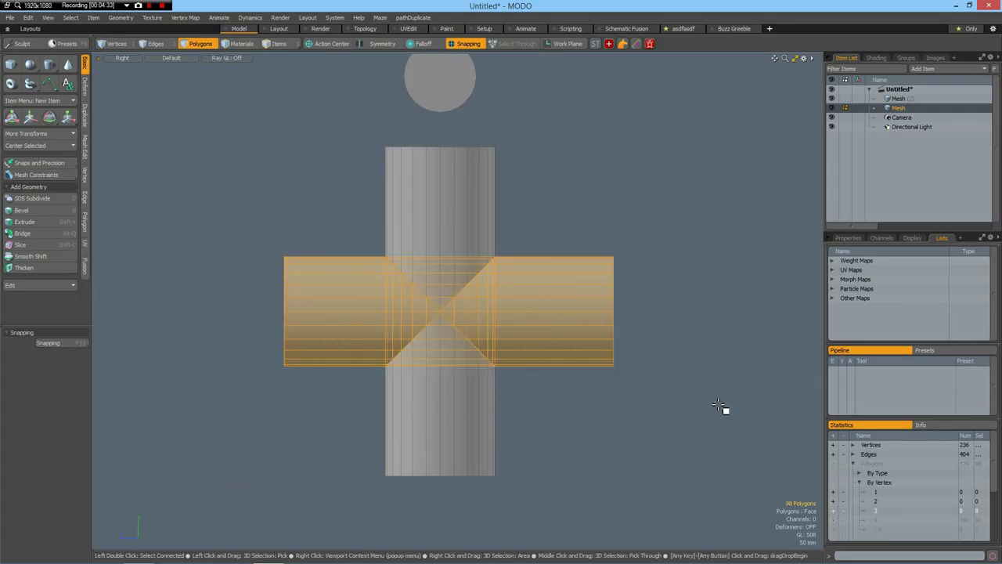
{"action": "key", "text": "Delete"}
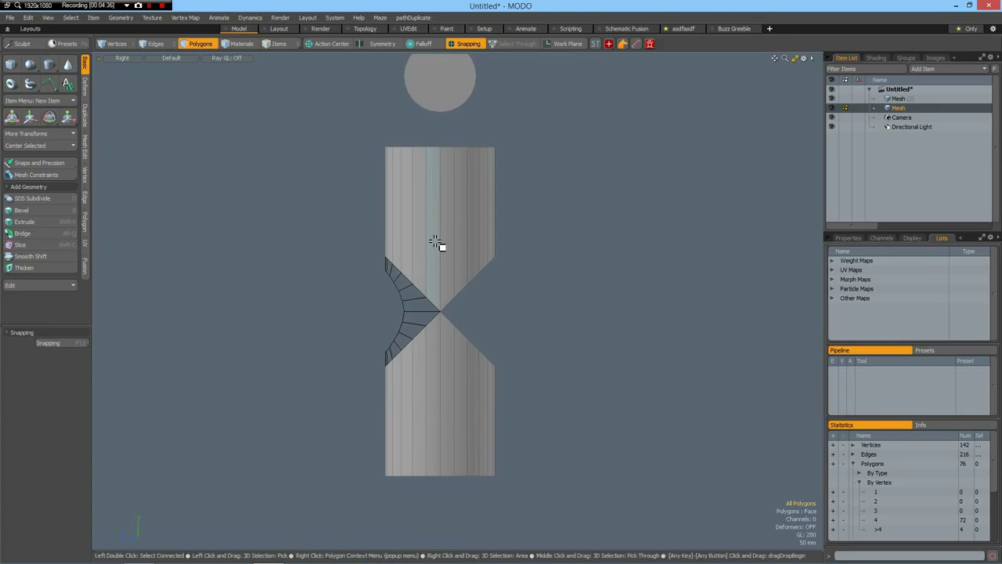
Select the notch edges on the vertical cylinder's -Z side and flatten them by scaling to 0% in Y.
{"action": "key", "text": "2"}
{"action": "mouse_move", "coordinate": [438, 242]}
{"action": "right_mouse_down"}
{"action": "mouse_move", "coordinate": [493, 392]}
{"action": "mouse_move", "coordinate": [569, 436]}
{"action": "right_mouse_up"}
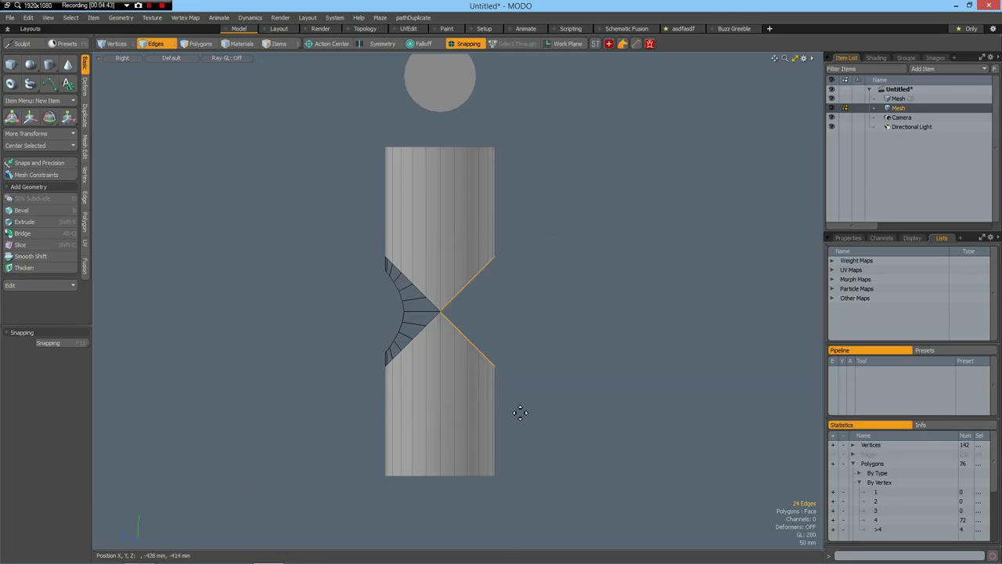
{"action": "key", "text": "y"}
{"action": "left_click_drag", "start_coordinate": [467, 254], "coordinate": [468, 313]}
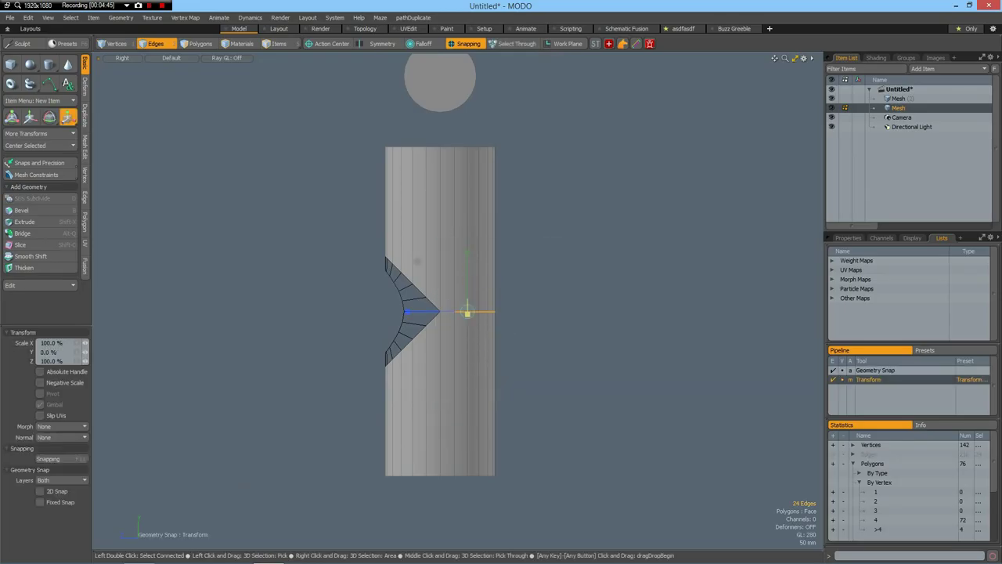
Merge the overlapping vertices of the flattened seam using the Automatic range.
{"action": "left_click", "coordinate": [87, 174]}
{"action": "left_click", "coordinate": [24, 248]}
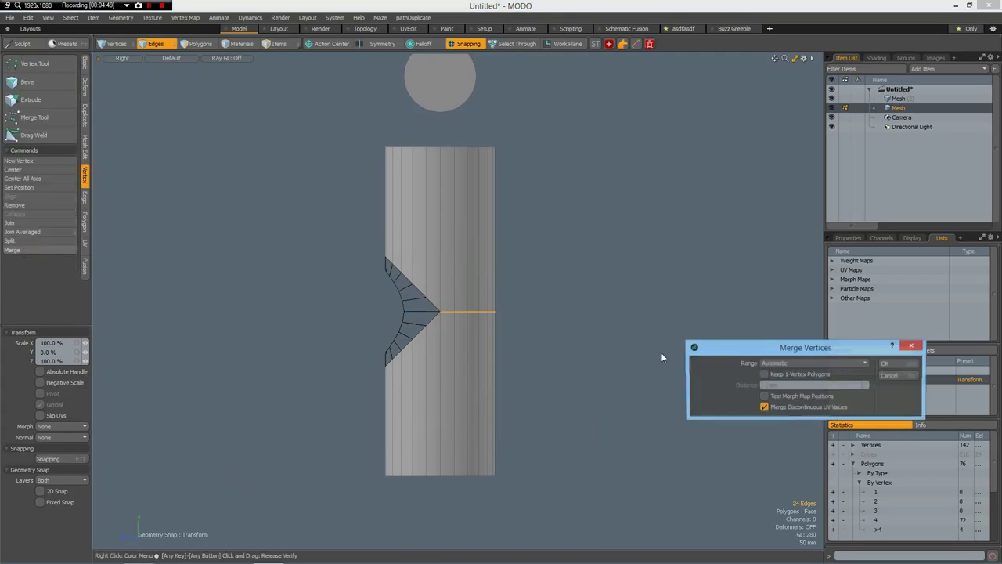
{"action": "left_click", "coordinate": [898, 363]}
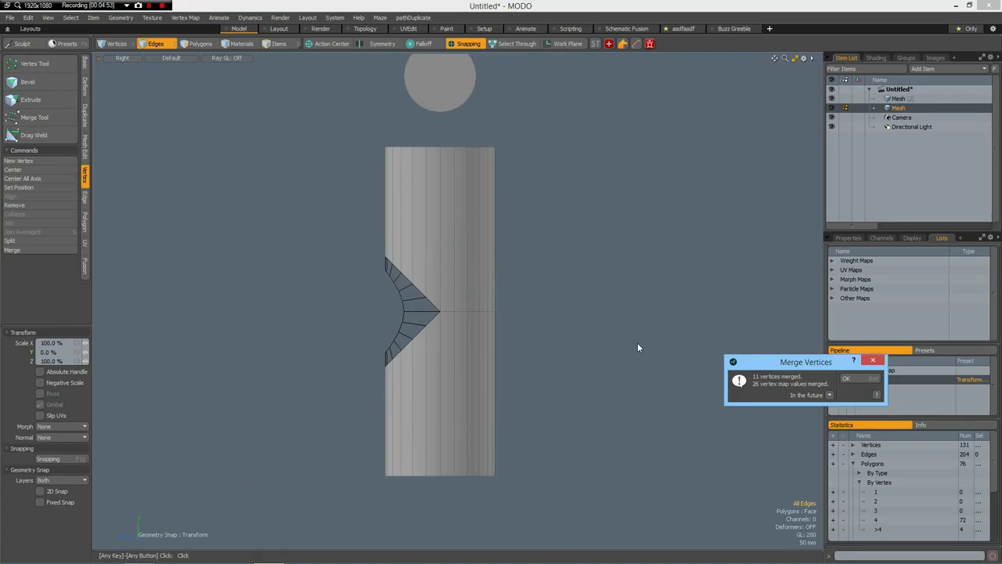
{"action": "left_click", "coordinate": [872, 360]}
{"action": "key", "text": "q"}
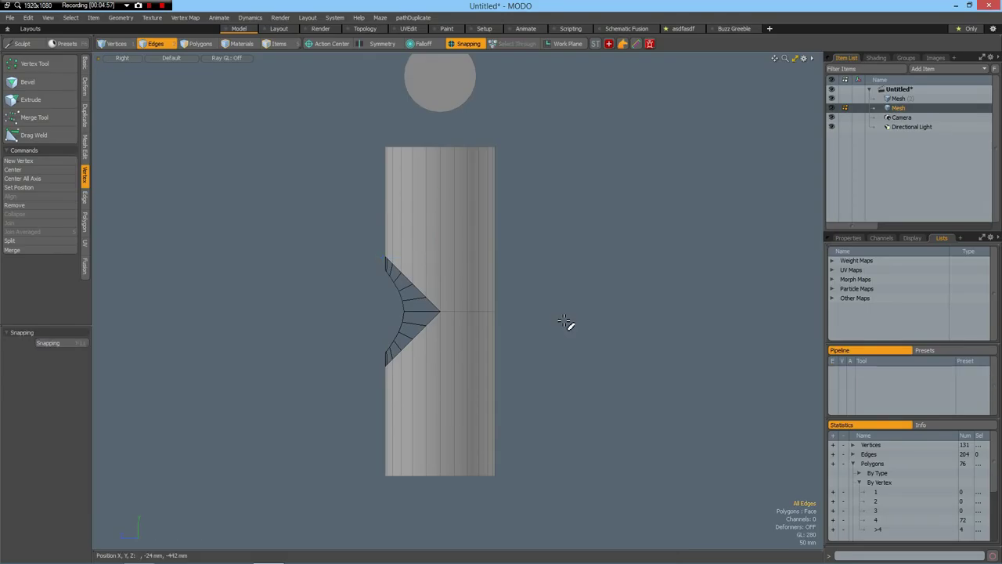
Cut the wrapped ring from its separate mesh item and paste it into the vertical cylinder's mesh.
{"action": "left_click", "coordinate": [896, 99]}
{"action": "key", "text": "ctrl"}
{"action": "key", "text": "ctrl+x"}
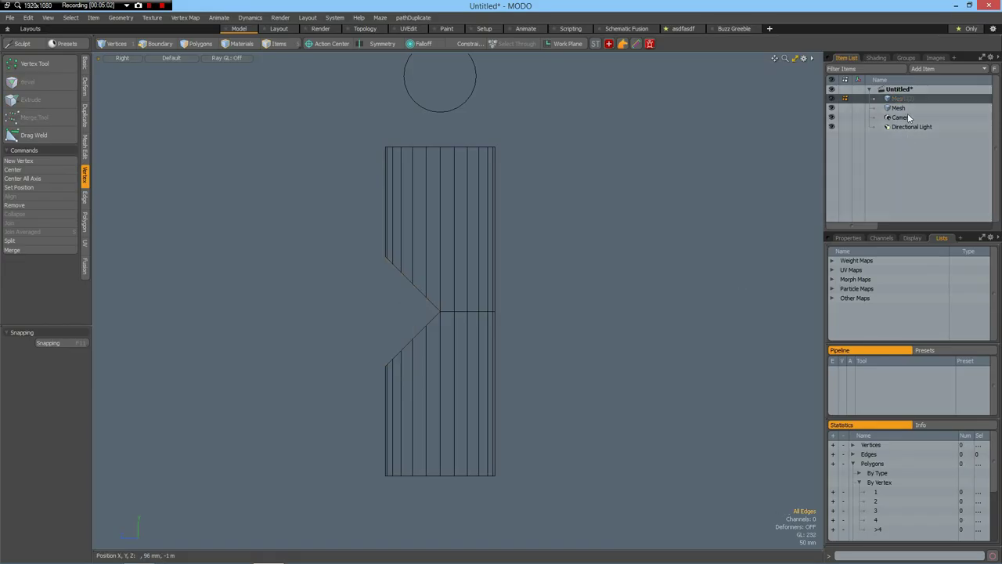
{"action": "left_click", "coordinate": [896, 108]}
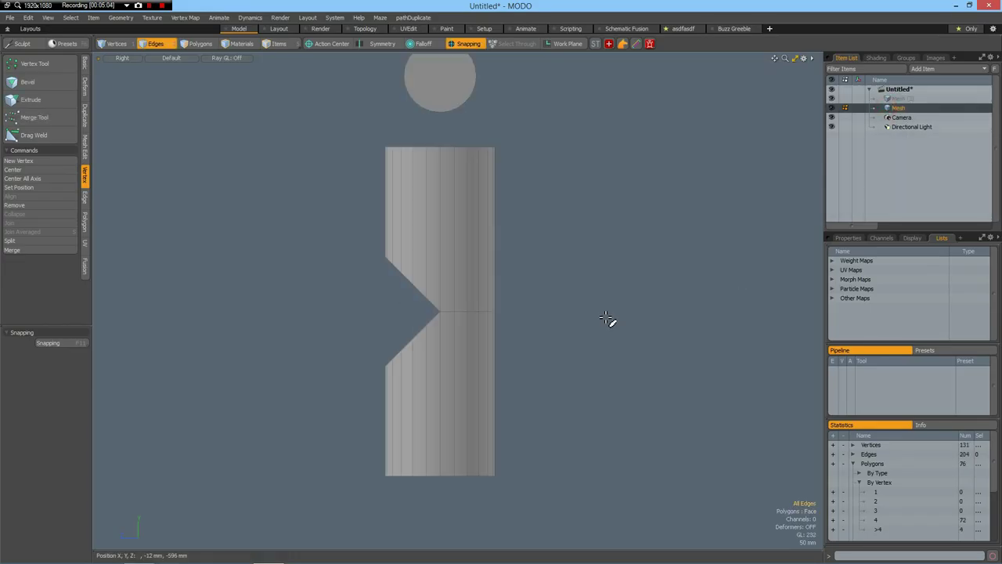
{"action": "key", "text": "ctrl+v"}
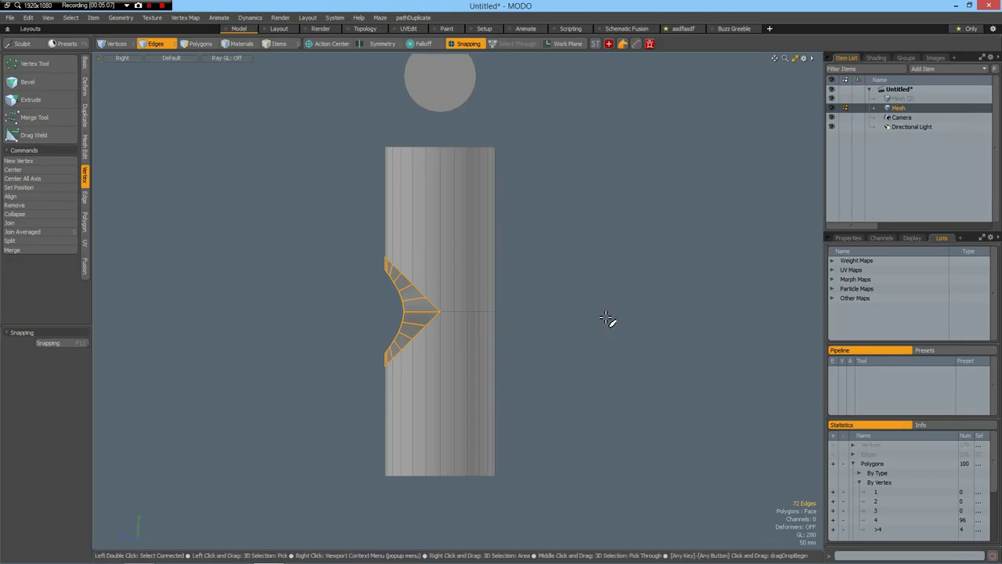
In the perspective view, select all of the pasted ring's polygons and flip them to face outward.
{"action": "key", "text": "KP_Decimal"}
{"action": "left_click_drag", "start_coordinate": [386, 331], "coordinate": [410, 328], "text": "alt"}
{"action": "key", "text": "shift+a"}
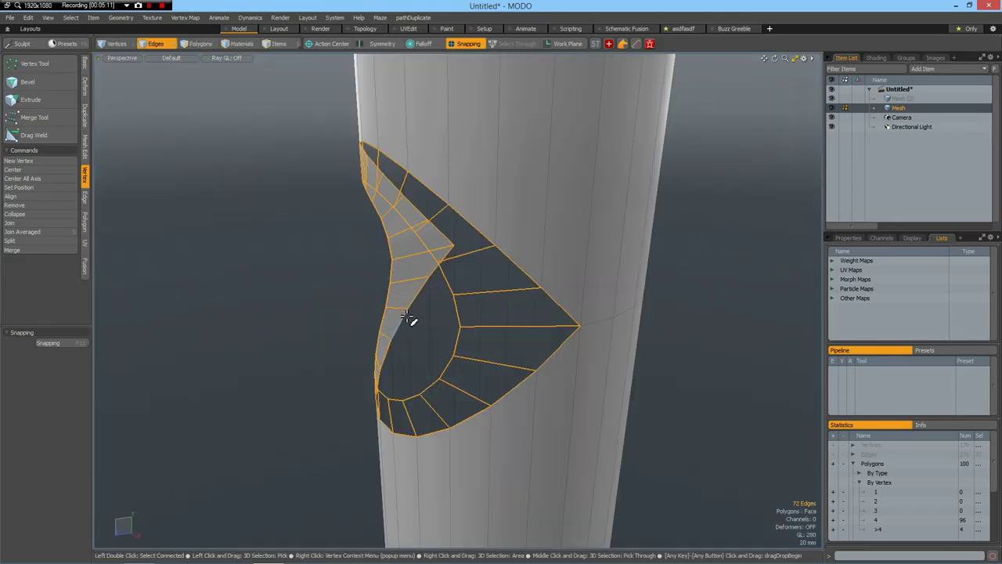
{"action": "key", "text": "3"}
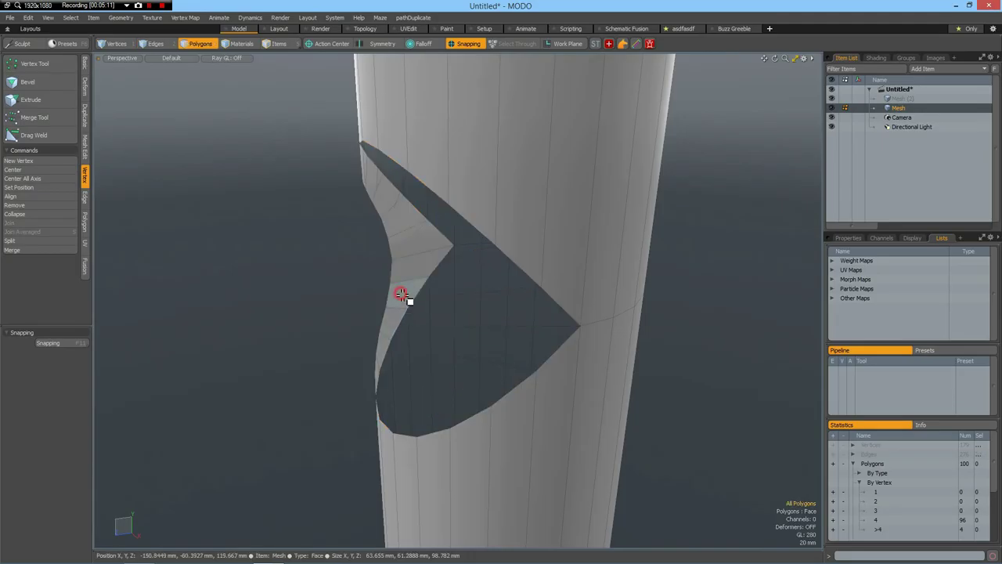
{"action": "double_click", "coordinate": [403, 297]}
{"action": "key", "text": "a"}
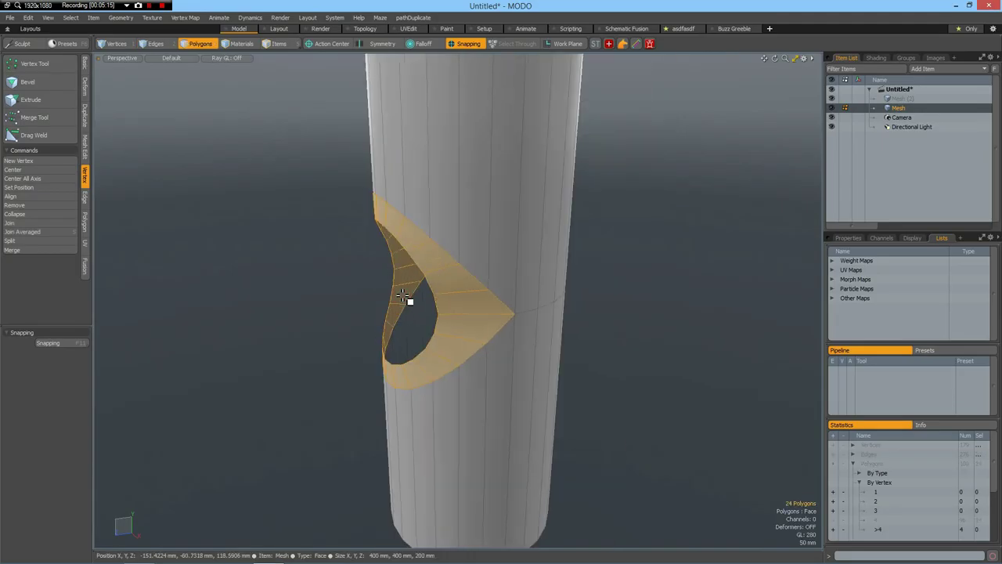
{"action": "key", "text": "Delete"}
Merge the ring's vertices to the cylinder using a Fixed range of 1 mm and inspect the circular opening from the front.
{"action": "left_click_drag", "start_coordinate": [580, 324], "coordinate": [588, 339], "text": "alt"}
{"action": "left_click", "coordinate": [22, 251]}
{"action": "left_click", "coordinate": [786, 361]}
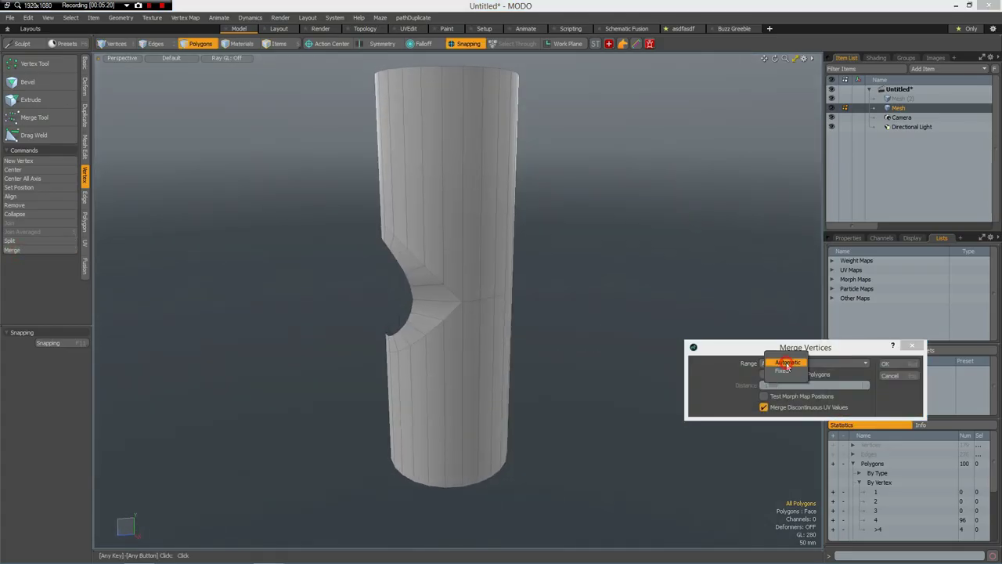
{"action": "left_click", "coordinate": [808, 374]}
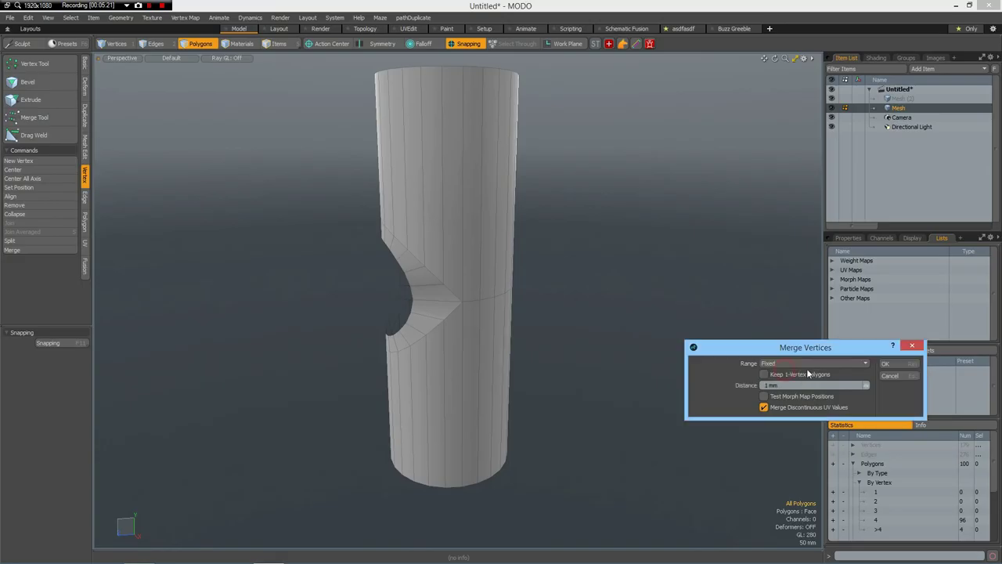
{"action": "left_click", "coordinate": [887, 363]}
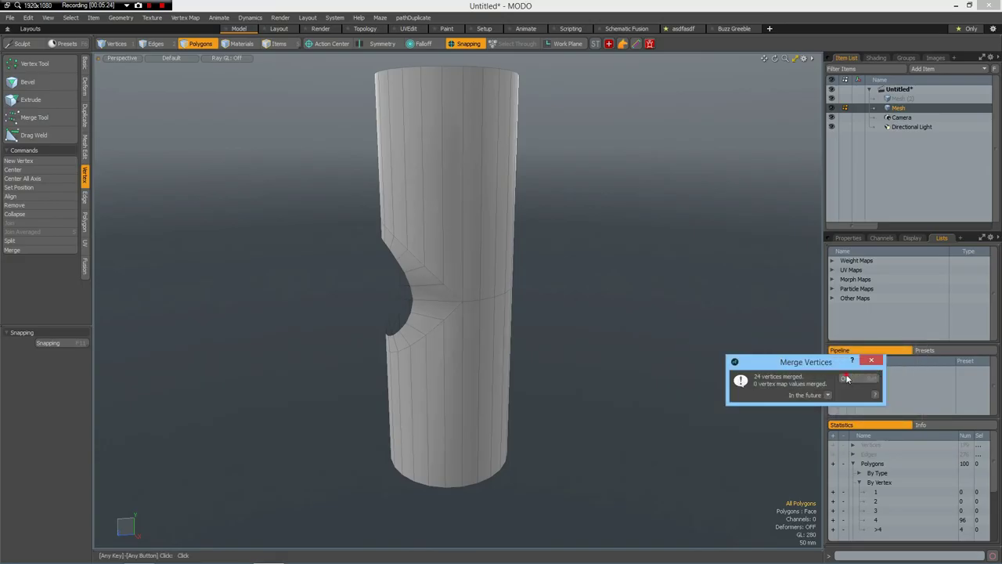
{"action": "left_click", "coordinate": [847, 378]}
{"action": "scroll", "coordinate": [429, 288], "scroll_direction": "up", "scroll_amount": 2}
{"action": "left_click_drag", "start_coordinate": [429, 288], "coordinate": [481, 324], "text": "alt"}
{"action": "key", "text": "KP_2"}
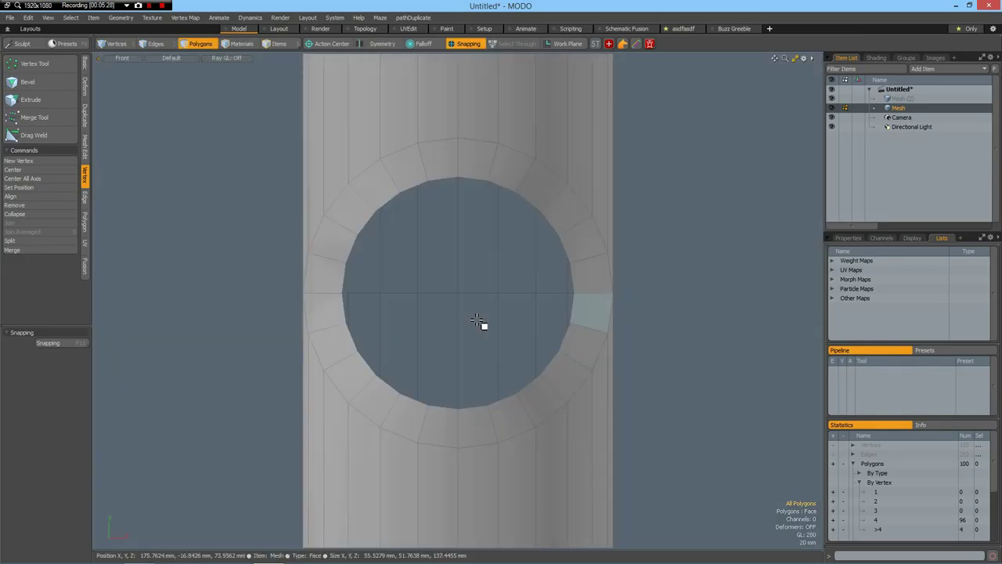
Delete the polygons on the negative X half of the vertical cylinder in the front view.
{"action": "scroll", "coordinate": [481, 334], "scroll_direction": "down", "scroll_amount": 4}
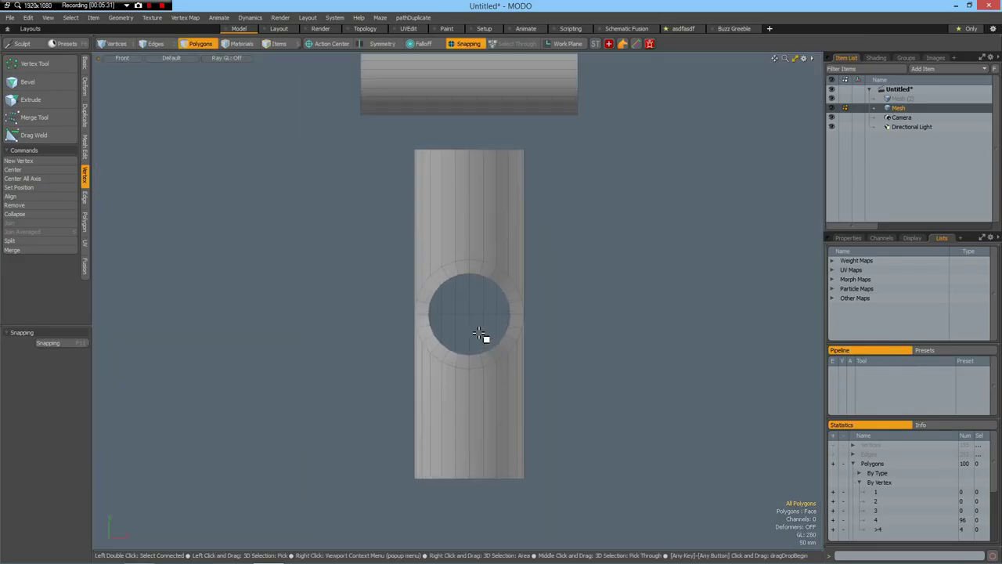
{"action": "mouse_move", "coordinate": [386, 135]}
{"action": "right_mouse_down"}
{"action": "mouse_move", "coordinate": [477, 560]}
{"action": "mouse_move", "coordinate": [475, 548]}
{"action": "right_mouse_up"}
{"action": "key", "text": "Delete"}
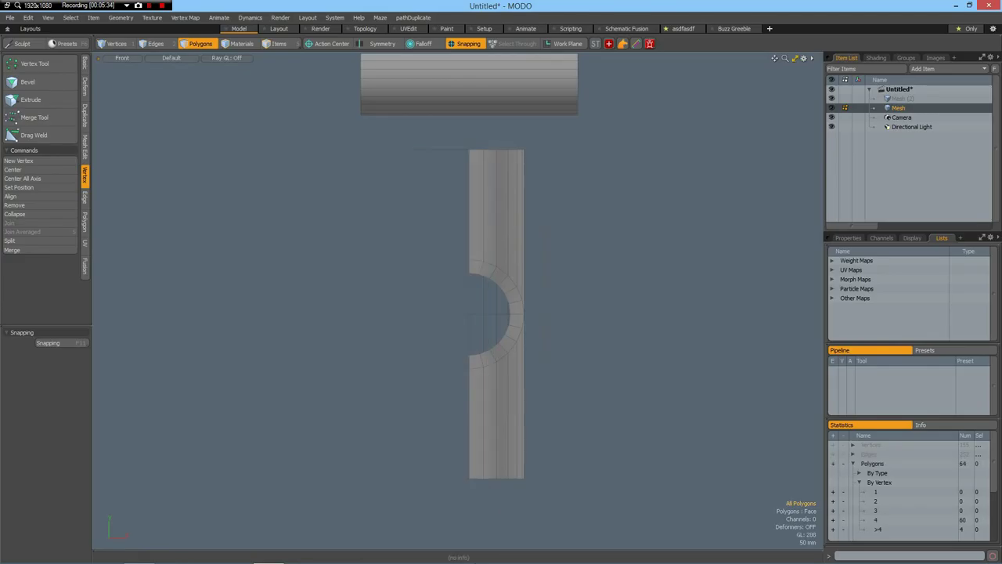
In perspective, use Edge Slice to cut vertically across the ring's side, joining the outer-rim vertices directly above and below its tip.
{"action": "key", "text": "ctrl+space"}
{"action": "left_click", "coordinate": [634, 282]}
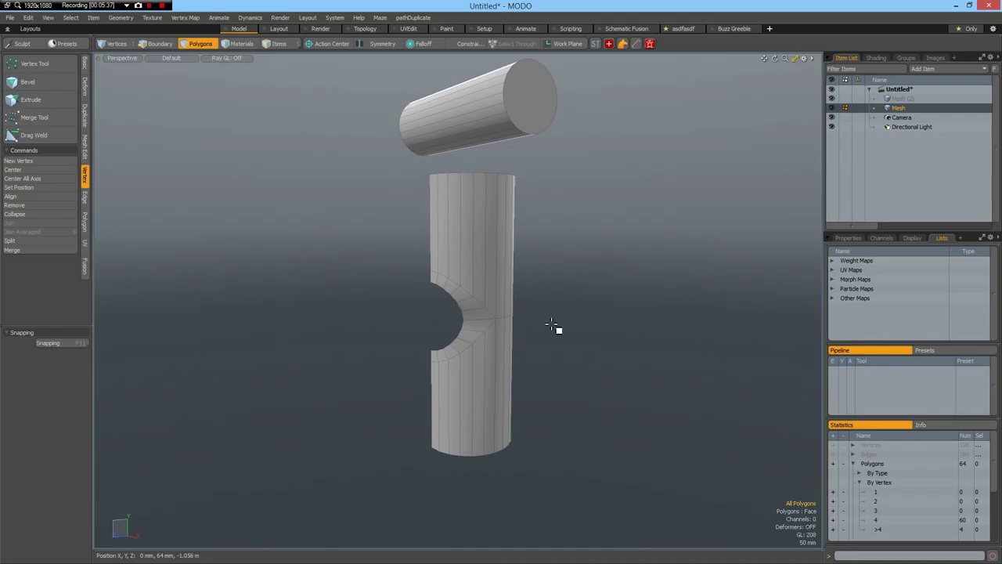
{"action": "left_click_drag", "start_coordinate": [485, 335], "coordinate": [515, 334], "text": "alt"}
{"action": "scroll", "coordinate": [443, 327], "scroll_direction": "up", "scroll_amount": 5}
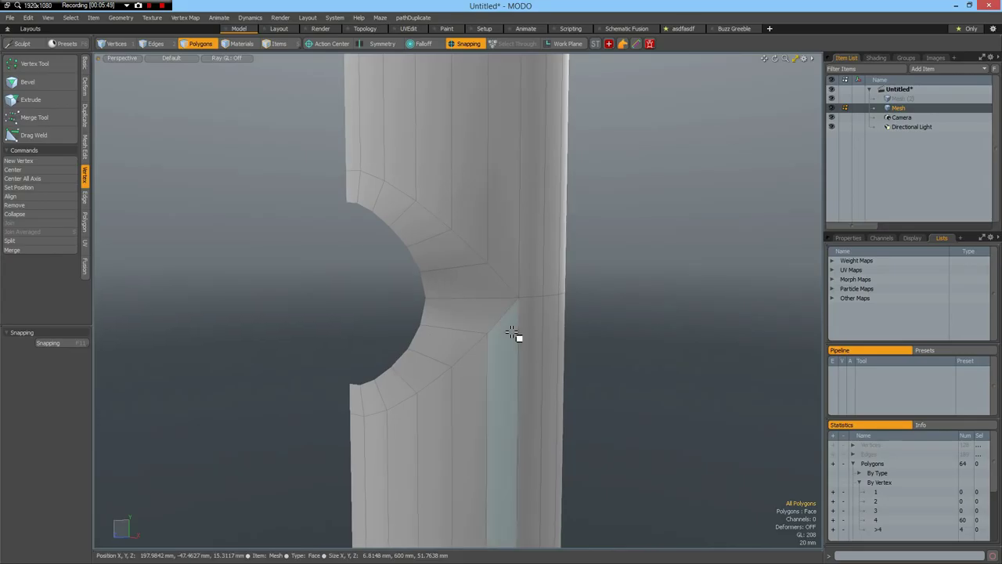
{"action": "key", "text": "alt+c"}
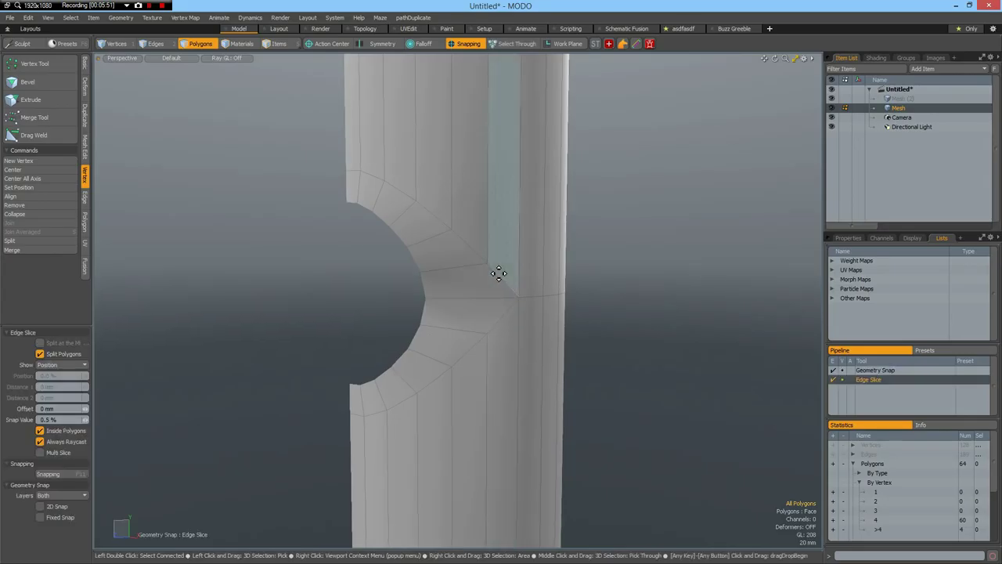
{"action": "left_click", "coordinate": [493, 297]}
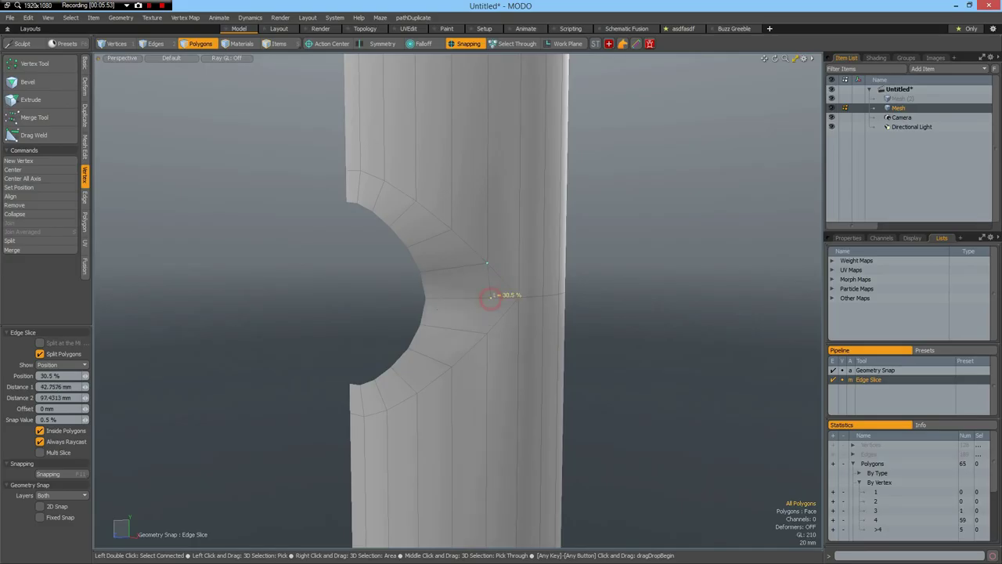
{"action": "left_click", "coordinate": [492, 328]}
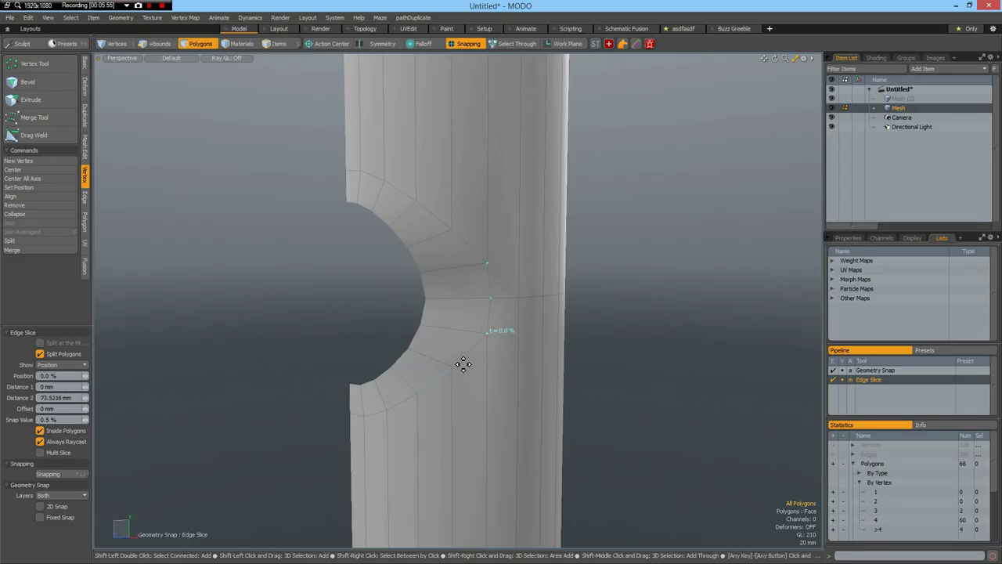
Slice a second vertical cut nearer the opening, joining the next pair of outer-rim vertices across the ring's radial edges.
{"action": "left_click", "coordinate": [456, 329]}
{"action": "left_click", "coordinate": [460, 269]}
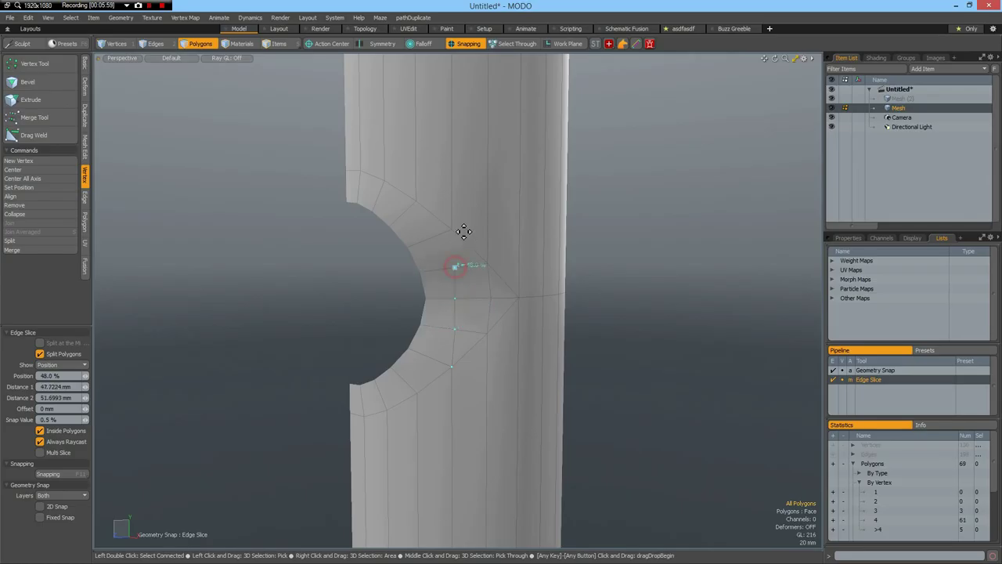
{"action": "left_click", "coordinate": [458, 235]}
{"action": "key", "text": "space"}
Select the five vertices of the cut nearer the opening and align them into a straight line.
{"action": "key", "text": "1"}
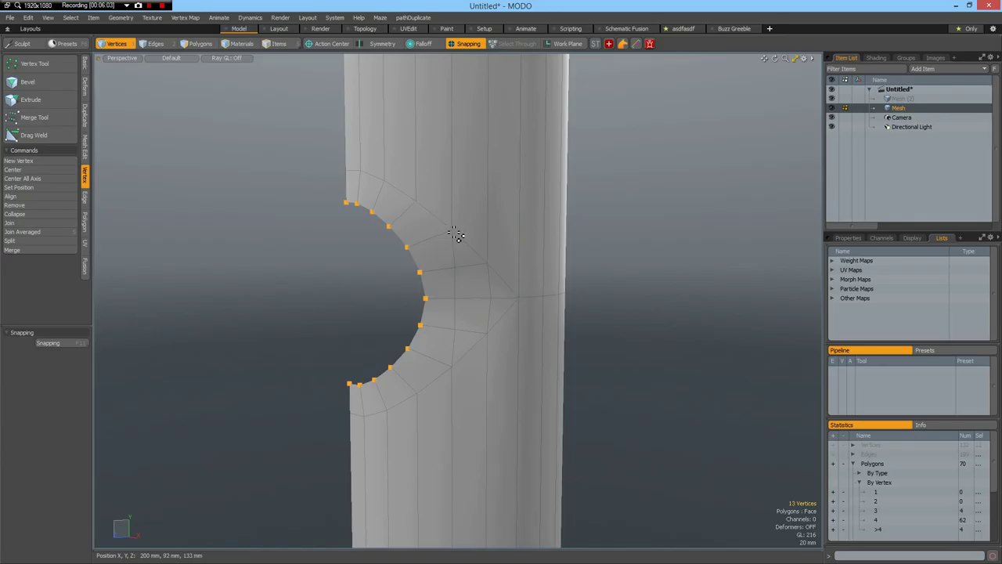
{"action": "left_click", "coordinate": [453, 231]}
{"action": "left_click", "coordinate": [454, 268], "text": "shift"}
{"action": "left_click", "coordinate": [473, 284], "text": "shift"}
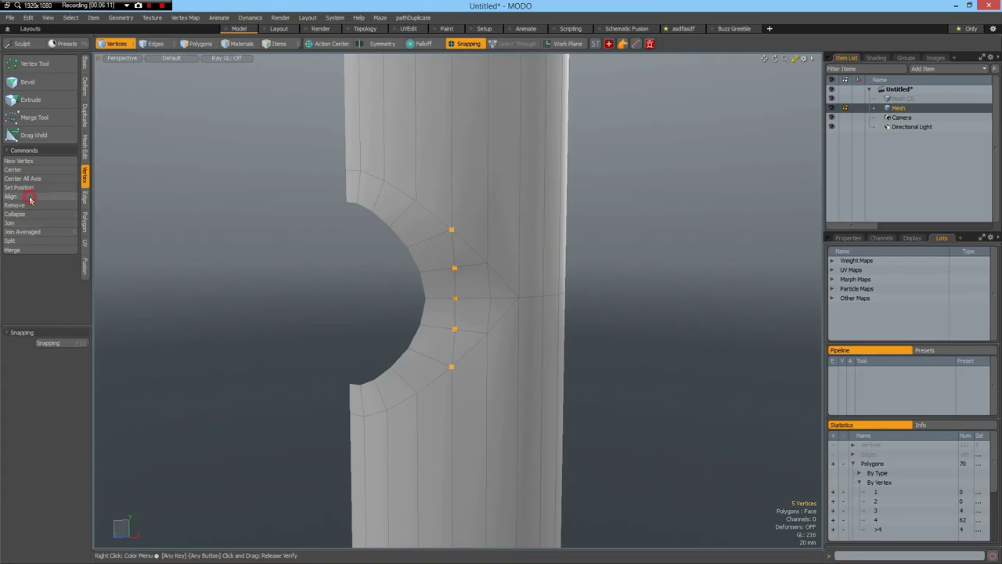
{"action": "left_click", "coordinate": [11, 196]}
{"action": "left_click", "coordinate": [888, 381]}
Select the three vertices of the cut farther from the opening and align them into a straight line.
{"action": "key", "text": "2"}
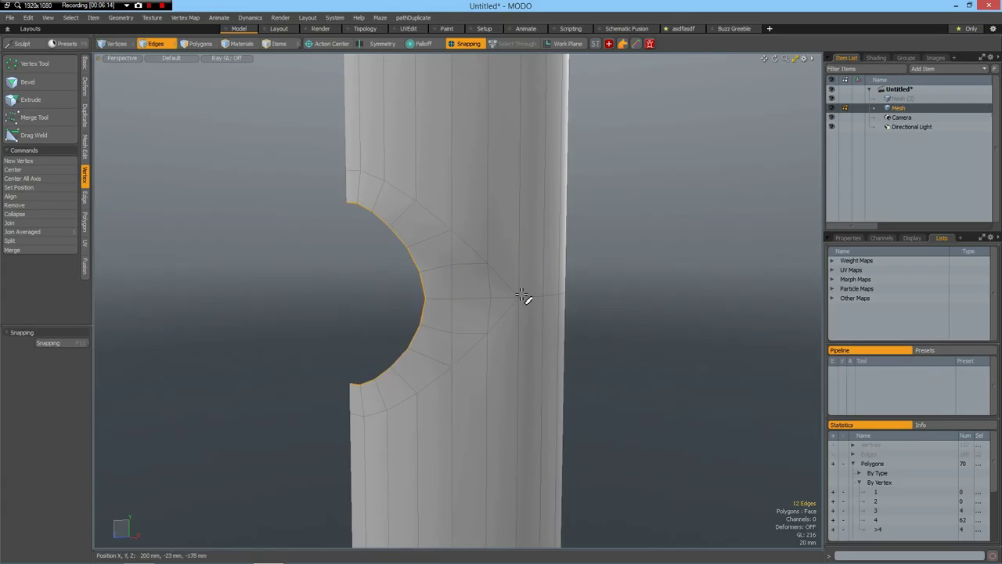
{"action": "key", "text": "1"}
{"action": "left_click", "coordinate": [487, 264]}
{"action": "left_click", "coordinate": [492, 298], "text": "shift"}
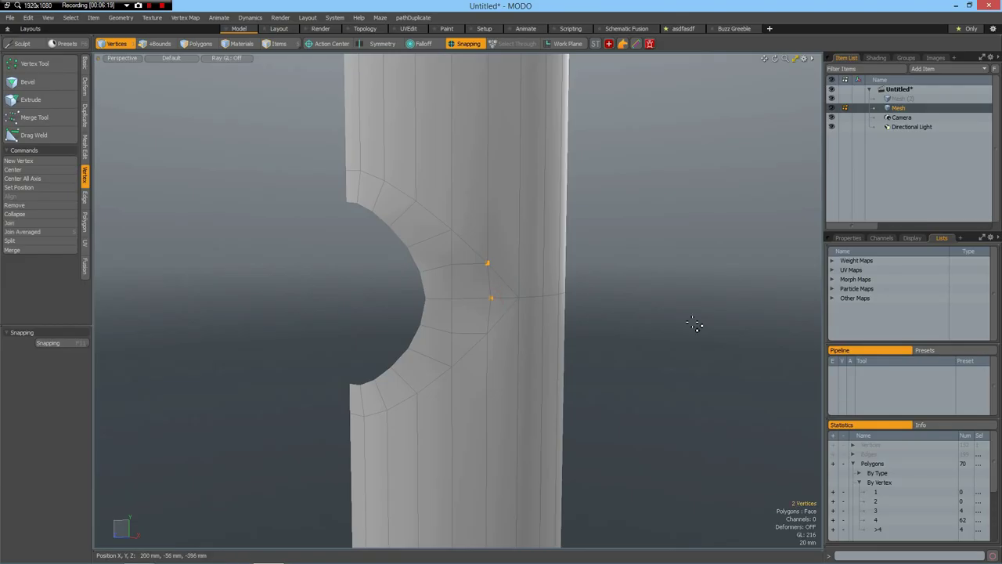
{"action": "key", "text": "Up"}
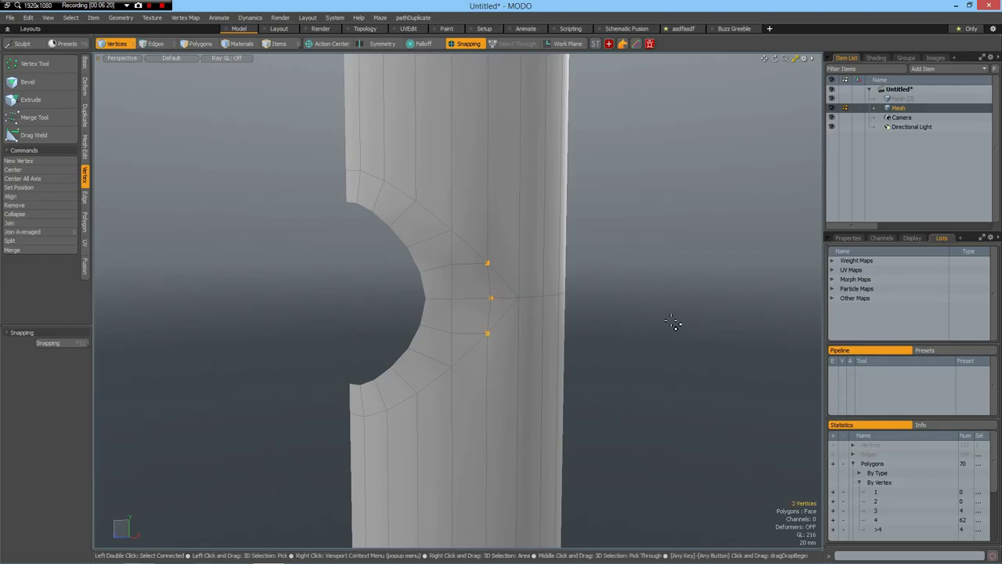
{"action": "left_click", "coordinate": [31, 196]}
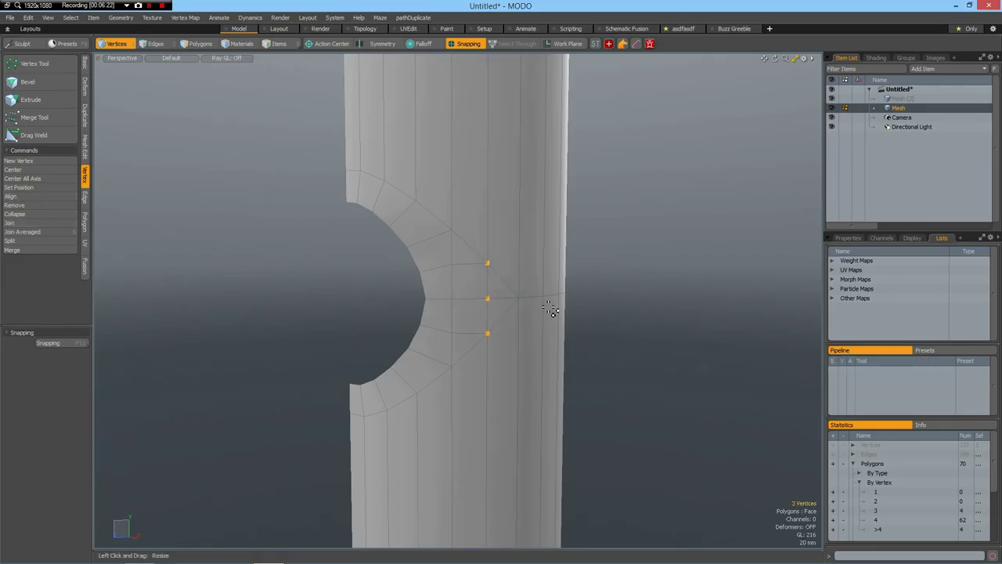
Inspect the aligned cuts in perspective and turn on Y symmetry for edge editing.
{"action": "key", "text": "ctrl+space"}
{"action": "left_click", "coordinate": [695, 266]}
{"action": "mouse_move", "coordinate": [624, 316]}
{"action": "left_mouse_down", "text": "alt"}
{"action": "mouse_move", "coordinate": [487, 287]}
{"action": "mouse_move", "coordinate": [465, 257]}
{"action": "mouse_move", "coordinate": [525, 277]}
{"action": "mouse_move", "coordinate": [631, 346]}
{"action": "mouse_move", "coordinate": [650, 338]}
{"action": "mouse_move", "coordinate": [632, 331]}
{"action": "left_mouse_up", "text": "alt"}
{"action": "key", "text": "2"}
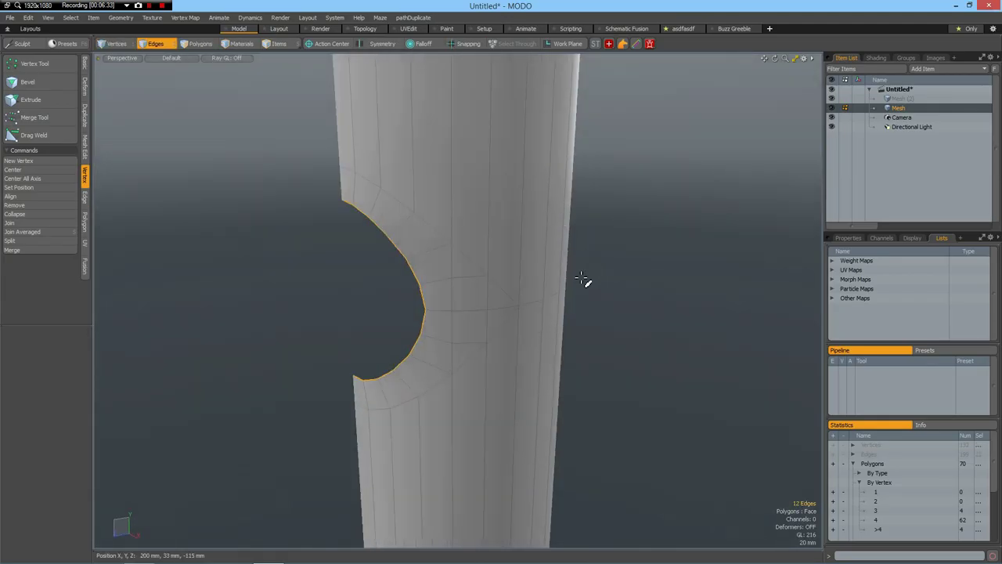
{"action": "left_click_drag", "start_coordinate": [520, 231], "coordinate": [483, 165], "text": "alt"}
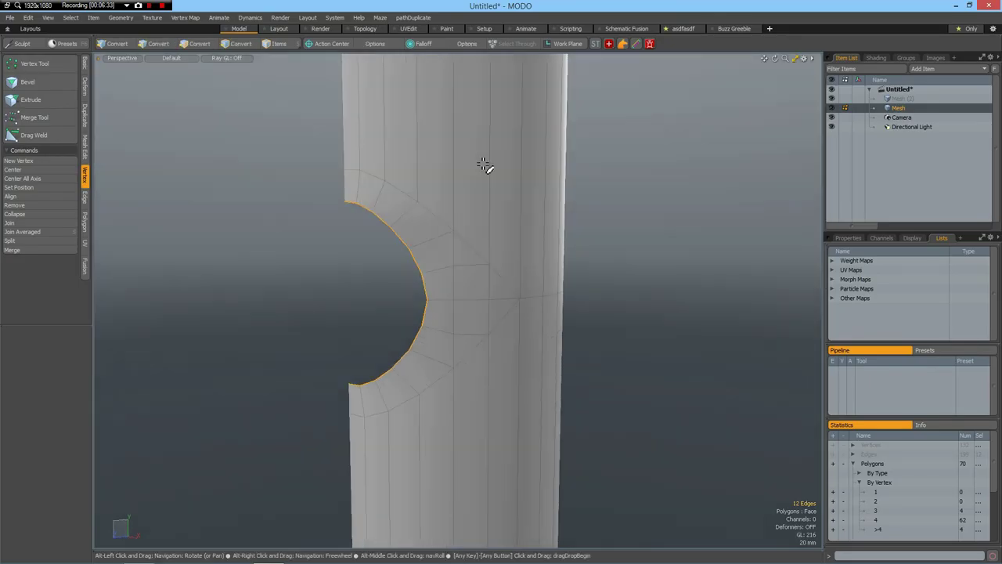
{"action": "left_click", "coordinate": [383, 43], "text": "alt"}
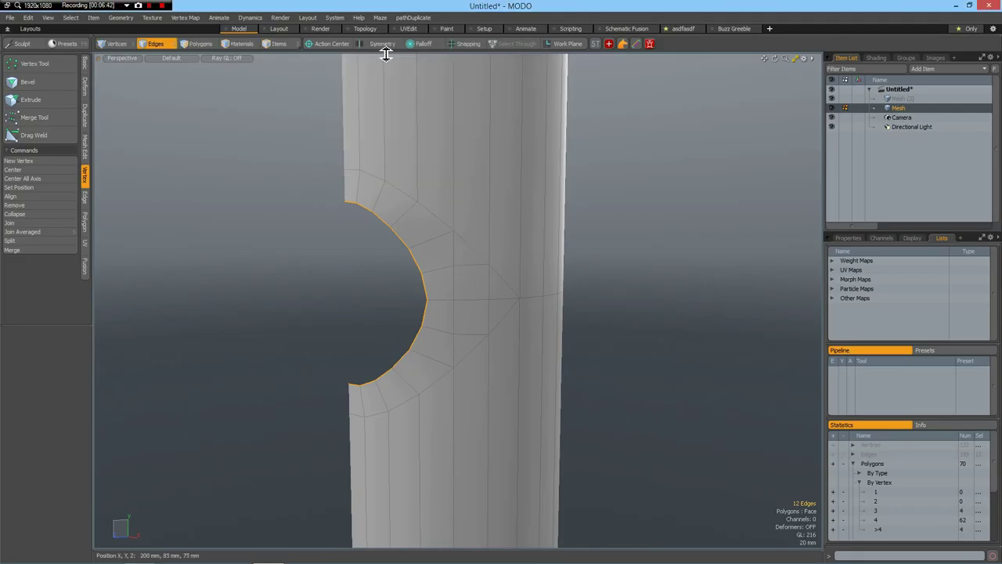
{"action": "left_click", "coordinate": [378, 44]}
Remove the two outermost diagonal rim edges and their mirrored counterparts at the ring's tip.
{"action": "left_click", "coordinate": [472, 247]}
{"action": "left_click", "coordinate": [506, 279], "text": "shift"}
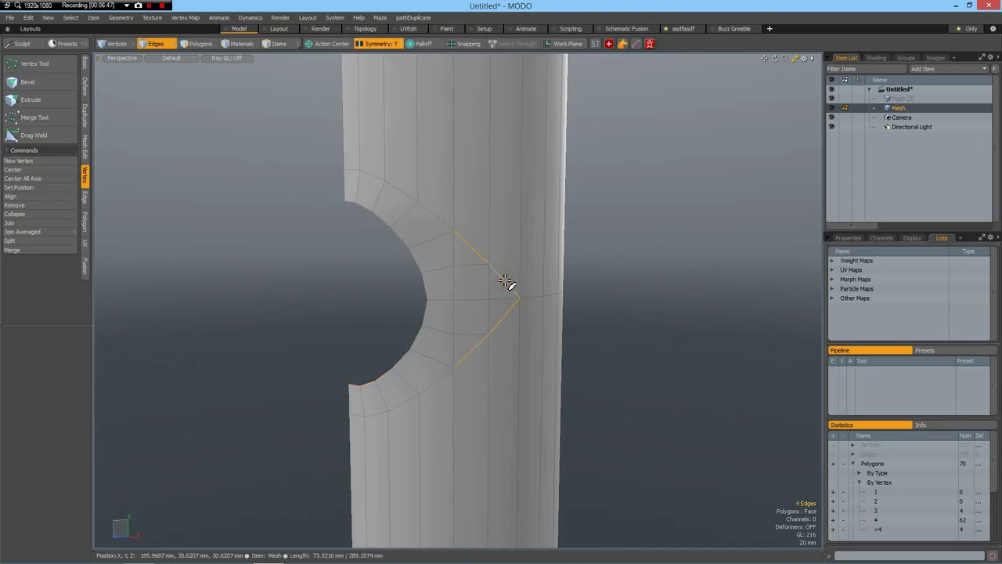
{"action": "key", "text": "Delete"}
Add a mirrored edge loop at about 91.66 % around the cylinder's side and connect it to the ring with Edge Slice.
{"action": "left_click_drag", "start_coordinate": [524, 296], "coordinate": [452, 324], "text": "alt"}
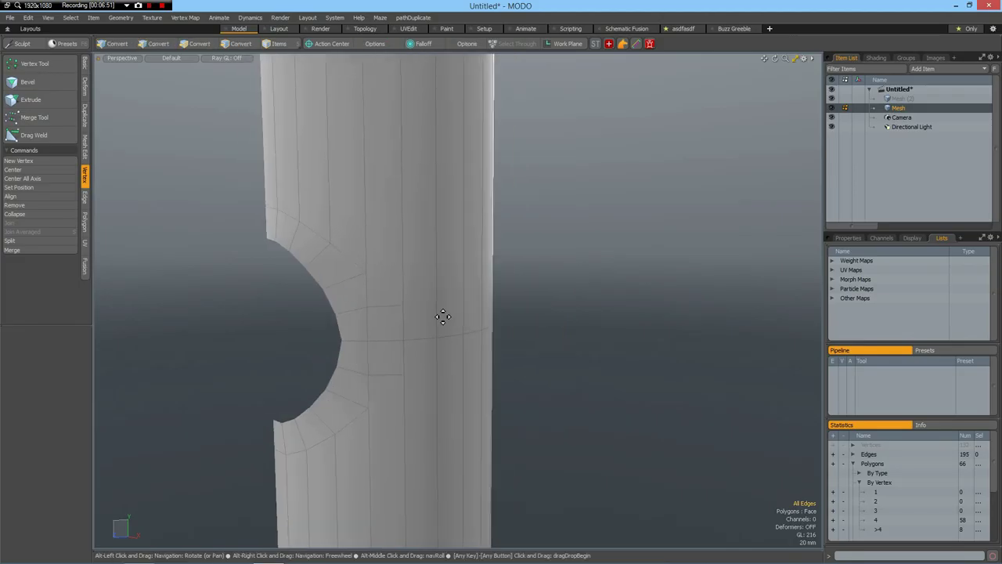
{"action": "key", "text": "alt+l"}
{"action": "left_click", "coordinate": [437, 303]}
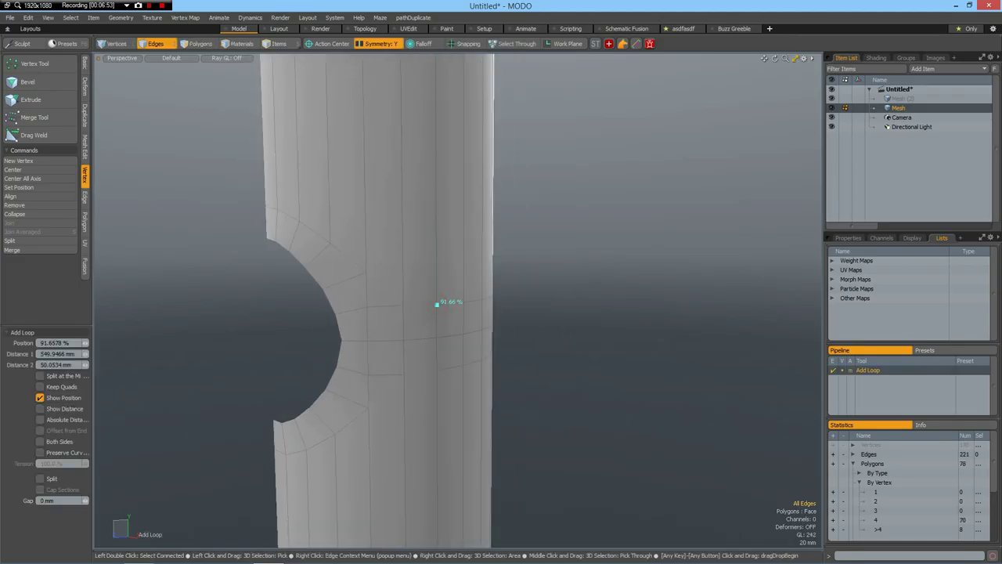
{"action": "left_click", "coordinate": [632, 352]}
{"action": "key", "text": "alt+c"}
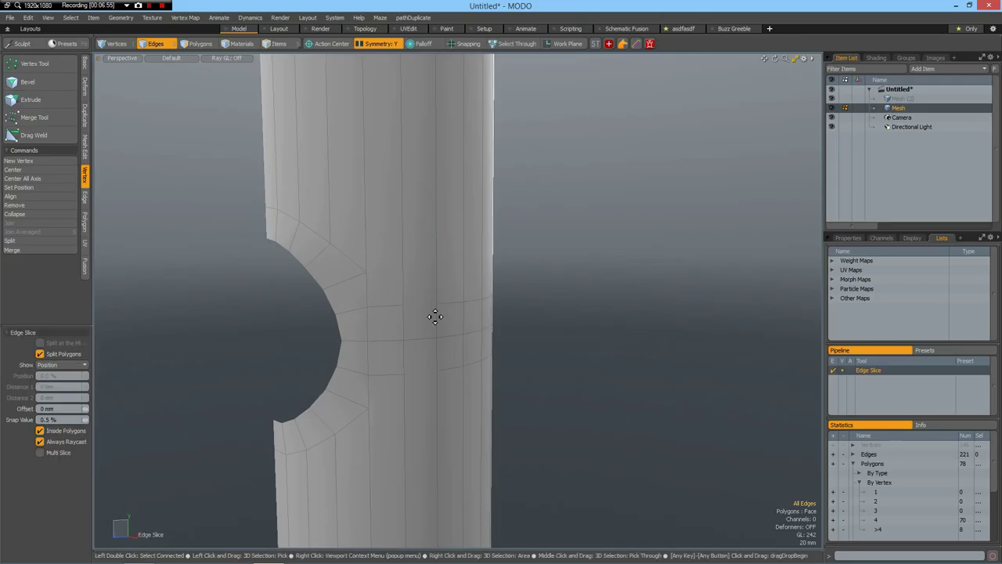
{"action": "left_click", "coordinate": [401, 296]}
{"action": "left_click", "coordinate": [436, 296]}
{"action": "left_click", "coordinate": [548, 313]}
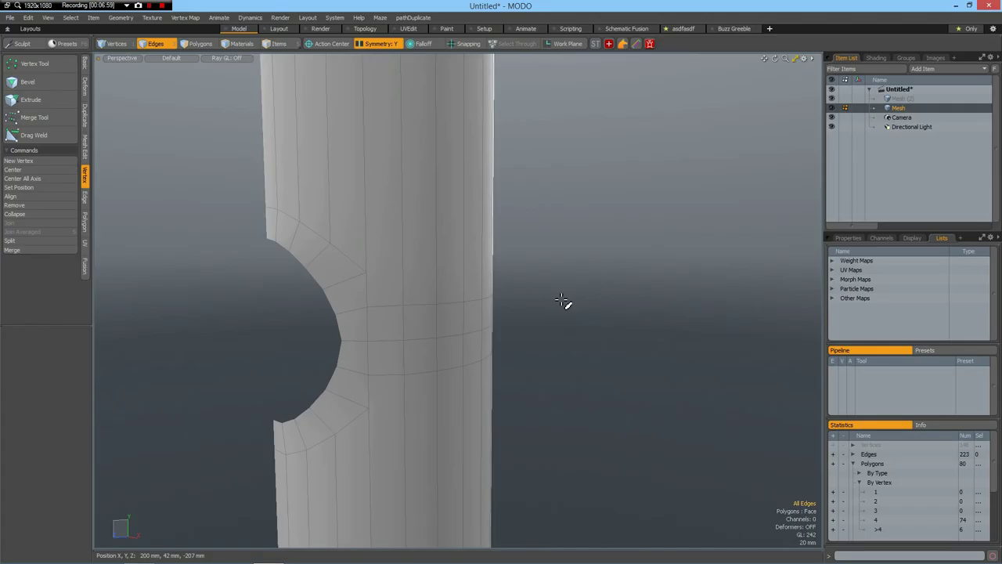
Add another mirrored edge loop at about 9.29 %, farther from the center line, and connect it to the ring with Edge Slice.
{"action": "key", "text": "alt+l"}
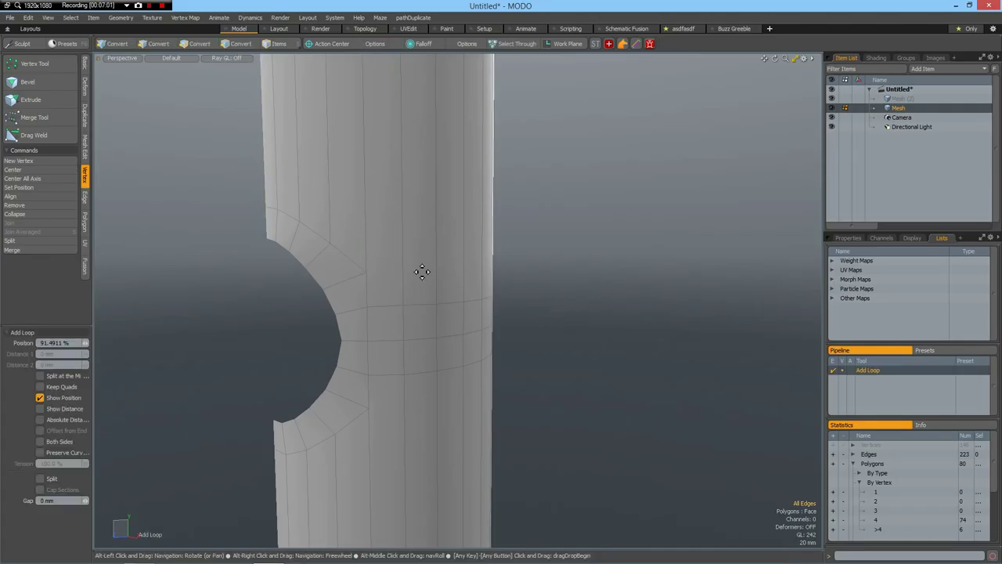
{"action": "left_click", "coordinate": [403, 269]}
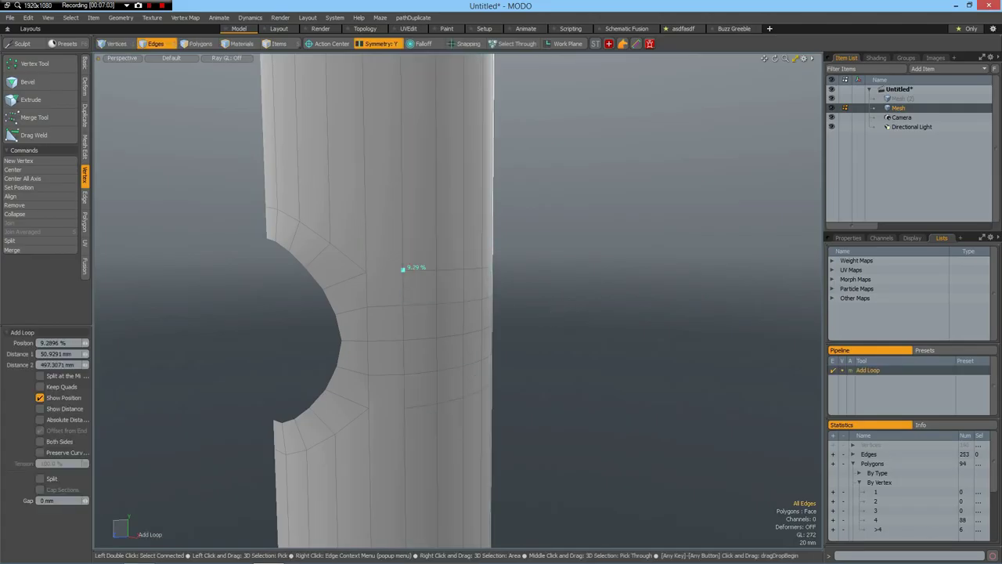
{"action": "left_click", "coordinate": [622, 325]}
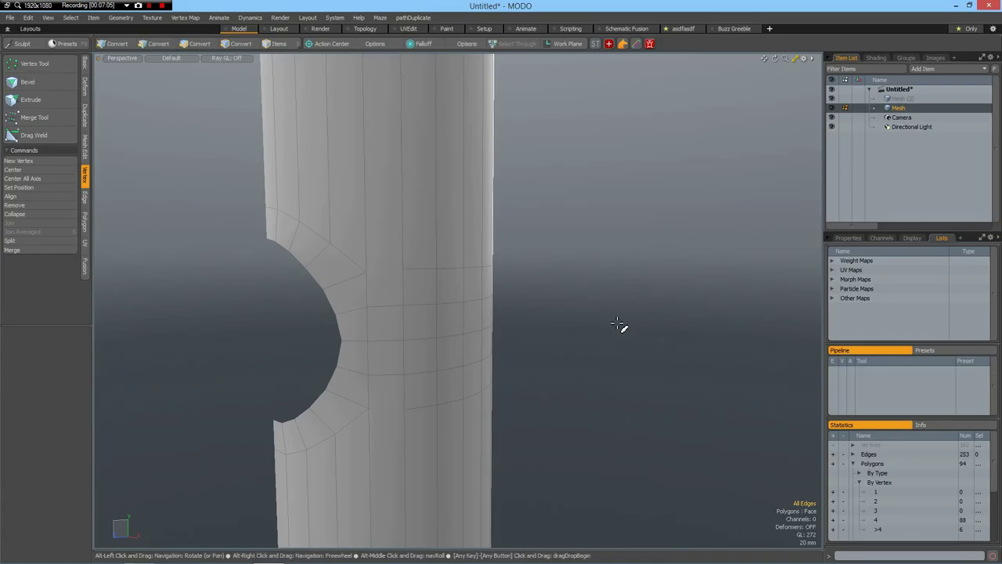
{"action": "key", "text": "alt+c"}
{"action": "left_click", "coordinate": [366, 269]}
{"action": "left_click", "coordinate": [401, 258]}
{"action": "key", "text": "space"}
In the front view, move the whole horizontal cylinder about 1.148 m in X and -460 mm in Y.
{"action": "key", "text": "ctrl+space"}
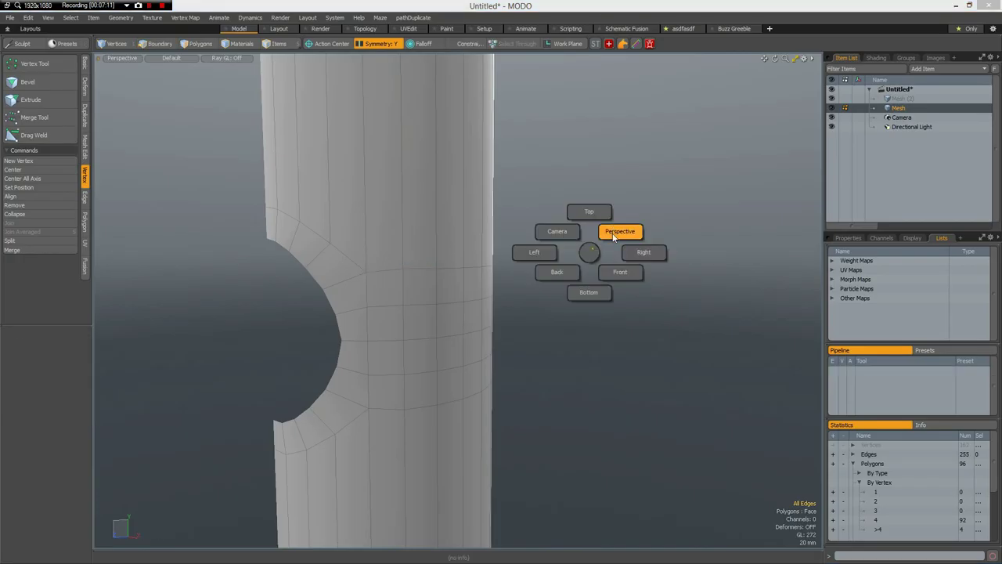
{"action": "left_click", "coordinate": [618, 232]}
{"action": "scroll", "coordinate": [564, 257], "scroll_direction": "down", "scroll_amount": 5}
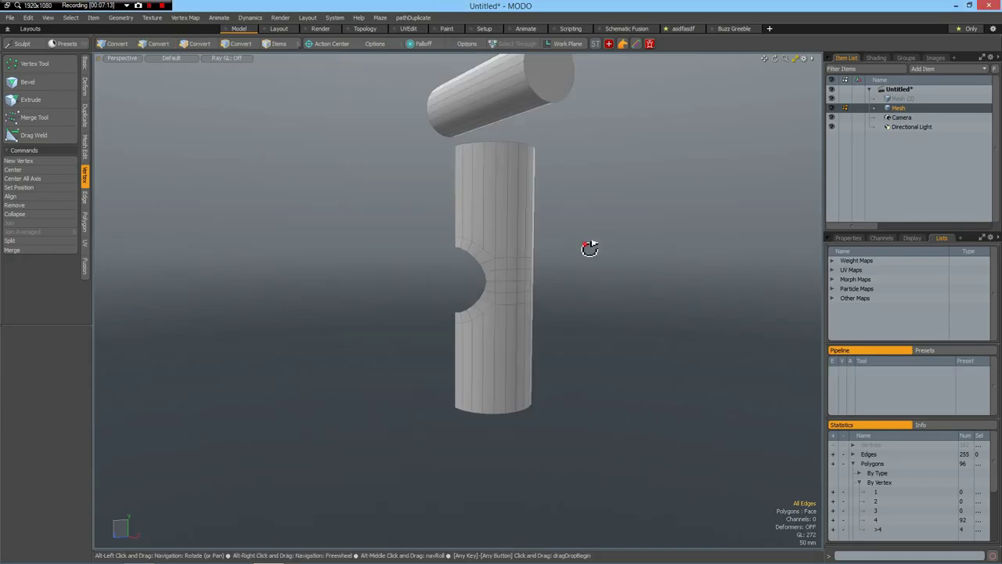
{"action": "left_click_drag", "start_coordinate": [588, 243], "coordinate": [480, 231], "text": "alt"}
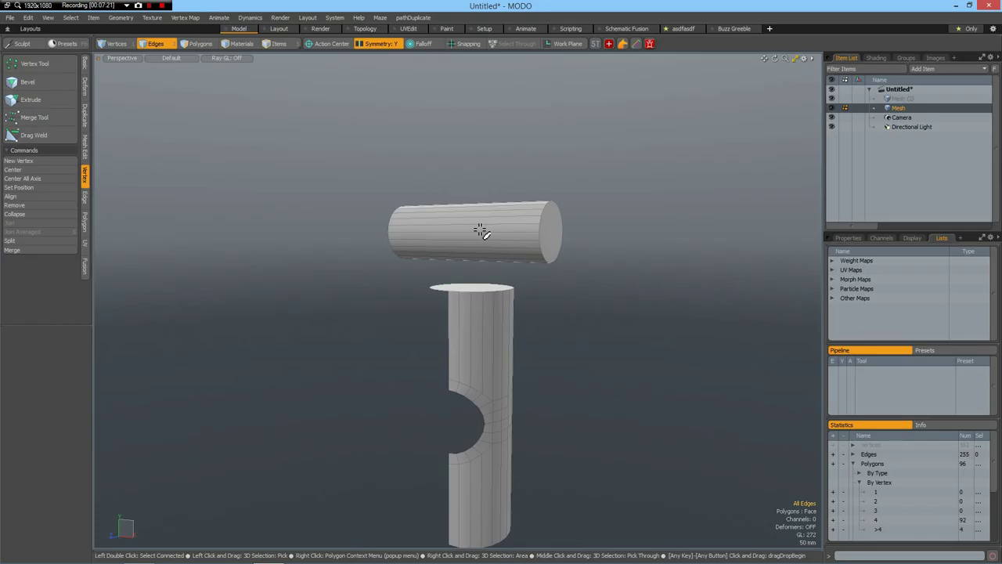
{"action": "key", "text": "KP_1"}
{"action": "key", "text": "KP_2"}
{"action": "left_click_drag", "start_coordinate": [532, 325], "coordinate": [473, 215], "text": "alt"}
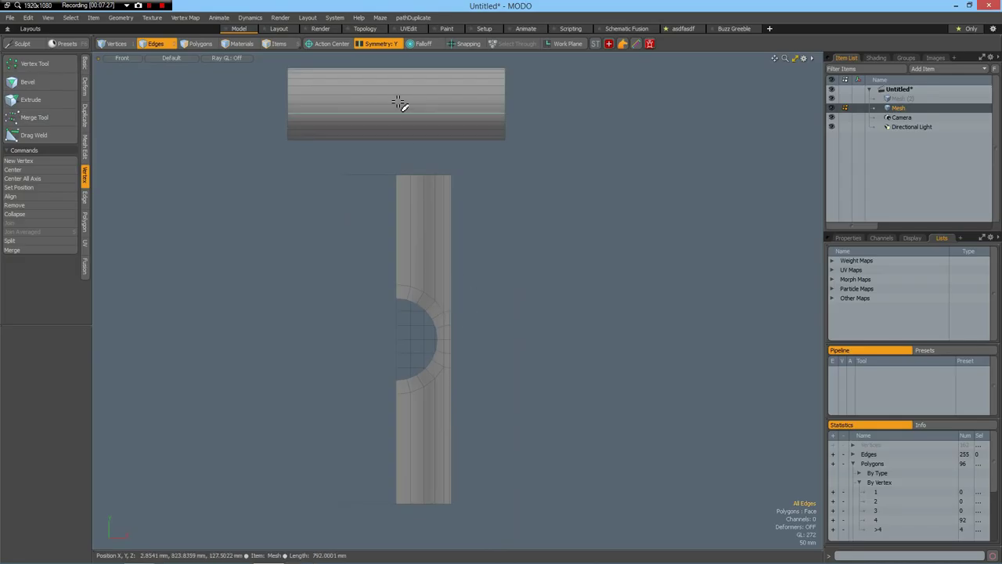
{"action": "key", "text": "3"}
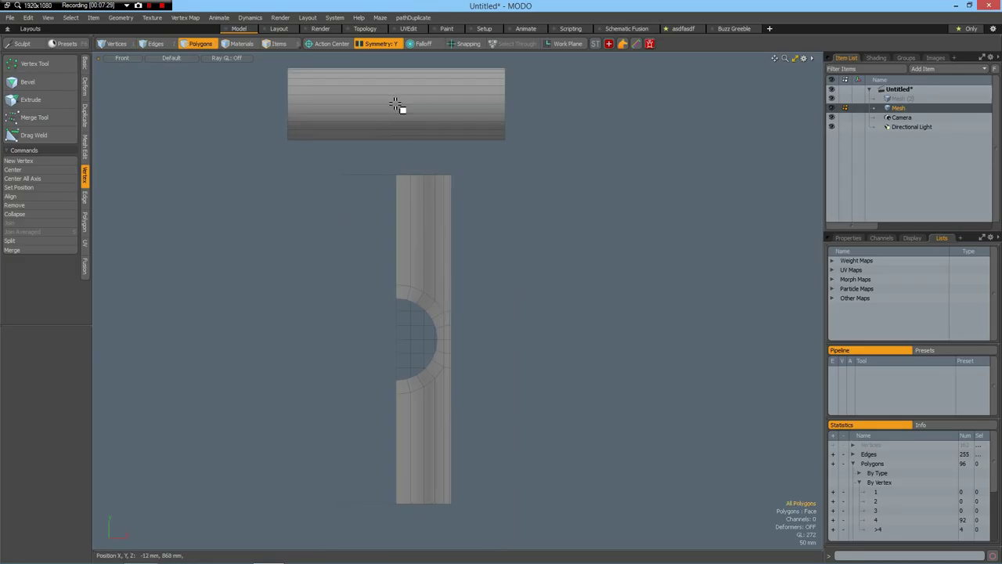
{"action": "double_click", "coordinate": [396, 105]}
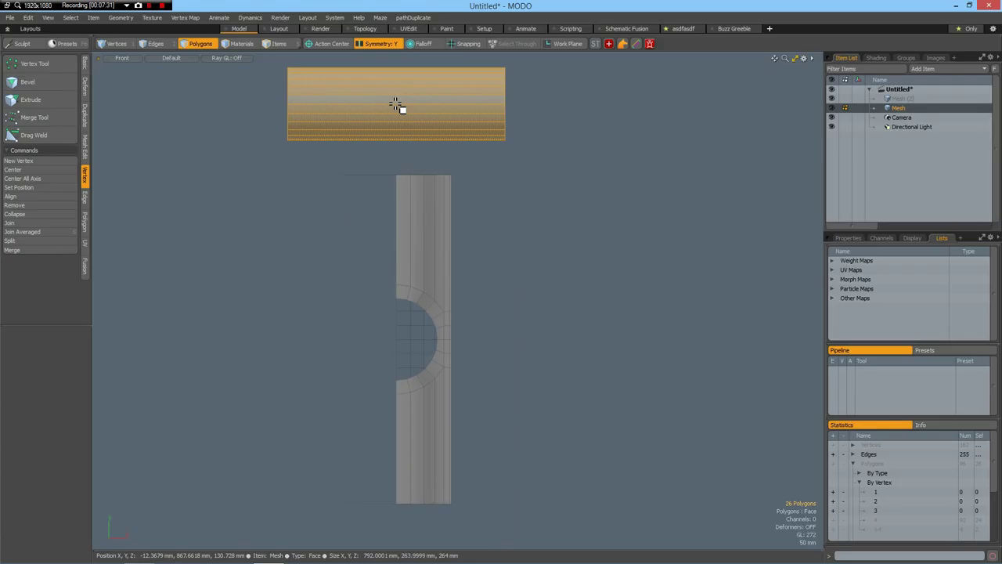
{"action": "key", "text": "w"}
{"action": "left_click_drag", "start_coordinate": [443, 103], "coordinate": [758, 102]}
{"action": "left_click_drag", "start_coordinate": [710, 62], "coordinate": [711, 194]}
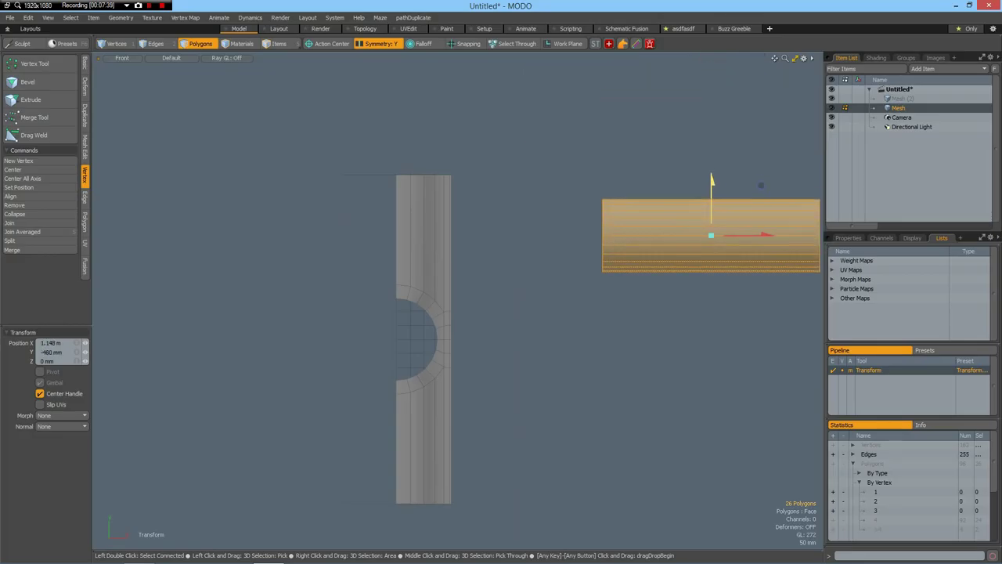
{"action": "key", "text": "space"}
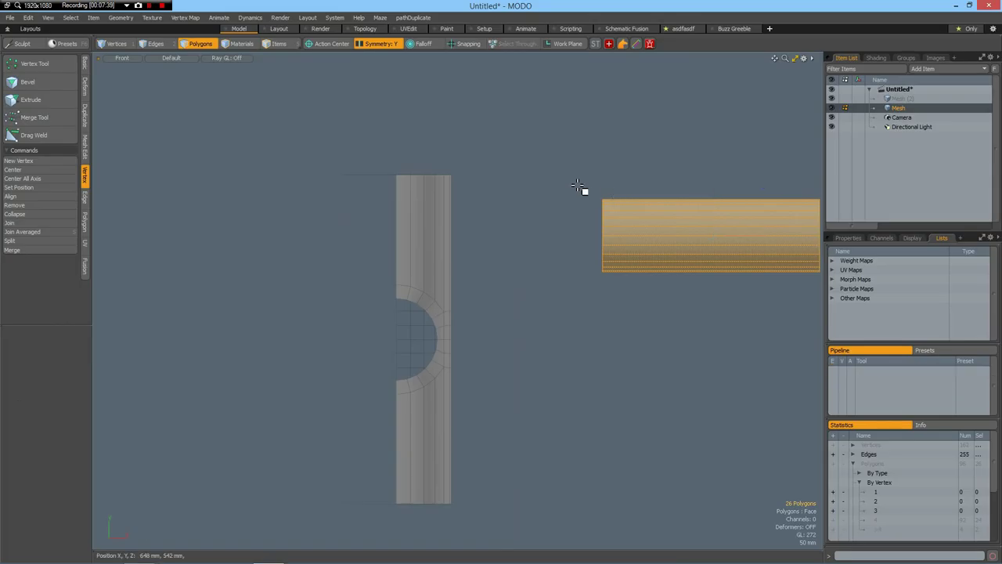
Detach the horizontal cylinder's end cap facing the vertical cylinder and move it about -366 mm in X and -46 mm in Y.
{"action": "right_click_drag", "start_coordinate": [575, 180], "coordinate": [679, 354]}
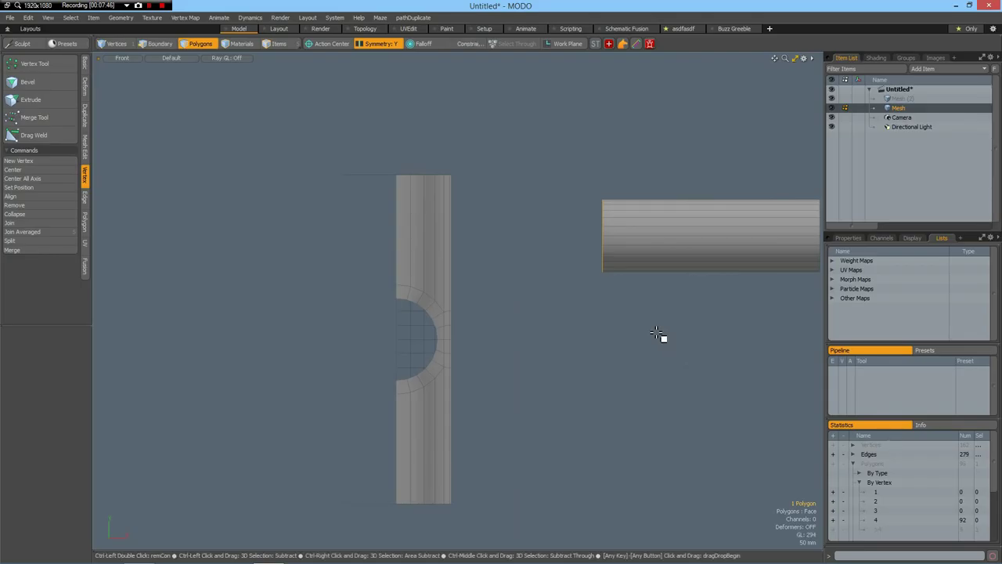
{"action": "key", "text": "y"}
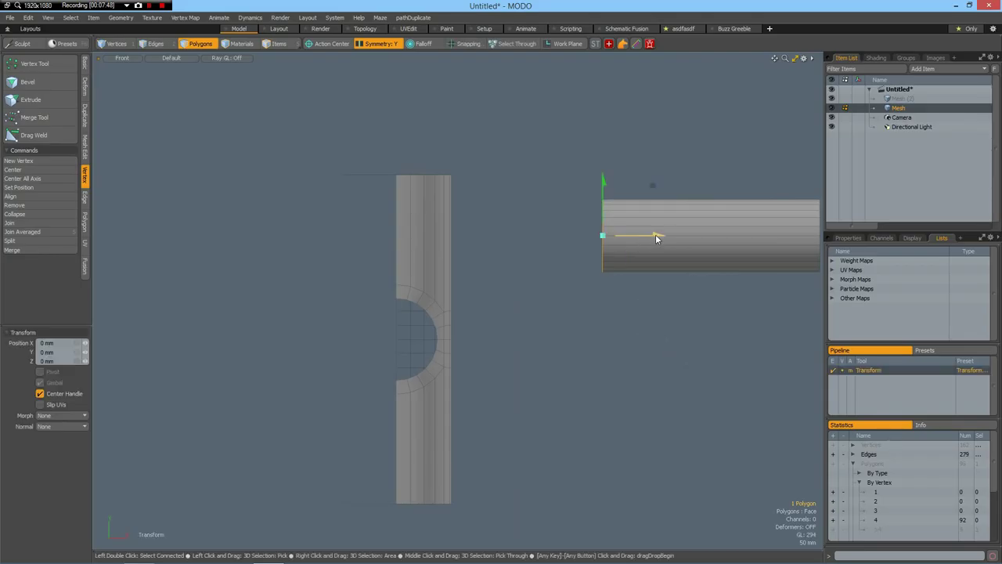
{"action": "left_click_drag", "start_coordinate": [610, 187], "coordinate": [503, 194]}
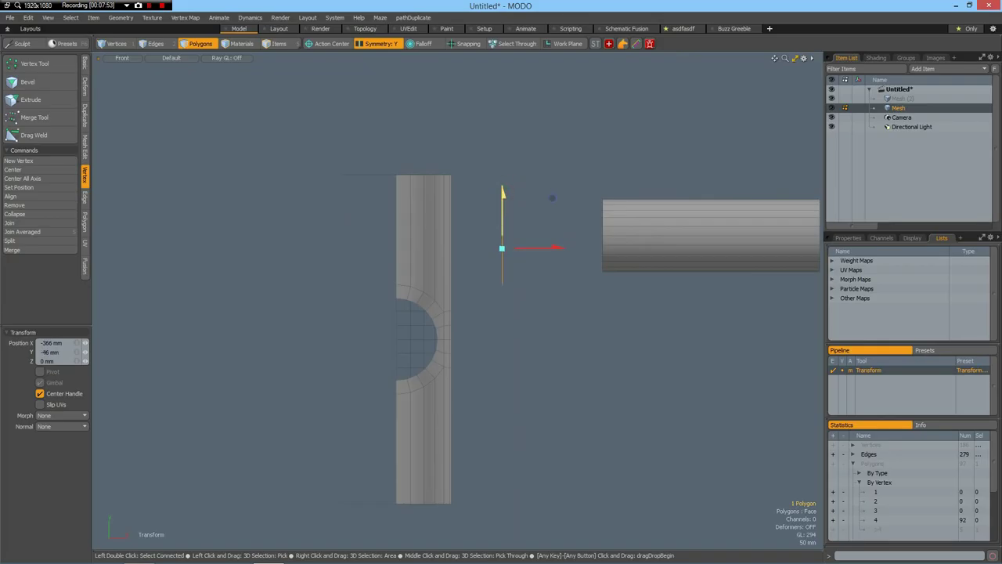
{"action": "key", "text": "q"}
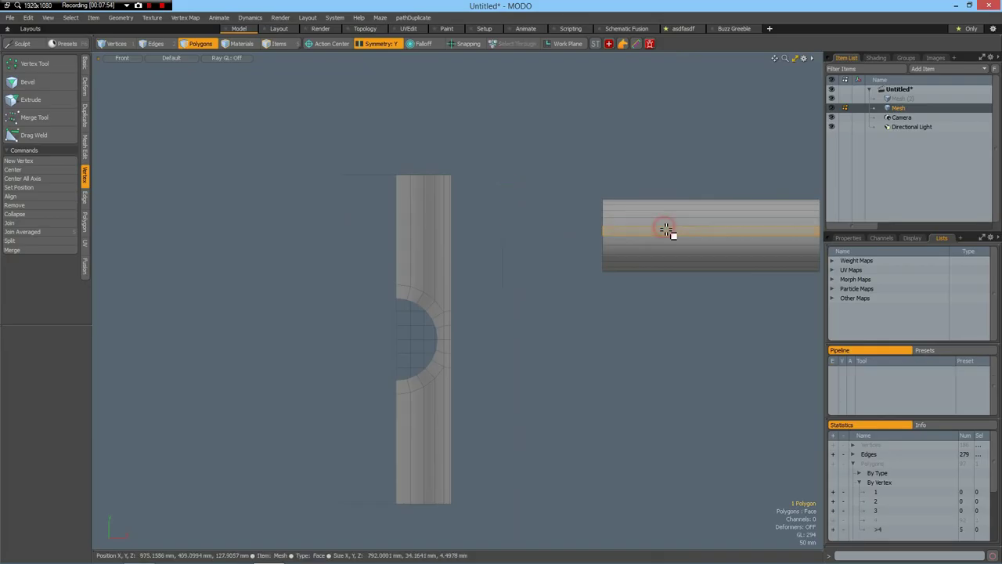
Delete the rest of the horizontal cylinder and transfer the detached cap disc into the empty Mesh (2) item.
{"action": "double_click", "coordinate": [666, 230]}
{"action": "key", "text": "Delete"}
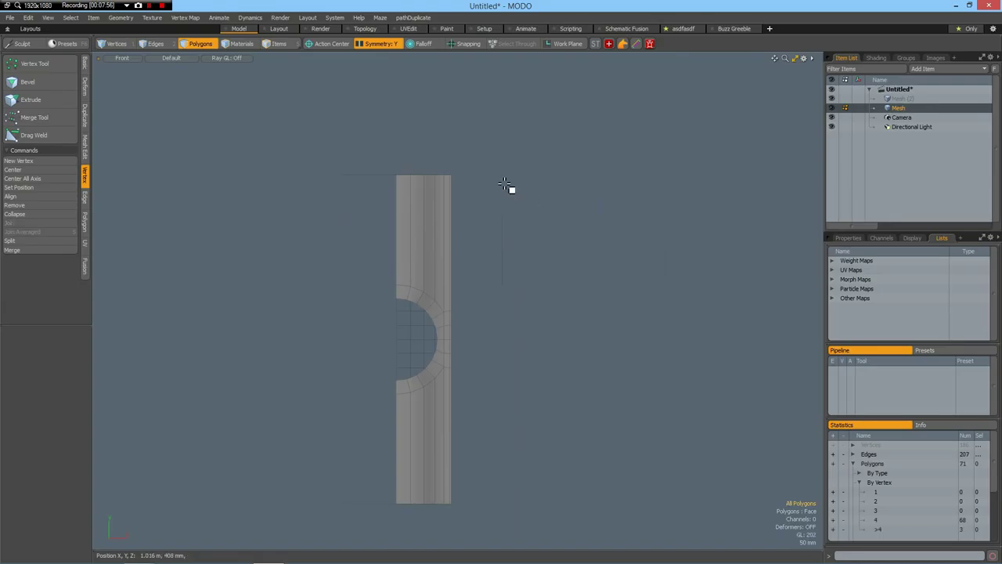
{"action": "left_click_drag", "start_coordinate": [482, 174], "coordinate": [598, 387]}
{"action": "key", "text": "Delete"}
{"action": "left_click", "coordinate": [896, 98]}
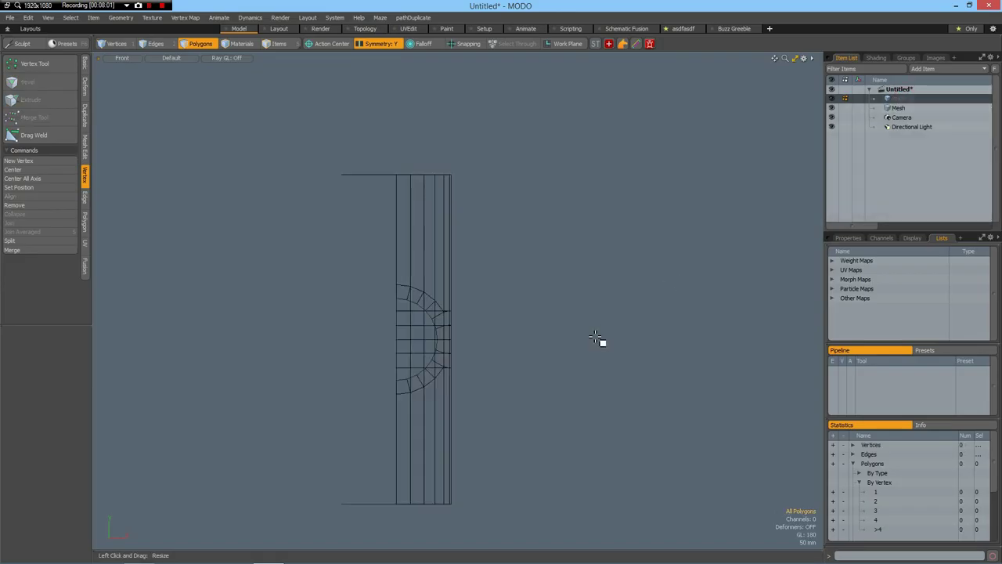
{"action": "key", "text": "ctrl+v"}
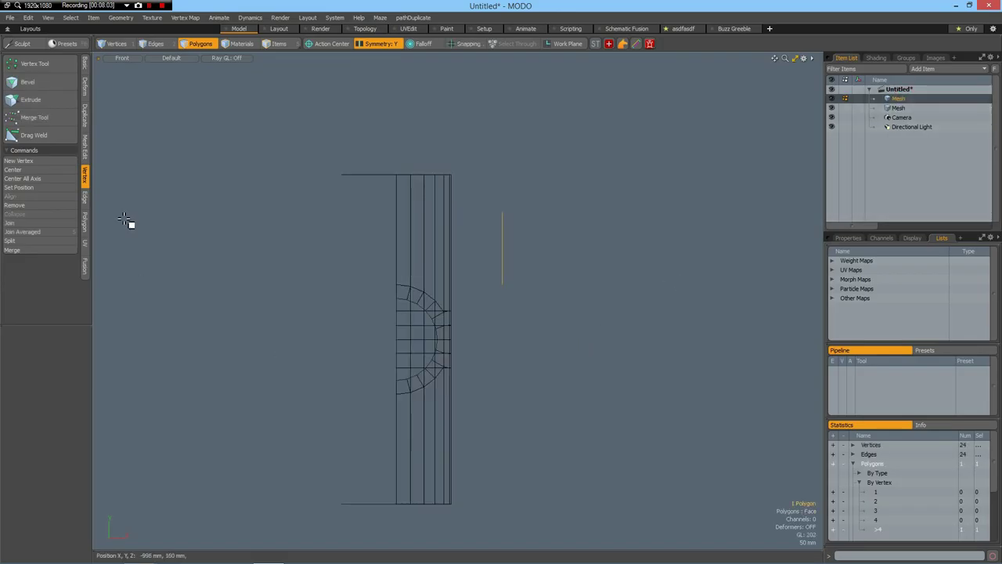
Enable a double-sided background constraint with the Vector geometry mode and 0 mm offset.
{"action": "left_click", "coordinate": [85, 64]}
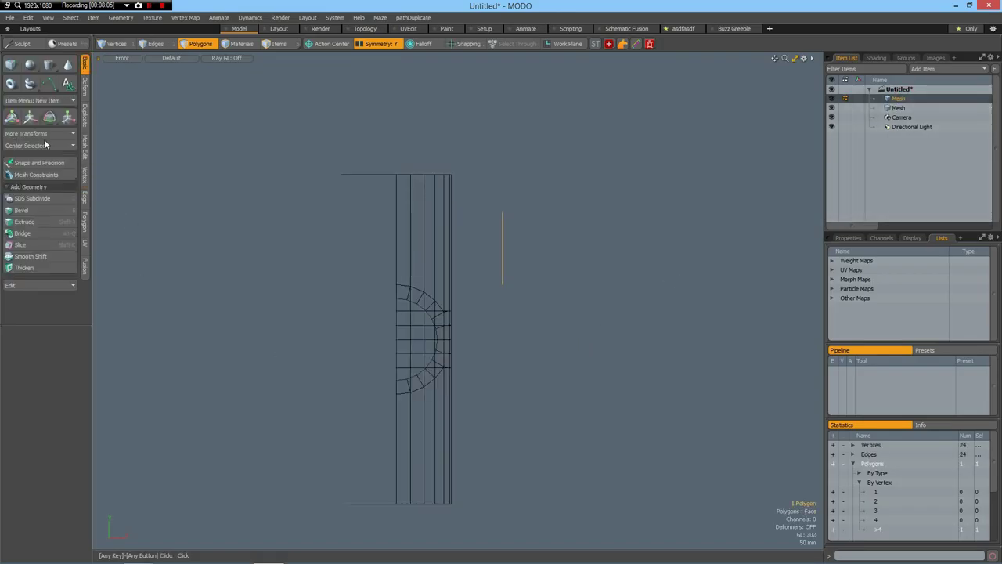
{"action": "left_click", "coordinate": [34, 176]}
{"action": "left_click", "coordinate": [148, 192]}
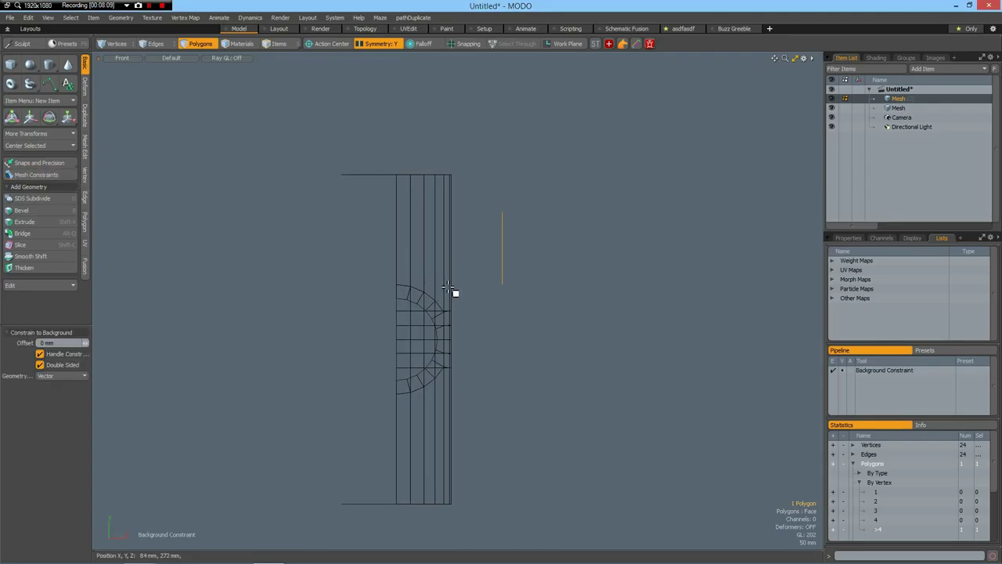
Try to move the solid disc -750 mm in X onto the vertical cylinder's surface, and undo the move.
{"action": "key", "text": "y"}
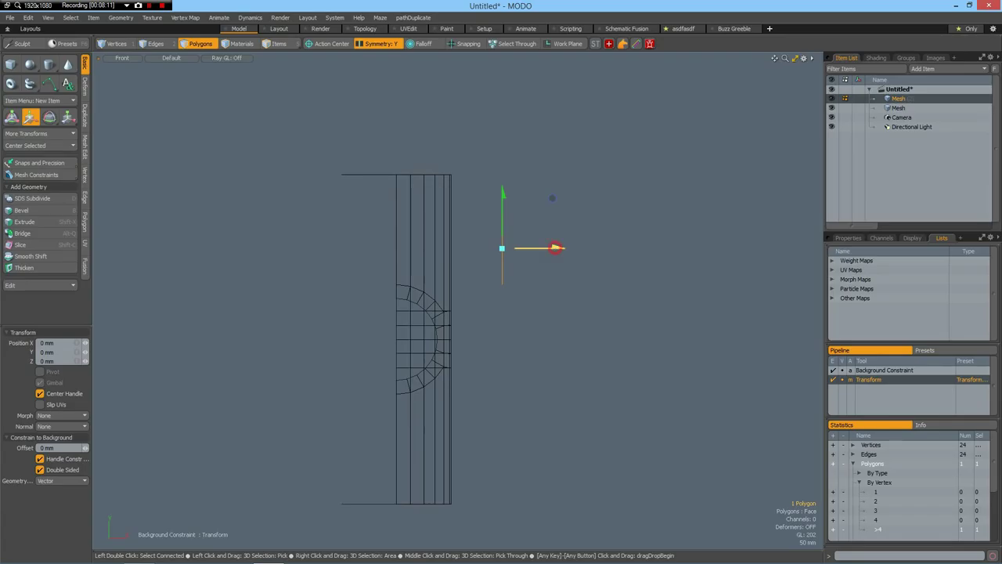
{"action": "left_click_drag", "start_coordinate": [555, 248], "coordinate": [388, 242]}
{"action": "key", "text": "ctrl+space"}
{"action": "left_click", "coordinate": [409, 232]}
{"action": "left_click_drag", "start_coordinate": [485, 284], "coordinate": [562, 272], "text": "alt"}
{"action": "key", "text": "ctrl+z"}
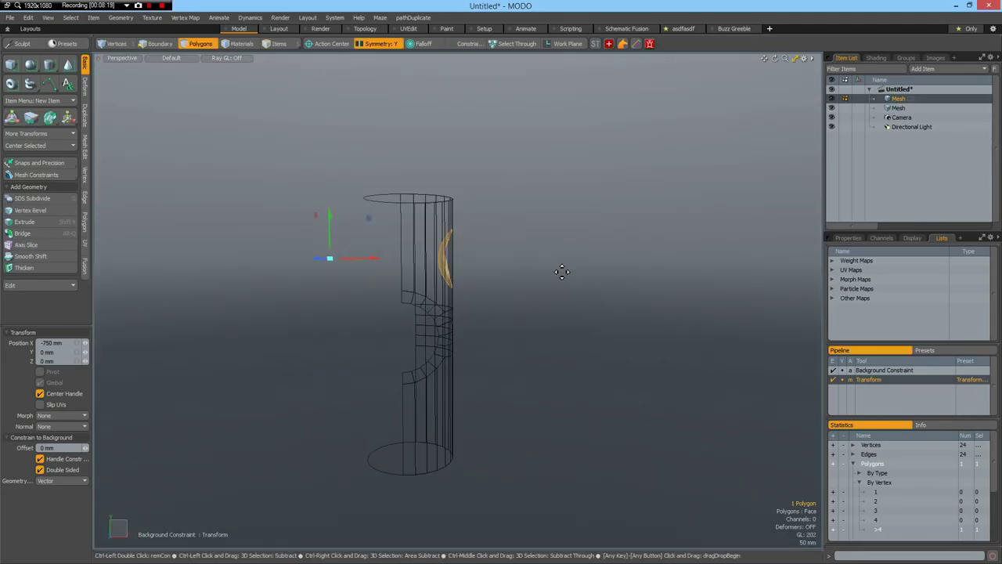
{"action": "key", "text": "ctrl+z"}
{"action": "key", "text": "space"}
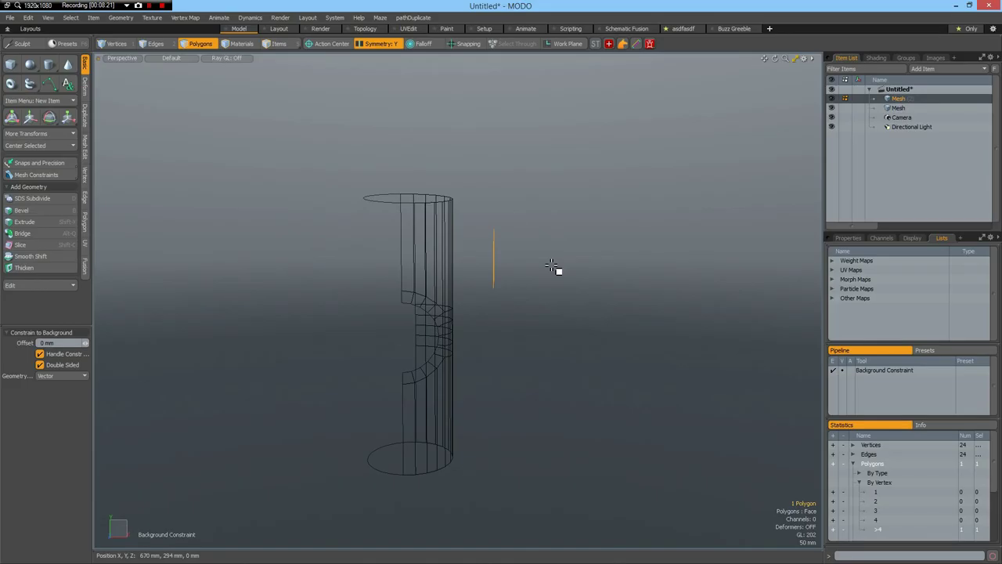
Inset the disc by 10 mm with Polygon Bevel and delete its inner polygon, leaving a thin ring.
{"action": "left_click_drag", "start_coordinate": [504, 280], "coordinate": [625, 267], "text": "alt"}
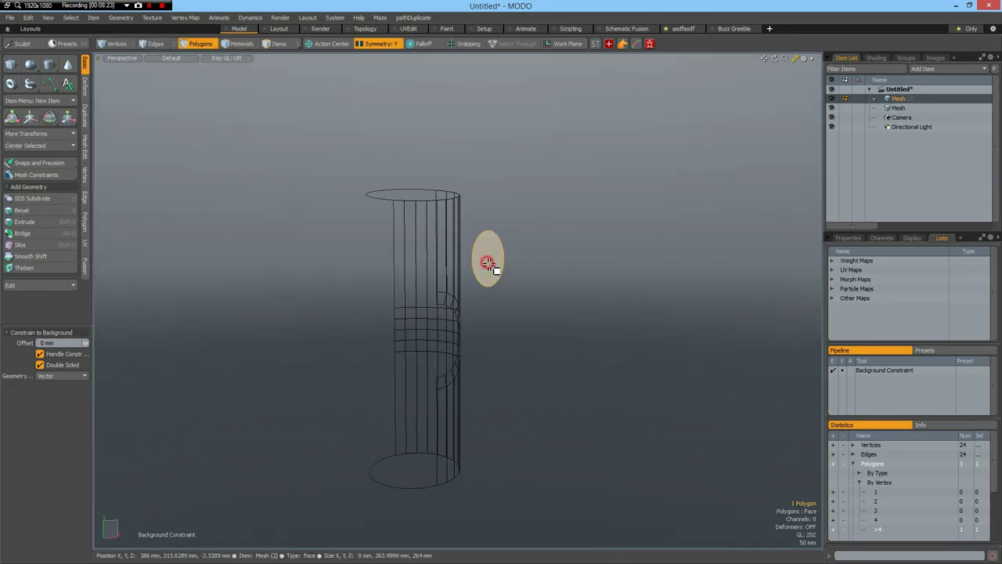
{"action": "scroll", "coordinate": [488, 267], "scroll_direction": "up", "scroll_amount": 4}
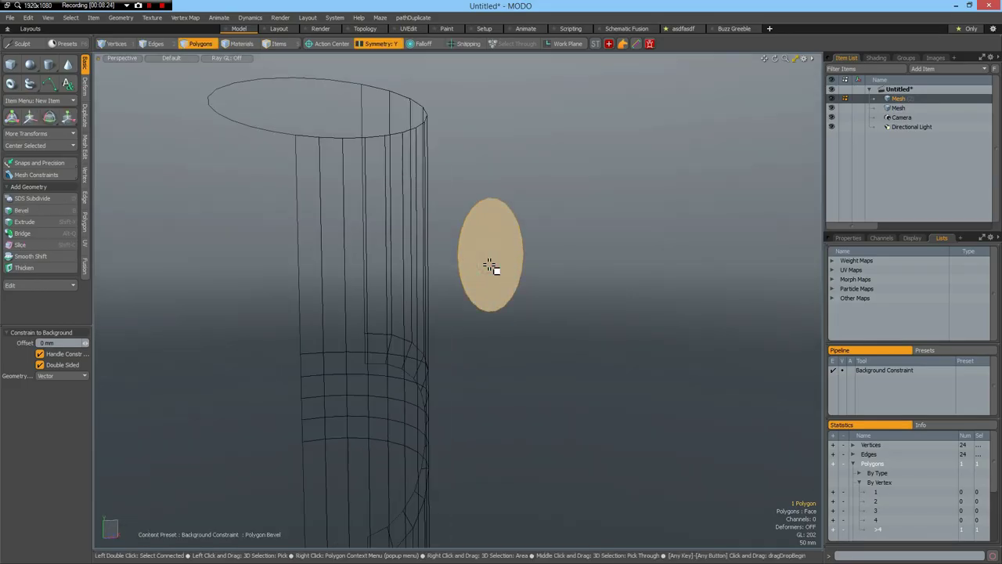
{"action": "key", "text": "shift+b"}
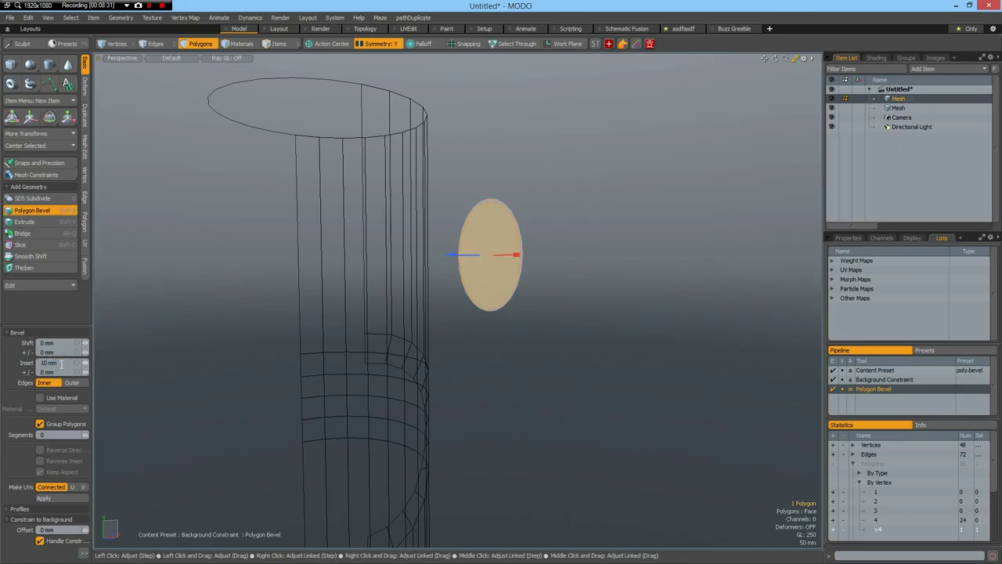
{"action": "key", "text": "Delete"}
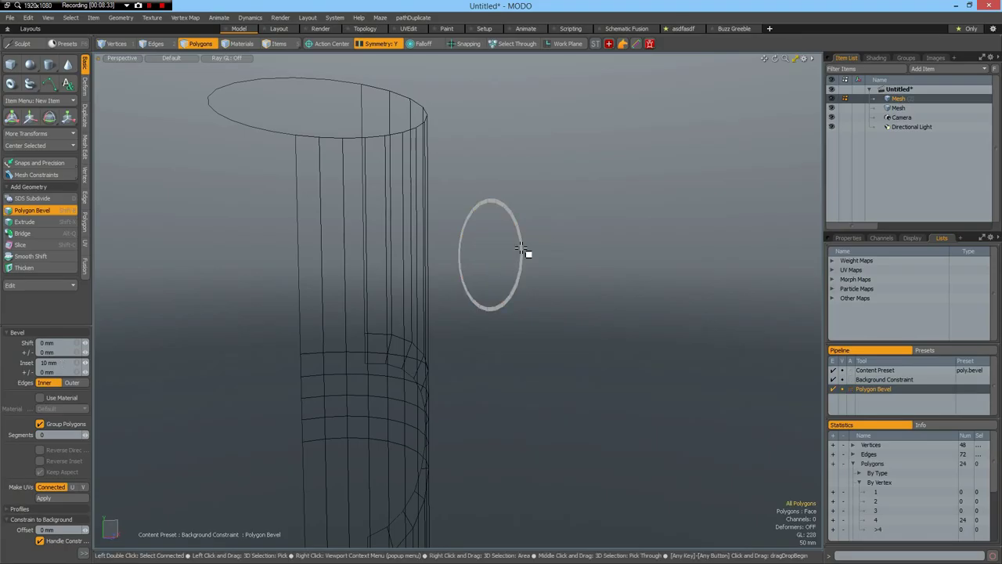
{"action": "key", "text": "q"}
Select the whole thin ring and move it toward the vertical cylinder until it wraps onto the curved surface.
{"action": "left_click", "coordinate": [522, 246]}
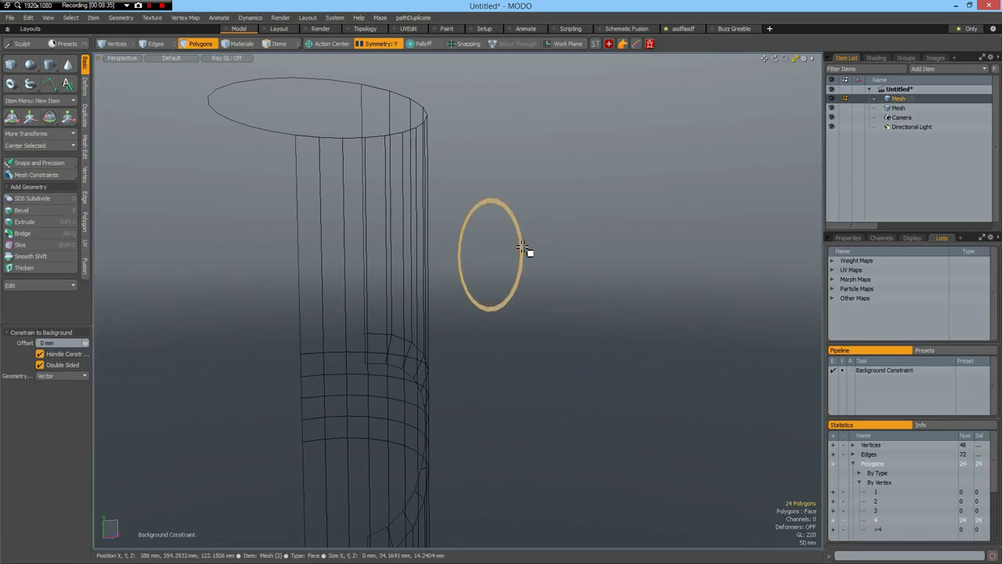
{"action": "double_click", "coordinate": [522, 246]}
{"action": "left_click_drag", "start_coordinate": [614, 273], "coordinate": [445, 264], "text": "alt"}
{"action": "key", "text": "y"}
{"action": "key", "text": "space"}
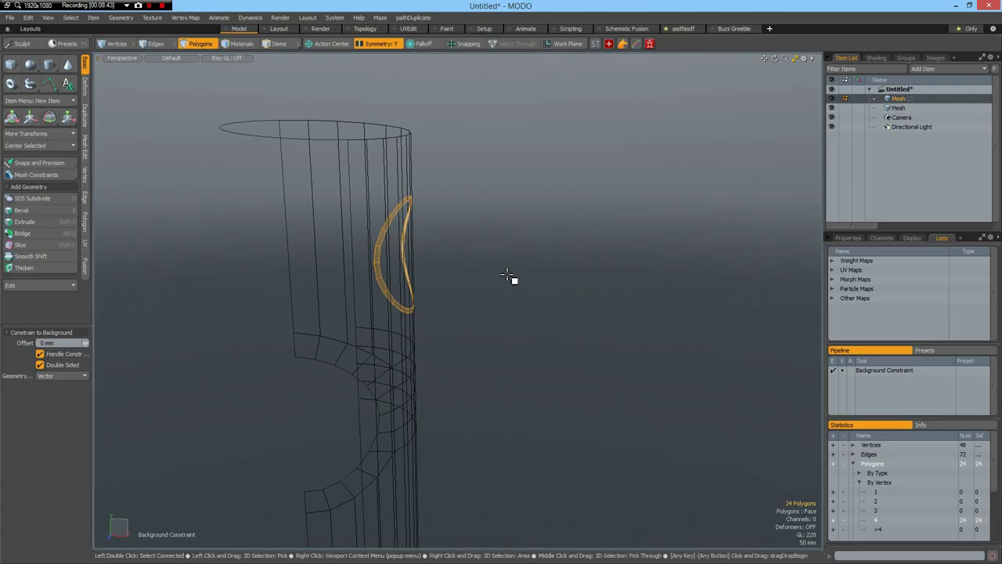
Transfer the wrapped ring from Mesh (2) into the vertical cylinder's Mesh item.
{"action": "key", "text": "Delete"}
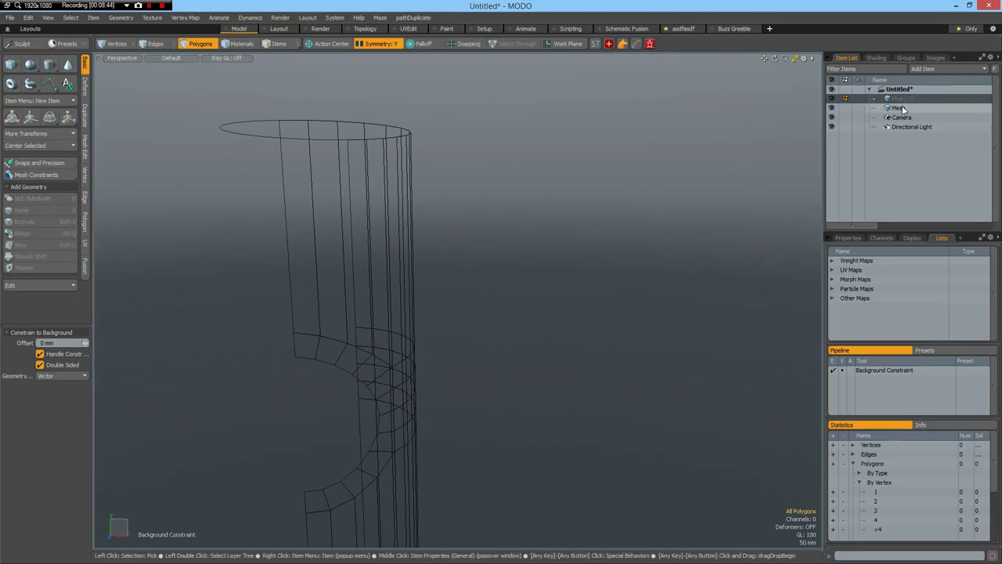
{"action": "left_click", "coordinate": [899, 108]}
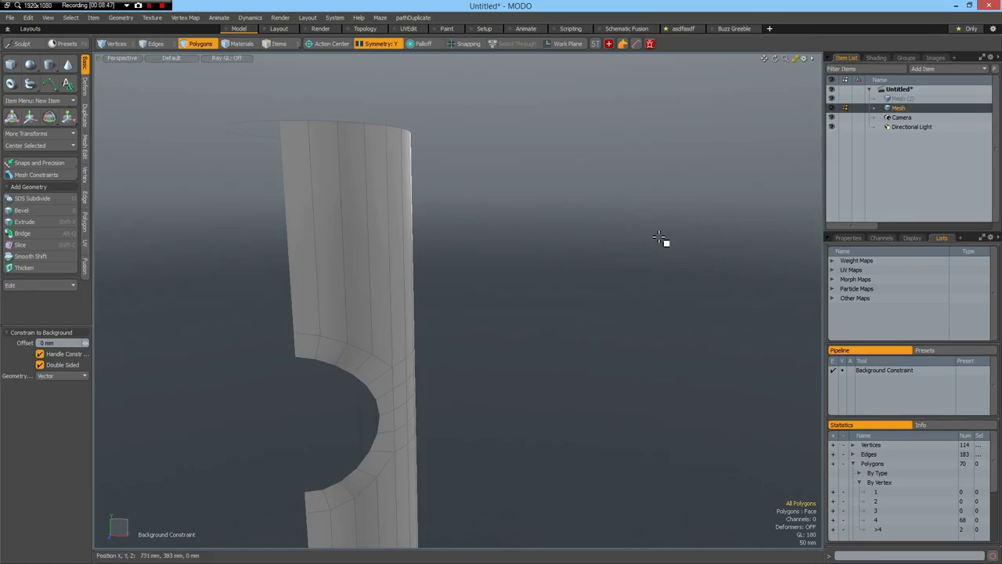
{"action": "left_click_drag", "start_coordinate": [621, 279], "coordinate": [504, 264], "text": "alt"}
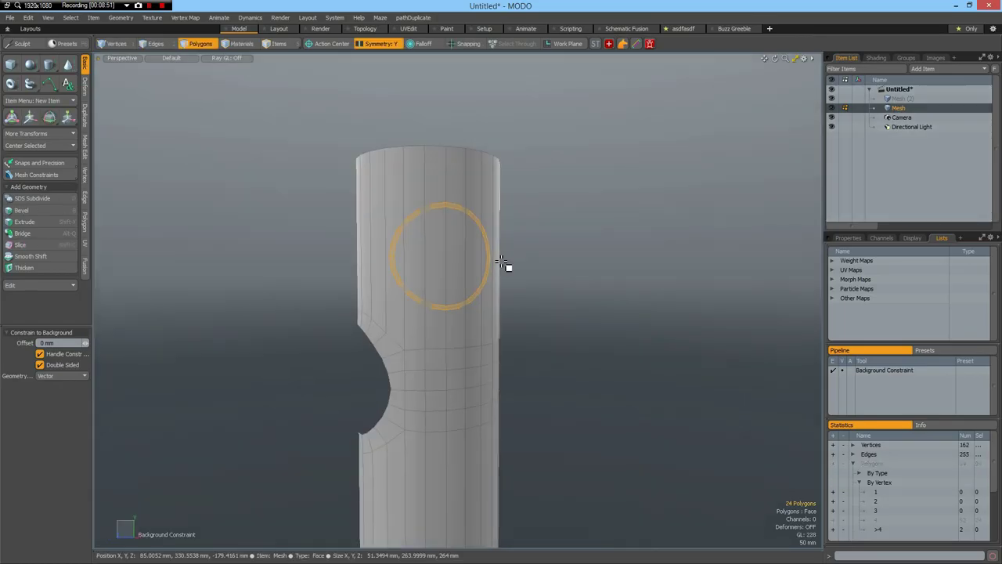
In the right view, move the ring about -55 mm in Y, closer to the horizontal edge loops.
{"action": "key", "text": "KP_3"}
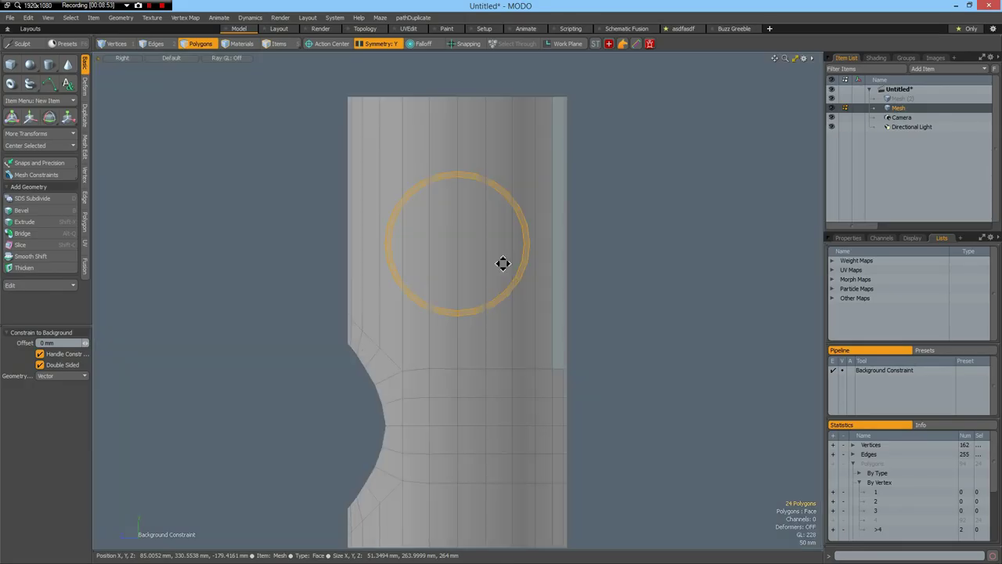
{"action": "left_click_drag", "start_coordinate": [501, 300], "coordinate": [499, 290], "text": "alt"}
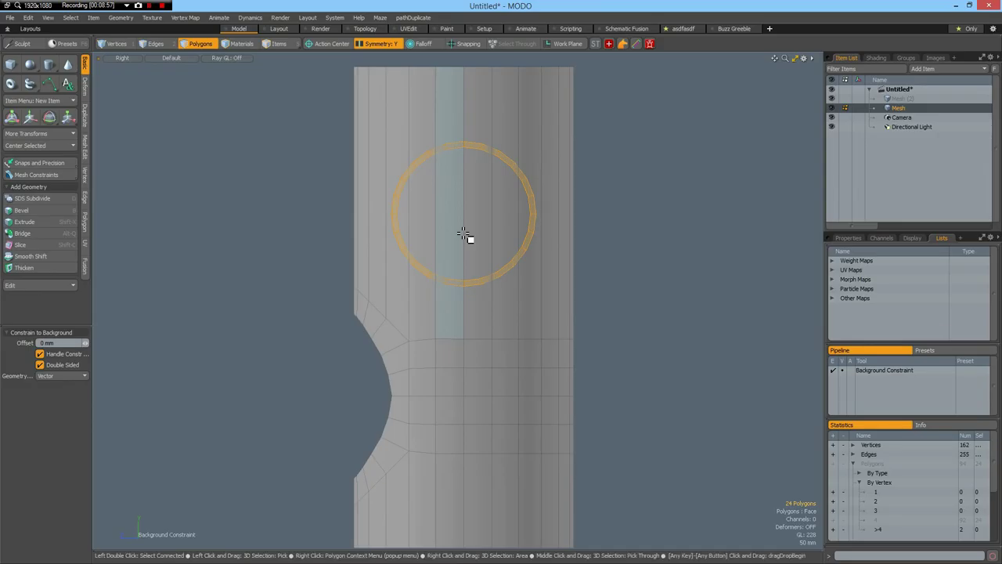
{"action": "key", "text": "w"}
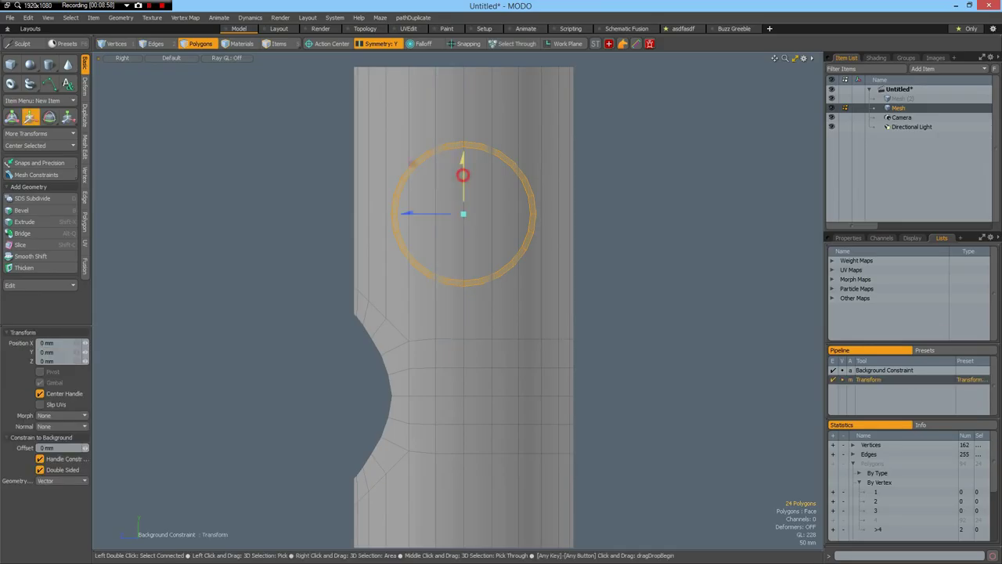
{"action": "left_click_drag", "start_coordinate": [462, 173], "coordinate": [462, 207]}
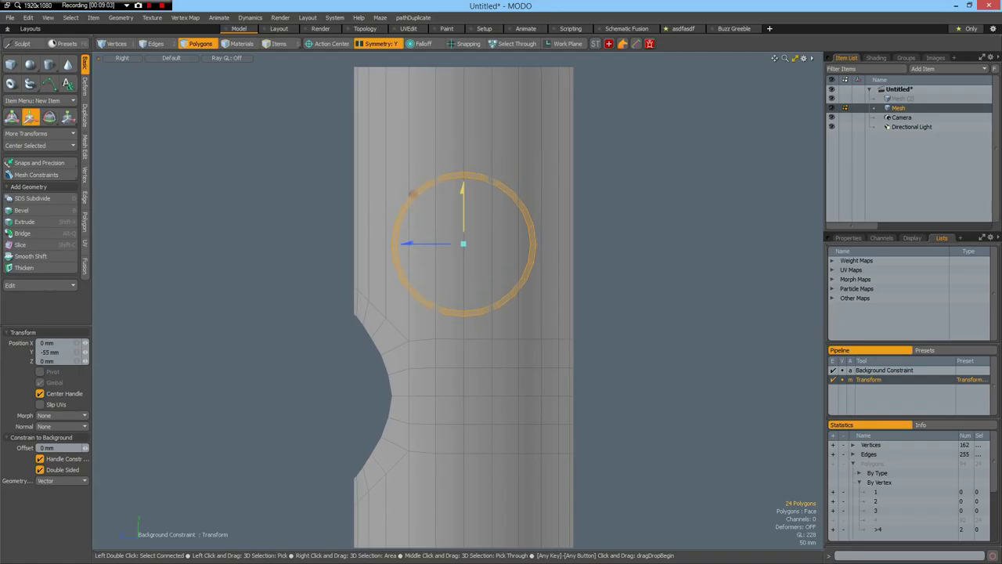
{"action": "left_click", "coordinate": [689, 231]}
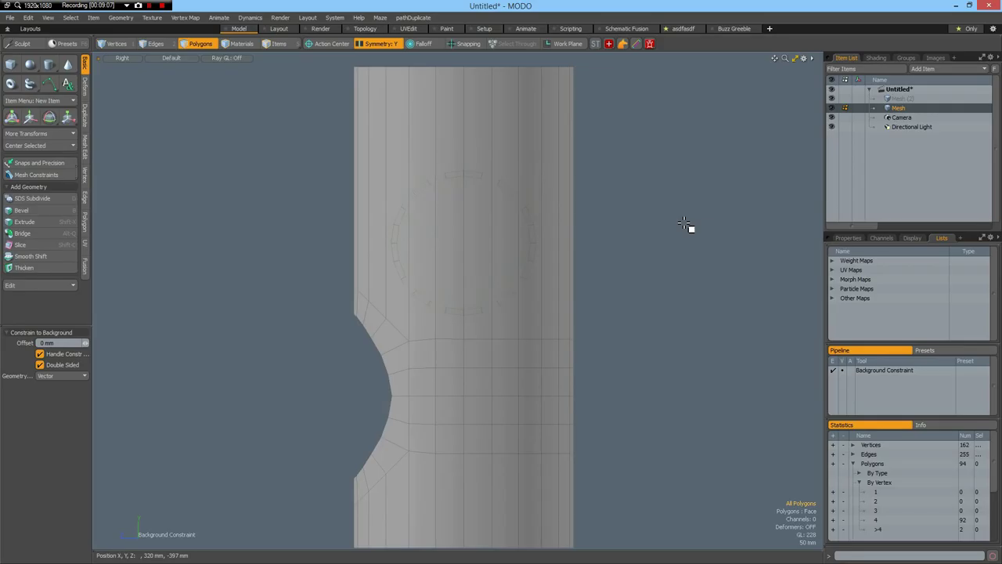
Slice the cylinder horizontally just above the ring at a height of 438 mm.
{"action": "key", "text": "shift+c"}
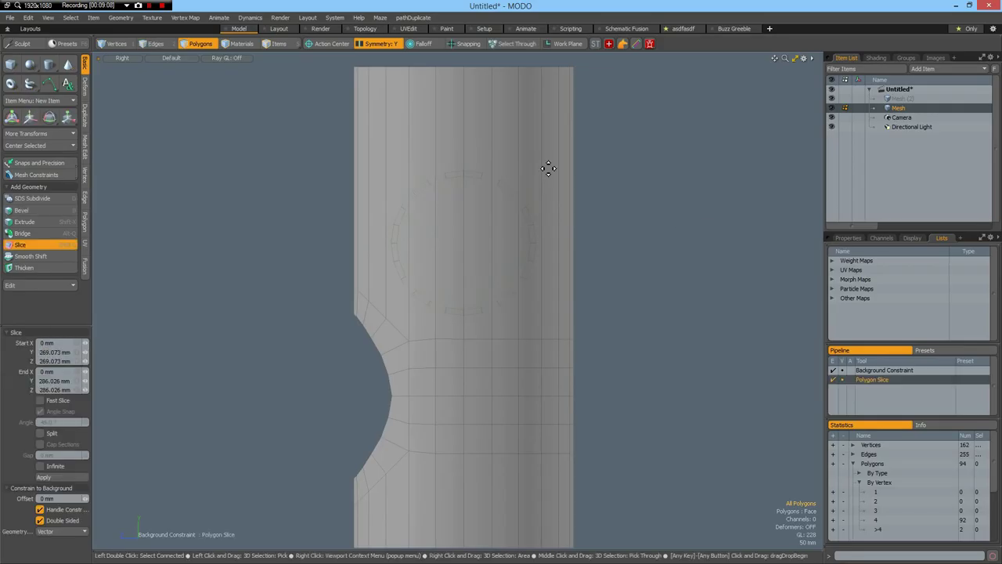
{"action": "key", "text": "ctrl"}
{"action": "left_click_drag", "start_coordinate": [287, 155], "coordinate": [732, 156]}
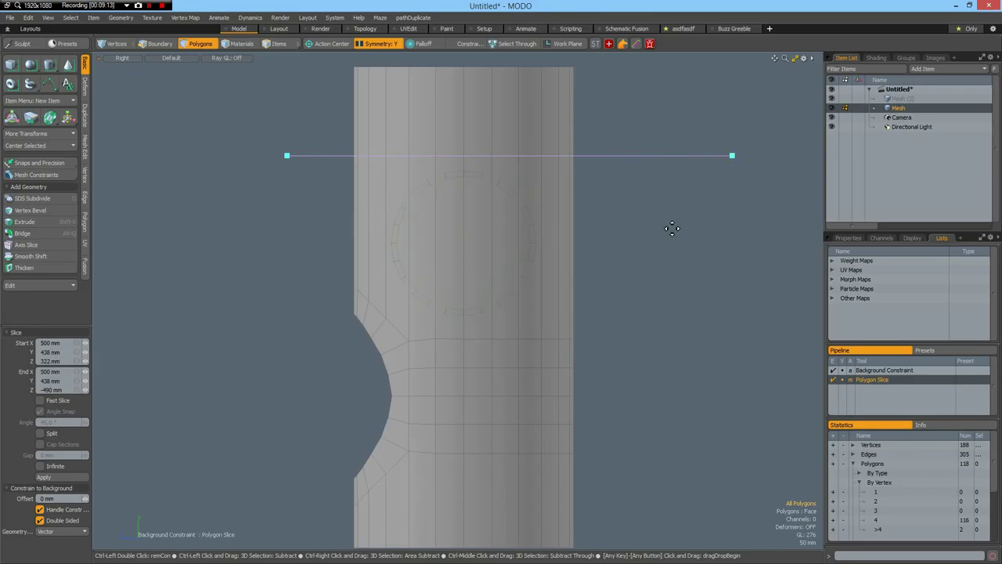
{"action": "key", "text": "space"}
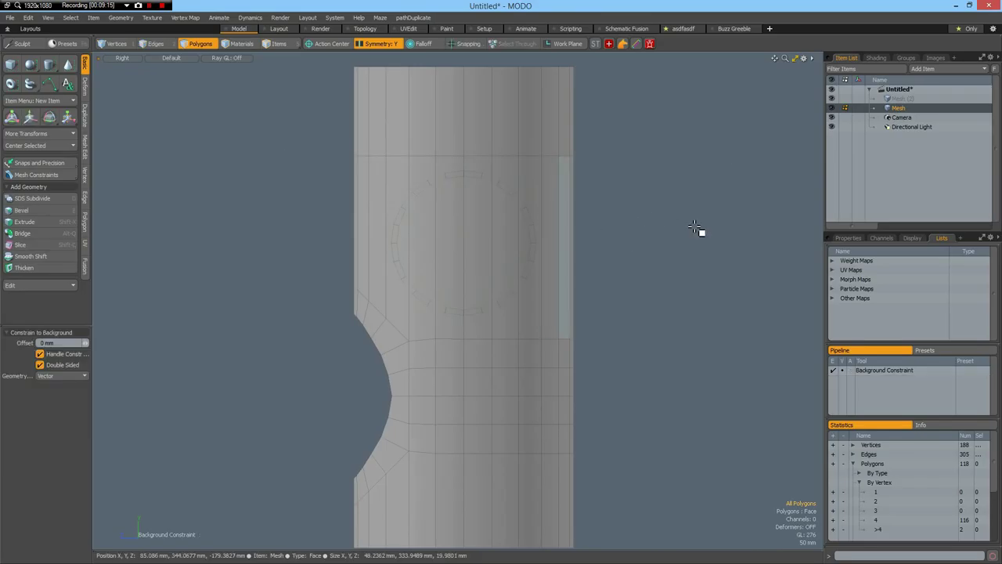
Try to delete the cylinder polygons behind the ring with Y symmetry active, and undo the deletion.
{"action": "left_click", "coordinate": [402, 179]}
{"action": "key", "text": "Up"}
{"action": "key", "text": "Up"}
{"action": "key", "text": "Up"}
{"action": "key", "text": "Up"}
{"action": "key", "text": "Delete"}
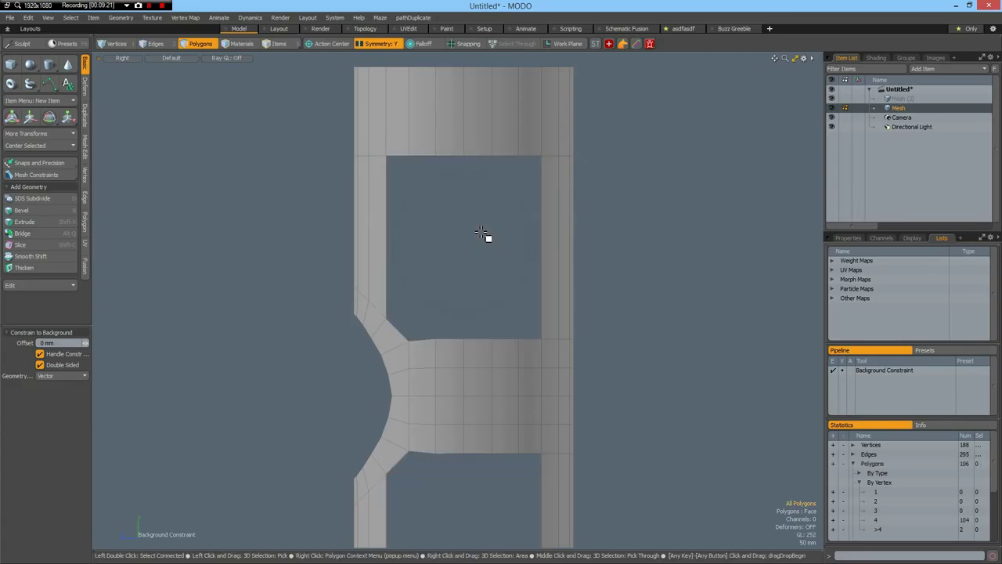
{"action": "key", "text": "ctrl+z"}
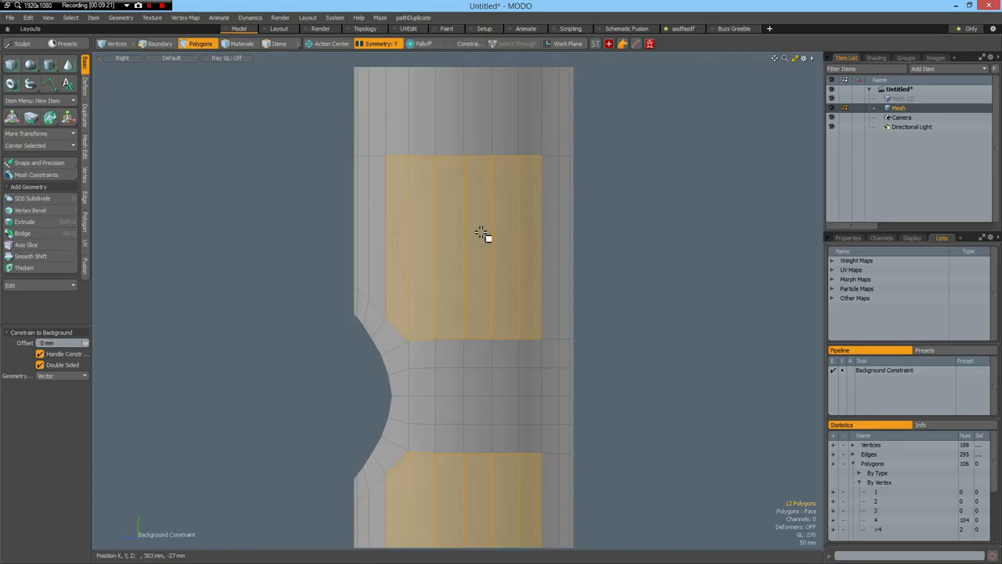
Turn off symmetry and delete only the six upper cylinder polygons behind the ring.
{"action": "left_click", "coordinate": [391, 44]}
{"action": "left_click", "coordinate": [399, 220]}
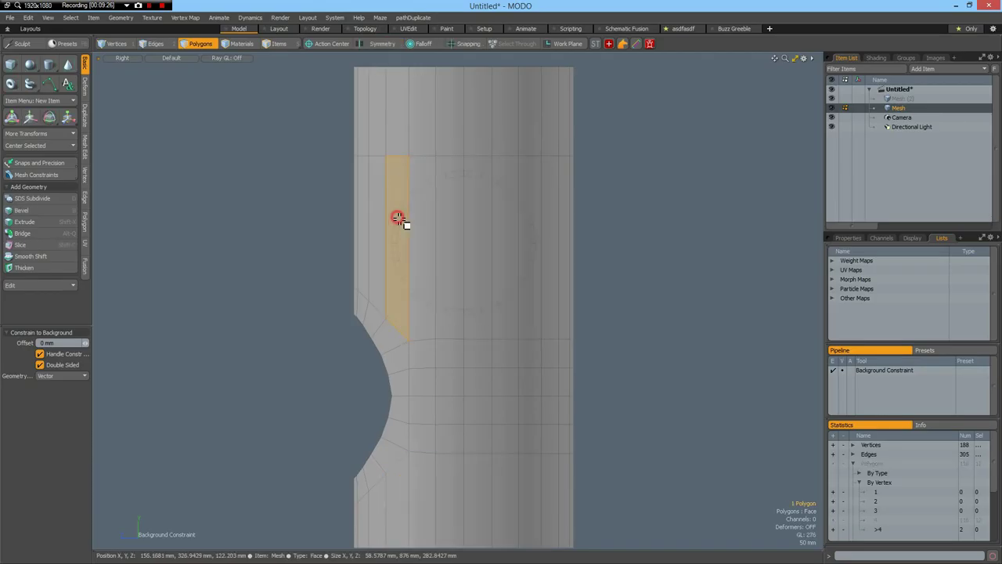
{"action": "left_click", "coordinate": [420, 170]}
{"action": "left_click", "coordinate": [391, 188], "text": "shift"}
{"action": "key", "text": "Up"}
{"action": "key", "text": "Up"}
{"action": "key", "text": "Up"}
{"action": "key", "text": "Up"}
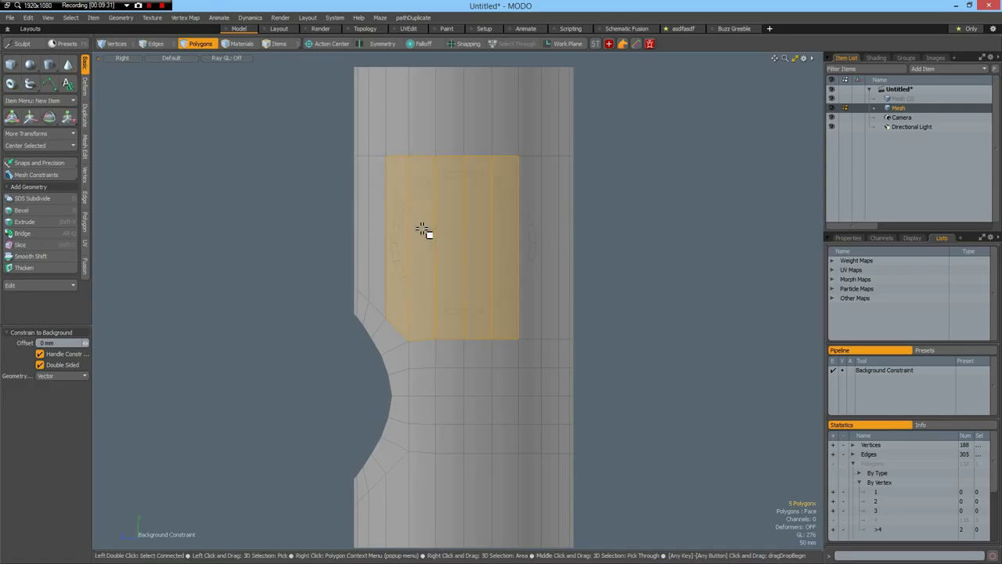
{"action": "key", "text": "Delete"}
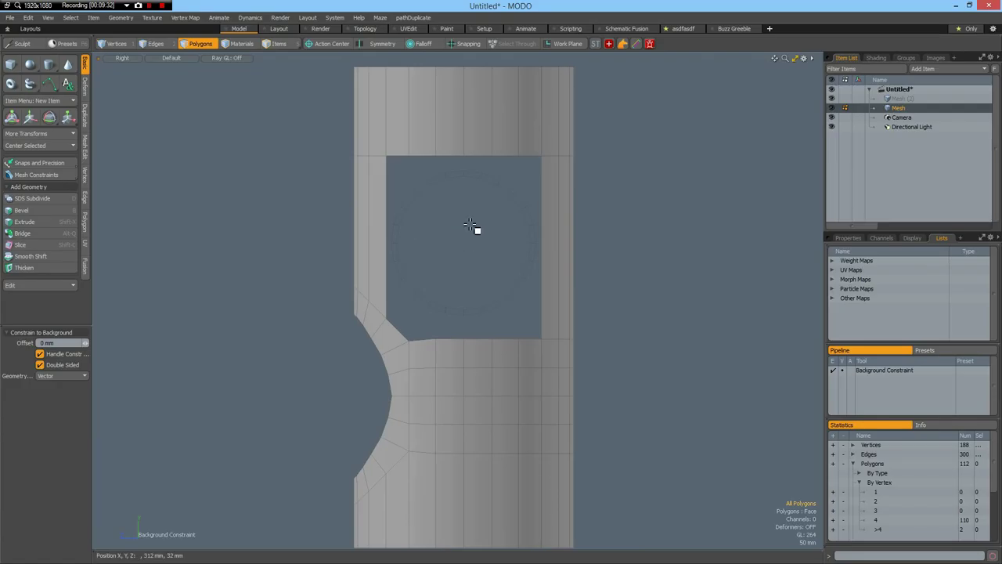
Flip the ring's polygons to face outward, hiding the connected cylinder polygons while doing so.
{"action": "double_click", "coordinate": [423, 112]}
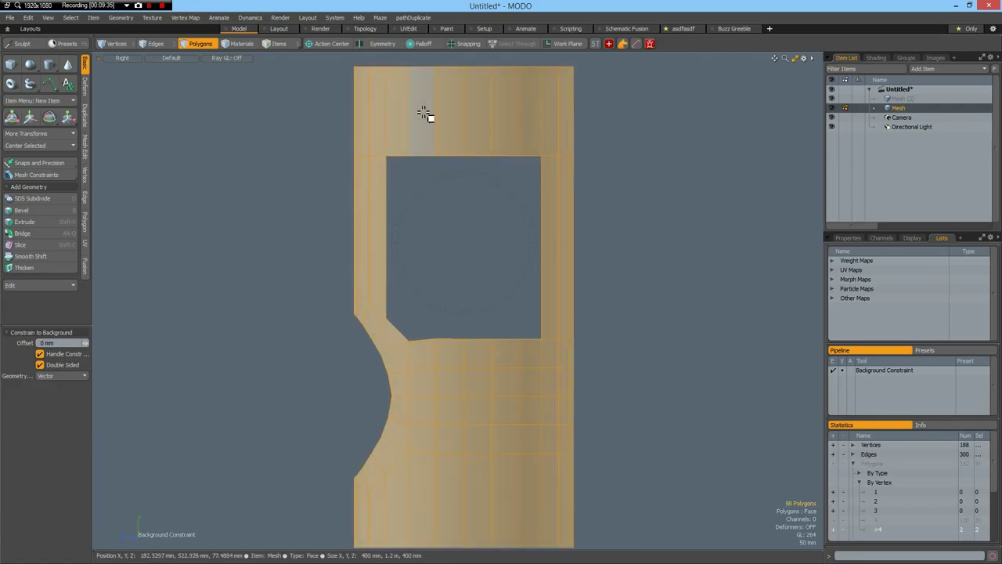
{"action": "key", "text": "Delete"}
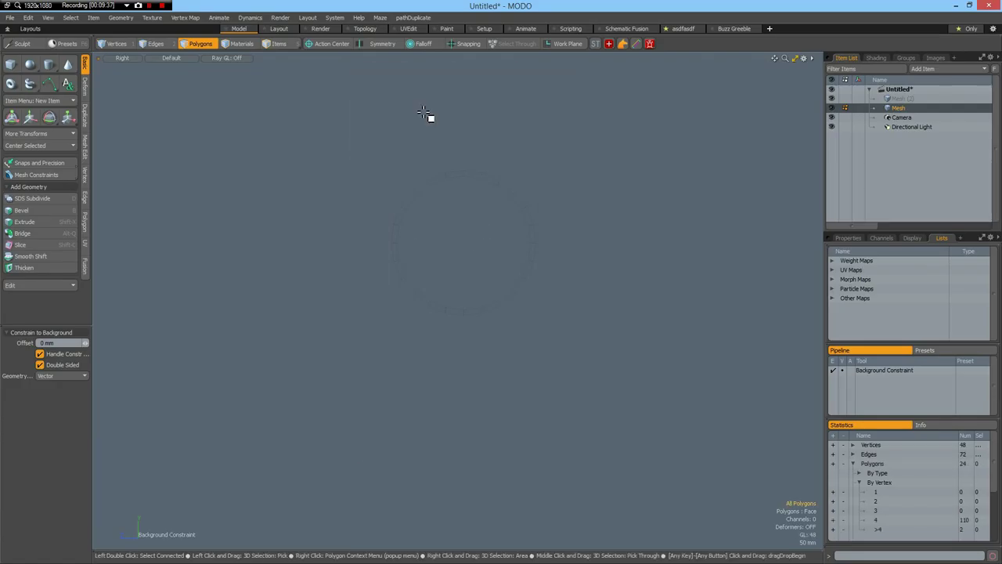
{"action": "key", "text": "ctrl+z"}
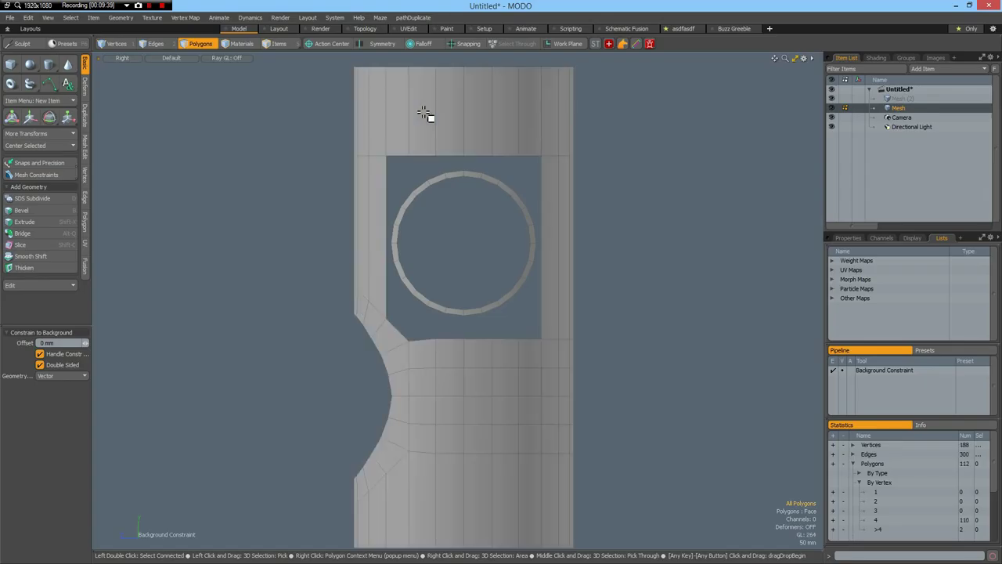
{"action": "scroll", "coordinate": [482, 195], "scroll_direction": "up", "scroll_amount": 4}
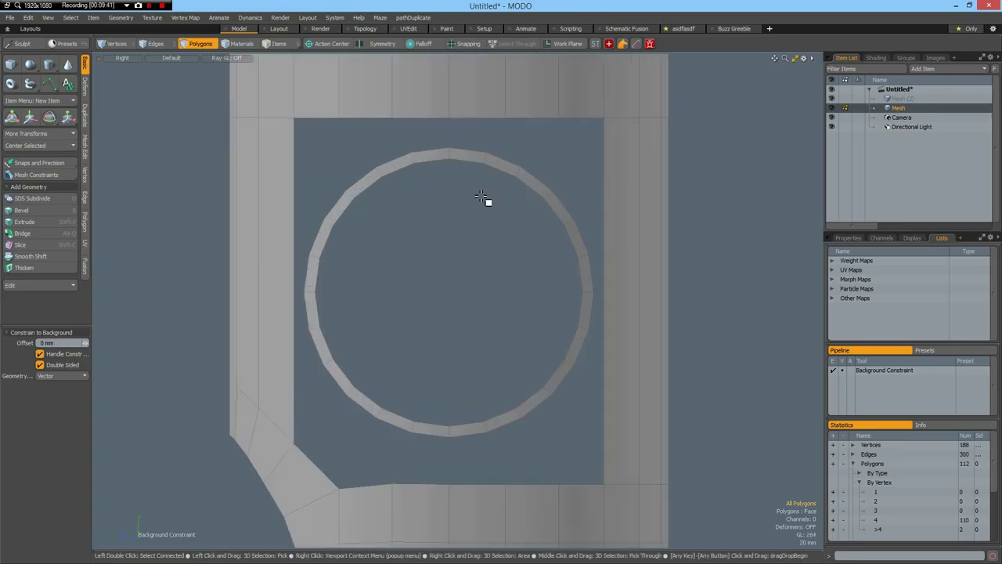
Select every second radial edge around the ring and remove these edges to reduce the ring to 12 segments.
{"action": "key", "text": "2"}
{"action": "left_click", "coordinate": [484, 158]}
{"action": "left_click", "coordinate": [546, 194], "text": "shift"}
{"action": "key", "text": "Up"}
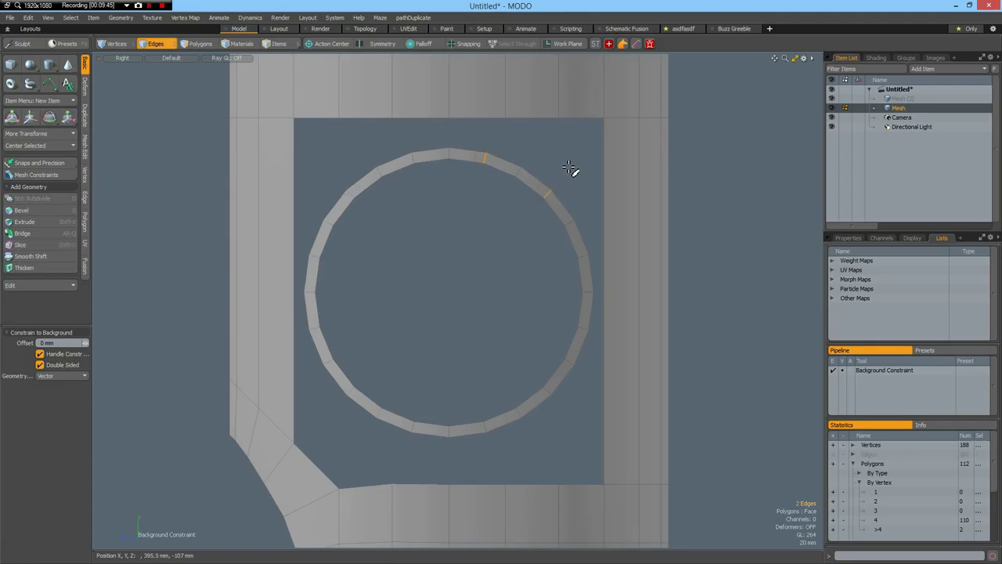
{"action": "key", "text": "Up"}
{"action": "key", "text": "Up"}
{"action": "key", "text": "Up"}
{"action": "key", "text": "Up"}
{"action": "key", "text": "Up"}
{"action": "key", "text": "Up"}
{"action": "key", "text": "Up"}
{"action": "key", "text": "Up"}
{"action": "key", "text": "Up"}
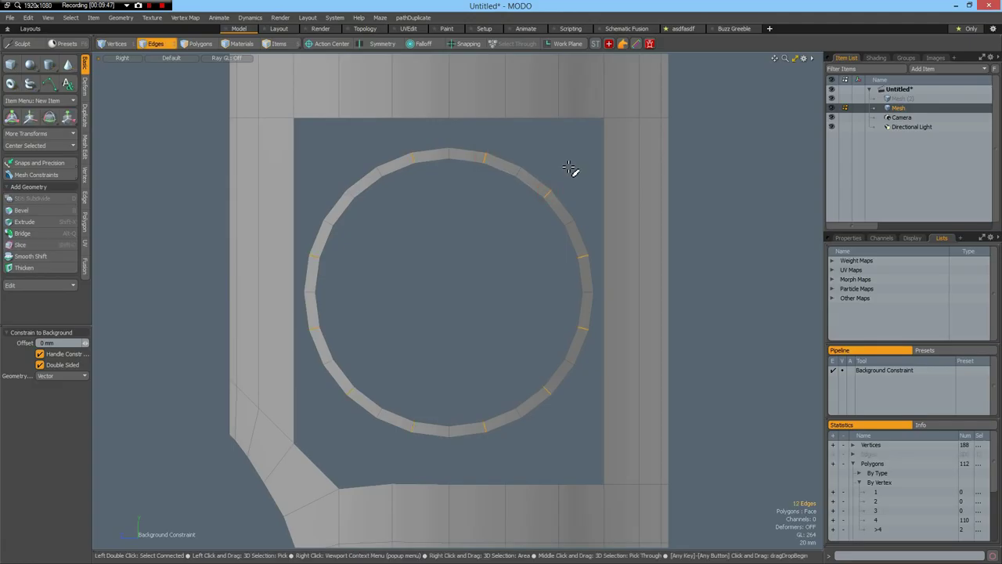
{"action": "key", "text": "BackSpace"}
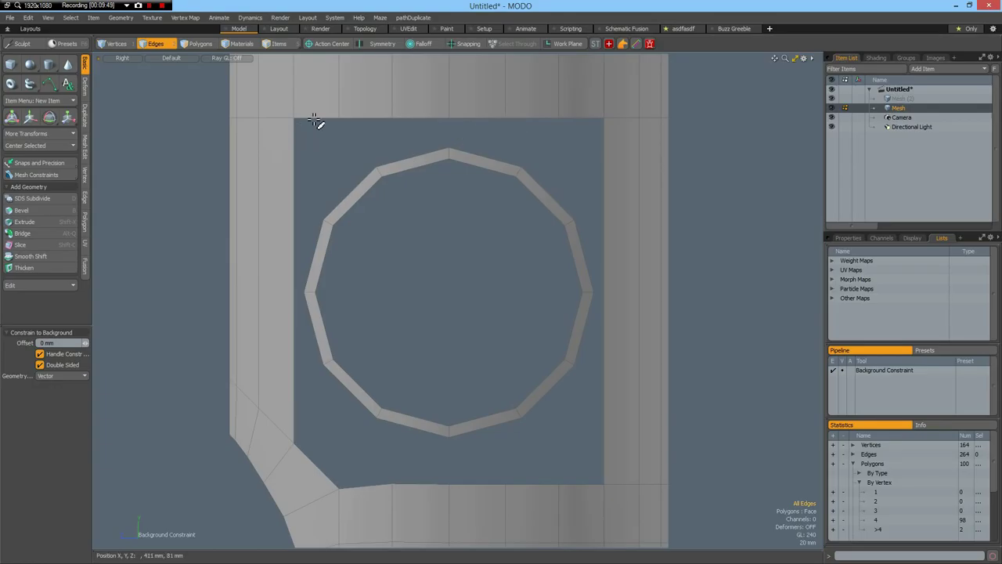
Bridge the four middle edges along the upper border of the opening to the ring's four upper outer edges.
{"action": "left_click_drag", "start_coordinate": [324, 111], "coordinate": [576, 139]}
{"action": "left_click", "coordinate": [364, 187], "text": "shift"}
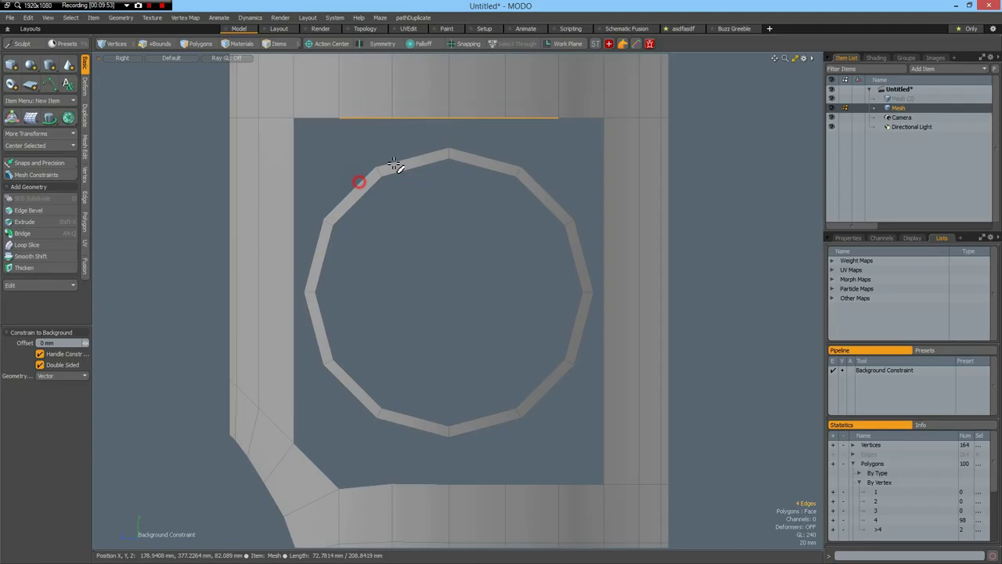
{"action": "left_click", "coordinate": [406, 160], "text": "shift"}
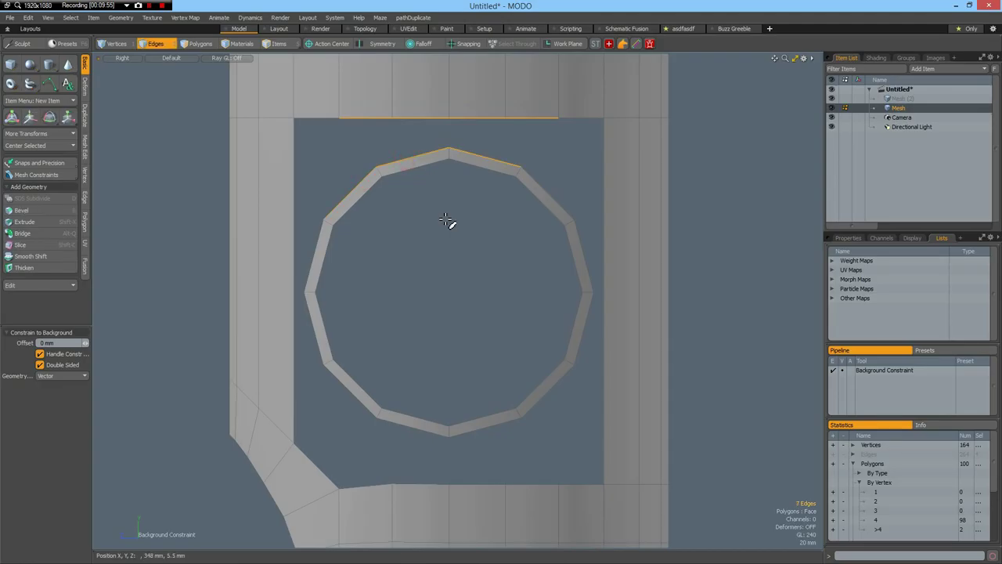
{"action": "key", "text": "Up"}
{"action": "key", "text": "alt+q"}
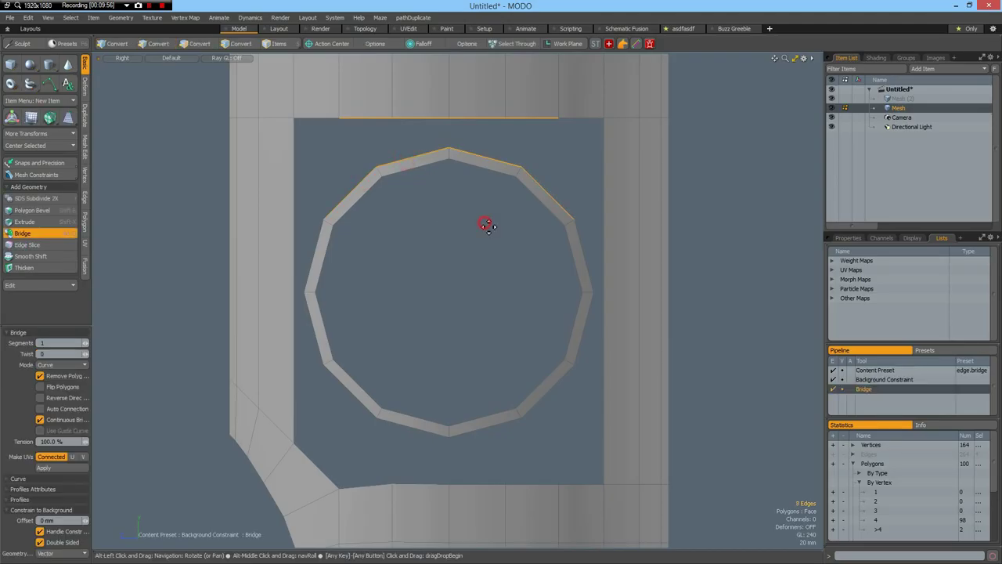
{"action": "left_click", "coordinate": [488, 226]}
{"action": "key", "text": "q"}
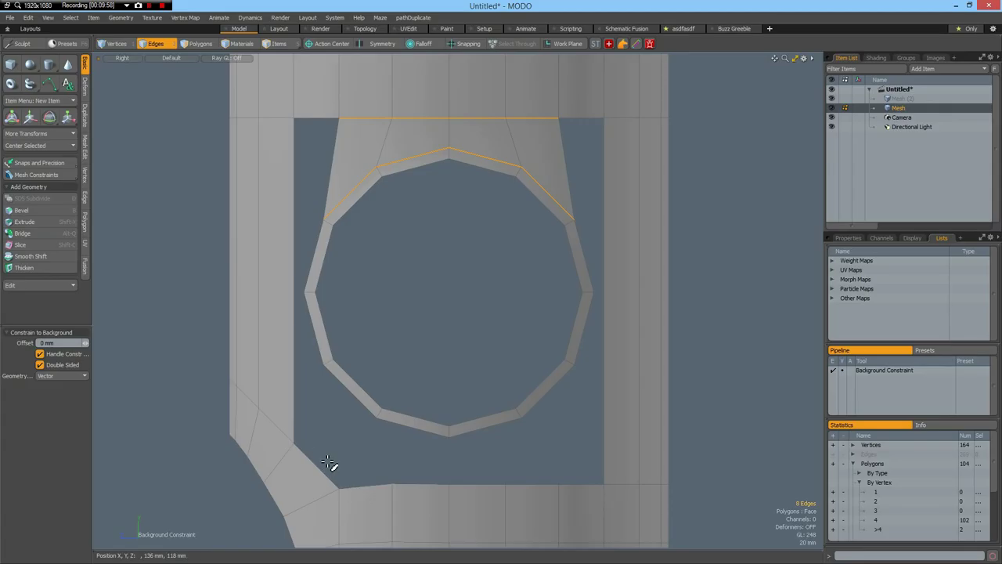
Bridge the four middle edges along the lower border of the opening to the ring's four lower outer edges.
{"action": "right_click_drag", "start_coordinate": [347, 498], "coordinate": [584, 529]}
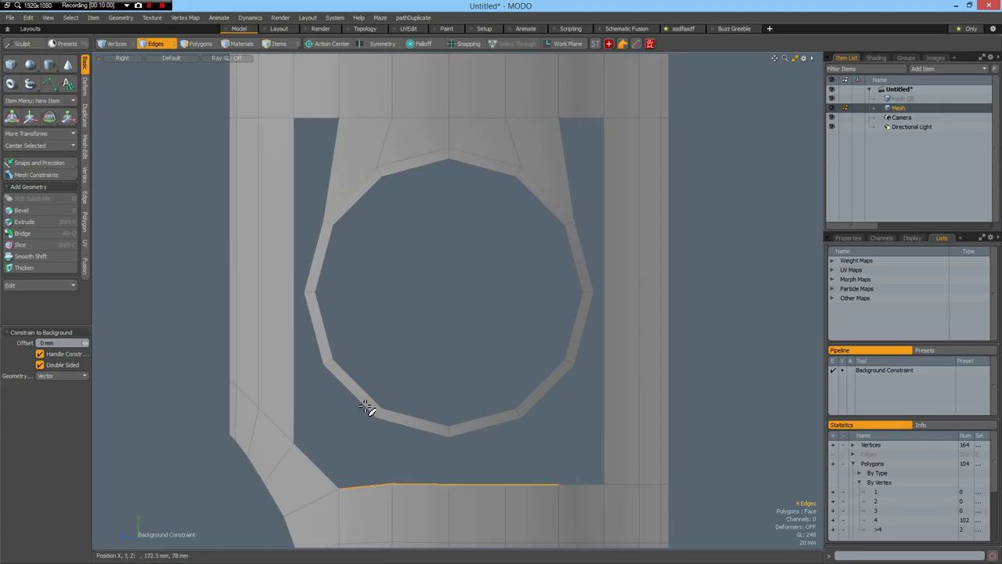
{"action": "left_click", "coordinate": [367, 408], "text": "shift"}
{"action": "left_click", "coordinate": [415, 429], "text": "shift"}
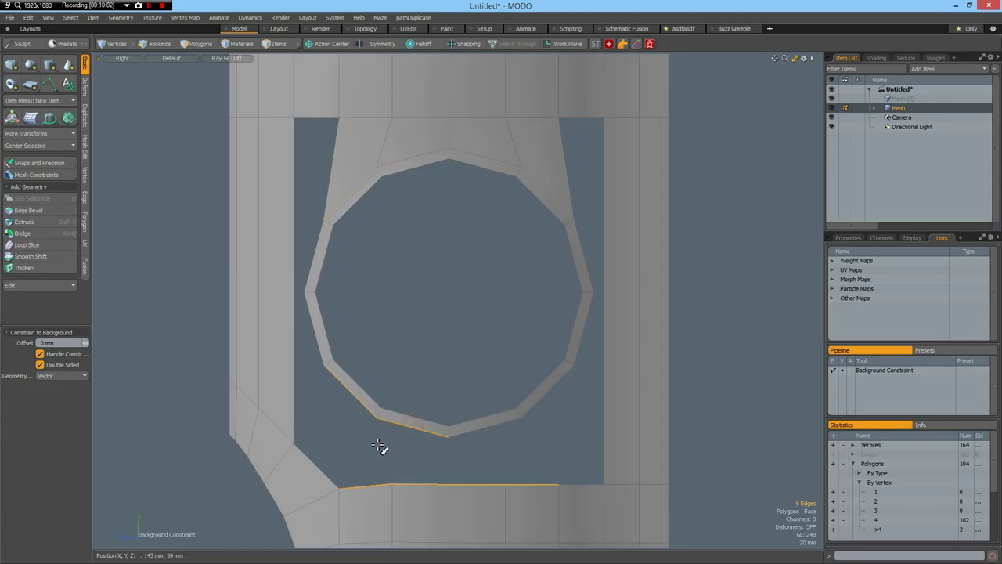
{"action": "key", "text": "alt+q"}
{"action": "left_click", "coordinate": [449, 380]}
{"action": "key", "text": "q"}
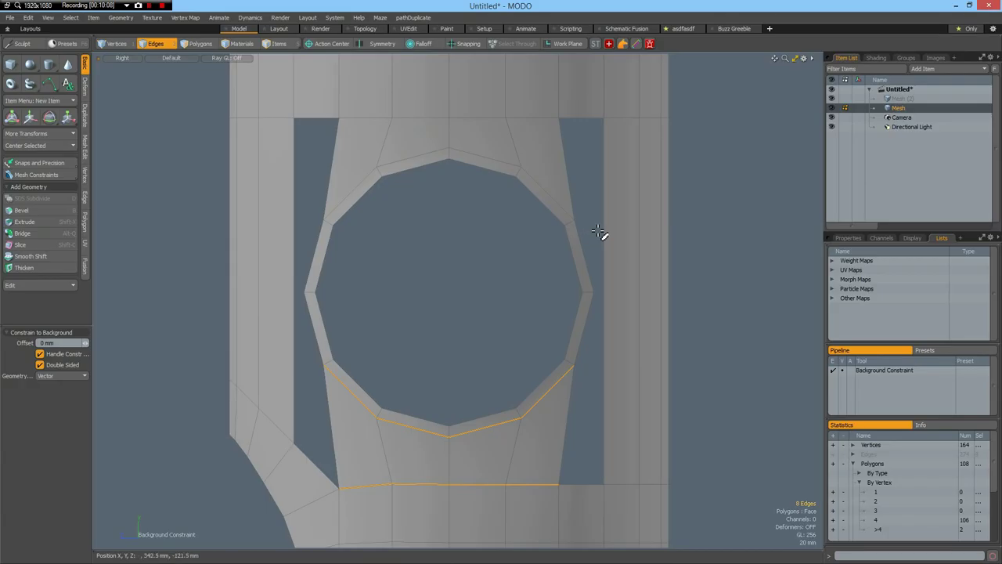
Loop-slice the long cylinder faces right of the ring with 3 uniform cuts and shift the new loops slightly up in Y.
{"action": "left_click", "coordinate": [635, 231]}
{"action": "key", "text": "alt+c"}
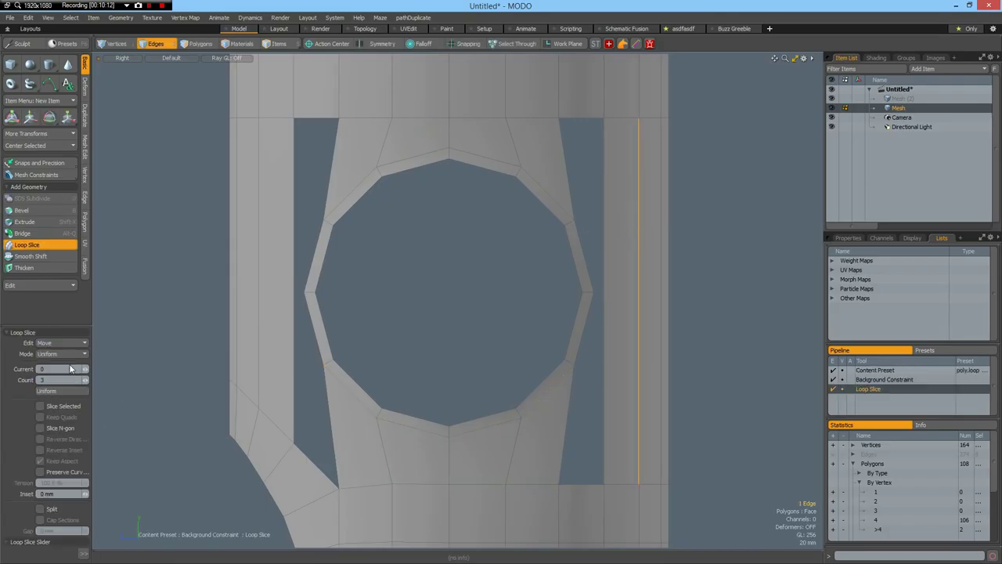
{"action": "left_click", "coordinate": [707, 270]}
{"action": "key", "text": "w"}
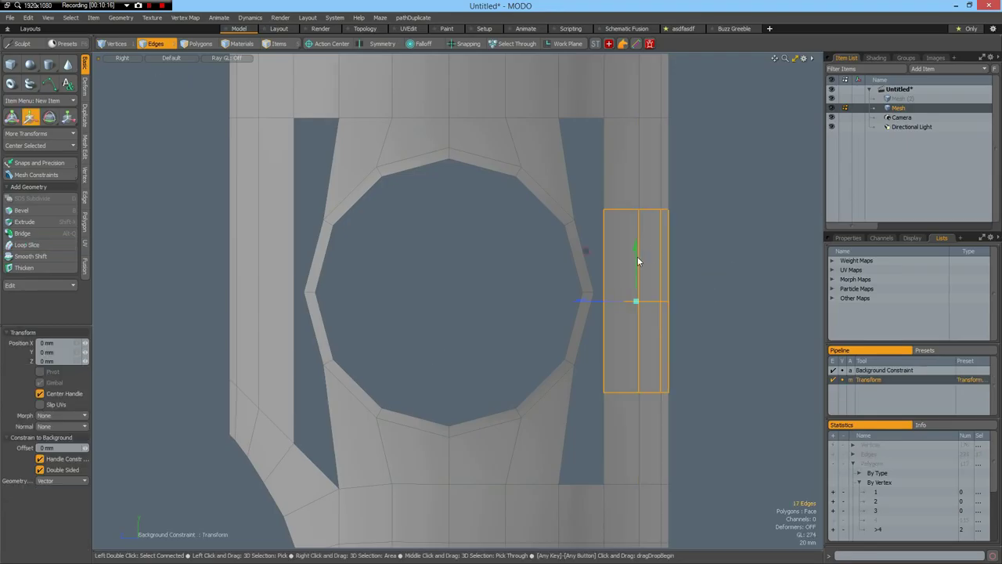
{"action": "left_click_drag", "start_coordinate": [636, 252], "coordinate": [636, 244]}
{"action": "key", "text": "q"}
Loop-slice the long cylinder faces left of the ring with 3 uniform cuts and shift the new loops slightly down in Y.
{"action": "left_click", "coordinate": [250, 280]}
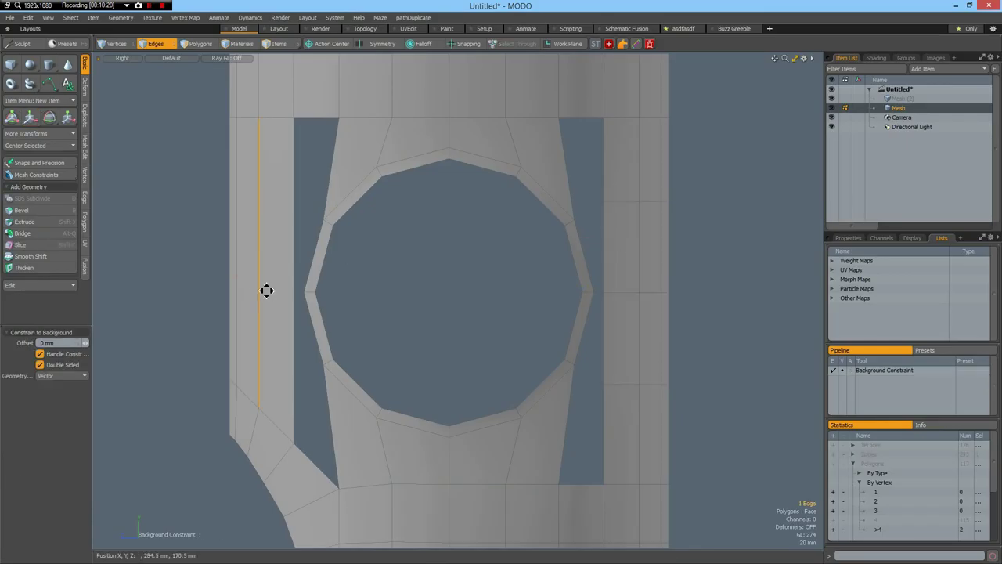
{"action": "key", "text": "alt+c"}
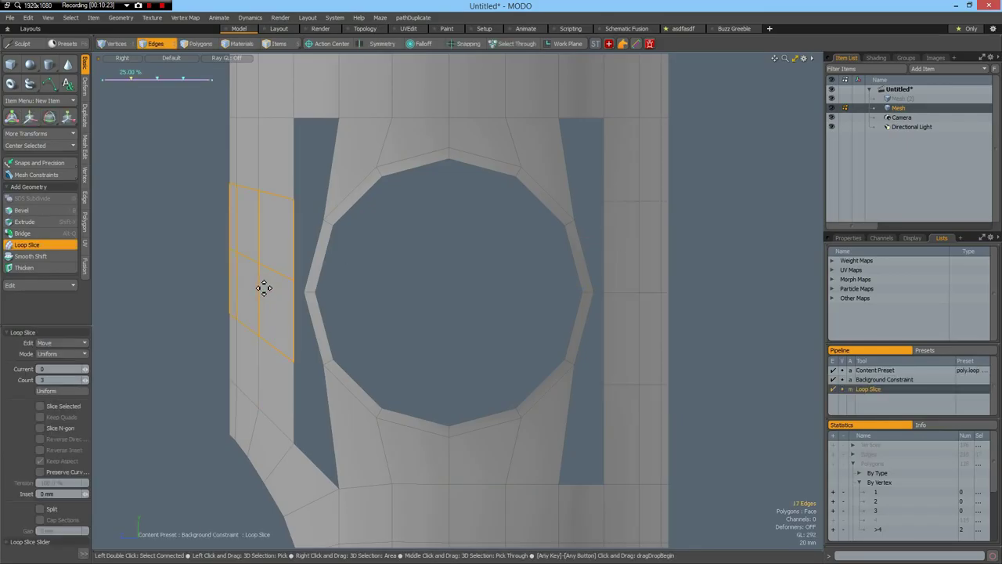
{"action": "key", "text": "w"}
{"action": "left_click_drag", "start_coordinate": [260, 231], "coordinate": [260, 241]}
{"action": "key", "text": "q"}
Close the gap left of the ring by bridging its side border edges to the newly sliced cylinder edges.
{"action": "double_click", "coordinate": [323, 119]}
{"action": "left_click", "coordinate": [317, 131], "text": "ctrl"}
{"action": "left_click", "coordinate": [313, 486], "text": "ctrl"}
{"action": "key", "text": "alt+q"}
{"action": "left_click", "coordinate": [313, 491]}
{"action": "key", "text": "q"}
Close the remaining gap right of the ring by bridging its two side borders, and clear the selection.
{"action": "double_click", "coordinate": [587, 483]}
{"action": "left_click", "coordinate": [584, 119], "text": "ctrl"}
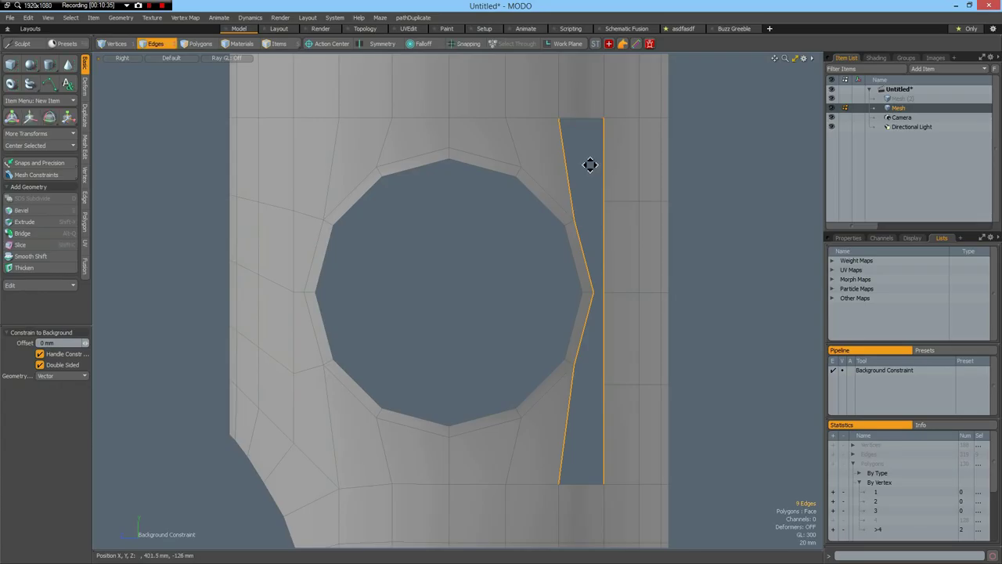
{"action": "key", "text": "alt+q"}
{"action": "left_click", "coordinate": [713, 182]}
{"action": "key", "text": "q"}
{"action": "key", "text": "Escape"}
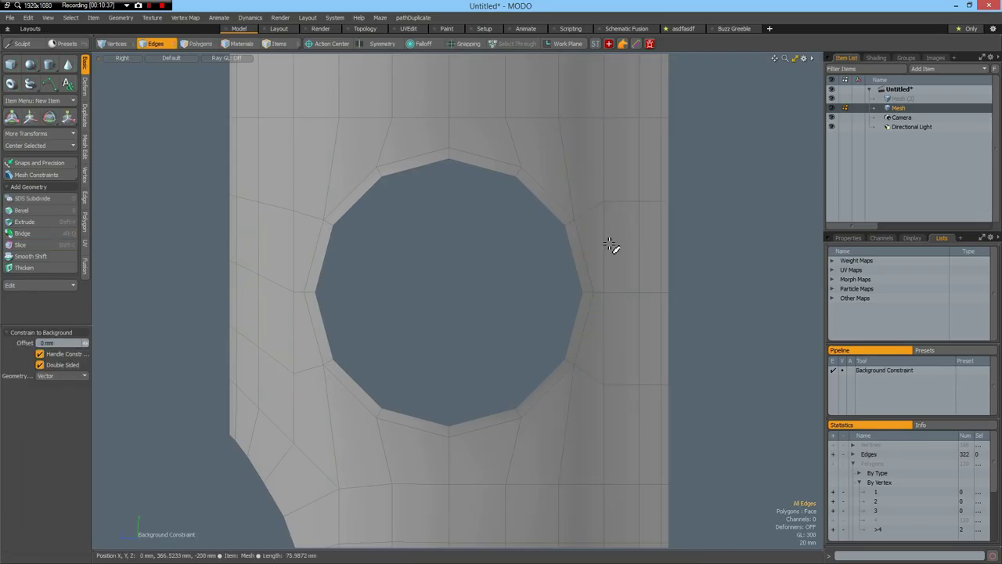
In the front view, delete the cap polygons at the top and bottom ends of the cylinder.
{"action": "scroll", "coordinate": [609, 244], "scroll_direction": "down", "scroll_amount": 6}
{"action": "scroll", "coordinate": [610, 244], "scroll_direction": "up", "scroll_amount": 4}
{"action": "key", "text": "KP_2"}
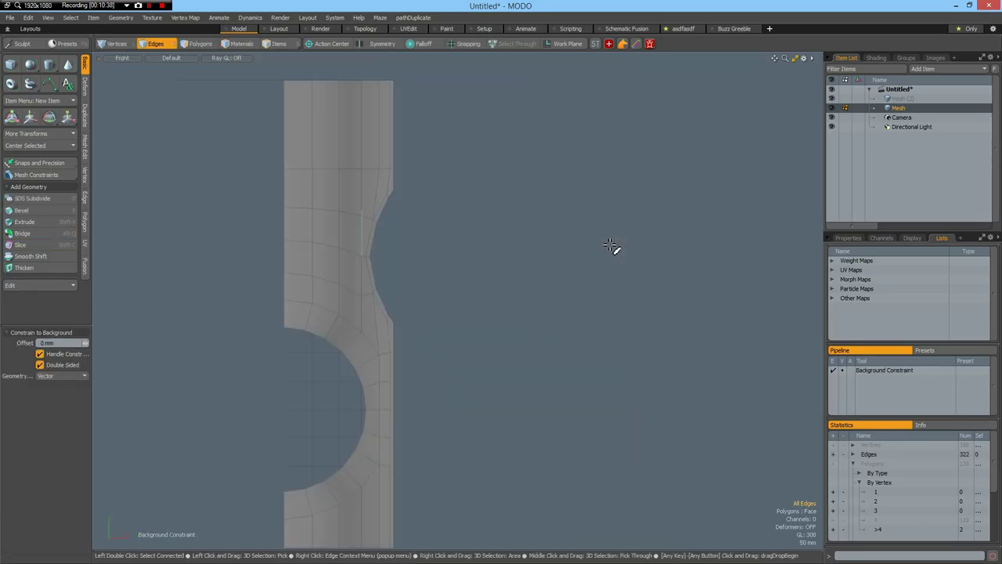
{"action": "left_click_drag", "start_coordinate": [612, 284], "coordinate": [723, 266], "text": "alt"}
{"action": "scroll", "coordinate": [719, 261], "scroll_direction": "down", "scroll_amount": 4}
{"action": "left_click_drag", "start_coordinate": [661, 296], "coordinate": [576, 255], "text": "alt+shift"}
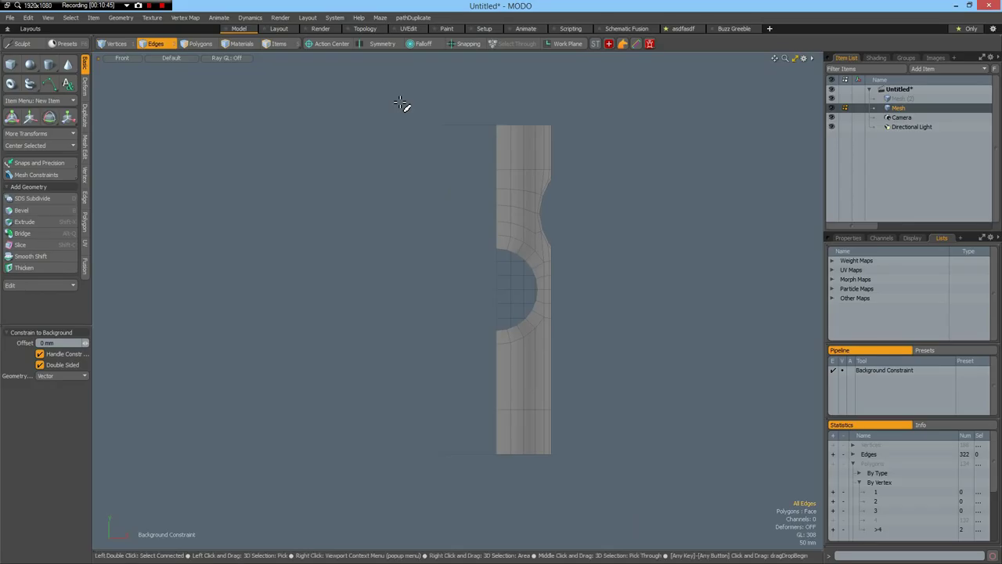
{"action": "right_click_drag", "start_coordinate": [398, 100], "coordinate": [637, 186]}
{"action": "key", "text": "3"}
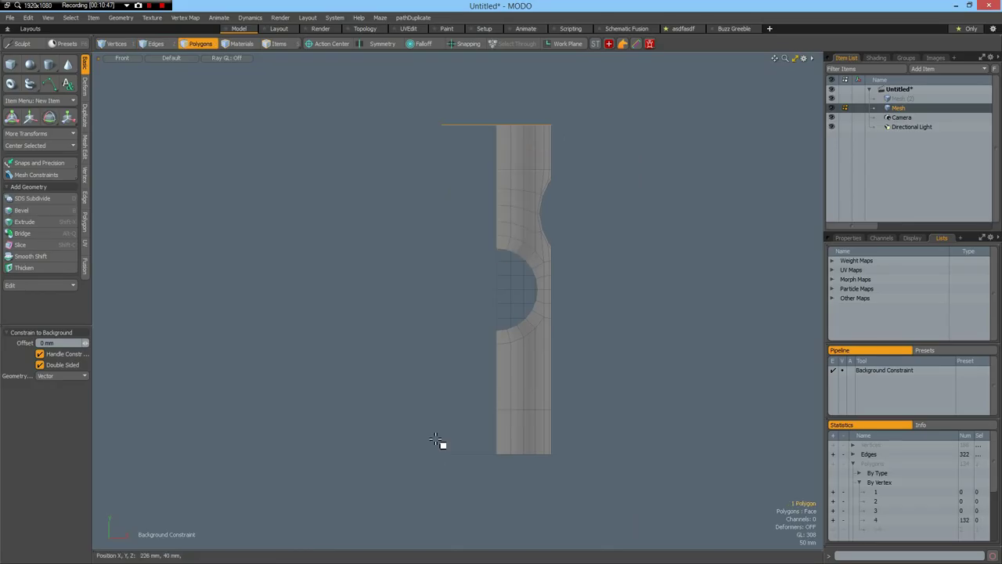
{"action": "right_click_drag", "start_coordinate": [377, 428], "coordinate": [734, 512]}
{"action": "key", "text": "Delete"}
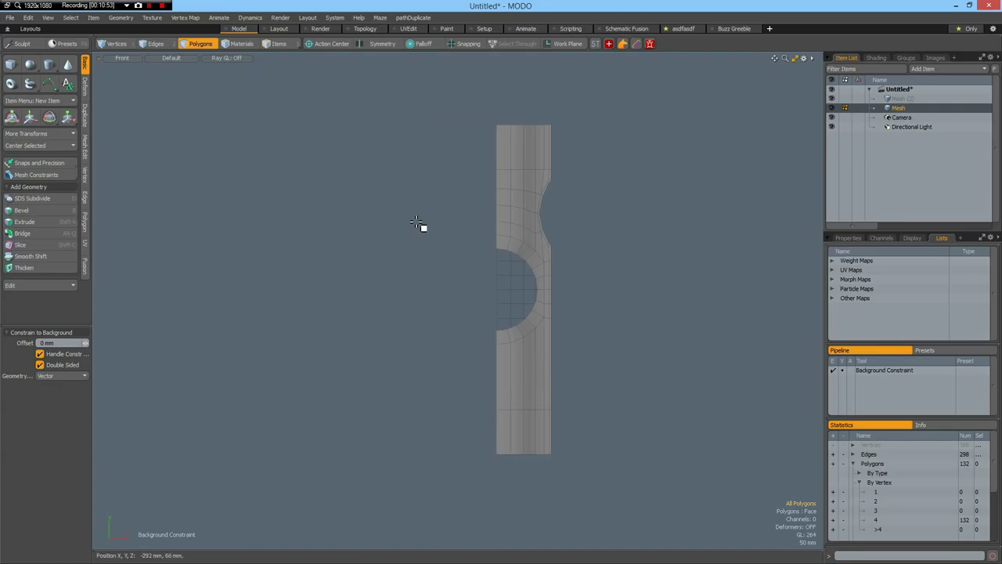
Mirror the half body across the X axis with Merge Vertices enabled, and toggle subdivision on and off to preview it.
{"action": "left_click", "coordinate": [85, 117]}
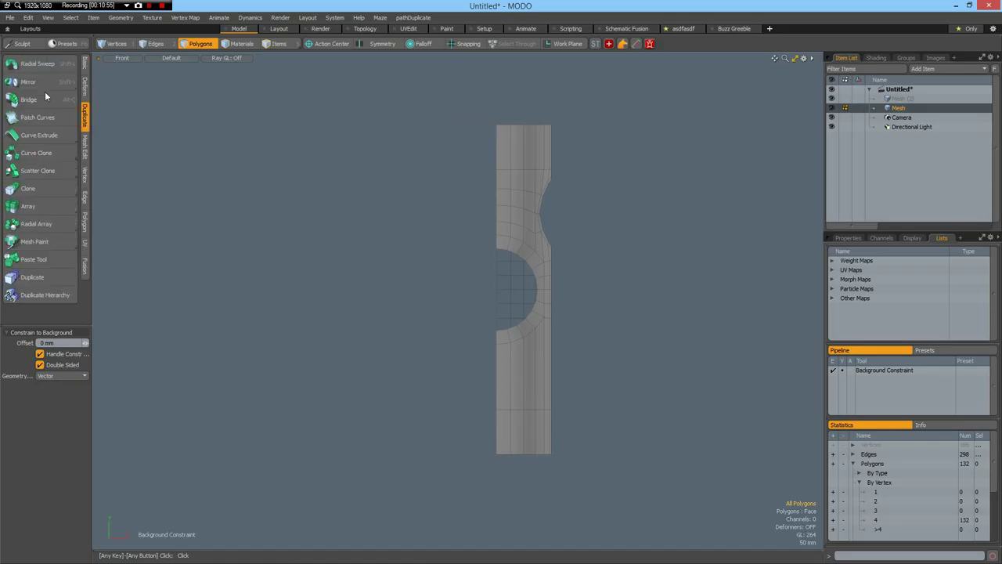
{"action": "left_click", "coordinate": [35, 82]}
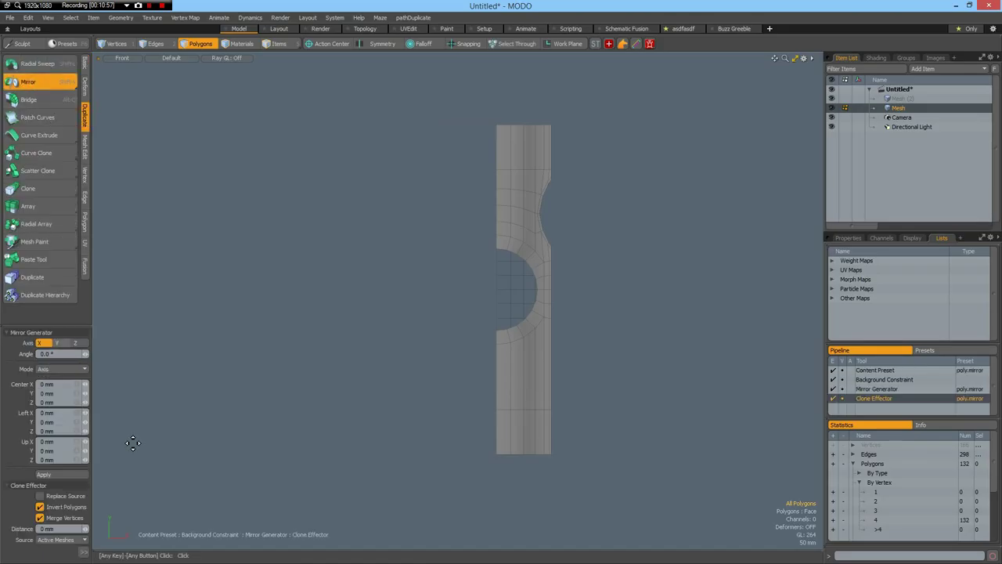
{"action": "left_click", "coordinate": [43, 475]}
{"action": "key", "text": "space"}
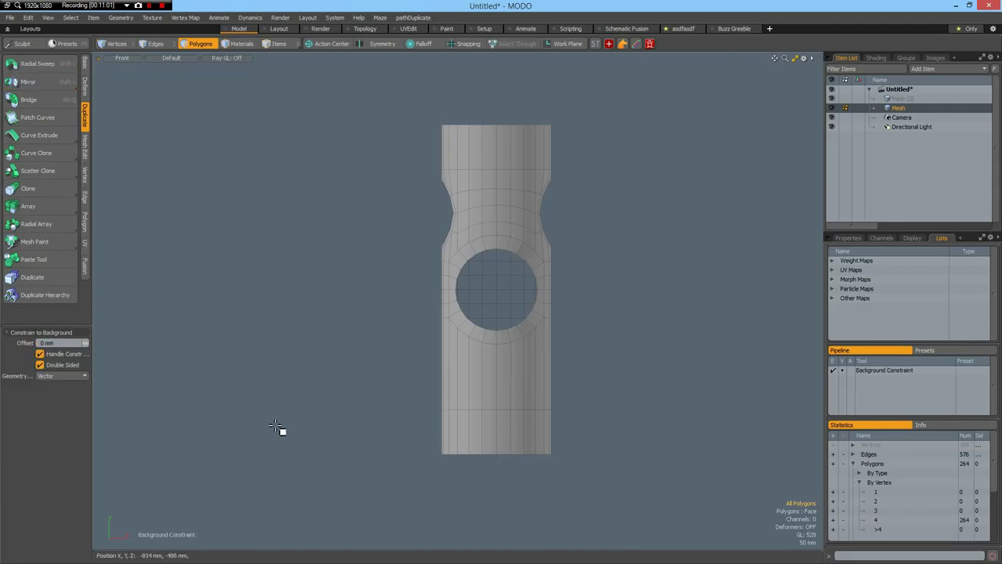
{"action": "key", "text": "Tab"}
{"action": "key", "text": "Tab"}
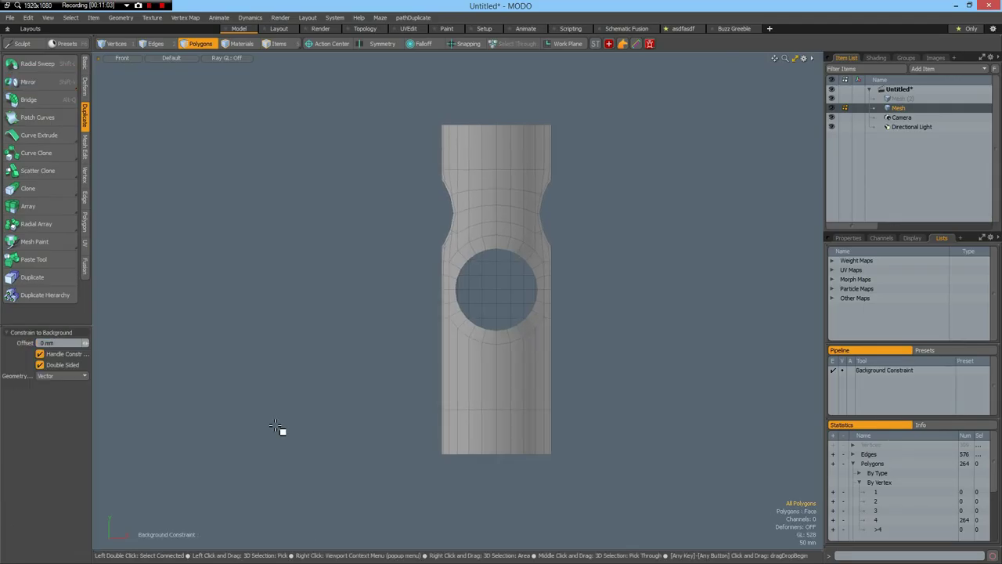
In the perspective view, extend the border edge loop of the large front hole 271 mm in Z.
{"action": "key", "text": "ctrl+space"}
{"action": "left_click", "coordinate": [399, 312]}
{"action": "left_click_drag", "start_coordinate": [411, 326], "coordinate": [501, 295], "text": "alt"}
{"action": "scroll", "coordinate": [486, 305], "scroll_direction": "up", "scroll_amount": 5}
{"action": "key", "text": "2"}
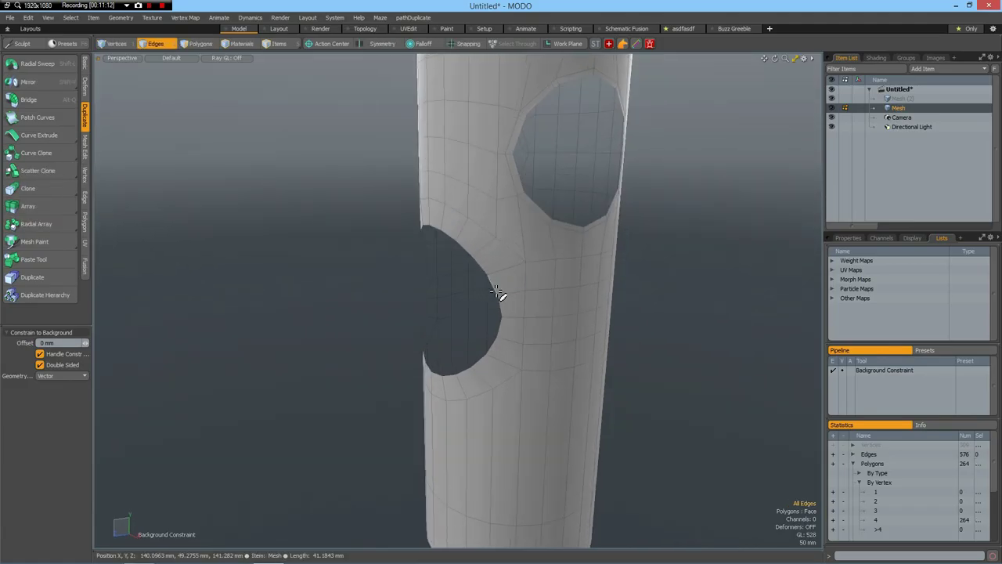
{"action": "double_click", "coordinate": [495, 288]}
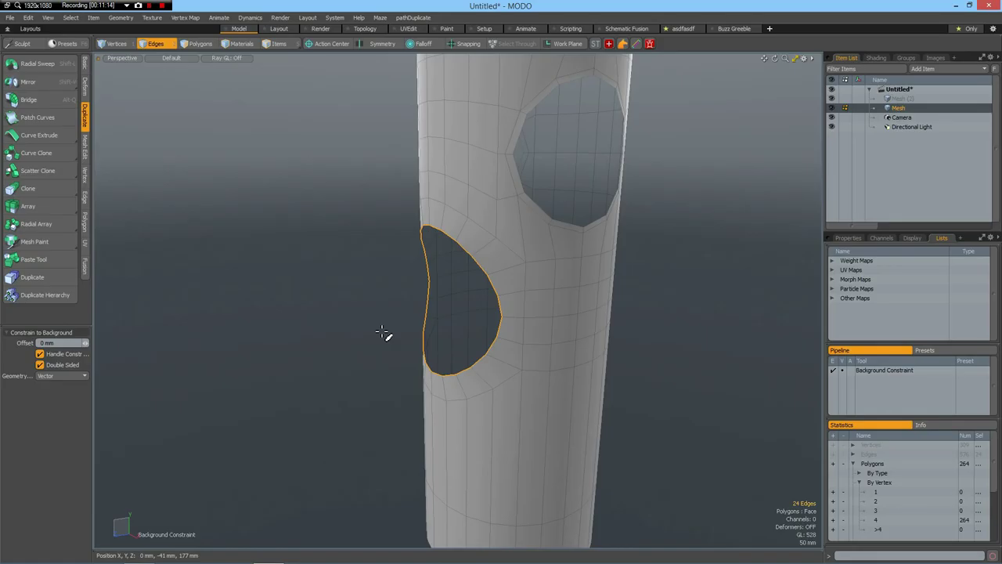
{"action": "key", "text": "z"}
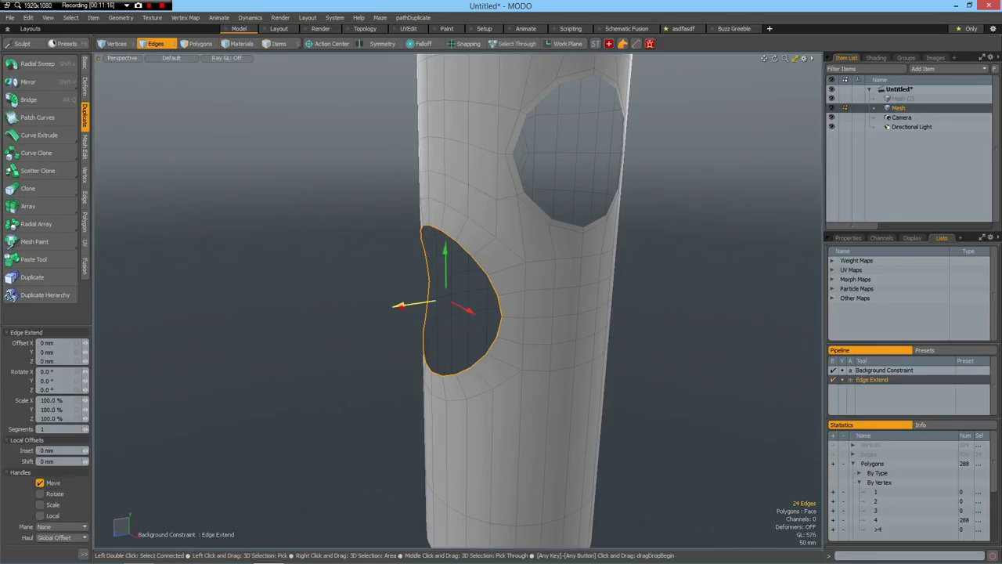
{"action": "left_click_drag", "start_coordinate": [400, 306], "coordinate": [254, 328]}
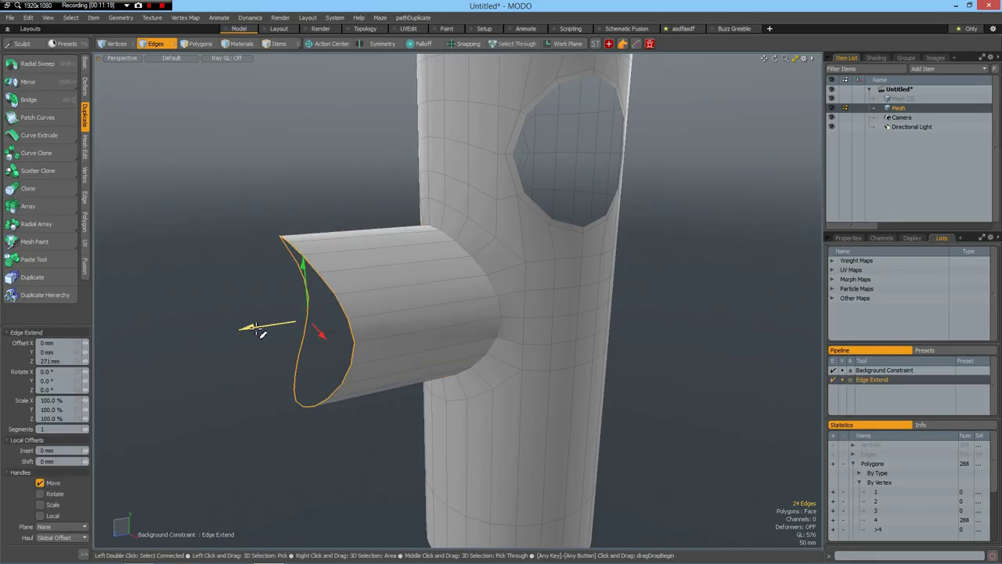
Flatten the extended pipe's end loop by scaling it to 0% in Z and fill the open end with a polygon.
{"action": "key", "text": "r"}
{"action": "left_click_drag", "start_coordinate": [244, 329], "coordinate": [250, 333], "text": "ctrl"}
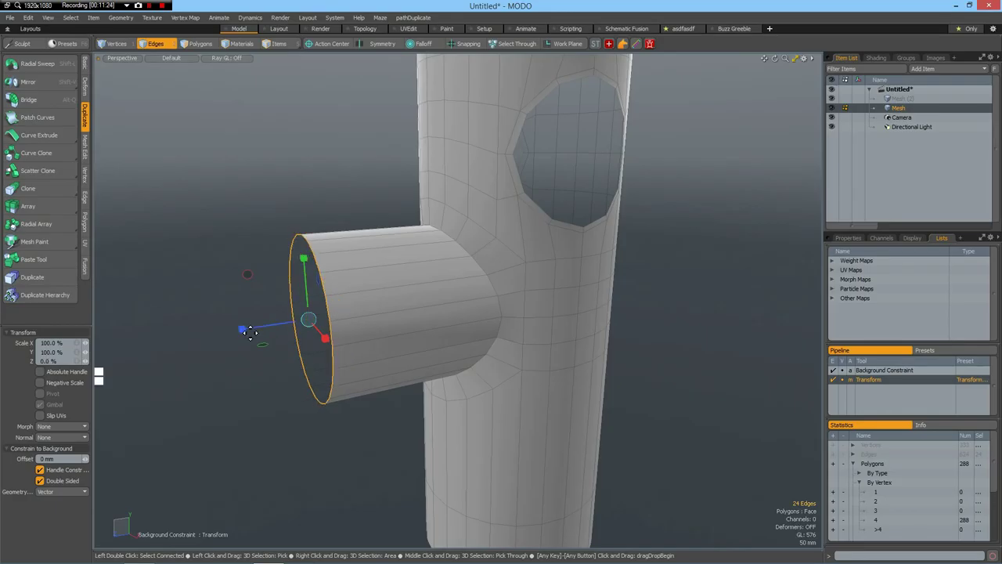
{"action": "key", "text": "p"}
{"action": "key", "text": "space"}
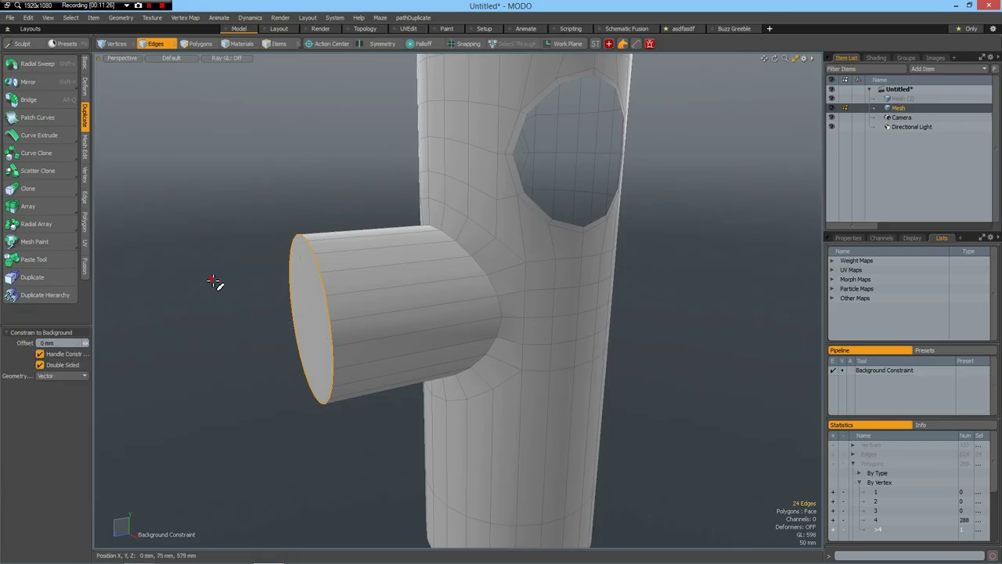
{"action": "left_click", "coordinate": [212, 280]}
Select the polygon closing the front pipe's end and inset it 40 mm with a Polygon Bevel.
{"action": "left_click_drag", "start_coordinate": [280, 340], "coordinate": [431, 322], "text": "alt"}
{"action": "key", "text": "3"}
{"action": "left_click", "coordinate": [430, 319]}
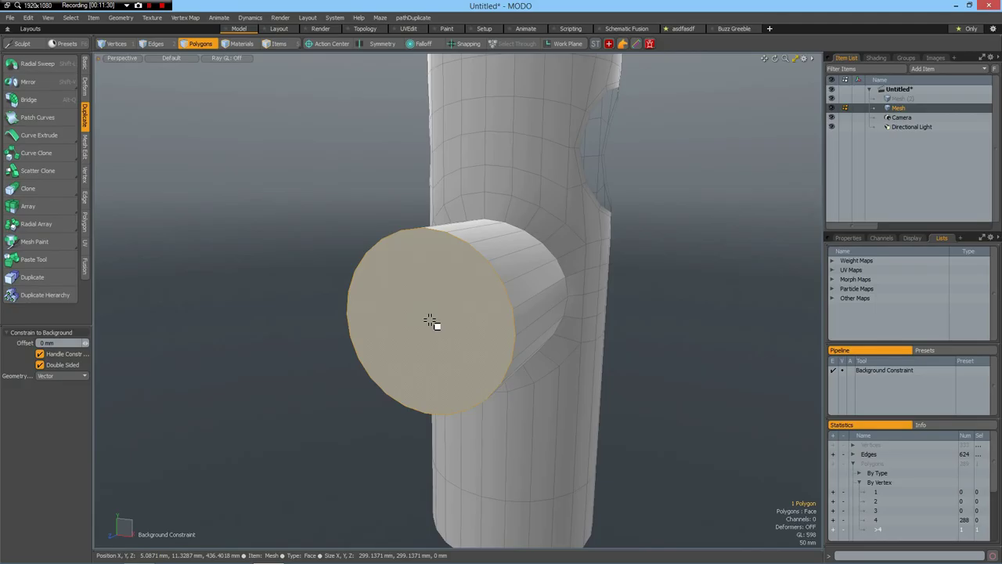
{"action": "key", "text": "b"}
{"action": "left_click_drag", "start_coordinate": [431, 322], "coordinate": [487, 332]}
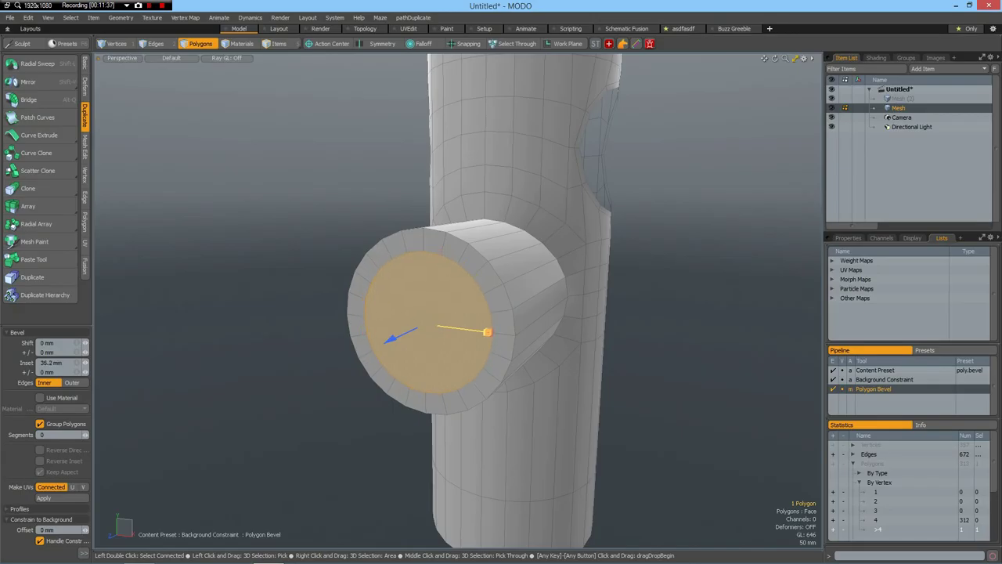
{"action": "left_click", "coordinate": [67, 361]}
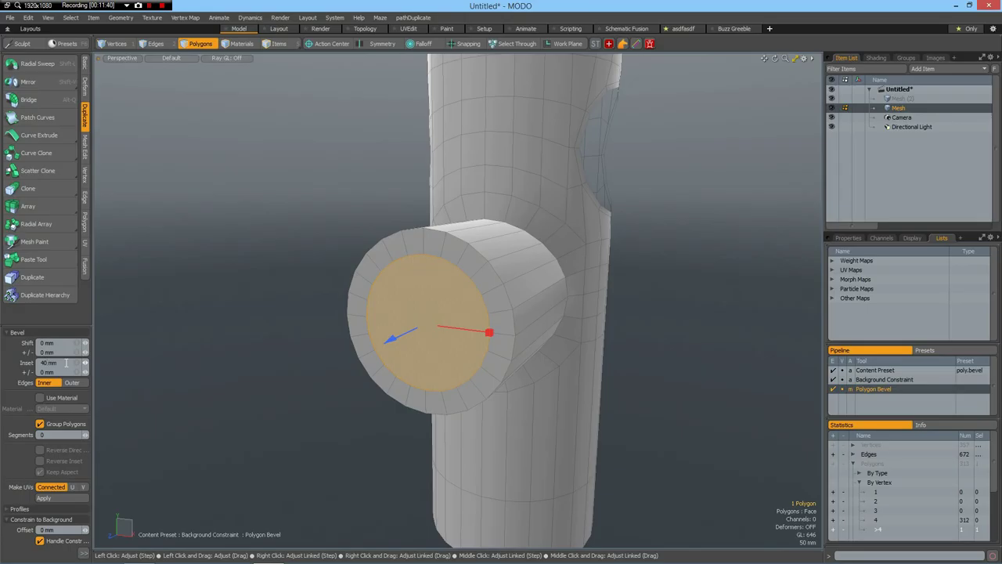
{"action": "key", "text": "space"}
In the right view, slice vertically through the front pipe just outside its junction with the vertical cylinder.
{"action": "left_click_drag", "start_coordinate": [465, 302], "coordinate": [361, 298], "text": "alt"}
{"action": "key", "text": "KP_2"}
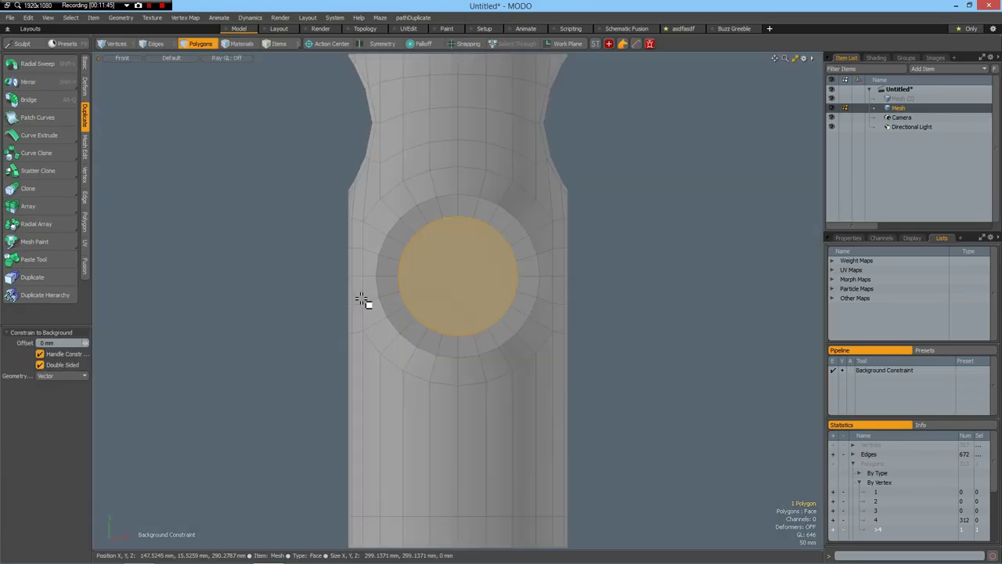
{"action": "key", "text": "KP_3"}
{"action": "key", "text": "space"}
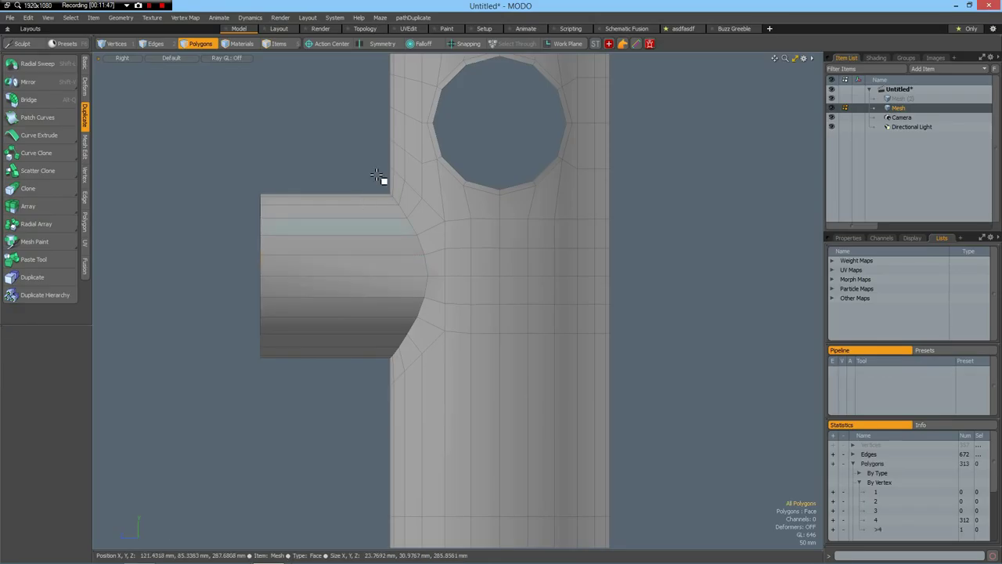
{"action": "key", "text": "shift+c"}
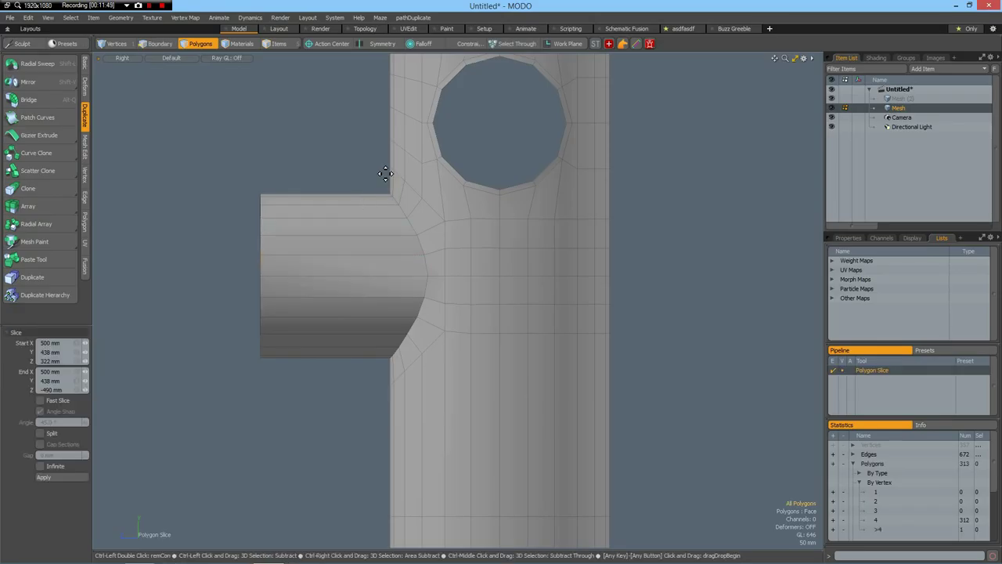
{"action": "left_click_drag", "start_coordinate": [377, 158], "coordinate": [375, 437]}
{"action": "key", "text": "space"}
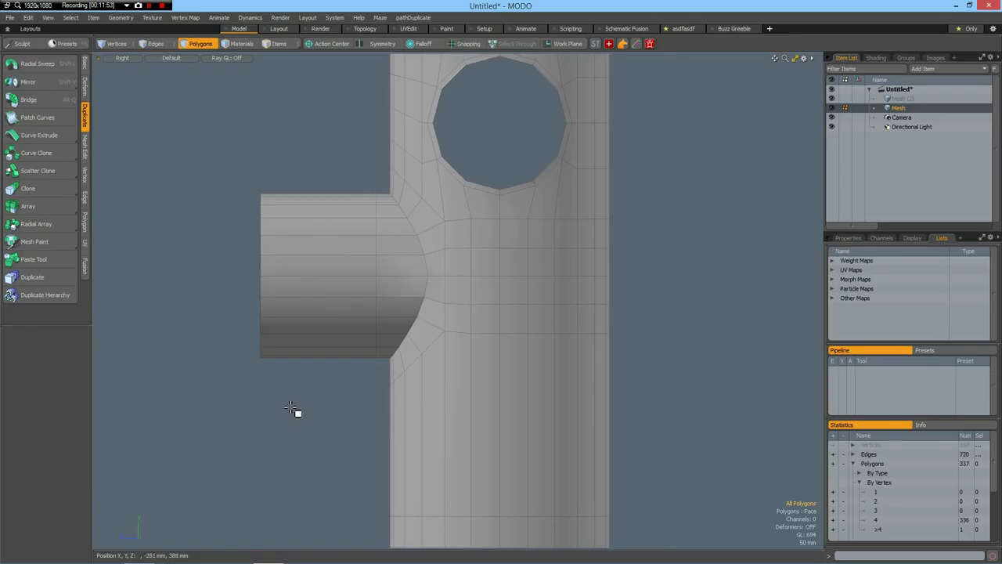
Add an edge loop around the front pipe between the slice and its end, at about 64%, and return to the perspective view.
{"action": "key", "text": "alt+l"}
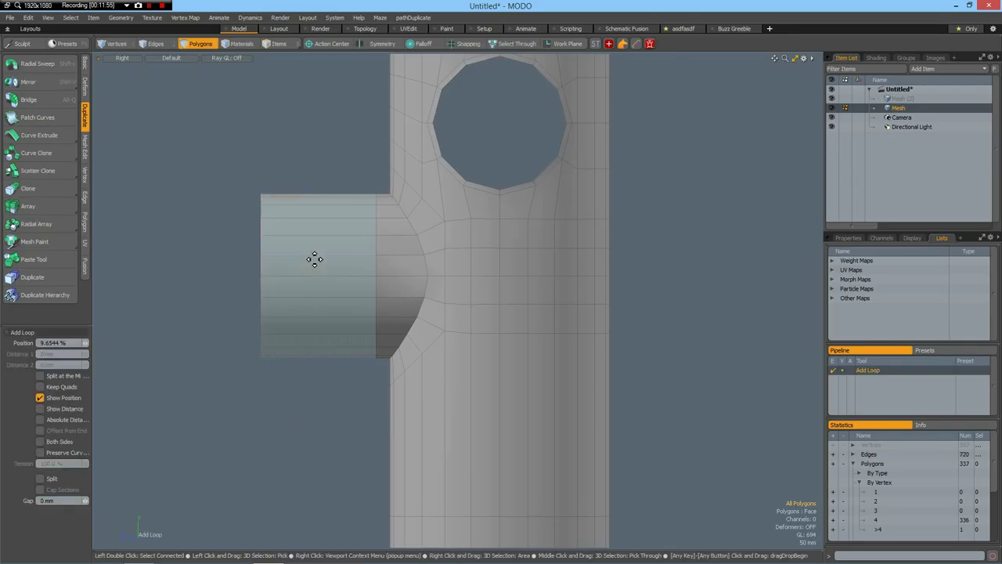
{"action": "left_click_drag", "start_coordinate": [310, 254], "coordinate": [397, 290]}
{"action": "key", "text": "ctrl+space"}
{"action": "left_click", "coordinate": [362, 232]}
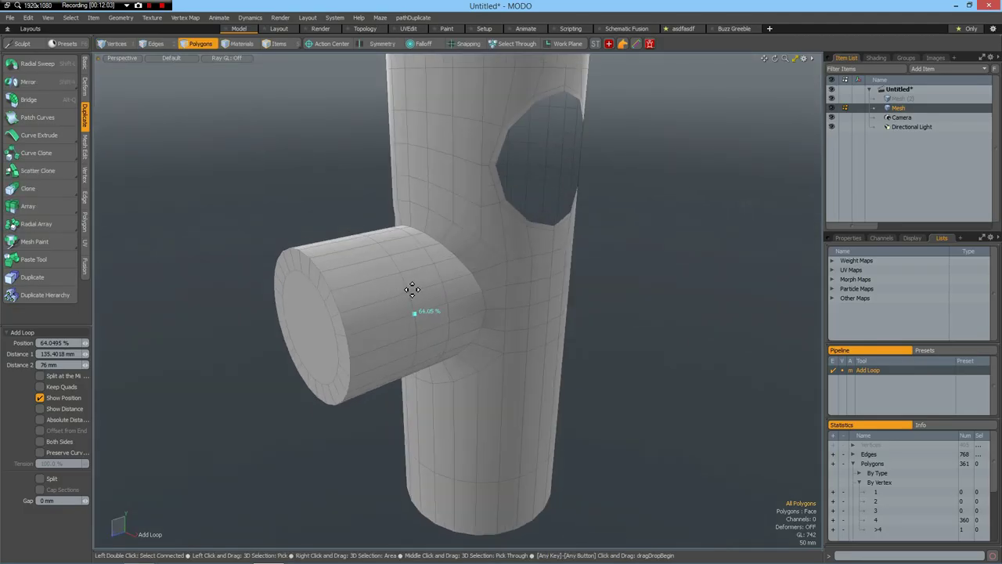
Select the edge loop in the middle of the front pipe and move it slightly along the Z axis.
{"action": "key", "text": "2"}
{"action": "left_click", "coordinate": [407, 286]}
{"action": "double_click", "coordinate": [407, 286]}
{"action": "key", "text": "w"}
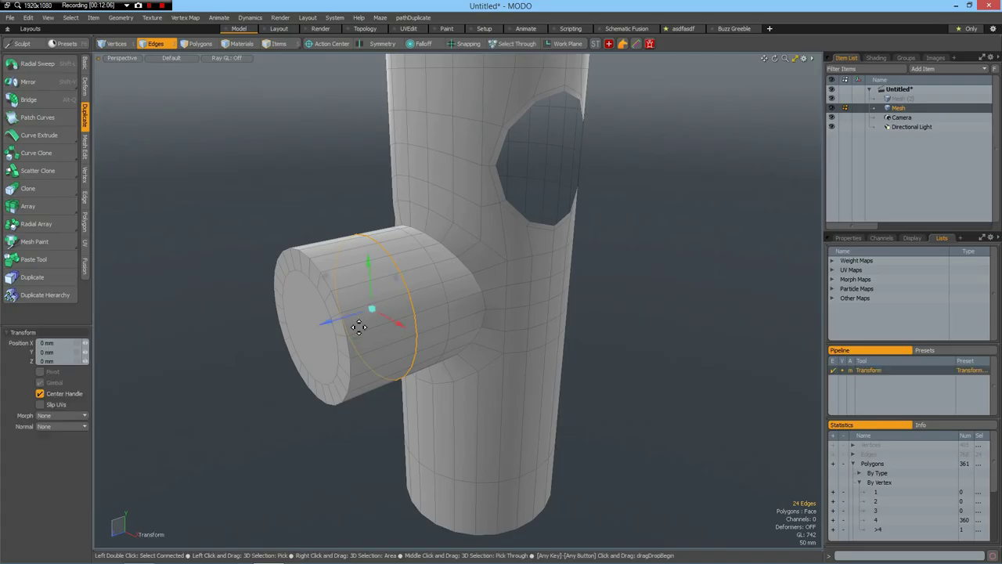
{"action": "mouse_move", "coordinate": [327, 321]}
{"action": "left_mouse_down"}
{"action": "mouse_move", "coordinate": [318, 324]}
{"action": "mouse_move", "coordinate": [322, 309]}
{"action": "left_mouse_up"}
{"action": "key", "text": "q"}
{"action": "left_click", "coordinate": [233, 326]}
In the front view, select every fourth polygon of the ring around the pipe's end cap, six in total.
{"action": "key", "text": "KP_1"}
{"action": "key", "text": "KP_2"}
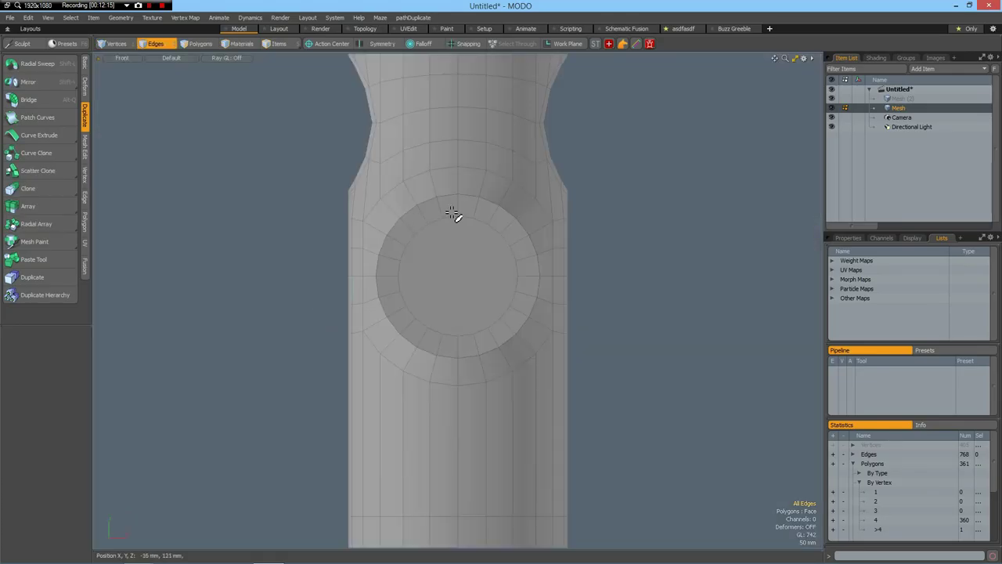
{"action": "key", "text": "3"}
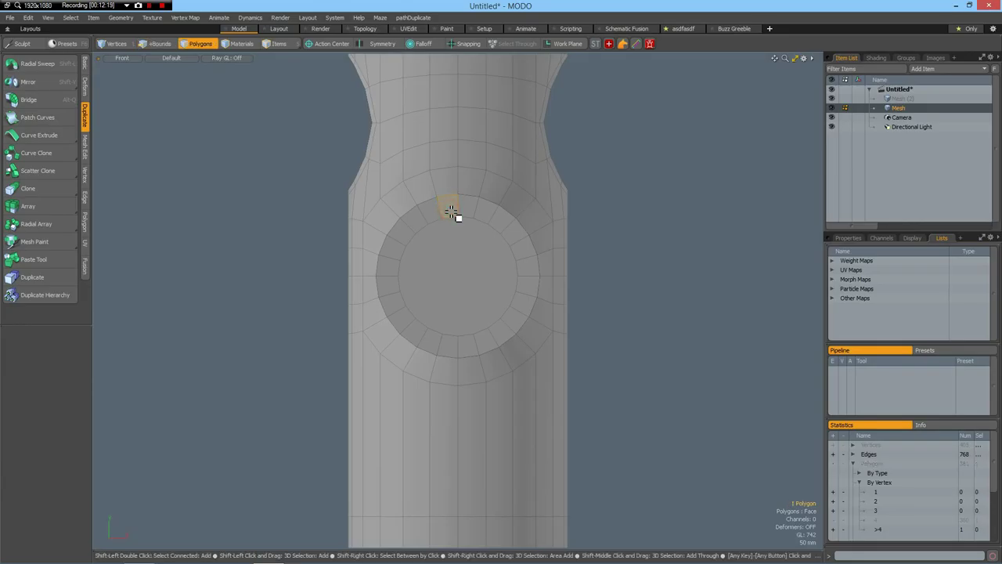
{"action": "left_click", "coordinate": [516, 234], "text": "shift"}
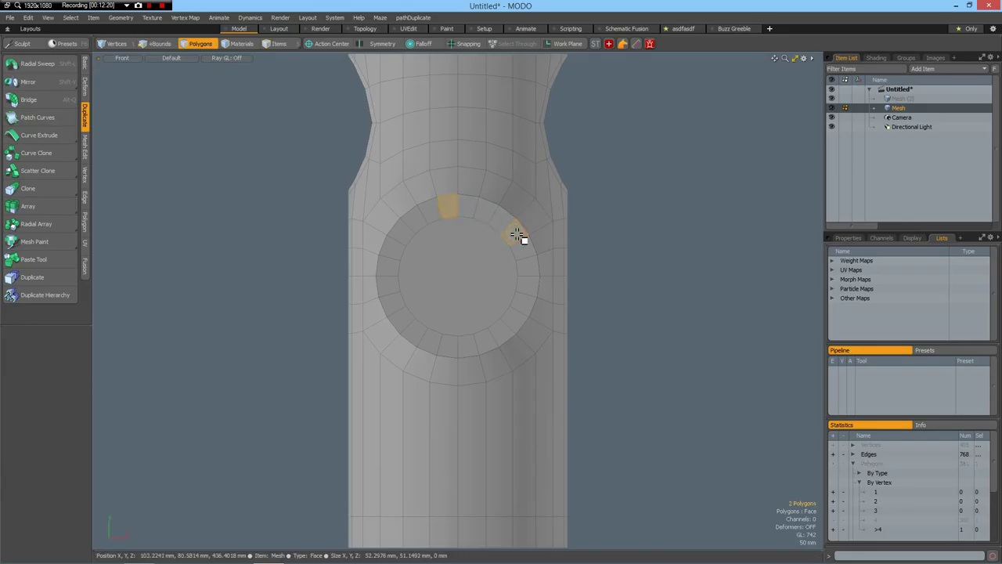
{"action": "key", "text": "Up"}
{"action": "key", "text": "Up"}
{"action": "key", "text": "Up"}
{"action": "key", "text": "Up"}
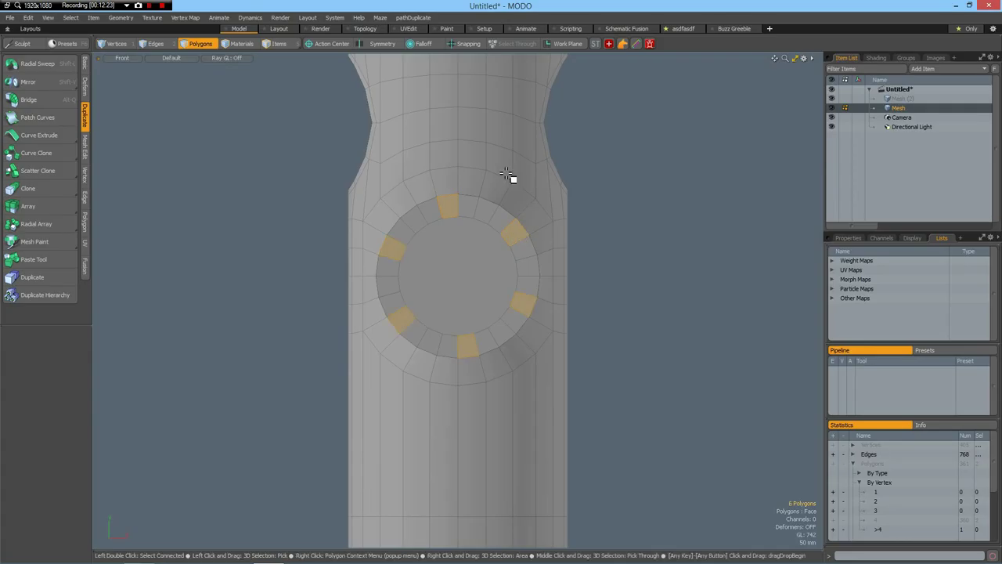
Add one neighbouring ring polygon to each selected one, forming six evenly spaced pairs.
{"action": "left_click", "coordinate": [469, 209], "text": "shift"}
{"action": "left_click", "coordinate": [525, 249], "text": "shift"}
{"action": "key", "text": "Up"}
{"action": "key", "text": "Up"}
{"action": "key", "text": "Up"}
{"action": "key", "text": "Up"}
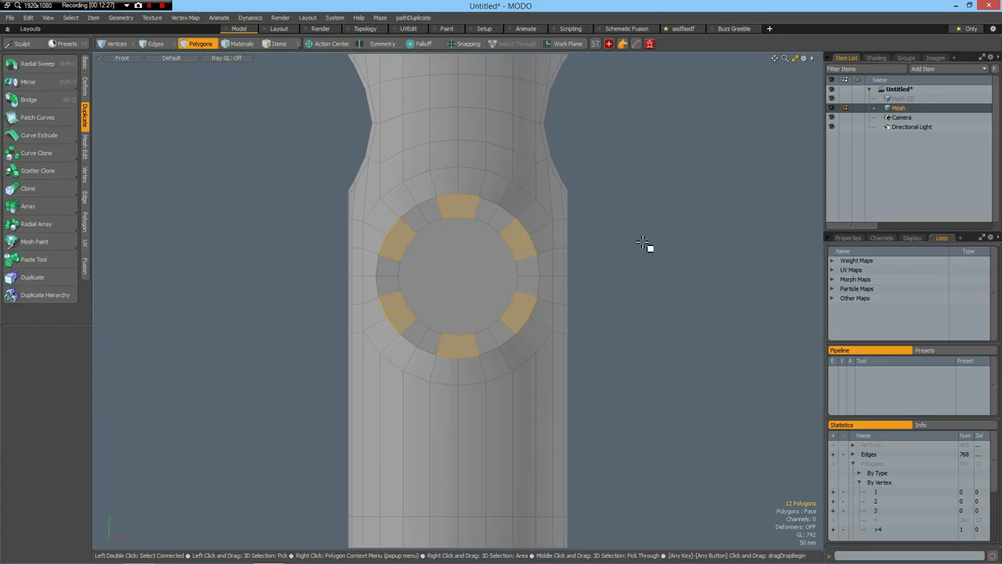
In the perspective view, add the pipe-side polygons adjoining the six selected ring pairs, repeating the pattern all around.
{"action": "key", "text": "ctrl+space"}
{"action": "left_click", "coordinate": [727, 196]}
{"action": "left_click_drag", "start_coordinate": [620, 279], "coordinate": [527, 303], "text": "alt"}
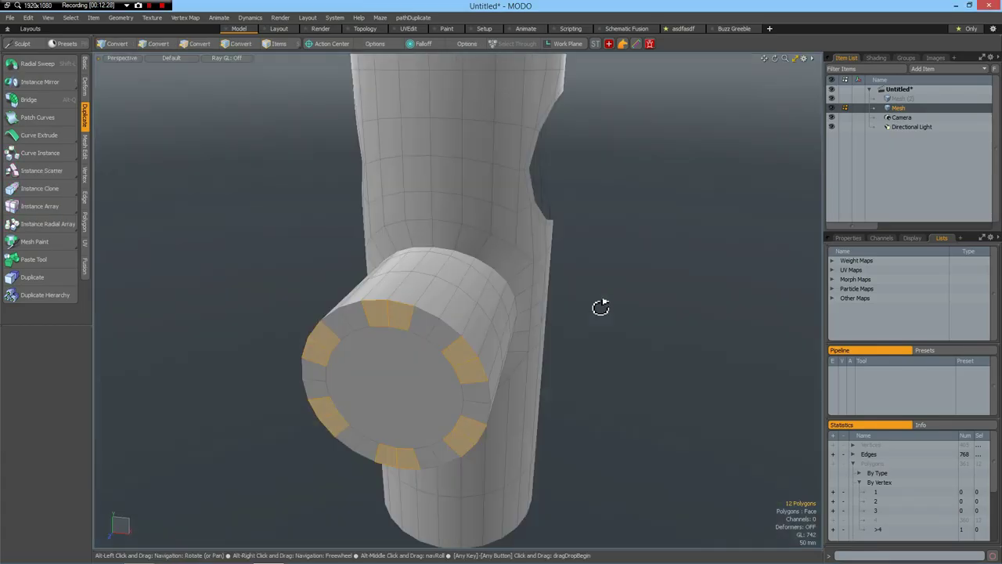
{"action": "left_click", "coordinate": [385, 296], "text": "shift"}
{"action": "left_click", "coordinate": [474, 345], "text": "shift"}
{"action": "key", "text": "Up"}
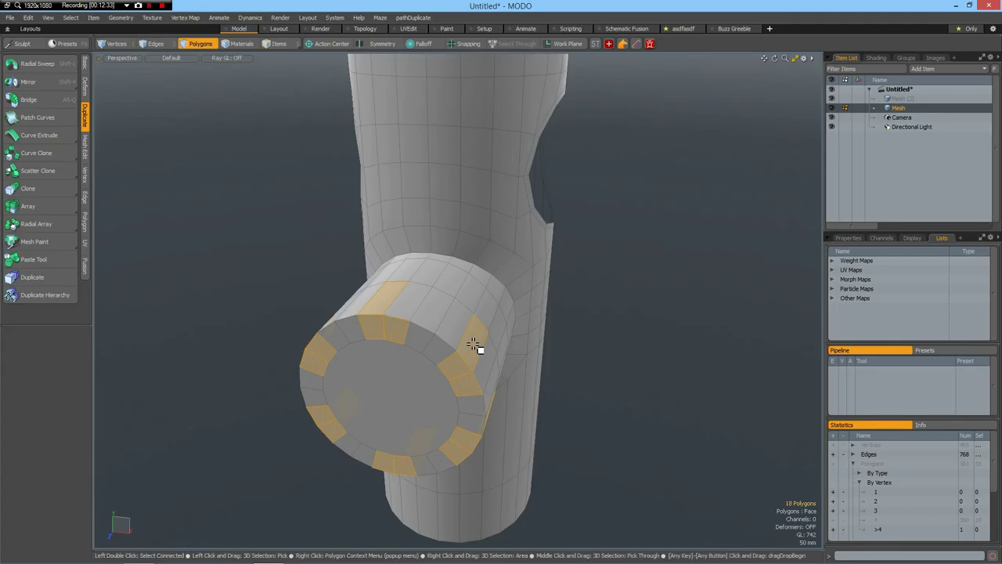
{"action": "left_click", "coordinate": [407, 306], "text": "shift"}
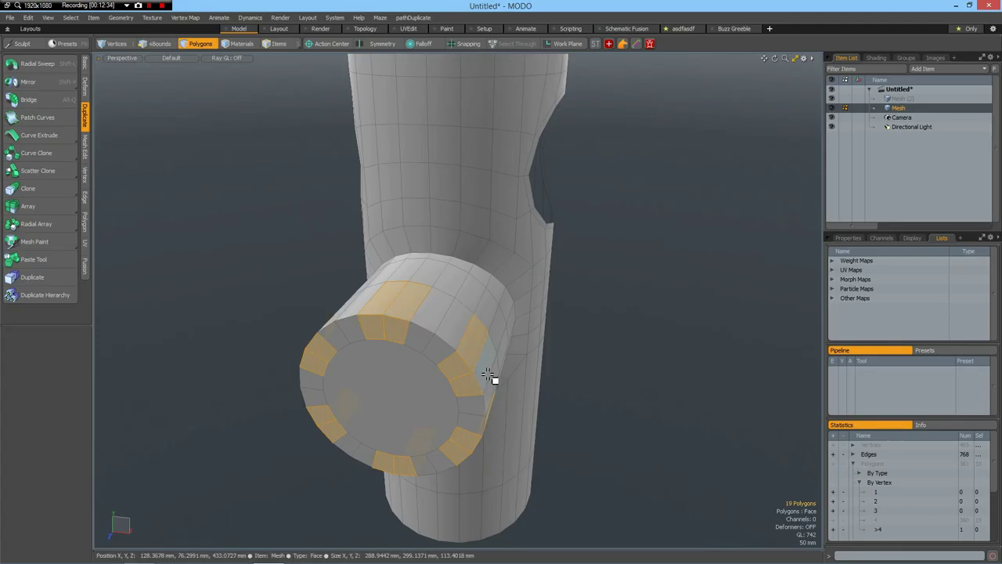
{"action": "left_click", "coordinate": [487, 374], "text": "shift"}
{"action": "key", "text": "Up"}
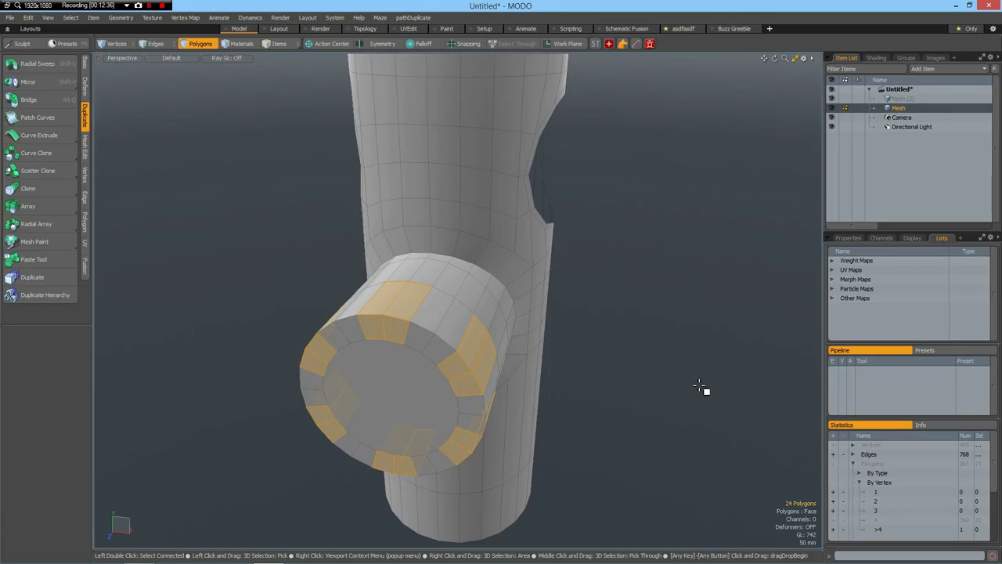
Bevel the selected polygon groups inward to form six recesses, and inset their floors 4 mm with a second bevel.
{"action": "left_click_drag", "start_coordinate": [445, 339], "coordinate": [434, 346], "text": "alt"}
{"action": "key", "text": "b"}
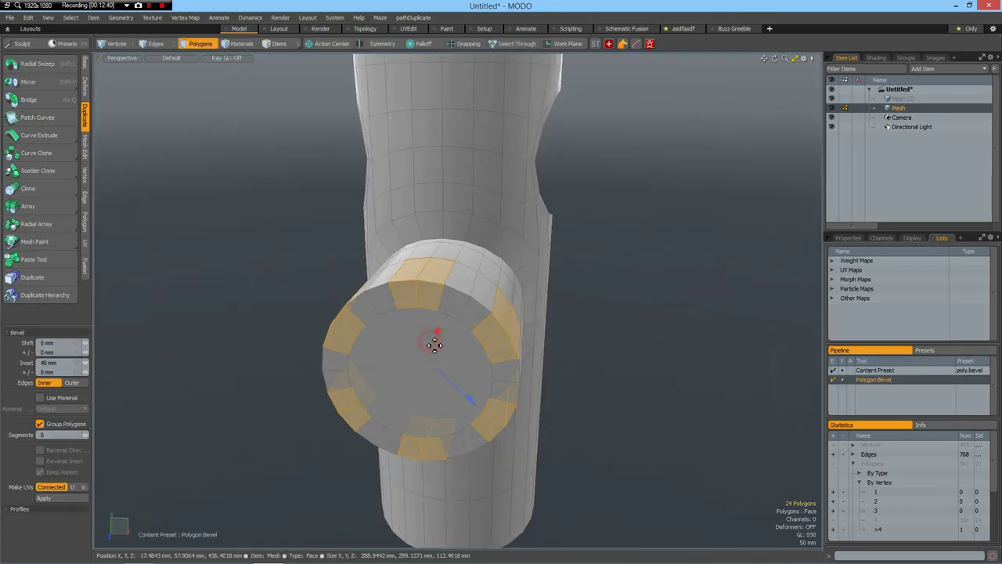
{"action": "left_click_drag", "start_coordinate": [477, 404], "coordinate": [468, 398]}
{"action": "left_click", "coordinate": [464, 339], "text": "shift"}
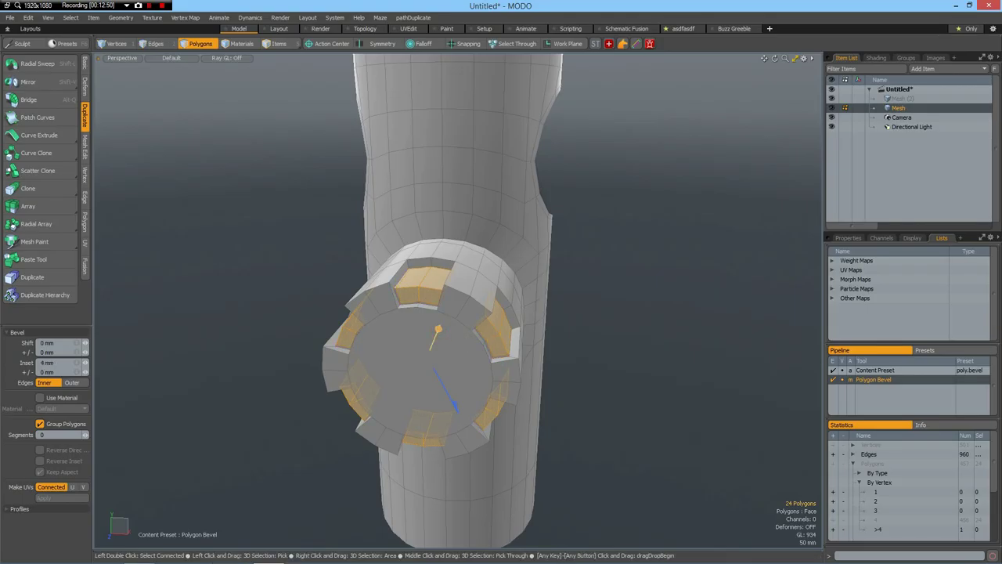
{"action": "key", "text": "Escape"}
{"action": "key", "text": "Escape"}
Preview the recessed pipe end with subdivision on, and check the hydrant reference photos in the browser.
{"action": "left_click_drag", "start_coordinate": [613, 366], "coordinate": [630, 380], "text": "alt"}
{"action": "key", "text": "Tab"}
{"action": "key", "text": "alt+Tab"}
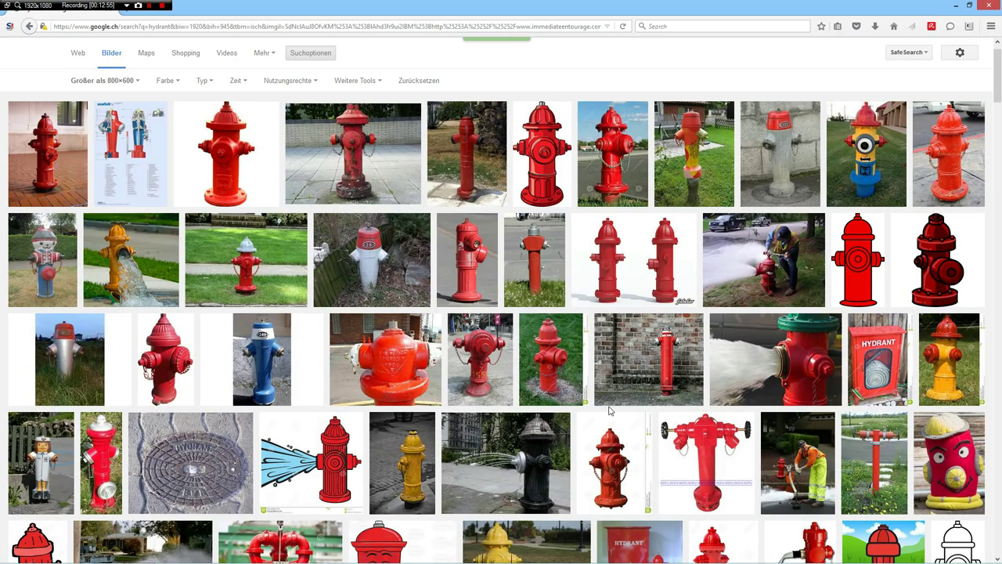
{"action": "key", "text": "alt+Tab"}
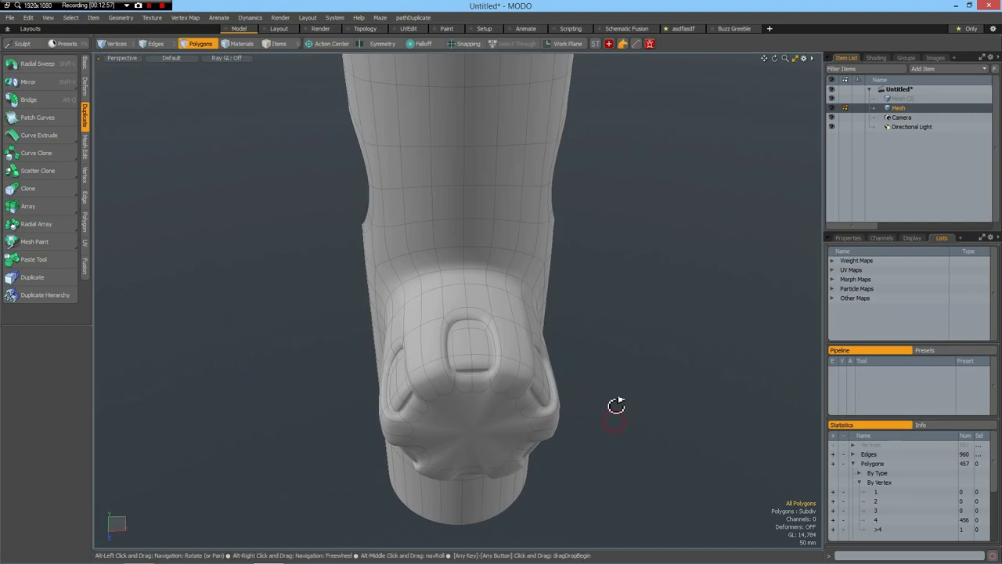
{"action": "left_click_drag", "start_coordinate": [626, 410], "coordinate": [633, 413], "text": "alt"}
{"action": "scroll", "coordinate": [527, 370], "scroll_direction": "up", "scroll_amount": 5}
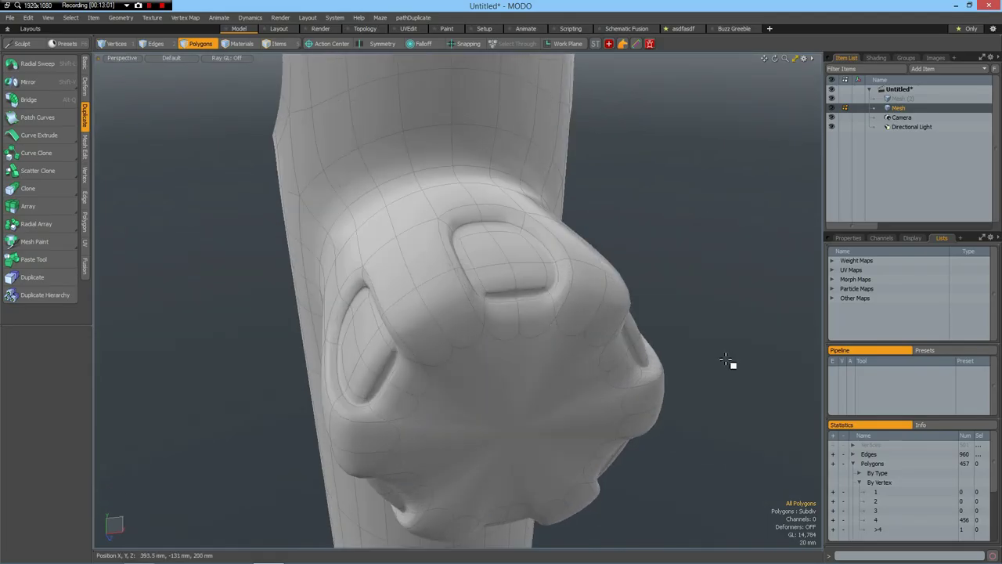
{"action": "key", "text": "Tab"}
Inset the pipe's round end cap polygon slightly with a Polygon Bevel to add a tight supporting edge ring.
{"action": "left_click_drag", "start_coordinate": [634, 367], "coordinate": [544, 362], "text": "alt"}
{"action": "left_click", "coordinate": [540, 360]}
{"action": "key", "text": "b"}
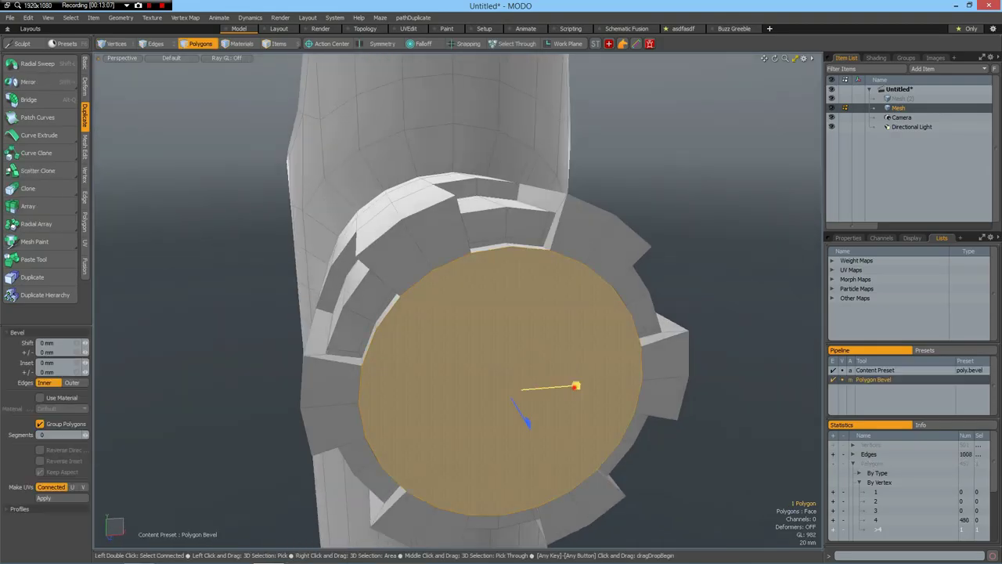
{"action": "left_click_drag", "start_coordinate": [575, 387], "coordinate": [576, 385]}
{"action": "left_click", "coordinate": [731, 241]}
Select the outer rim edge loop at the pipe's end and bevel it about 15.85 mm with a round level of 2.
{"action": "left_click_drag", "start_coordinate": [445, 273], "coordinate": [525, 371], "text": "alt"}
{"action": "scroll", "coordinate": [585, 396], "scroll_direction": "up", "scroll_amount": 3}
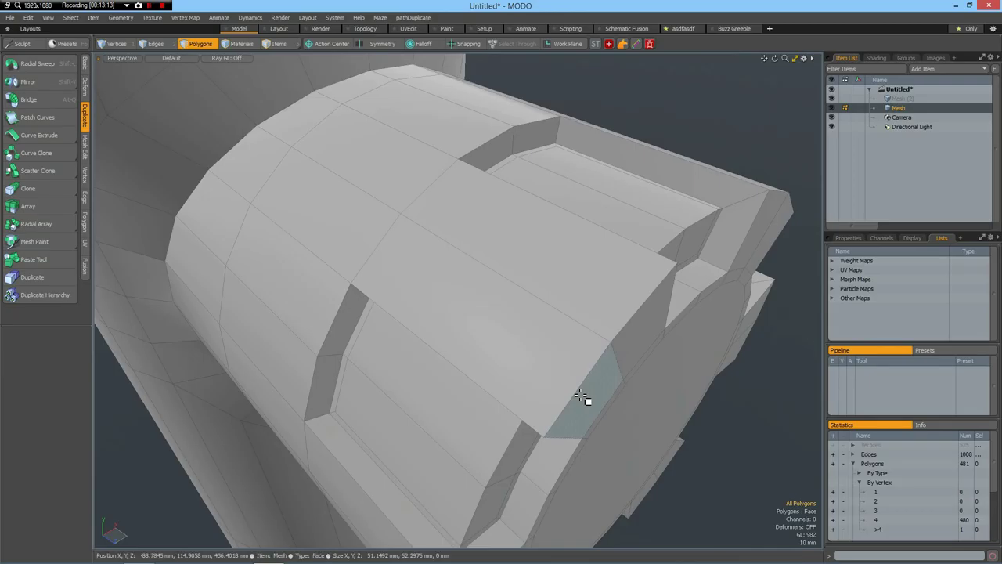
{"action": "key", "text": "2"}
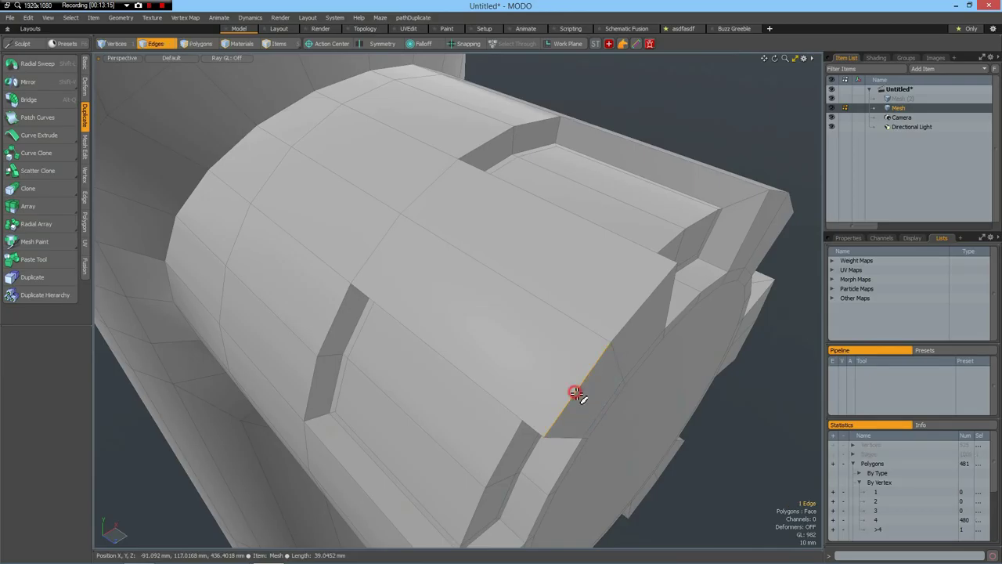
{"action": "double_click", "coordinate": [572, 389]}
{"action": "scroll", "coordinate": [576, 369], "scroll_direction": "down", "scroll_amount": 3}
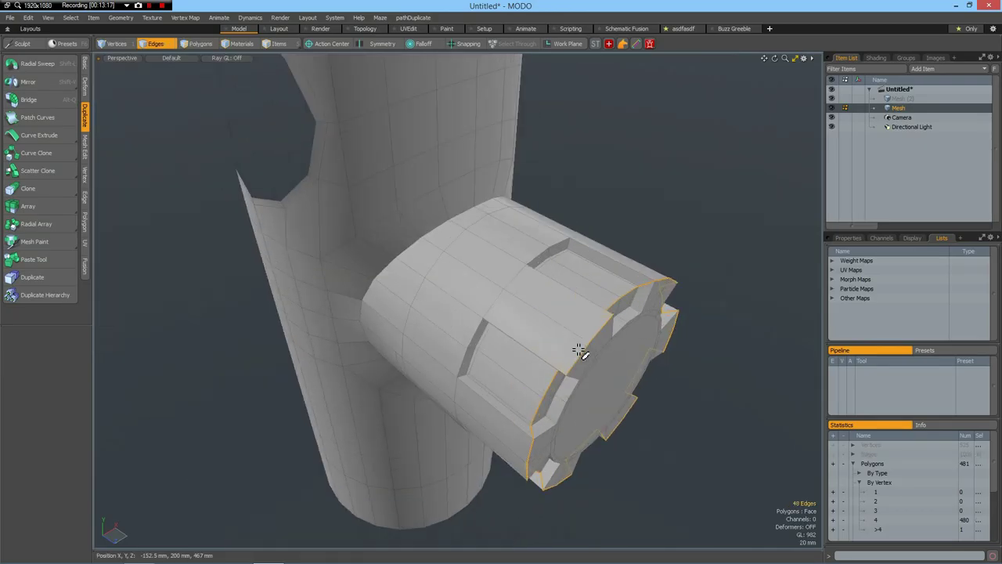
{"action": "key", "text": "b"}
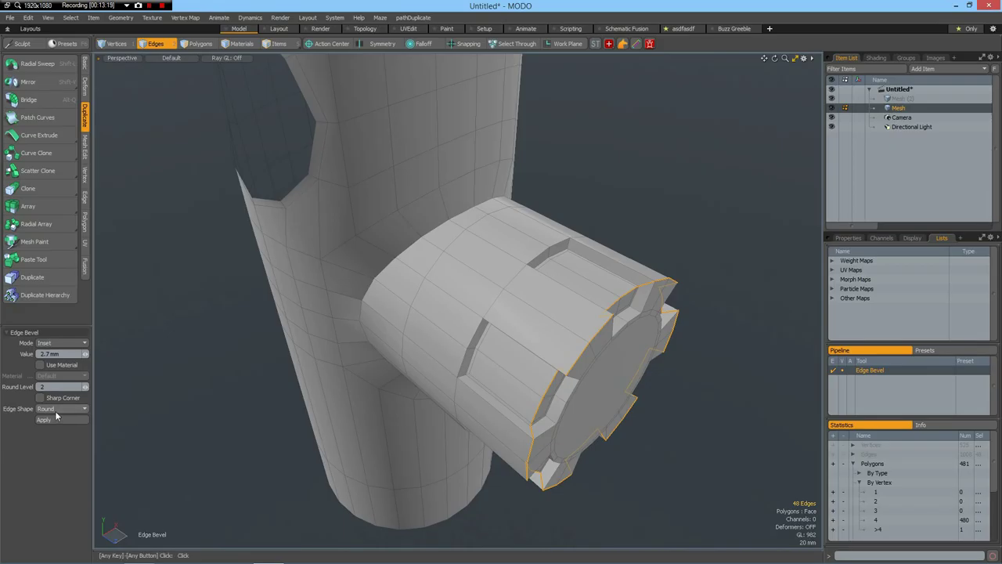
{"action": "scroll", "coordinate": [594, 356], "scroll_direction": "up", "scroll_amount": 3}
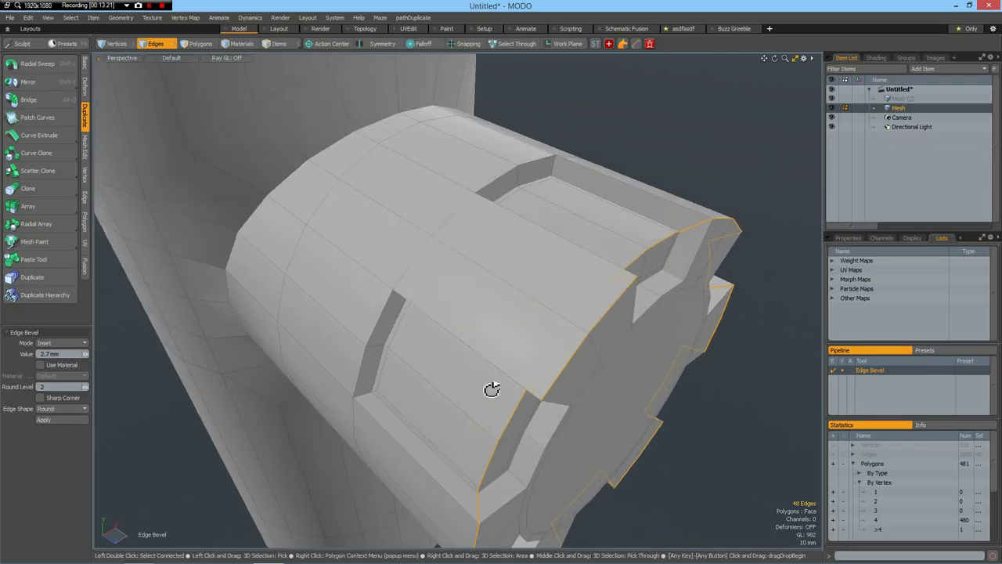
{"action": "left_click_drag", "start_coordinate": [514, 371], "coordinate": [568, 368], "text": "alt"}
{"action": "left_click_drag", "start_coordinate": [493, 390], "coordinate": [498, 363]}
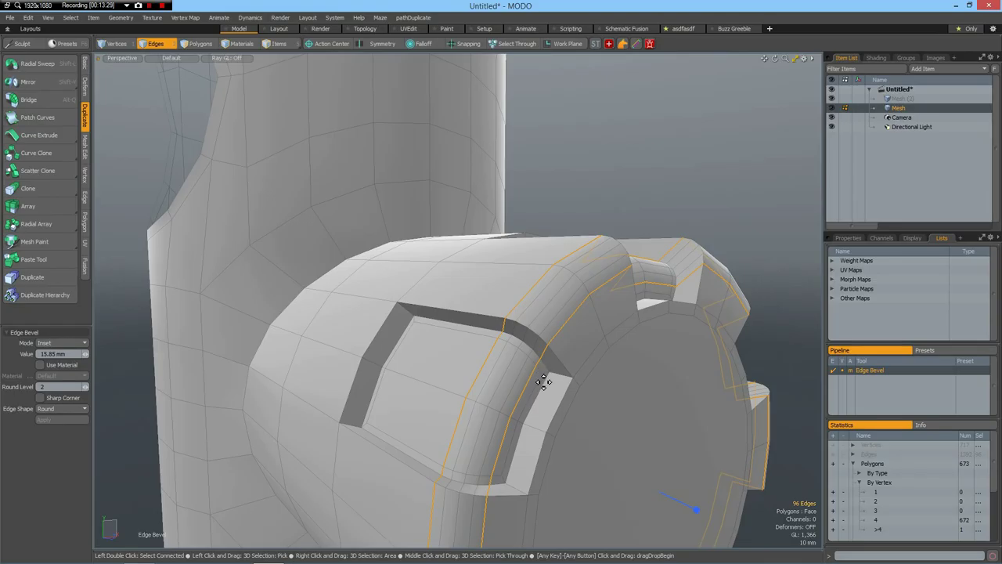
{"action": "key", "text": "q"}
{"action": "left_click", "coordinate": [407, 351]}
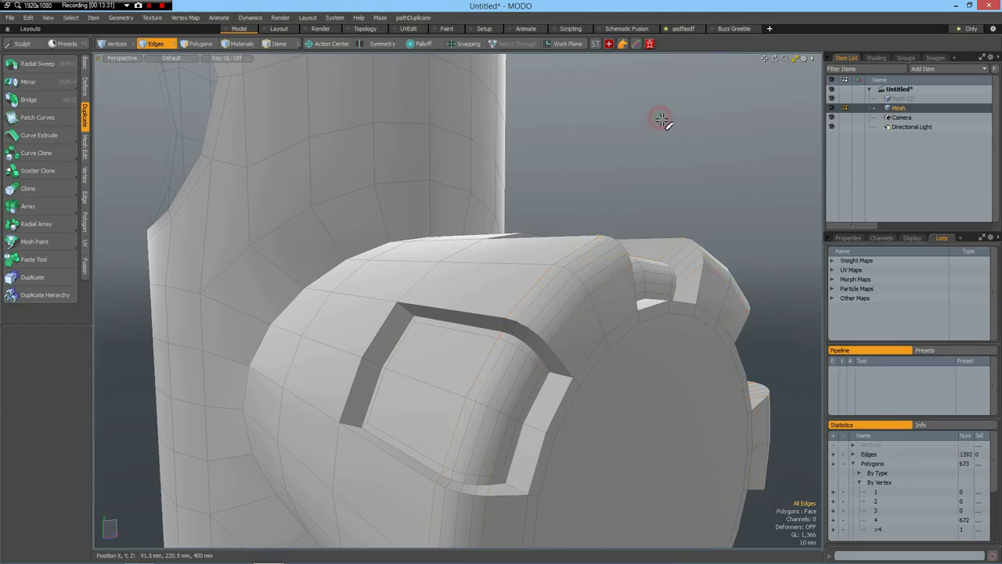
Preview the rounded pipe end with subdivision, and add an edge loop around the pipe through the recesses at about 47.6%.
{"action": "key", "text": "Tab"}
{"action": "left_click_drag", "start_coordinate": [575, 218], "coordinate": [404, 347], "text": "alt"}
{"action": "key", "text": "Tab"}
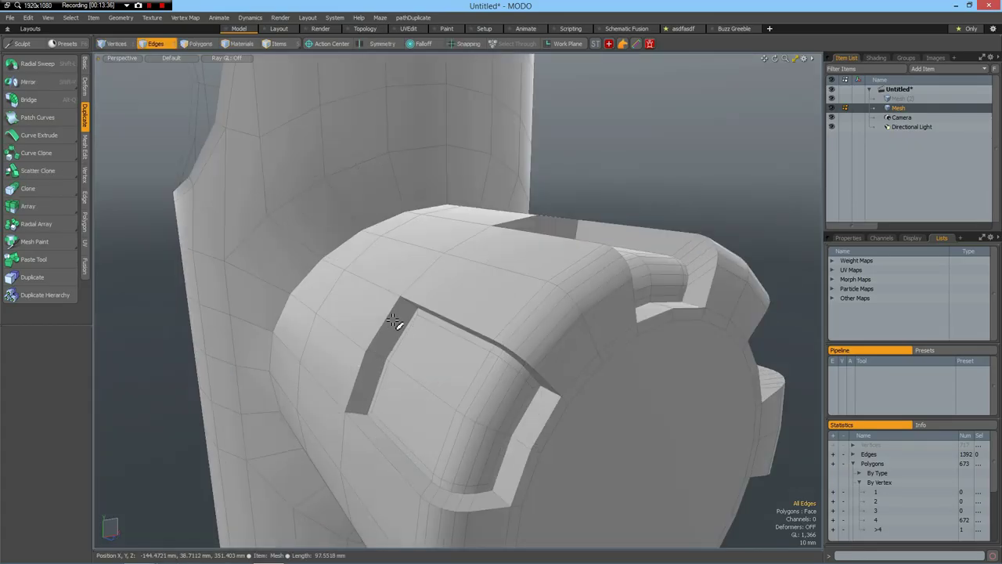
{"action": "left_click_drag", "start_coordinate": [417, 421], "coordinate": [490, 403], "text": "alt"}
{"action": "key", "text": "alt+l"}
{"action": "left_click", "coordinate": [470, 389]}
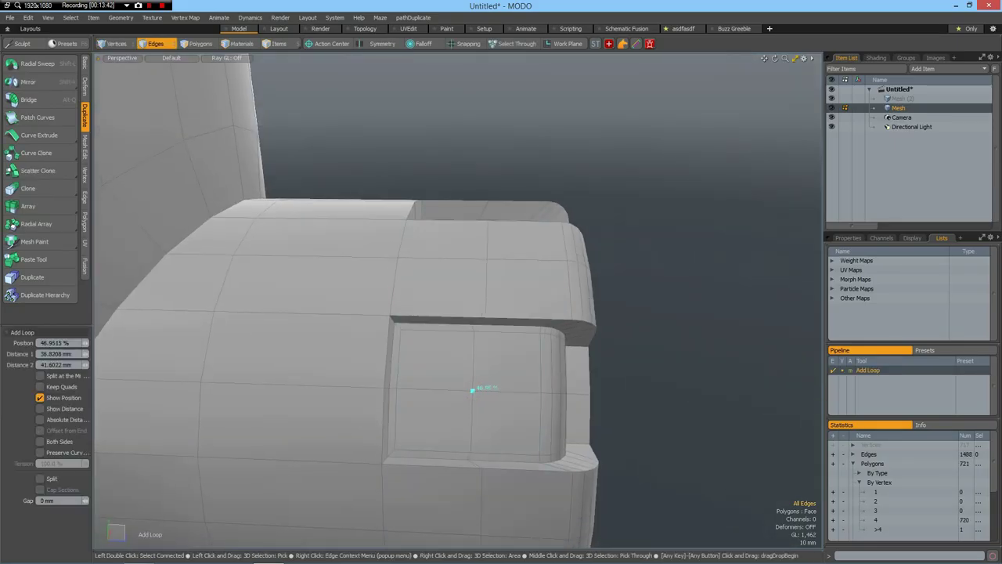
{"action": "left_click_drag", "start_coordinate": [438, 402], "coordinate": [390, 400], "text": "alt"}
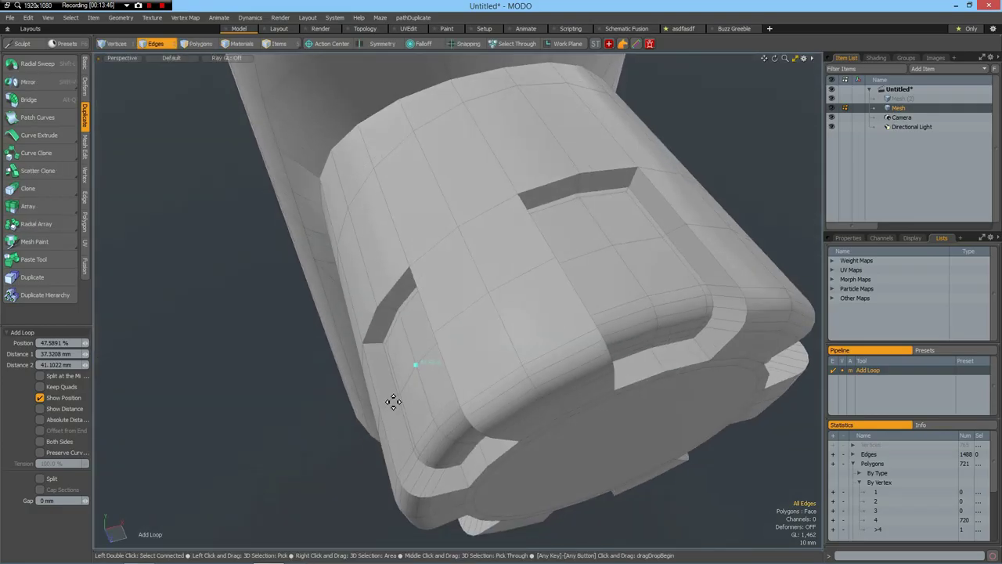
Select the edges across the side walls of the six recesses and Loop Slice them uniformly to add supporting loops along the walls.
{"action": "key", "text": "space"}
{"action": "left_click_drag", "start_coordinate": [395, 415], "coordinate": [541, 309], "text": "alt"}
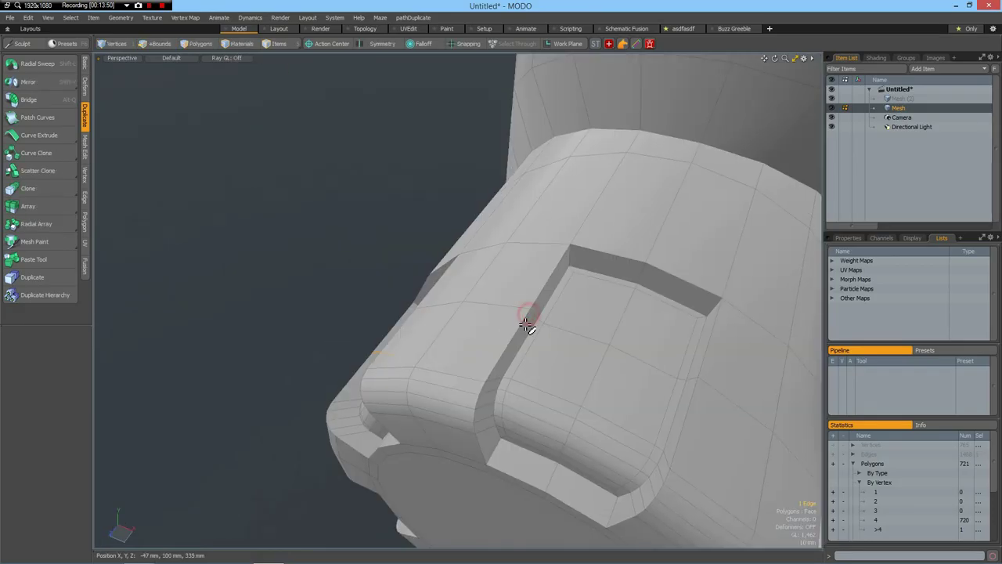
{"action": "left_click_drag", "start_coordinate": [593, 378], "coordinate": [650, 372], "text": "alt"}
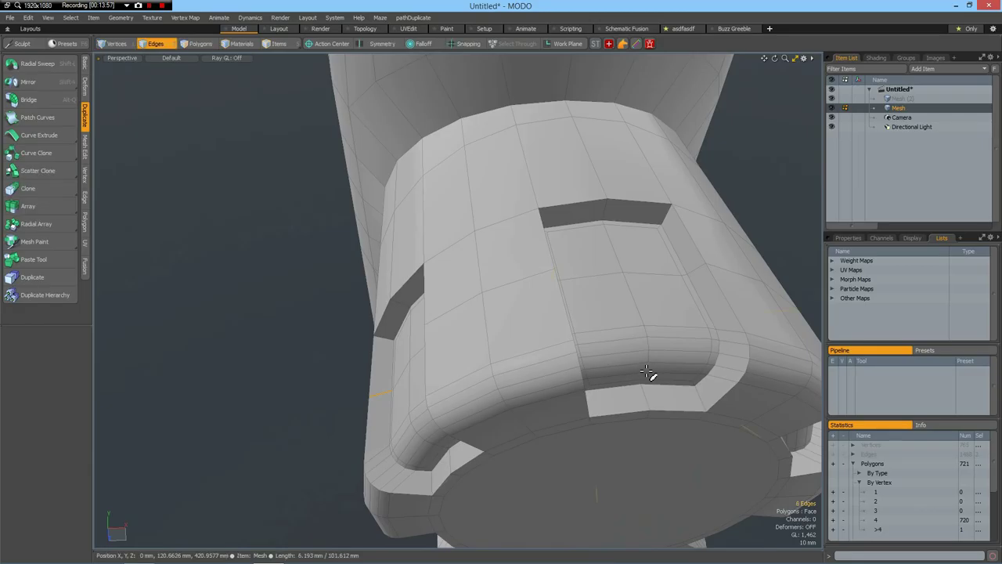
{"action": "left_click_drag", "start_coordinate": [682, 399], "coordinate": [585, 309], "text": "alt"}
{"action": "scroll", "coordinate": [583, 310], "scroll_direction": "down", "scroll_amount": 6}
{"action": "left_click_drag", "start_coordinate": [592, 384], "coordinate": [497, 268], "text": "alt"}
{"action": "scroll", "coordinate": [496, 267], "scroll_direction": "up", "scroll_amount": 6}
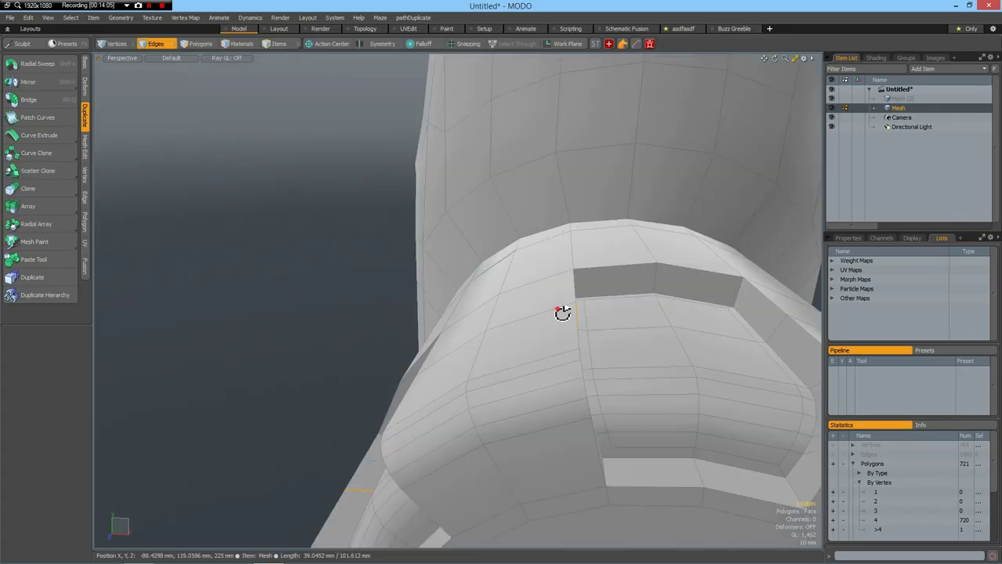
{"action": "left_click_drag", "start_coordinate": [555, 314], "coordinate": [536, 321], "text": "alt"}
{"action": "key", "text": "alt+c"}
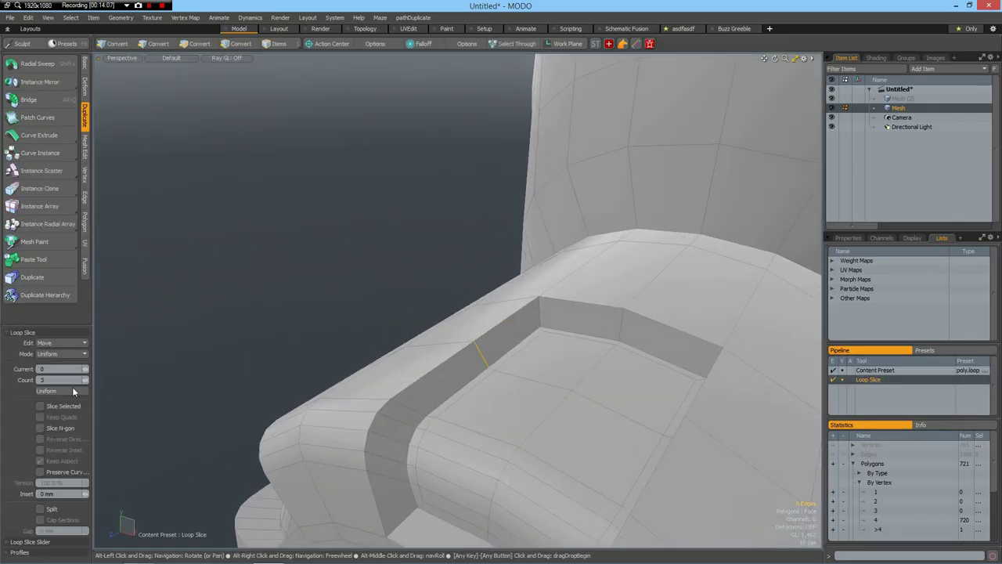
{"action": "left_click", "coordinate": [326, 290]}
{"action": "key", "text": "Escape"}
{"action": "key", "text": "Escape"}
Preview the supported recess walls with subdivision on, and return to the unsmoothed polygon display.
{"action": "key", "text": "Tab"}
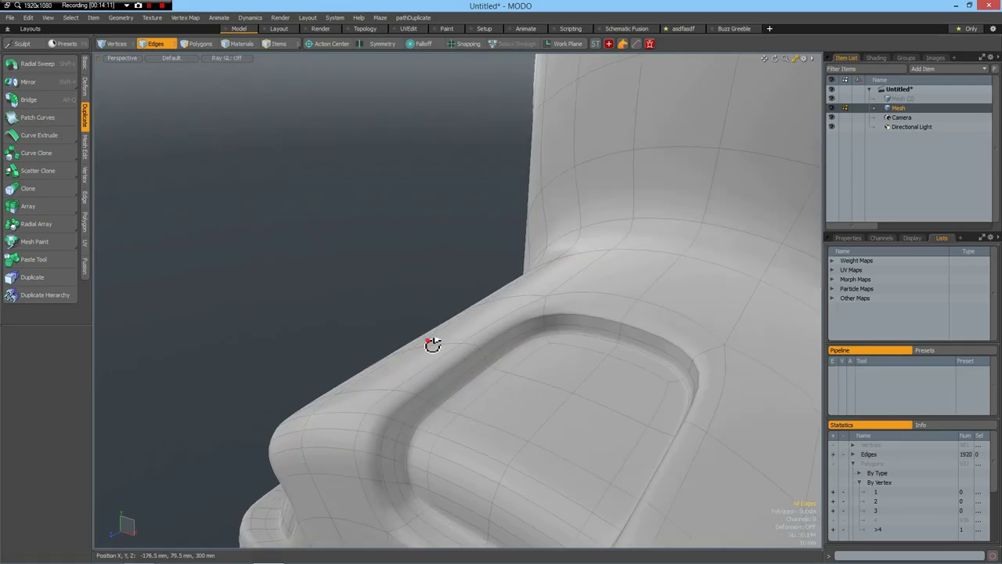
{"action": "left_click_drag", "start_coordinate": [496, 349], "coordinate": [566, 425], "text": "alt"}
{"action": "key", "text": "Tab"}
Select the round end cap polygon of the front pipe, align the work plane to it, and look at it in Top view.
{"action": "key", "text": "3"}
{"action": "left_click", "coordinate": [564, 419]}
{"action": "left_click", "coordinate": [568, 43]}
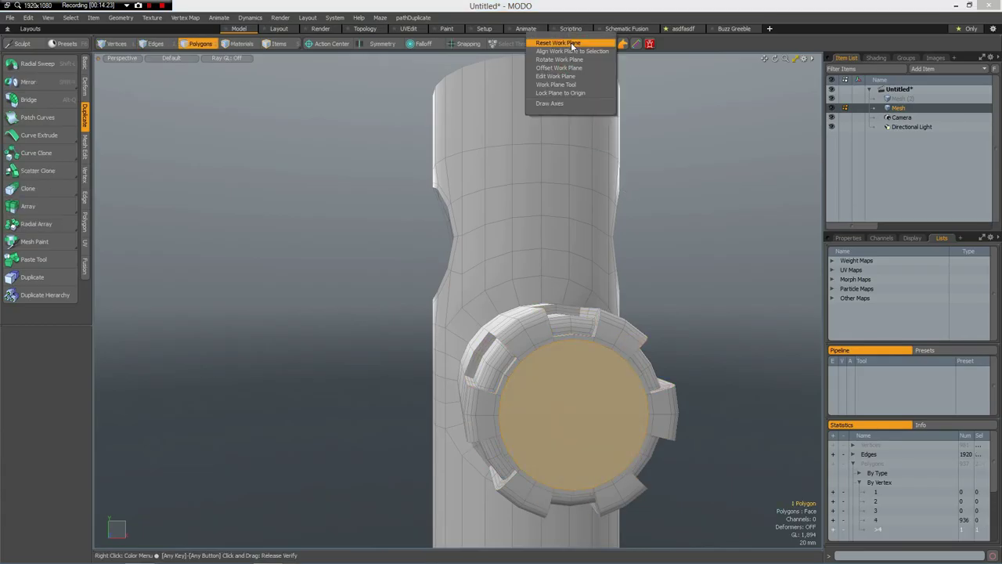
{"action": "left_click", "coordinate": [567, 53]}
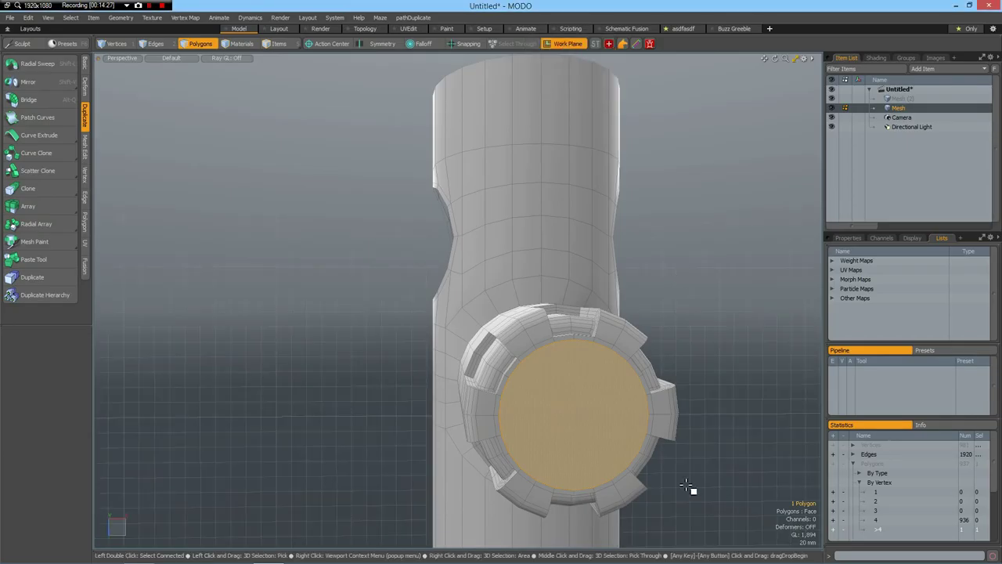
{"action": "key", "text": "KP_1"}
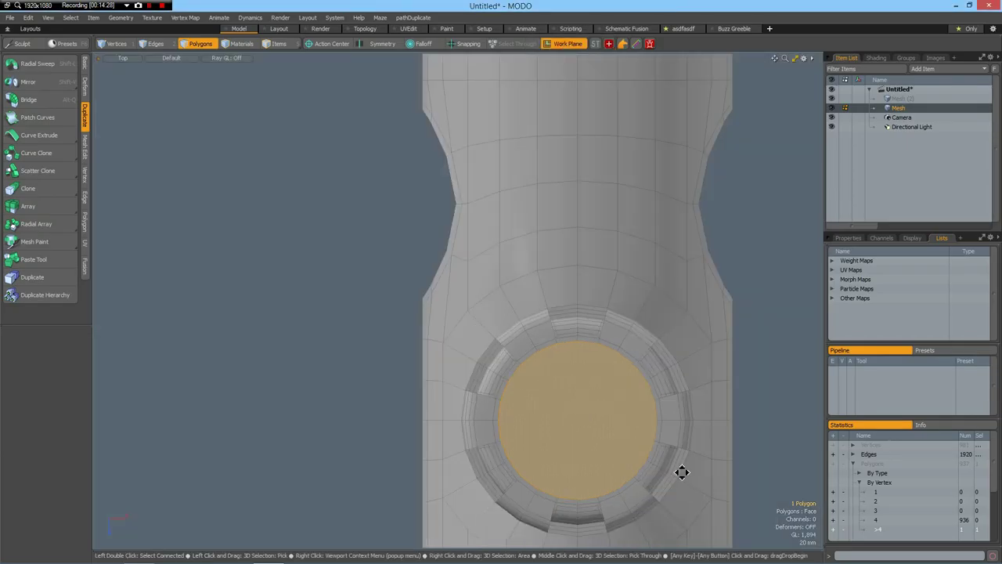
Delete the selected end cap polygon to open the pipe's round end.
{"action": "left_click_drag", "start_coordinate": [594, 413], "coordinate": [484, 324], "text": "alt+shift"}
{"action": "scroll", "coordinate": [484, 323], "scroll_direction": "up", "scroll_amount": 2}
{"action": "key", "text": "Delete"}
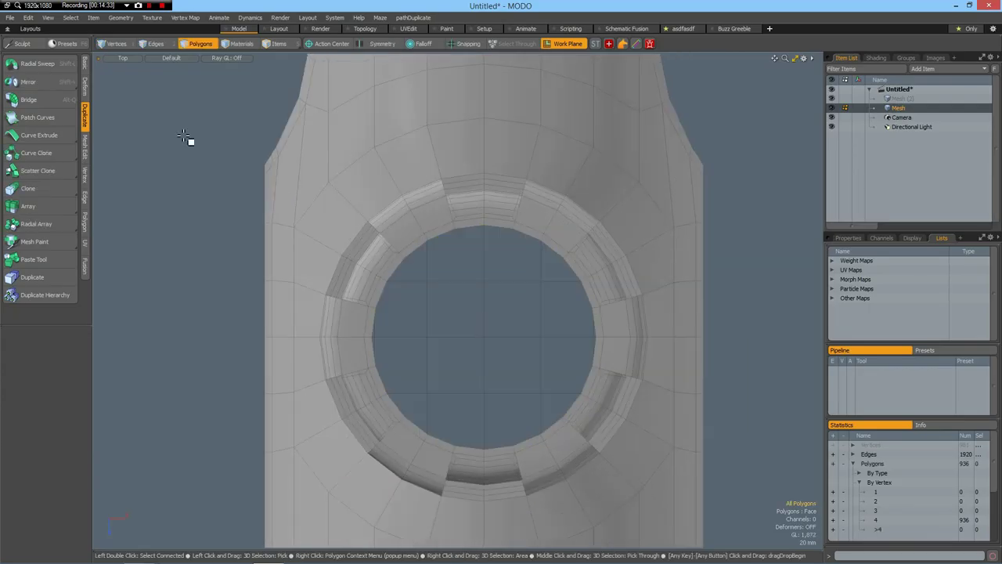
Create a flat 50 by 50 mm square with the Cube primitive, centred at 0 mm in the pipe's opening.
{"action": "left_click", "coordinate": [85, 66]}
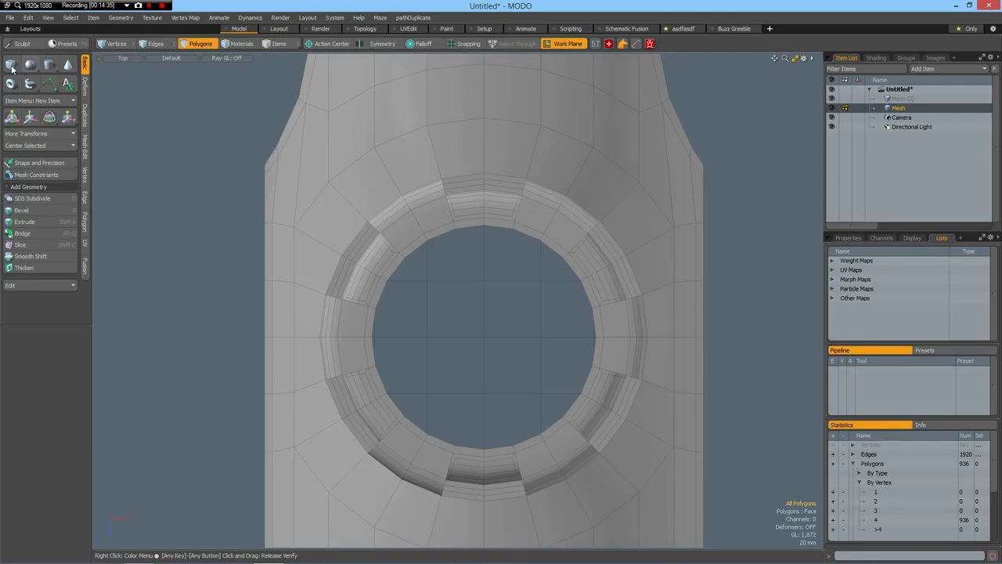
{"action": "key", "text": "c"}
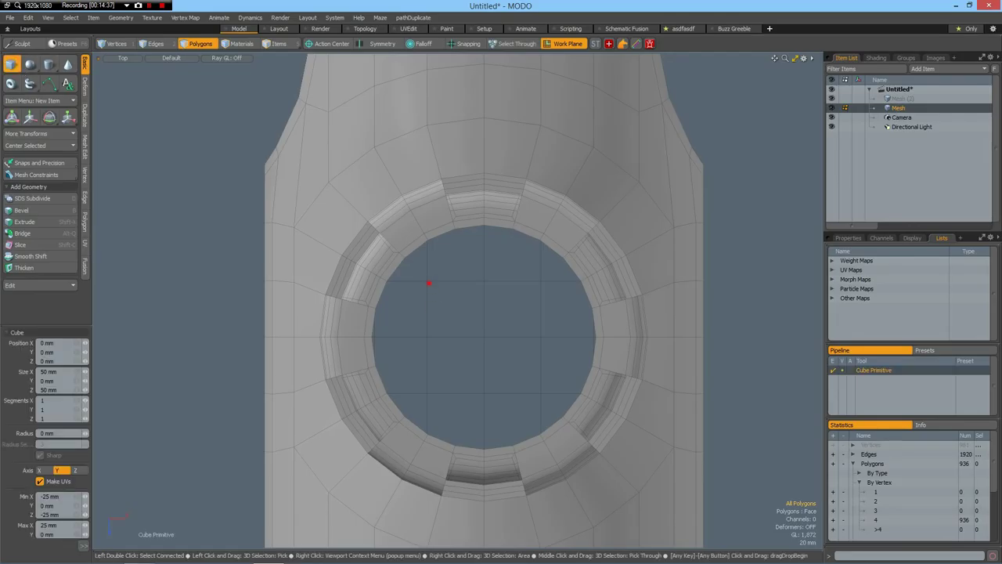
{"action": "left_click_drag", "start_coordinate": [429, 283], "coordinate": [543, 394]}
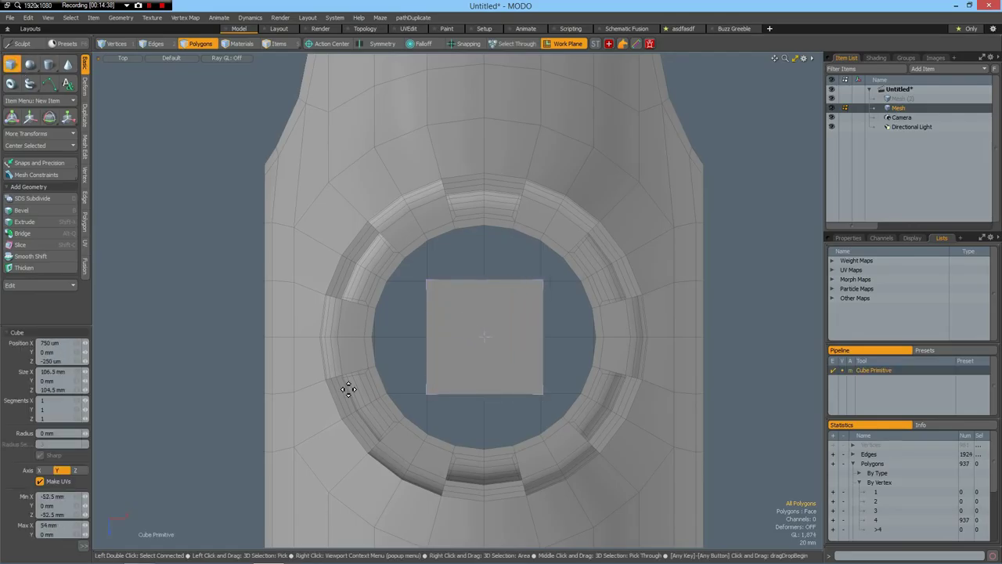
{"action": "left_click", "coordinate": [72, 373]}
{"action": "type", "text": "50"}
{"action": "key", "text": "Tab"}
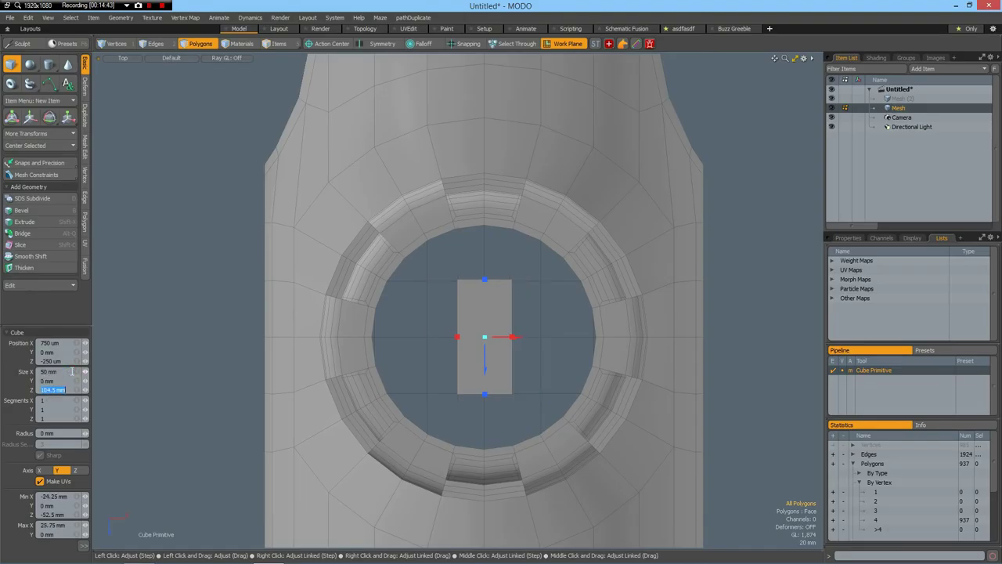
{"action": "type", "text": "50"}
{"action": "left_click", "coordinate": [77, 343]}
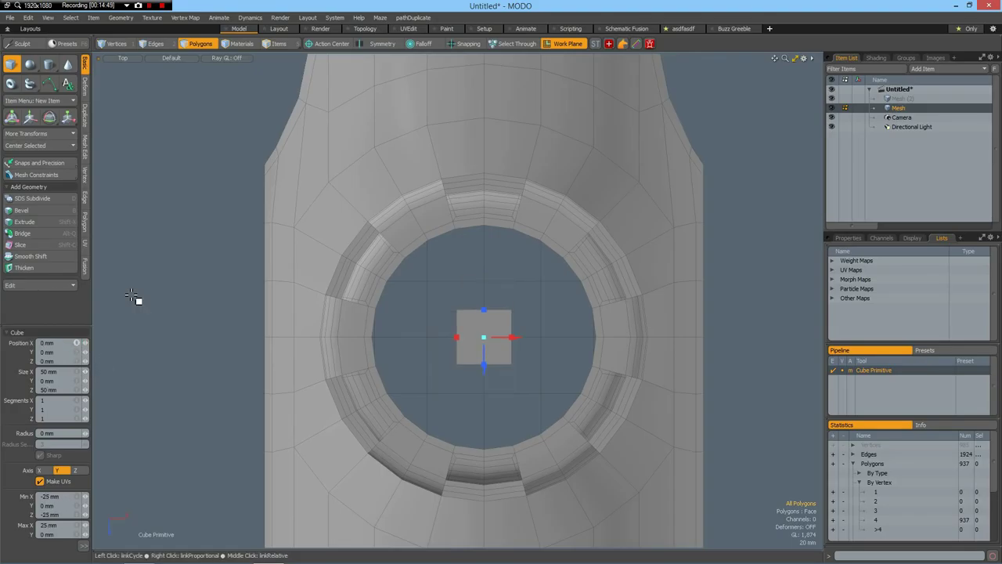
{"action": "key", "text": "space"}
Select the border edge loop of the round opening to check its edge count.
{"action": "scroll", "coordinate": [485, 237], "scroll_direction": "up", "scroll_amount": 2}
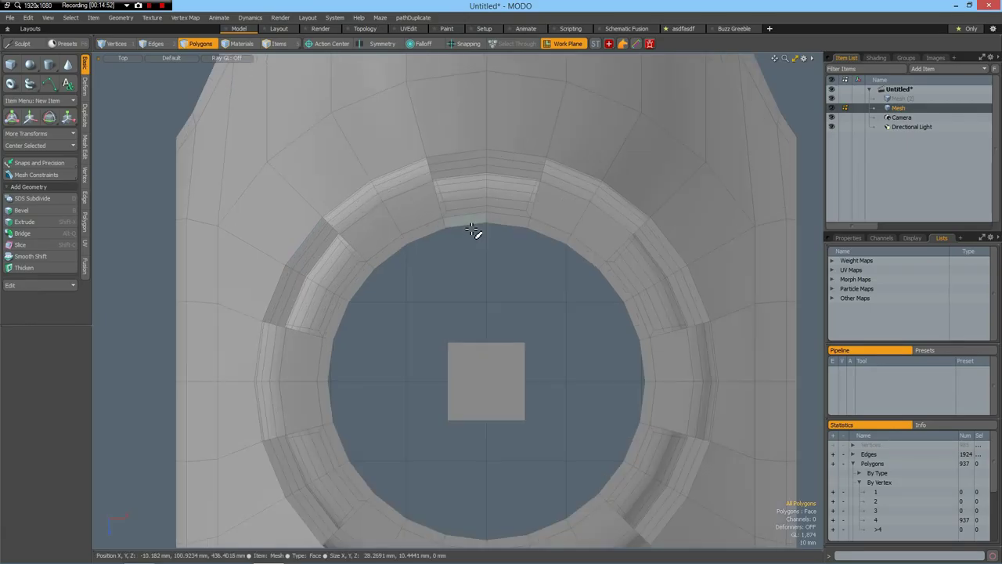
{"action": "key", "text": "2"}
{"action": "double_click", "coordinate": [473, 227]}
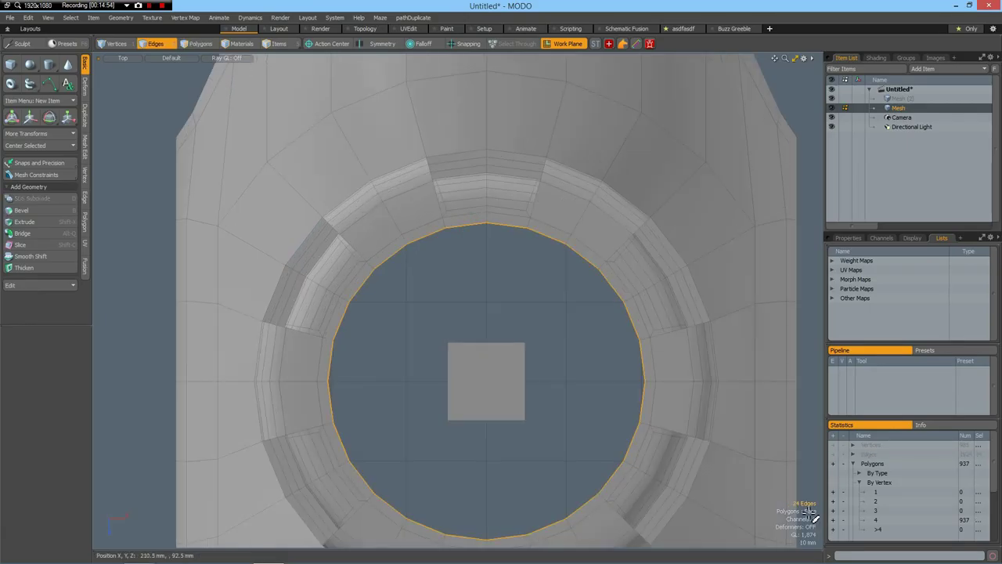
Loop Slice the square with a count of 2 in Symmetry mode, moving the slices close to its two vertical sides.
{"action": "left_click", "coordinate": [463, 339]}
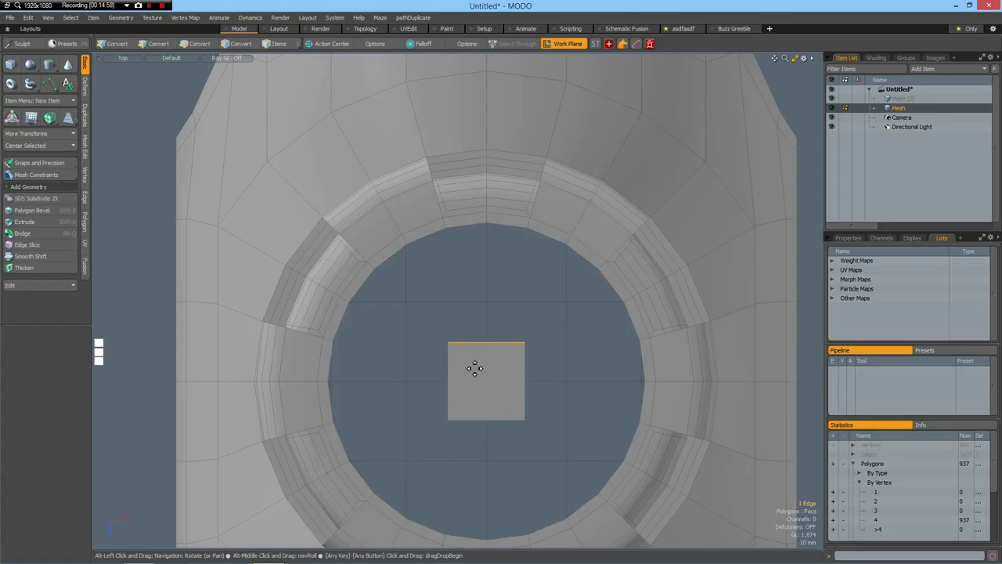
{"action": "key", "text": "alt+c"}
{"action": "left_click", "coordinate": [469, 363]}
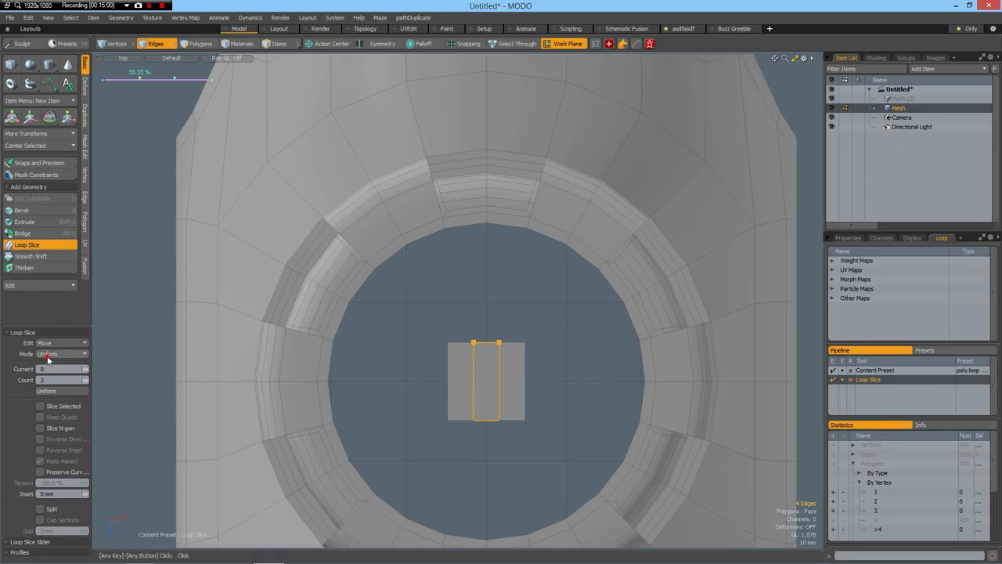
{"action": "left_click", "coordinate": [48, 356]}
{"action": "left_click", "coordinate": [49, 367]}
{"action": "scroll", "coordinate": [474, 394], "scroll_direction": "up", "scroll_amount": 2}
{"action": "scroll", "coordinate": [476, 396], "scroll_direction": "up", "scroll_amount": 2}
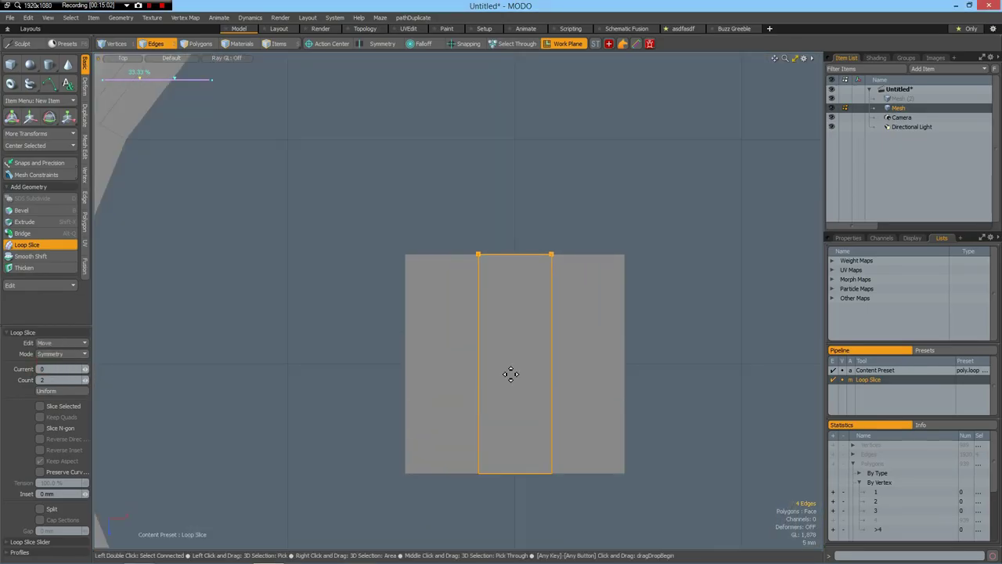
{"action": "left_click_drag", "start_coordinate": [505, 369], "coordinate": [439, 369]}
{"action": "left_click_drag", "start_coordinate": [506, 369], "coordinate": [512, 369]}
{"action": "key", "text": "space"}
Add a second symmetrical pair of vertical Loop Slices just inside the first pair.
{"action": "left_click", "coordinate": [498, 298]}
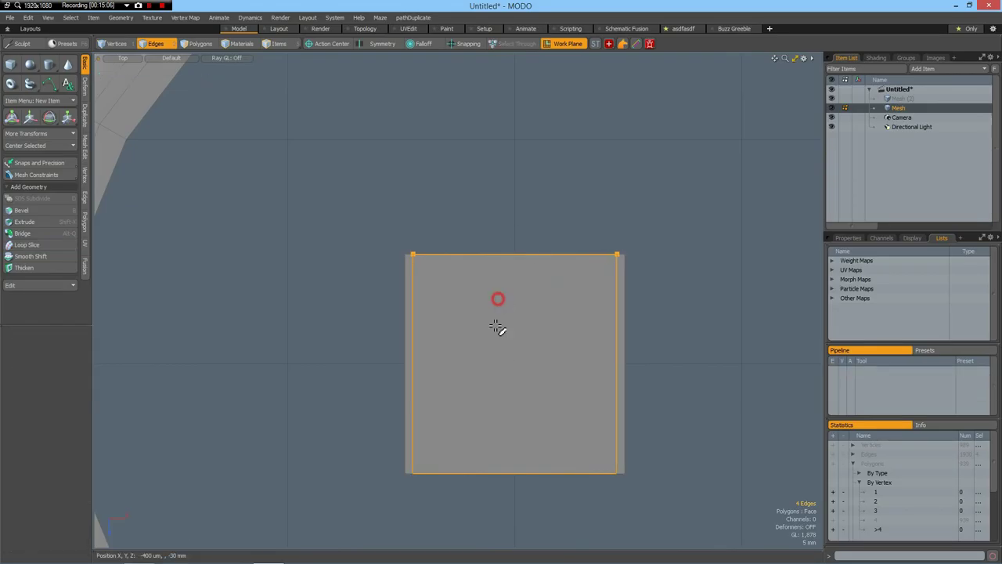
{"action": "key", "text": "alt+c"}
{"action": "left_click", "coordinate": [498, 327]}
{"action": "key", "text": "space"}
Add two matching symmetrical pairs of horizontal Loop Slices near the square's upper and lower edges.
{"action": "left_click_drag", "start_coordinate": [368, 321], "coordinate": [456, 335]}
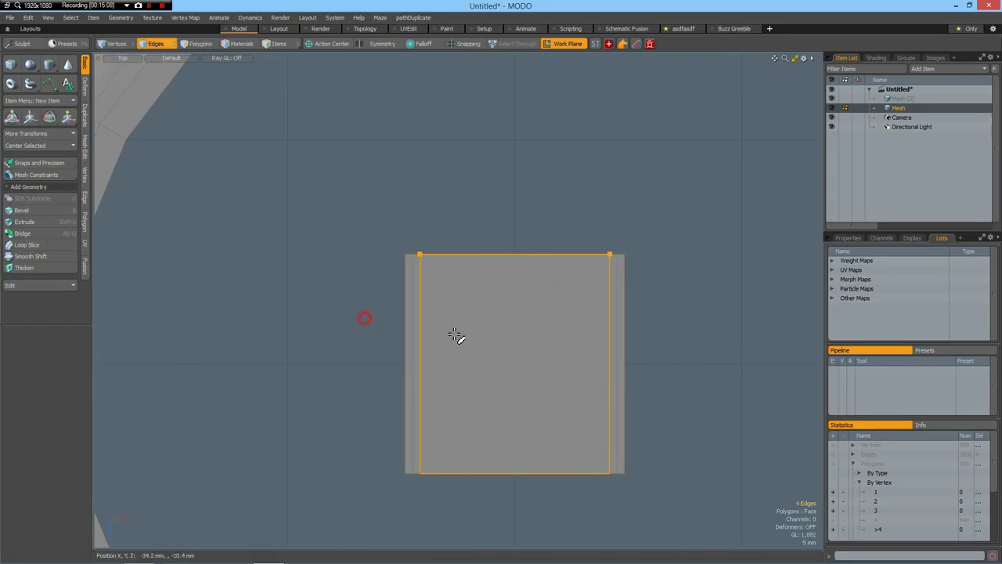
{"action": "key", "text": "alt+c"}
{"action": "left_click", "coordinate": [453, 333]}
{"action": "key", "text": "space"}
{"action": "left_click", "coordinate": [431, 345]}
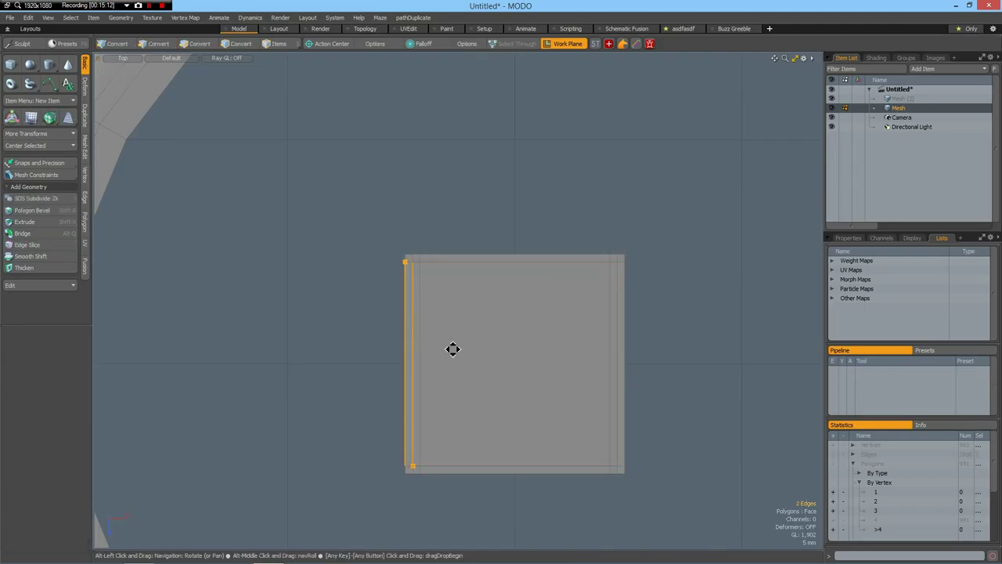
{"action": "key", "text": "alt+c"}
{"action": "left_click", "coordinate": [452, 346]}
{"action": "key", "text": "space"}
Select the square's outer border edge loop to check its edge count, and undo that selection.
{"action": "left_click", "coordinate": [480, 252]}
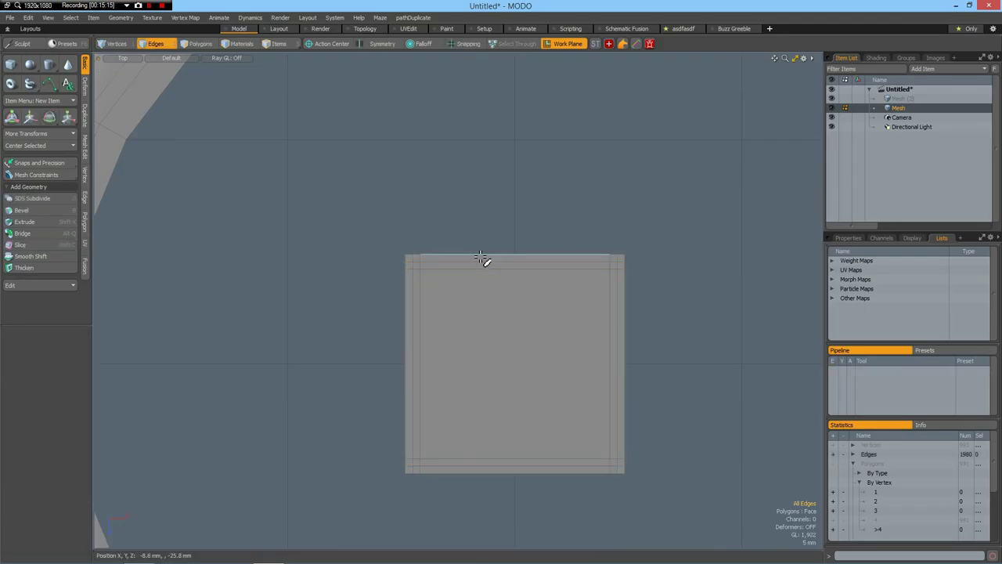
{"action": "double_click", "coordinate": [481, 257]}
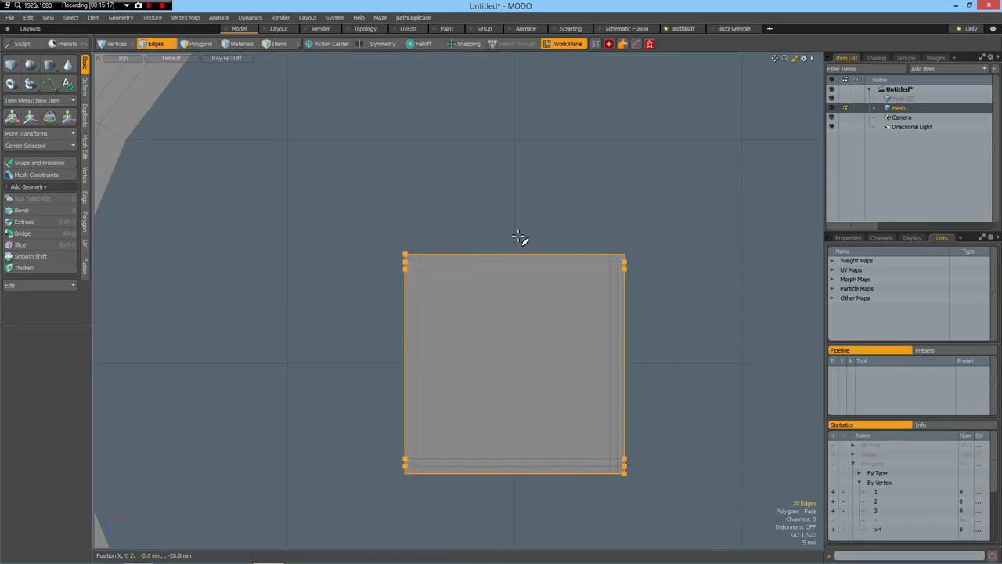
{"action": "key", "text": "ctrl+z"}
{"action": "key", "text": "ctrl+z"}
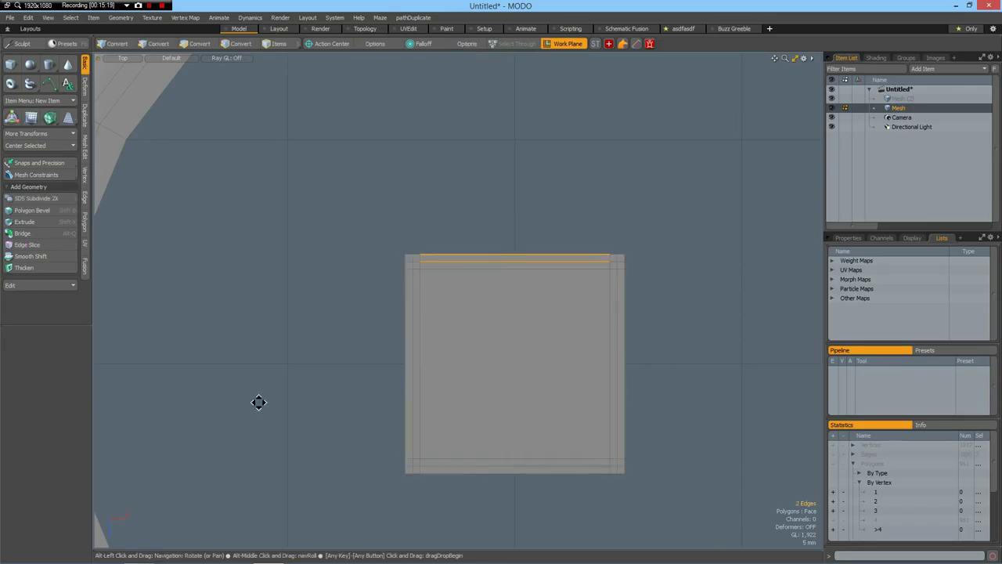
Loop Slice the square once through its middle in each direction.
{"action": "key", "text": "alt+c"}
{"action": "left_click", "coordinate": [220, 358]}
{"action": "key", "text": "q"}
{"action": "left_click_drag", "start_coordinate": [373, 372], "coordinate": [446, 375]}
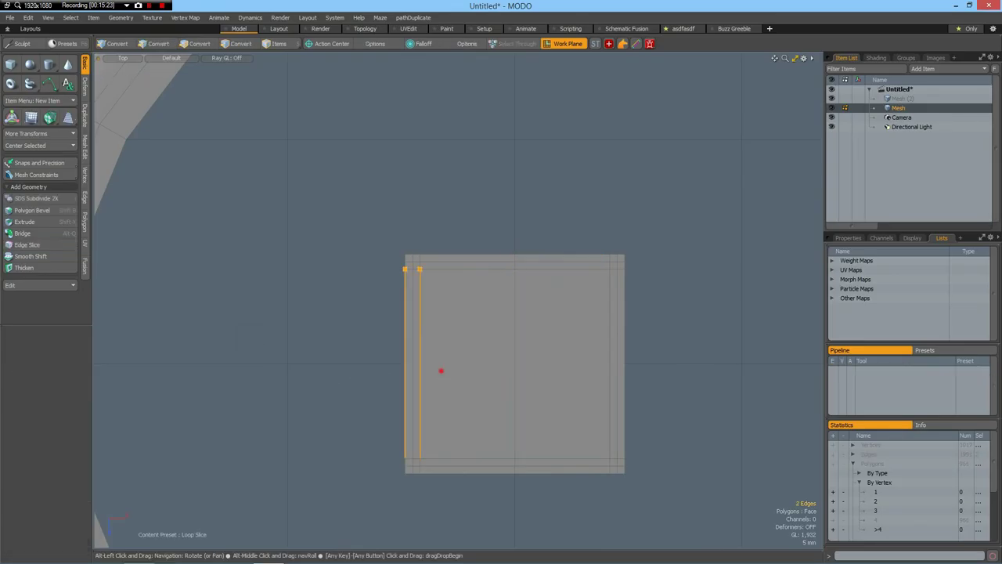
{"action": "key", "text": "alt+c"}
{"action": "left_click", "coordinate": [326, 373]}
{"action": "key", "text": "space"}
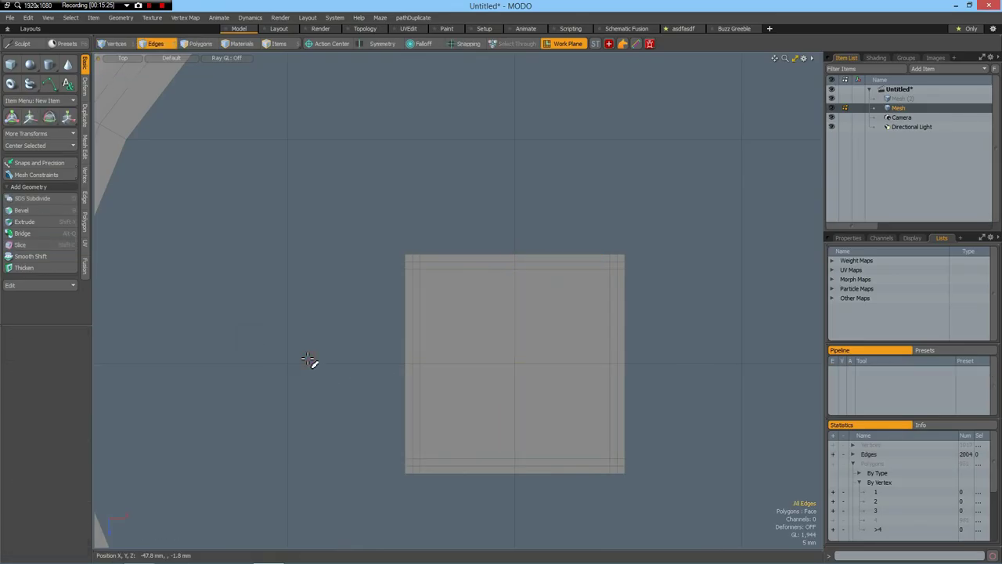
Select the square's outer border loop and the round opening's border loop, and bridge them with 1 segment.
{"action": "scroll", "coordinate": [317, 316], "scroll_direction": "down", "scroll_amount": 5}
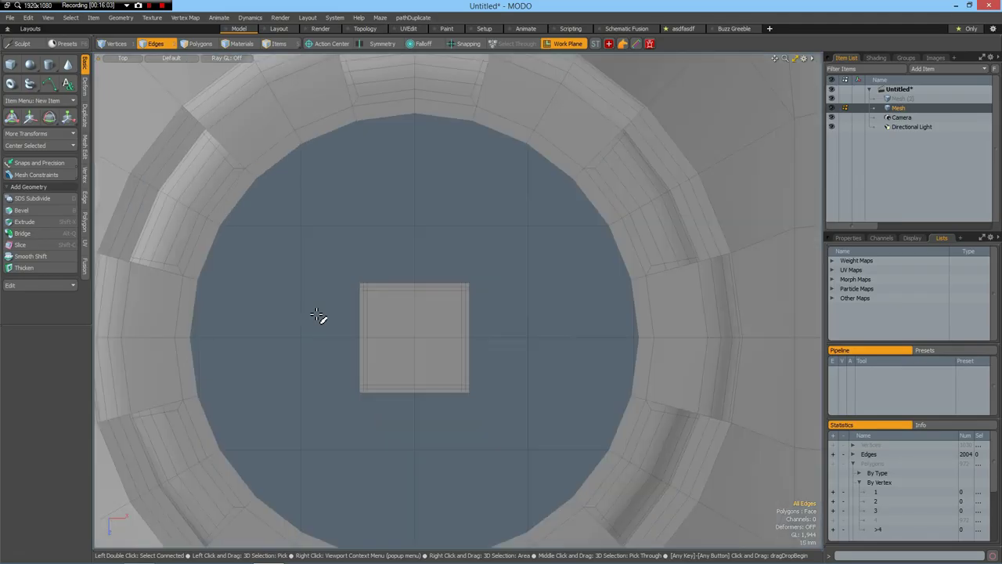
{"action": "double_click", "coordinate": [405, 285]}
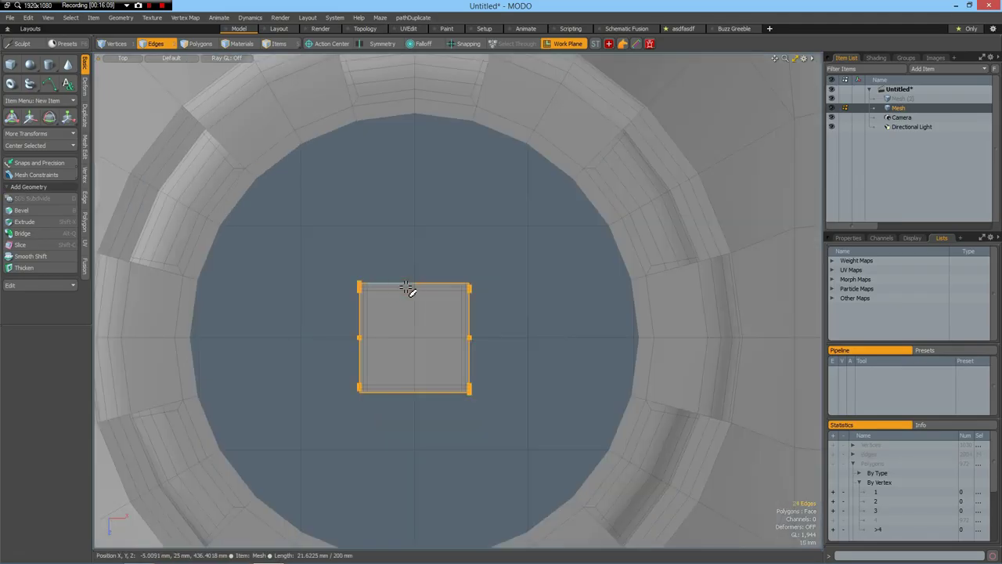
{"action": "double_click", "coordinate": [385, 133], "text": "shift"}
{"action": "key", "text": "alt+q"}
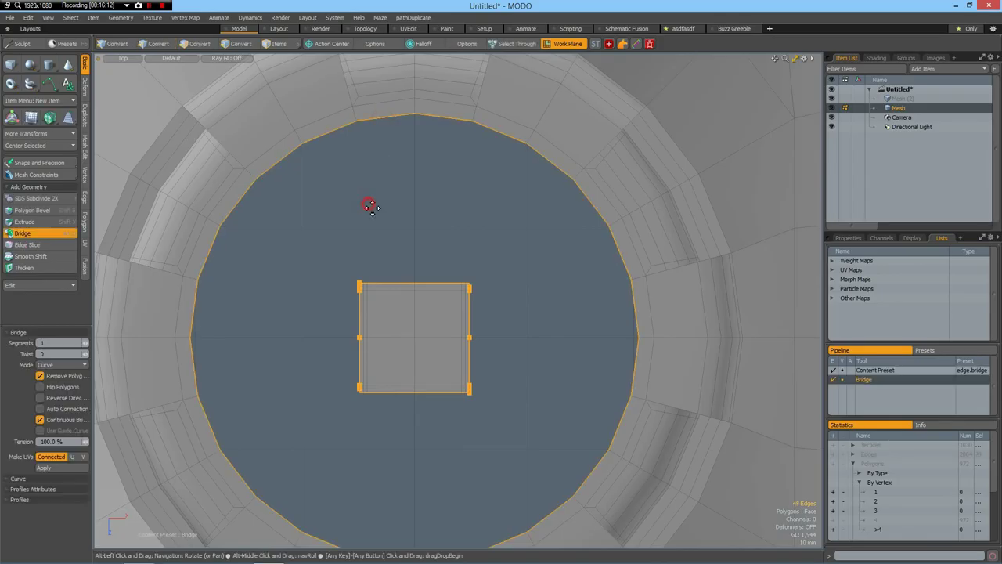
{"action": "left_click", "coordinate": [371, 207]}
{"action": "key", "text": "space"}
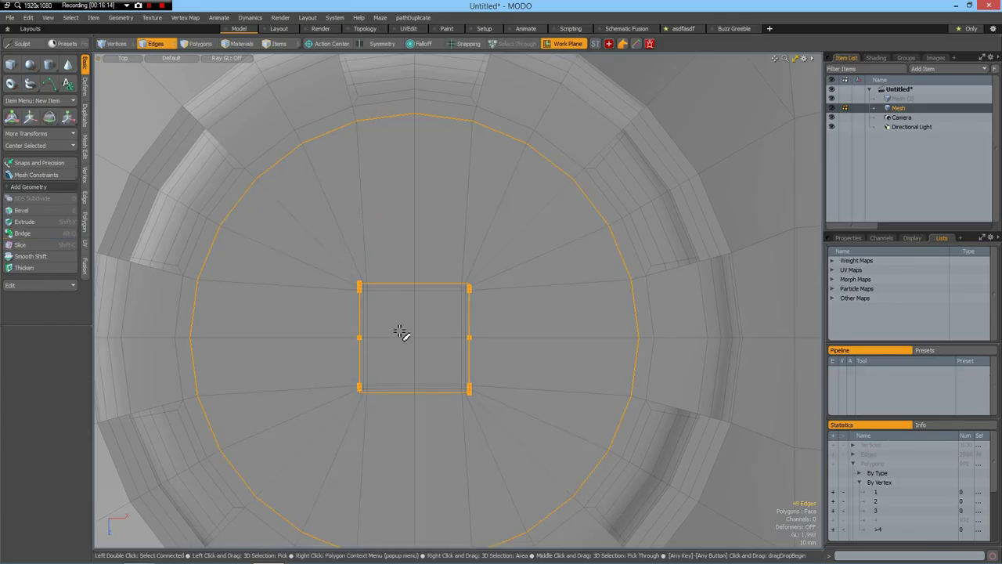
Select all the square's polygons at the centre of the cap and extrude them outward about 39.5 mm.
{"action": "key", "text": "3"}
{"action": "mouse_move", "coordinate": [398, 321]}
{"action": "left_mouse_down"}
{"action": "mouse_move", "coordinate": [402, 342]}
{"action": "mouse_move", "coordinate": [441, 327]}
{"action": "left_mouse_up"}
{"action": "key", "text": "shift+Up"}
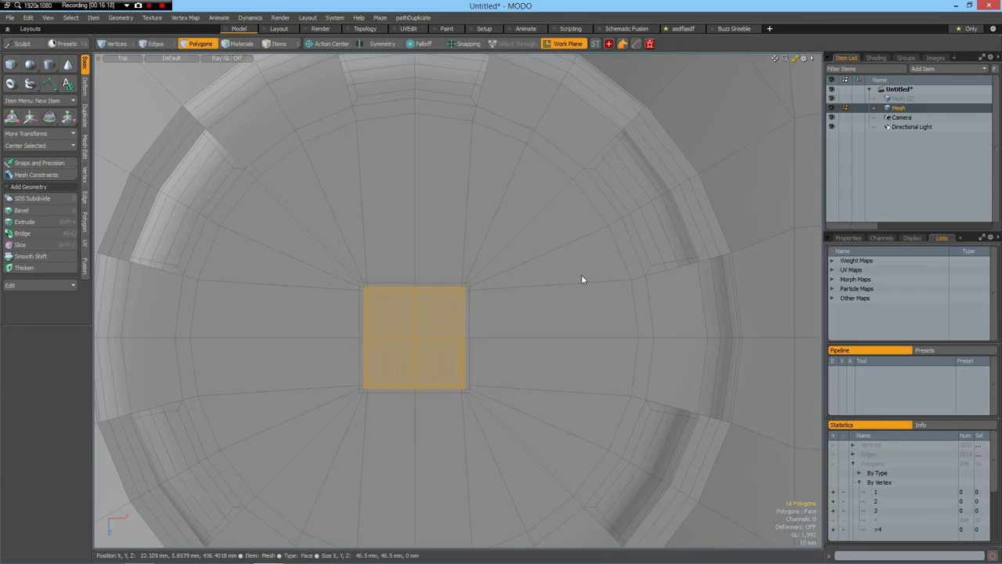
{"action": "key", "text": "ctrl+space"}
{"action": "left_click", "coordinate": [608, 260]}
{"action": "left_click_drag", "start_coordinate": [376, 336], "coordinate": [496, 353], "text": "alt"}
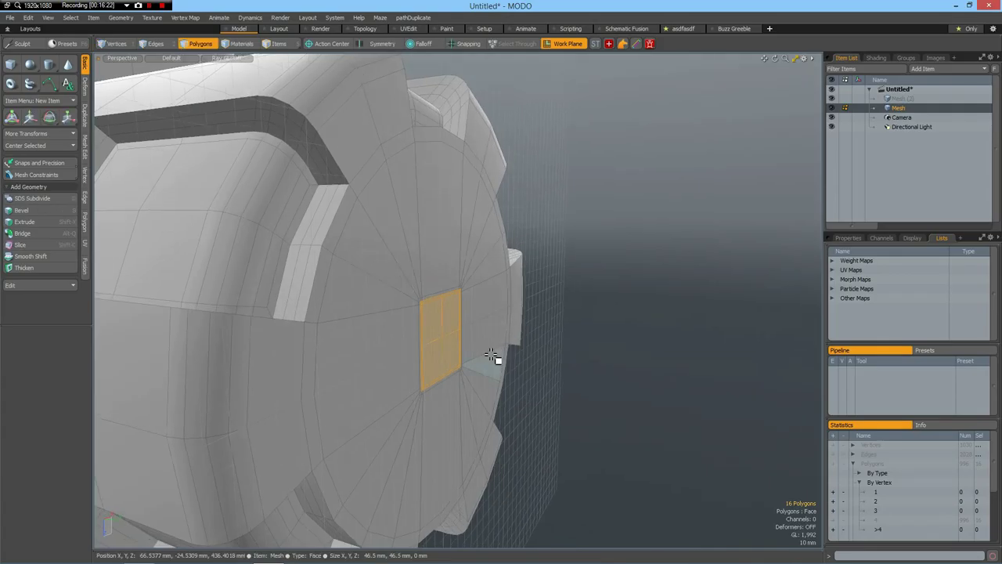
{"action": "key", "text": "ctrl"}
{"action": "key", "text": "shift+x"}
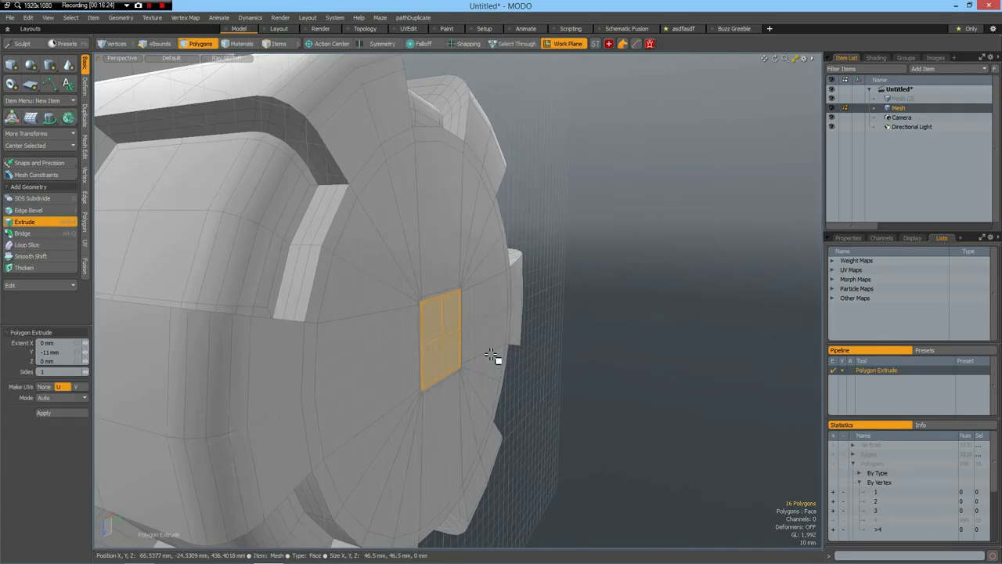
{"action": "left_click", "coordinate": [493, 345]}
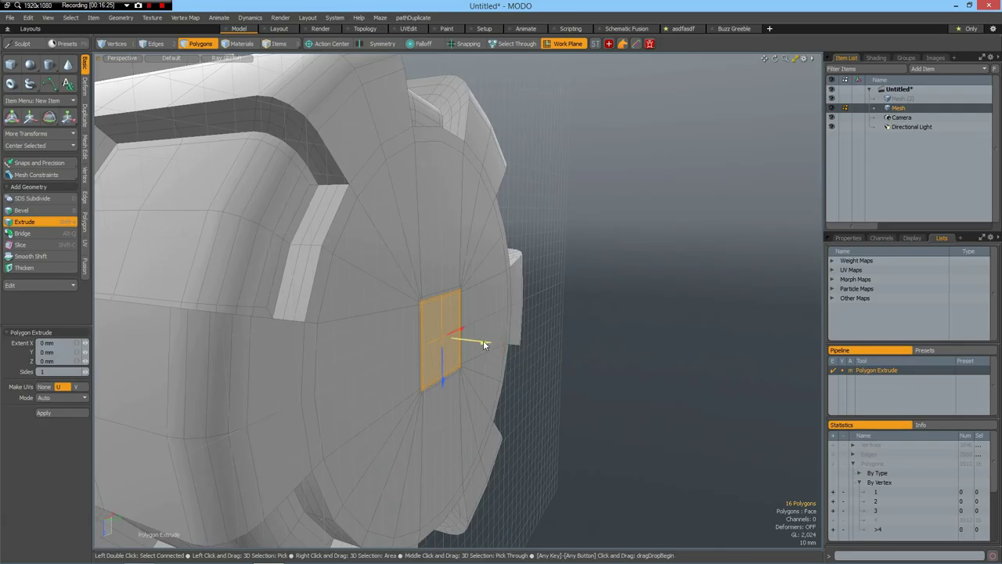
{"action": "left_click_drag", "start_coordinate": [484, 341], "coordinate": [559, 353]}
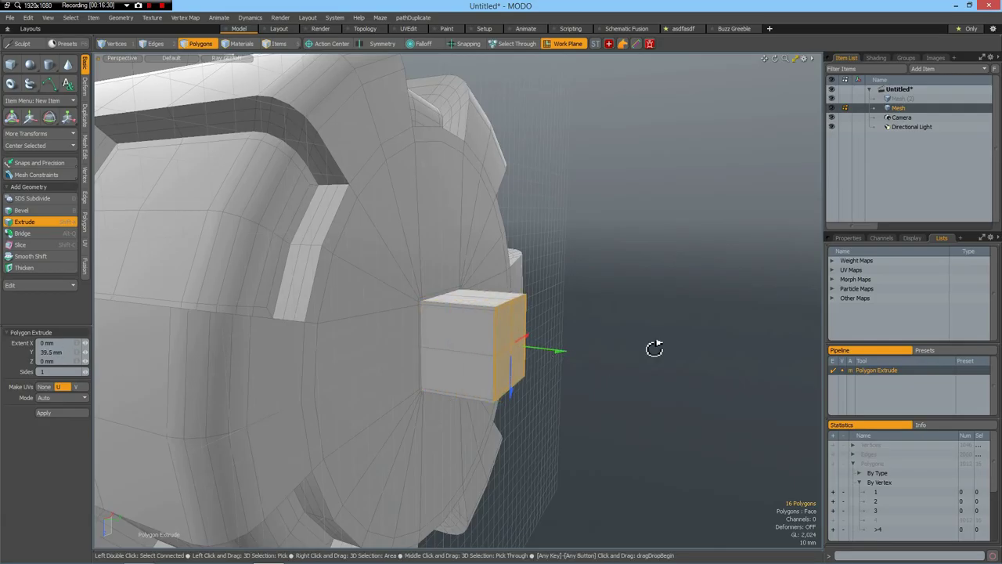
{"action": "left_click_drag", "start_coordinate": [656, 349], "coordinate": [678, 386], "text": "alt"}
{"action": "key", "text": "q"}
Loop Slice the nut's sides with 2 symmetrical slices at 2.5 %, close to its base and outer face.
{"action": "key", "text": "2"}
{"action": "left_click", "coordinate": [504, 354]}
{"action": "key", "text": "alt+c"}
{"action": "left_click", "coordinate": [504, 354]}
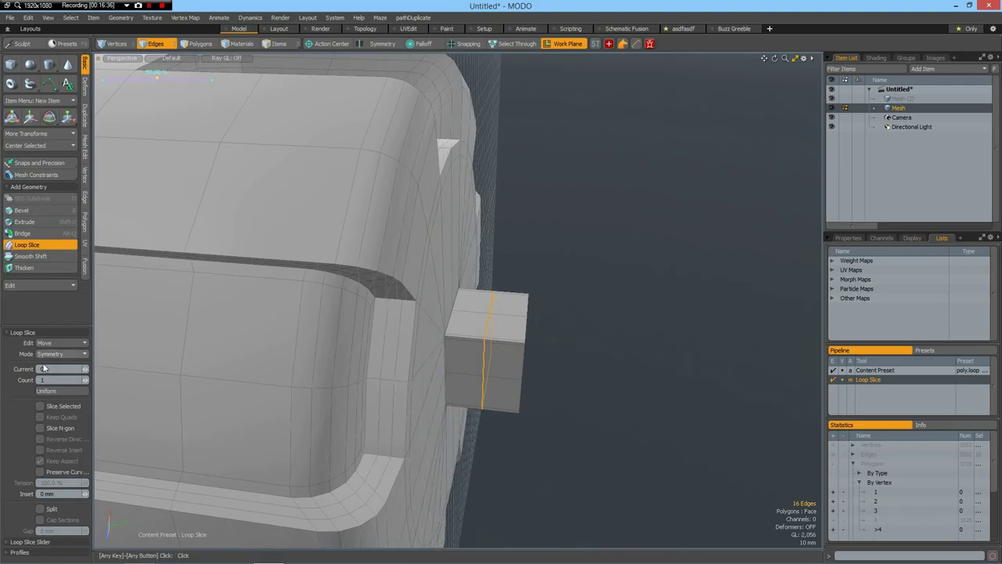
{"action": "left_click_drag", "start_coordinate": [33, 383], "coordinate": [38, 382]}
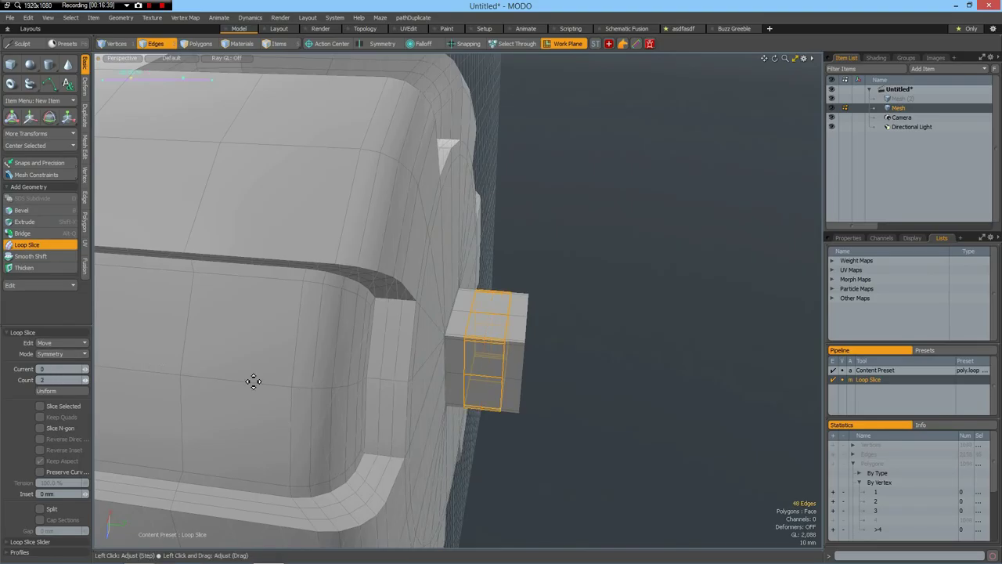
{"action": "left_click", "coordinate": [53, 353]}
{"action": "left_click", "coordinate": [52, 343]}
{"action": "scroll", "coordinate": [500, 354], "scroll_direction": "up", "scroll_amount": 3}
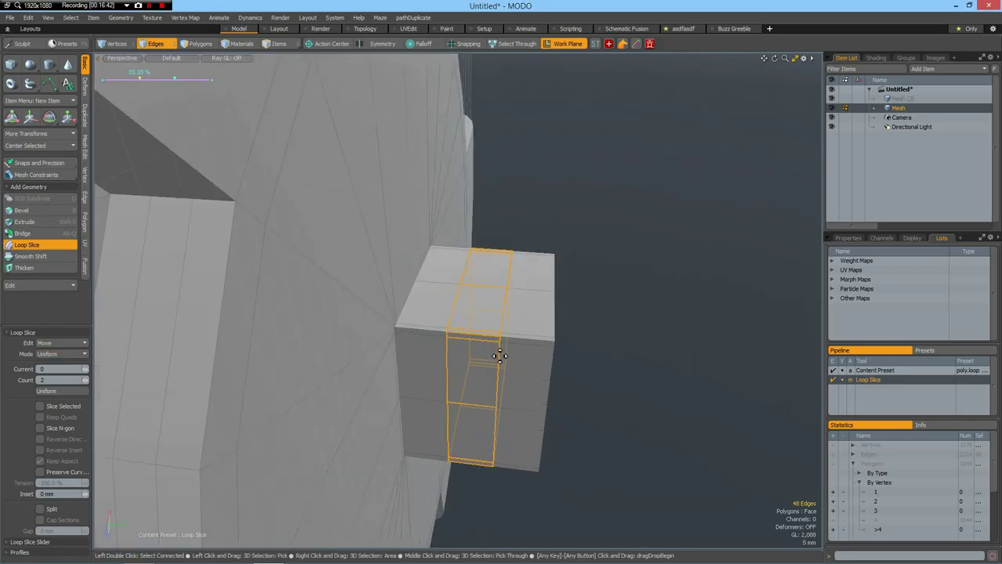
{"action": "left_click", "coordinate": [55, 357]}
{"action": "left_click", "coordinate": [52, 363]}
{"action": "mouse_move", "coordinate": [438, 394]}
{"action": "left_mouse_down"}
{"action": "mouse_move", "coordinate": [470, 395]}
{"action": "mouse_move", "coordinate": [444, 397]}
{"action": "left_mouse_up"}
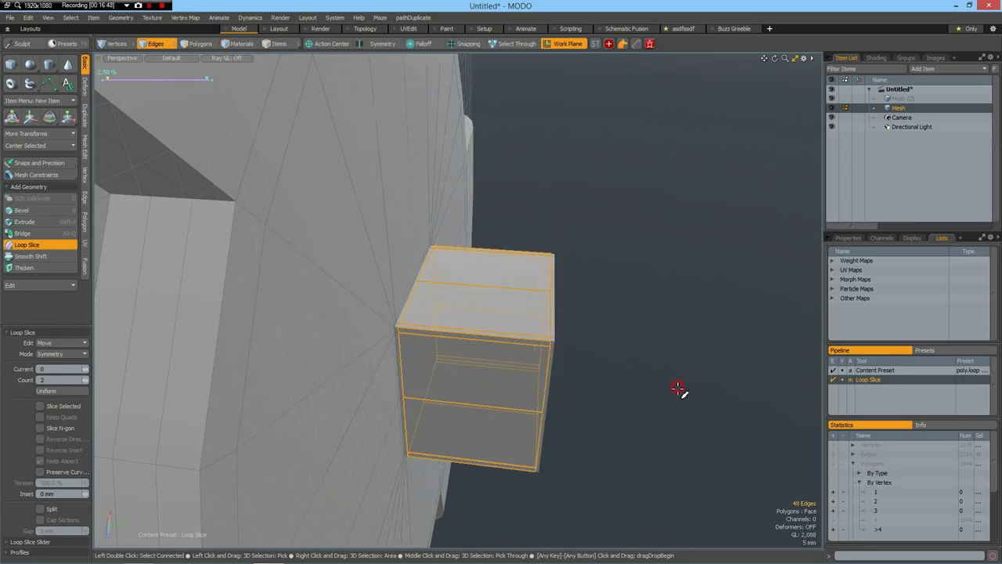
{"action": "key", "text": "Escape"}
{"action": "key", "text": "Escape"}
Preview the cap and nut with subdivision smoothing, and return to the faceted mesh.
{"action": "key", "text": "Tab"}
{"action": "scroll", "coordinate": [654, 345], "scroll_direction": "down", "scroll_amount": 3}
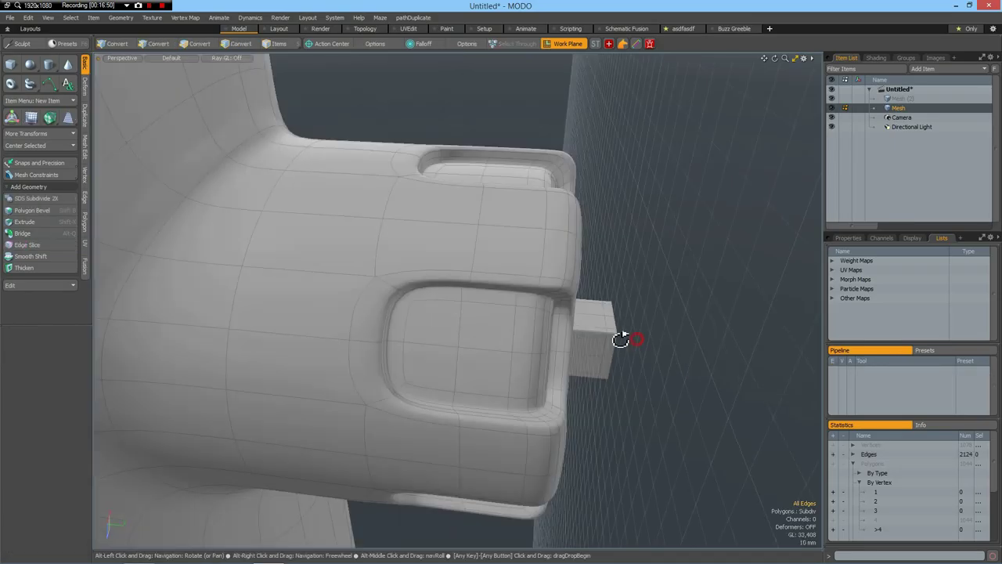
{"action": "left_click_drag", "start_coordinate": [620, 339], "coordinate": [540, 305], "text": "alt"}
{"action": "key", "text": "Tab"}
{"action": "scroll", "coordinate": [458, 291], "scroll_direction": "up", "scroll_amount": 3}
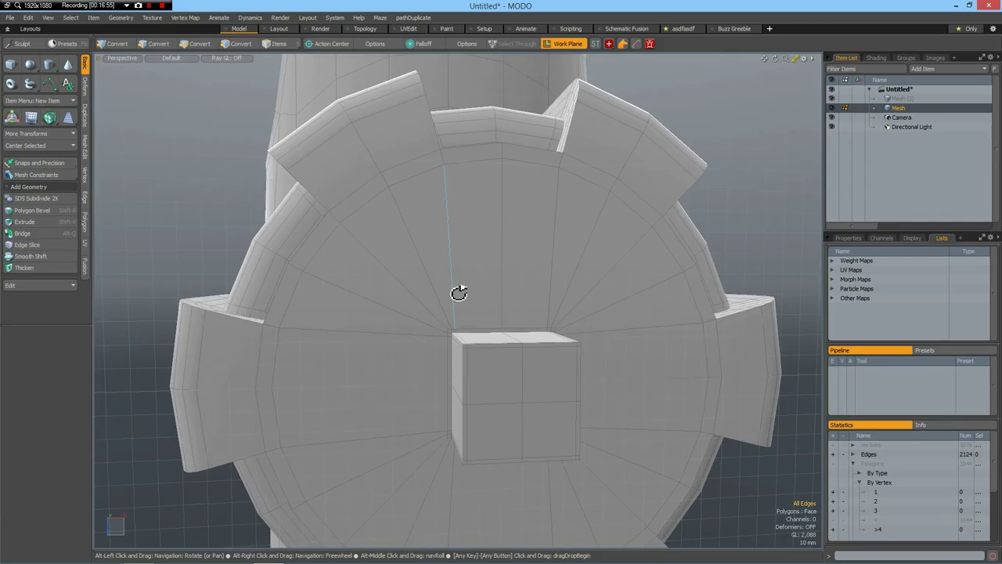
Add an edge loop on the cap face between its rim and the square nut, at about 52.6 %.
{"action": "key", "text": "alt+l"}
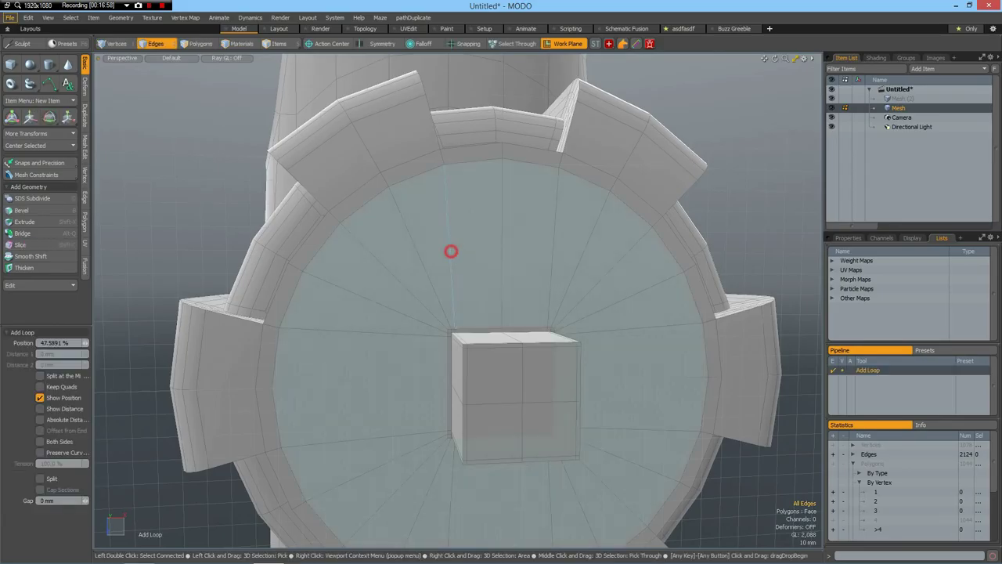
{"action": "left_click", "coordinate": [451, 250]}
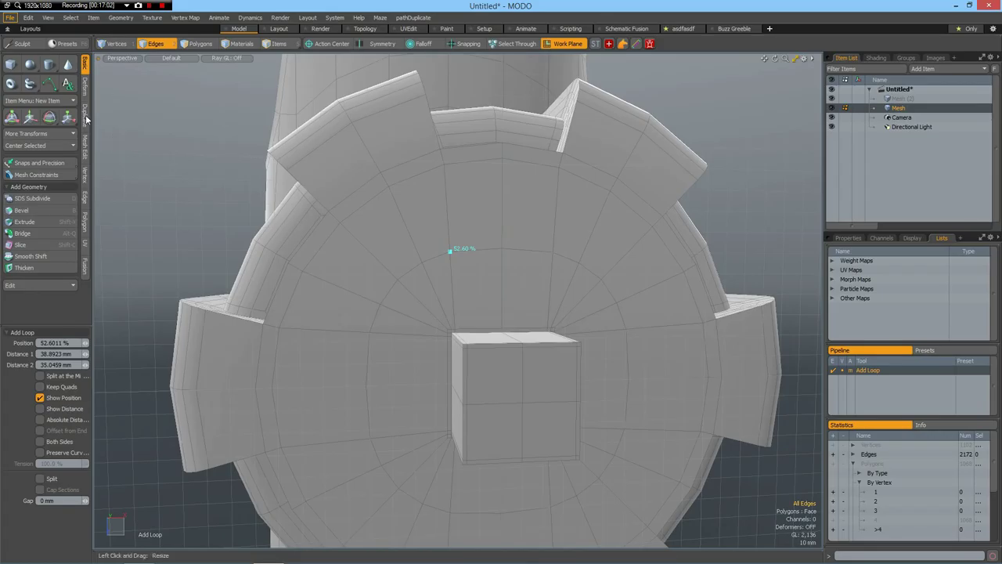
{"action": "key", "text": "space"}
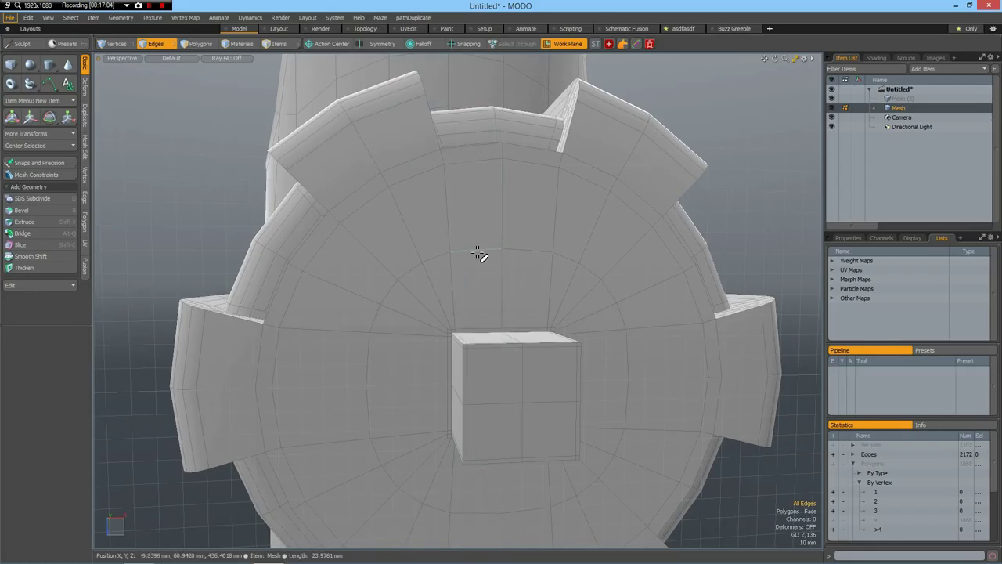
Select the new loop around the nut and Radial Align it into a circle.
{"action": "double_click", "coordinate": [476, 250]}
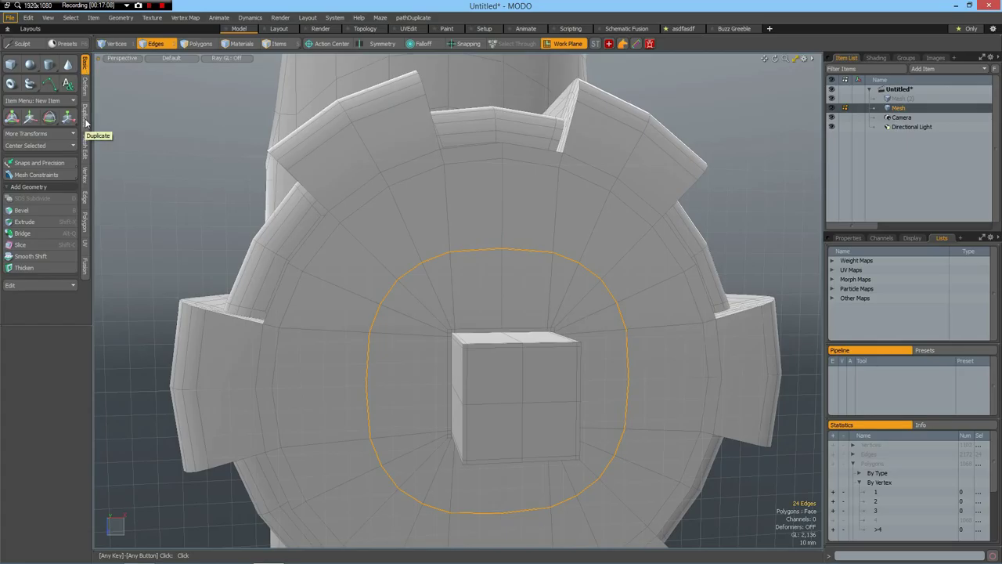
{"action": "left_click", "coordinate": [86, 89]}
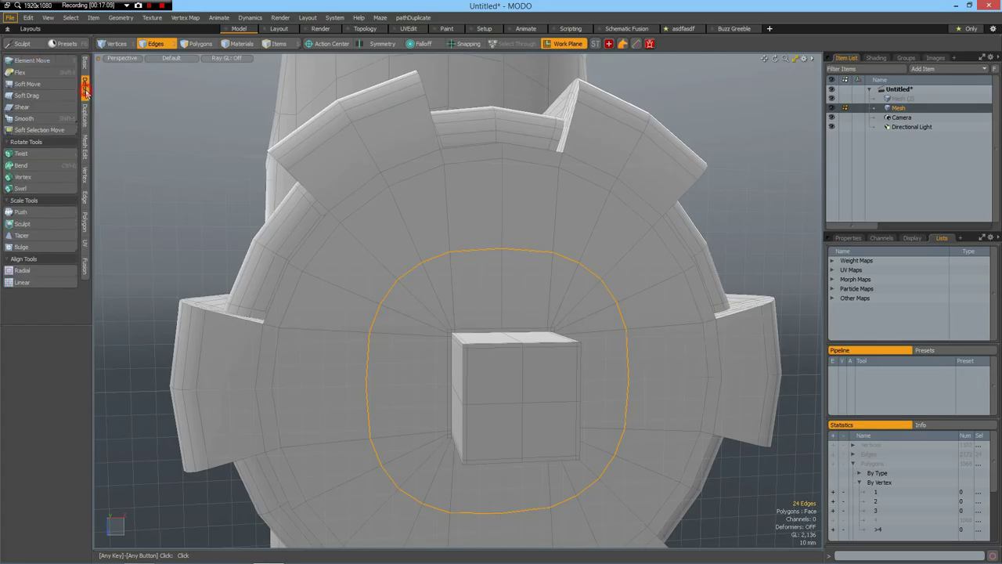
{"action": "left_click", "coordinate": [41, 271]}
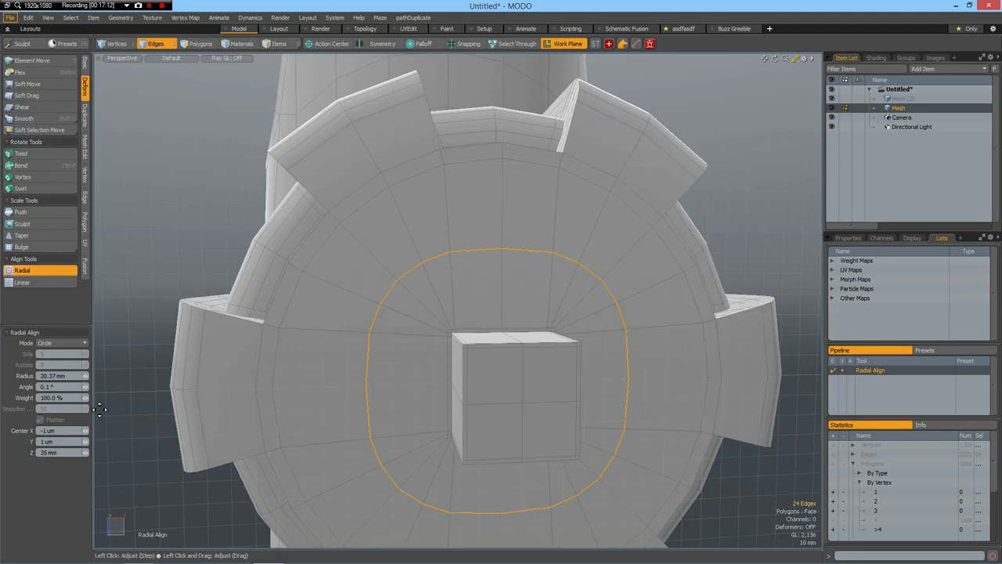
{"action": "left_click", "coordinate": [188, 210]}
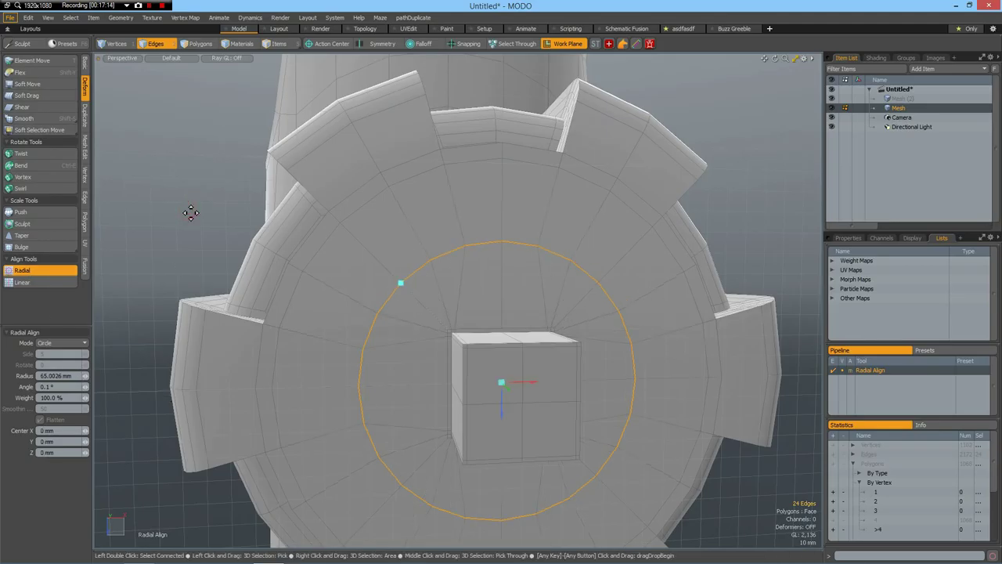
Edge Bevel the circular loop by a narrow inset with Round Level 2 and the Round edge shape.
{"action": "left_click_drag", "start_coordinate": [391, 329], "coordinate": [410, 333], "text": "alt"}
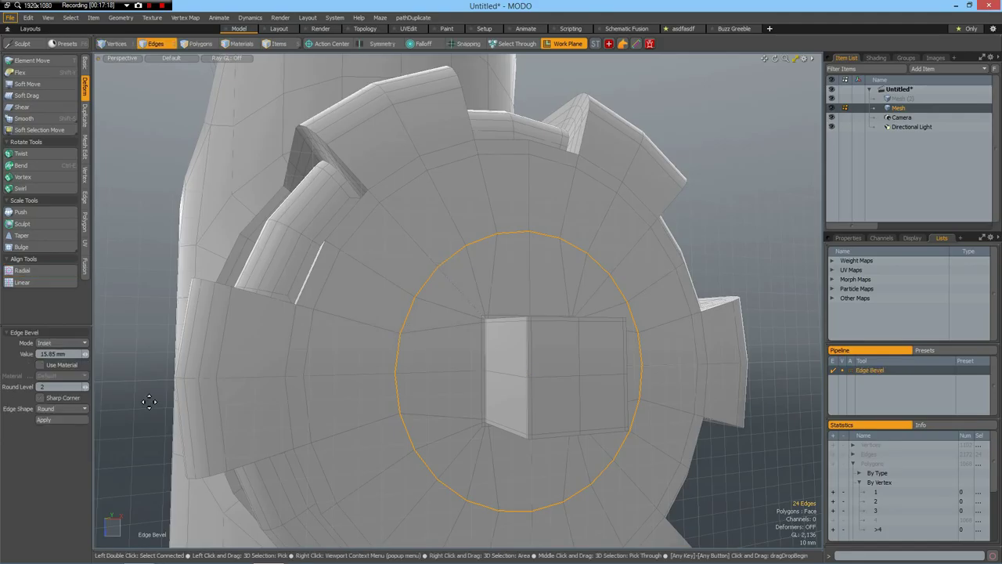
{"action": "scroll", "coordinate": [415, 313], "scroll_direction": "up", "scroll_amount": 3}
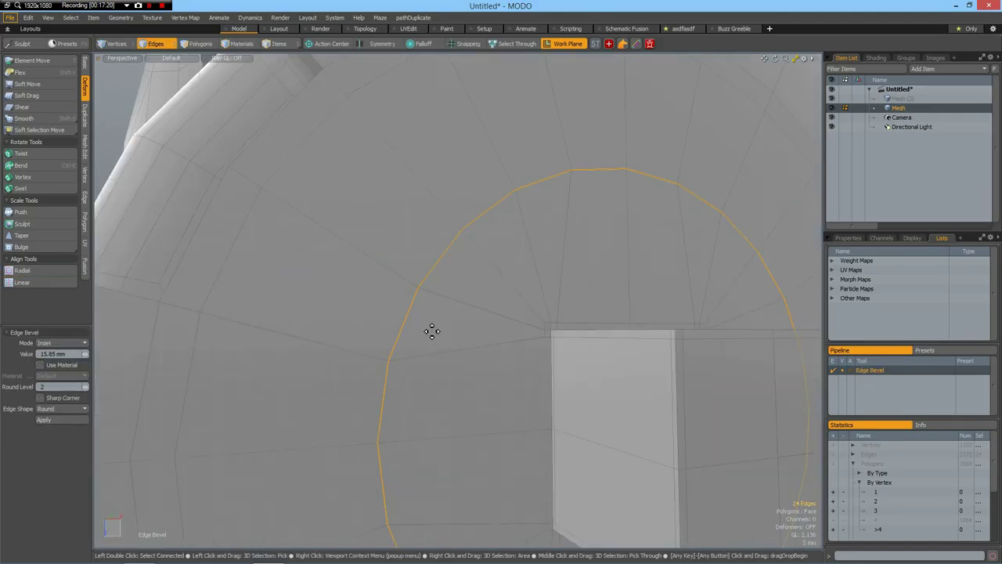
{"action": "left_click_drag", "start_coordinate": [404, 304], "coordinate": [405, 298]}
{"action": "key", "text": "space"}
Select the middle loop of the bevelled ring and move it slightly into the cap to form a thin groove.
{"action": "double_click", "coordinate": [420, 287]}
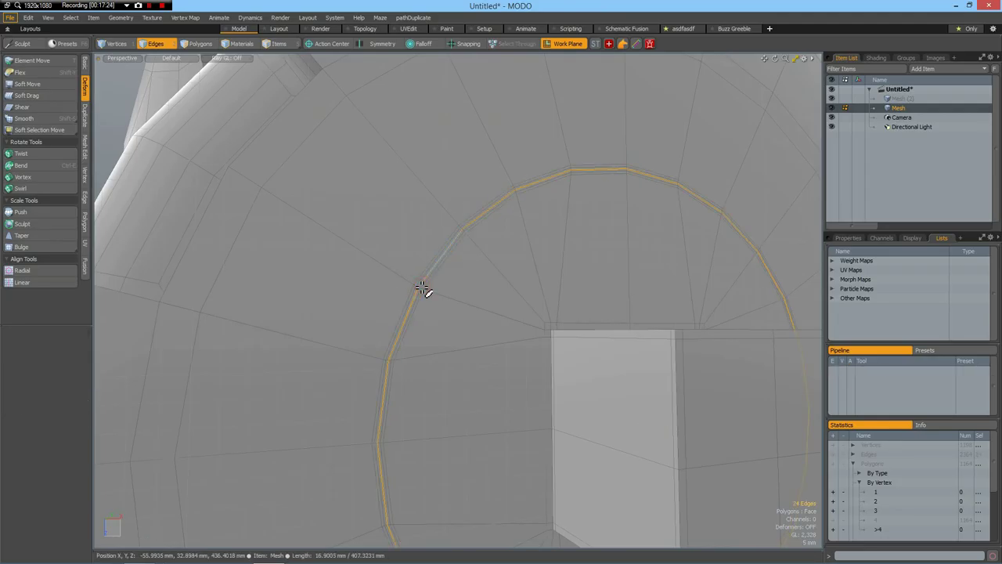
{"action": "scroll", "coordinate": [420, 286], "scroll_direction": "down", "scroll_amount": 4}
{"action": "left_click_drag", "start_coordinate": [445, 336], "coordinate": [371, 346], "text": "alt"}
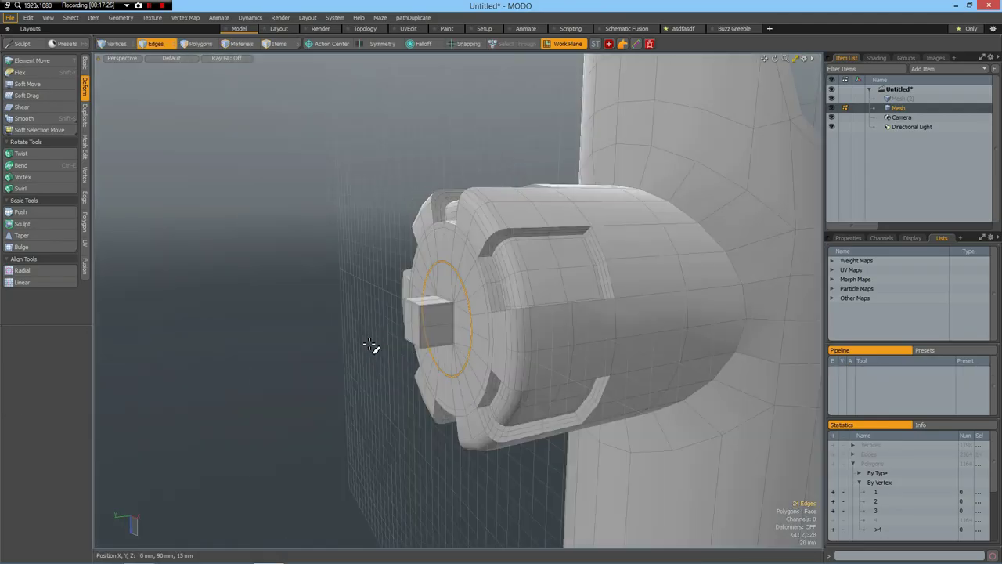
{"action": "key", "text": "w"}
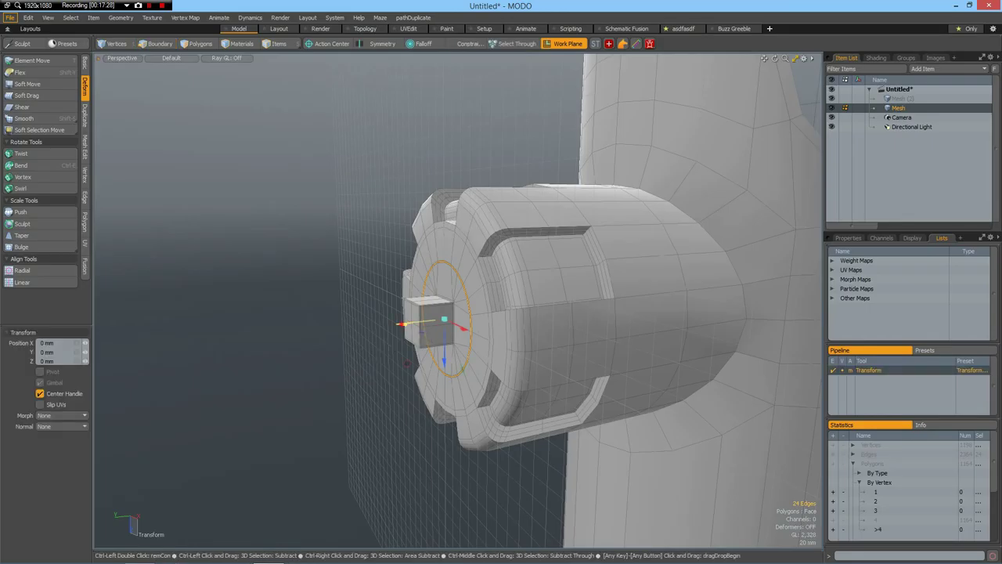
{"action": "key", "text": "Escape"}
{"action": "key", "text": "Escape"}
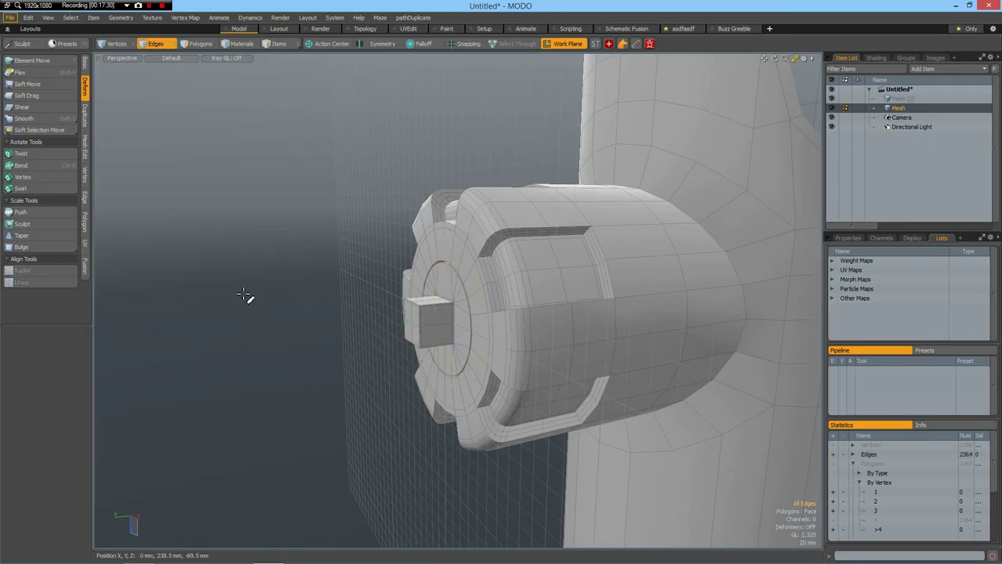
Check the groove with subdivision smoothing, return to the faceted mesh, and turn off the work plane display.
{"action": "key", "text": "Tab"}
{"action": "left_click_drag", "start_coordinate": [396, 336], "coordinate": [561, 351], "text": "alt"}
{"action": "key", "text": "Tab"}
{"action": "left_click", "coordinate": [567, 45]}
{"action": "left_click", "coordinate": [568, 50]}
Loop Slice the pipe section behind the cap with 2 symmetrical slices at 40 %, and move that narrow band toward the cap.
{"action": "left_click_drag", "start_coordinate": [322, 280], "coordinate": [347, 271], "text": "alt"}
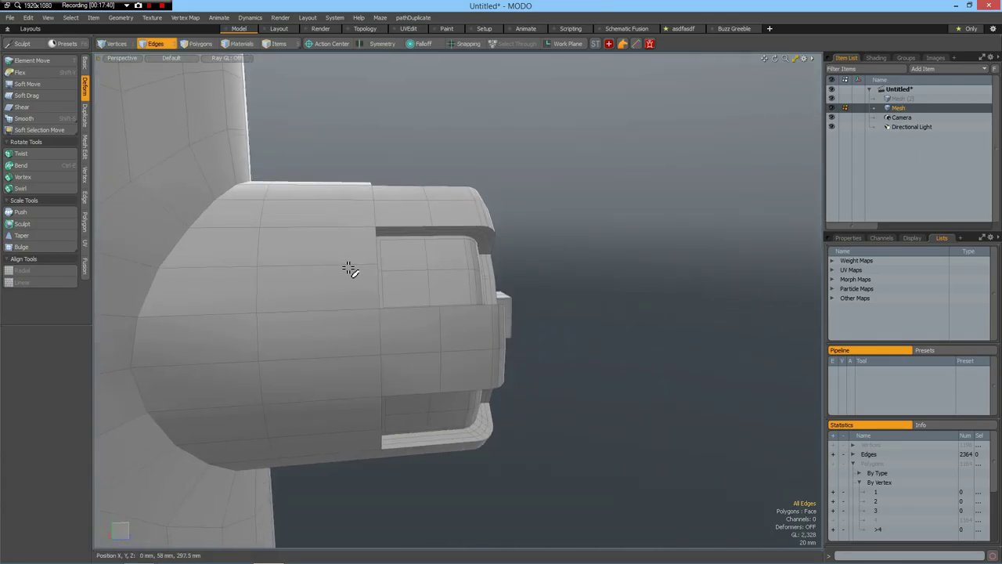
{"action": "left_click", "coordinate": [347, 274]}
{"action": "key", "text": "alt+c"}
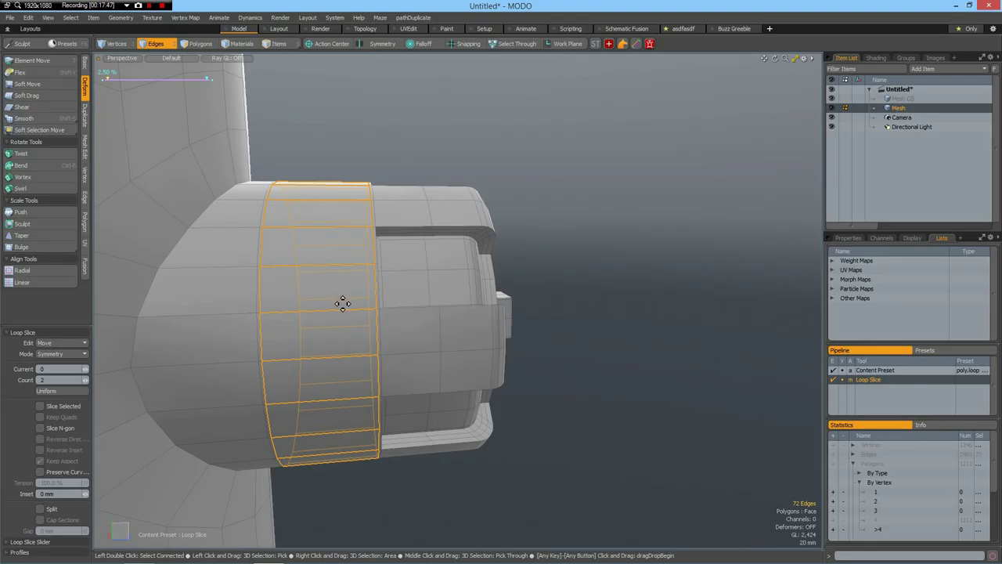
{"action": "left_click_drag", "start_coordinate": [338, 299], "coordinate": [385, 299]}
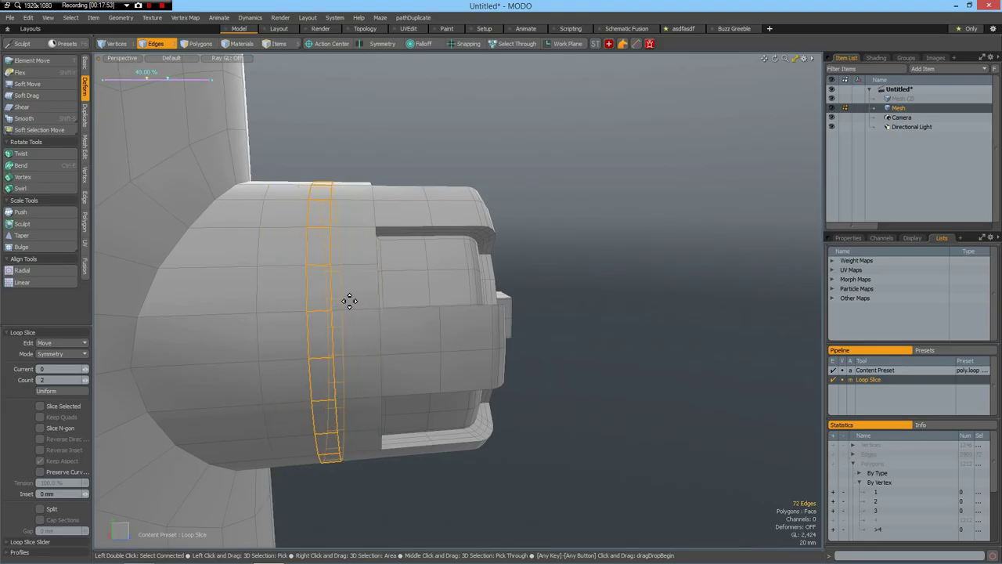
{"action": "key", "text": "y"}
{"action": "left_click_drag", "start_coordinate": [363, 319], "coordinate": [398, 317]}
Bevel the narrow band's polygons outward as one group to raise a collar around the pipe.
{"action": "key", "text": "3"}
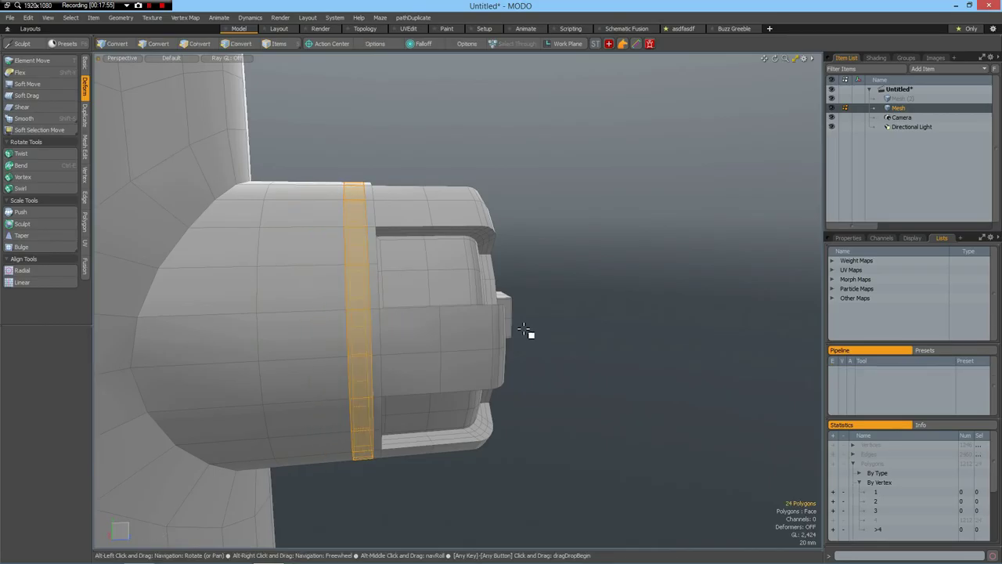
{"action": "key", "text": "ctrl+space"}
{"action": "left_click", "coordinate": [646, 261]}
{"action": "left_click_drag", "start_coordinate": [579, 287], "coordinate": [535, 325], "text": "alt"}
{"action": "key", "text": "b"}
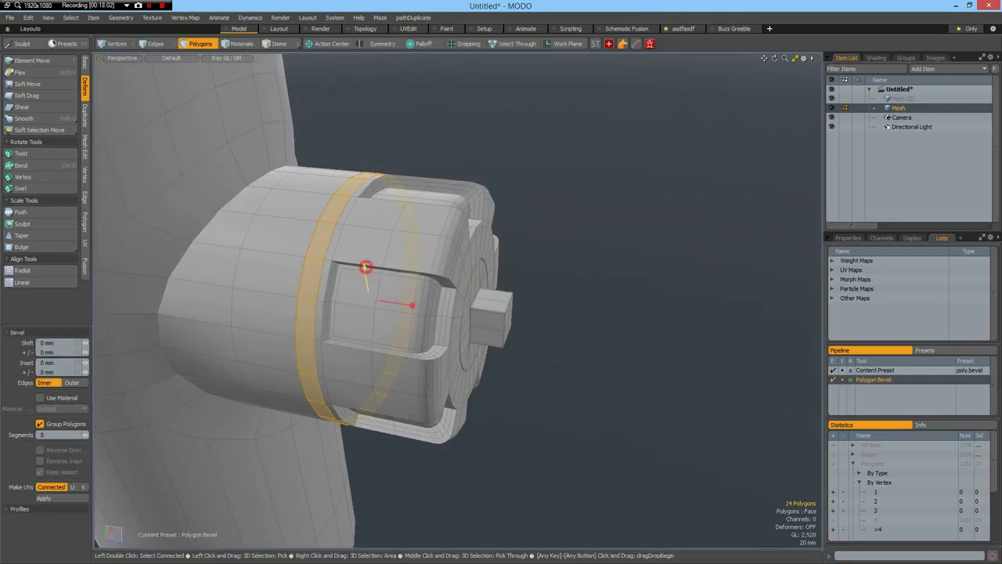
{"action": "left_click_drag", "start_coordinate": [366, 266], "coordinate": [392, 298]}
{"action": "key", "text": "q"}
{"action": "left_click", "coordinate": [626, 286]}
Select the collar's four corner edge loops and Edge Bevel them by a narrow inset with the Square edge shape.
{"action": "scroll", "coordinate": [396, 298], "scroll_direction": "up", "scroll_amount": 5}
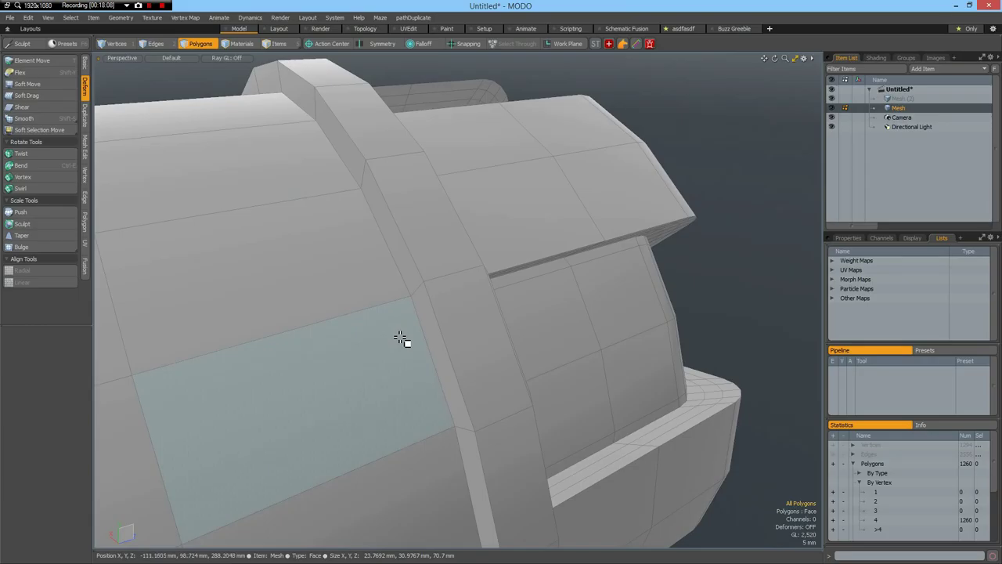
{"action": "key", "text": "2"}
{"action": "left_click", "coordinate": [423, 342]}
{"action": "left_click", "coordinate": [447, 351], "text": "shift"}
{"action": "key", "text": "Up"}
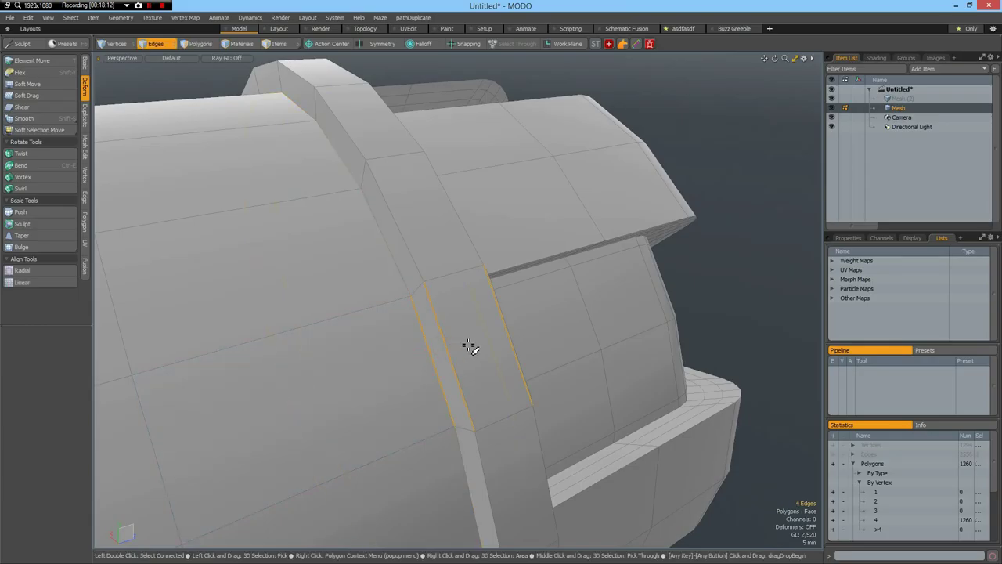
{"action": "key", "text": "l"}
{"action": "key", "text": "b"}
{"action": "left_click", "coordinate": [53, 408]}
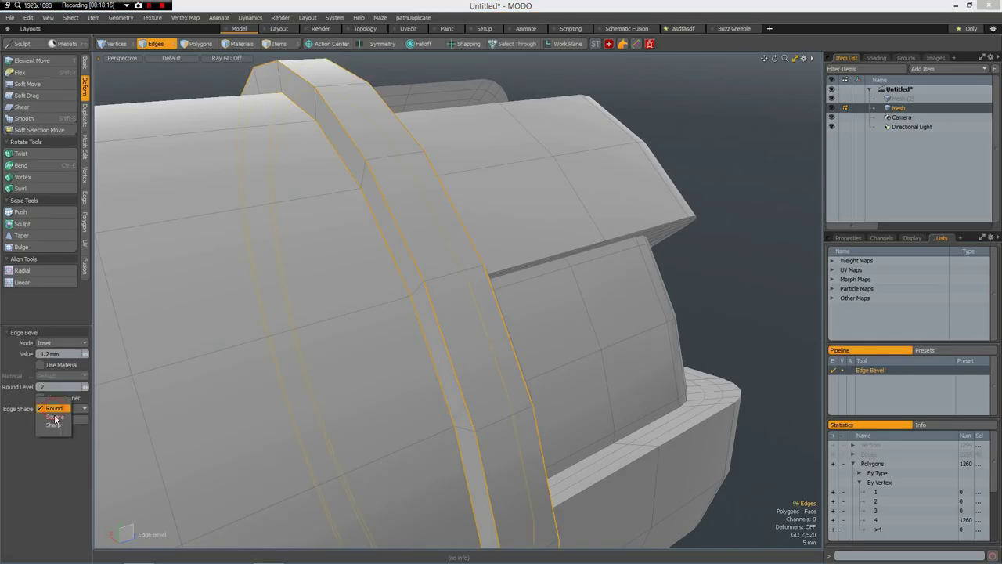
{"action": "left_click", "coordinate": [54, 417]}
{"action": "scroll", "coordinate": [446, 304], "scroll_direction": "up", "scroll_amount": 5}
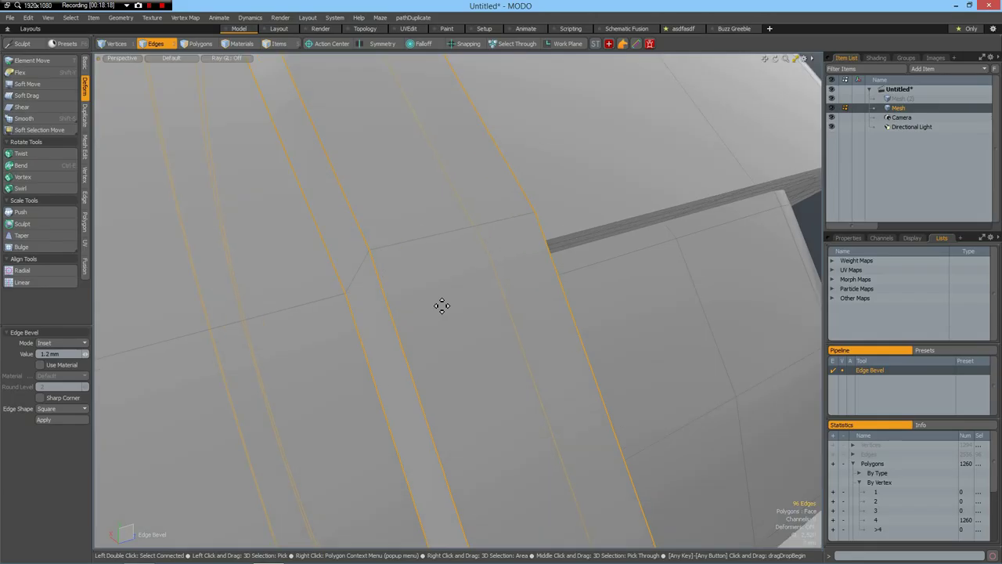
{"action": "left_click", "coordinate": [438, 302]}
{"action": "left_click_drag", "start_coordinate": [438, 302], "coordinate": [456, 301]}
{"action": "key", "text": "space"}
{"action": "scroll", "coordinate": [439, 302], "scroll_direction": "down", "scroll_amount": 4}
{"action": "scroll", "coordinate": [438, 301], "scroll_direction": "down", "scroll_amount": 5}
{"action": "left_click", "coordinate": [713, 219]}
Inspect the collar and cap with subdivision smoothing from several angles.
{"action": "left_click_drag", "start_coordinate": [679, 230], "coordinate": [604, 256], "text": "alt"}
{"action": "key", "text": "Tab"}
{"action": "left_click_drag", "start_coordinate": [516, 320], "coordinate": [507, 268], "text": "alt"}
{"action": "scroll", "coordinate": [548, 274], "scroll_direction": "down", "scroll_amount": 5}
{"action": "left_click_drag", "start_coordinate": [568, 279], "coordinate": [493, 293], "text": "alt"}
Add an edge loop around the pipe between the raised collar and the hydrant body.
{"action": "scroll", "coordinate": [477, 288], "scroll_direction": "up", "scroll_amount": 4}
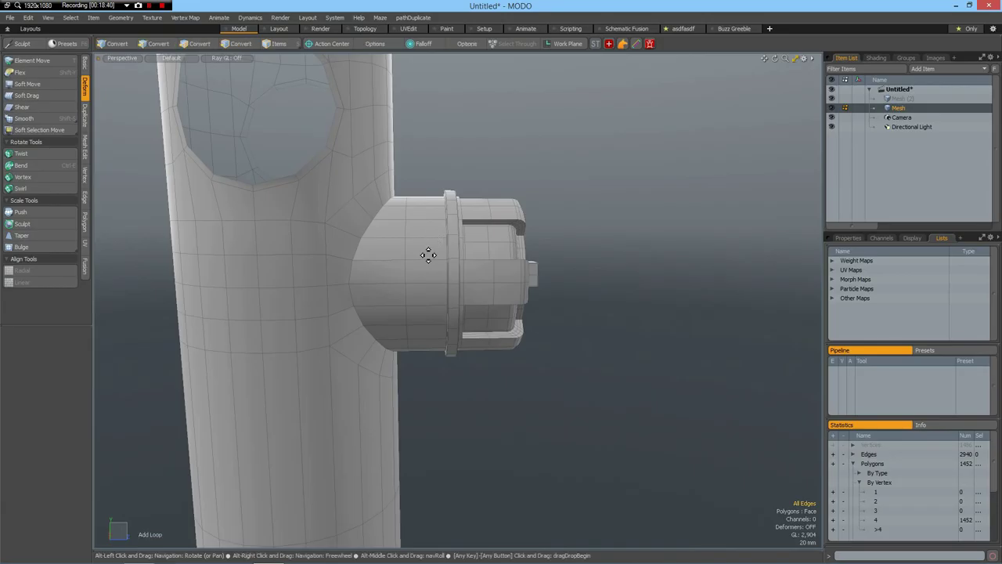
{"action": "key", "text": "alt+l"}
{"action": "left_click", "coordinate": [423, 259]}
{"action": "key", "text": "space"}
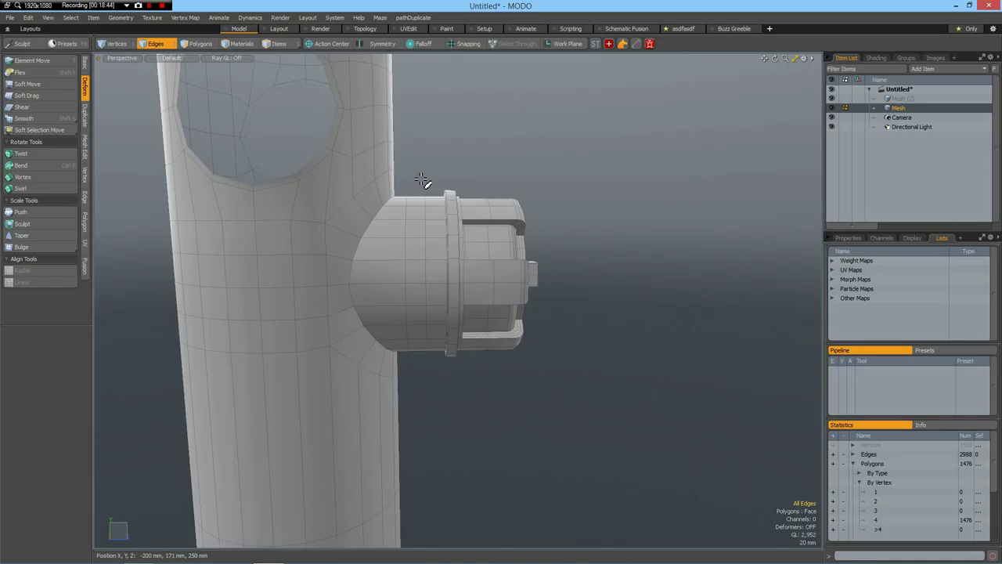
Select the cap, collar and adjoining pipe band's polygons, duplicate them and move the copy out in front of the pipe.
{"action": "key", "text": "3"}
{"action": "left_click_drag", "start_coordinate": [423, 165], "coordinate": [701, 509]}
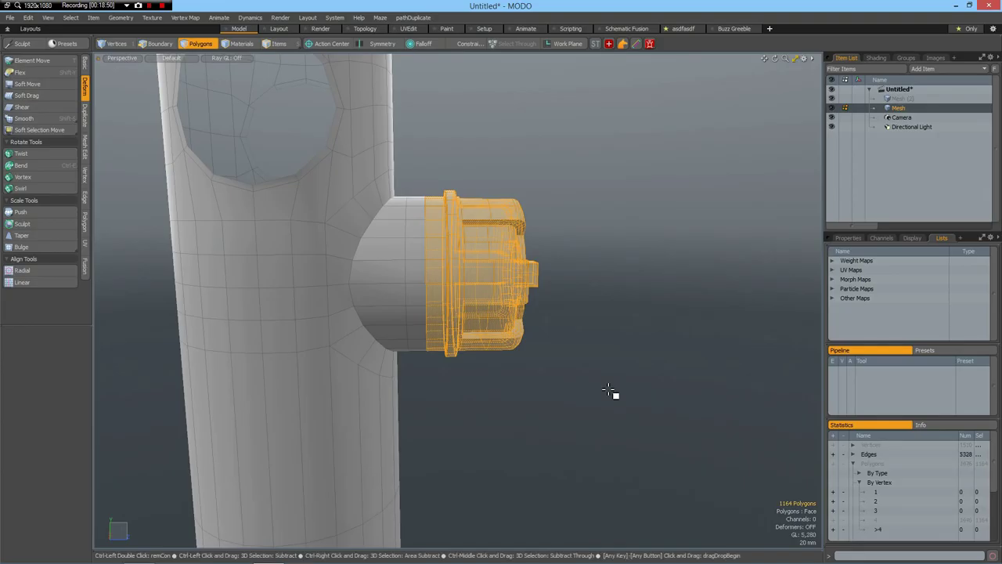
{"action": "key", "text": "y"}
{"action": "left_click_drag", "start_coordinate": [506, 274], "coordinate": [576, 307]}
{"action": "key", "text": "space"}
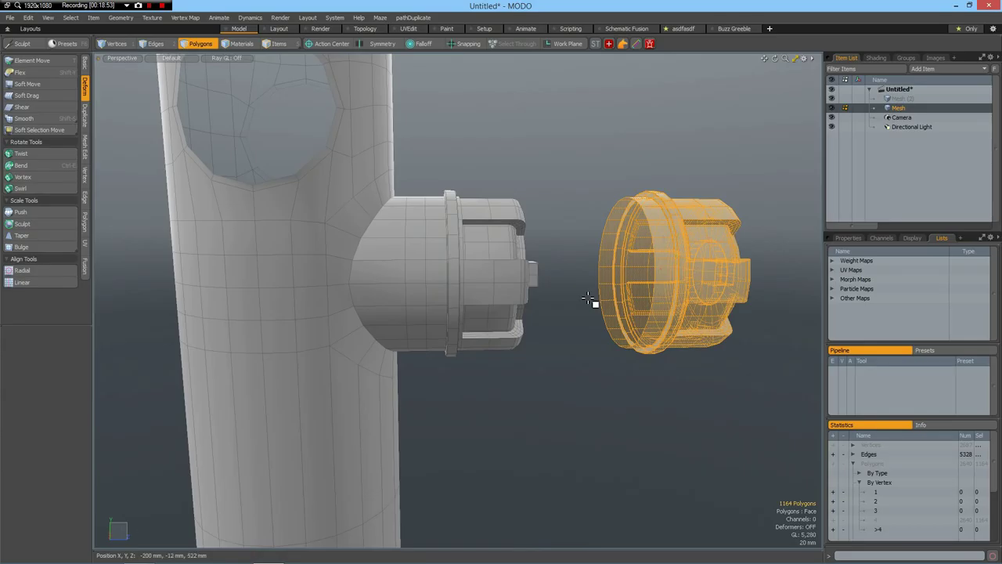
Close the open back end of the duplicated cap by filling its border edge loop with a polygon.
{"action": "key", "text": "2"}
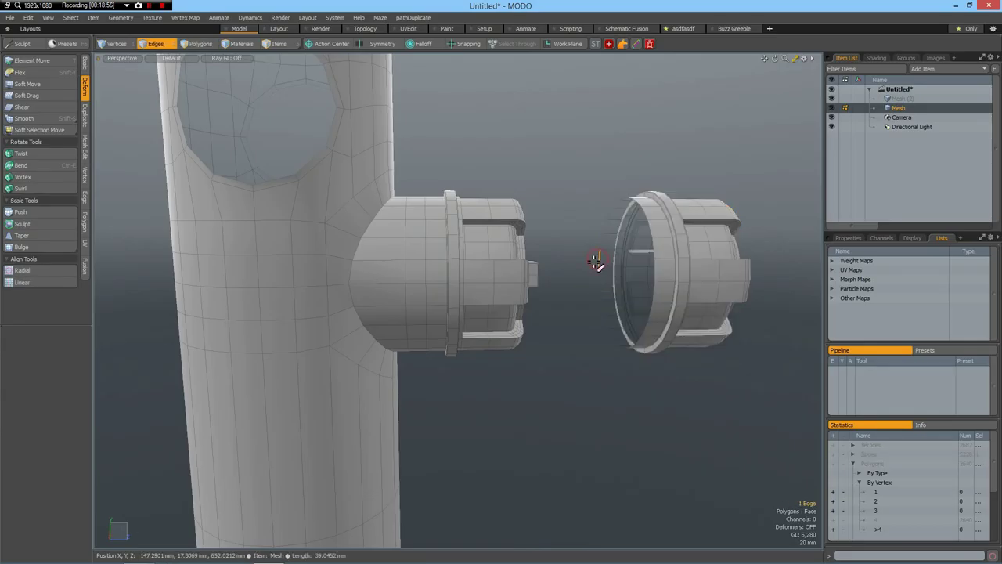
{"action": "double_click", "coordinate": [600, 262]}
{"action": "key", "text": "p"}
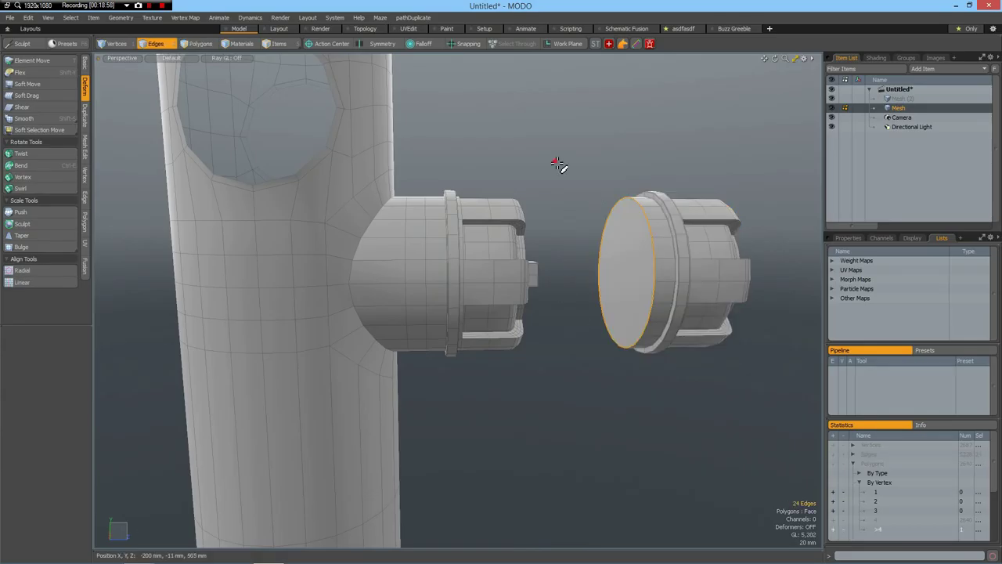
{"action": "left_click", "coordinate": [570, 166]}
{"action": "scroll", "coordinate": [575, 183], "scroll_direction": "down", "scroll_amount": 5}
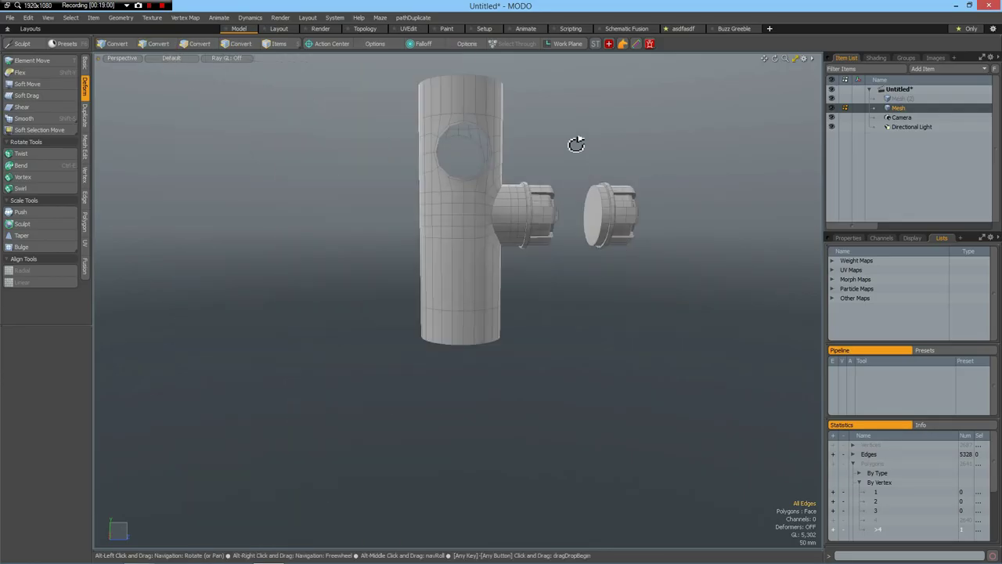
Select the border loop of the hydrant body's side hole and Edge Extend it about 139 mm outward along X.
{"action": "left_click_drag", "start_coordinate": [582, 280], "coordinate": [402, 241], "text": "alt"}
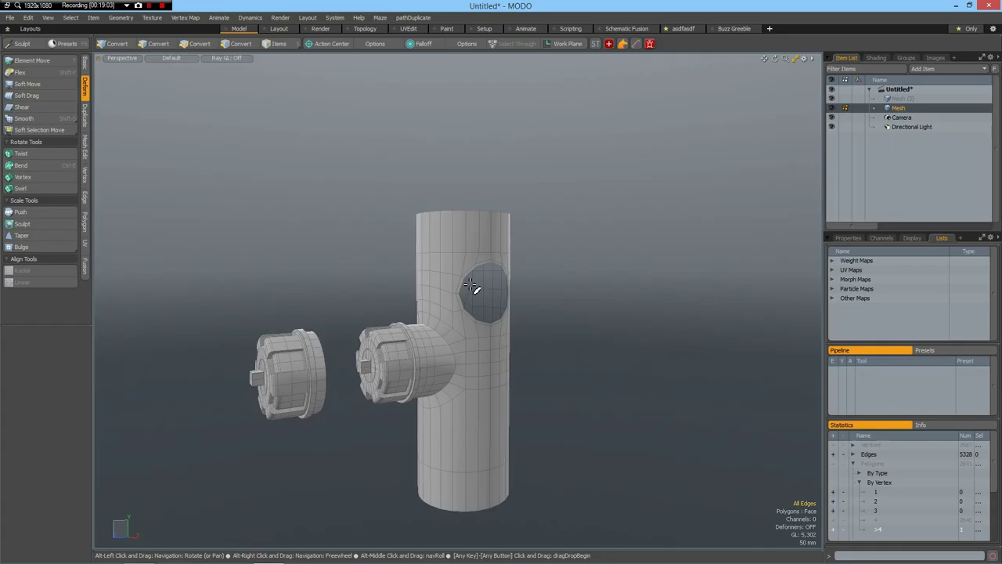
{"action": "scroll", "coordinate": [465, 293], "scroll_direction": "up", "scroll_amount": 5}
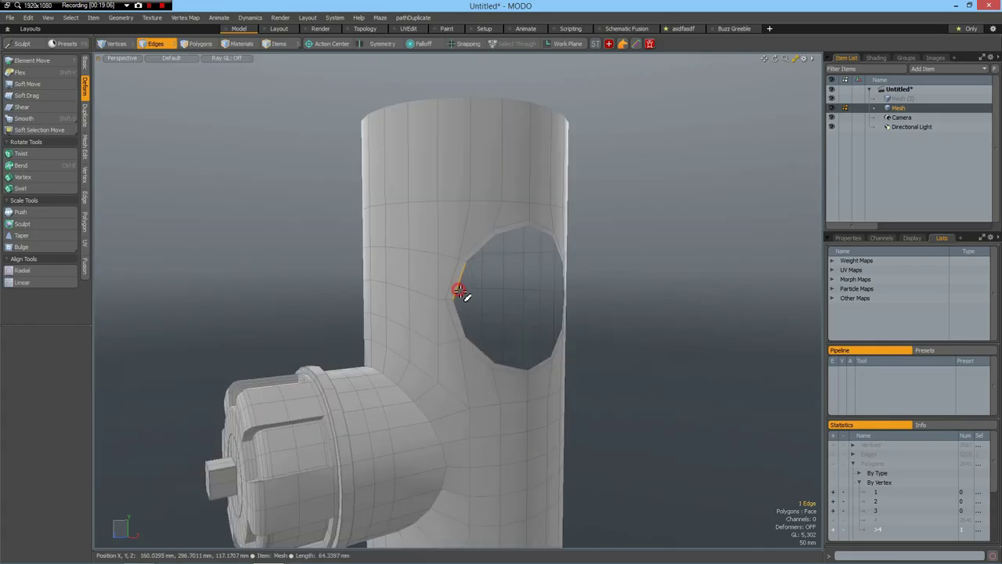
{"action": "double_click", "coordinate": [461, 287]}
{"action": "key", "text": "shift+x"}
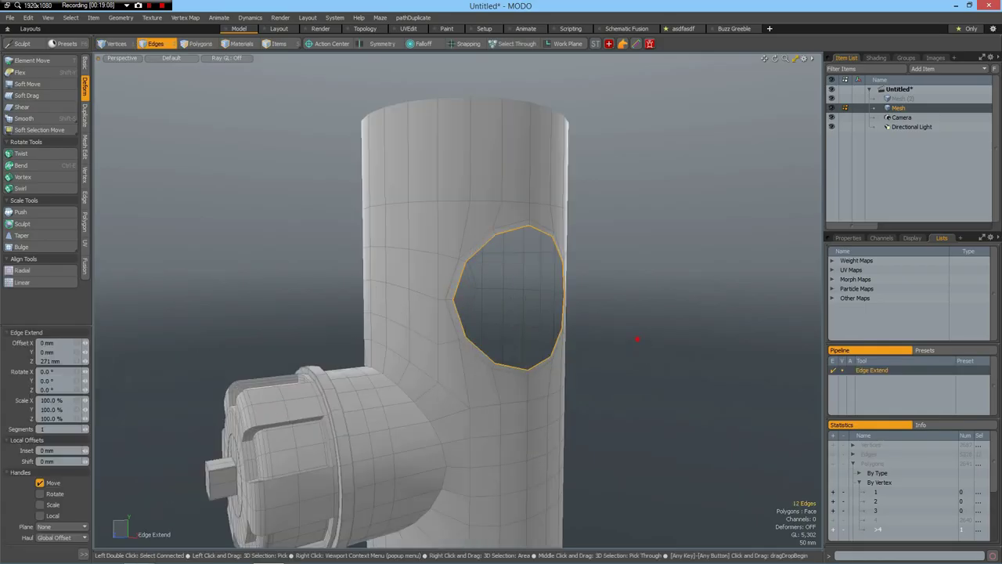
{"action": "left_click_drag", "start_coordinate": [553, 301], "coordinate": [631, 306]}
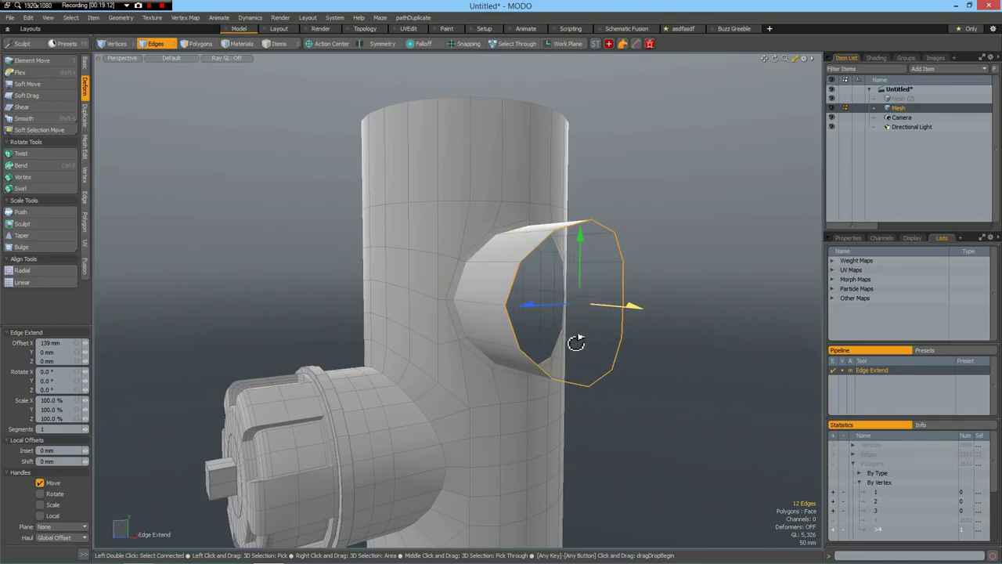
Flatten the side pipe's end loop by scaling it to 0% along X, and cap it with a polygon.
{"action": "left_click_drag", "start_coordinate": [615, 342], "coordinate": [614, 346], "text": "alt"}
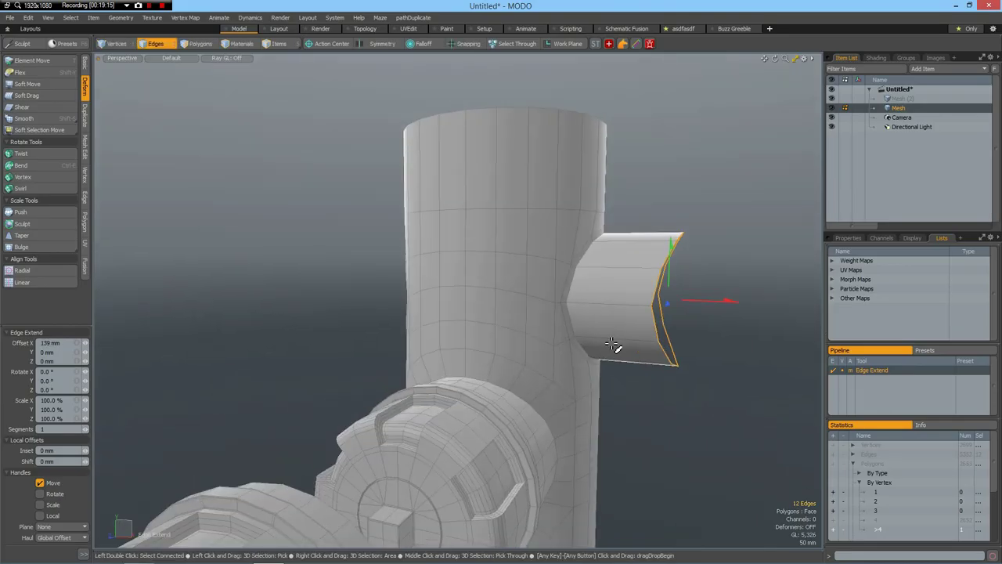
{"action": "key", "text": "r"}
{"action": "left_click_drag", "start_coordinate": [736, 301], "coordinate": [742, 303]}
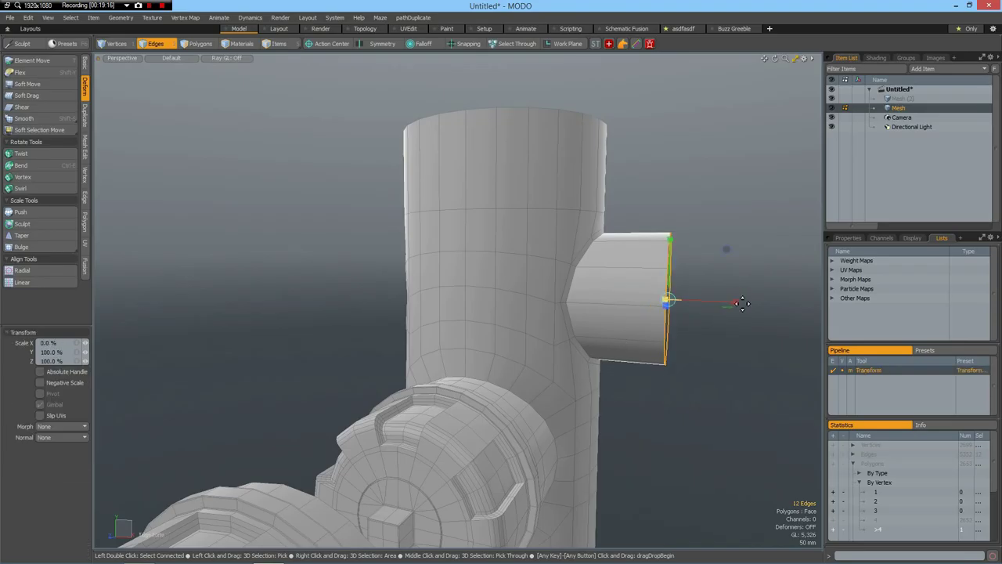
{"action": "key", "text": "space"}
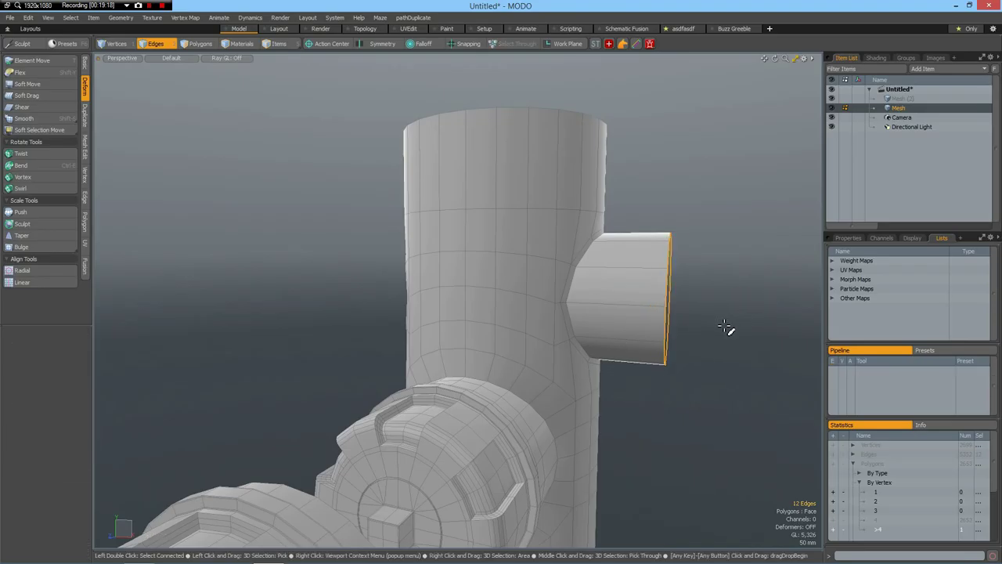
{"action": "scroll", "coordinate": [725, 327], "scroll_direction": "down", "scroll_amount": 3}
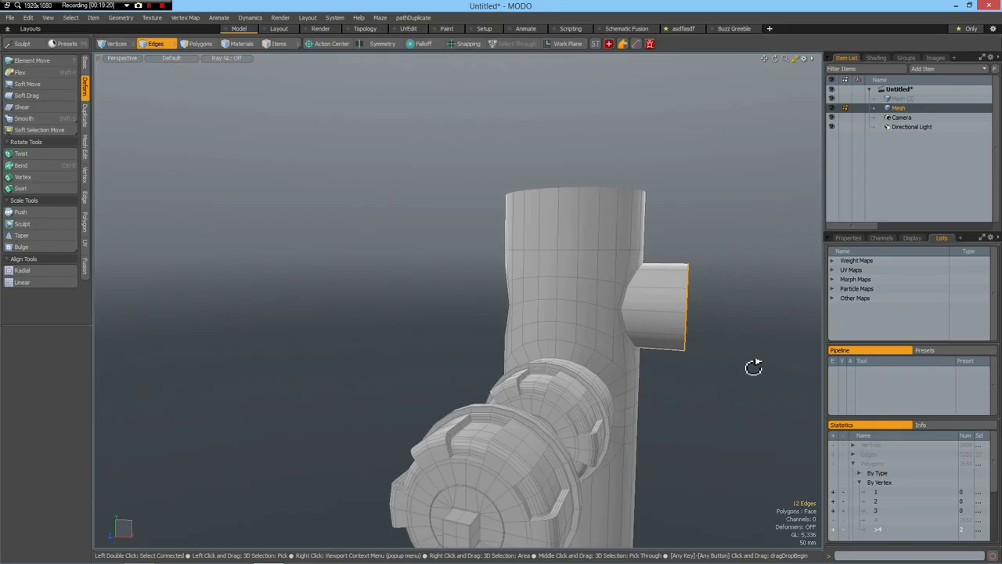
{"action": "left_click_drag", "start_coordinate": [729, 380], "coordinate": [631, 325], "text": "alt"}
Select the side pipe's end polygon and apply Spikey with a spike strength of 0.0 to create a centre vertex.
{"action": "left_click", "coordinate": [620, 324]}
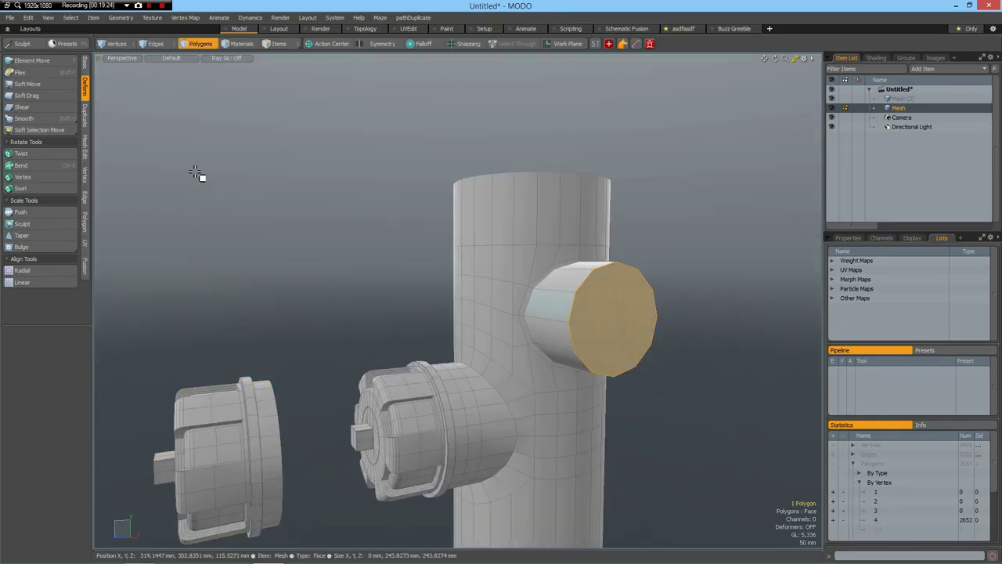
{"action": "left_click", "coordinate": [85, 224]}
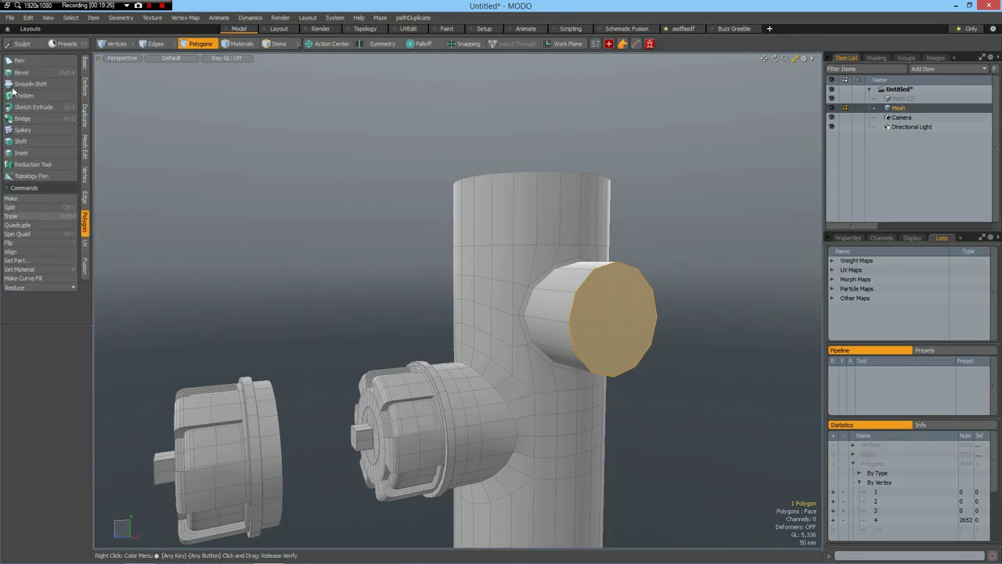
{"action": "left_click", "coordinate": [22, 129]}
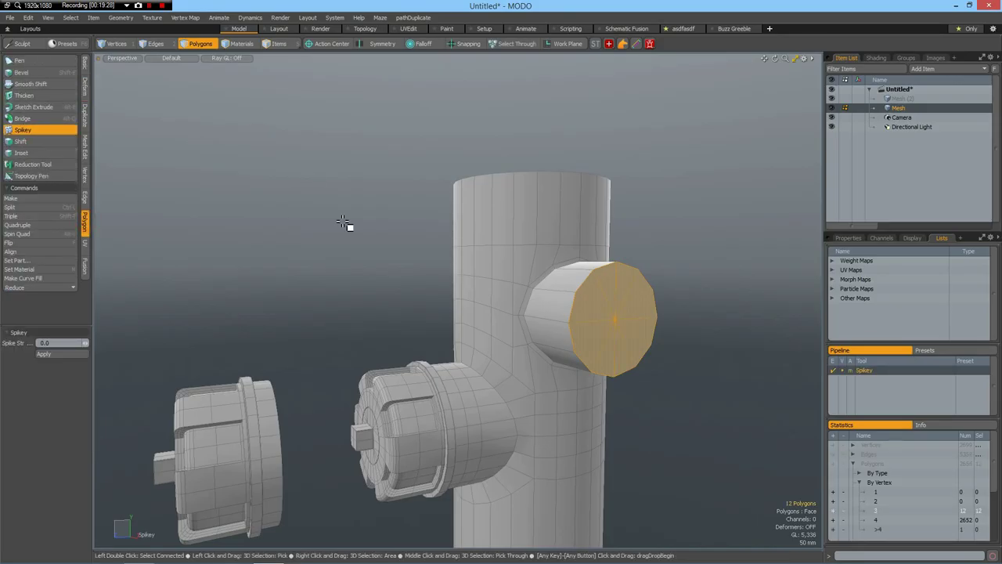
{"action": "key", "text": "q"}
Attach a copy of the detached cap to the side pipe with the Tack Tool, snapping its back polygon to the end's centre vertex.
{"action": "mouse_move", "coordinate": [630, 313]}
{"action": "left_mouse_down", "text": "alt"}
{"action": "mouse_move", "coordinate": [655, 304]}
{"action": "mouse_move", "coordinate": [636, 323]}
{"action": "left_mouse_up", "text": "alt"}
{"action": "scroll", "coordinate": [655, 306], "scroll_direction": "up", "scroll_amount": 3}
{"action": "scroll", "coordinate": [636, 323], "scroll_direction": "down", "scroll_amount": 5}
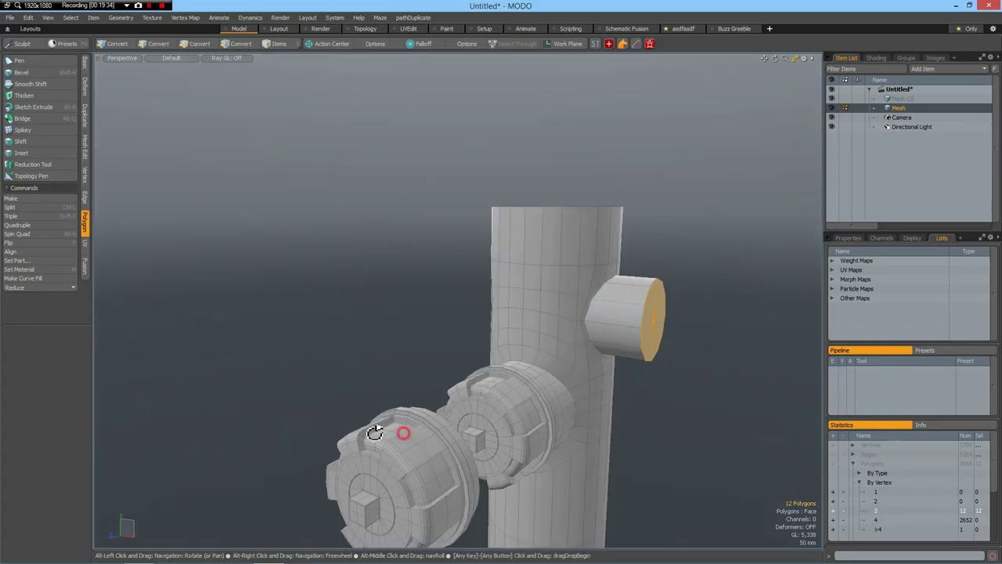
{"action": "left_click_drag", "start_coordinate": [376, 425], "coordinate": [300, 415], "text": "alt"}
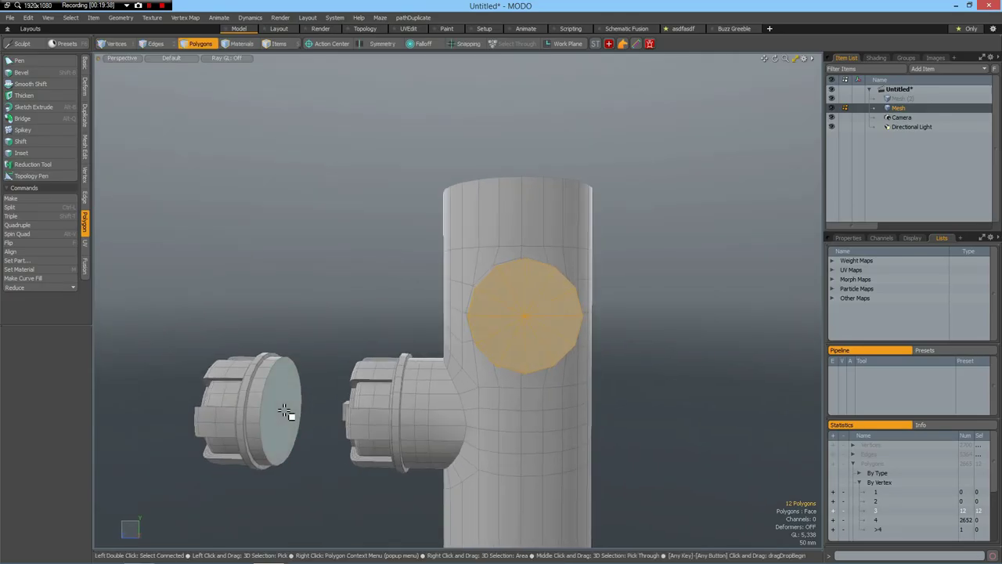
{"action": "left_click", "coordinate": [287, 413]}
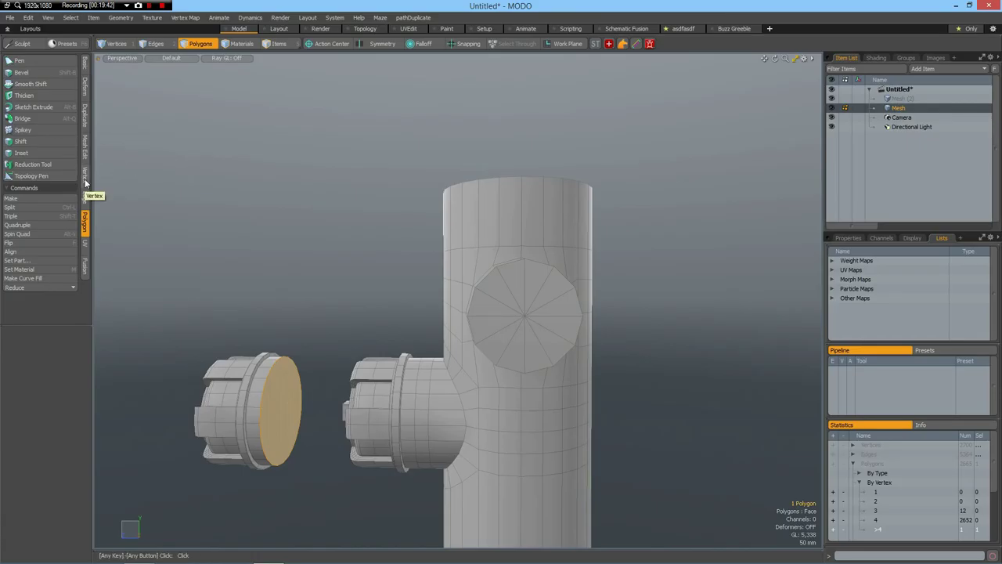
{"action": "left_click", "coordinate": [85, 86]}
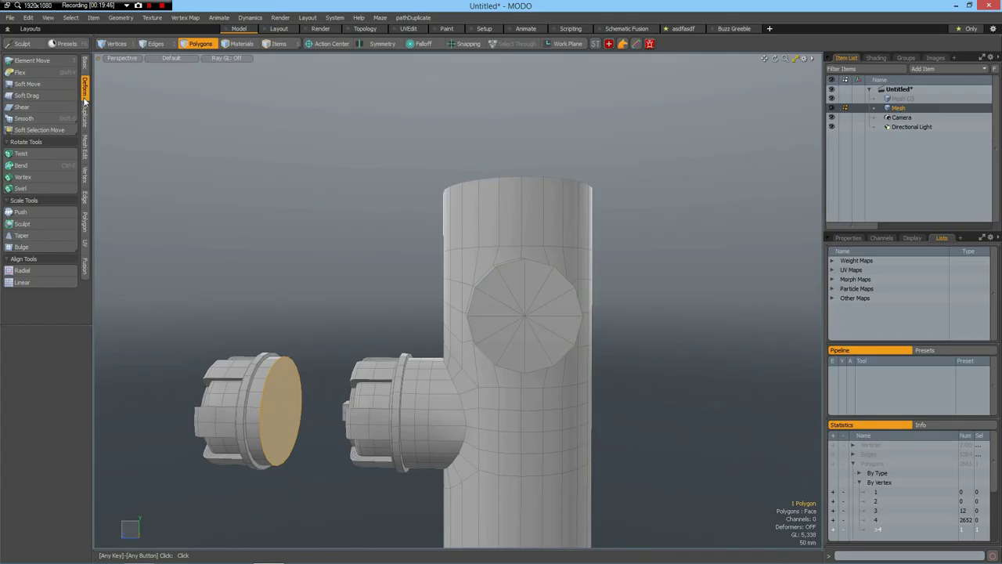
{"action": "left_click", "coordinate": [86, 149]}
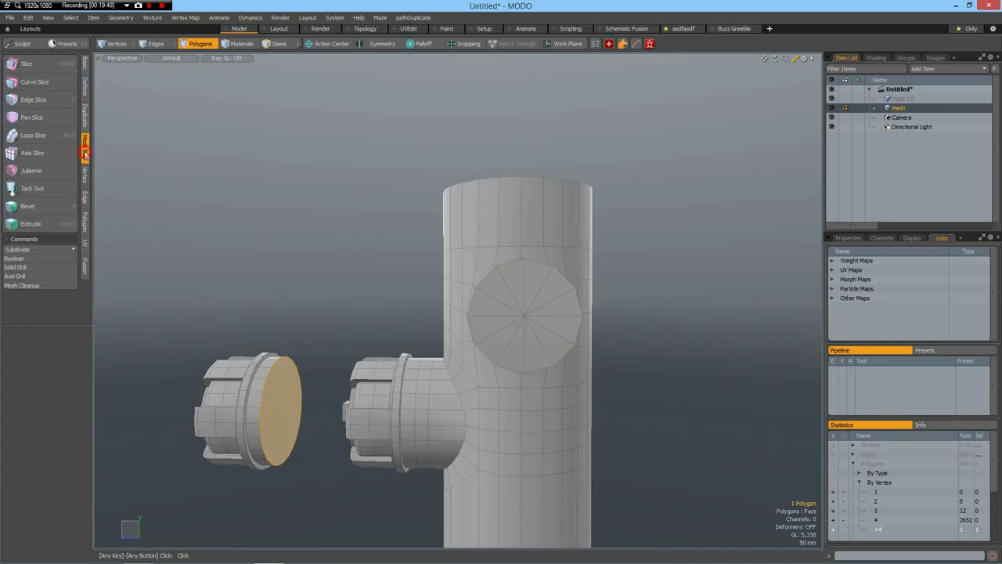
{"action": "left_click", "coordinate": [32, 189]}
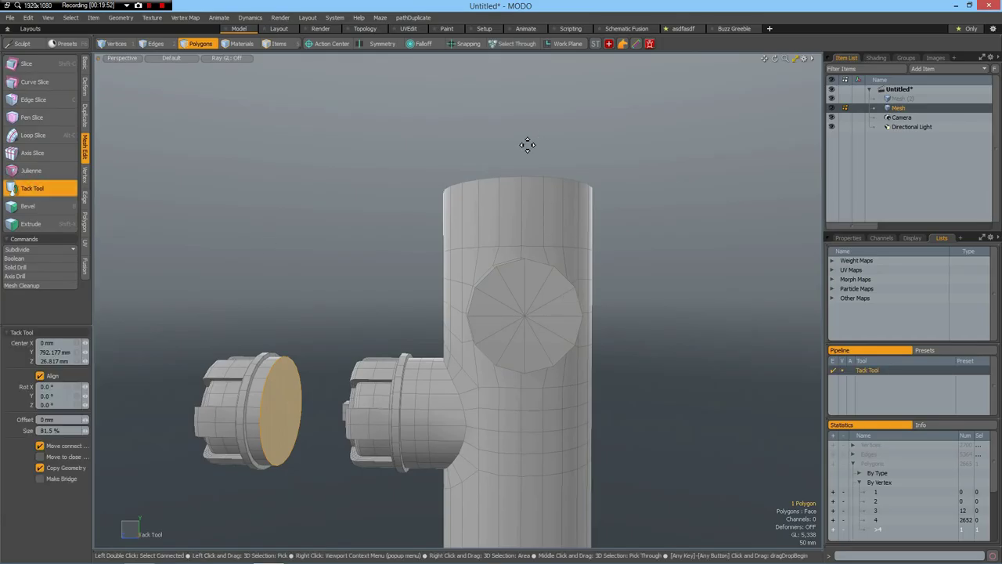
{"action": "key", "text": "x"}
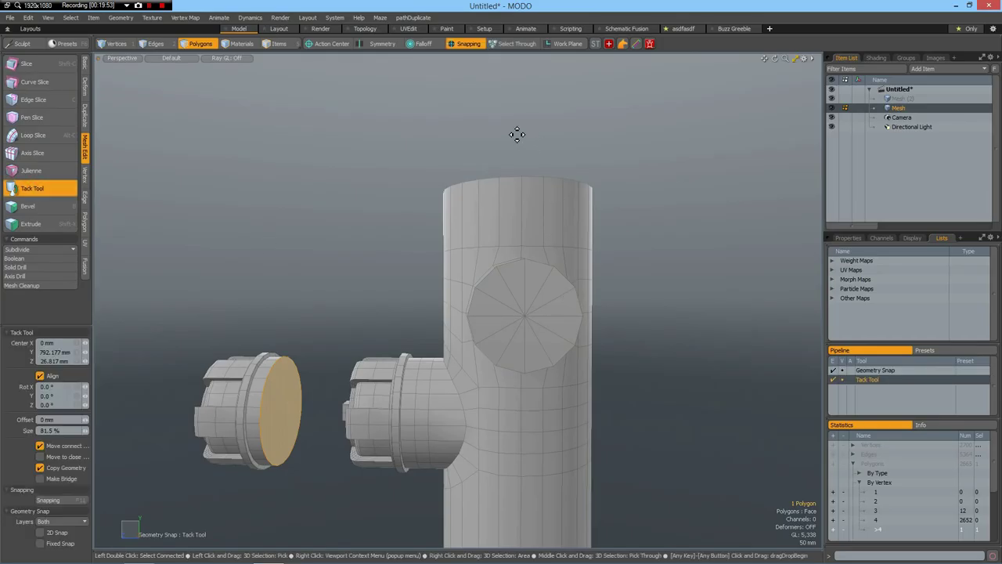
{"action": "left_click", "coordinate": [529, 319]}
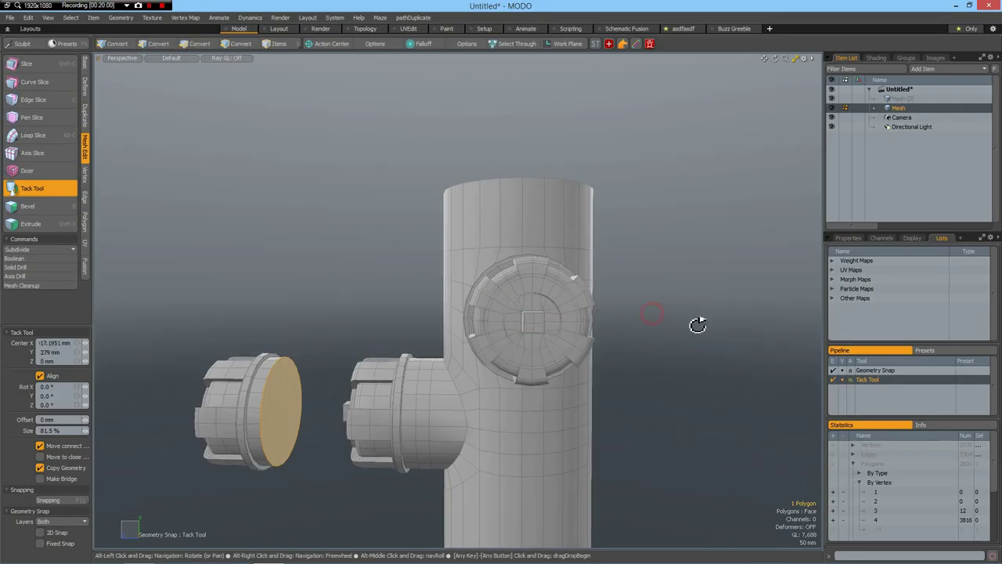
Examine the fit between the tacked cap and the side pipe from several angles.
{"action": "left_click_drag", "start_coordinate": [698, 326], "coordinate": [673, 309], "text": "alt"}
{"action": "scroll", "coordinate": [662, 336], "scroll_direction": "up", "scroll_amount": 5}
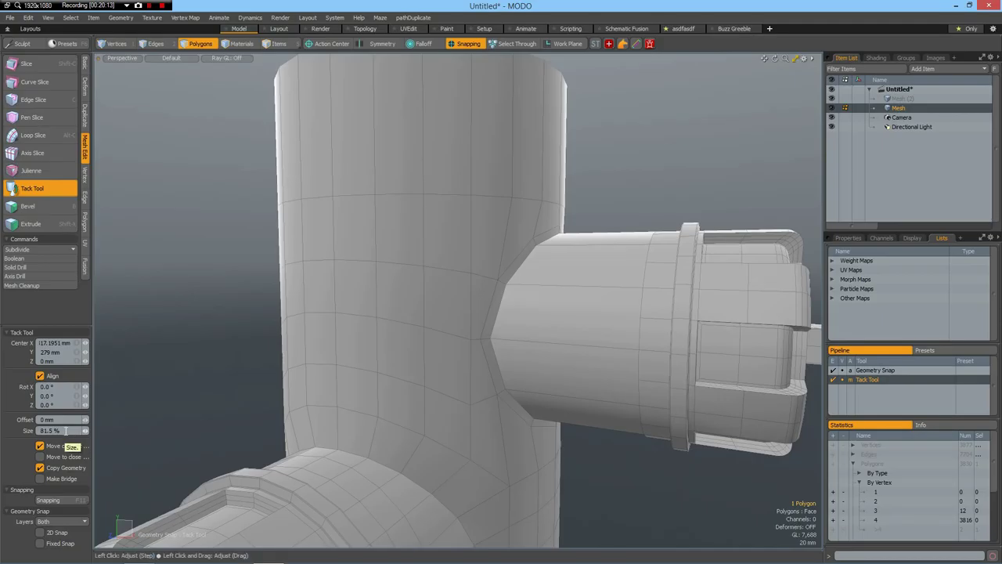
{"action": "left_click_drag", "start_coordinate": [512, 290], "coordinate": [626, 327], "text": "alt"}
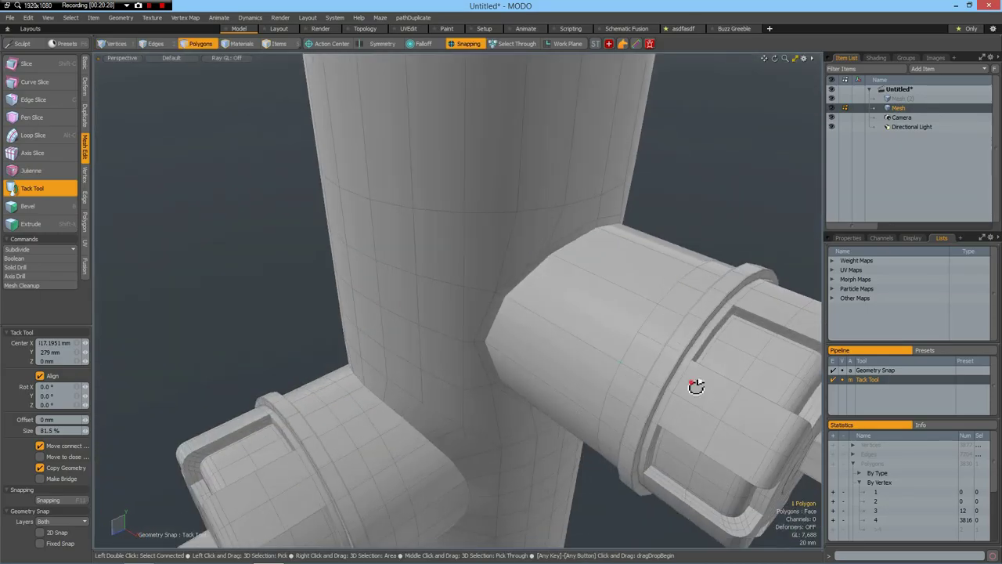
{"action": "left_click_drag", "start_coordinate": [695, 385], "coordinate": [608, 337], "text": "alt"}
{"action": "scroll", "coordinate": [608, 339], "scroll_direction": "down", "scroll_amount": 5}
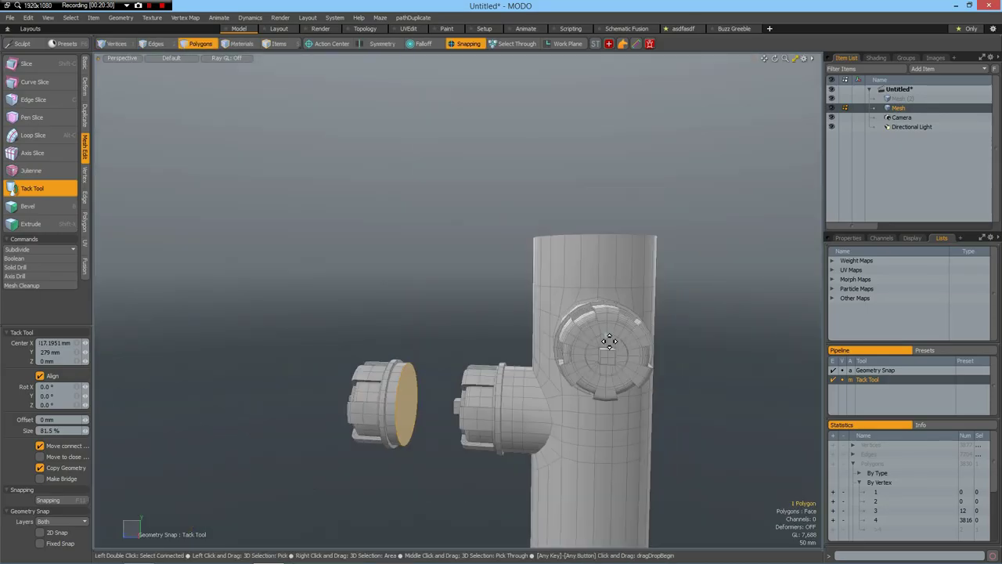
{"action": "scroll", "coordinate": [609, 342], "scroll_direction": "up", "scroll_amount": 2}
Delete the leftover detached cap floating in front of the hydrant.
{"action": "key", "text": "q"}
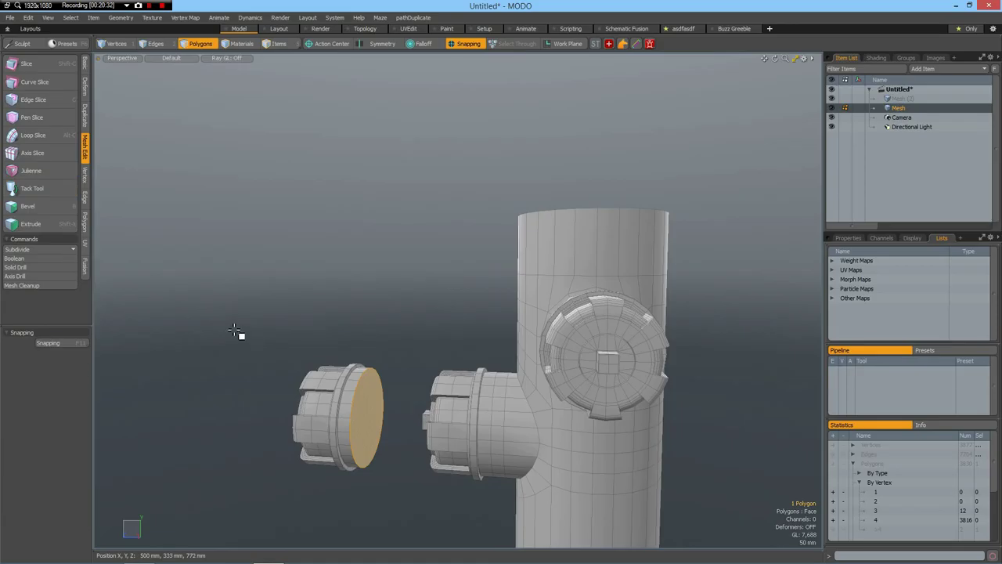
{"action": "mouse_move", "coordinate": [235, 331]}
{"action": "right_mouse_down"}
{"action": "mouse_move", "coordinate": [436, 535]}
{"action": "mouse_move", "coordinate": [412, 535]}
{"action": "right_mouse_up"}
{"action": "scroll", "coordinate": [413, 536], "scroll_direction": "up", "scroll_amount": 2}
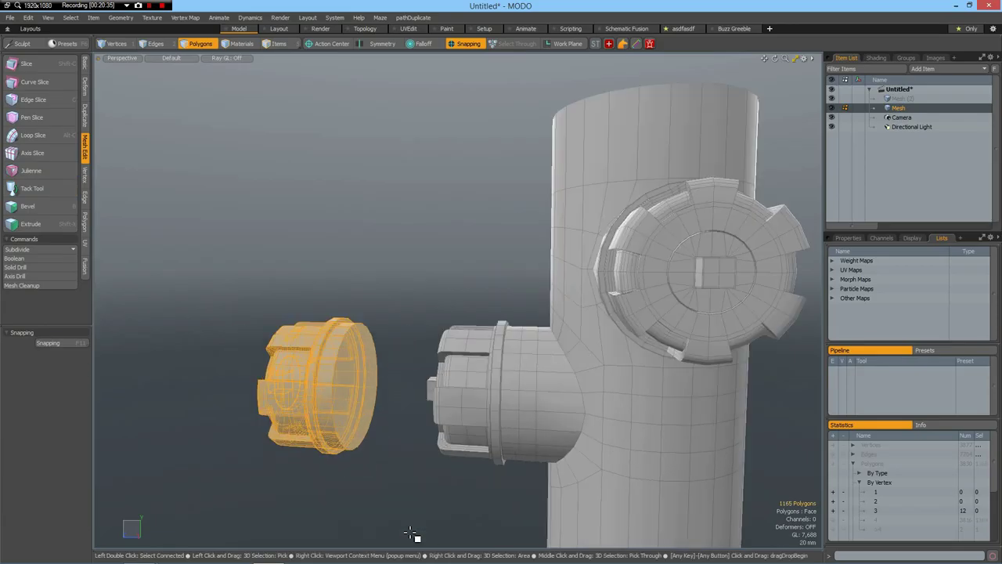
{"action": "key", "text": "Delete"}
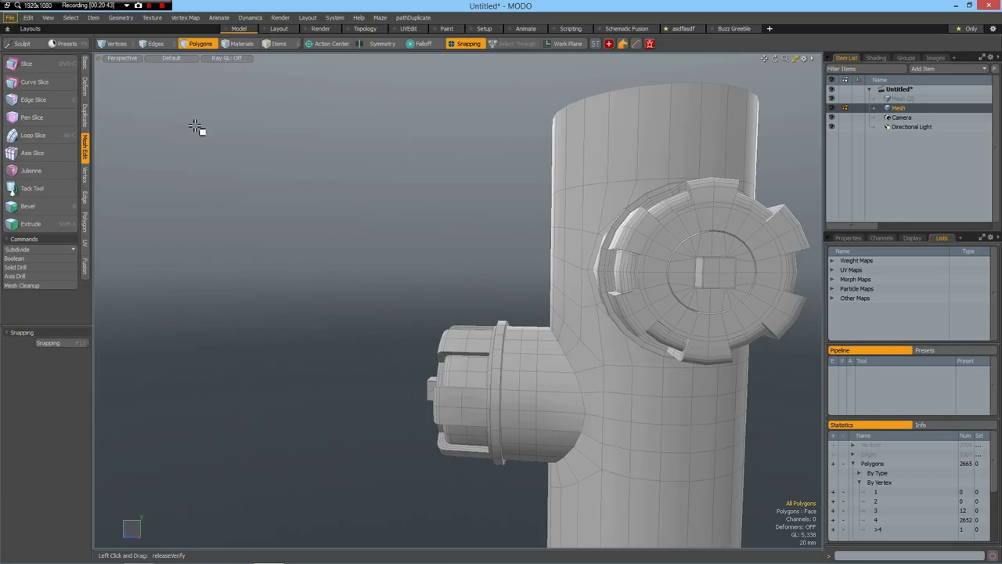
Select the internal end-cap polygons at the joint between the side pipe and its cap, and delete them.
{"action": "left_click_drag", "start_coordinate": [463, 227], "coordinate": [574, 259], "text": "alt"}
{"action": "scroll", "coordinate": [513, 243], "scroll_direction": "up", "scroll_amount": 4}
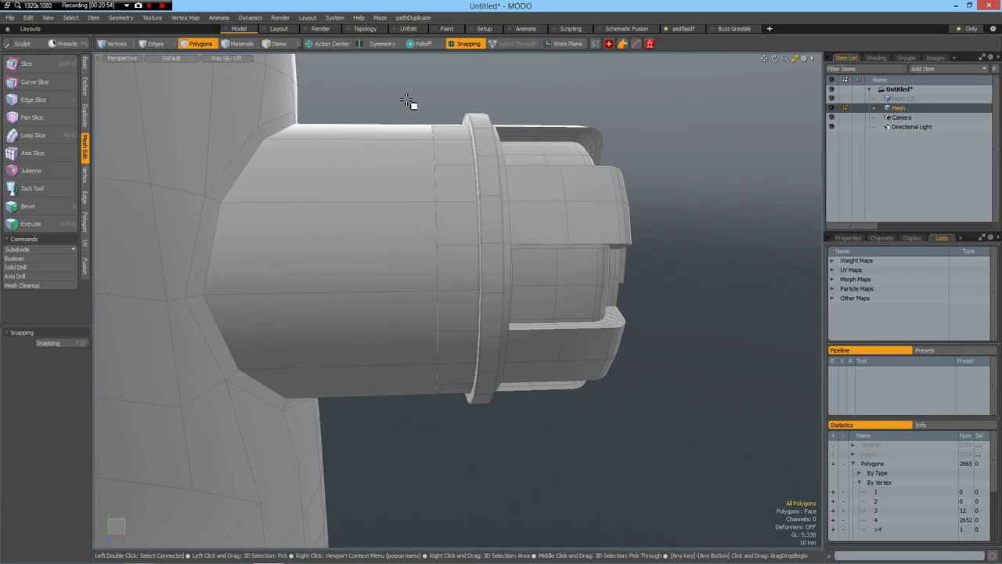
{"action": "right_click_drag", "start_coordinate": [406, 100], "coordinate": [460, 503]}
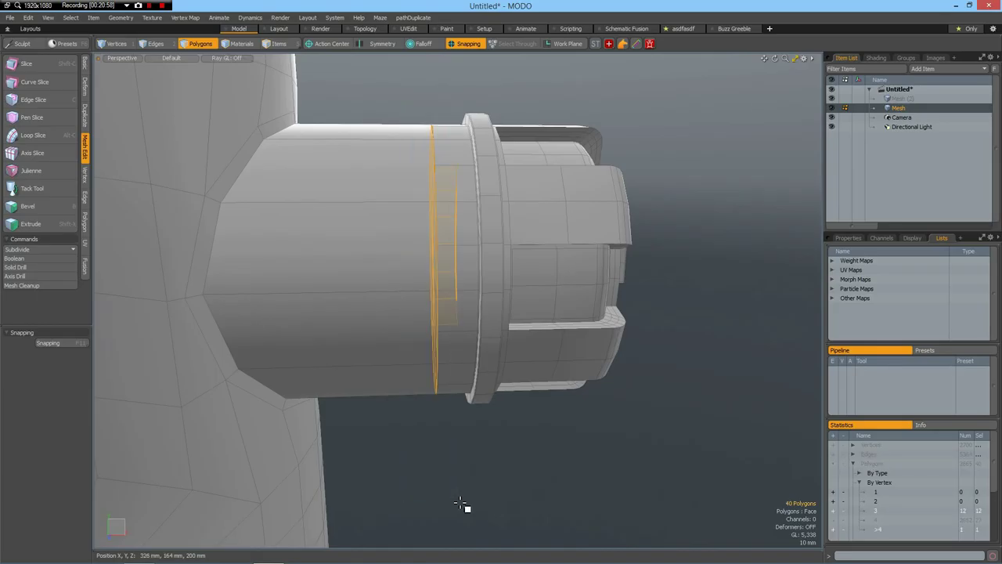
{"action": "left_click_drag", "start_coordinate": [459, 443], "coordinate": [454, 431], "text": "alt"}
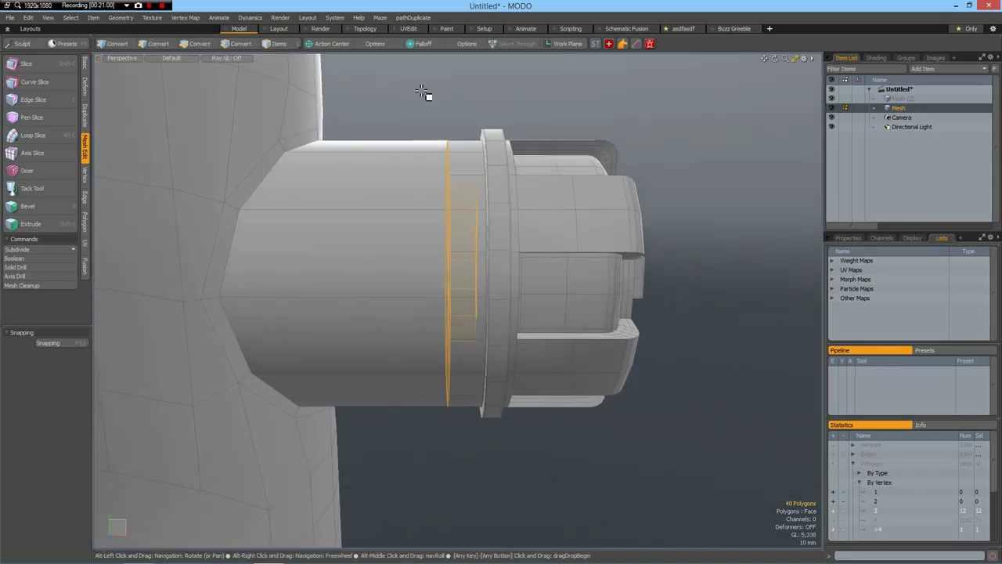
{"action": "right_click_drag", "start_coordinate": [418, 89], "coordinate": [469, 526]}
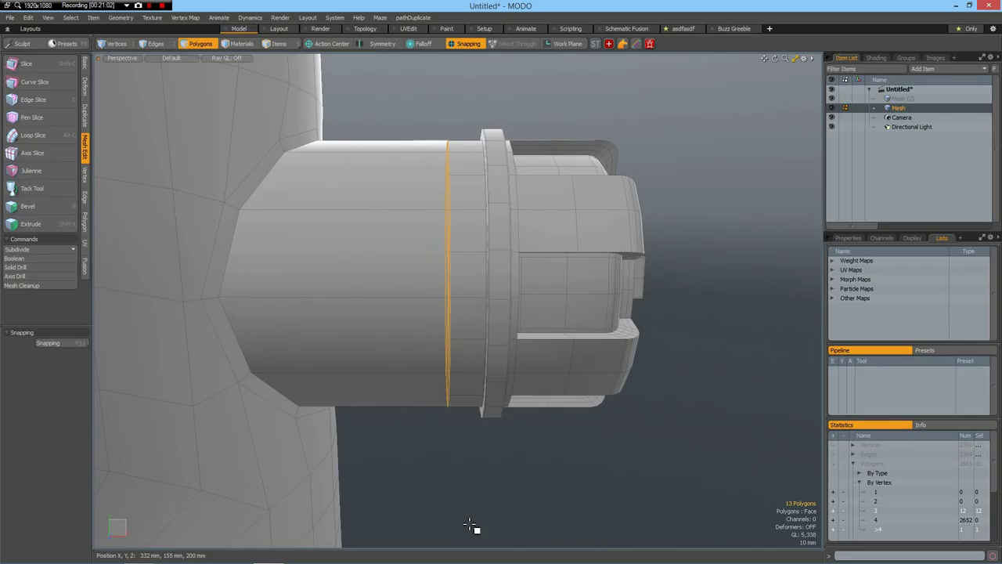
{"action": "left_click_drag", "start_coordinate": [465, 475], "coordinate": [510, 501], "text": "alt"}
{"action": "left_click", "coordinate": [503, 495]}
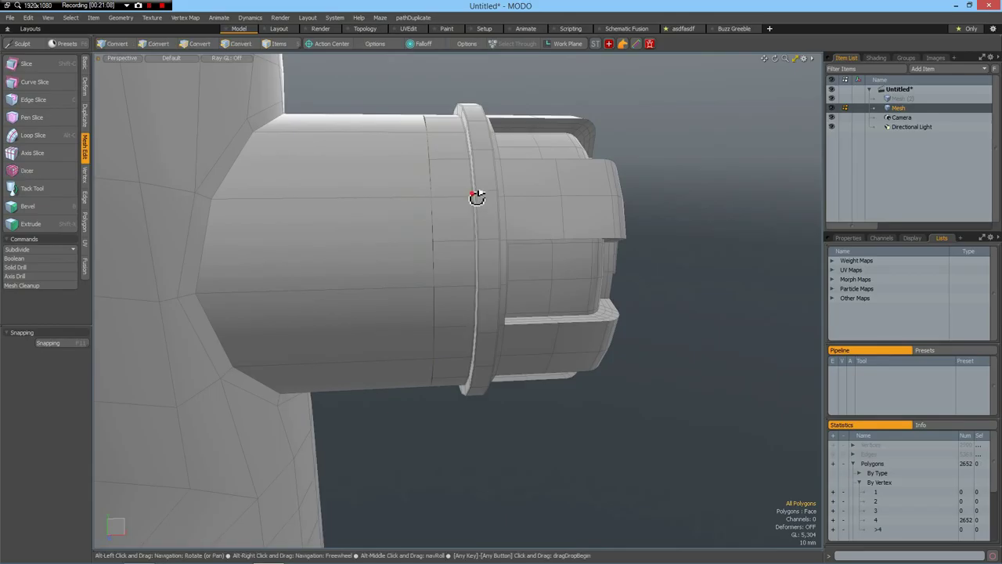
Select every second radial edge on the side cap's front face, extend the selection to full loops, and remove those edges.
{"action": "left_click_drag", "start_coordinate": [475, 197], "coordinate": [566, 239], "text": "alt"}
{"action": "scroll", "coordinate": [566, 237], "scroll_direction": "down", "scroll_amount": 4}
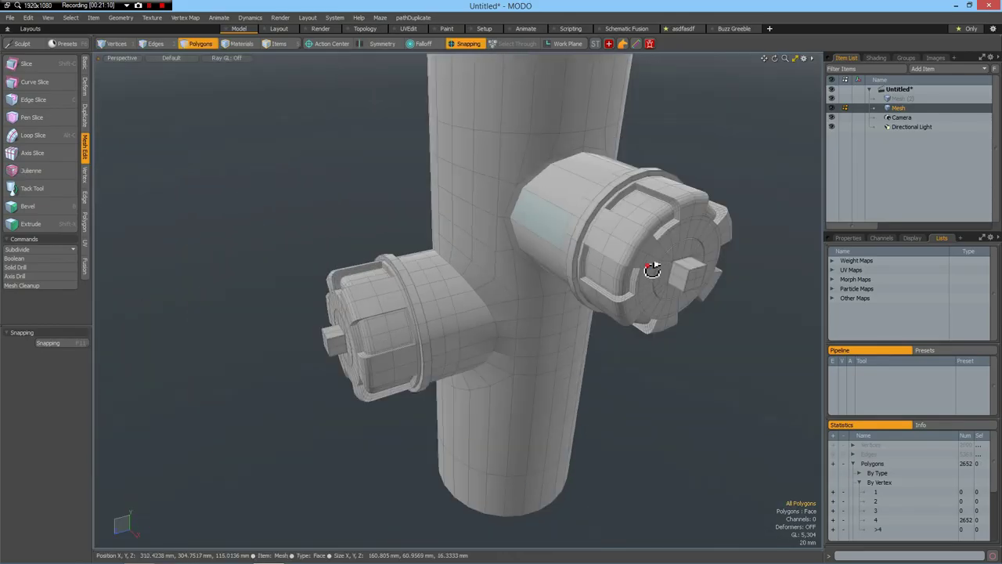
{"action": "mouse_move", "coordinate": [652, 269]}
{"action": "left_mouse_down", "text": "alt"}
{"action": "mouse_move", "coordinate": [595, 256]}
{"action": "mouse_move", "coordinate": [649, 270]}
{"action": "left_mouse_up", "text": "alt"}
{"action": "scroll", "coordinate": [651, 273], "scroll_direction": "up", "scroll_amount": 3}
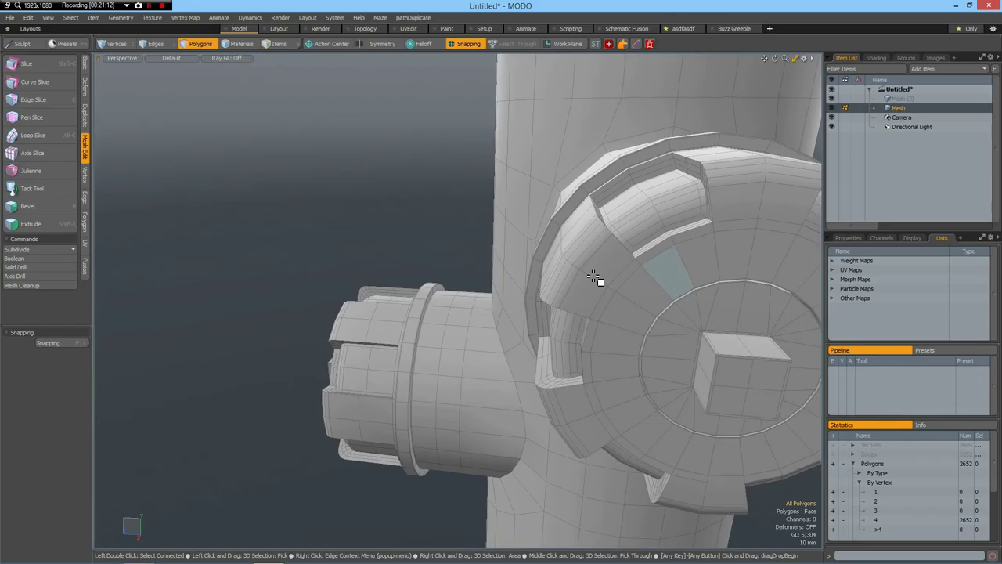
{"action": "key", "text": "2"}
{"action": "left_click", "coordinate": [592, 274]}
{"action": "left_click", "coordinate": [763, 197], "text": "shift"}
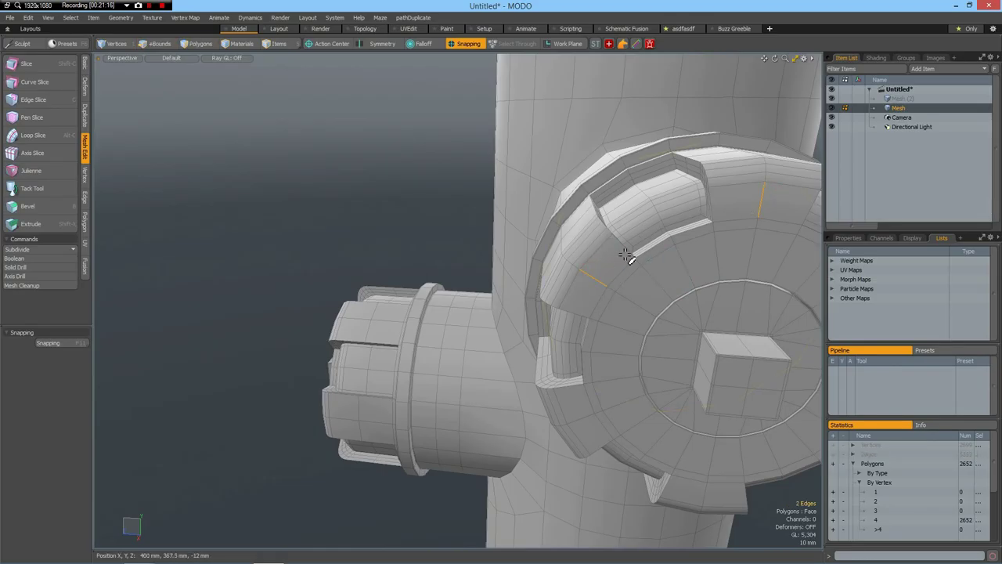
{"action": "left_click", "coordinate": [639, 294]}
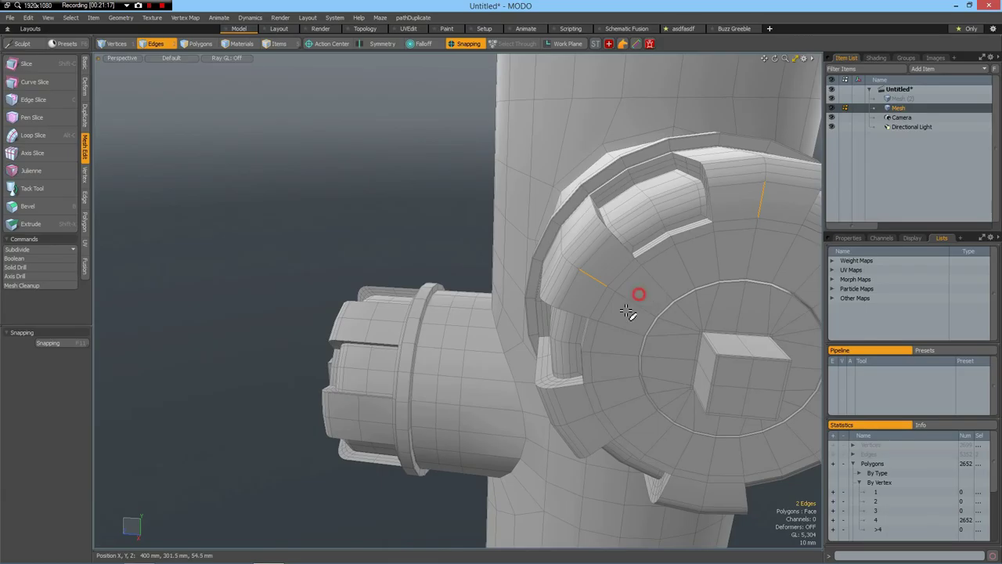
{"action": "left_click", "coordinate": [678, 270], "text": "shift"}
{"action": "key", "text": "Up"}
{"action": "key", "text": "l"}
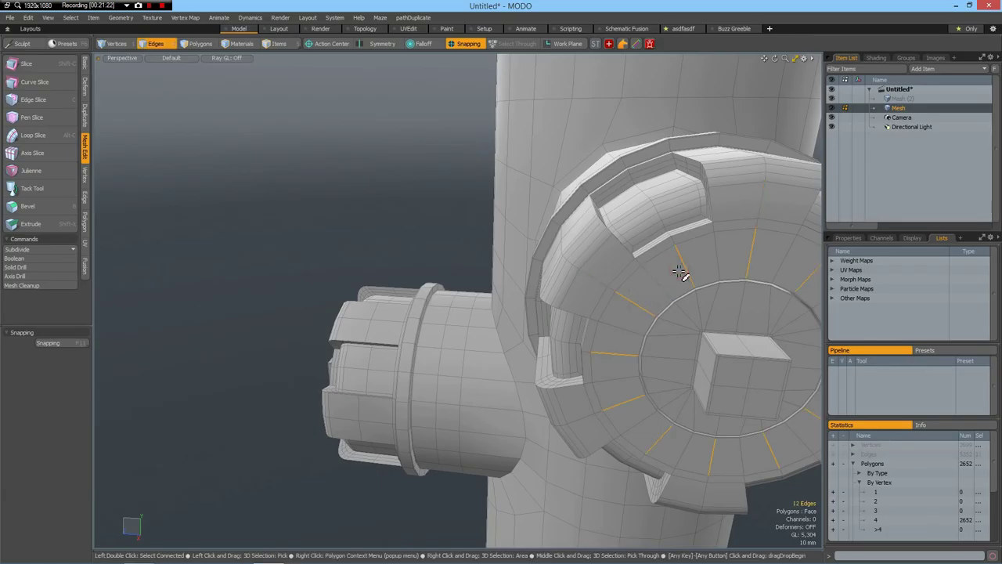
{"action": "key", "text": "l"}
{"action": "key", "text": "BackSpace"}
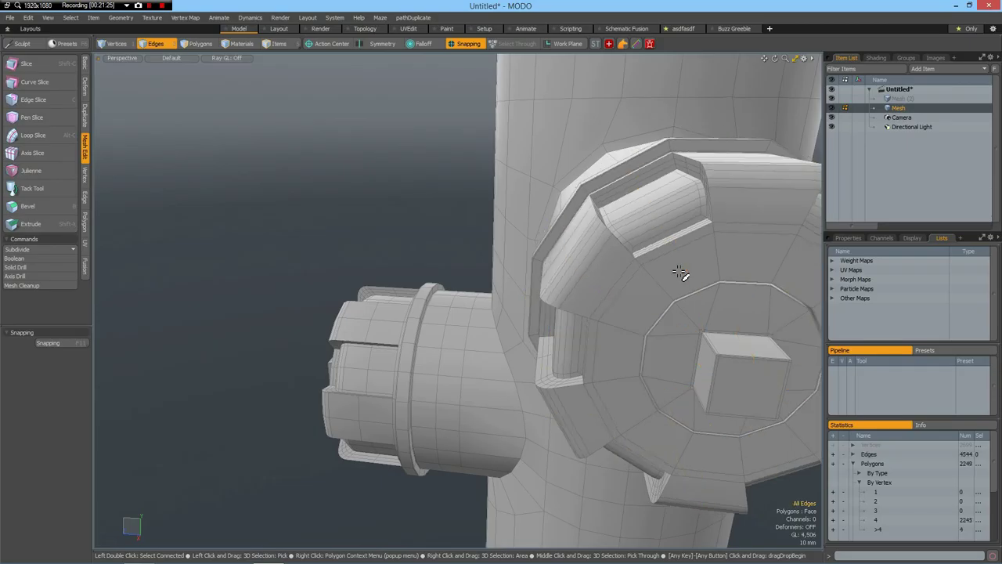
Select the whole side cap and scale it uniformly to 103.51%, matching the side pipe's height in the front view.
{"action": "left_click_drag", "start_coordinate": [645, 151], "coordinate": [588, 188], "text": "alt"}
{"action": "key", "text": "3"}
{"action": "double_click", "coordinate": [576, 217]}
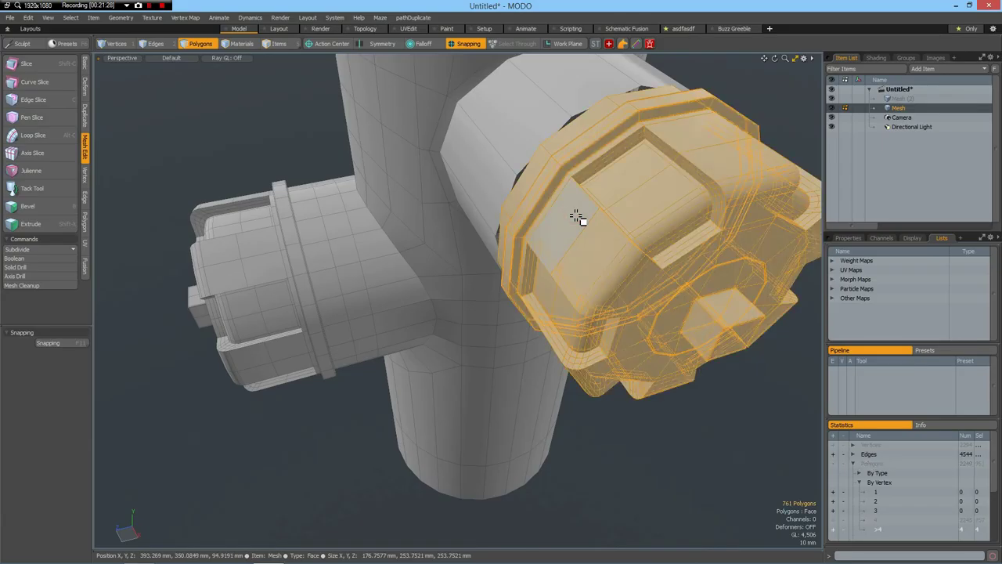
{"action": "left_click_drag", "start_coordinate": [588, 217], "coordinate": [673, 183], "text": "alt"}
{"action": "key", "text": "KP_3"}
{"action": "left_click_drag", "start_coordinate": [512, 196], "coordinate": [548, 213], "text": "alt"}
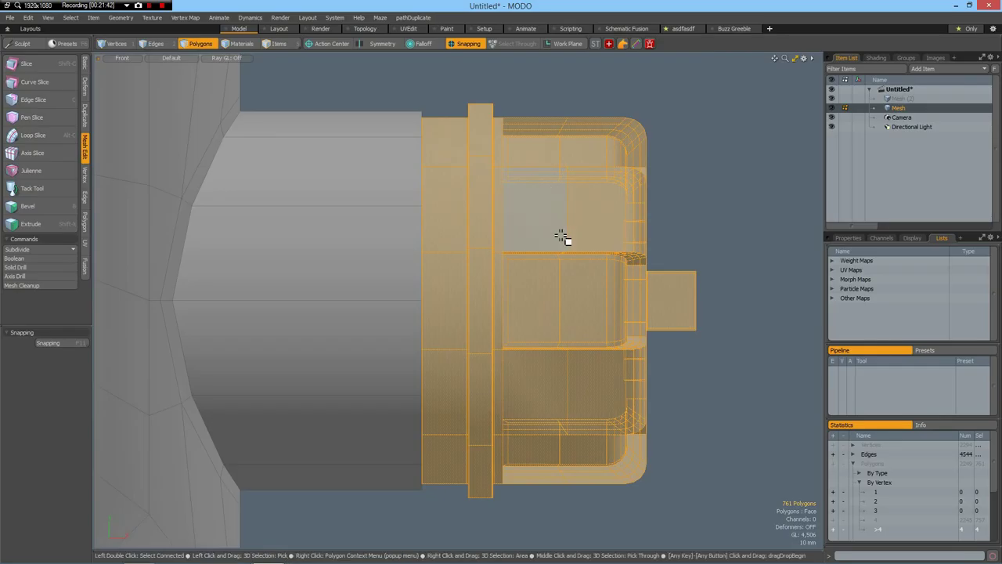
{"action": "key", "text": "y"}
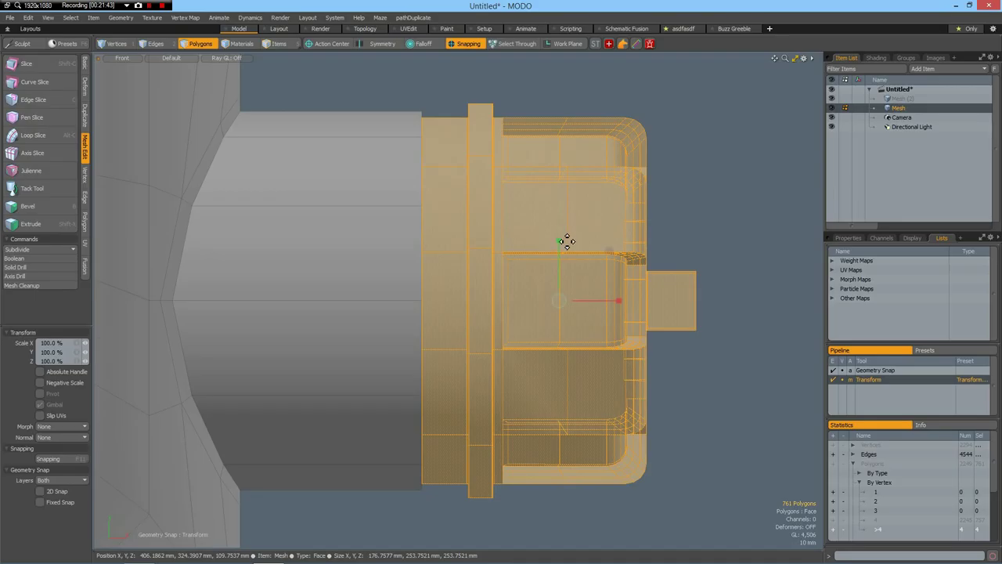
{"action": "left_click", "coordinate": [76, 343]}
{"action": "left_click", "coordinate": [86, 343]}
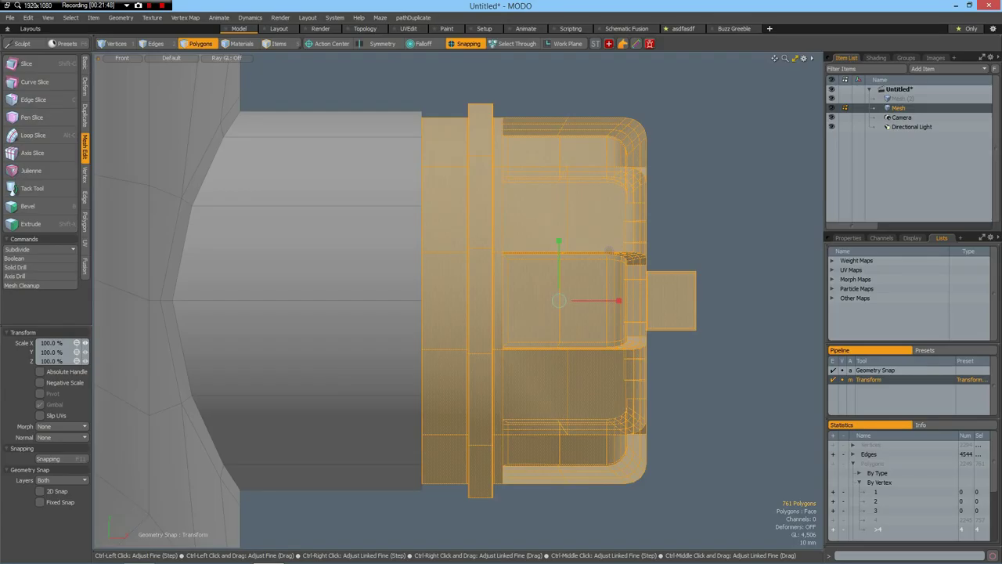
{"action": "right_click_drag", "start_coordinate": [86, 342], "coordinate": [106, 343], "text": "ctrl"}
{"action": "left_click_drag", "start_coordinate": [101, 343], "coordinate": [104, 343]}
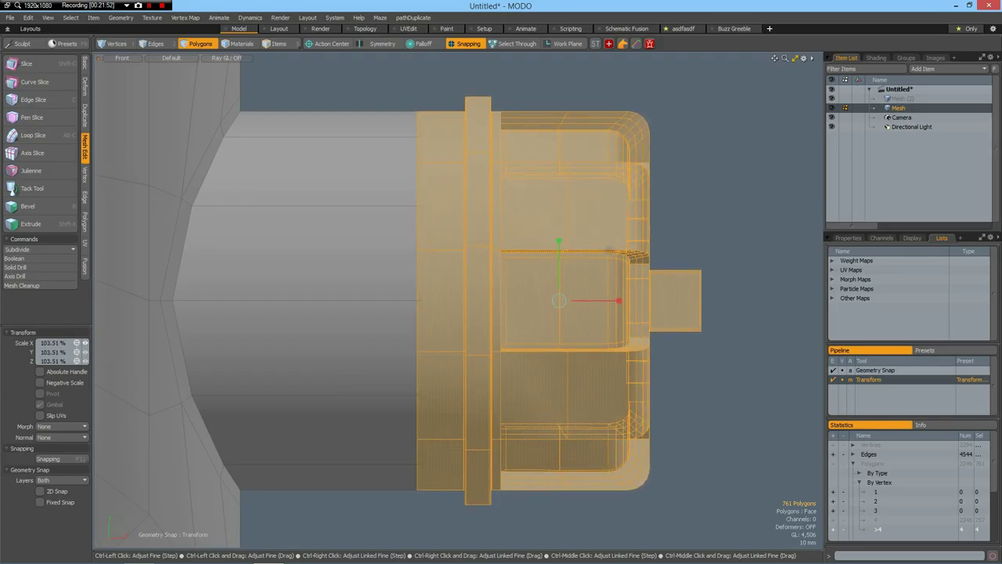
Move the side cap 4.5 mm along X and rotate it 11.596° about X to line up with the pipe's segments.
{"action": "key", "text": "w"}
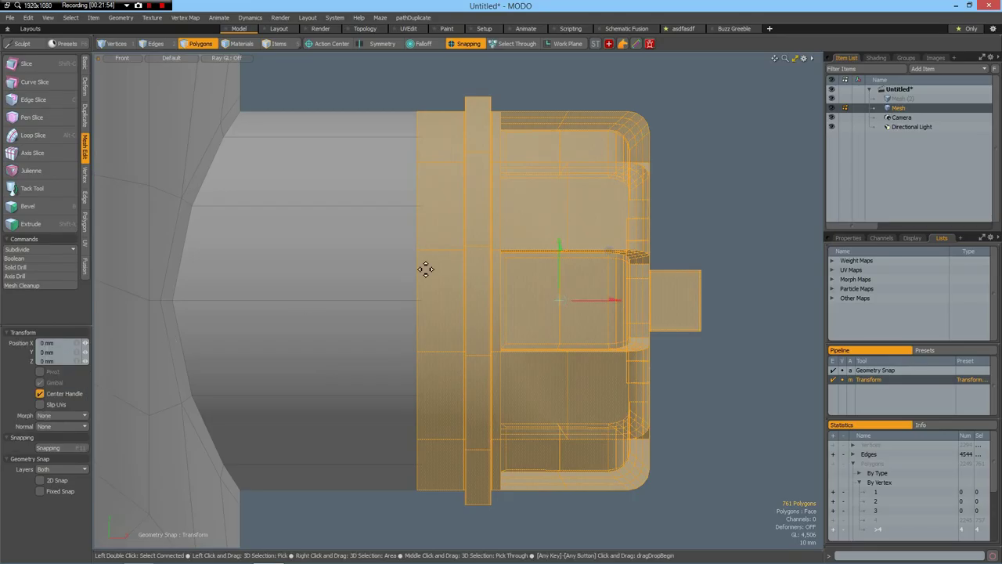
{"action": "left_click_drag", "start_coordinate": [614, 298], "coordinate": [565, 306]}
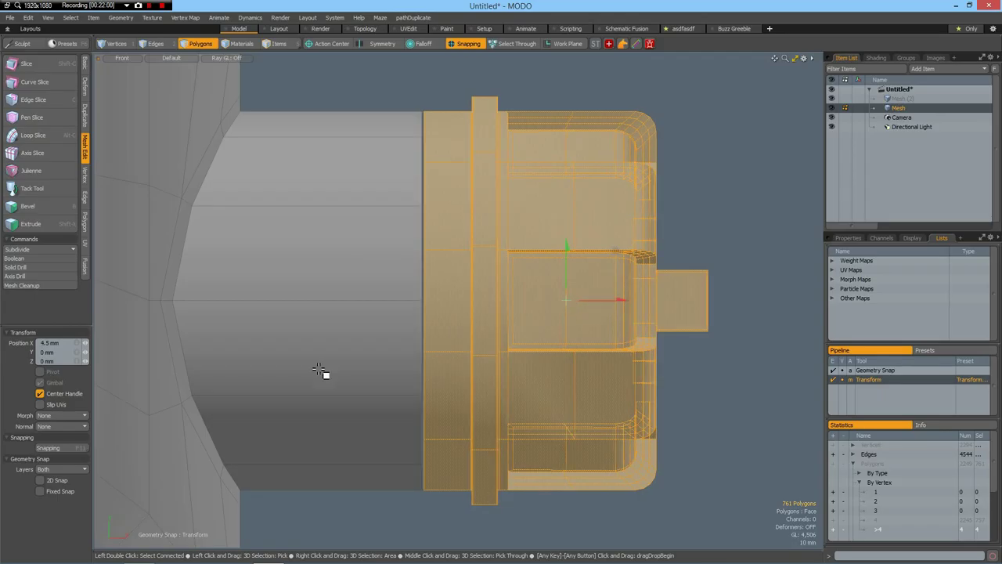
{"action": "key", "text": "e"}
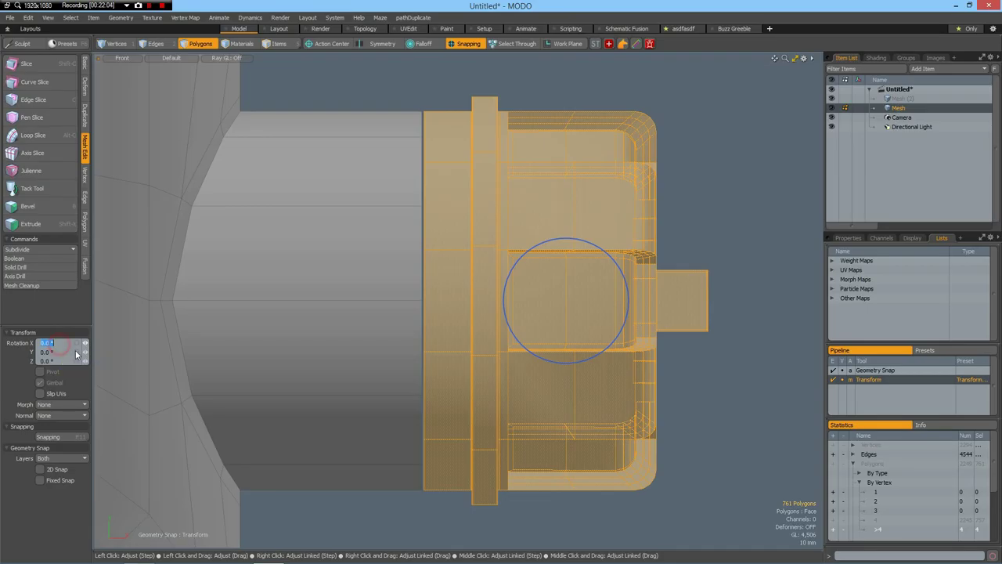
{"action": "left_click_drag", "start_coordinate": [85, 342], "coordinate": [184, 342]}
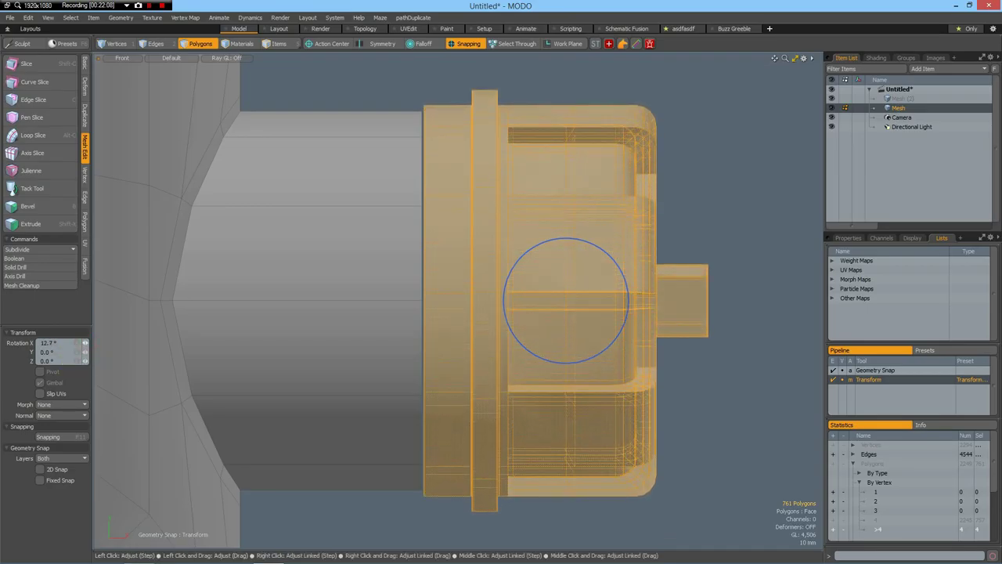
{"action": "left_click_drag", "start_coordinate": [88, 343], "coordinate": [81, 343]}
{"action": "key", "text": "ctrl"}
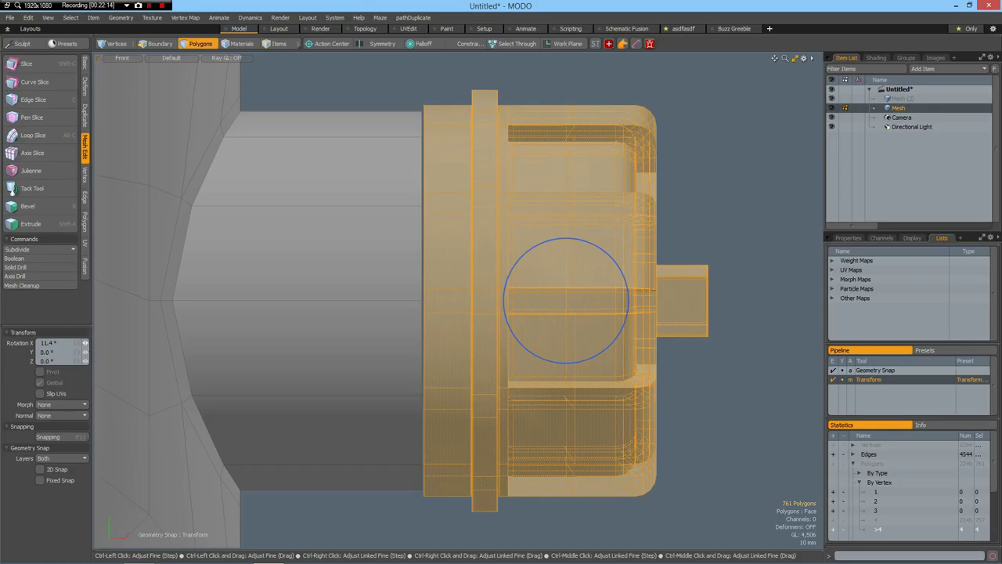
{"action": "left_click_drag", "start_coordinate": [81, 342], "coordinate": [87, 343], "text": "ctrl"}
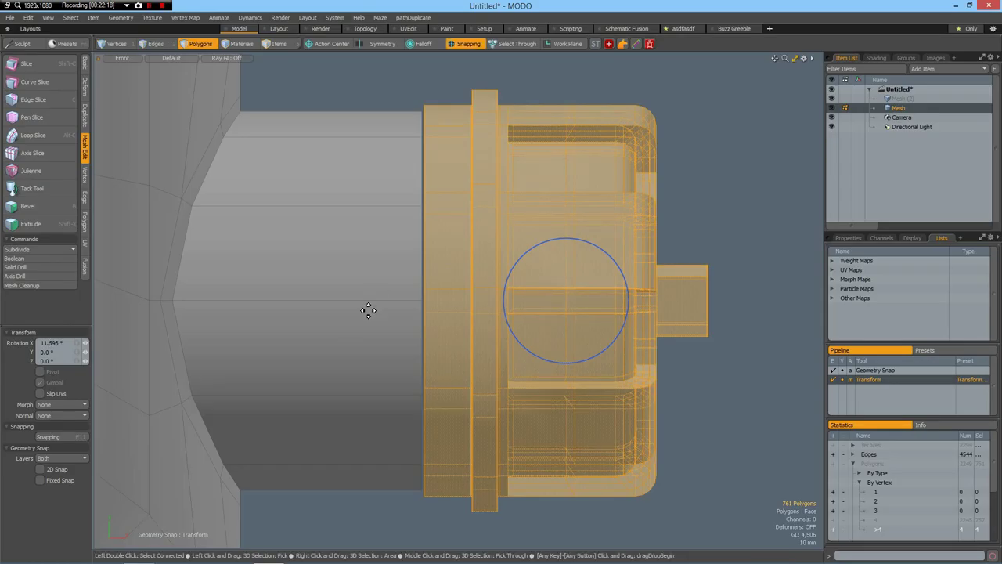
Scale the side cap to 96.71% along Y so its rim matches the pipe's height.
{"action": "key", "text": "r"}
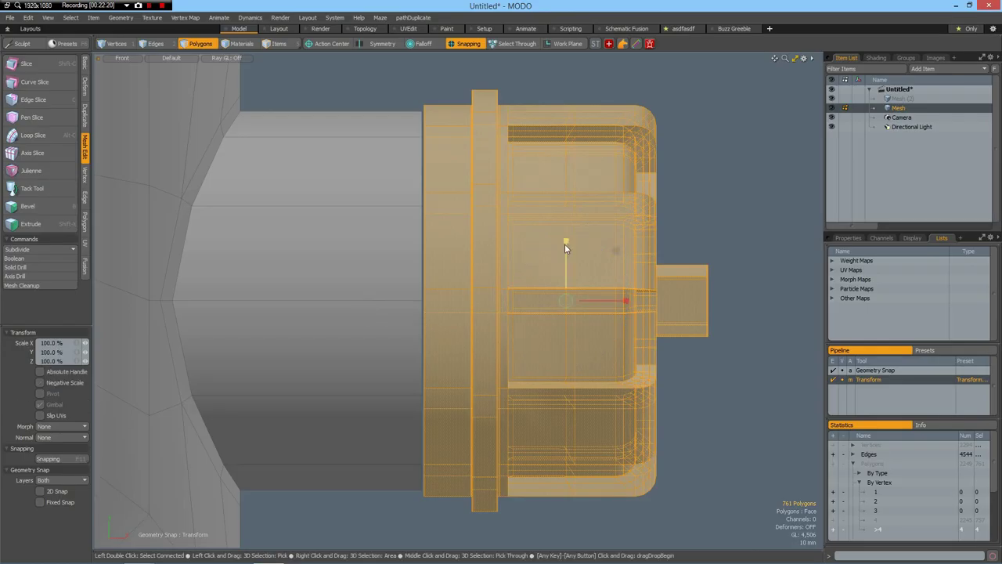
{"action": "left_click_drag", "start_coordinate": [565, 243], "coordinate": [565, 252]}
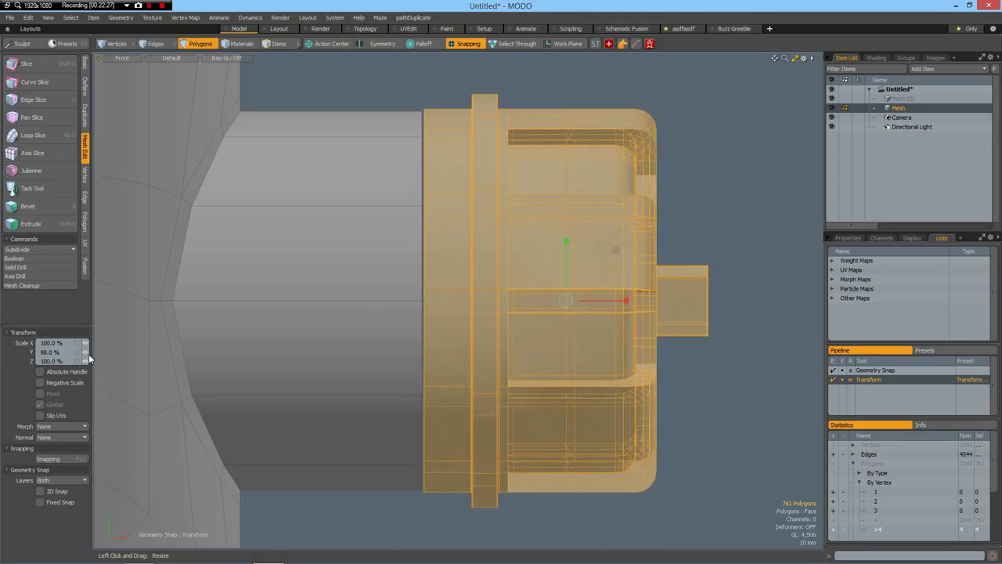
{"action": "left_click_drag", "start_coordinate": [85, 352], "coordinate": [84, 354]}
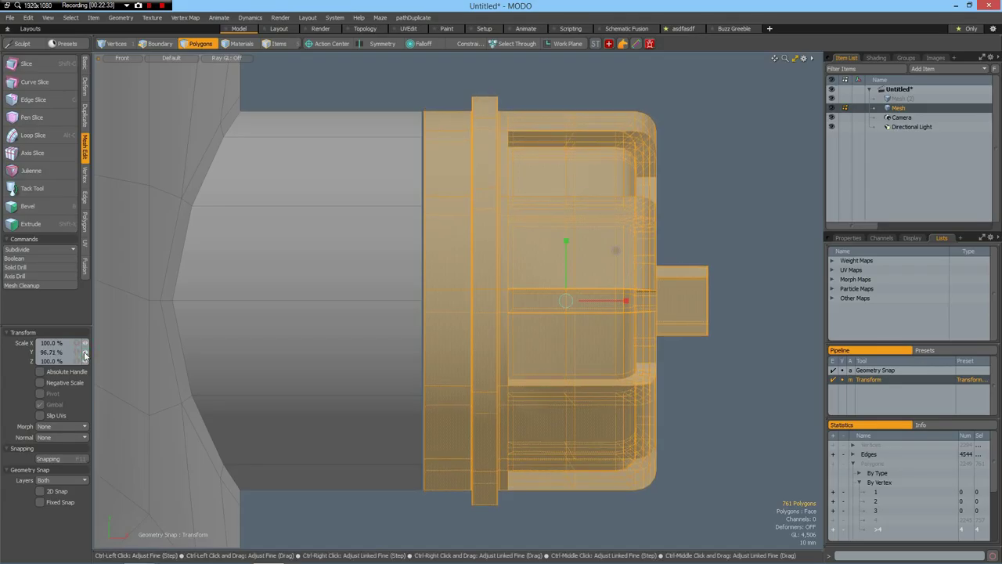
Scale the side cap down along Z to match the pipe's width in the top view, and clear the selection.
{"action": "key", "text": "KP_1"}
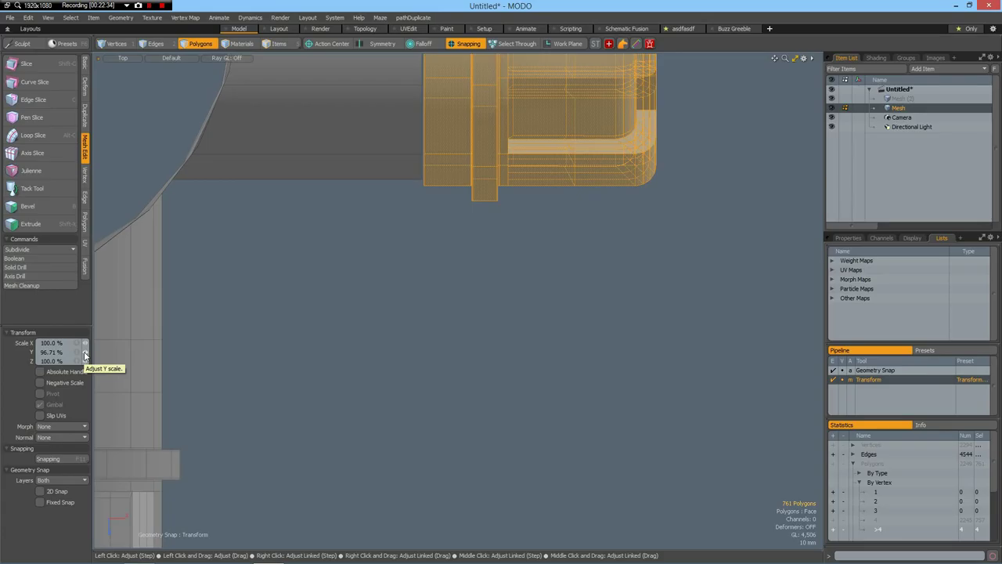
{"action": "left_click_drag", "start_coordinate": [455, 252], "coordinate": [434, 449], "text": "alt"}
{"action": "scroll", "coordinate": [434, 451], "scroll_direction": "down", "scroll_amount": 2}
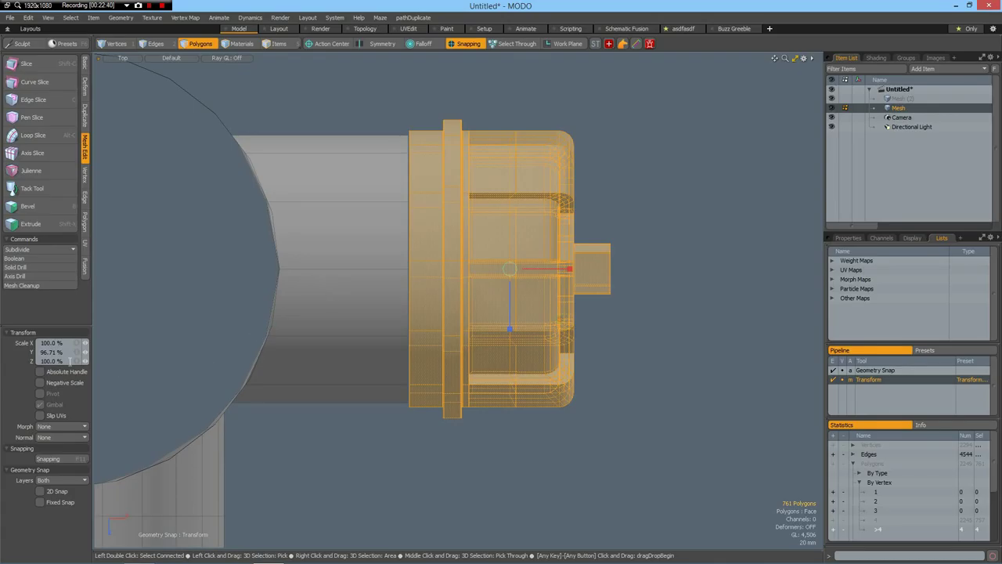
{"action": "key", "text": "space"}
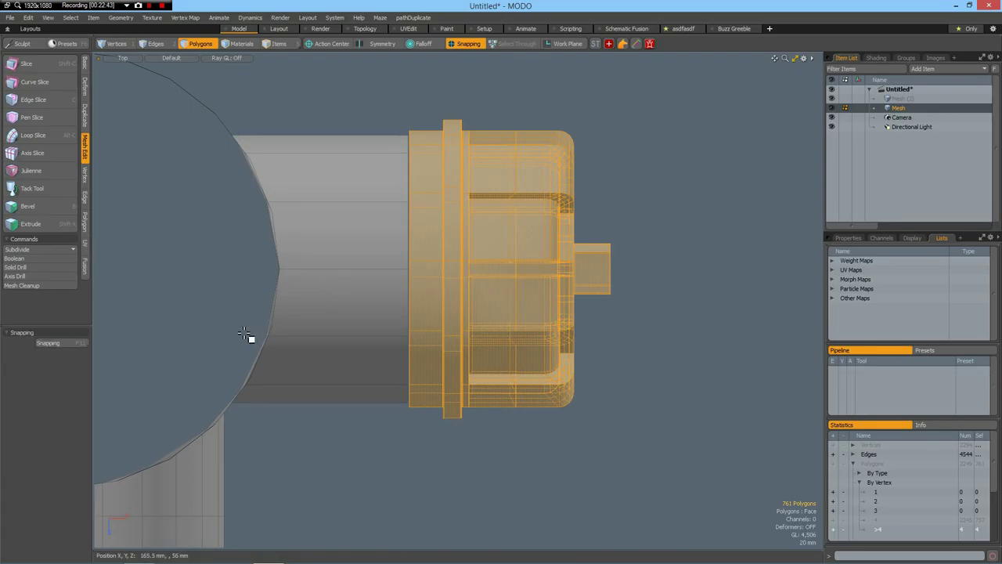
{"action": "key", "text": "y"}
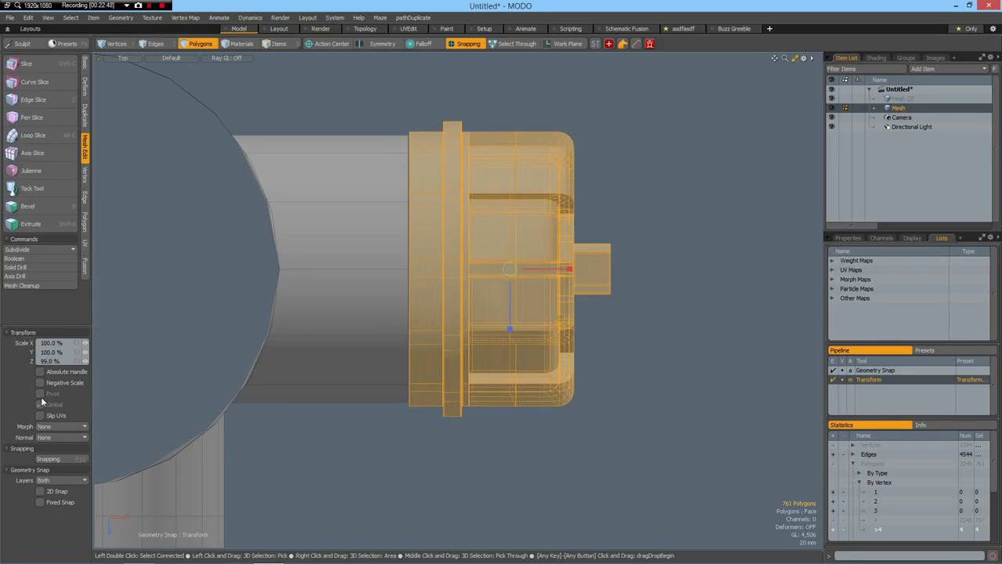
{"action": "left_click", "coordinate": [84, 360]}
{"action": "left_click_drag", "start_coordinate": [84, 360], "coordinate": [68, 360]}
{"action": "key", "text": "q"}
{"action": "left_click", "coordinate": [481, 510]}
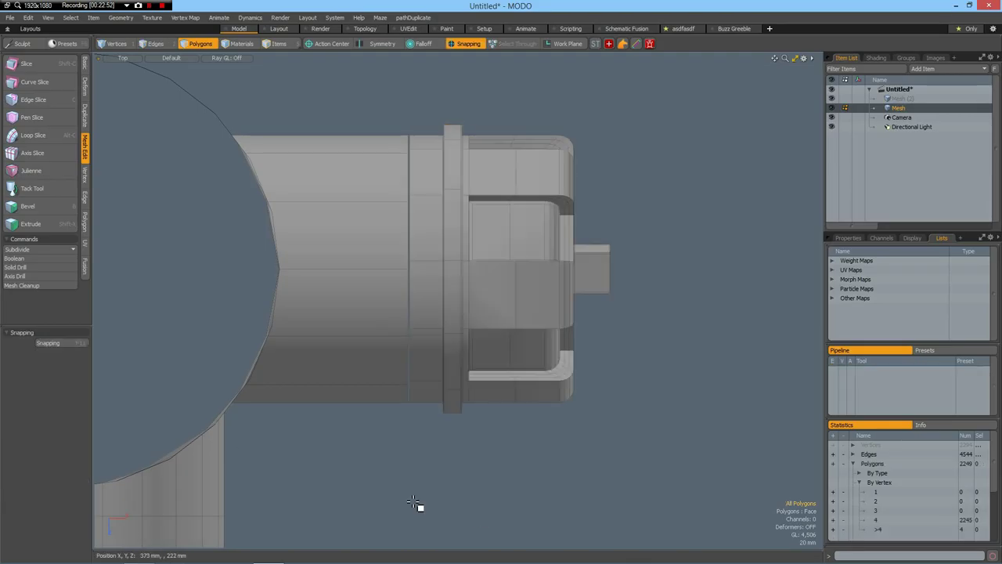
Rotate the side cap a further 3.251° about X to align its edges with the pipe's, and deselect it.
{"action": "double_click", "coordinate": [501, 249]}
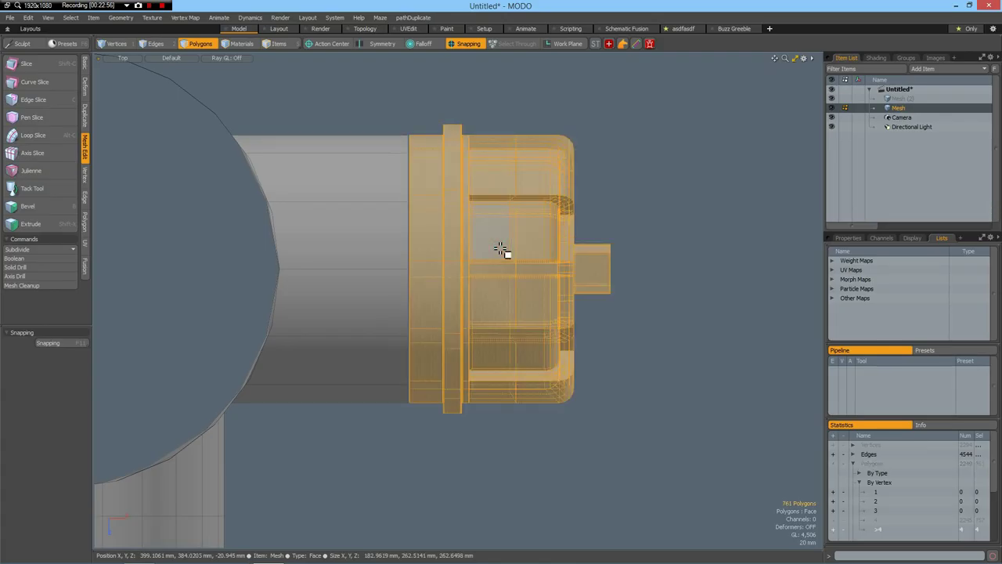
{"action": "key", "text": "y"}
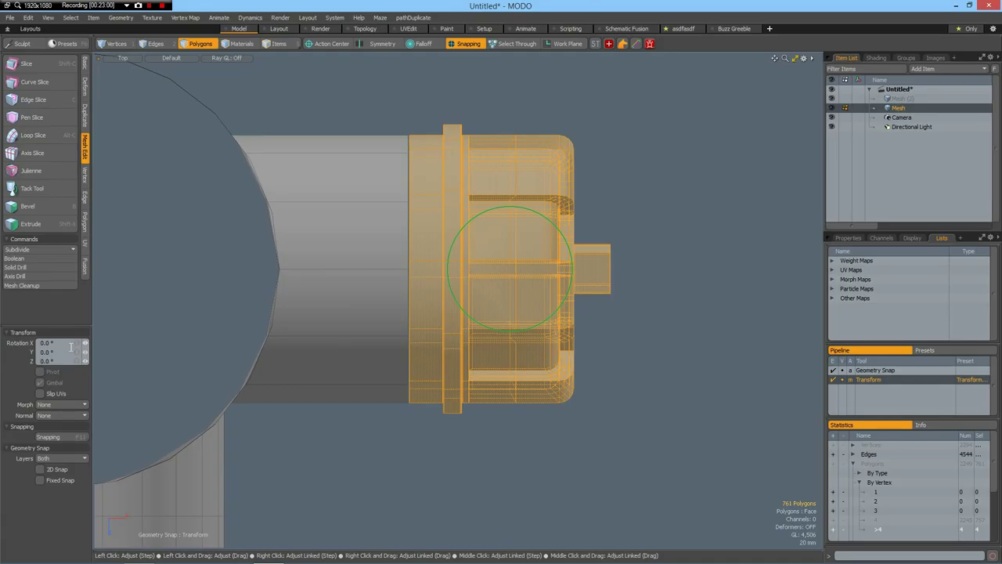
{"action": "left_click", "coordinate": [64, 342]}
{"action": "left_click_drag", "start_coordinate": [87, 343], "coordinate": [86, 344], "text": "ctrl"}
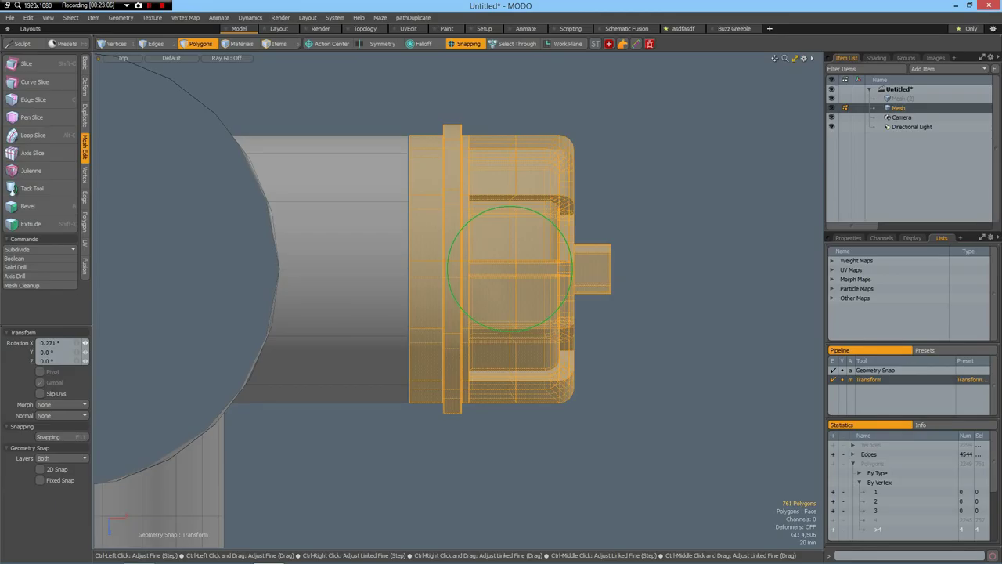
{"action": "left_click_drag", "start_coordinate": [85, 342], "coordinate": [94, 343], "text": "ctrl"}
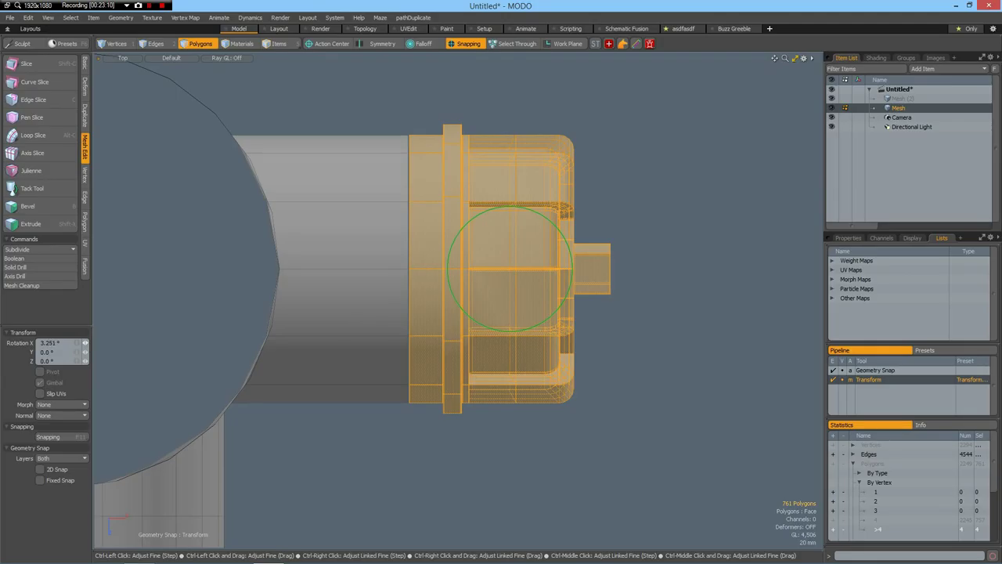
{"action": "left_click", "coordinate": [663, 324]}
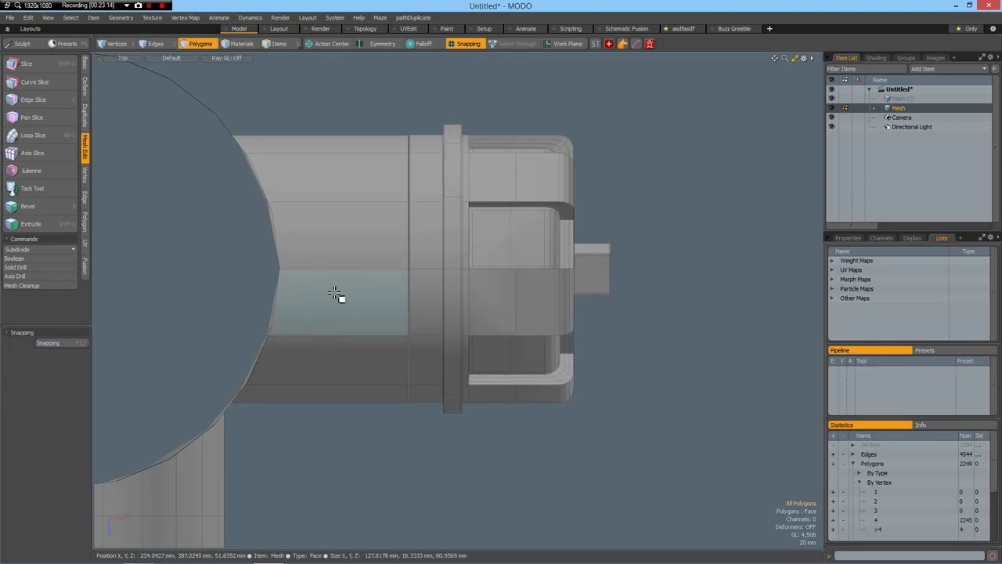
Delete the side pipe's wall polygons between the hydrant body and the cap.
{"action": "left_click", "coordinate": [335, 233]}
{"action": "left_click", "coordinate": [339, 295]}
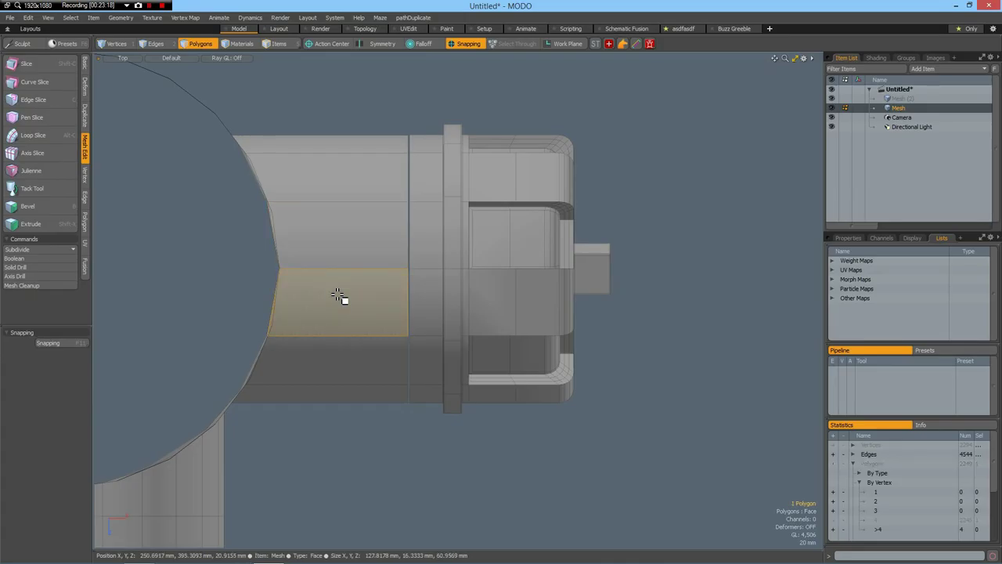
{"action": "double_click", "coordinate": [338, 295]}
{"action": "key", "text": "Delete"}
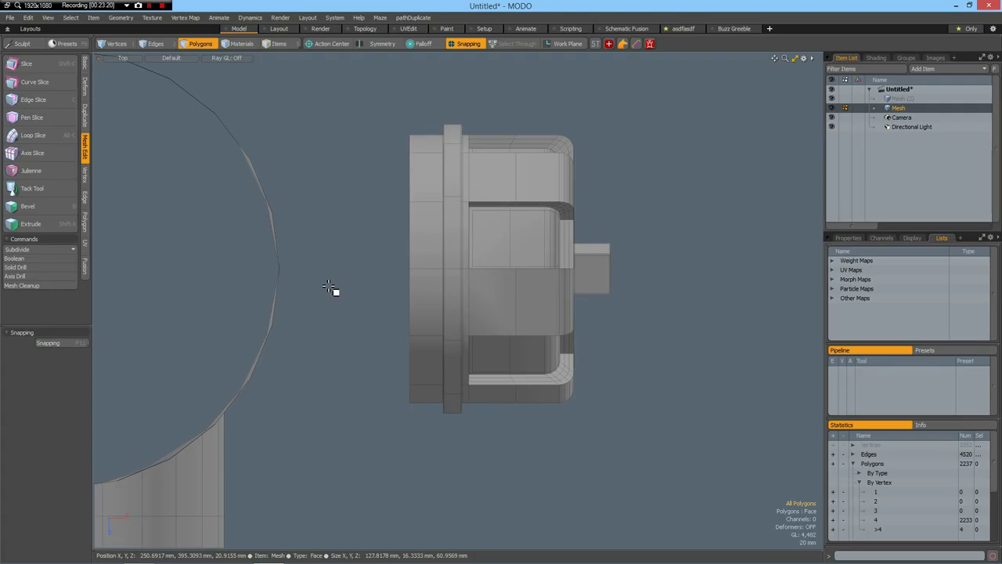
Select the border edge loops of the side cap's rear rim and of the side hole in the hydrant body.
{"action": "key", "text": "ctrl+space"}
{"action": "left_click", "coordinate": [371, 250]}
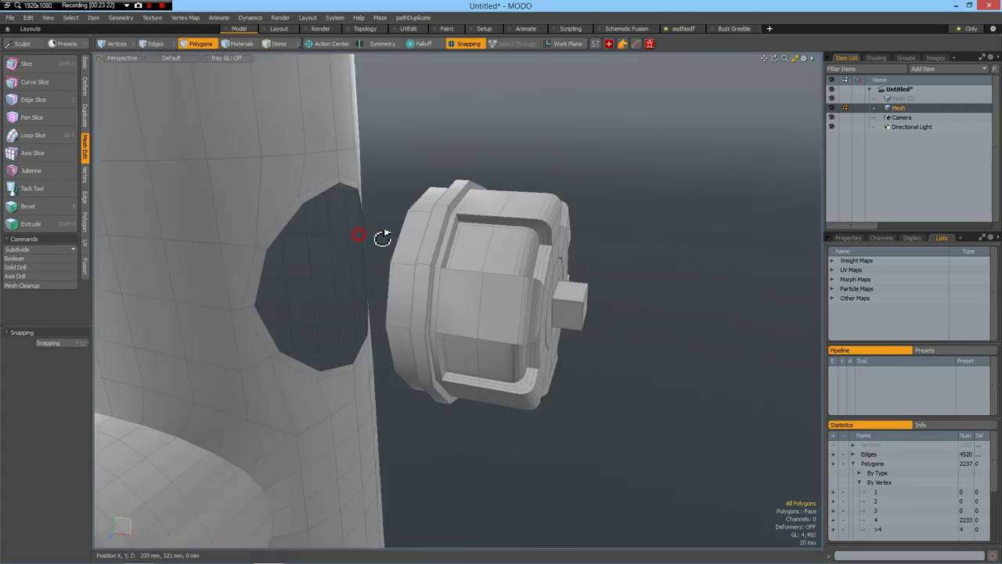
{"action": "left_click_drag", "start_coordinate": [381, 232], "coordinate": [420, 215], "text": "alt"}
{"action": "key", "text": "2"}
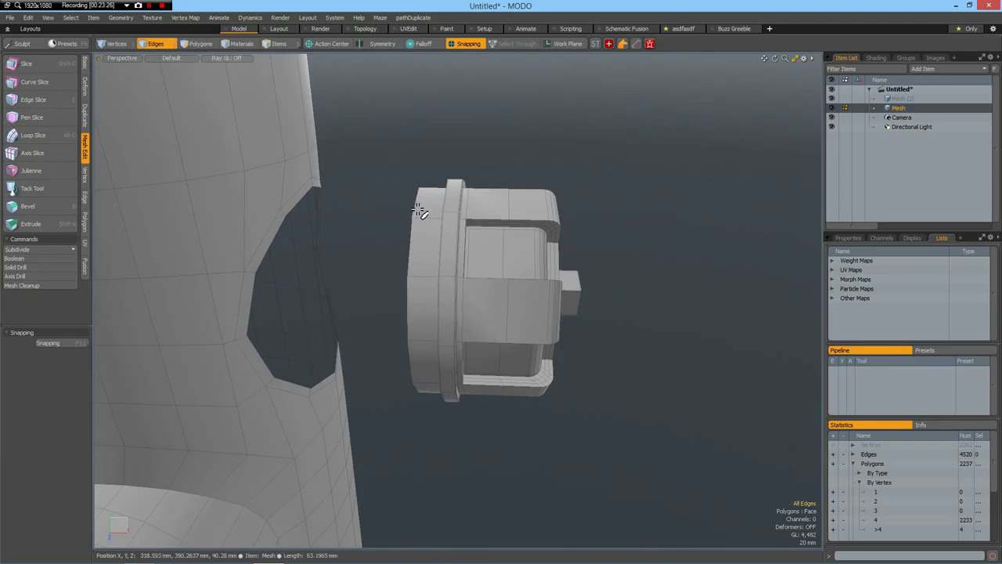
{"action": "left_click", "coordinate": [419, 210]}
{"action": "double_click", "coordinate": [419, 210]}
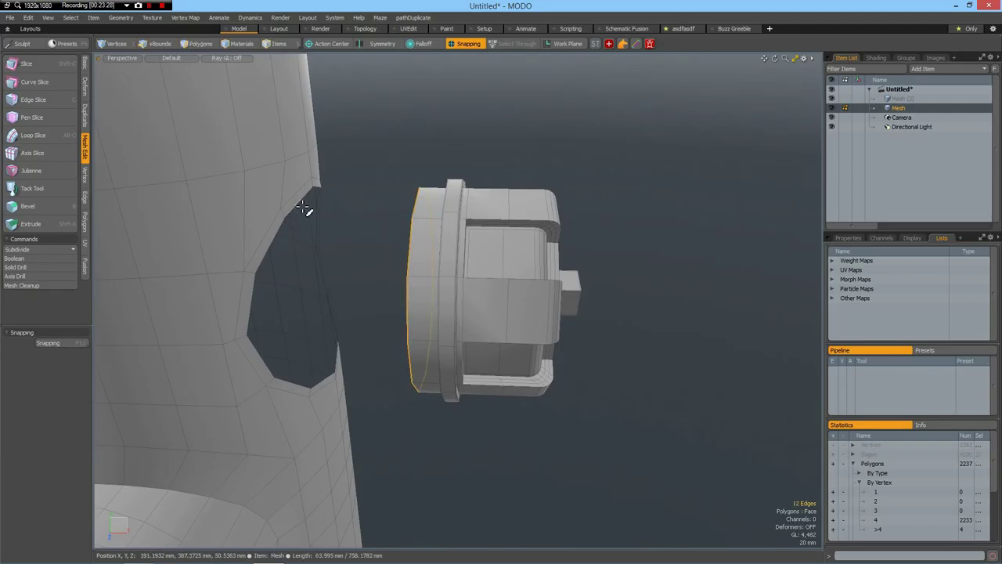
{"action": "left_click", "coordinate": [304, 210], "text": "shift"}
{"action": "double_click", "coordinate": [304, 220], "text": "shift"}
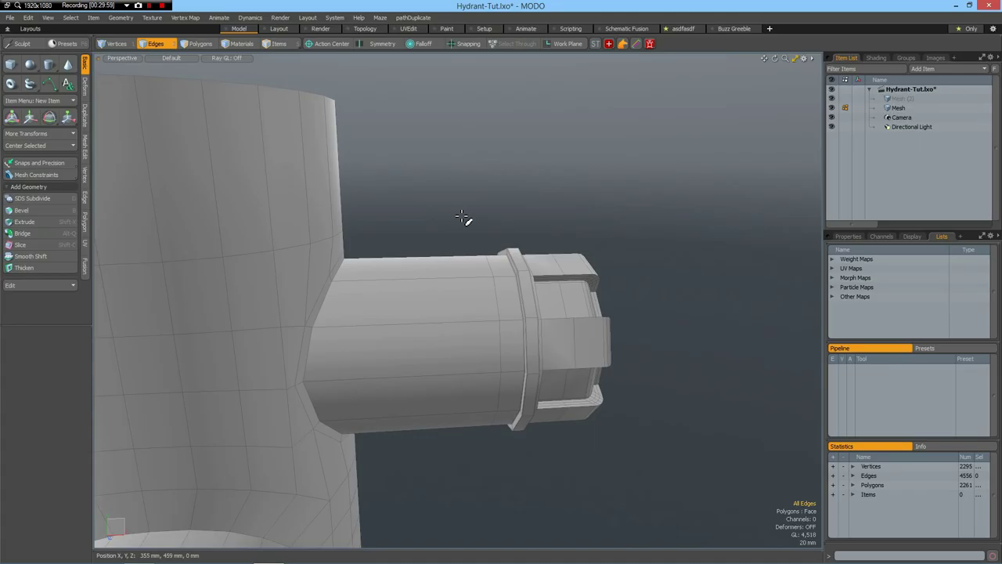
Mirror the side pipe and its cap across the X axis to the opposite side of the body, and clear the selection.
{"action": "left_click", "coordinate": [429, 216], "text": "alt"}
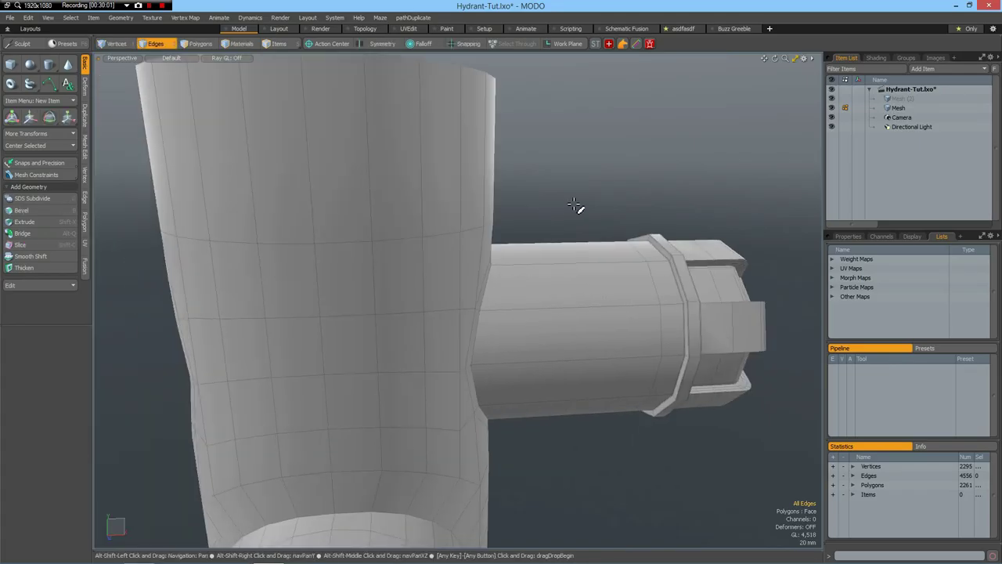
{"action": "left_click_drag", "start_coordinate": [566, 212], "coordinate": [580, 240], "text": "alt"}
{"action": "scroll", "coordinate": [563, 212], "scroll_direction": "down", "scroll_amount": 2}
{"action": "scroll", "coordinate": [562, 212], "scroll_direction": "up", "scroll_amount": 1}
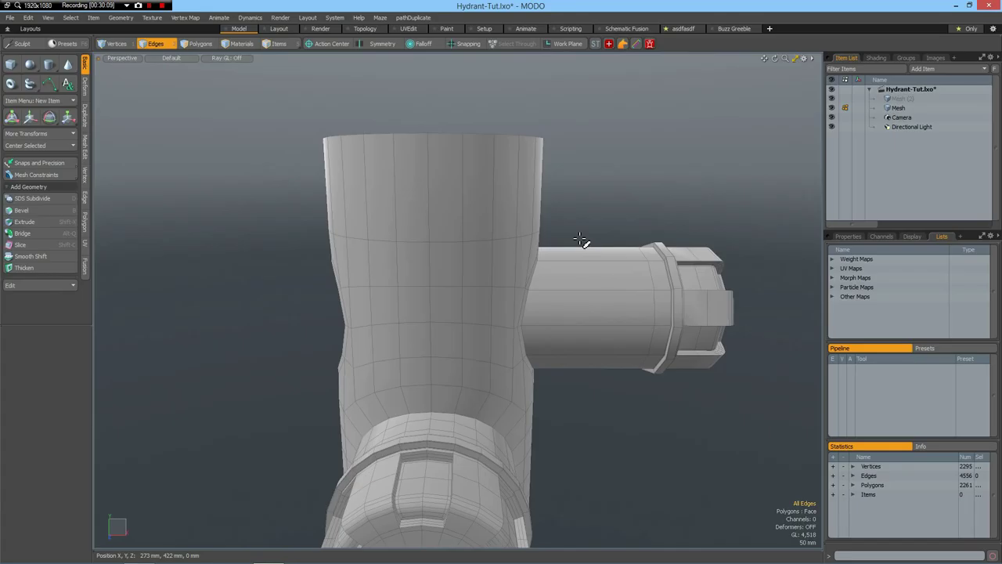
{"action": "key", "text": "alt"}
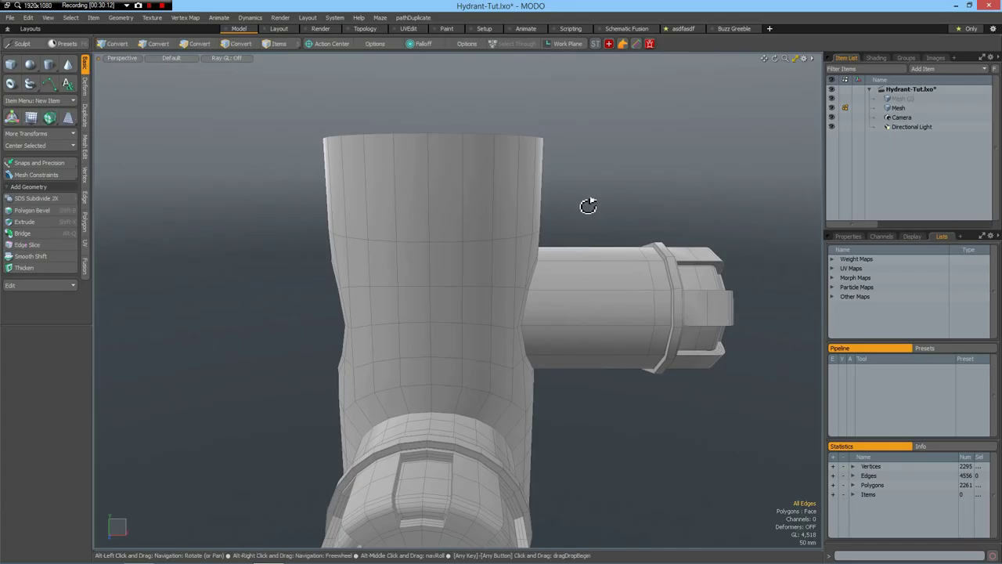
{"action": "left_click_drag", "start_coordinate": [588, 208], "coordinate": [593, 212], "text": "alt"}
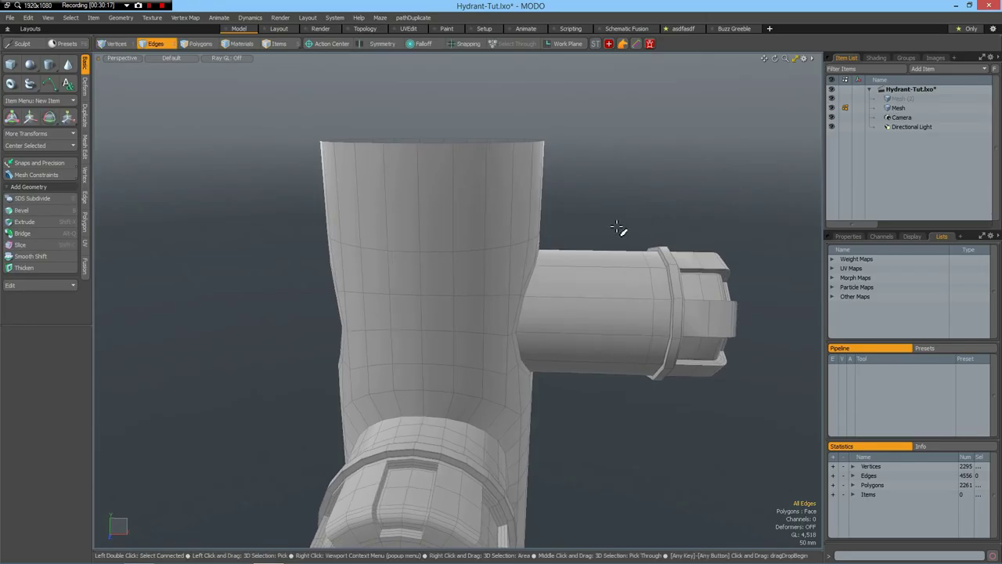
{"action": "key", "text": "3"}
{"action": "mouse_move", "coordinate": [600, 210]}
{"action": "right_mouse_down"}
{"action": "mouse_move", "coordinate": [704, 461]}
{"action": "mouse_move", "coordinate": [790, 518]}
{"action": "right_mouse_up"}
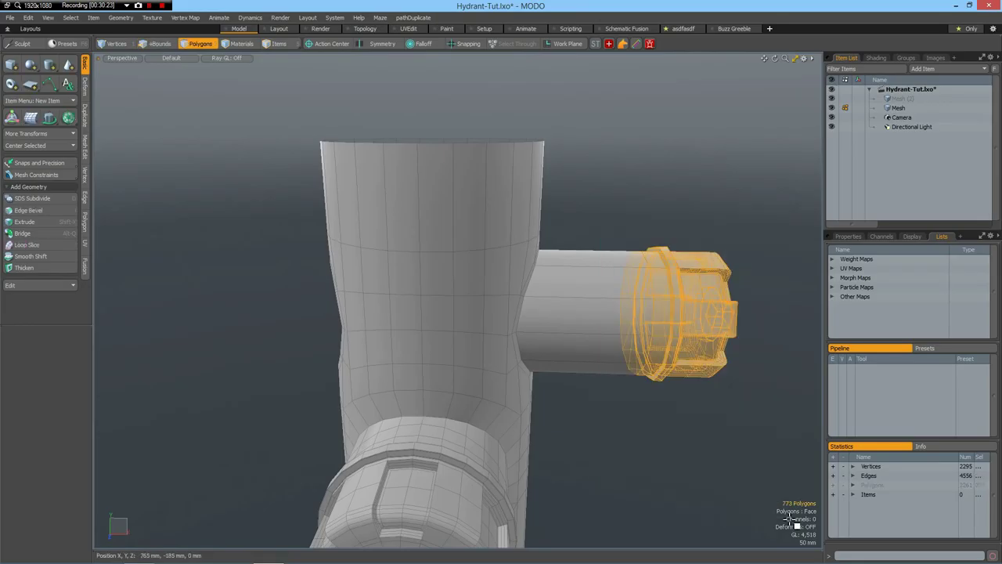
{"action": "key", "text": "shift+Up"}
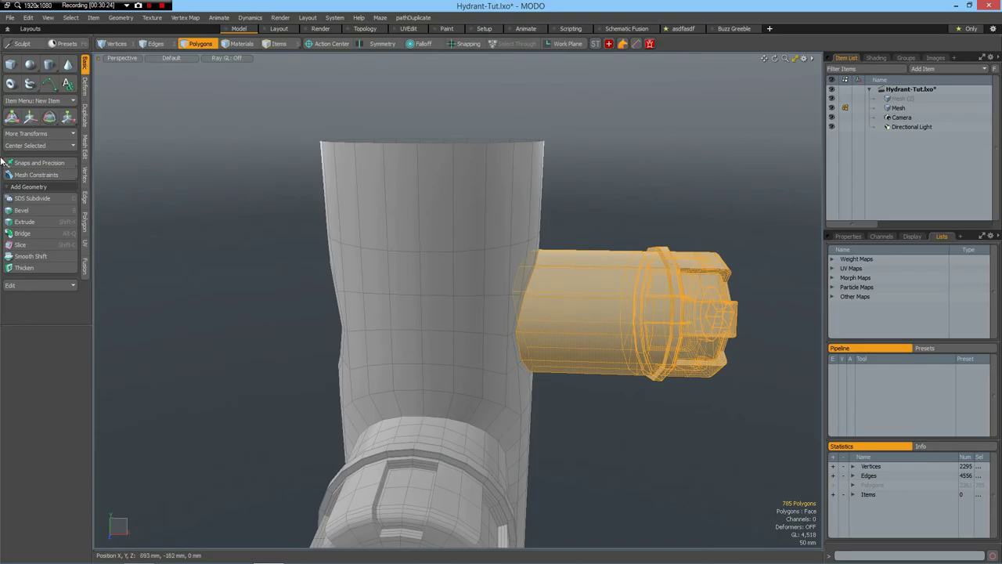
{"action": "left_click", "coordinate": [85, 115]}
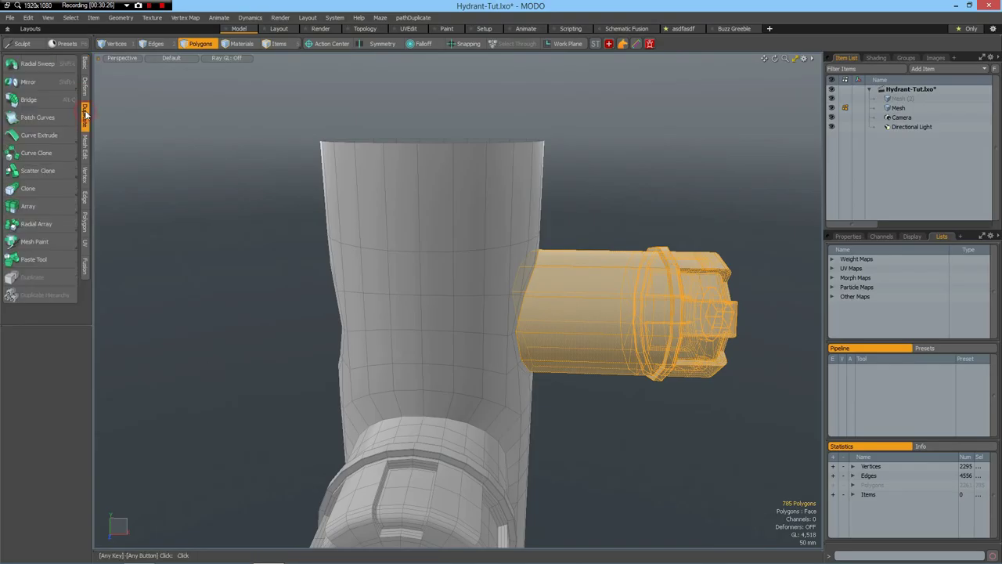
{"action": "left_click", "coordinate": [28, 81]}
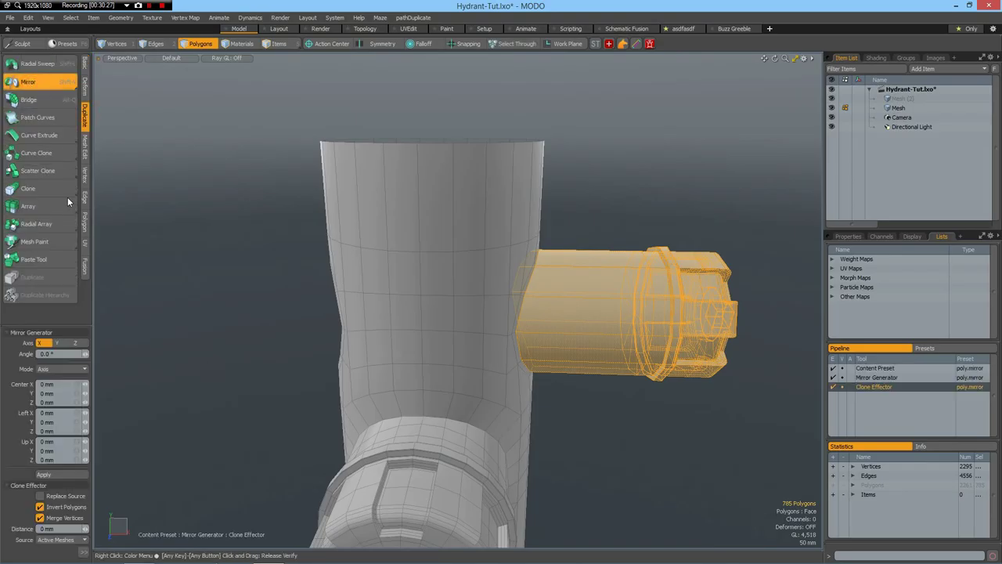
{"action": "left_click", "coordinate": [49, 474]}
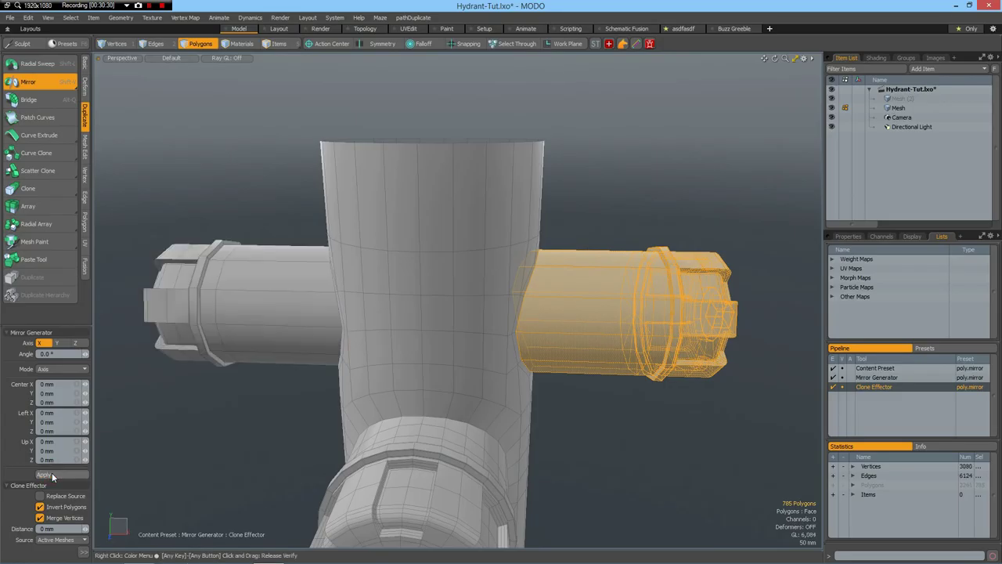
{"action": "key", "text": "q"}
{"action": "left_click", "coordinate": [212, 438]}
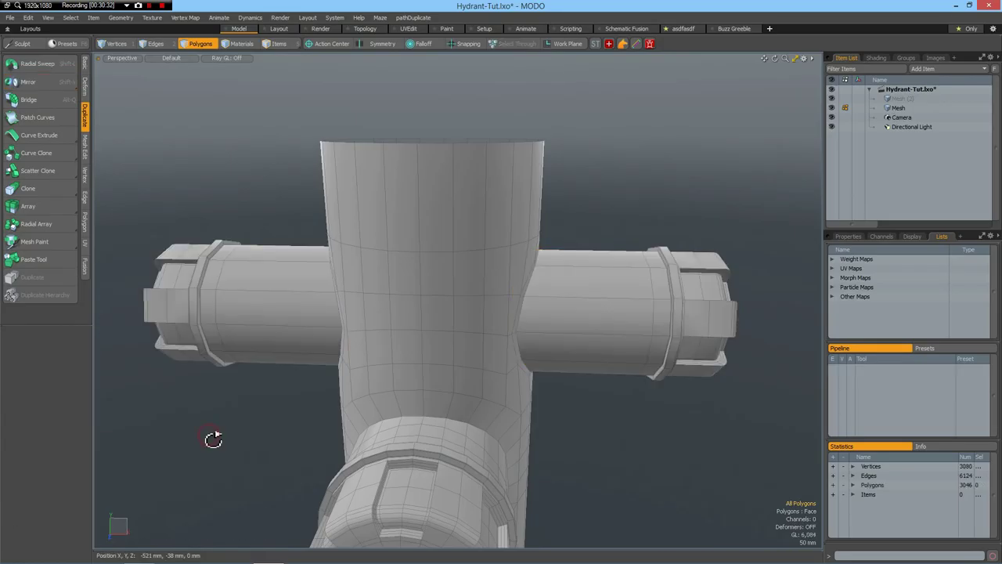
Turn on subdivision smoothing for the hydrant mesh and hide both side caps.
{"action": "left_click_drag", "start_coordinate": [237, 402], "coordinate": [448, 339], "text": "alt"}
{"action": "key", "text": "Tab"}
{"action": "left_click_drag", "start_coordinate": [554, 323], "coordinate": [555, 329], "text": "alt"}
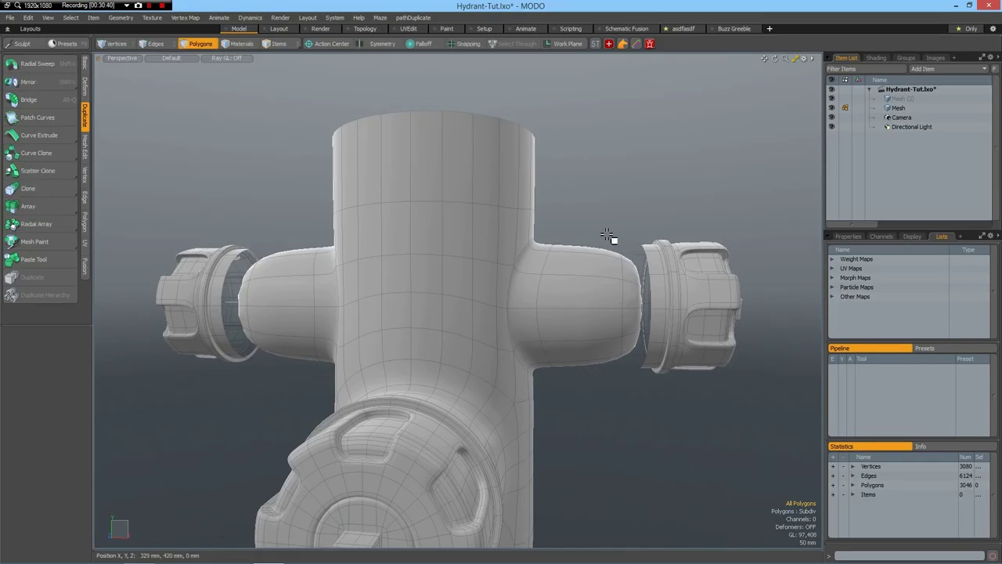
{"action": "double_click", "coordinate": [700, 300]}
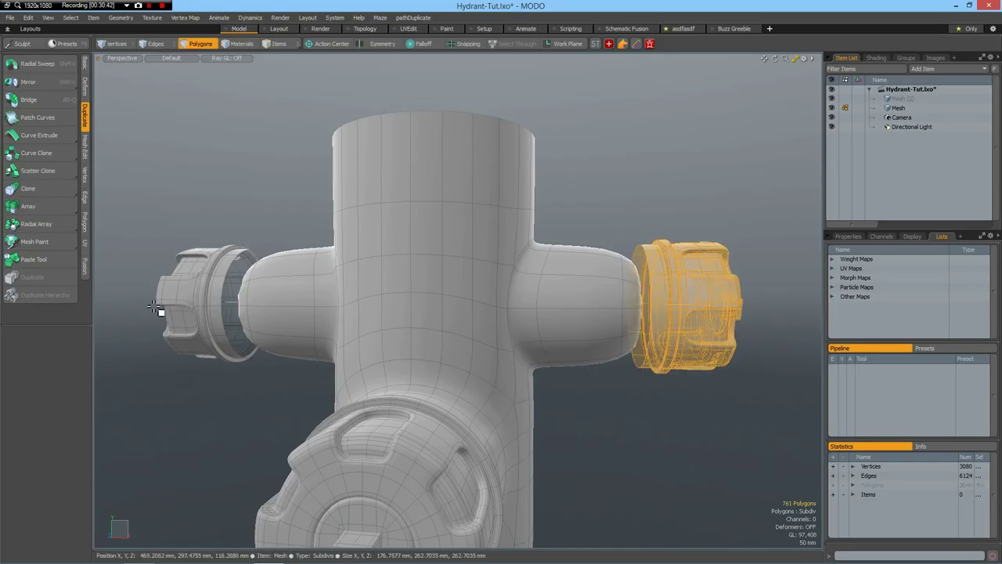
{"action": "double_click", "coordinate": [186, 292], "text": "shift"}
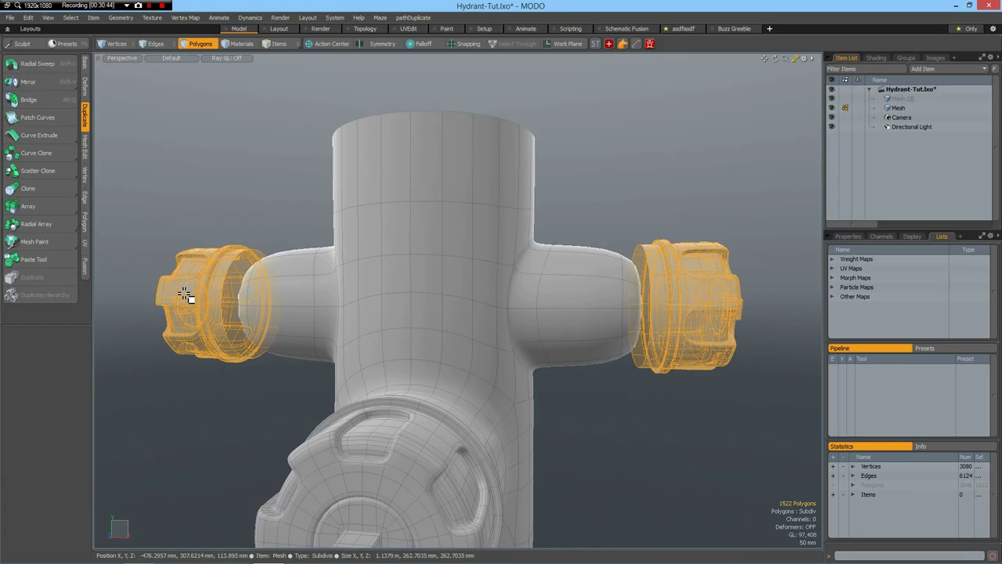
{"action": "key", "text": "Delete"}
Delete the polygons closing the outer ends of both side pipes.
{"action": "right_click_drag", "start_coordinate": [604, 228], "coordinate": [716, 471]}
{"action": "mouse_move", "coordinate": [257, 383]}
{"action": "right_mouse_down", "text": "shift"}
{"action": "mouse_move", "coordinate": [284, 426]}
{"action": "mouse_move", "coordinate": [271, 420]}
{"action": "right_mouse_up", "text": "shift"}
{"action": "left_click_drag", "start_coordinate": [233, 409], "coordinate": [285, 405], "text": "alt"}
{"action": "right_click_drag", "start_coordinate": [205, 247], "coordinate": [281, 434], "text": "shift"}
{"action": "key", "text": "Delete"}
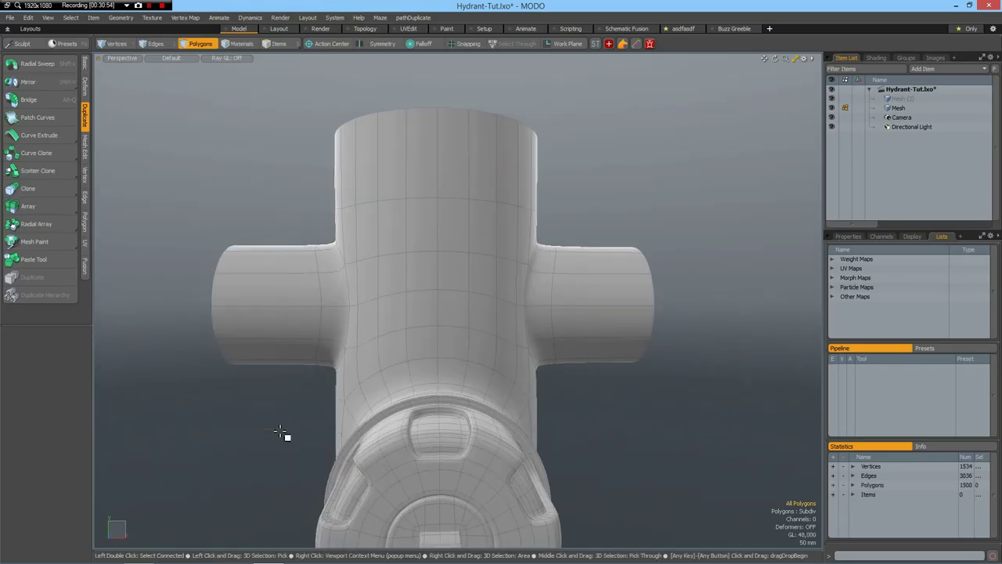
Unhide the two side caps so the whole hydrant is shown again.
{"action": "key", "text": "u"}
{"action": "left_click_drag", "start_coordinate": [529, 225], "coordinate": [523, 266], "text": "alt"}
{"action": "scroll", "coordinate": [524, 269], "scroll_direction": "down", "scroll_amount": 5}
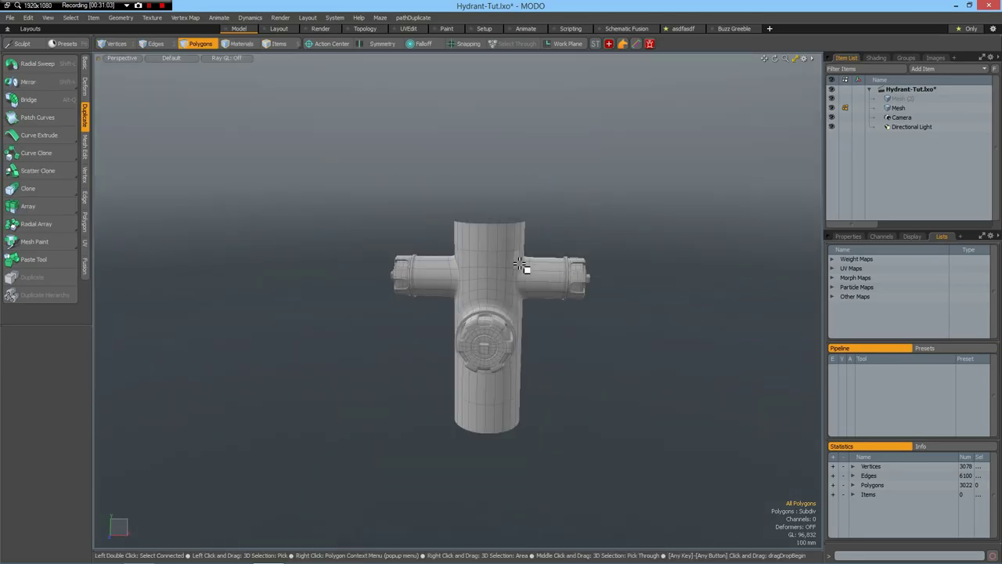
{"action": "scroll", "coordinate": [517, 290], "scroll_direction": "up", "scroll_amount": 2}
{"action": "left_click_drag", "start_coordinate": [539, 347], "coordinate": [497, 314], "text": "alt+shift"}
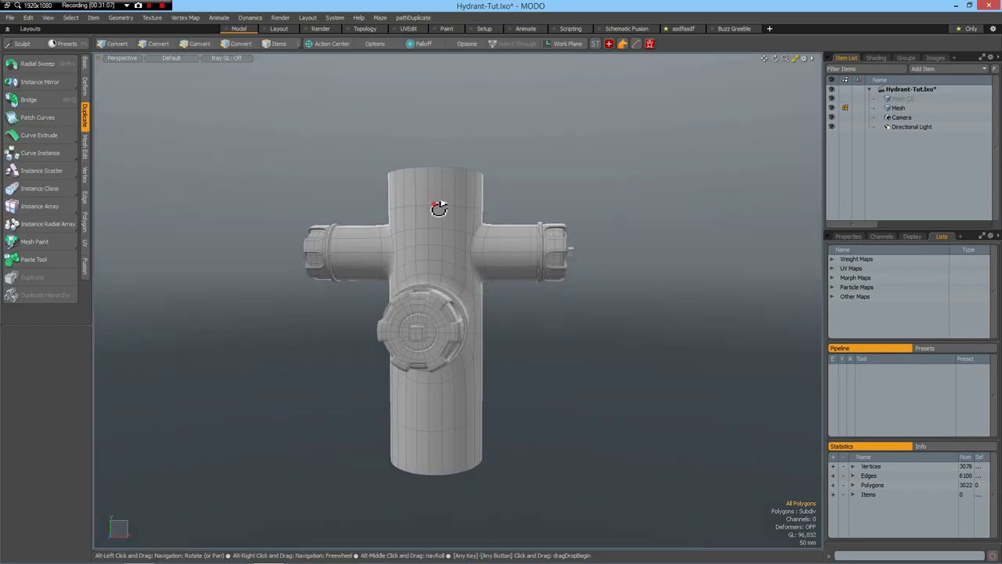
Turn on X symmetry, select both side nozzle caps and move them slightly outward from the hydrant barrel.
{"action": "mouse_move", "coordinate": [438, 208]}
{"action": "left_mouse_down", "text": "alt"}
{"action": "mouse_move", "coordinate": [443, 232]}
{"action": "mouse_move", "coordinate": [441, 223]}
{"action": "left_mouse_up", "text": "alt"}
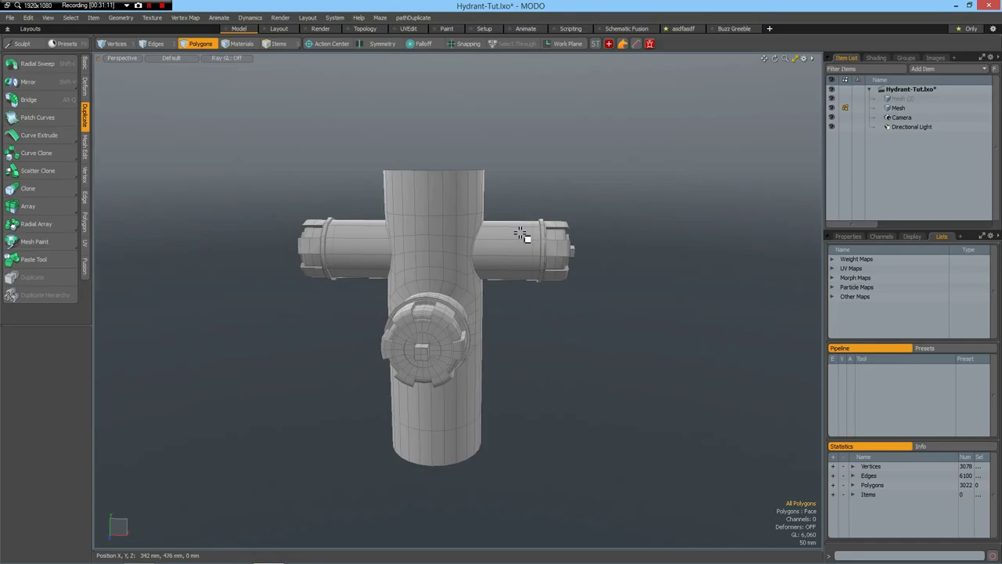
{"action": "right_click_drag", "start_coordinate": [519, 201], "coordinate": [585, 291]}
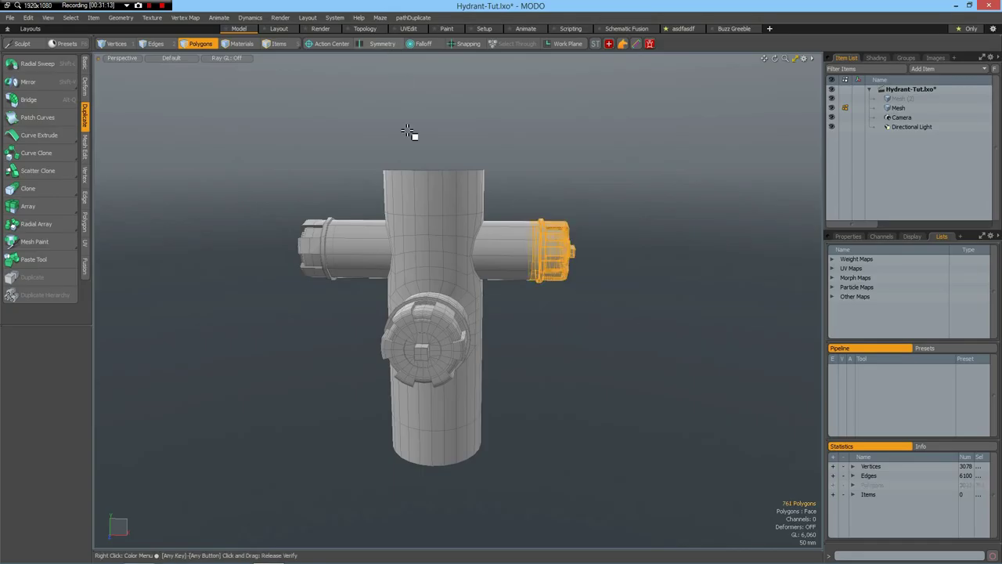
{"action": "left_click", "coordinate": [382, 43]}
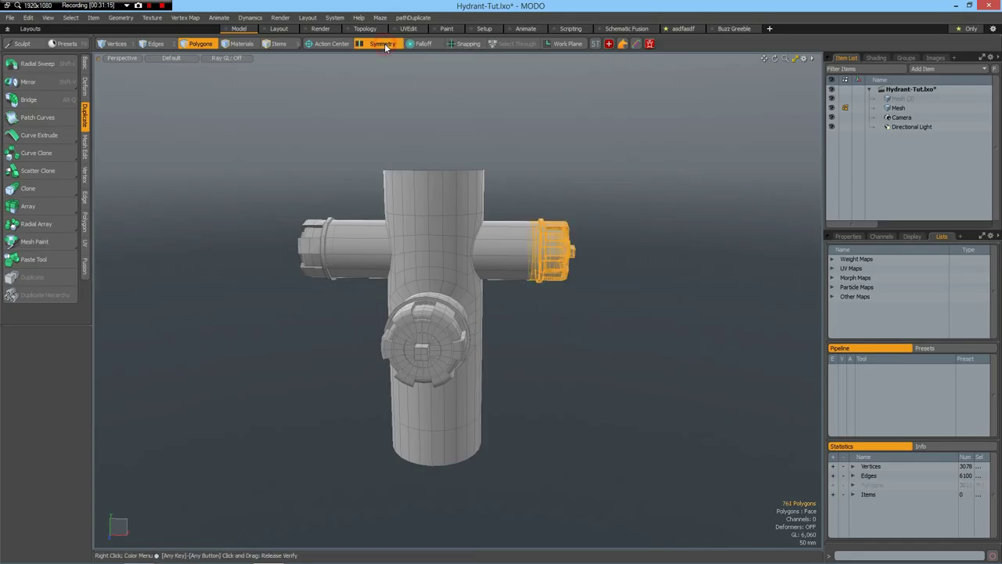
{"action": "left_click", "coordinate": [638, 234]}
{"action": "right_click_drag", "start_coordinate": [515, 190], "coordinate": [670, 351]}
{"action": "key", "text": "e"}
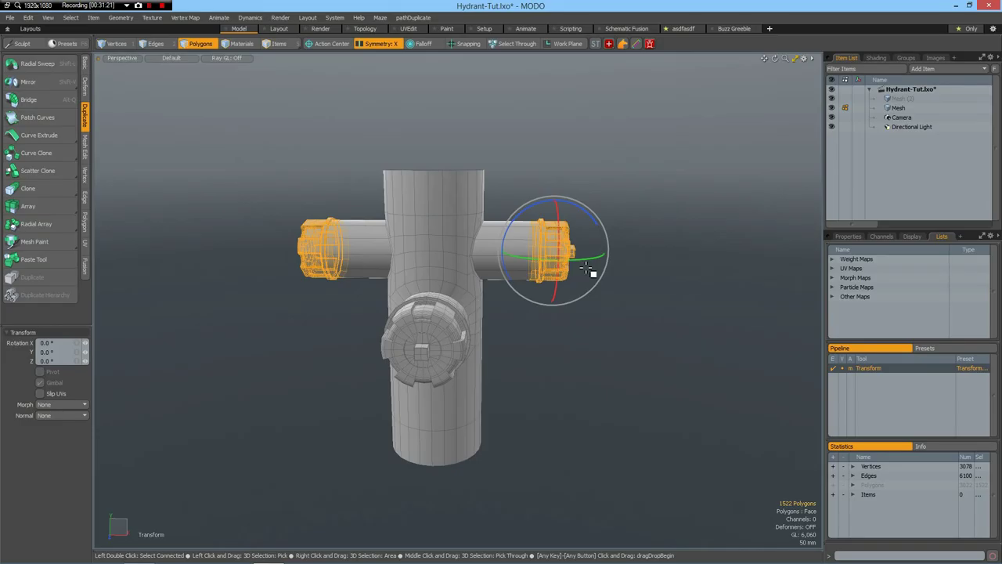
{"action": "key", "text": "w"}
{"action": "mouse_move", "coordinate": [598, 252]}
{"action": "left_mouse_down"}
{"action": "mouse_move", "coordinate": [555, 251]}
{"action": "mouse_move", "coordinate": [607, 251]}
{"action": "left_mouse_up"}
{"action": "key", "text": "q"}
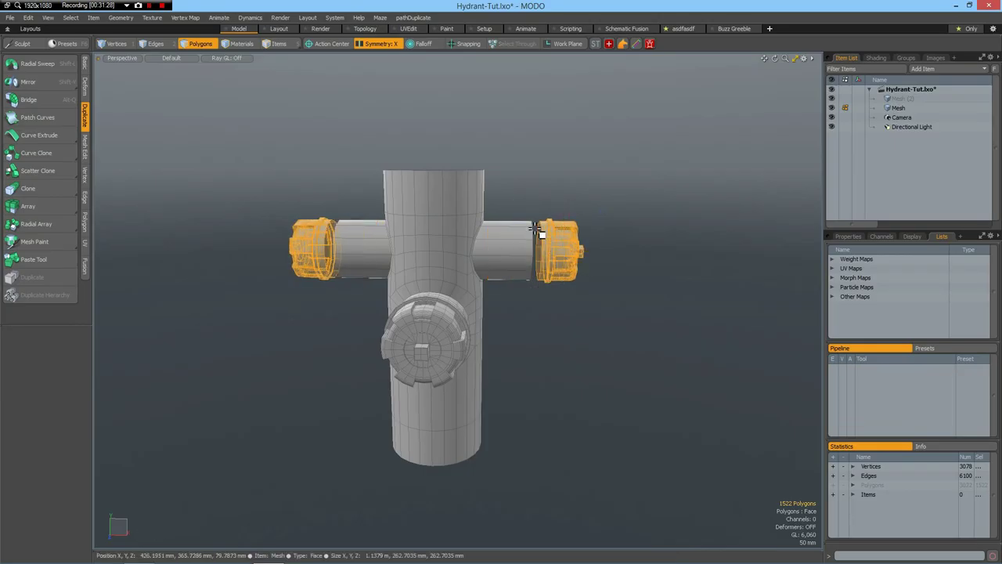
Bridge the open edge loops between the side pipes and their caps, and remove the leftover edge loop at the end of each pipe.
{"action": "scroll", "coordinate": [537, 230], "scroll_direction": "up", "scroll_amount": 3}
{"action": "key", "text": "Escape"}
{"action": "mouse_move", "coordinate": [547, 266]}
{"action": "left_mouse_down", "text": "alt"}
{"action": "mouse_move", "coordinate": [537, 279]}
{"action": "mouse_move", "coordinate": [555, 262]}
{"action": "left_mouse_up", "text": "alt"}
{"action": "key", "text": "2"}
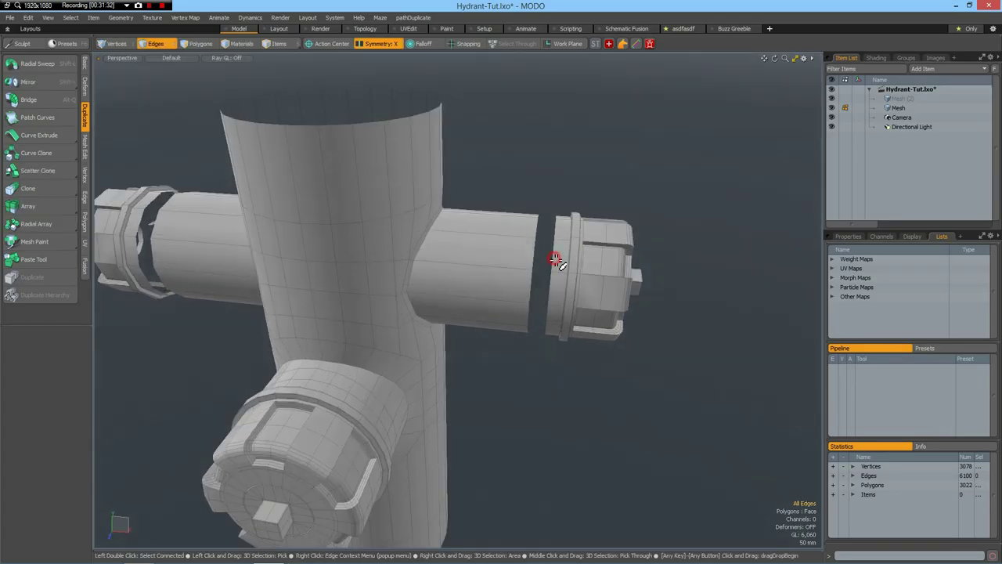
{"action": "double_click", "coordinate": [551, 258]}
{"action": "double_click", "coordinate": [535, 262], "text": "shift"}
{"action": "key", "text": "alt+q"}
{"action": "left_click", "coordinate": [540, 299]}
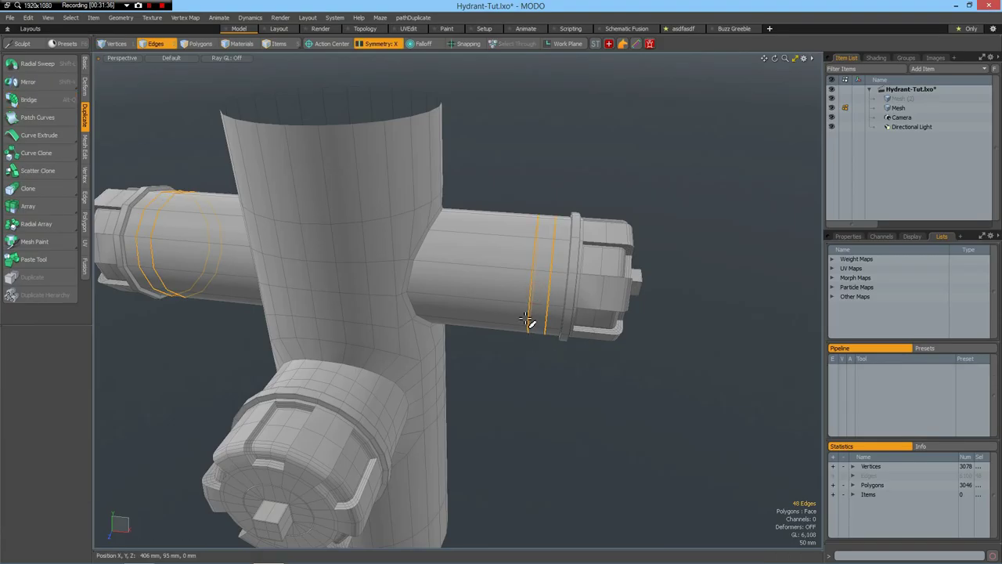
{"action": "key", "text": "q"}
{"action": "double_click", "coordinate": [532, 291]}
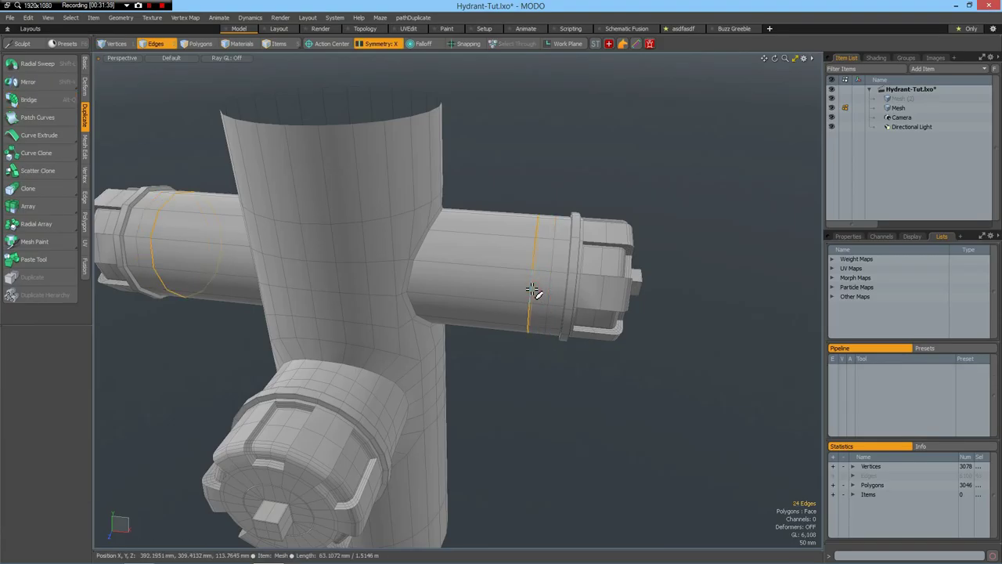
{"action": "key", "text": "BackSpace"}
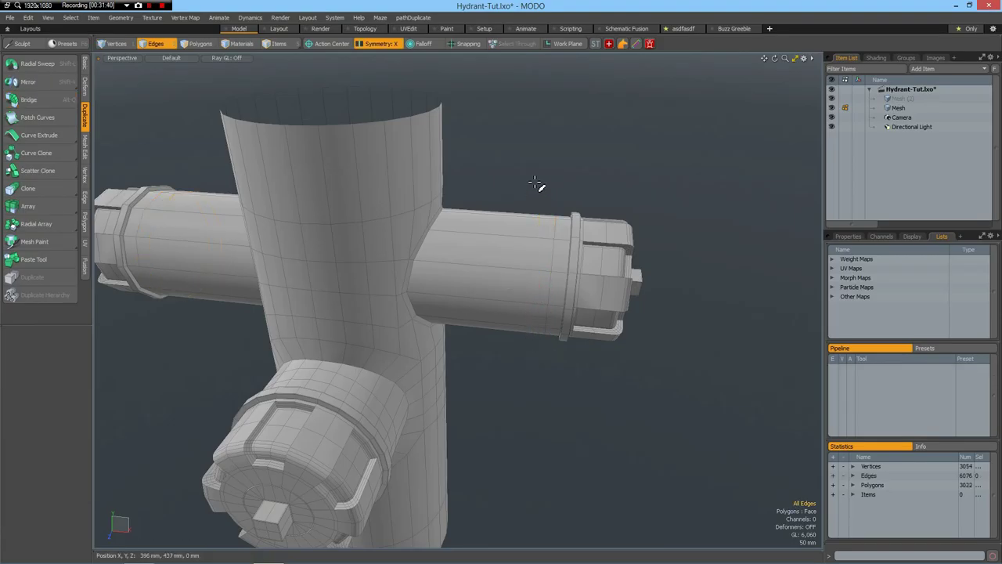
Select the polygons of both side nozzle caps and move them inward along X, closer to the barrel, shortening the pipes.
{"action": "key", "text": "3"}
{"action": "right_click_drag", "start_coordinate": [516, 170], "coordinate": [788, 488]}
{"action": "left_click_drag", "start_coordinate": [621, 431], "coordinate": [608, 436], "text": "alt"}
{"action": "key", "text": "w"}
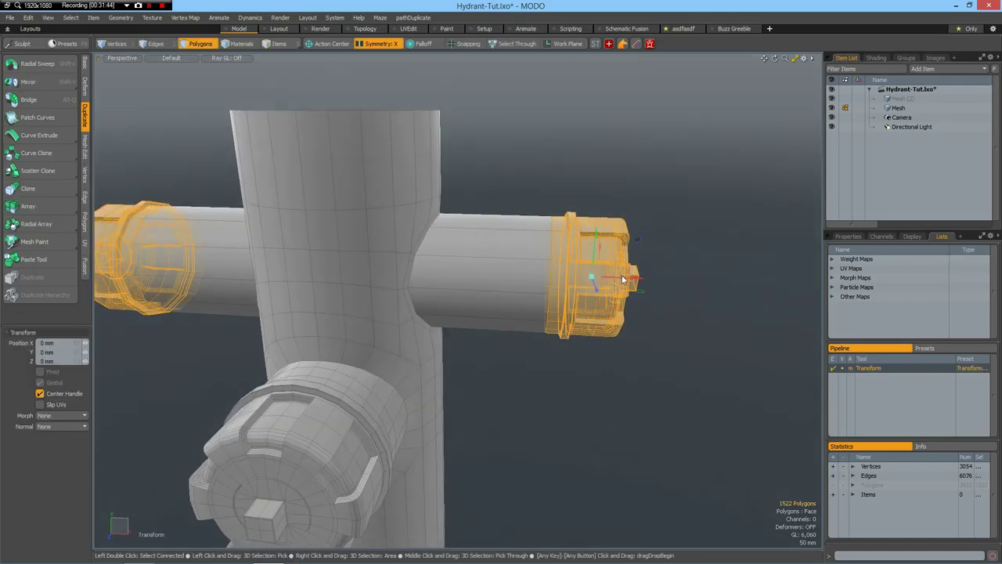
{"action": "left_click_drag", "start_coordinate": [630, 275], "coordinate": [530, 273]}
{"action": "key", "text": "q"}
{"action": "left_click", "coordinate": [597, 280]}
Select the barrel's open top edge loop and extend it straight upward by about 317 mm with Edge Extend.
{"action": "left_click_drag", "start_coordinate": [524, 324], "coordinate": [588, 402], "text": "alt"}
{"action": "scroll", "coordinate": [561, 327], "scroll_direction": "down", "scroll_amount": 3}
{"action": "left_click_drag", "start_coordinate": [483, 302], "coordinate": [476, 284], "text": "alt"}
{"action": "scroll", "coordinate": [468, 287], "scroll_direction": "up", "scroll_amount": 3}
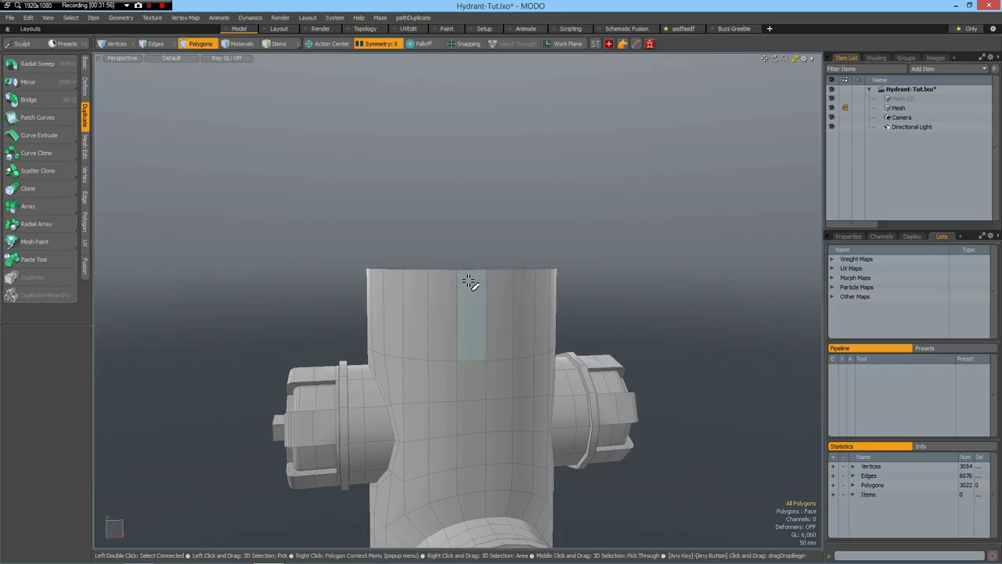
{"action": "key", "text": "2"}
{"action": "left_click", "coordinate": [474, 271]}
{"action": "double_click", "coordinate": [474, 270]}
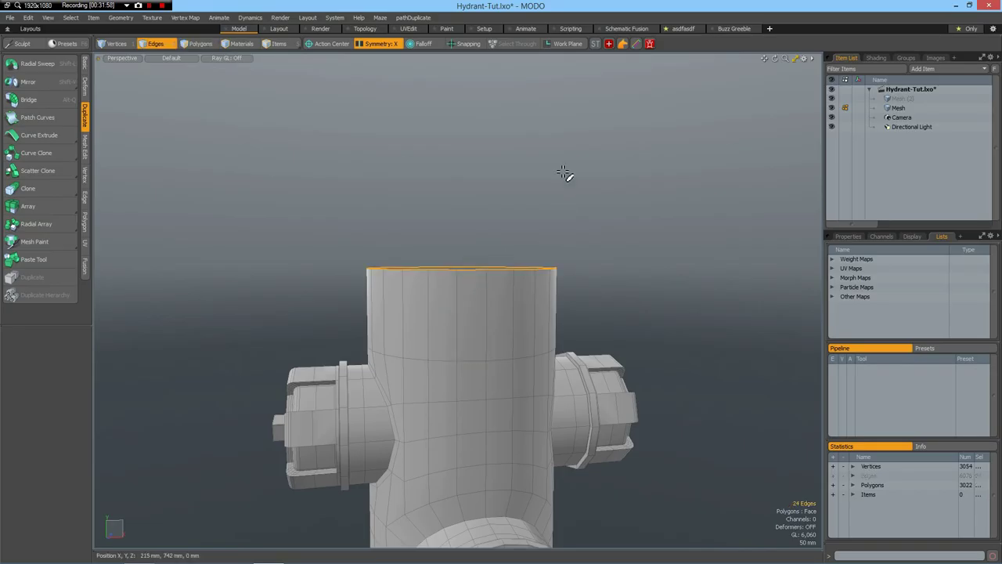
{"action": "key", "text": "z"}
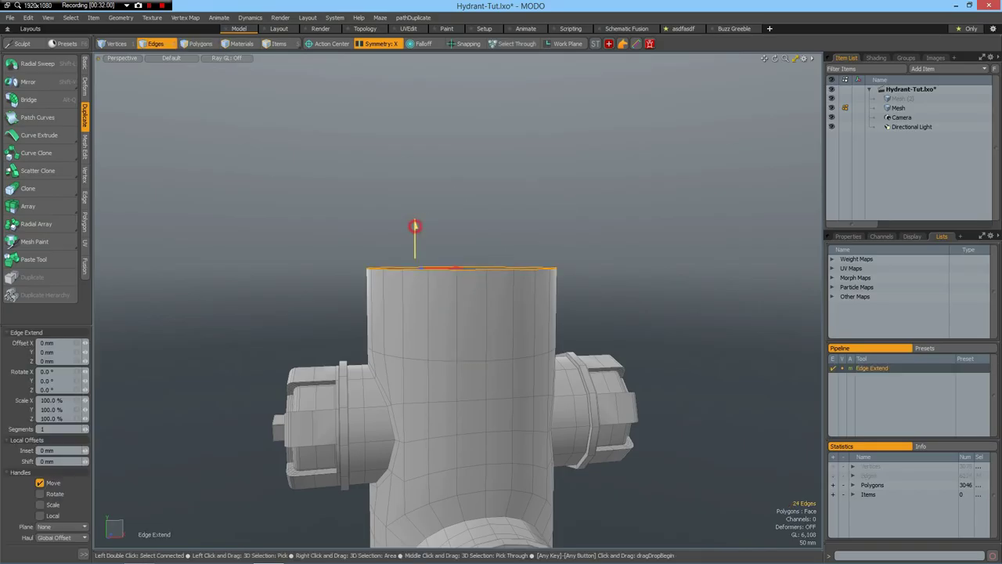
{"action": "left_click_drag", "start_coordinate": [415, 226], "coordinate": [416, 93]}
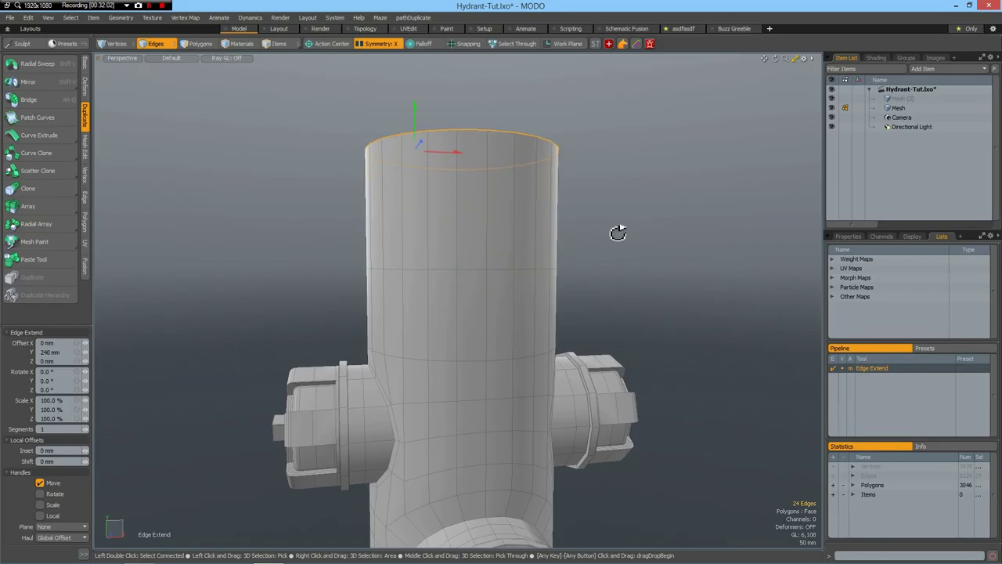
{"action": "key", "text": "KP_1"}
{"action": "key", "text": "KP_2"}
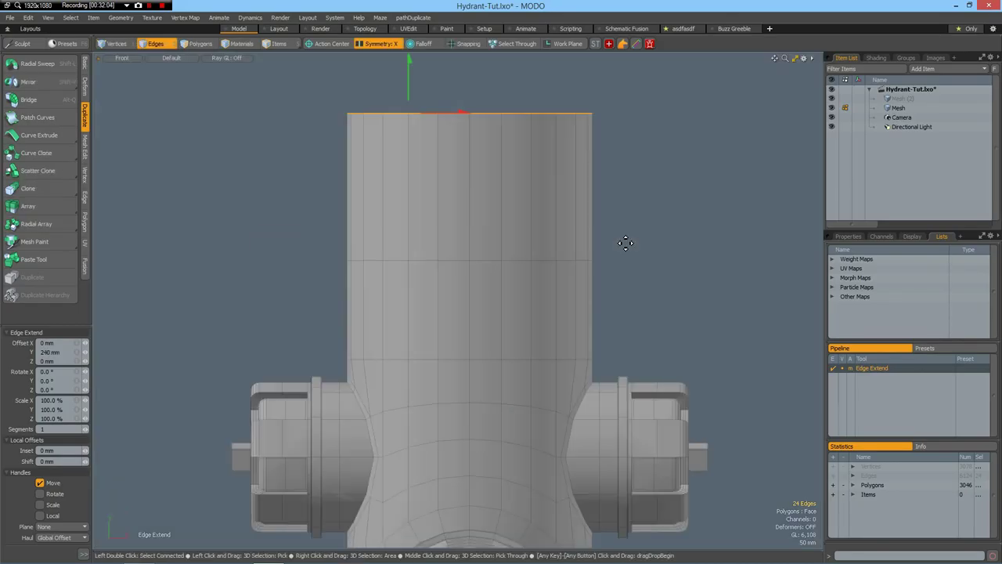
{"action": "left_click_drag", "start_coordinate": [550, 244], "coordinate": [522, 417], "text": "alt+shift"}
{"action": "left_click_drag", "start_coordinate": [393, 251], "coordinate": [393, 203]}
Extend the raised top edge loop a second time to add a thin rim band on the barrel.
{"action": "left_click", "coordinate": [503, 203]}
{"action": "left_click_drag", "start_coordinate": [503, 195], "coordinate": [503, 186]}
{"action": "key", "text": "space"}
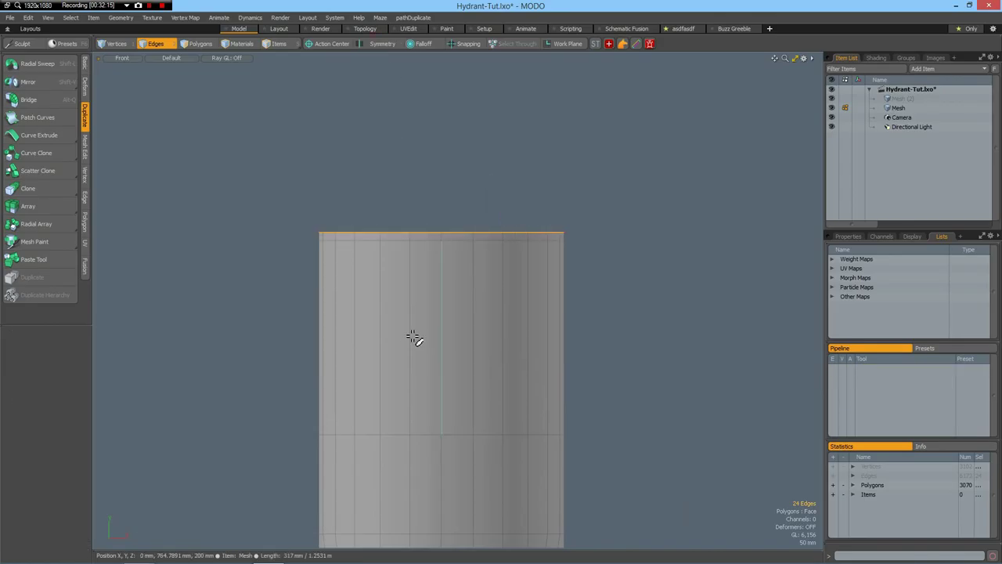
Select six evenly spaced two-polygon panels around the barrel's upper section and inset them 7 mm with a grouped polygon Bevel.
{"action": "scroll", "coordinate": [456, 337], "scroll_direction": "down", "scroll_amount": 2}
{"action": "scroll", "coordinate": [456, 337], "scroll_direction": "up", "scroll_amount": 3}
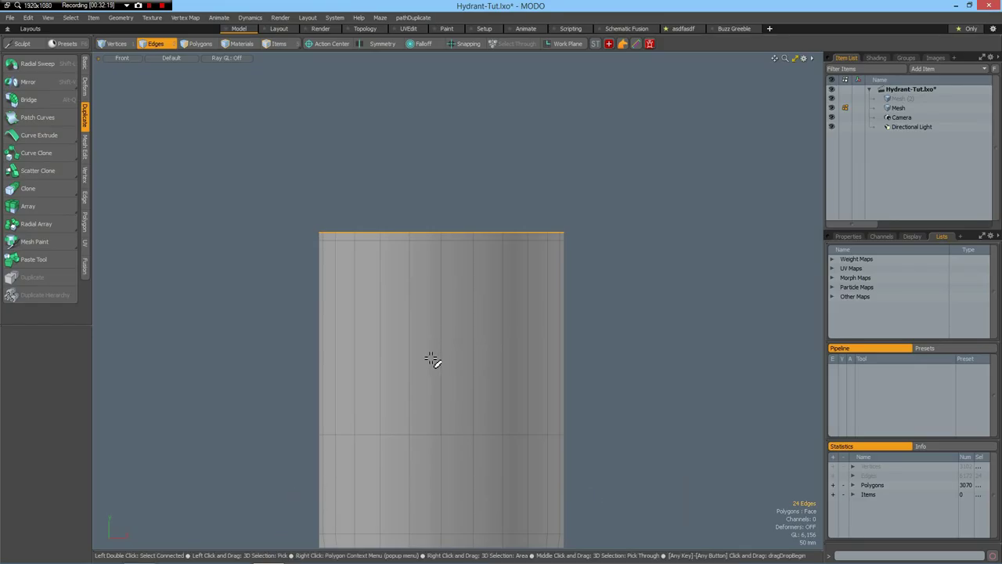
{"action": "key", "text": "3"}
{"action": "left_click", "coordinate": [432, 359]}
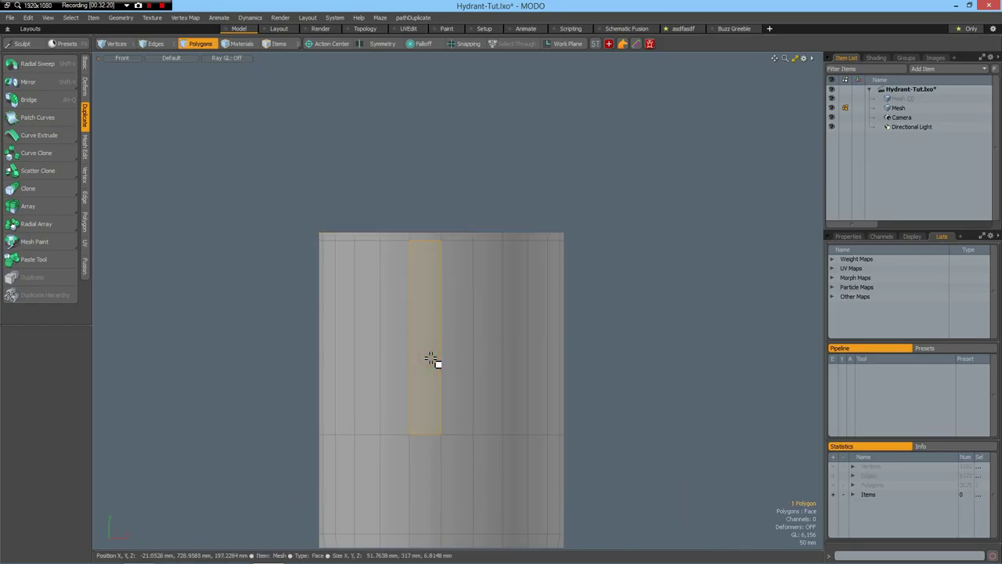
{"action": "left_click", "coordinate": [538, 363], "text": "shift"}
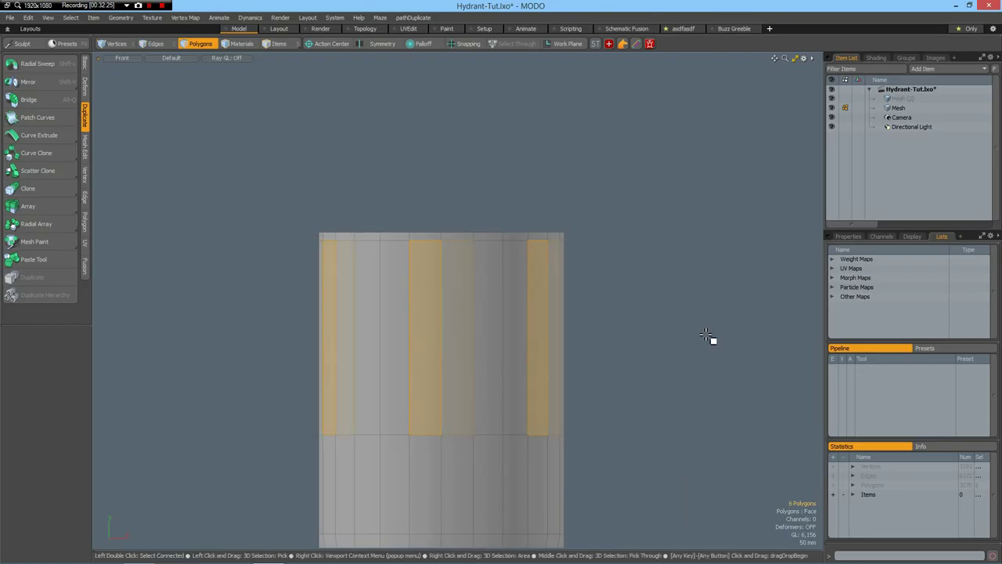
{"action": "left_click", "coordinate": [452, 349], "text": "shift"}
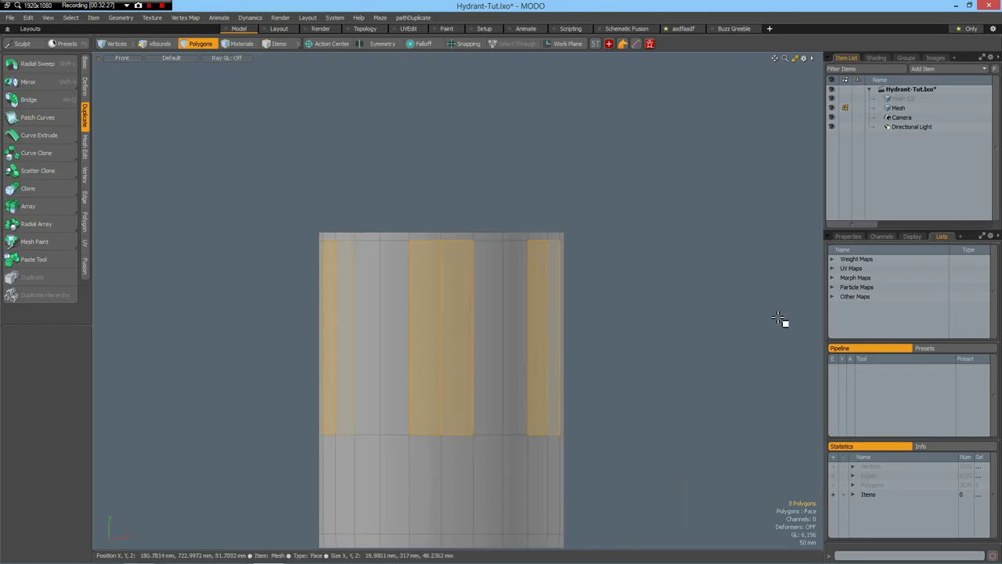
{"action": "key", "text": "Up"}
{"action": "key", "text": "Up"}
{"action": "key", "text": "Up"}
{"action": "key", "text": "Up"}
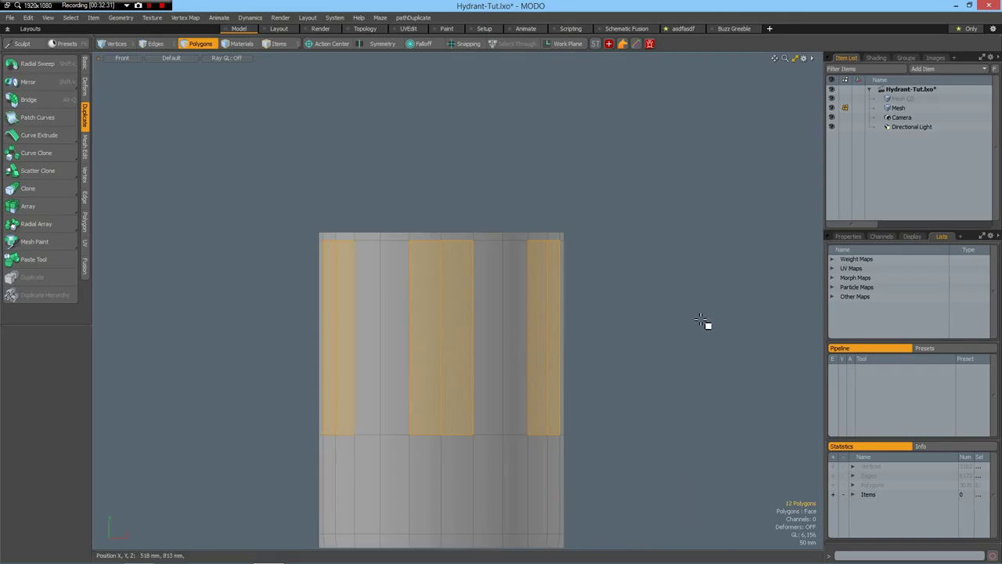
{"action": "key", "text": "b"}
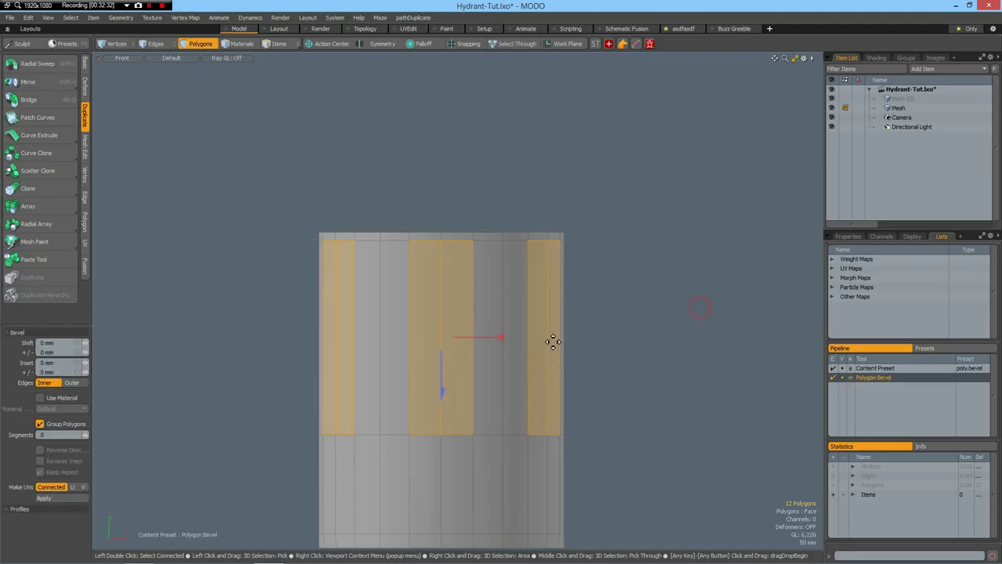
{"action": "left_click_drag", "start_coordinate": [503, 335], "coordinate": [506, 337]}
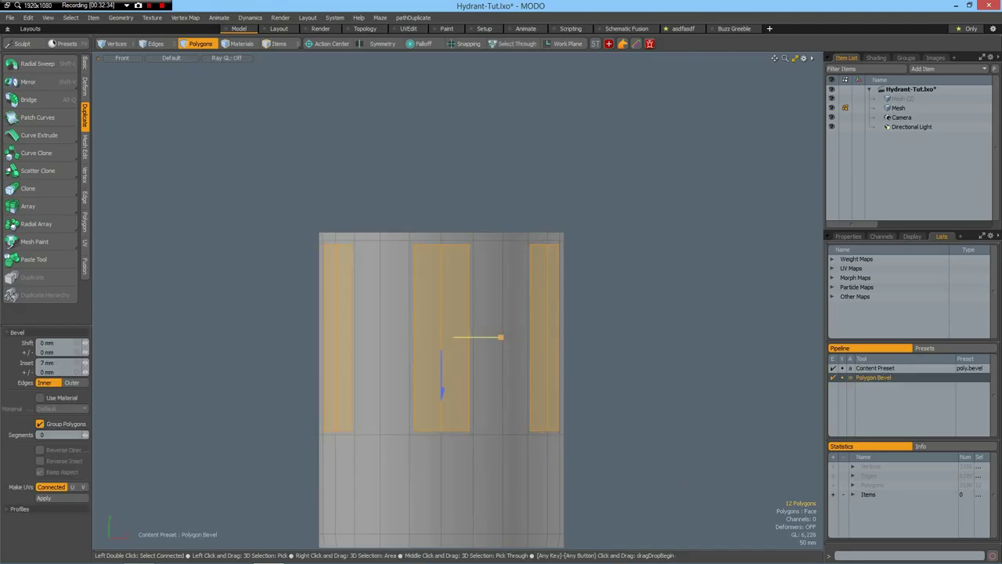
Bevel the six panels inward to recess them, and inset the recessed faces by another 7.4 mm.
{"action": "key", "text": "ctrl+space"}
{"action": "left_click", "coordinate": [713, 280]}
{"action": "left_click_drag", "start_coordinate": [629, 342], "coordinate": [530, 367], "text": "alt"}
{"action": "left_click", "coordinate": [634, 361], "text": "shift"}
{"action": "left_click_drag", "start_coordinate": [479, 267], "coordinate": [478, 277]}
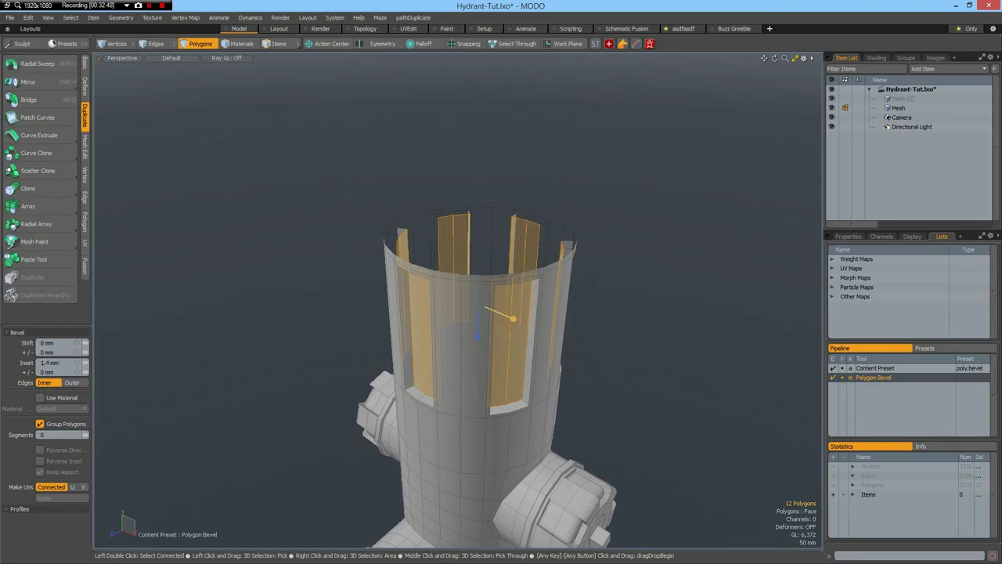
{"action": "left_click_drag", "start_coordinate": [513, 318], "coordinate": [515, 320]}
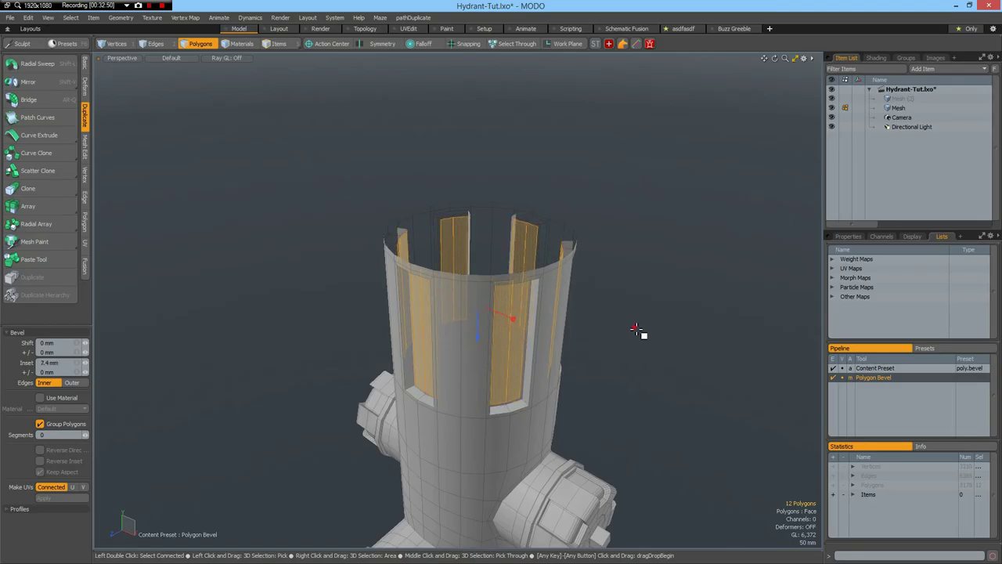
{"action": "key", "text": "Escape"}
{"action": "key", "text": "Escape"}
Slice the barrel horizontally in the front view at Y 885 mm near the panels' upper ends, and again near their lower ends.
{"action": "left_click_drag", "start_coordinate": [606, 365], "coordinate": [506, 353], "text": "alt"}
{"action": "scroll", "coordinate": [461, 345], "scroll_direction": "up", "scroll_amount": 2}
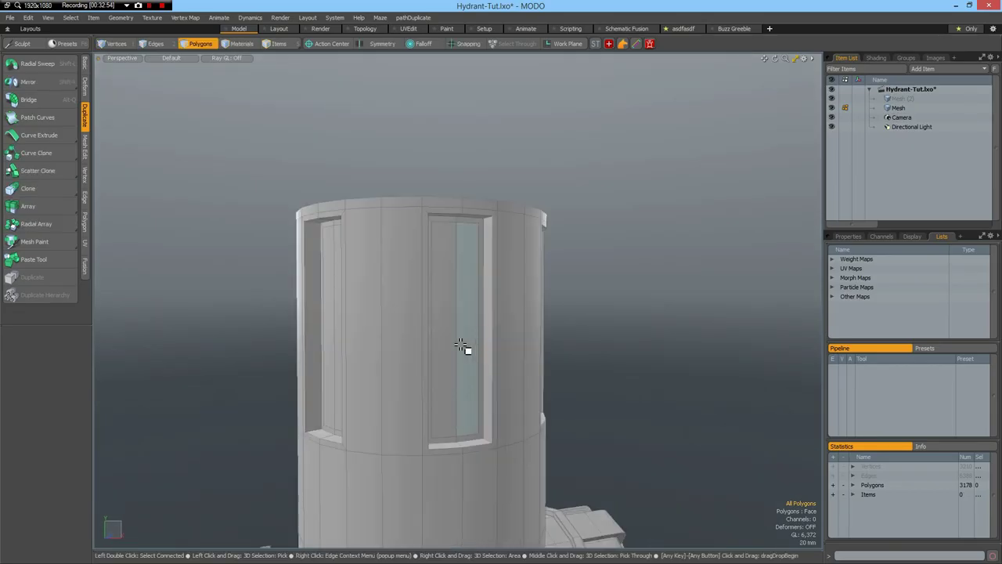
{"action": "scroll", "coordinate": [461, 346], "scroll_direction": "down", "scroll_amount": 4}
{"action": "scroll", "coordinate": [461, 346], "scroll_direction": "up", "scroll_amount": 2}
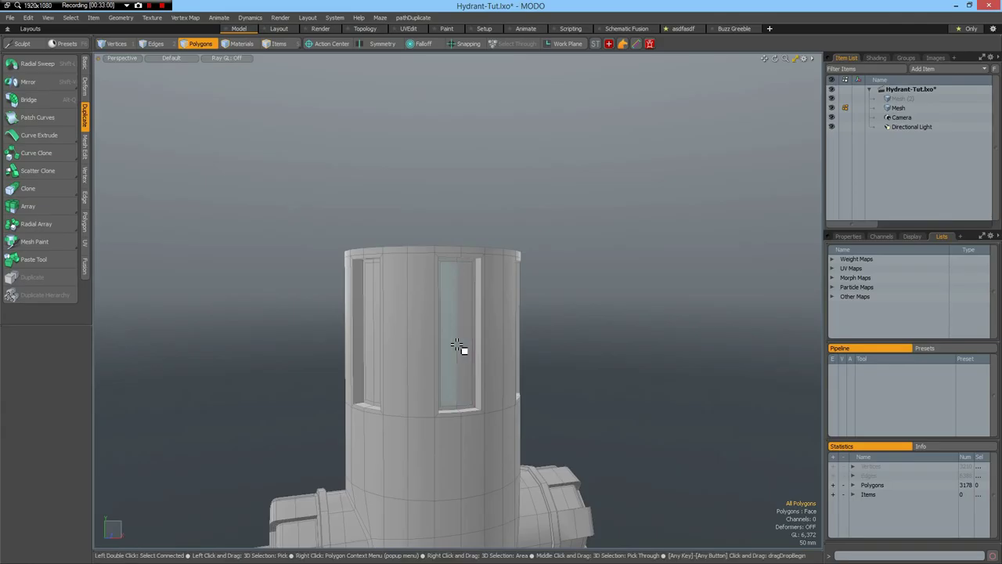
{"action": "key", "text": "KP_2"}
{"action": "left_click_drag", "start_coordinate": [428, 337], "coordinate": [400, 300], "text": "alt+shift"}
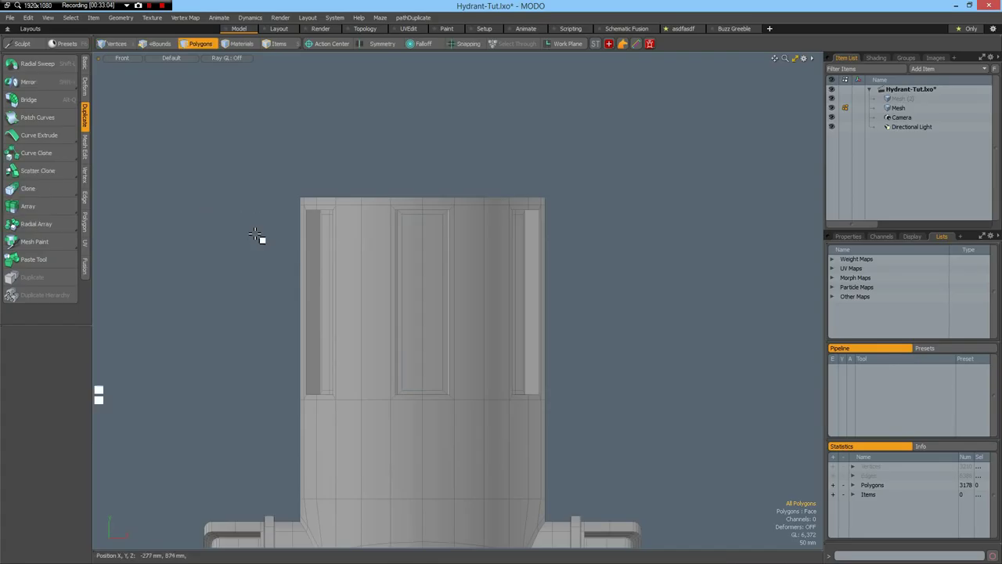
{"action": "key", "text": "shift+c"}
{"action": "left_click_drag", "start_coordinate": [229, 225], "coordinate": [372, 226]}
{"action": "key", "text": "x"}
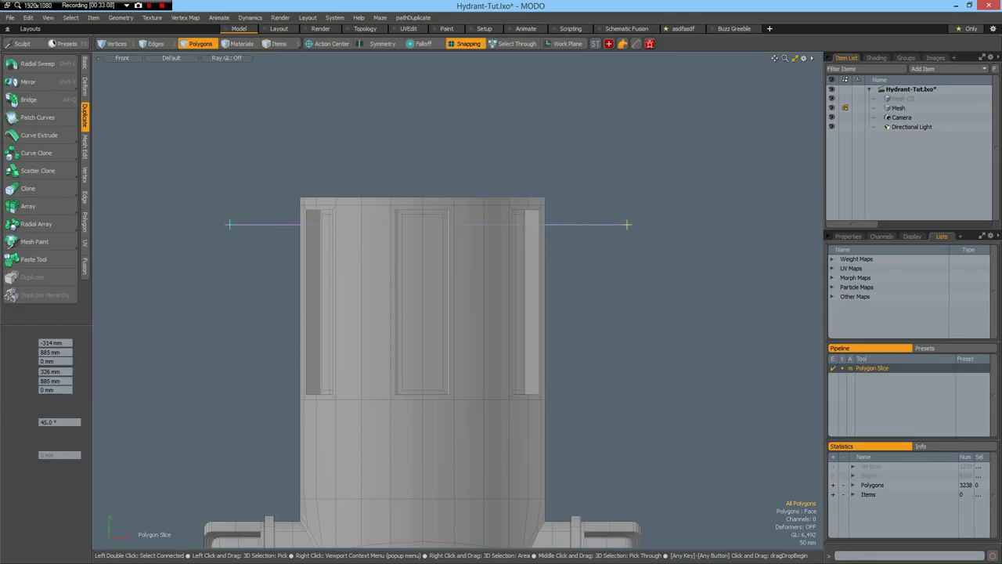
{"action": "key", "text": "x"}
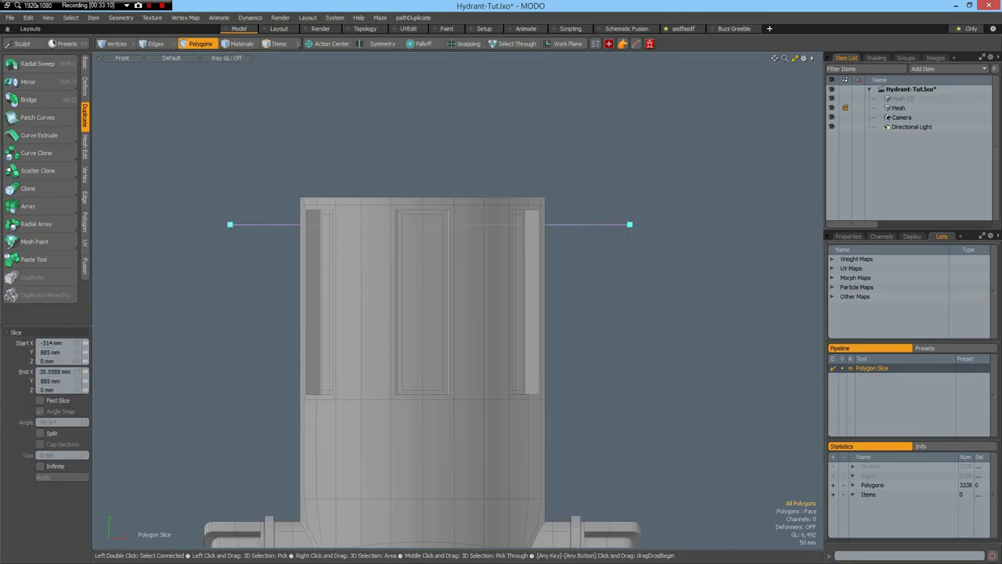
{"action": "left_click_drag", "start_coordinate": [428, 228], "coordinate": [418, 381]}
{"action": "key", "text": "space"}
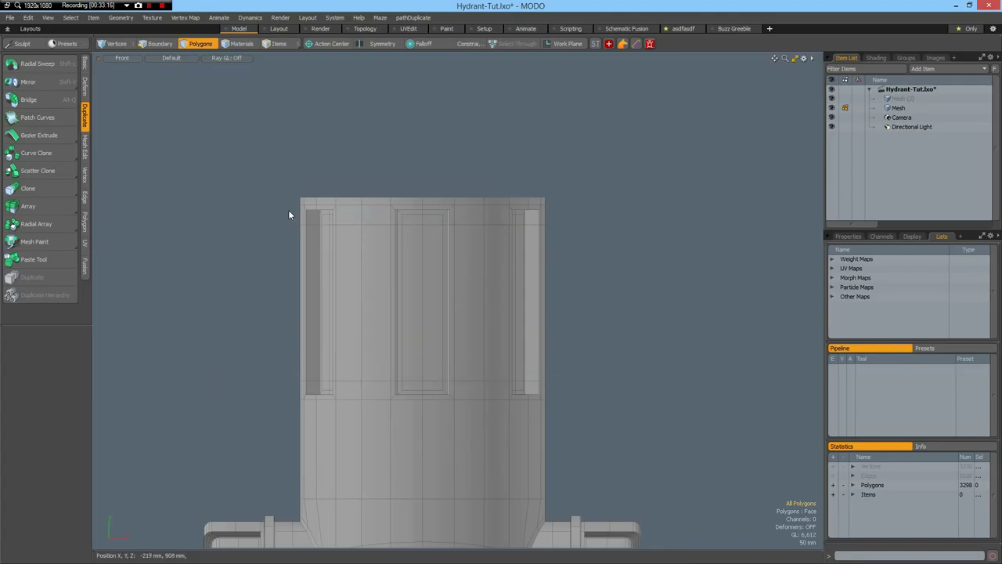
Loop Slice the barrel's panel section through the front panel's vertical centre edge with a uniform count of 4.
{"action": "key", "text": "ctrl+shift+c"}
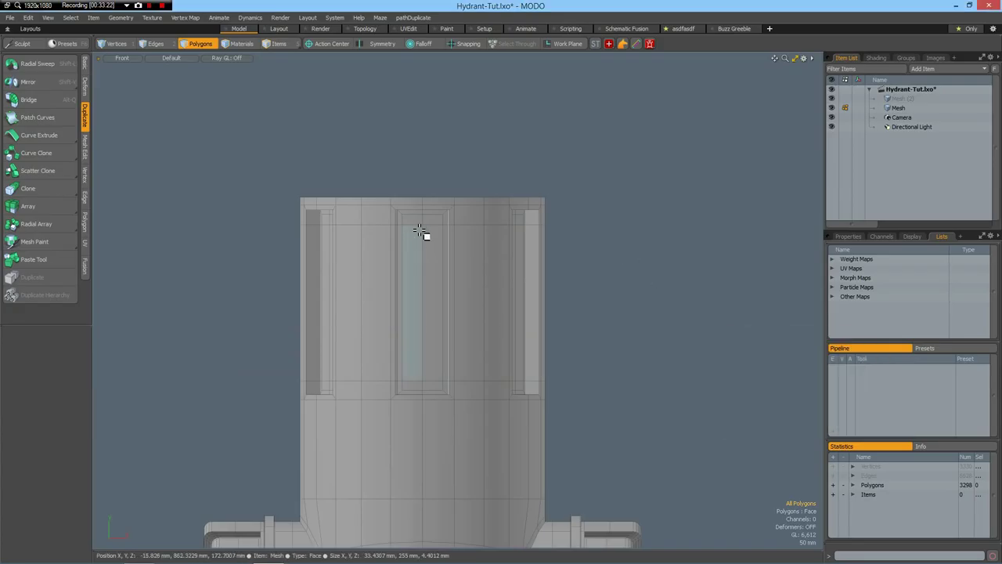
{"action": "key", "text": "2"}
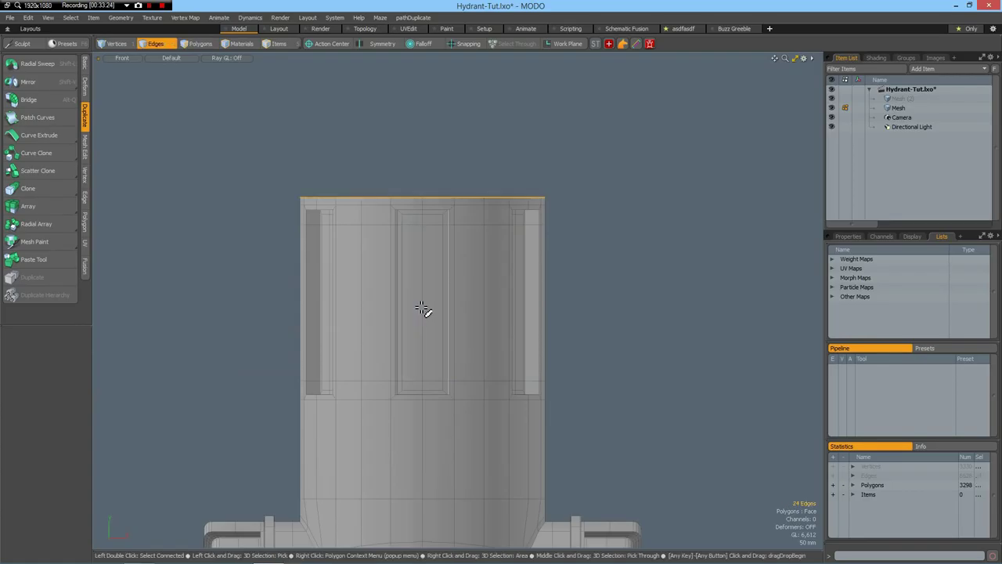
{"action": "left_click", "coordinate": [432, 306]}
{"action": "key", "text": "alt+c"}
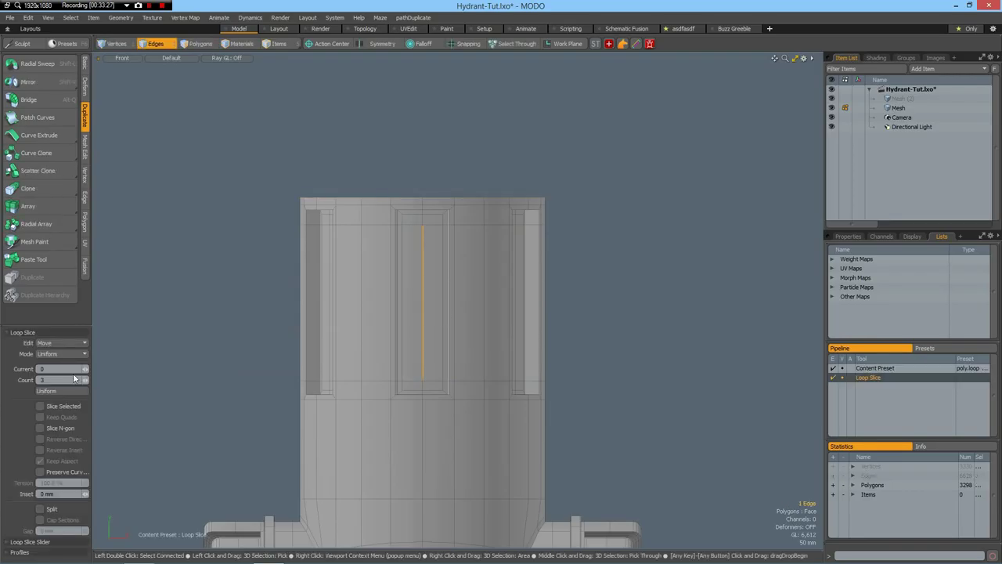
{"action": "left_click", "coordinate": [85, 380]}
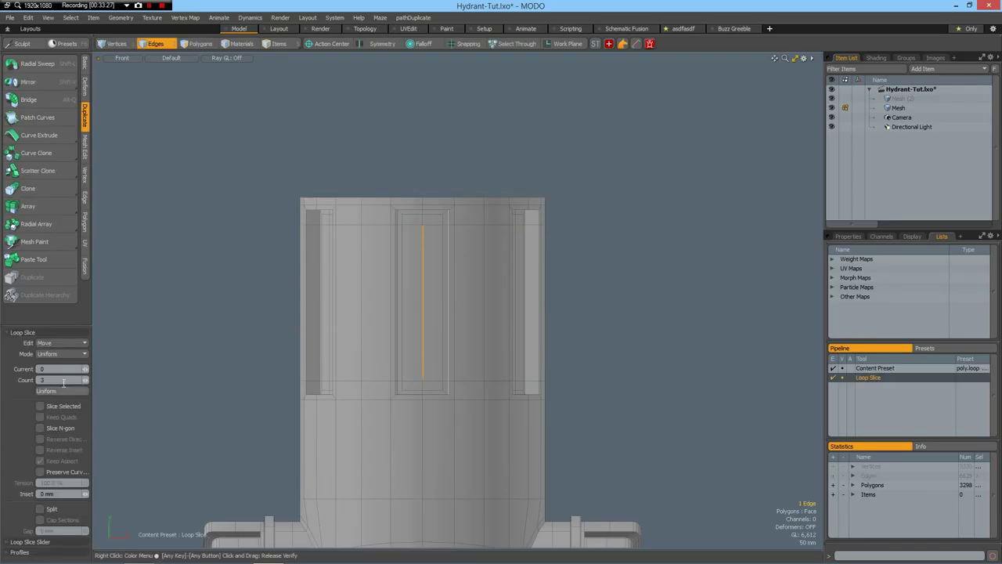
{"action": "left_click", "coordinate": [188, 308]}
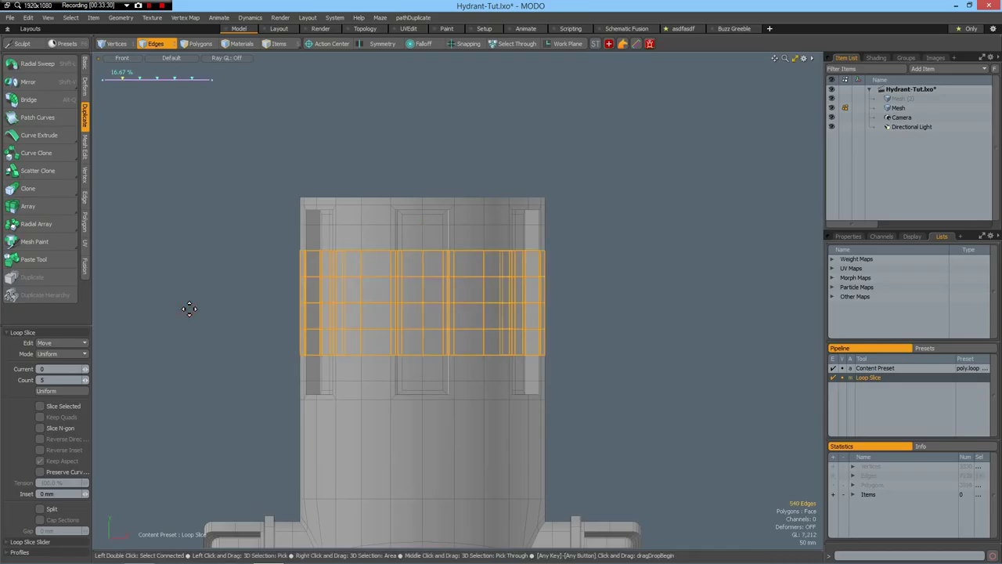
{"action": "left_click", "coordinate": [83, 379]}
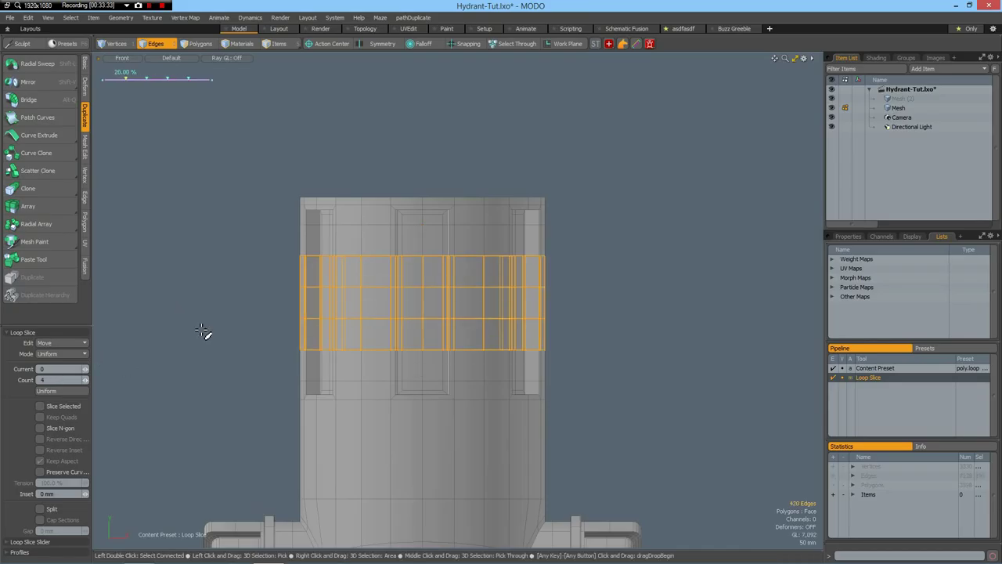
{"action": "left_click", "coordinate": [202, 332]}
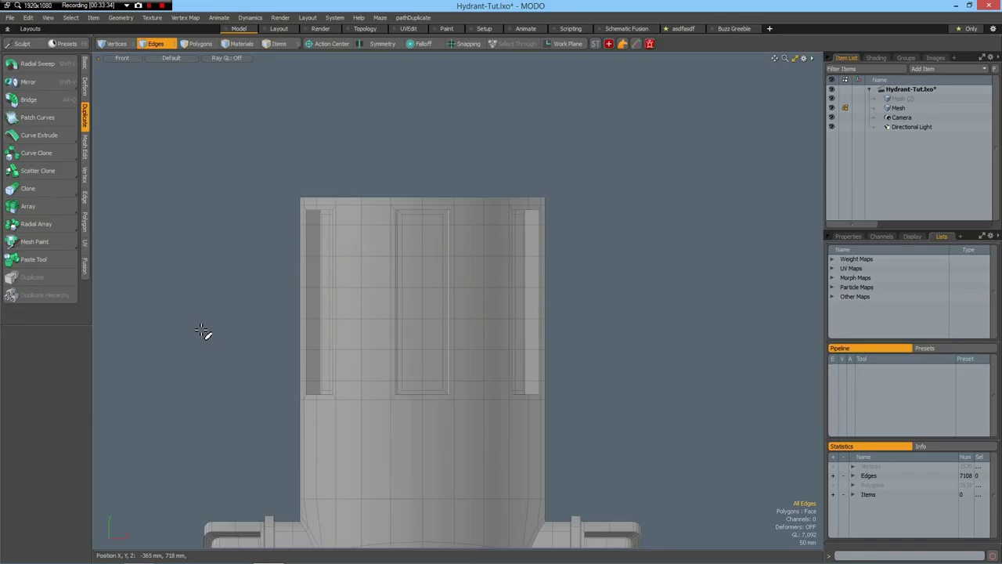
Loop Slice the recessed side walls of the six panels to add supporting edge loops, and check the shape with subdivision smoothing.
{"action": "key", "text": "ctrl+space"}
{"action": "left_click", "coordinate": [454, 283]}
{"action": "left_click_drag", "start_coordinate": [428, 322], "coordinate": [384, 304], "text": "alt"}
{"action": "scroll", "coordinate": [367, 306], "scroll_direction": "up", "scroll_amount": 3}
{"action": "left_click", "coordinate": [362, 299]}
{"action": "left_click_drag", "start_coordinate": [551, 344], "coordinate": [431, 305], "text": "alt"}
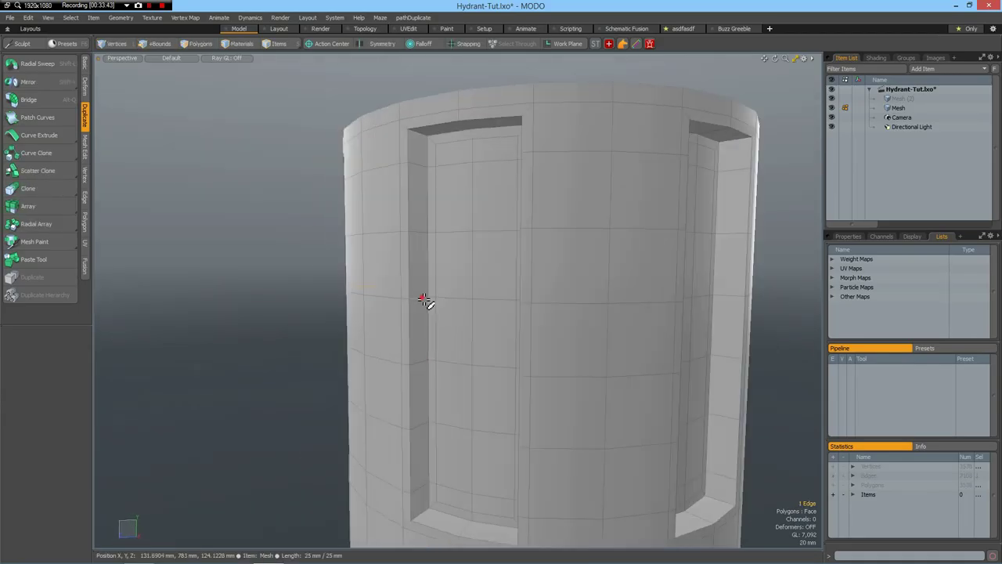
{"action": "left_click", "coordinate": [421, 297], "text": "shift"}
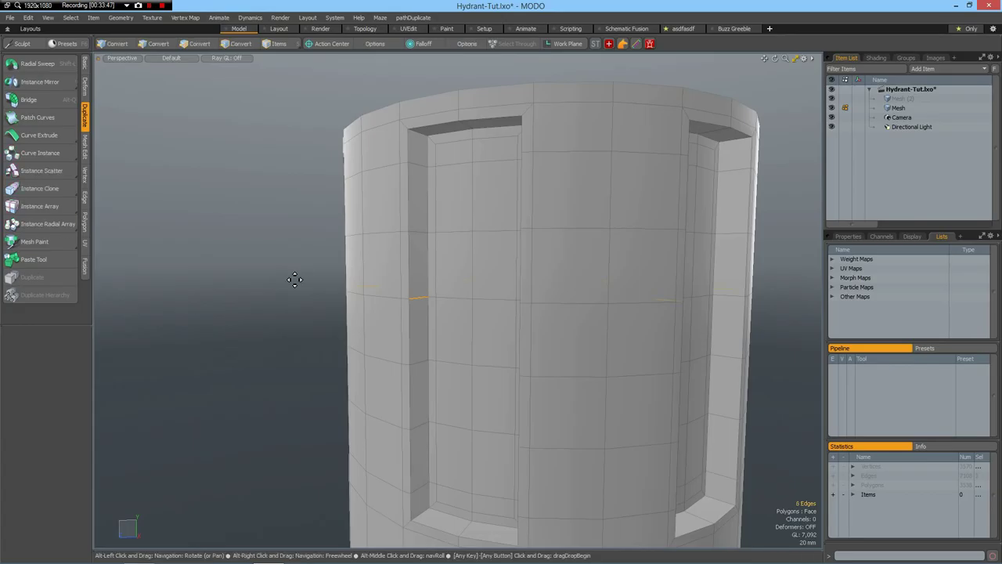
{"action": "key", "text": "alt+c"}
{"action": "left_click", "coordinate": [217, 317]}
{"action": "key", "text": "space"}
{"action": "left_click", "coordinate": [216, 320]}
{"action": "key", "text": "Tab"}
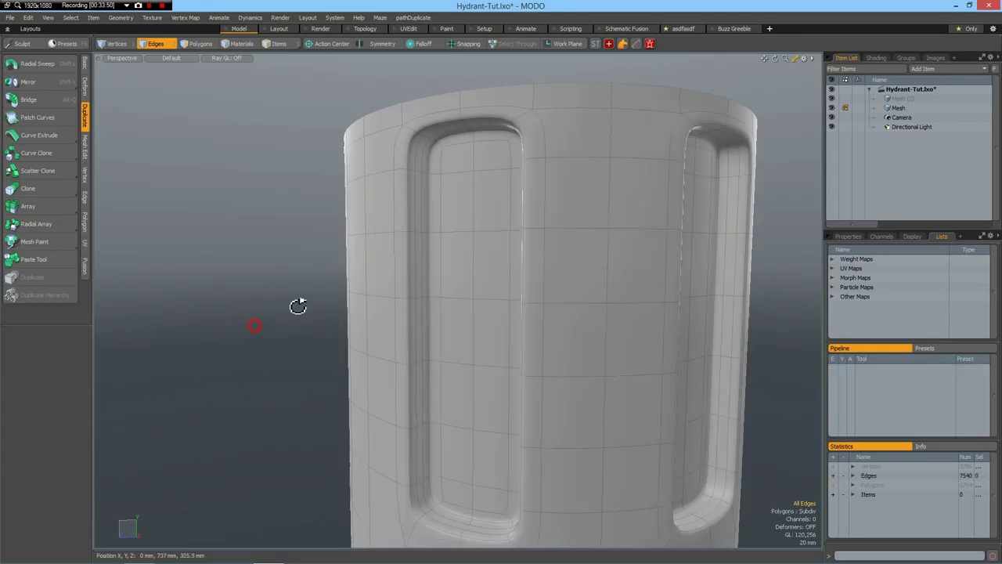
{"action": "left_click_drag", "start_coordinate": [297, 305], "coordinate": [347, 329], "text": "alt"}
{"action": "scroll", "coordinate": [346, 329], "scroll_direction": "down", "scroll_amount": 5}
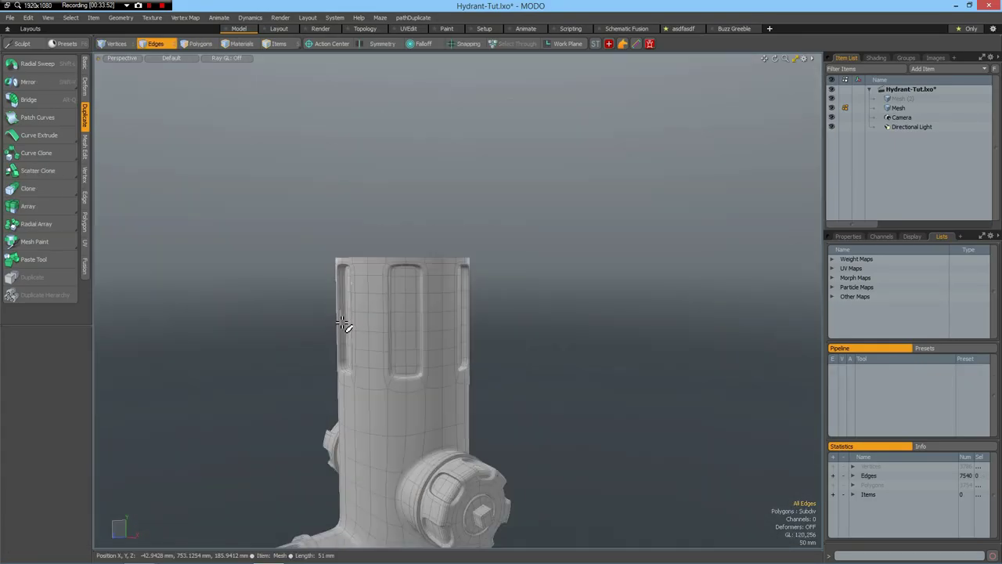
{"action": "key", "text": "Tab"}
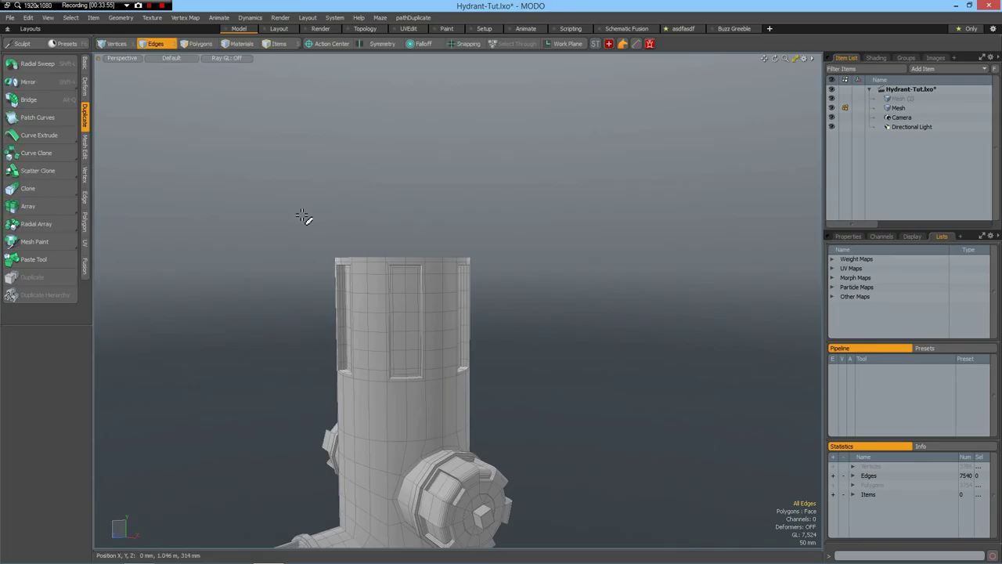
Duplicate the entire paneled upper section, including its rim, and move the copy straight down just below the barrel's lower end.
{"action": "key", "text": "KP_3"}
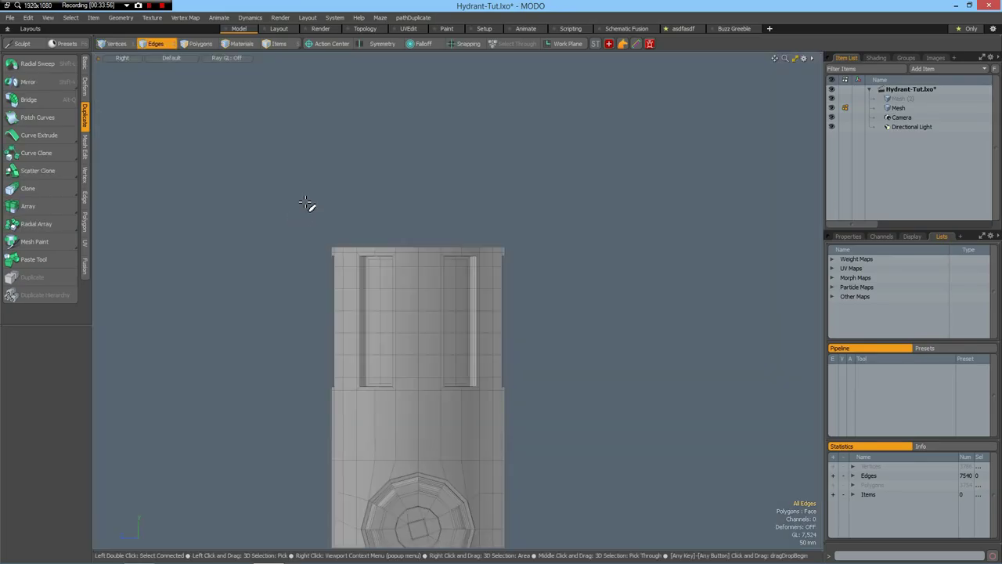
{"action": "key", "text": "3"}
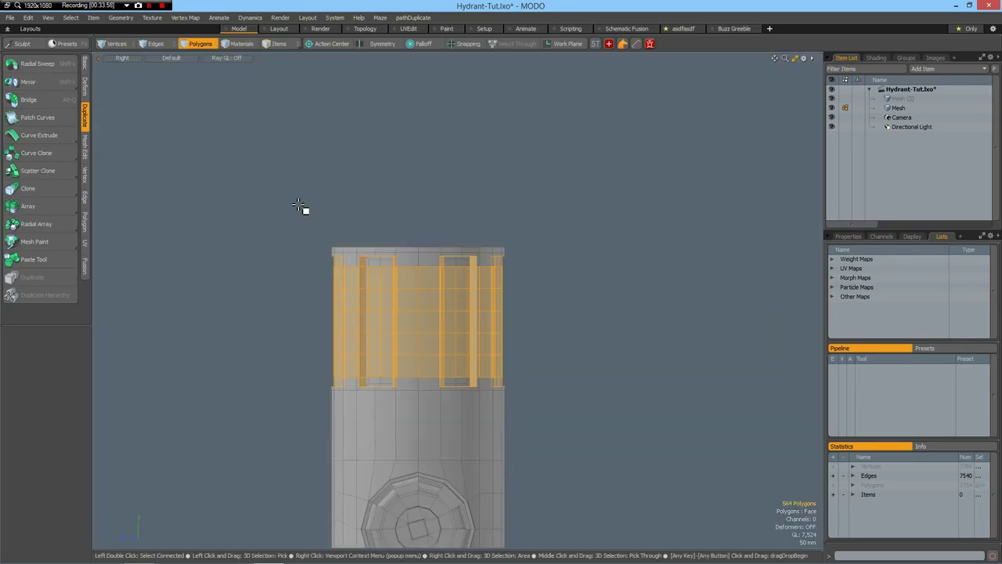
{"action": "left_click_drag", "start_coordinate": [297, 203], "coordinate": [592, 436]}
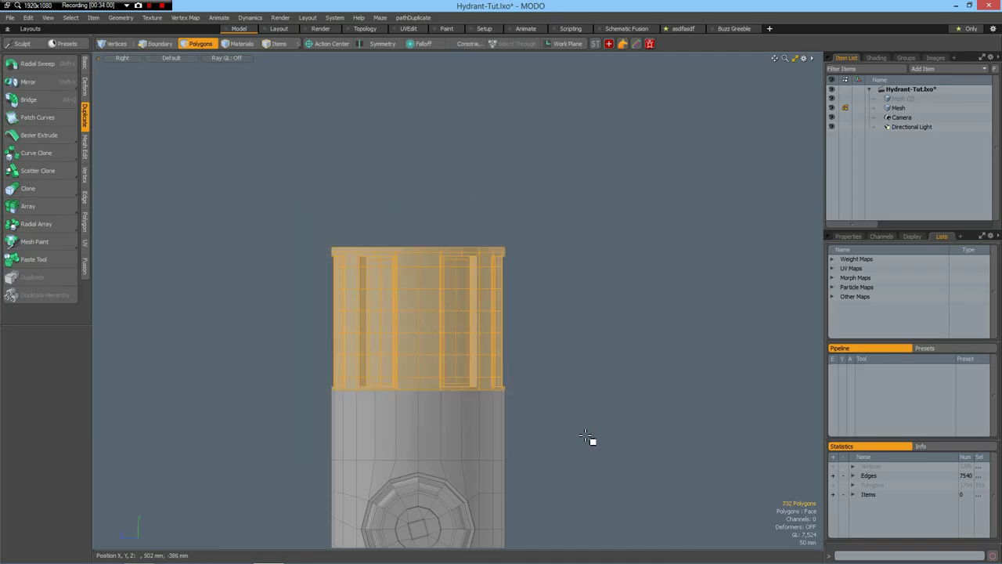
{"action": "key", "text": "w"}
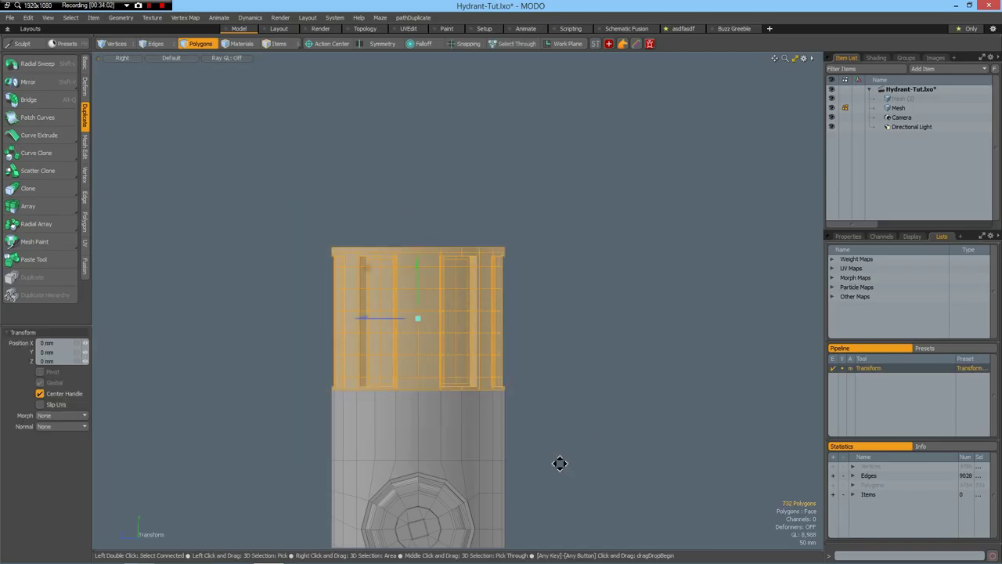
{"action": "left_click_drag", "start_coordinate": [566, 460], "coordinate": [592, 197], "text": "alt+shift"}
{"action": "scroll", "coordinate": [592, 196], "scroll_direction": "down", "scroll_amount": 5}
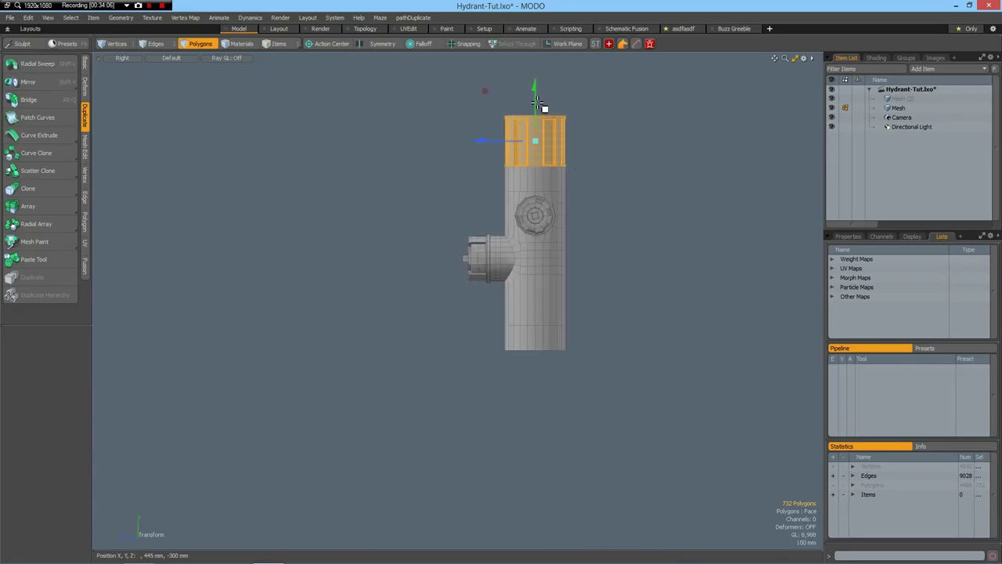
{"action": "left_click_drag", "start_coordinate": [544, 105], "coordinate": [574, 354]}
{"action": "key", "text": "space"}
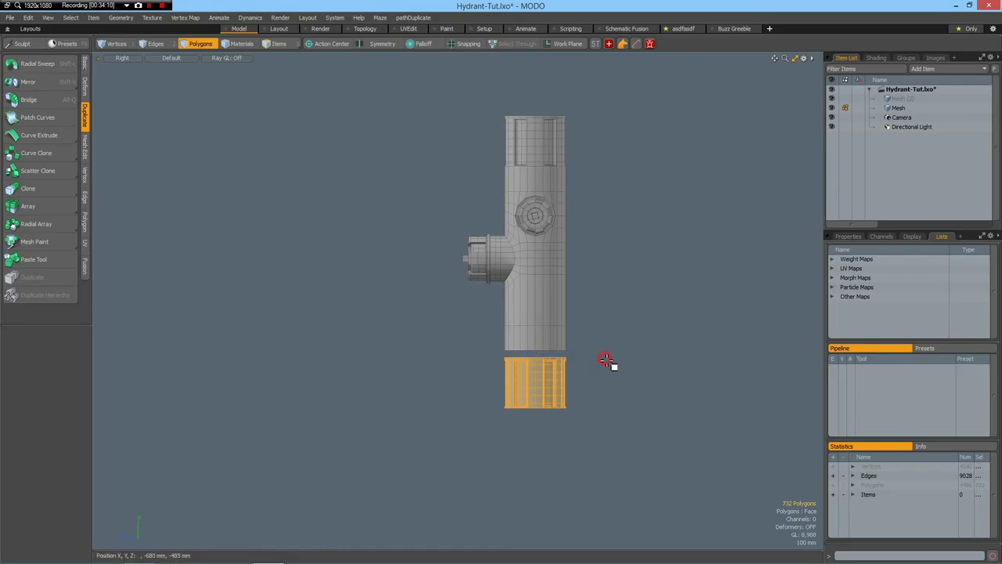
{"action": "left_click", "coordinate": [597, 376]}
Remove the barrel's lowest horizontal edge loop and raise its bottom edge to shorten the barrel.
{"action": "scroll", "coordinate": [595, 375], "scroll_direction": "up", "scroll_amount": 2}
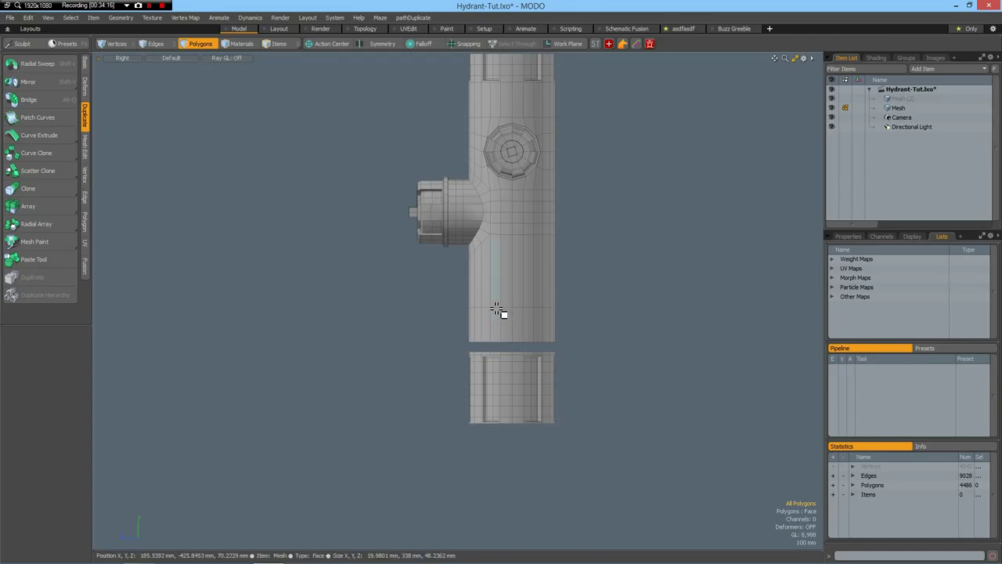
{"action": "key", "text": "2"}
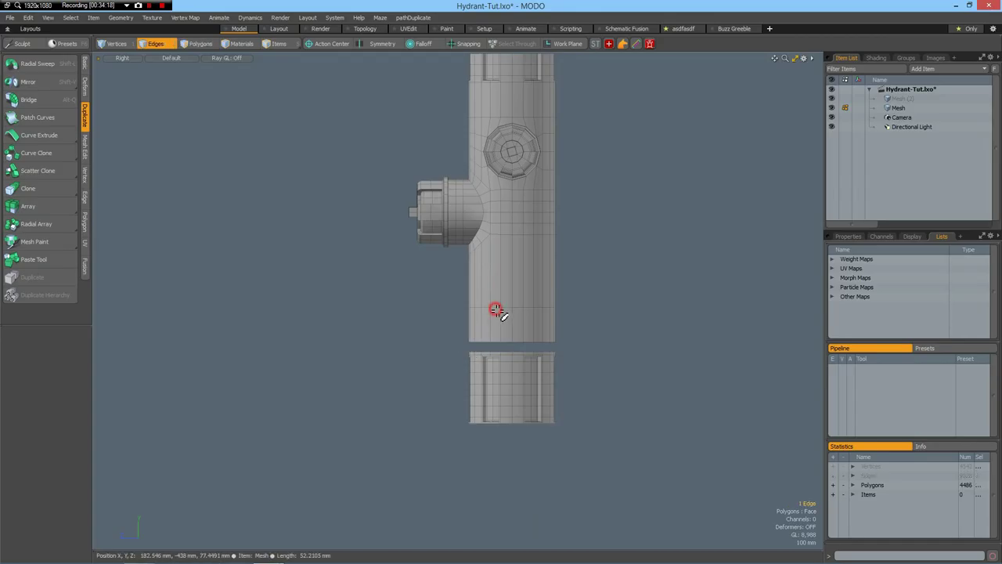
{"action": "double_click", "coordinate": [497, 307]}
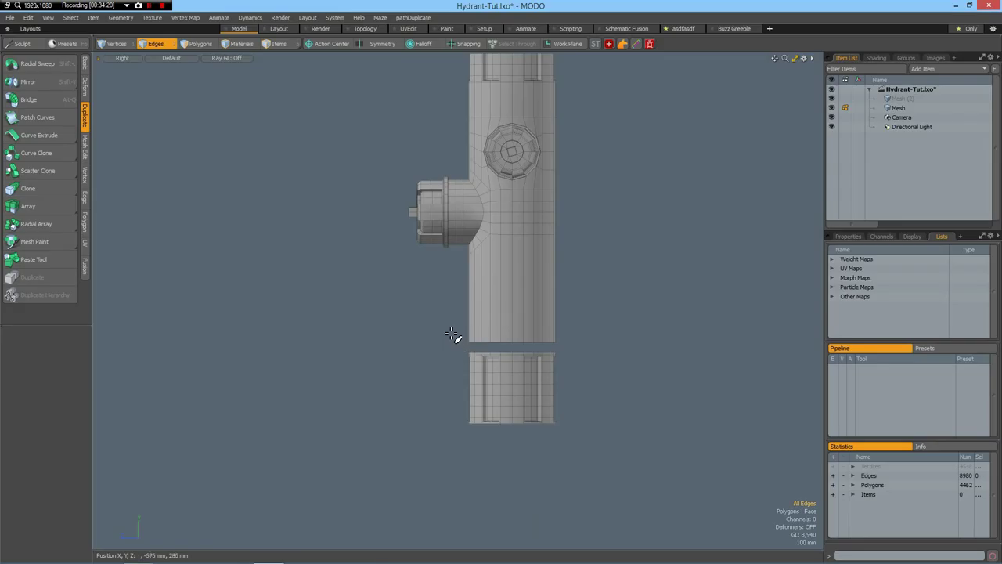
{"action": "mouse_move", "coordinate": [448, 330]}
{"action": "right_mouse_down"}
{"action": "mouse_move", "coordinate": [603, 380]}
{"action": "mouse_move", "coordinate": [590, 349]}
{"action": "right_mouse_up"}
{"action": "key", "text": "w"}
{"action": "left_click_drag", "start_coordinate": [513, 294], "coordinate": [514, 232]}
{"action": "key", "text": "space"}
Select the paneled copy and stretch it vertically from its bottom edge, leaving a small gap below the barrel.
{"action": "right_click_drag", "start_coordinate": [440, 327], "coordinate": [634, 455]}
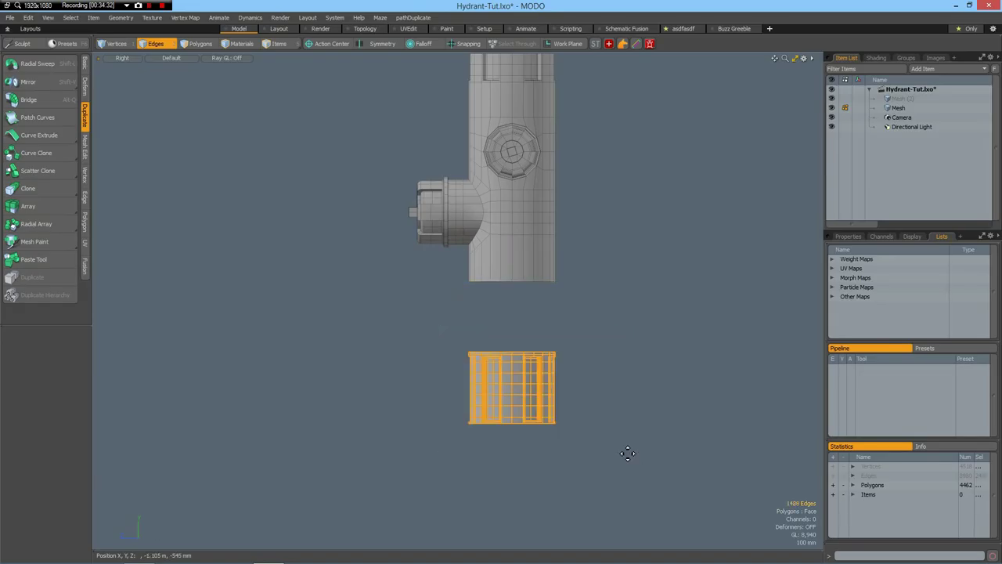
{"action": "key", "text": "w"}
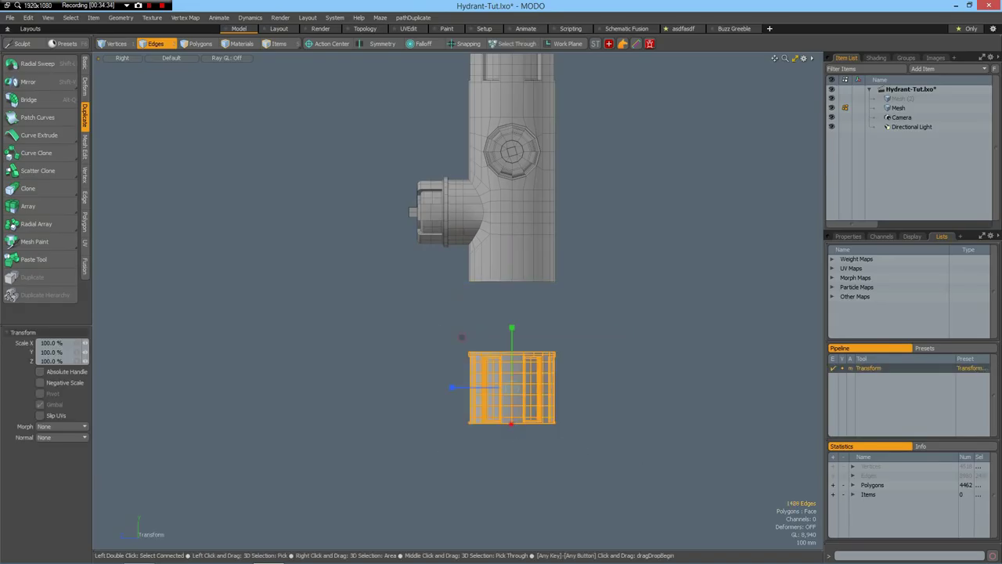
{"action": "left_click", "coordinate": [510, 423]}
{"action": "left_click_drag", "start_coordinate": [511, 363], "coordinate": [510, 317]}
{"action": "key", "text": "q"}
{"action": "left_click", "coordinate": [595, 421]}
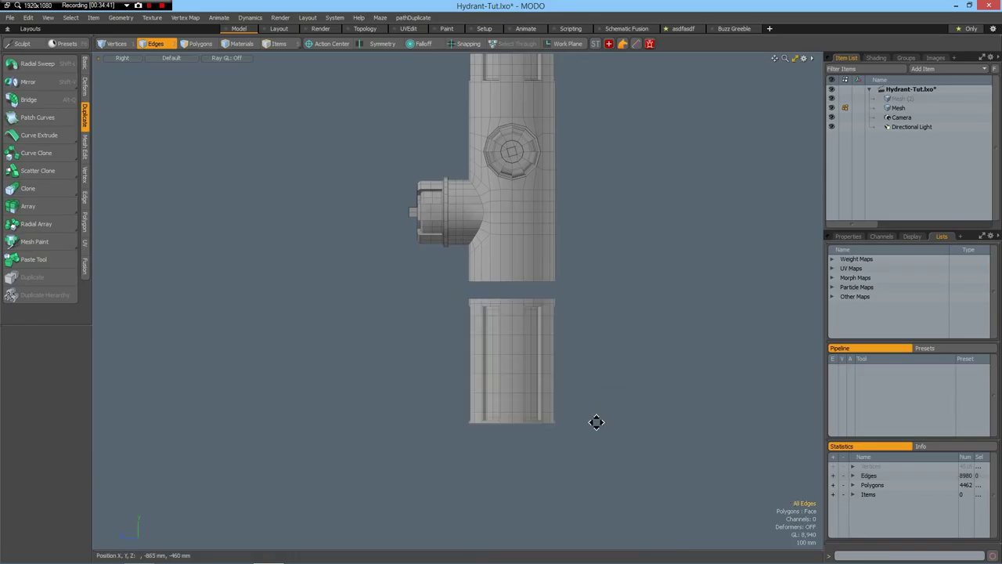
Delete the polygons along the bottom rim of the stretched copy, including the panels' lower ends.
{"action": "left_click_drag", "start_coordinate": [595, 421], "coordinate": [577, 454], "text": "alt"}
{"action": "scroll", "coordinate": [496, 460], "scroll_direction": "up", "scroll_amount": 4}
{"action": "scroll", "coordinate": [497, 460], "scroll_direction": "down", "scroll_amount": 2}
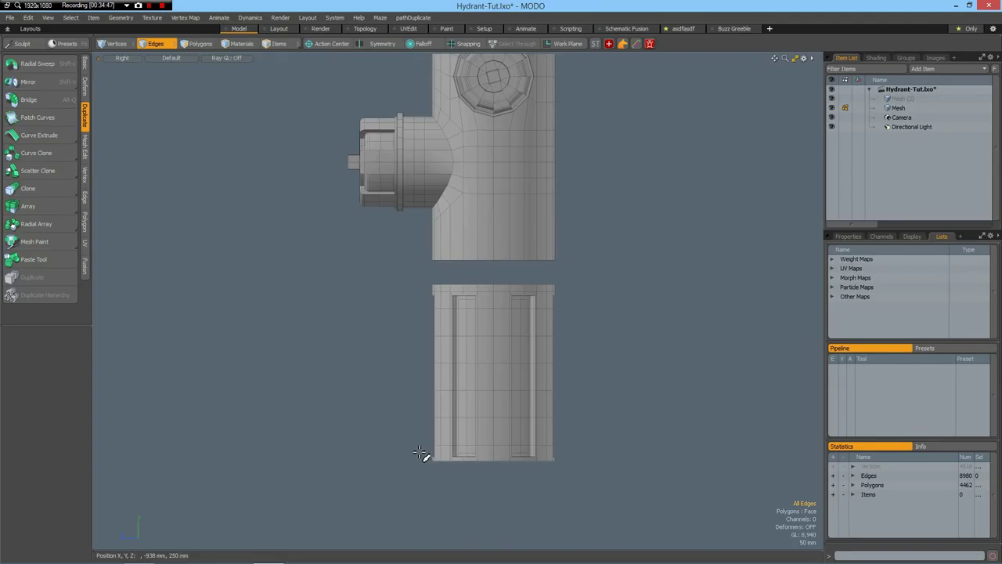
{"action": "key", "text": "3"}
{"action": "right_click_drag", "start_coordinate": [416, 449], "coordinate": [596, 485]}
{"action": "key", "text": "Delete"}
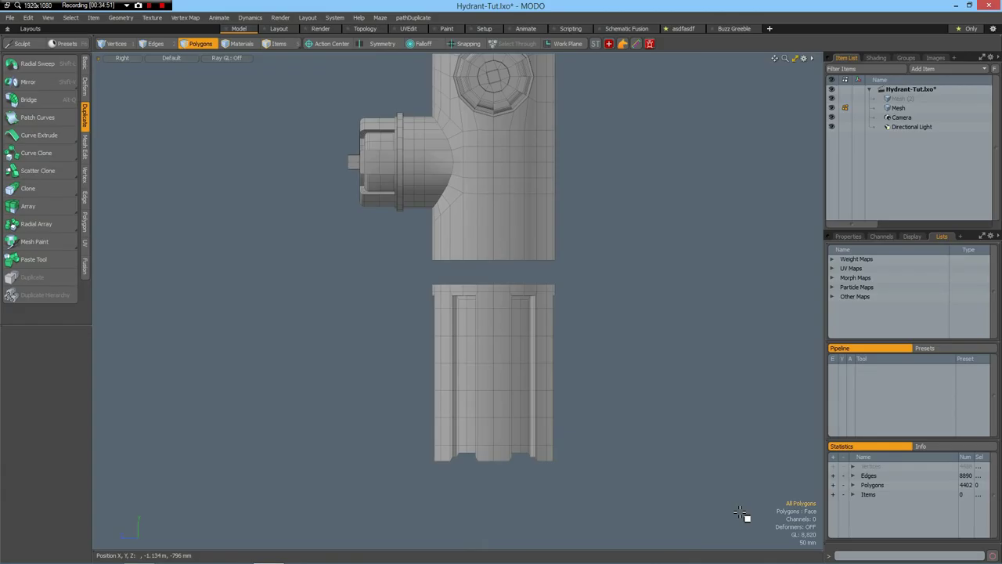
Select the copy's open bottom boundary edges and flatten them by scaling Y to 0%.
{"action": "key", "text": "2"}
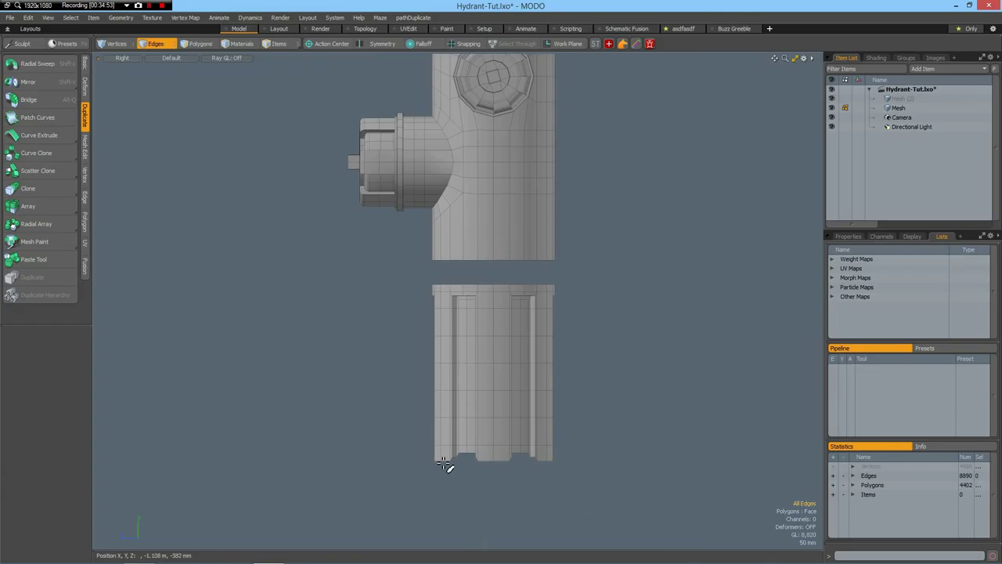
{"action": "right_click_drag", "start_coordinate": [656, 509], "coordinate": [689, 512]}
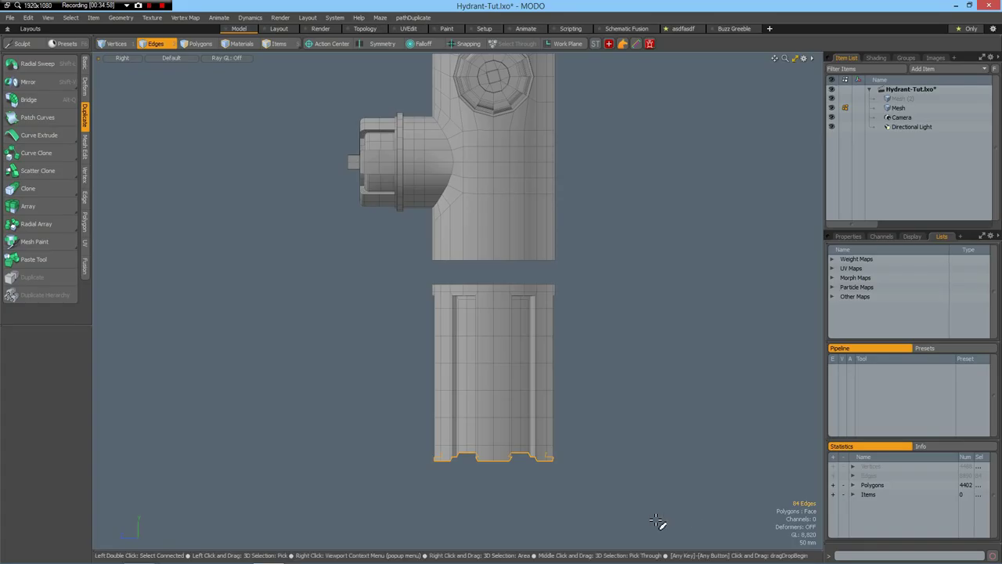
{"action": "key", "text": "ctrl+space"}
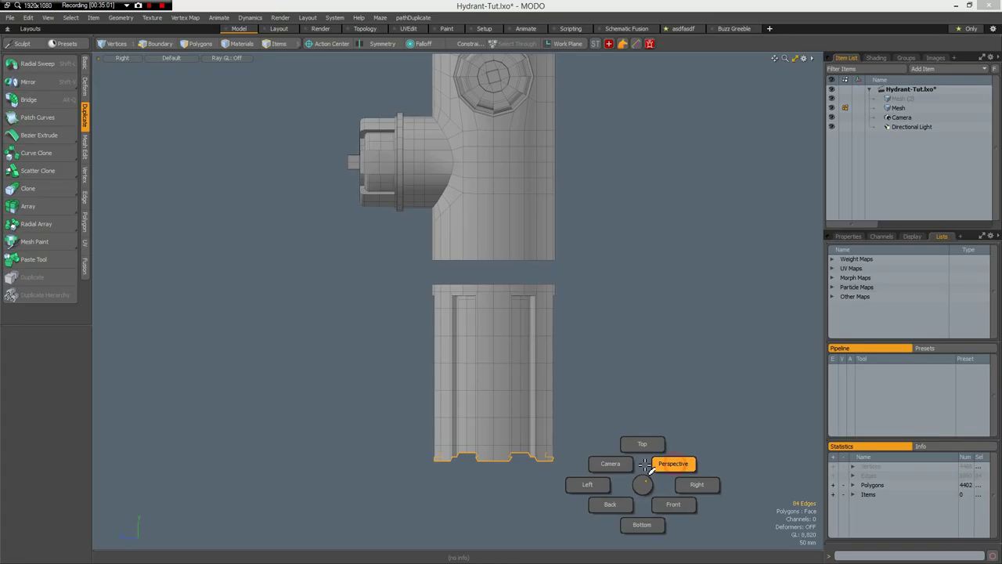
{"action": "left_click", "coordinate": [650, 465]}
{"action": "left_click_drag", "start_coordinate": [606, 458], "coordinate": [615, 420], "text": "alt"}
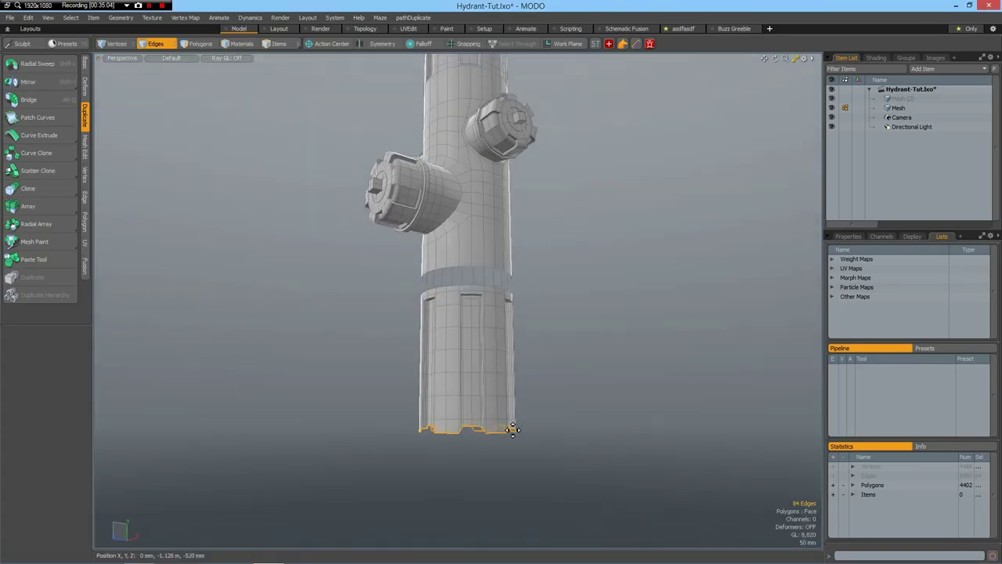
{"action": "key", "text": "y"}
{"action": "left_click_drag", "start_coordinate": [464, 385], "coordinate": [477, 412]}
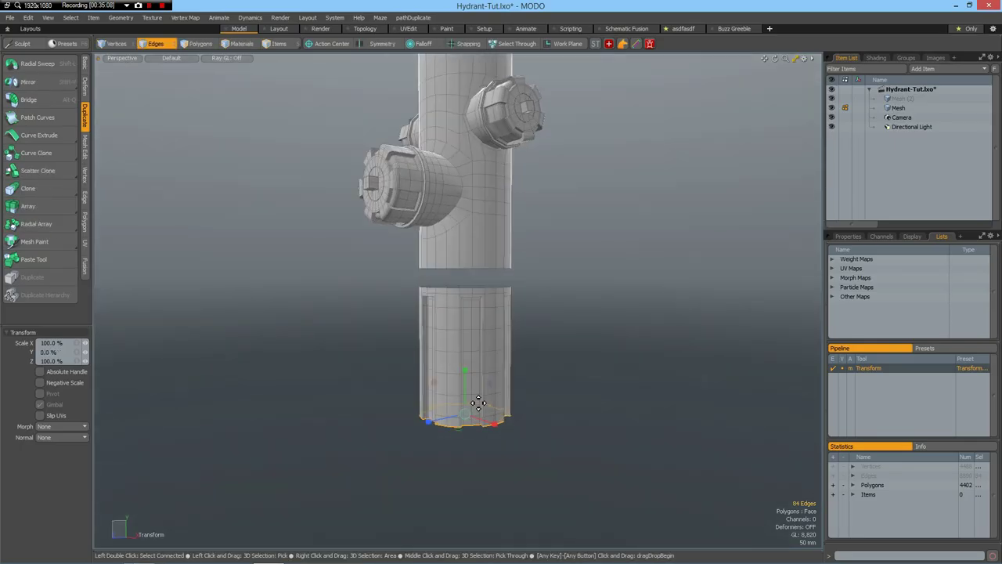
Move the flattened bottom boundary of the paneled copy slightly down.
{"action": "scroll", "coordinate": [479, 402], "scroll_direction": "up", "scroll_amount": 2}
{"action": "key", "text": "w"}
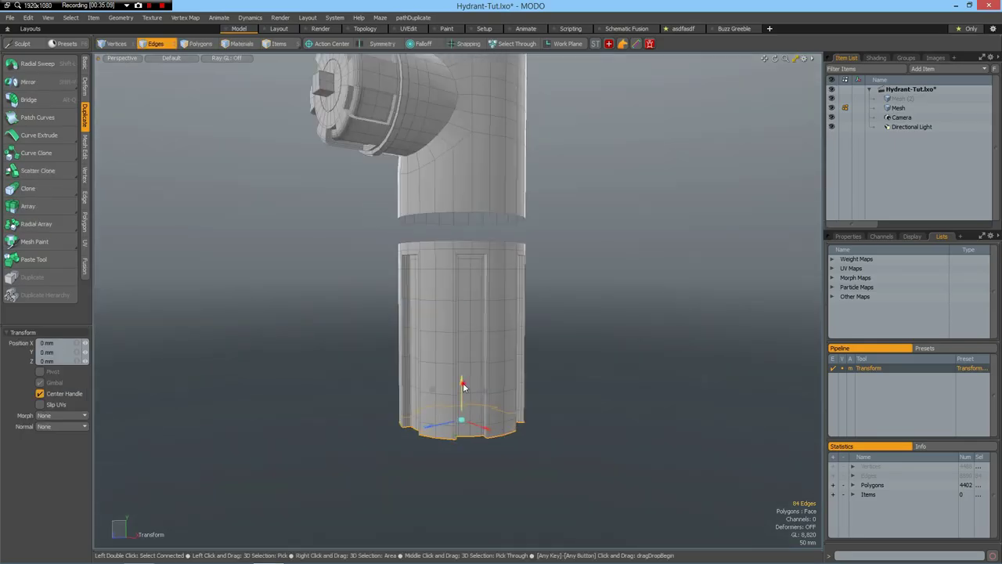
{"action": "left_click_drag", "start_coordinate": [462, 385], "coordinate": [462, 393]}
{"action": "key", "text": "space"}
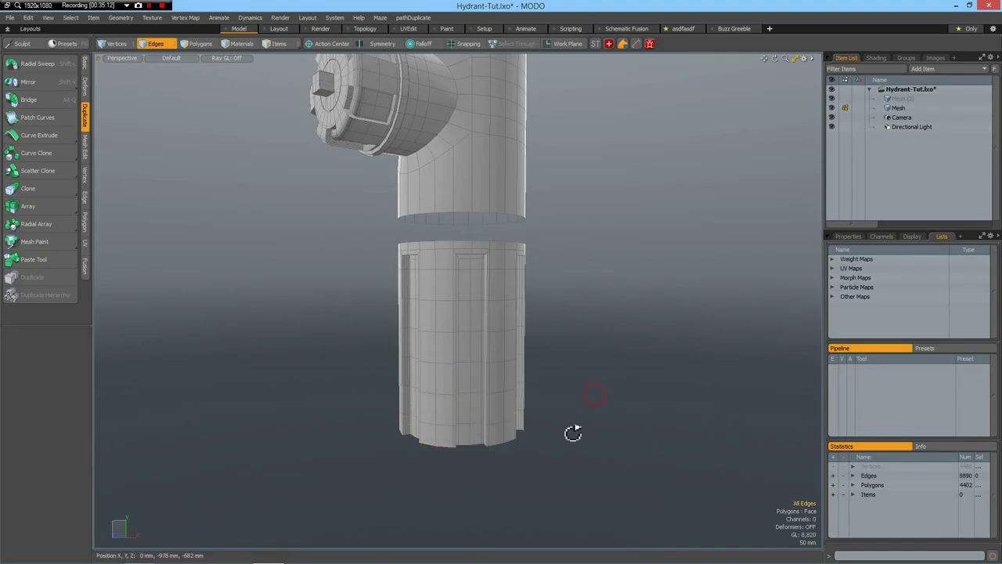
Select the bottom edges of the two facing sidewalls of a recessed panel and bridge them to close the panel's lower end.
{"action": "left_click_drag", "start_coordinate": [572, 412], "coordinate": [461, 451], "text": "alt"}
{"action": "scroll", "coordinate": [461, 442], "scroll_direction": "up", "scroll_amount": 5}
{"action": "scroll", "coordinate": [462, 441], "scroll_direction": "up", "scroll_amount": 3}
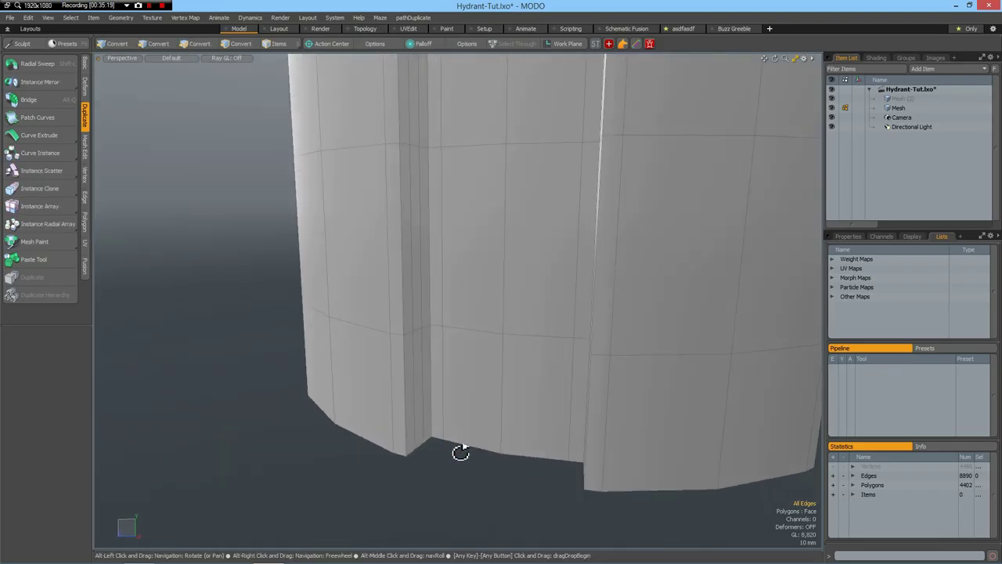
{"action": "left_click", "coordinate": [416, 452]}
{"action": "left_click", "coordinate": [431, 443], "text": "shift"}
{"action": "left_click", "coordinate": [432, 443], "text": "shift"}
{"action": "left_click_drag", "start_coordinate": [529, 481], "coordinate": [590, 447], "text": "alt"}
{"action": "left_click", "coordinate": [574, 432], "text": "shift"}
{"action": "left_click", "coordinate": [582, 435], "text": "shift"}
{"action": "left_click", "coordinate": [589, 440], "text": "shift"}
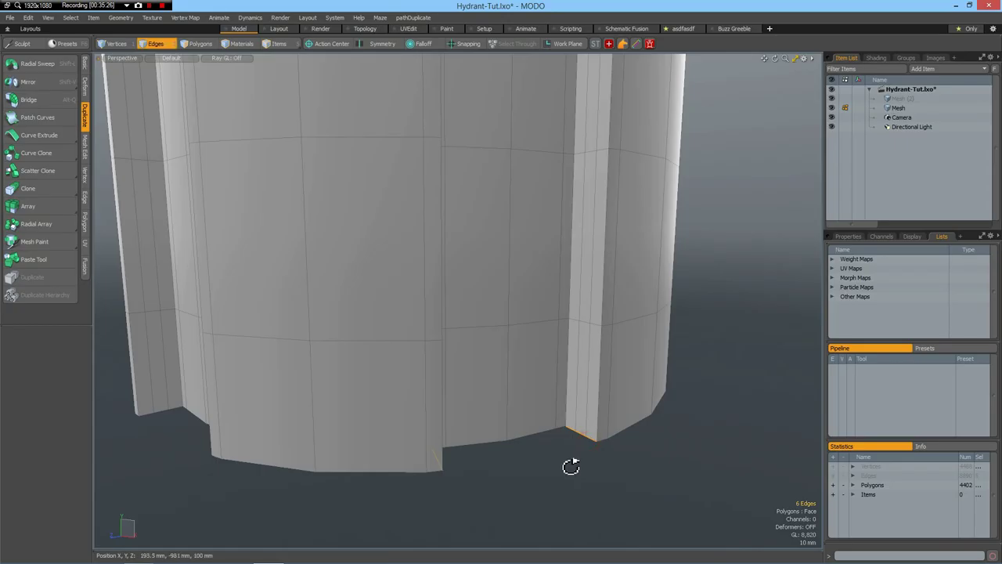
{"action": "key", "text": "alt+q"}
{"action": "left_click", "coordinate": [570, 465]}
{"action": "key", "text": "space"}
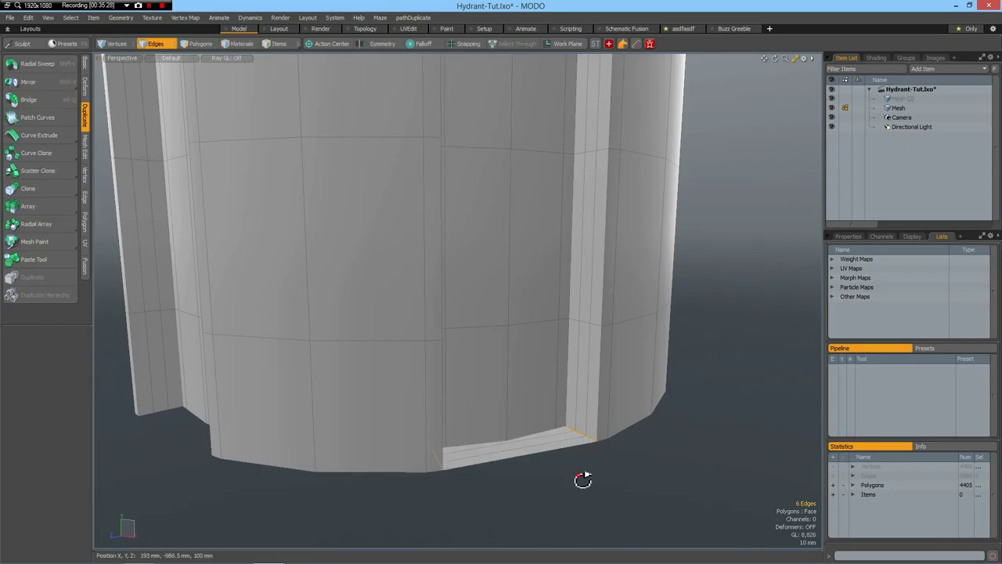
Add an edge loop across the middle of the bridged ledge, at about 50.5%.
{"action": "left_click_drag", "start_coordinate": [584, 478], "coordinate": [519, 450], "text": "alt"}
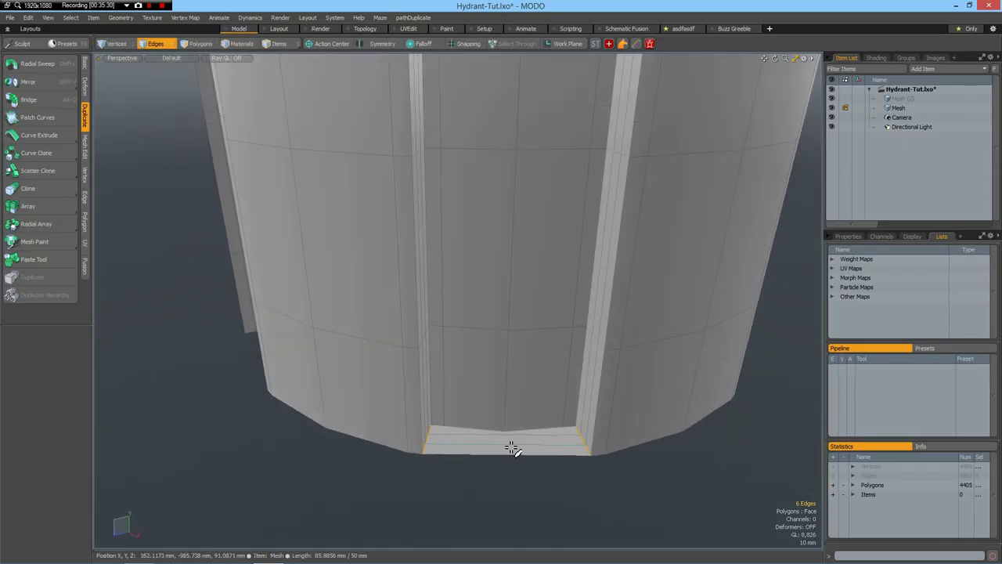
{"action": "left_click", "coordinate": [516, 496]}
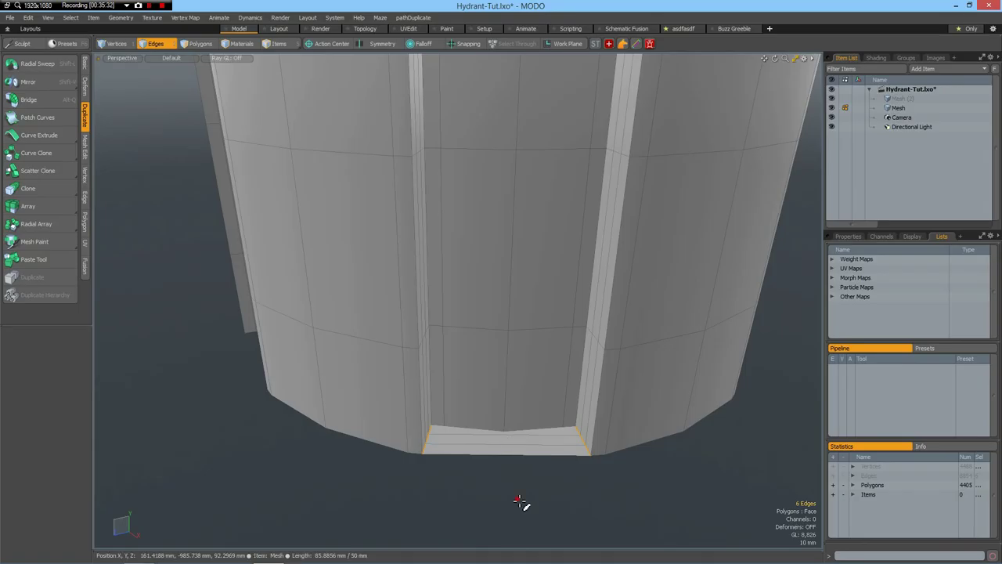
{"action": "key", "text": "alt+l"}
{"action": "left_click", "coordinate": [506, 444]}
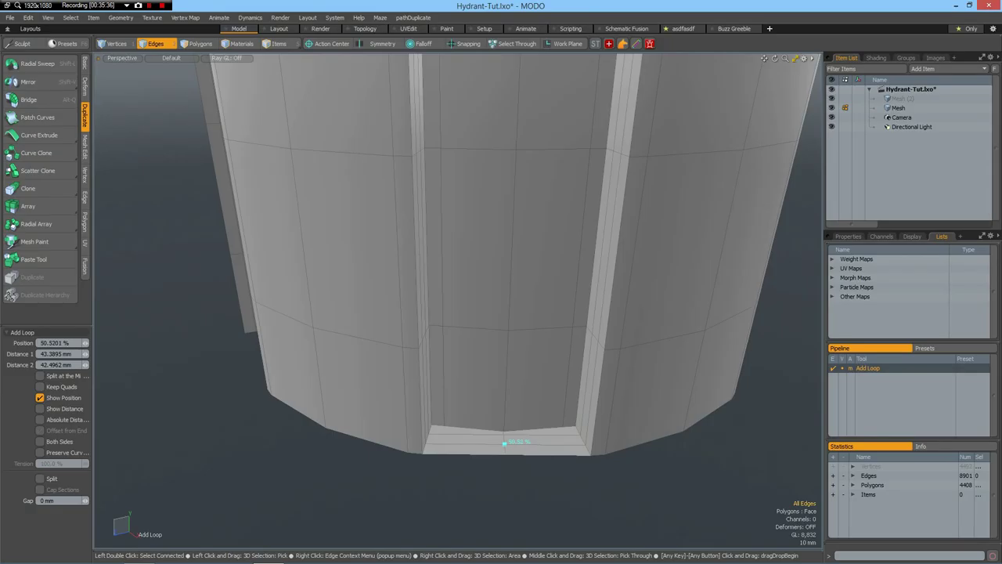
{"action": "key", "text": "space"}
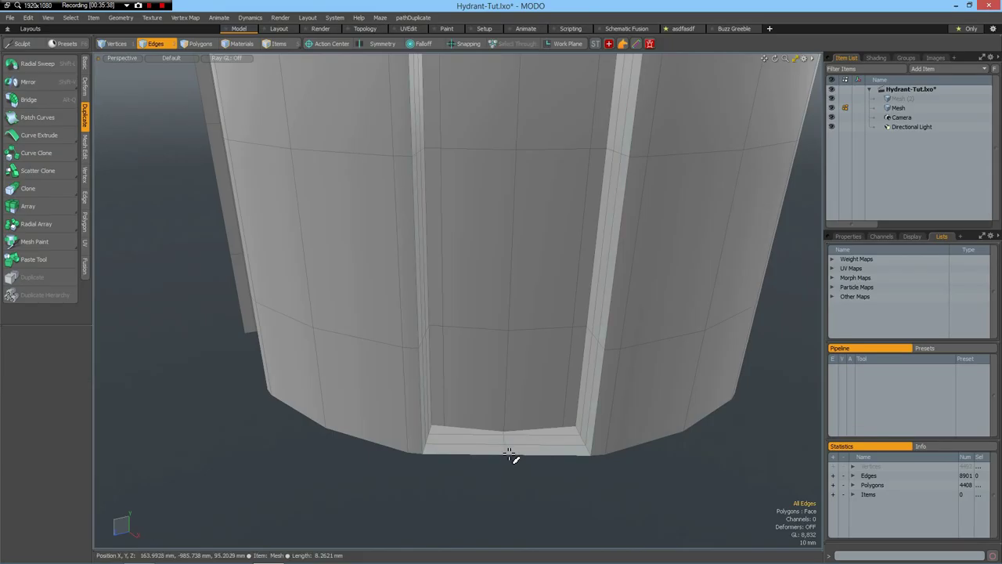
Set the action center to Selection and move the ledge's middle edge loop outward to follow the barrel's curve.
{"action": "double_click", "coordinate": [507, 451]}
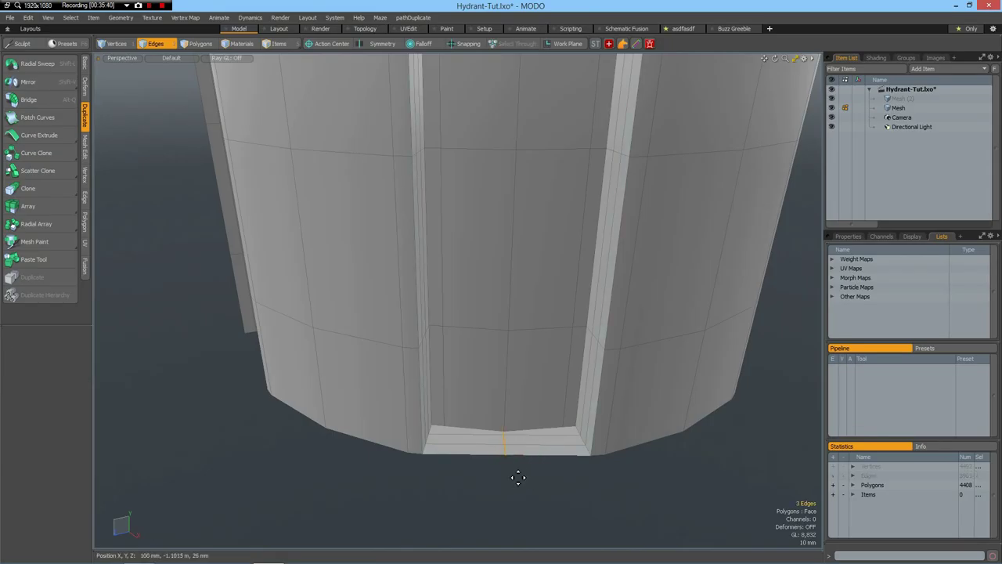
{"action": "key", "text": "y"}
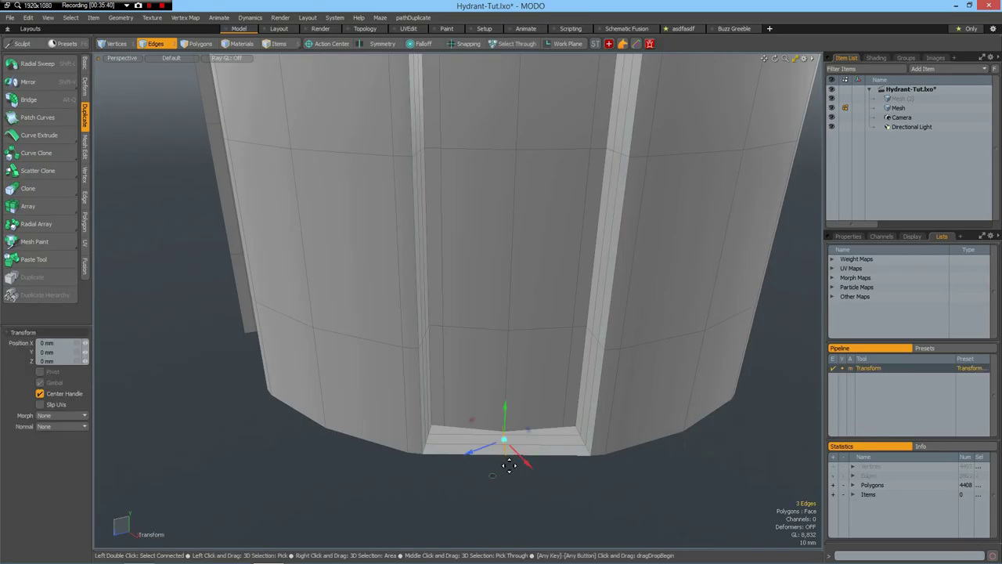
{"action": "left_click", "coordinate": [326, 45]}
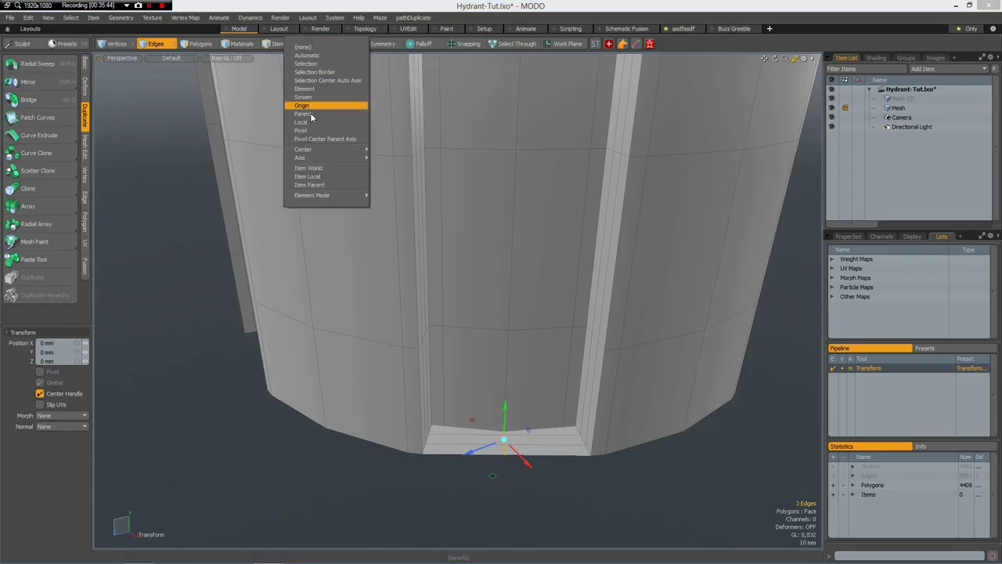
{"action": "left_click", "coordinate": [321, 63]}
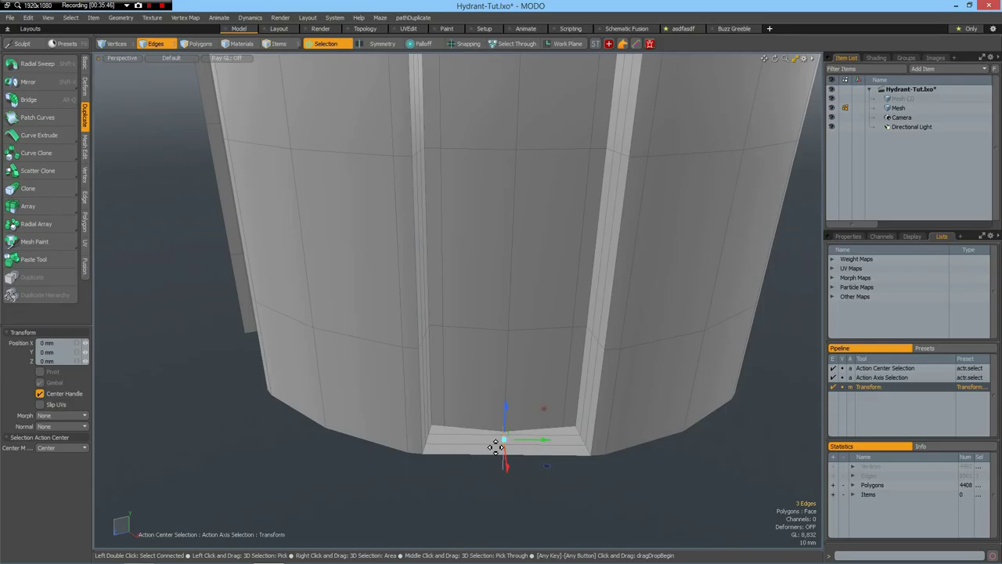
{"action": "scroll", "coordinate": [512, 462], "scroll_direction": "up", "scroll_amount": 3}
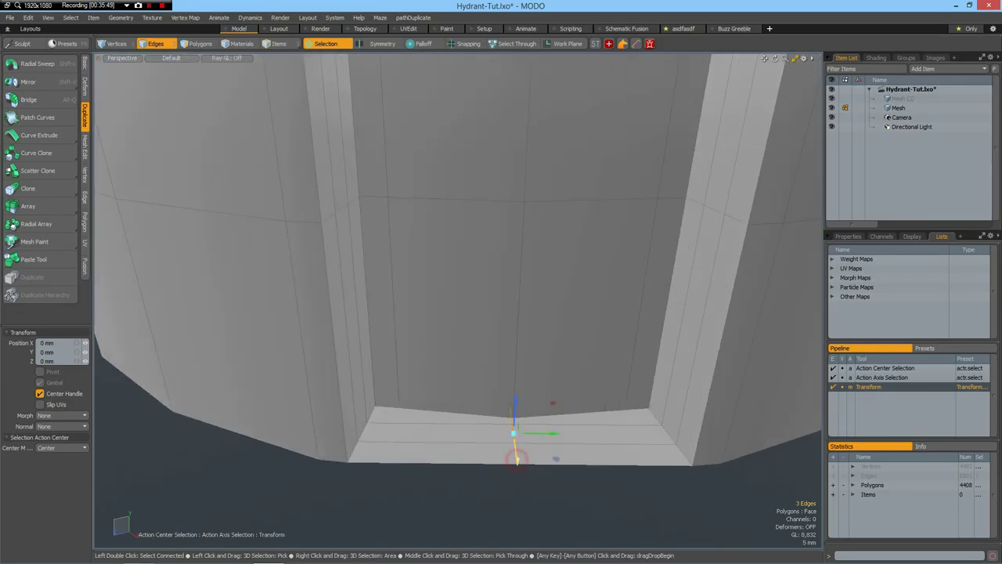
{"action": "left_click_drag", "start_coordinate": [517, 458], "coordinate": [518, 474]}
{"action": "key", "text": "space"}
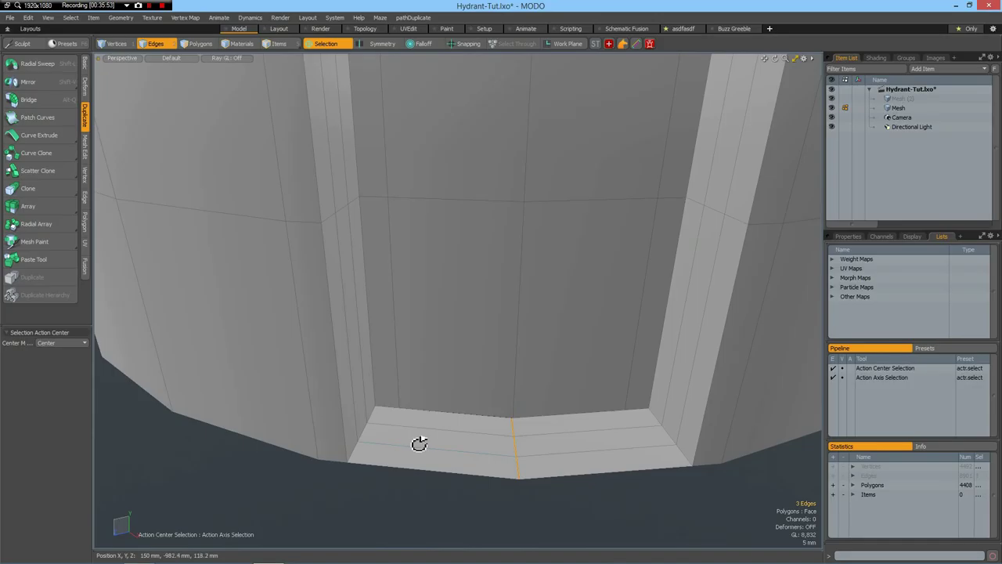
Add an edge loop near each end of the ledge, aligned with the panel's outer vertical edges, the first at about 19%.
{"action": "key", "text": "alt+l"}
{"action": "left_click", "coordinate": [397, 424]}
{"action": "key", "text": "shift"}
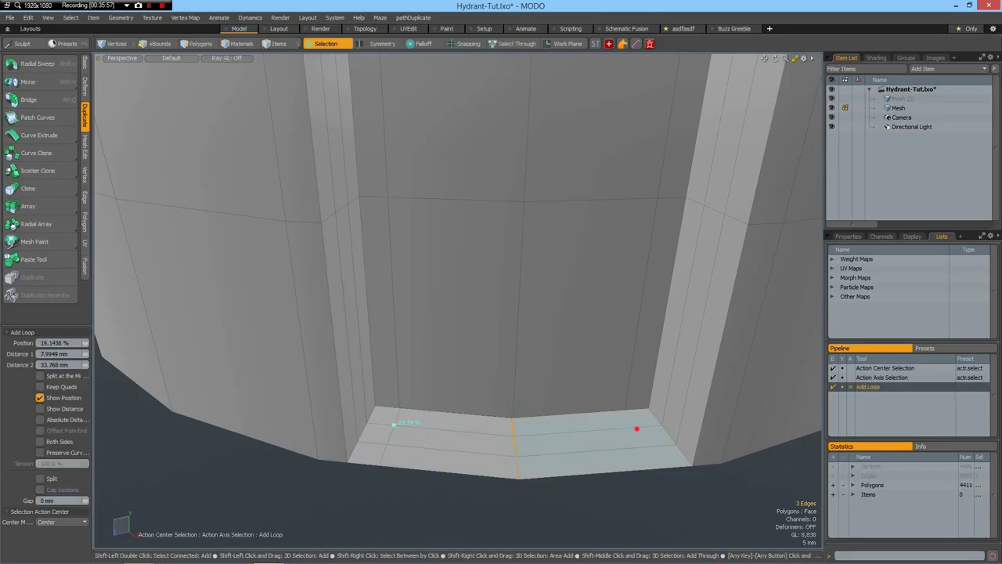
{"action": "left_click", "coordinate": [636, 428], "text": "shift"}
{"action": "key", "text": "space"}
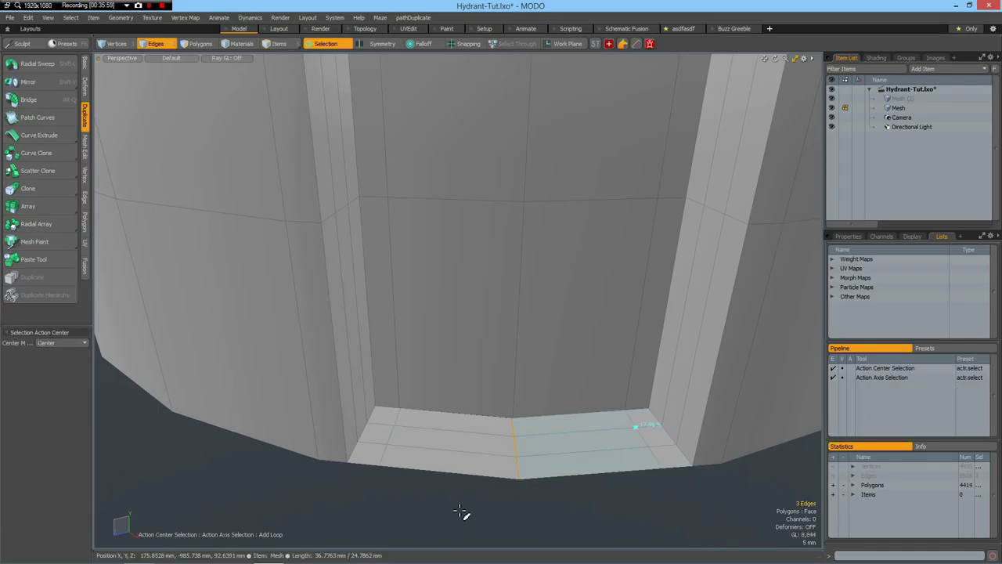
Join the overlapping vertices where the ledge's added loops meet the panel's lower edge, and check the result with subdivision smoothing.
{"action": "key", "text": "1"}
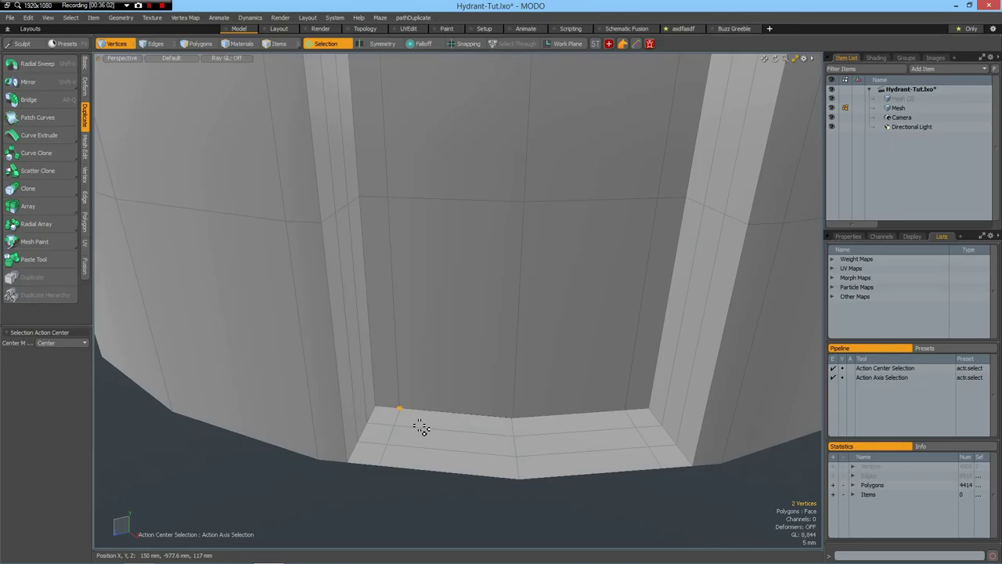
{"action": "left_click", "coordinate": [526, 436]}
{"action": "right_click_drag", "start_coordinate": [638, 425], "coordinate": [635, 431]}
{"action": "key", "text": "Delete"}
{"action": "scroll", "coordinate": [608, 508], "scroll_direction": "down", "scroll_amount": 6}
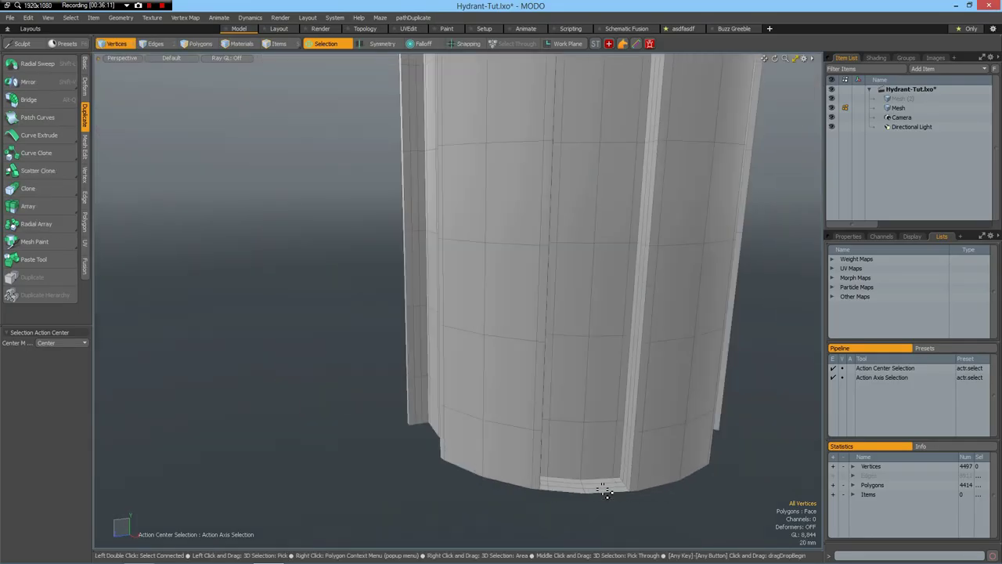
{"action": "left_click_drag", "start_coordinate": [605, 490], "coordinate": [539, 494], "text": "alt"}
{"action": "key", "text": "Tab"}
{"action": "key", "text": "Tab"}
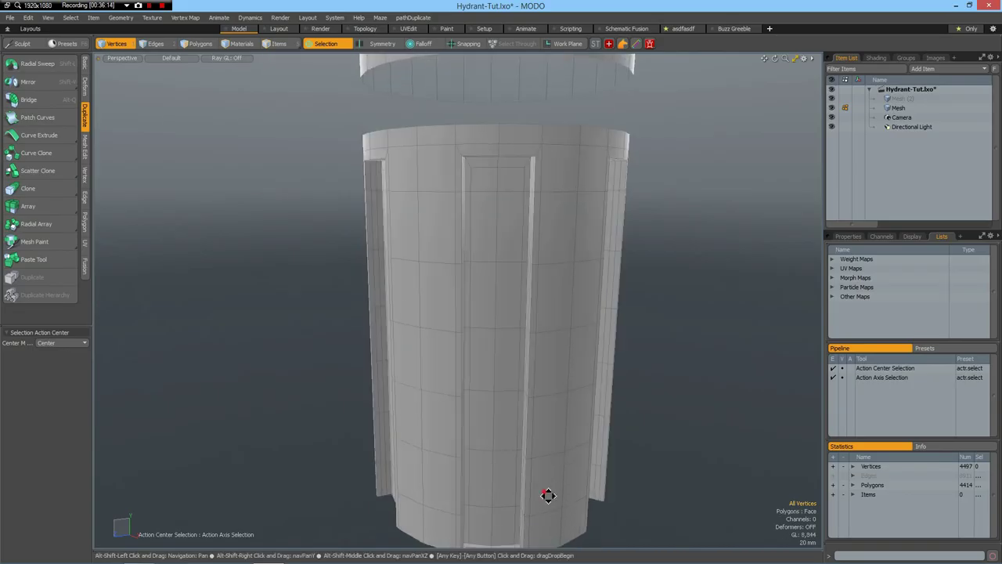
{"action": "left_click_drag", "start_coordinate": [547, 494], "coordinate": [587, 458], "text": "alt"}
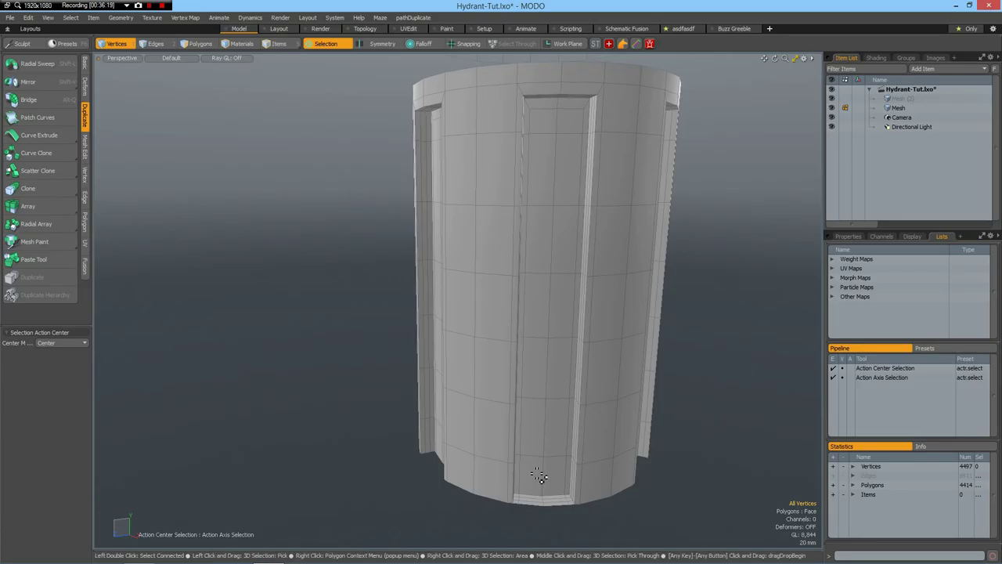
{"action": "key", "text": "3"}
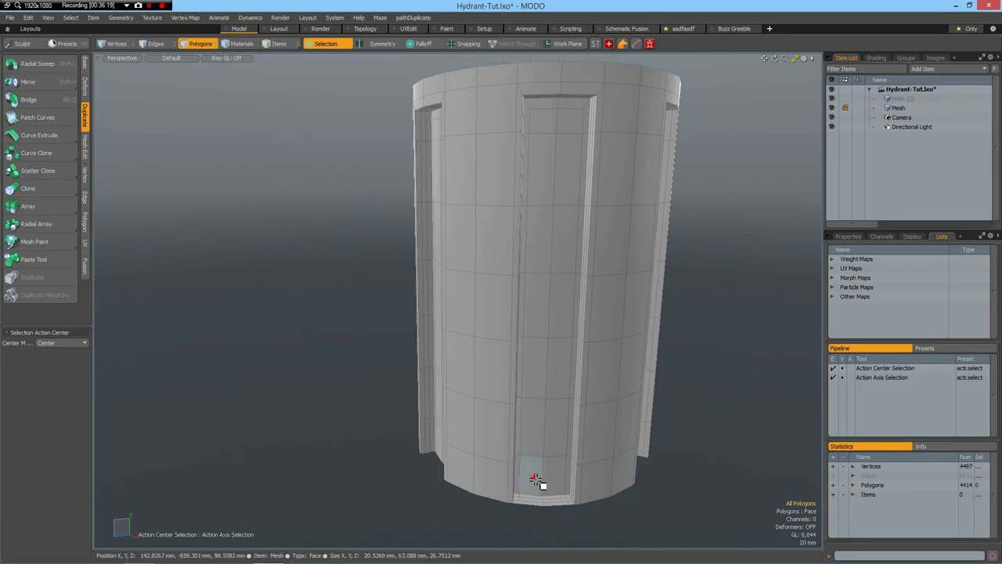
{"action": "mouse_move", "coordinate": [540, 481]}
{"action": "left_mouse_down"}
{"action": "mouse_move", "coordinate": [563, 132]}
{"action": "mouse_move", "coordinate": [552, 484]}
{"action": "left_mouse_up"}
{"action": "key", "text": "shift+Up"}
{"action": "key", "text": "shift+Up"}
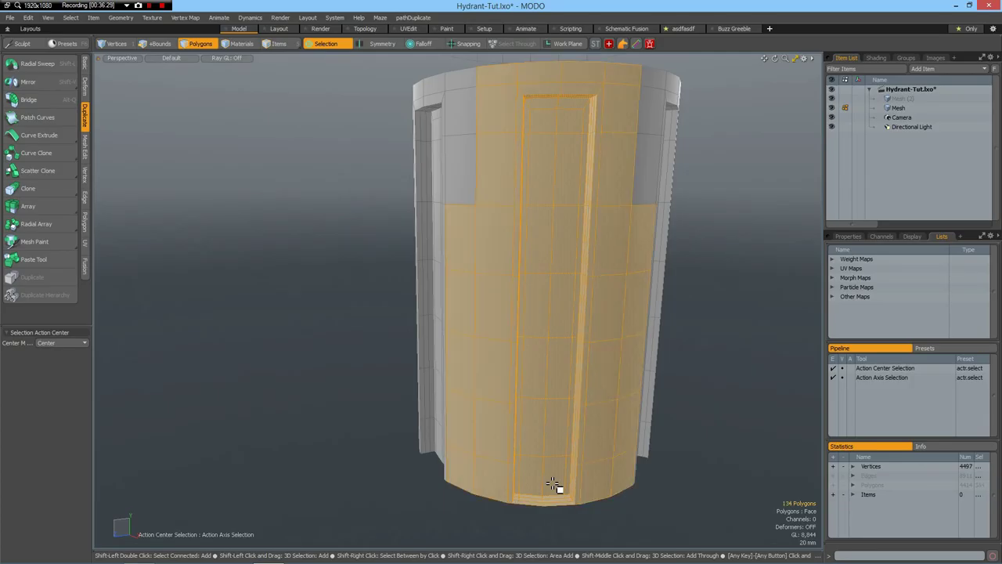
{"action": "key", "text": "shift+Down"}
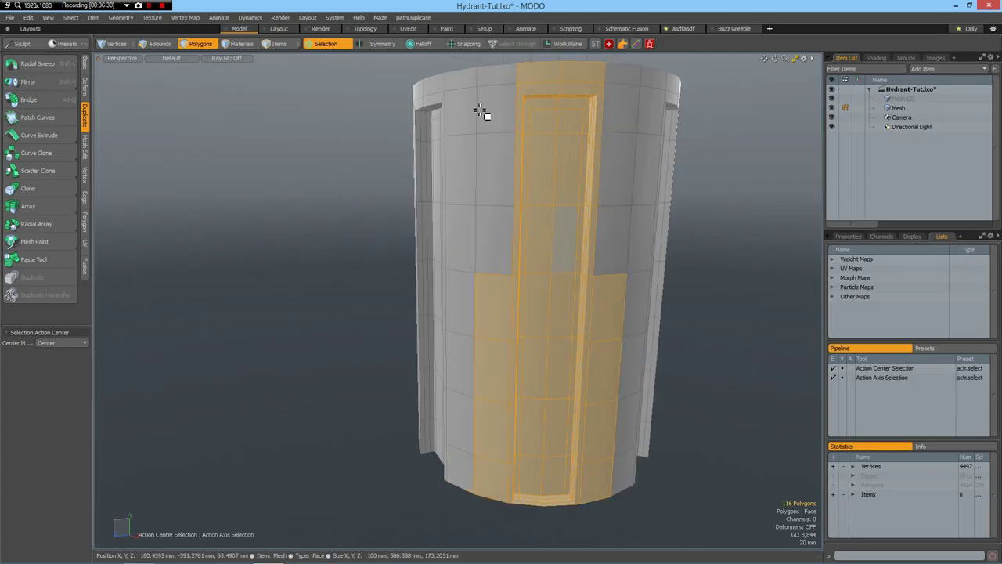
{"action": "left_click_drag", "start_coordinate": [485, 110], "coordinate": [505, 73], "text": "shift"}
{"action": "left_click_drag", "start_coordinate": [504, 264], "coordinate": [499, 174], "text": "shift"}
{"action": "left_click_drag", "start_coordinate": [624, 75], "coordinate": [609, 266], "text": "shift"}
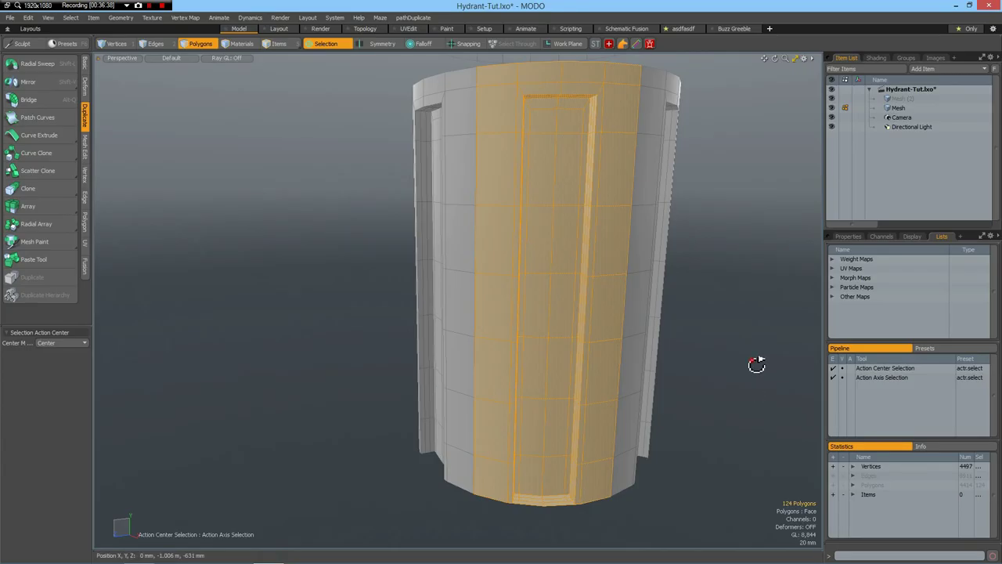
{"action": "left_click_drag", "start_coordinate": [756, 362], "coordinate": [723, 356], "text": "alt"}
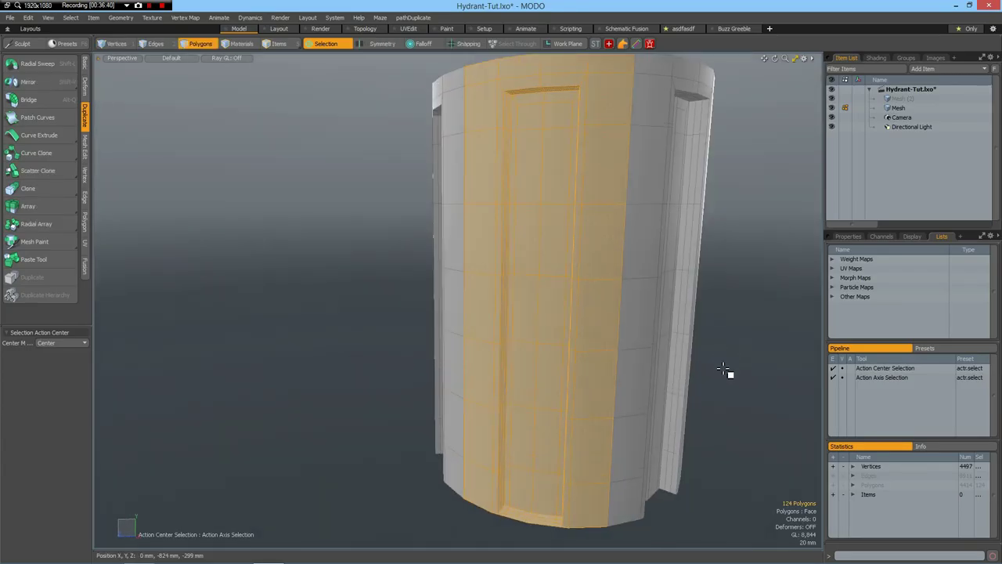
{"action": "scroll", "coordinate": [723, 367], "scroll_direction": "down", "scroll_amount": 5}
{"action": "left_click_drag", "start_coordinate": [708, 398], "coordinate": [582, 466], "text": "alt+shift"}
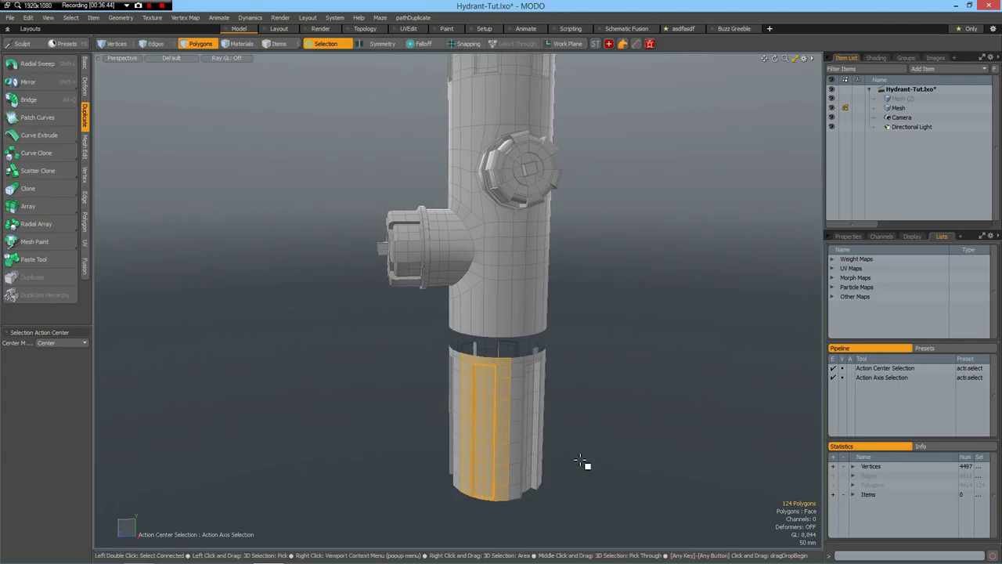
Select the entire connected upper barrel with its nozzles and delete it, leaving the lower barrel.
{"action": "left_click", "coordinate": [504, 306]}
{"action": "double_click", "coordinate": [504, 306]}
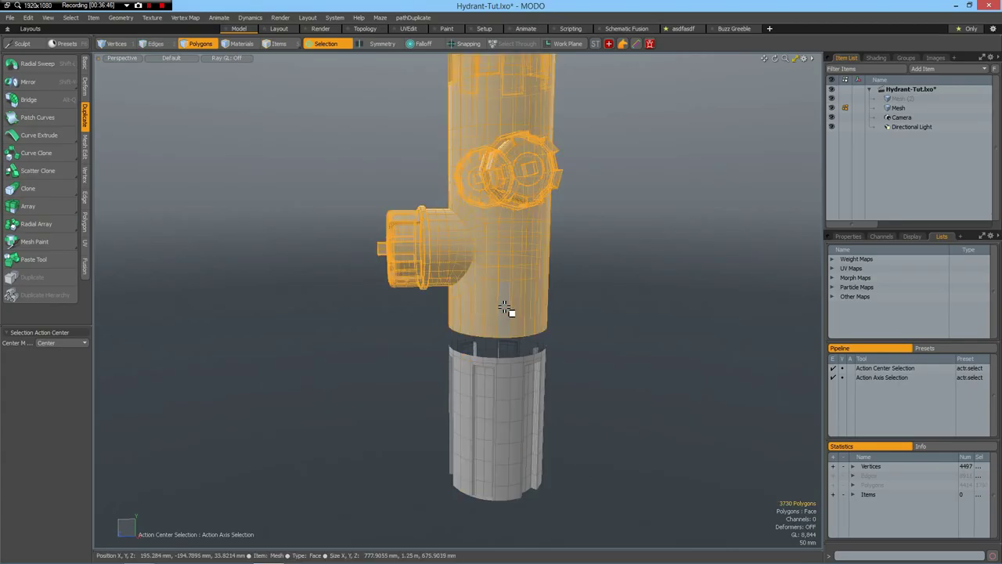
{"action": "key", "text": "Delete"}
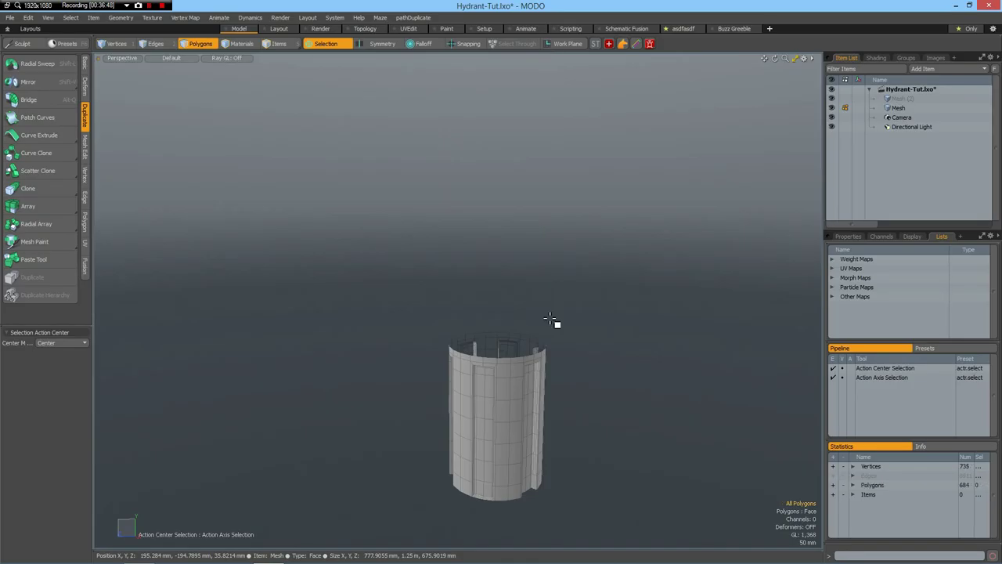
Select the panel with the closed bottom plus the full-height polygon columns beside it, and isolate this section from the remaining barrel.
{"action": "left_click_drag", "start_coordinate": [548, 464], "coordinate": [512, 476], "text": "alt"}
{"action": "scroll", "coordinate": [506, 472], "scroll_direction": "up", "scroll_amount": 3}
{"action": "mouse_move", "coordinate": [499, 261]}
{"action": "left_mouse_down"}
{"action": "mouse_move", "coordinate": [508, 456]}
{"action": "mouse_move", "coordinate": [497, 501]}
{"action": "left_mouse_up"}
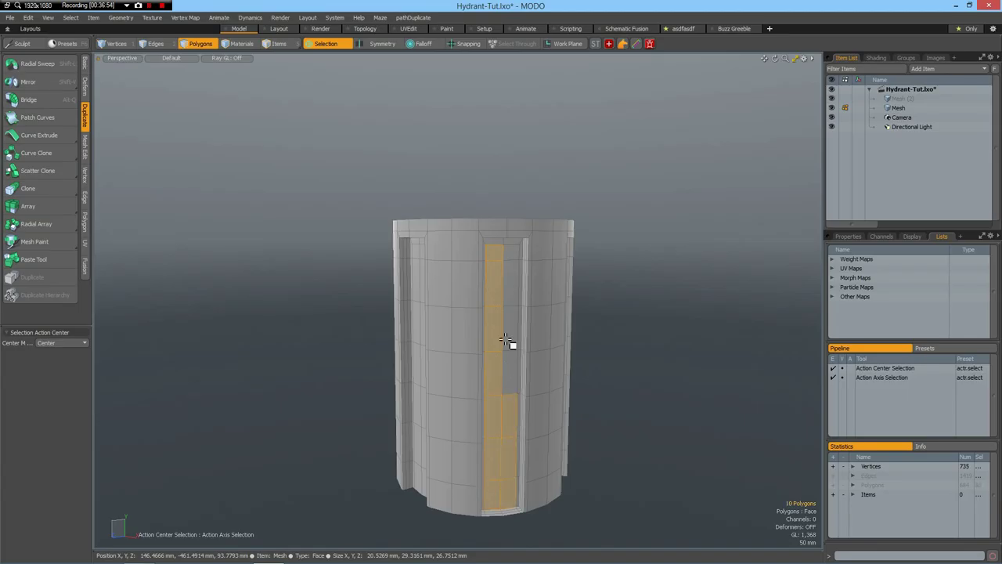
{"action": "left_click", "coordinate": [509, 252]}
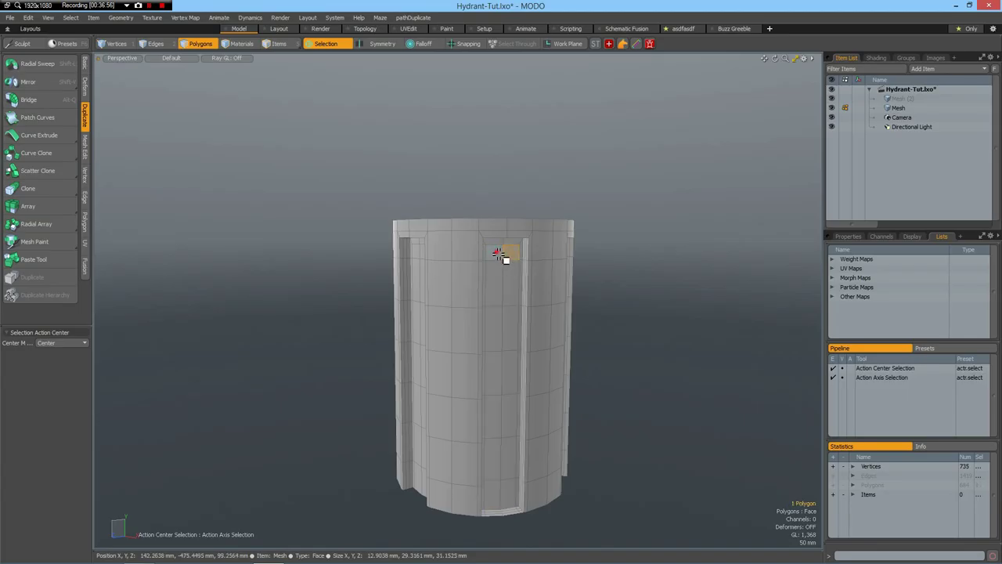
{"action": "mouse_move", "coordinate": [499, 254]}
{"action": "left_mouse_down"}
{"action": "mouse_move", "coordinate": [494, 490]}
{"action": "mouse_move", "coordinate": [509, 501]}
{"action": "mouse_move", "coordinate": [513, 247]}
{"action": "left_mouse_up"}
{"action": "key", "text": "shift+Up"}
{"action": "key", "text": "shift+Up"}
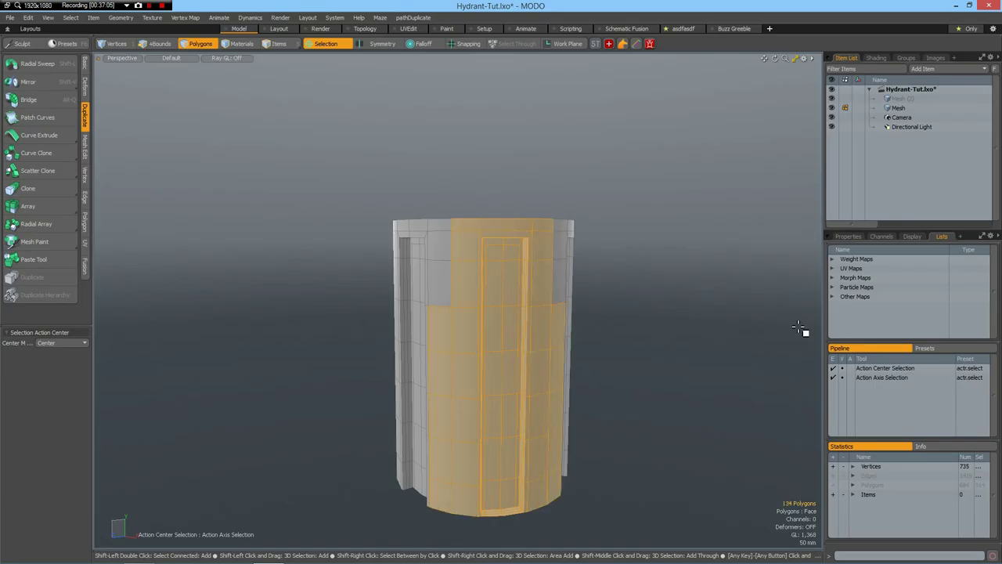
{"action": "key", "text": "shift+Down"}
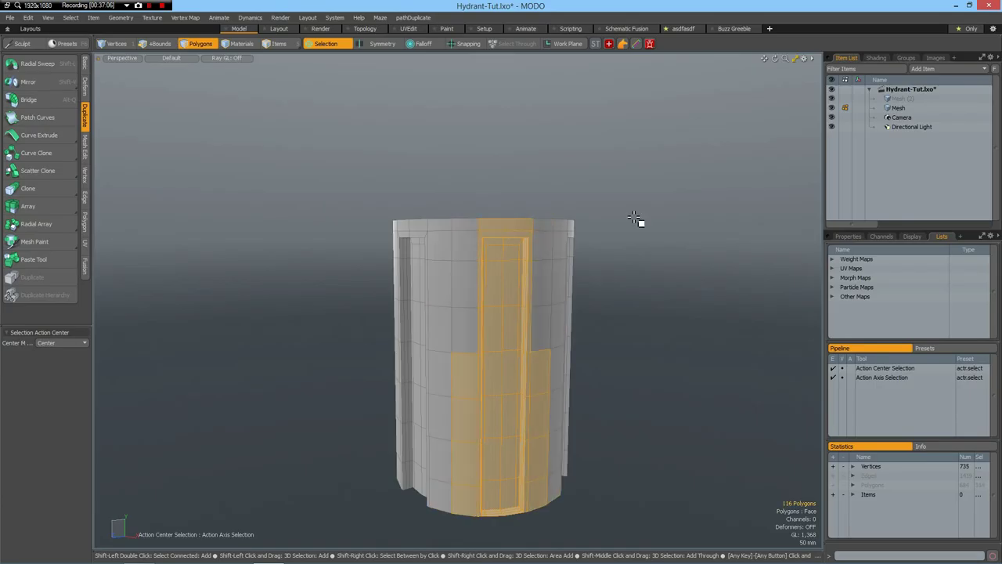
{"action": "left_click_drag", "start_coordinate": [468, 201], "coordinate": [475, 349], "text": "shift"}
{"action": "mouse_move", "coordinate": [536, 216]}
{"action": "left_mouse_down", "text": "shift"}
{"action": "mouse_move", "coordinate": [550, 269]}
{"action": "mouse_move", "coordinate": [542, 358]}
{"action": "left_mouse_up", "text": "shift"}
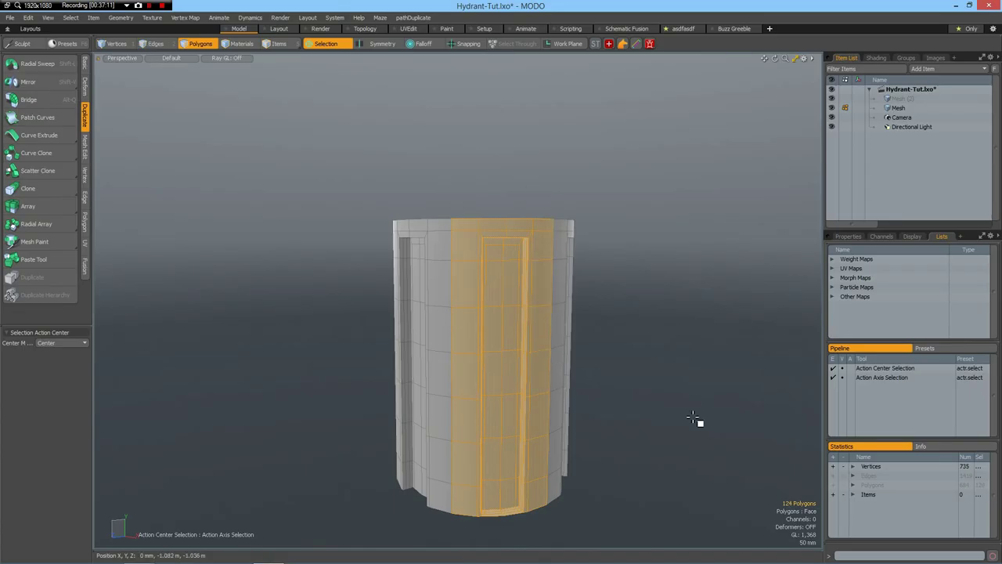
{"action": "key", "text": "["}
{"action": "key", "text": "h"}
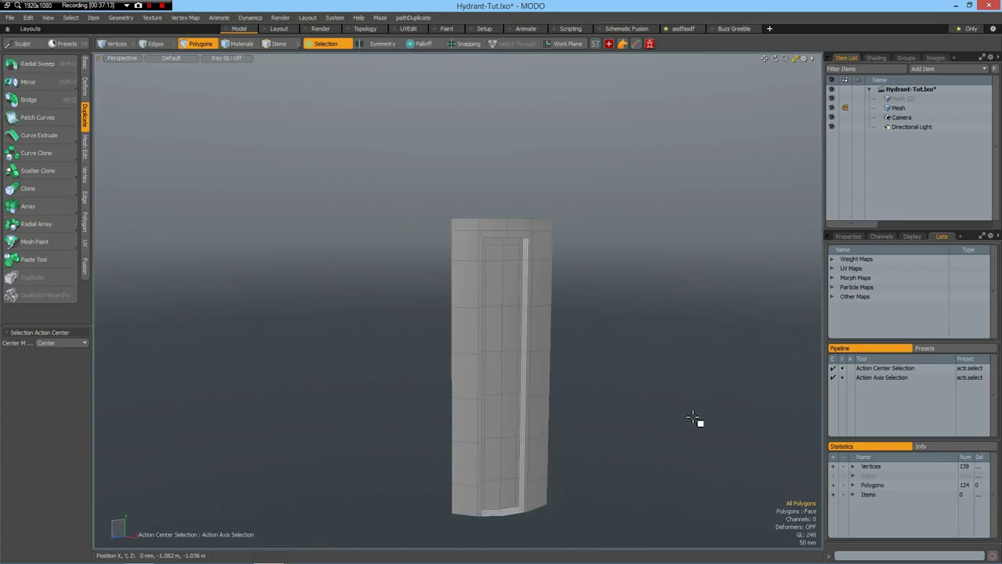
Radial-array the isolated barrel section with a count of 6 around the Y axis, using the origin as action center.
{"action": "left_click_drag", "start_coordinate": [655, 322], "coordinate": [651, 357], "text": "alt"}
{"action": "key", "text": "KP_1"}
{"action": "left_click_drag", "start_coordinate": [607, 323], "coordinate": [599, 352], "text": "alt"}
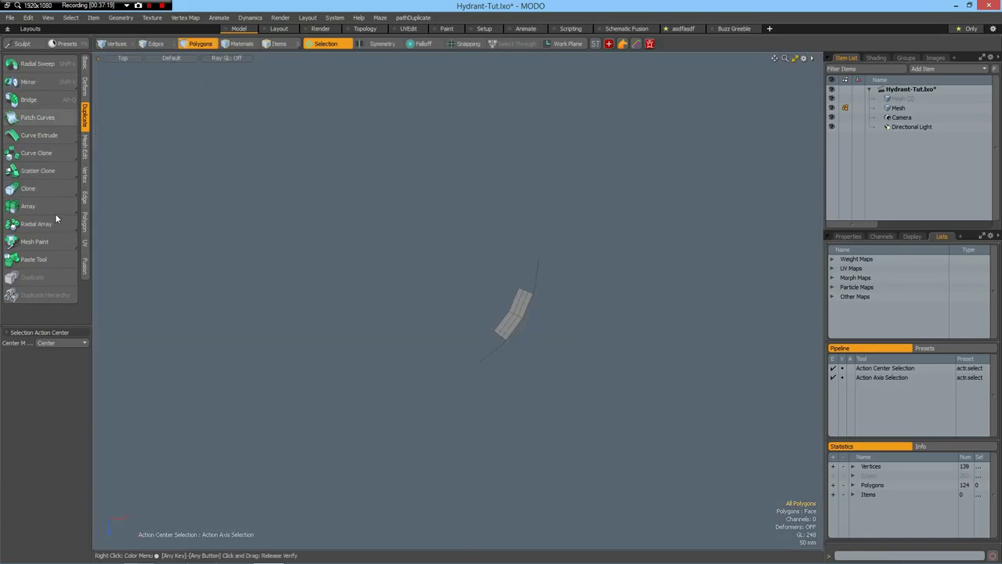
{"action": "left_click", "coordinate": [39, 225]}
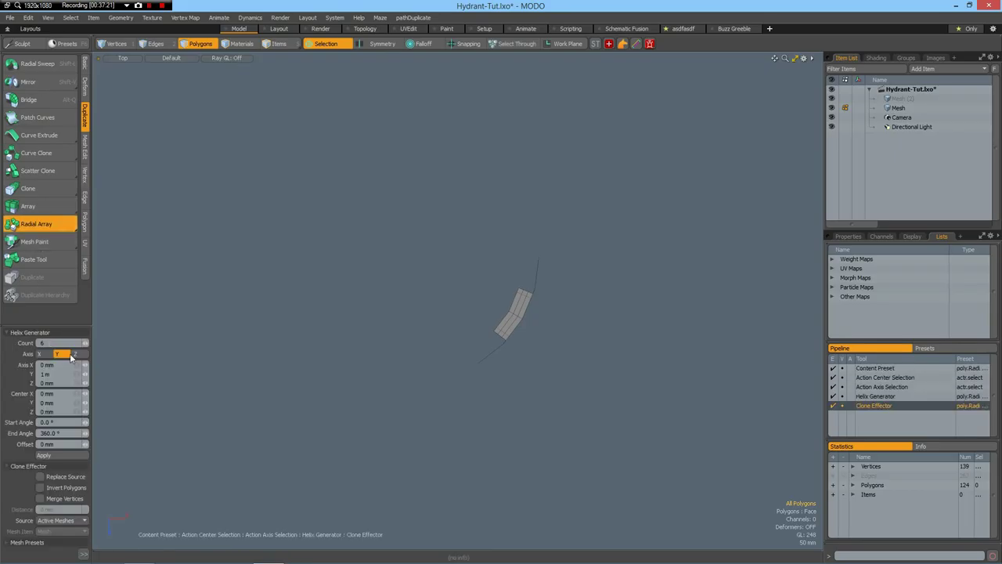
{"action": "left_click", "coordinate": [326, 44]}
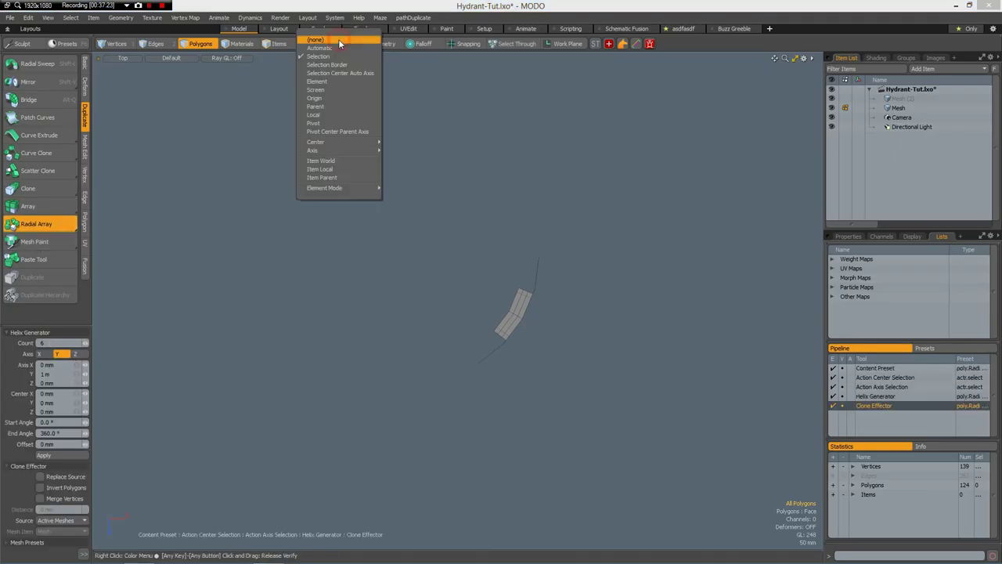
{"action": "left_click", "coordinate": [317, 40]}
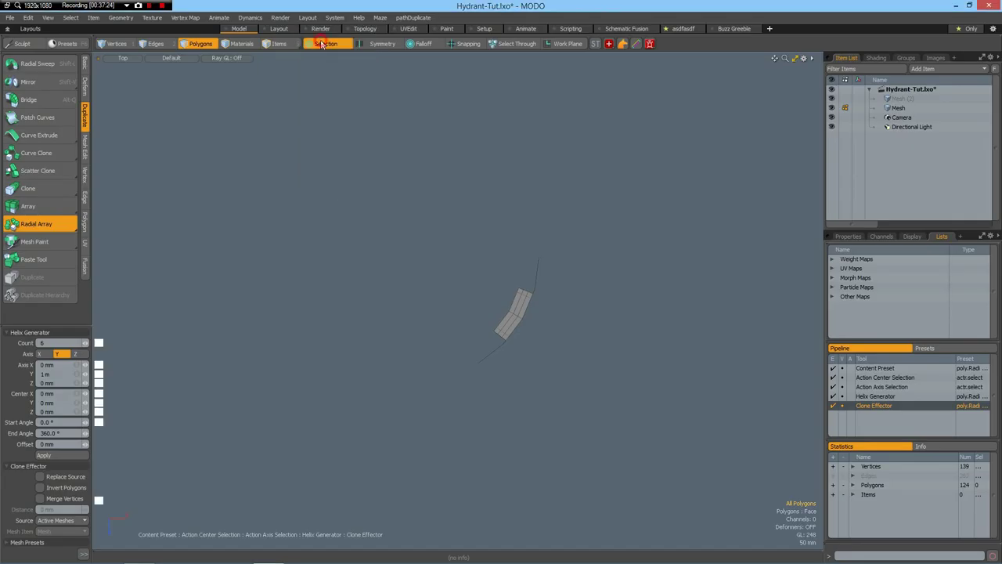
{"action": "left_click", "coordinate": [332, 44]}
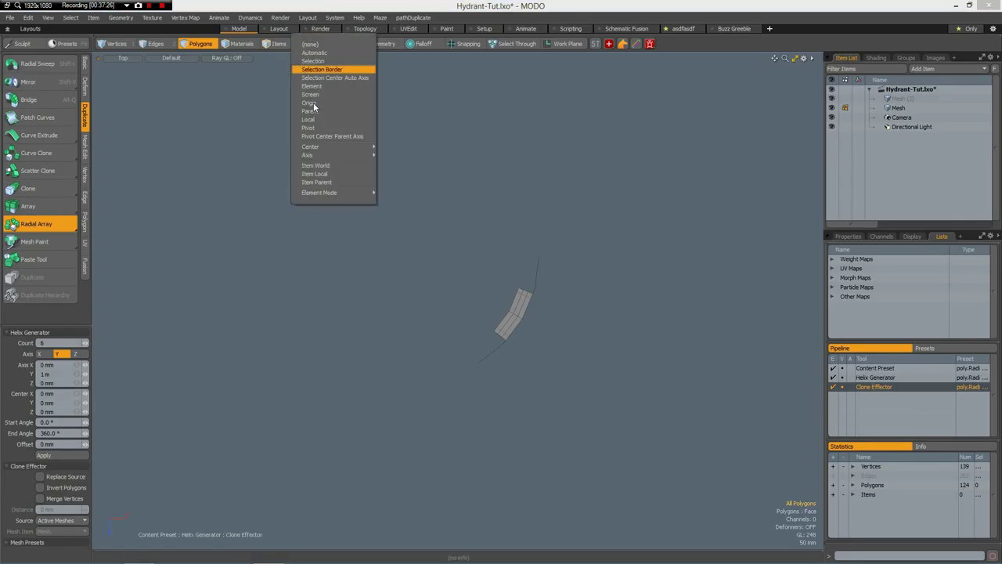
{"action": "left_click", "coordinate": [314, 99]}
{"action": "left_click", "coordinate": [329, 146]}
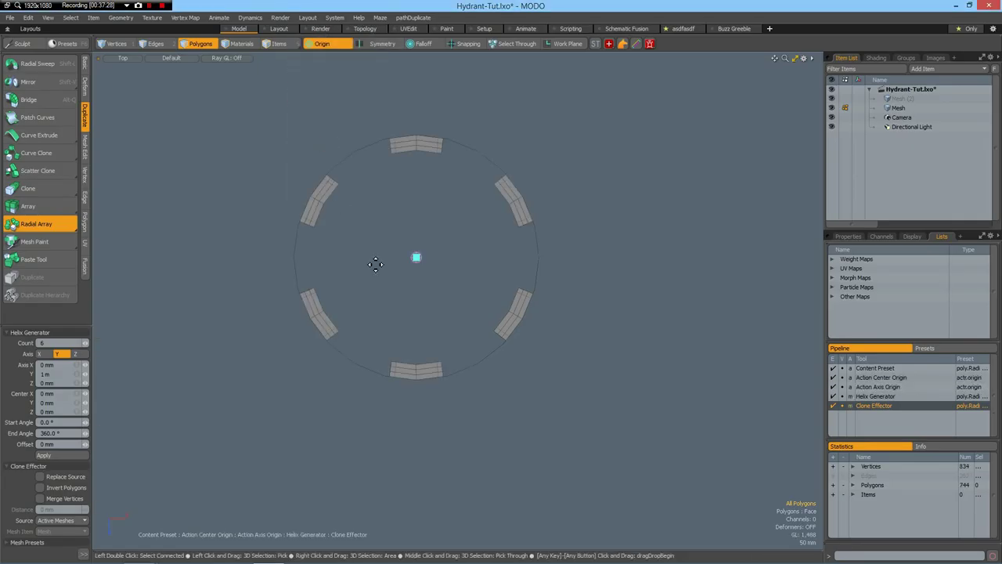
{"action": "key", "text": "q"}
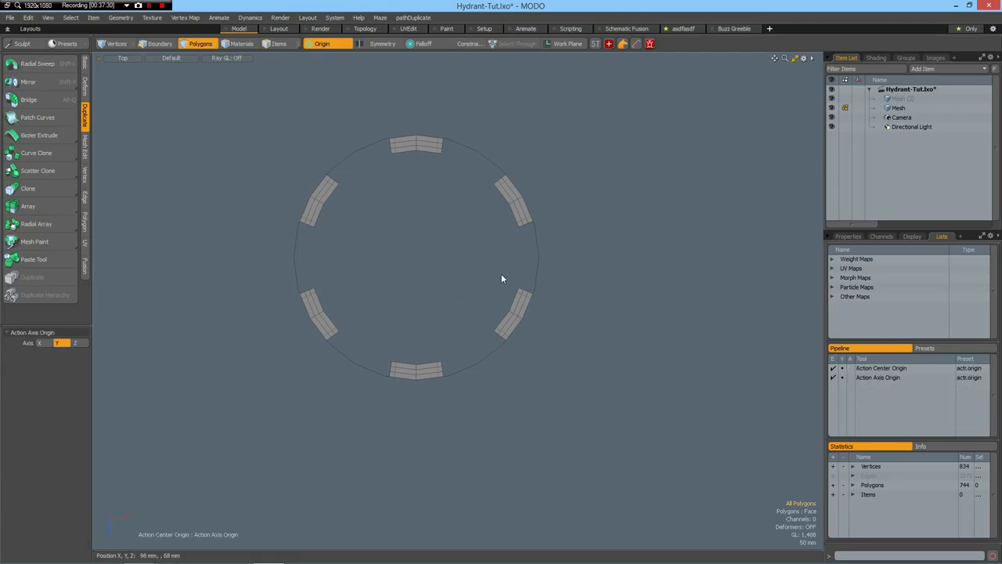
Select the edges at the six seams where the arrayed sections meet around the barrel.
{"action": "key", "text": "ctrl+space"}
{"action": "left_click", "coordinate": [505, 275]}
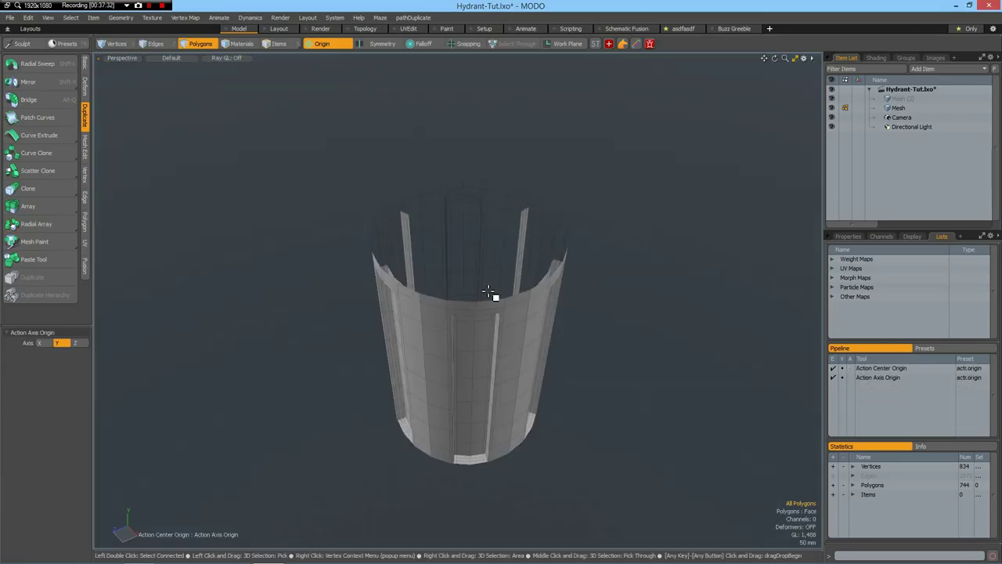
{"action": "key", "text": "KP_1"}
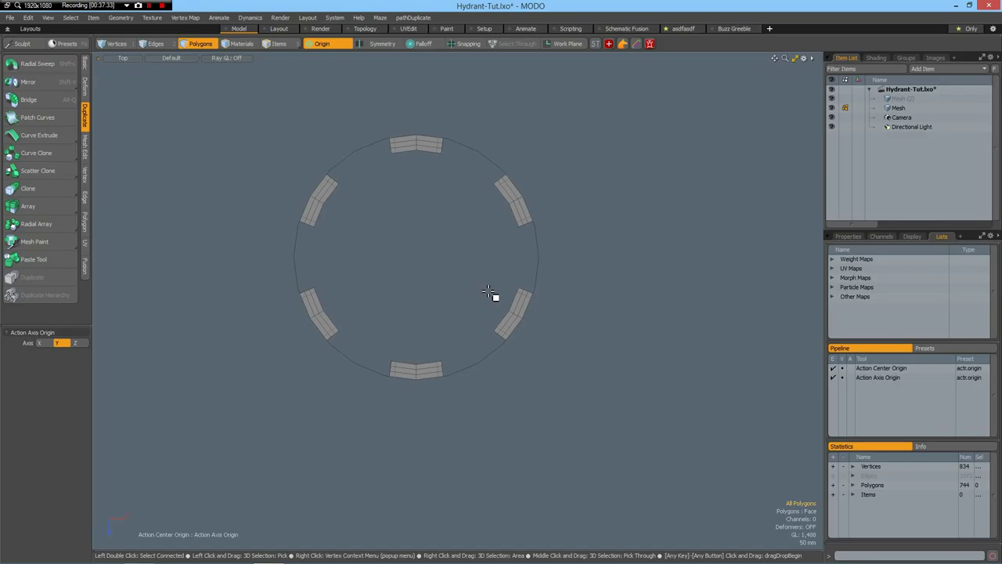
{"action": "key", "text": "2"}
{"action": "right_click_drag", "start_coordinate": [465, 131], "coordinate": [485, 172]}
{"action": "right_click_drag", "start_coordinate": [566, 266], "coordinate": [511, 240]}
{"action": "right_click_drag", "start_coordinate": [493, 376], "coordinate": [464, 351]}
{"action": "right_click_drag", "start_coordinate": [342, 351], "coordinate": [373, 379]}
{"action": "right_click_drag", "start_coordinate": [318, 279], "coordinate": [274, 244]}
{"action": "right_click_drag", "start_coordinate": [344, 149], "coordinate": [392, 183]}
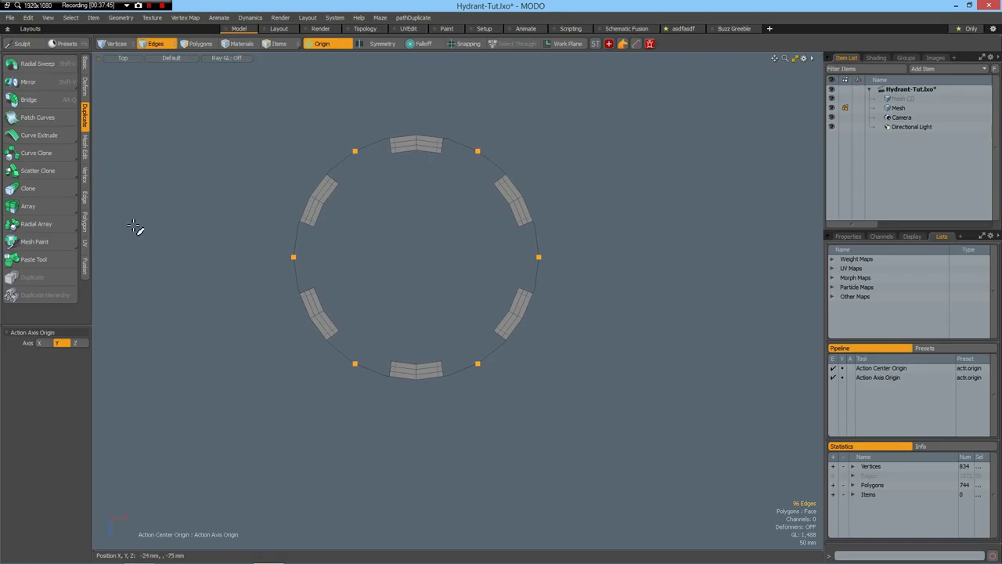
Merge the vertices of the selected seams using a fixed range with a distance of 1 mm.
{"action": "left_click", "coordinate": [86, 175]}
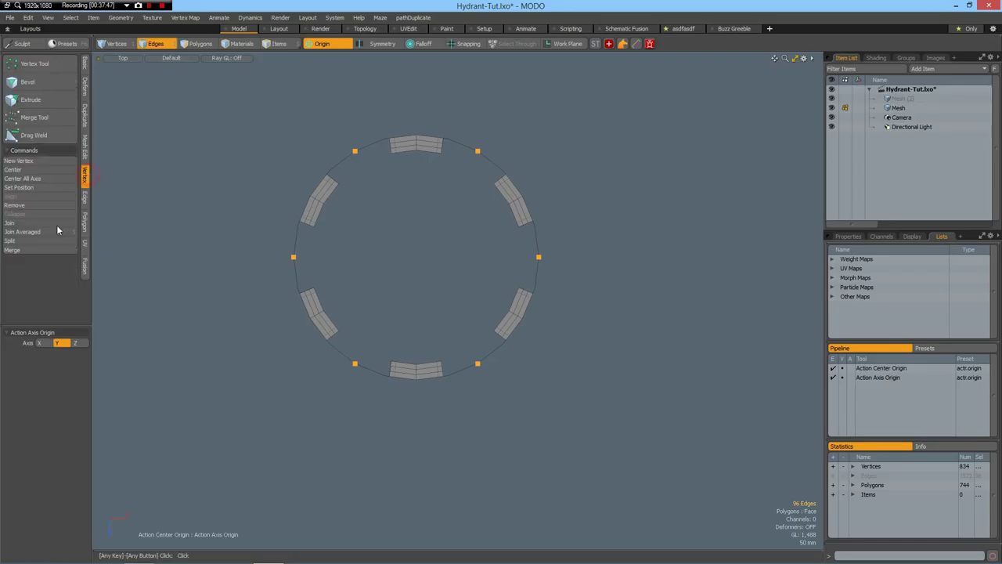
{"action": "left_click", "coordinate": [13, 250]}
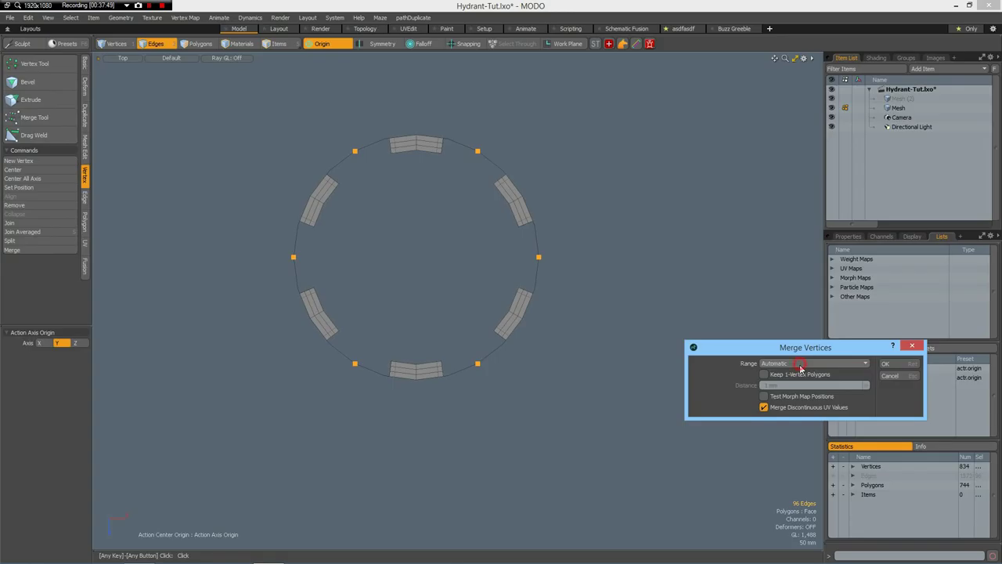
{"action": "left_click", "coordinate": [799, 363]}
{"action": "left_click", "coordinate": [794, 374]}
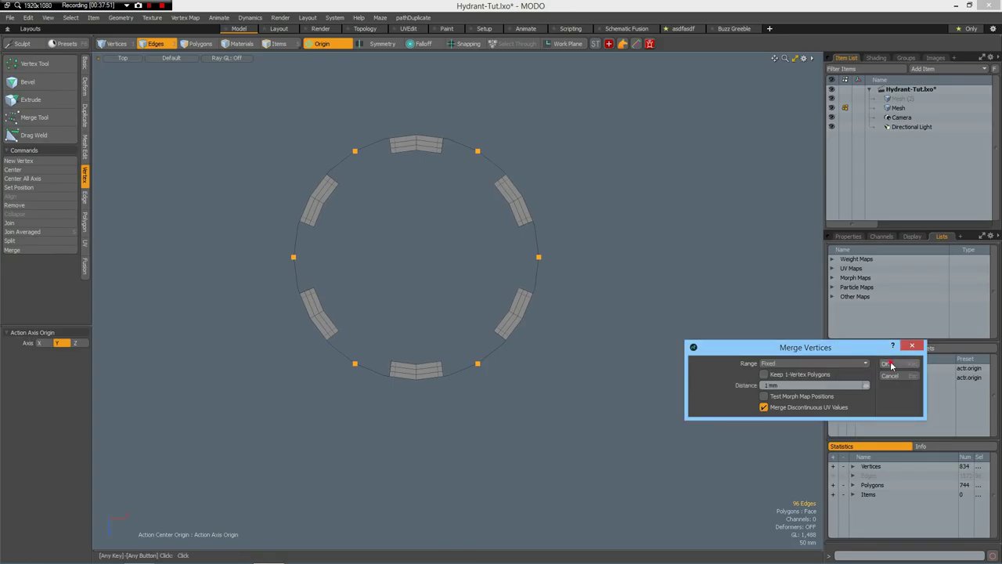
{"action": "left_click", "coordinate": [888, 364]}
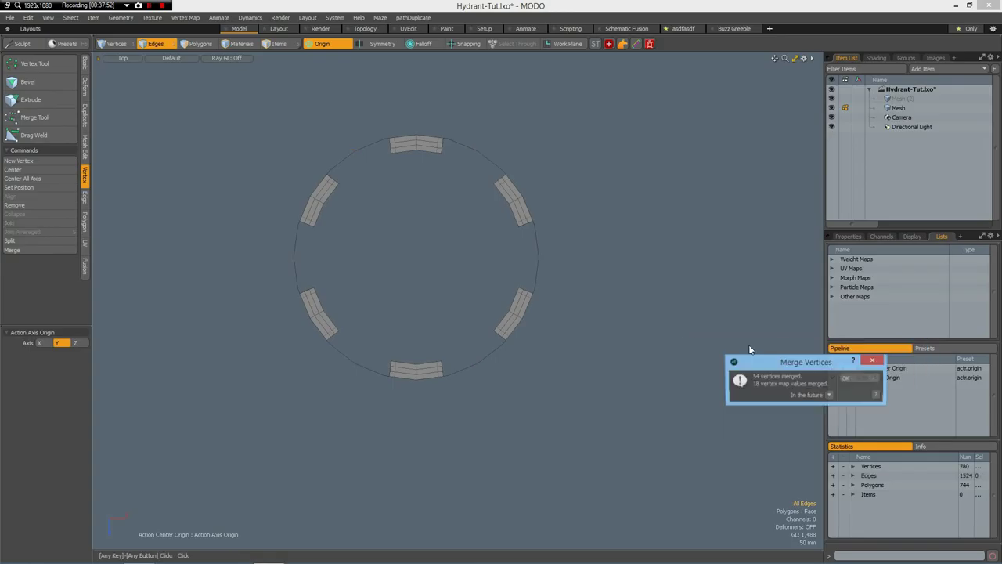
{"action": "left_click", "coordinate": [849, 378]}
Examine the merged barrel's seams and closed panel bottoms with and without subdivision smoothing.
{"action": "key", "text": "ctrl+space"}
{"action": "left_click", "coordinate": [762, 295]}
{"action": "left_click_drag", "start_coordinate": [564, 383], "coordinate": [594, 346], "text": "alt"}
{"action": "key", "text": "Tab"}
{"action": "key", "text": "Tab"}
{"action": "left_click_drag", "start_coordinate": [556, 342], "coordinate": [487, 347], "text": "alt"}
{"action": "scroll", "coordinate": [483, 437], "scroll_direction": "up", "scroll_amount": 3}
{"action": "scroll", "coordinate": [487, 349], "scroll_direction": "up", "scroll_amount": 3}
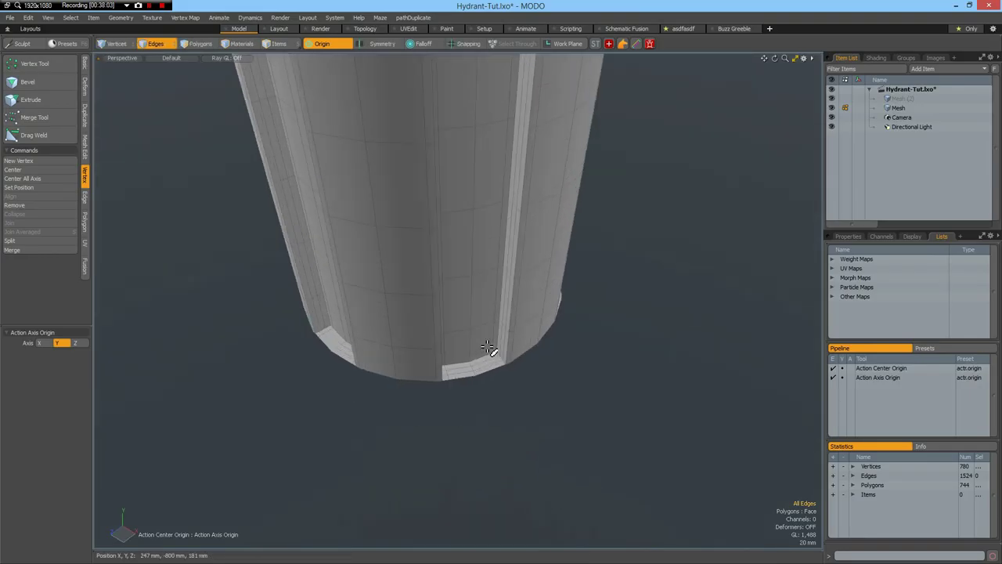
{"action": "scroll", "coordinate": [486, 348], "scroll_direction": "down", "scroll_amount": 4}
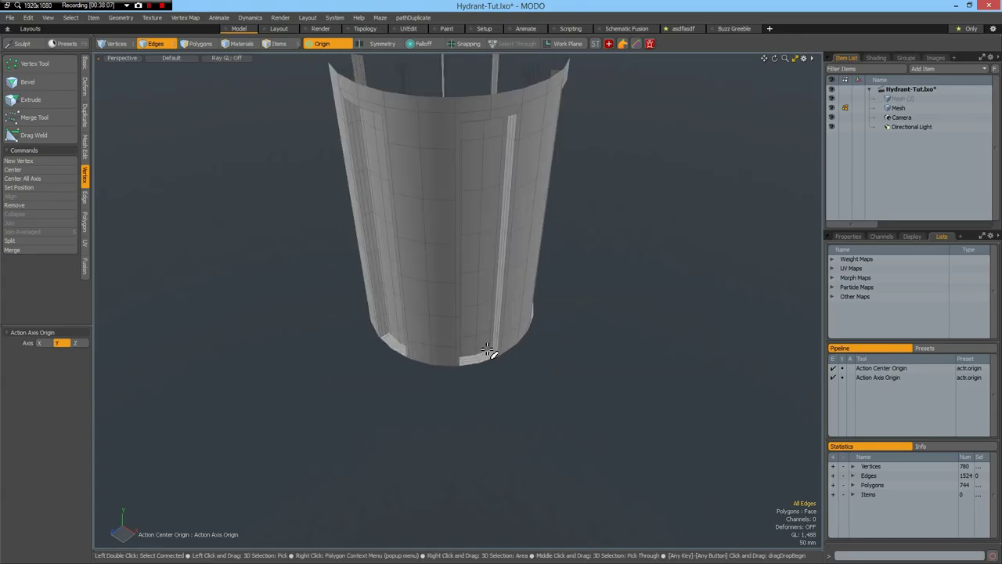
Clear the action center and add a vertical linear falloff starting at Y -991 mm and ending at Y -420 mm, with both Z values 0 mm.
{"action": "key", "text": "KP_1"}
{"action": "left_click_drag", "start_coordinate": [487, 350], "coordinate": [551, 516], "text": "alt"}
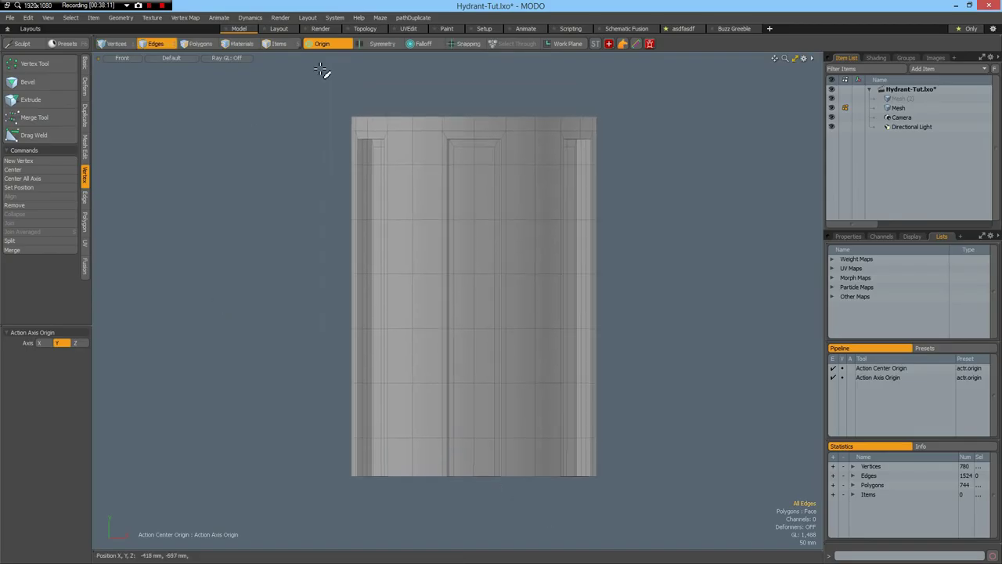
{"action": "left_click", "coordinate": [342, 45]}
{"action": "left_click", "coordinate": [342, 44]}
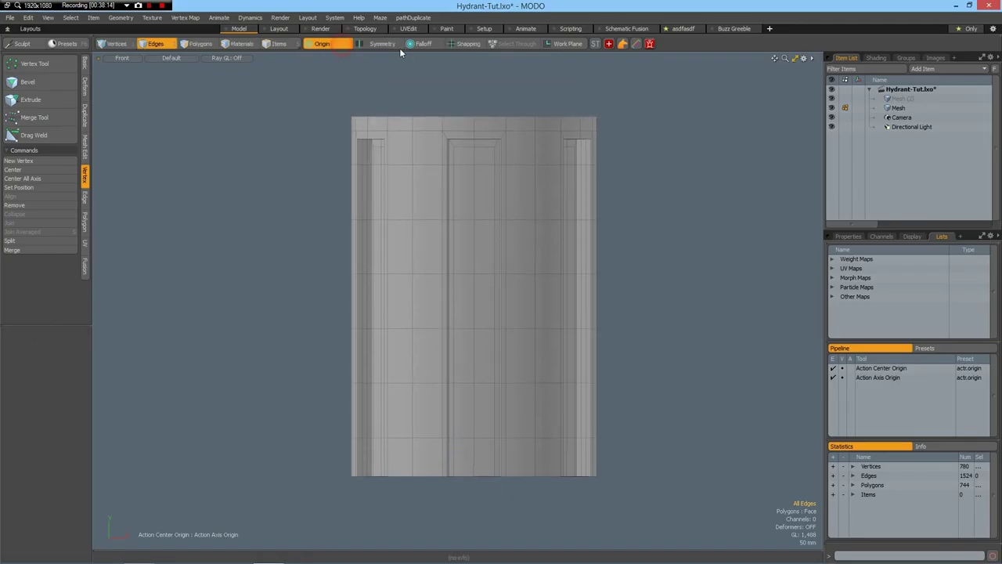
{"action": "left_click", "coordinate": [428, 44]}
{"action": "left_click", "coordinate": [423, 57]}
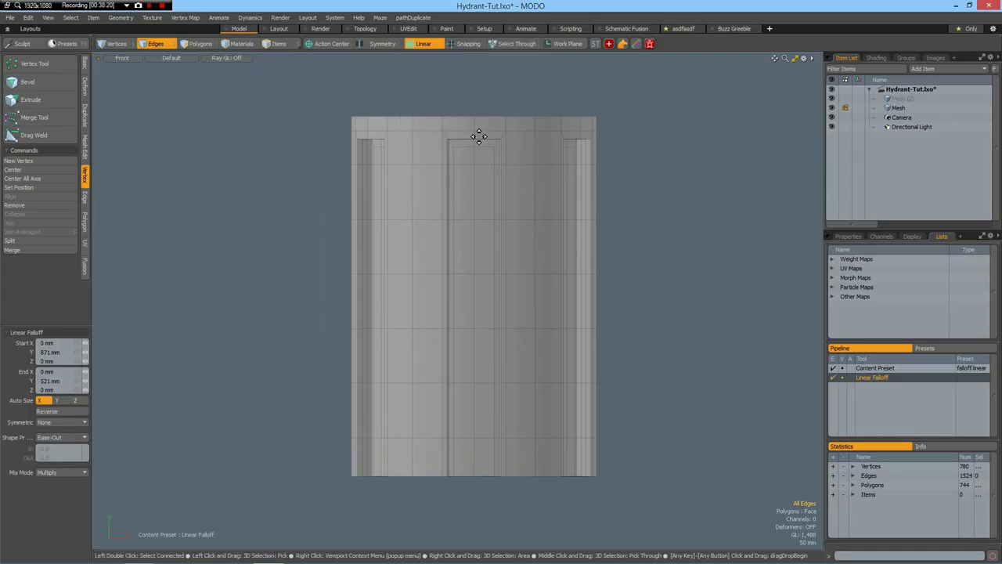
{"action": "left_click_drag", "start_coordinate": [473, 130], "coordinate": [473, 479]}
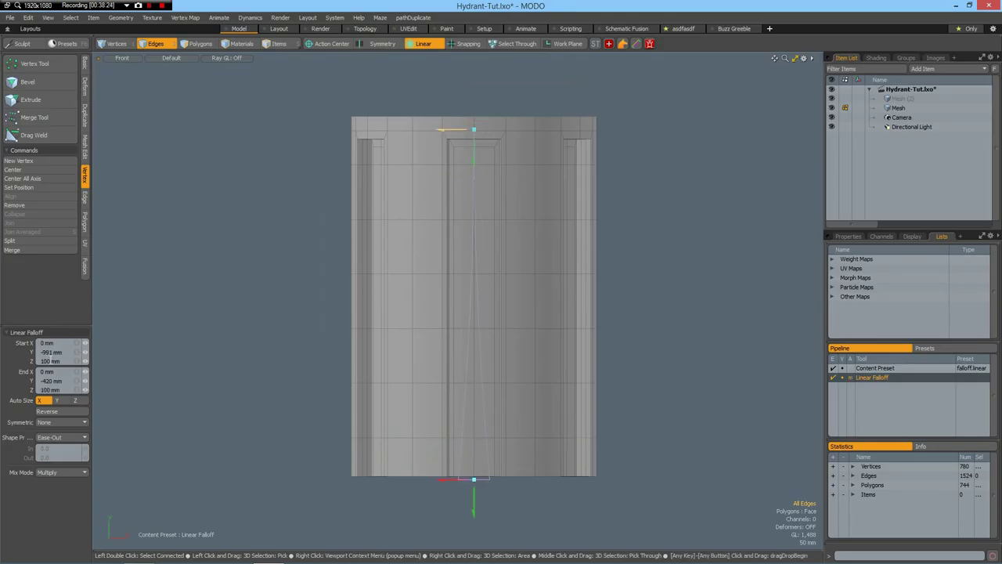
{"action": "left_click", "coordinate": [63, 360]}
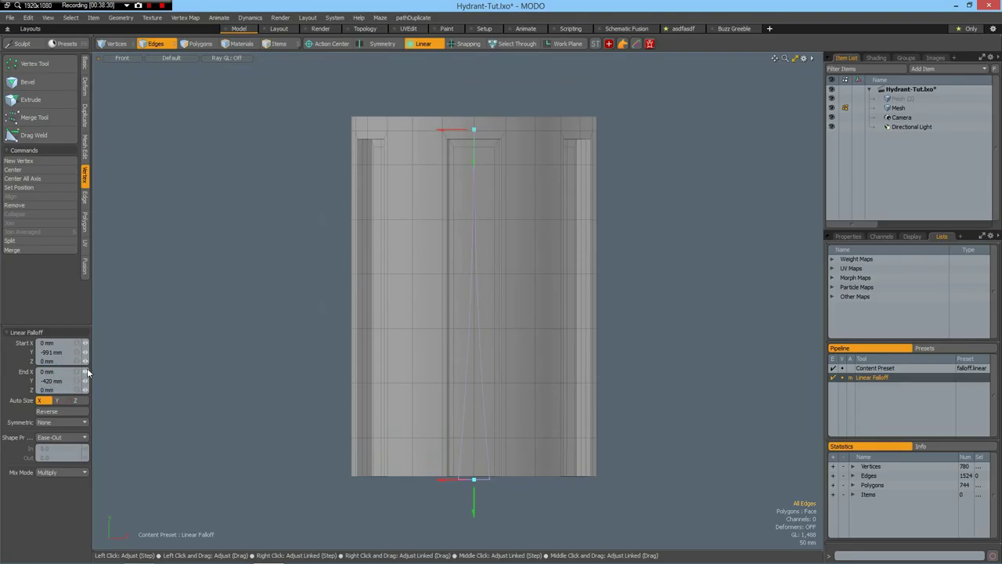
Scale the barrel to 123.5% in X and Z through the falloff, and change the falloff's shape preset for a fuller bulge.
{"action": "key", "text": "ctrl+space"}
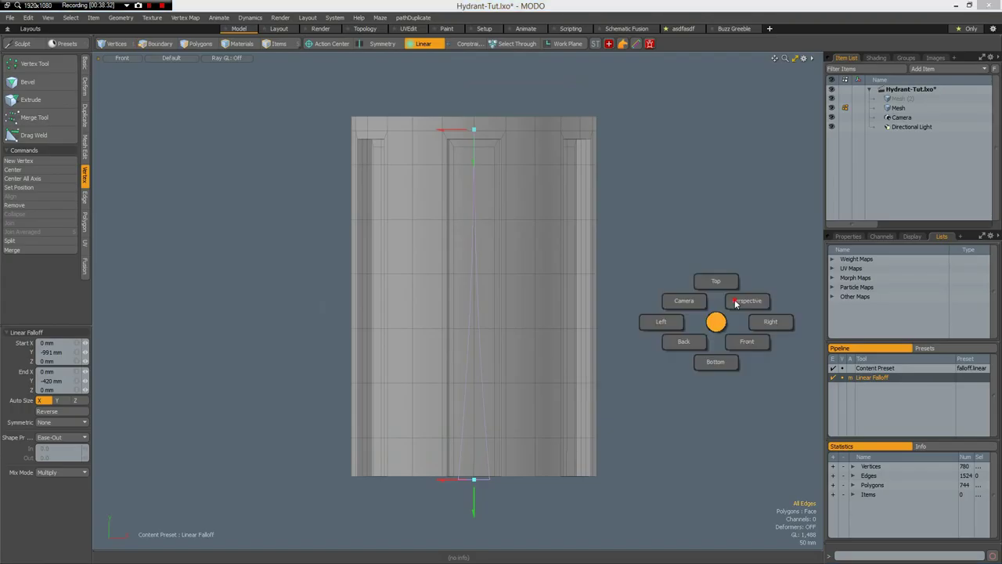
{"action": "left_click", "coordinate": [676, 311]}
{"action": "key", "text": "2"}
{"action": "key", "text": "r"}
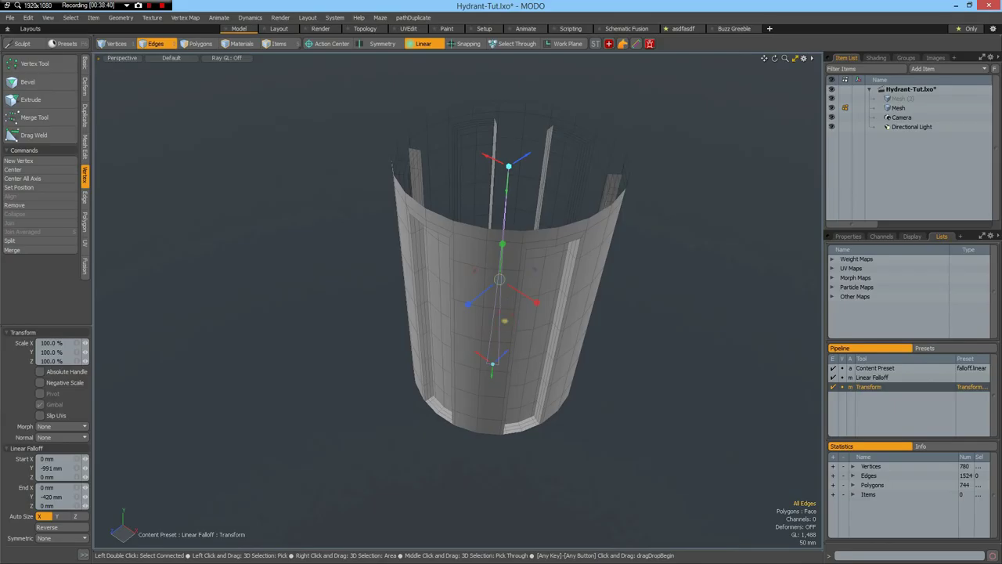
{"action": "mouse_move", "coordinate": [504, 320]}
{"action": "left_mouse_down"}
{"action": "mouse_move", "coordinate": [469, 320]}
{"action": "mouse_move", "coordinate": [532, 321]}
{"action": "mouse_move", "coordinate": [512, 329]}
{"action": "left_mouse_up"}
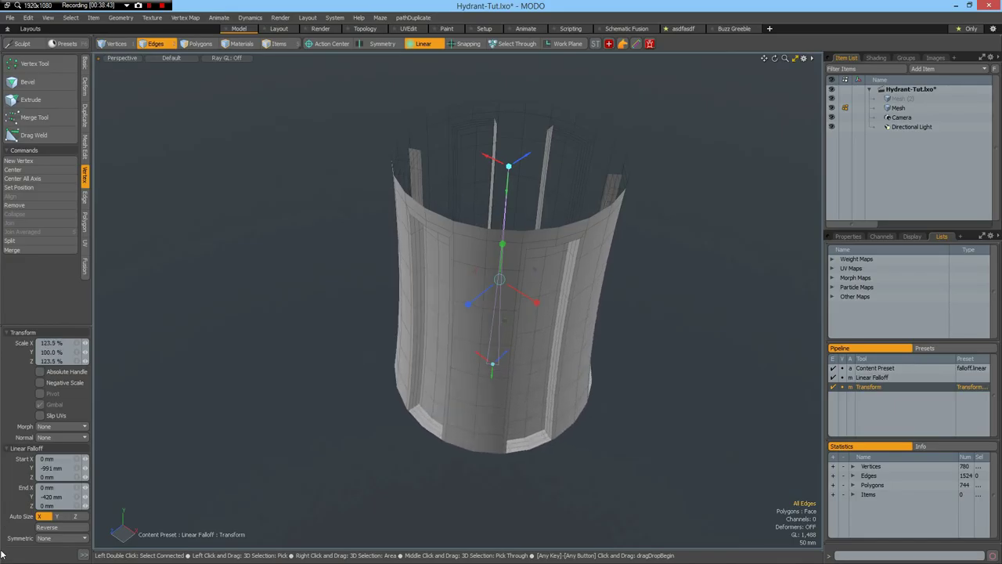
{"action": "left_click", "coordinate": [84, 554]}
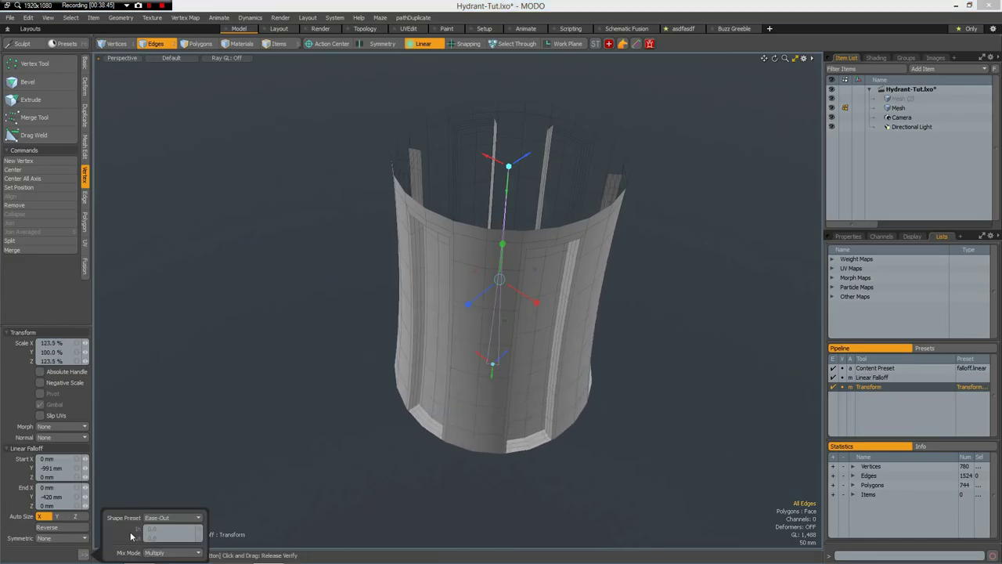
{"action": "left_click", "coordinate": [172, 518]}
{"action": "left_click", "coordinate": [166, 511]}
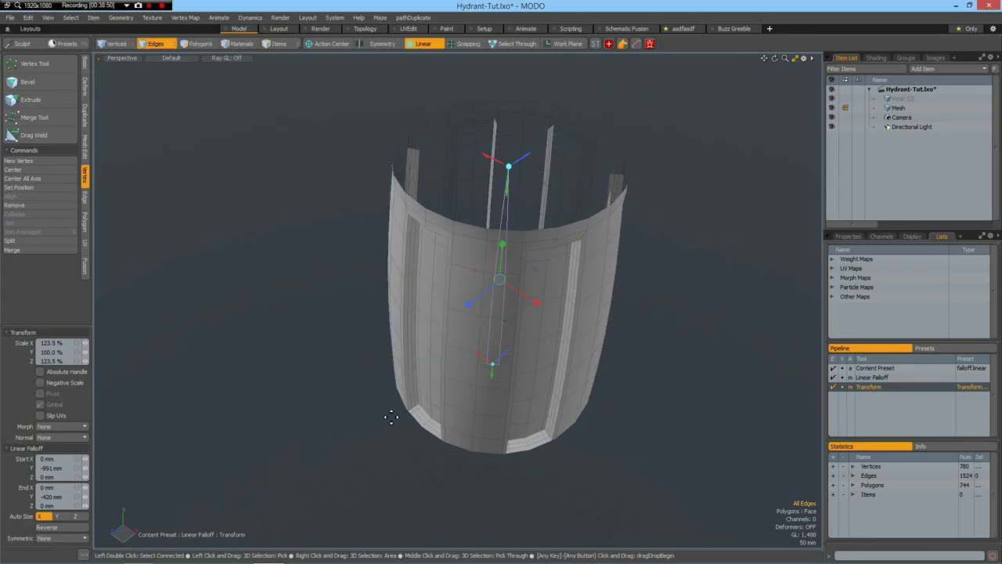
Drop the scale and falloff, check the flared barrel with subdivision smoothing, and save the scene.
{"action": "left_click_drag", "start_coordinate": [378, 396], "coordinate": [516, 302], "text": "alt"}
{"action": "key", "text": "q"}
{"action": "left_click_drag", "start_coordinate": [637, 349], "coordinate": [637, 334], "text": "alt"}
{"action": "key", "text": "q"}
{"action": "left_click_drag", "start_coordinate": [490, 323], "coordinate": [503, 394], "text": "alt"}
{"action": "key", "text": "Tab"}
{"action": "key", "text": "2"}
{"action": "key", "text": "Tab"}
{"action": "scroll", "coordinate": [485, 470], "scroll_direction": "up", "scroll_amount": 3}
{"action": "scroll", "coordinate": [480, 466], "scroll_direction": "down", "scroll_amount": 2}
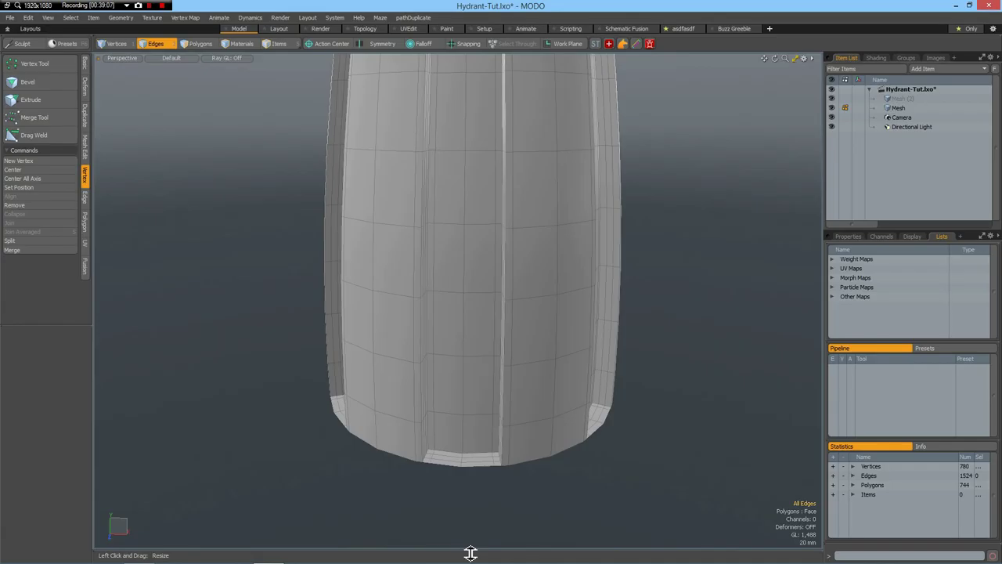
{"action": "key", "text": "ctrl+s"}
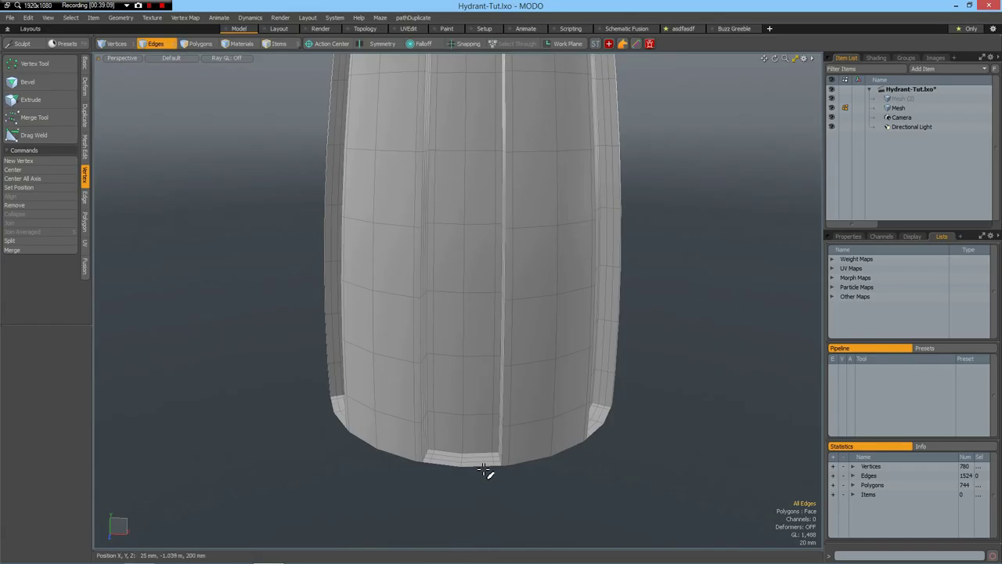
Extend the barrel's bottom edge loop and scale it outward to 119% in X and Z as a flange.
{"action": "double_click", "coordinate": [483, 465]}
{"action": "left_click_drag", "start_coordinate": [552, 498], "coordinate": [557, 505], "text": "alt"}
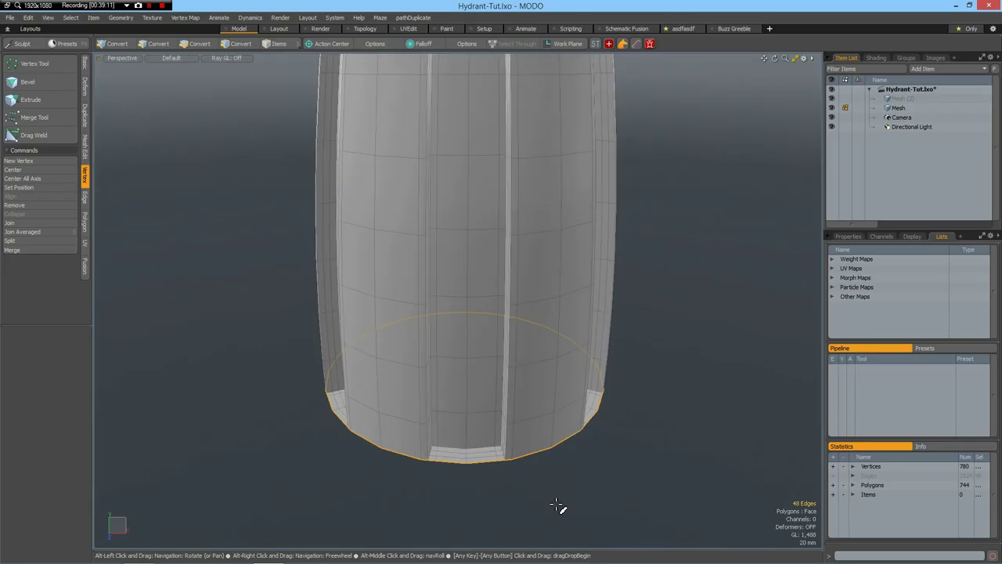
{"action": "key", "text": "z"}
{"action": "left_click", "coordinate": [554, 502]}
{"action": "key", "text": "r"}
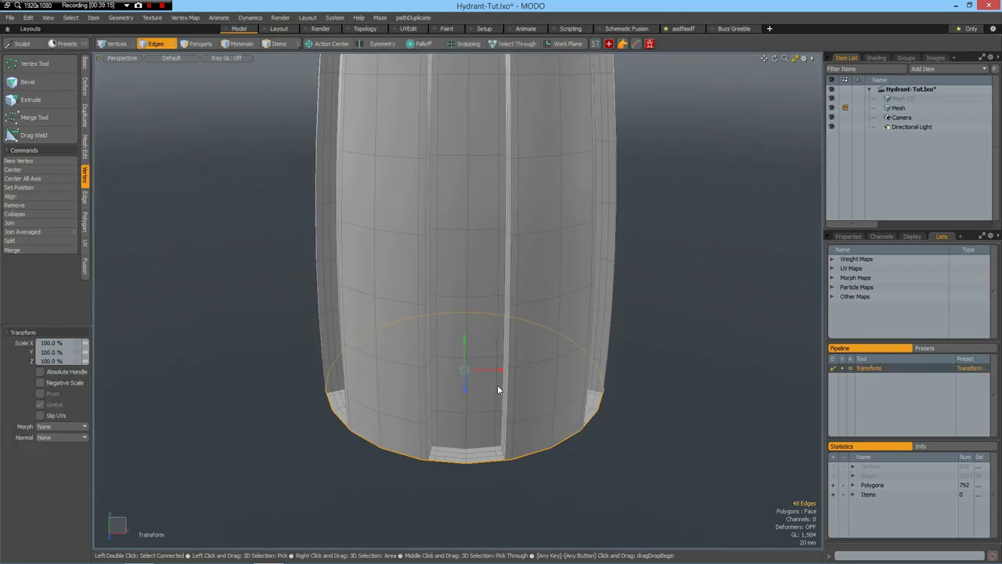
{"action": "mouse_move", "coordinate": [497, 386]}
{"action": "left_mouse_down"}
{"action": "mouse_move", "coordinate": [525, 386]}
{"action": "mouse_move", "coordinate": [502, 391]}
{"action": "left_mouse_up"}
Make the flange's outer edge loop a perfect circle and scale it slightly inward to narrow the flange.
{"action": "key", "text": "alt"}
{"action": "key", "text": "alt+c"}
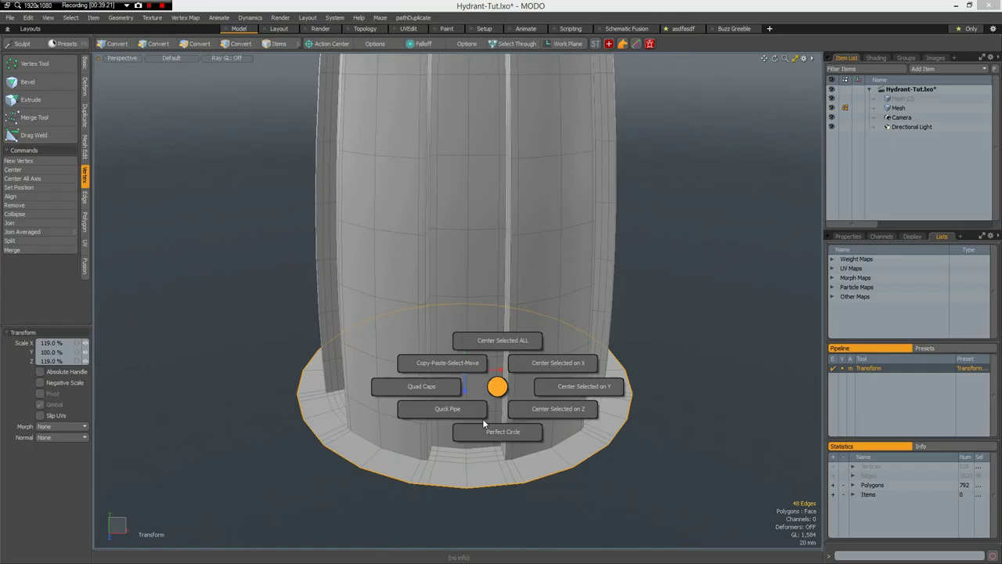
{"action": "left_click", "coordinate": [495, 434]}
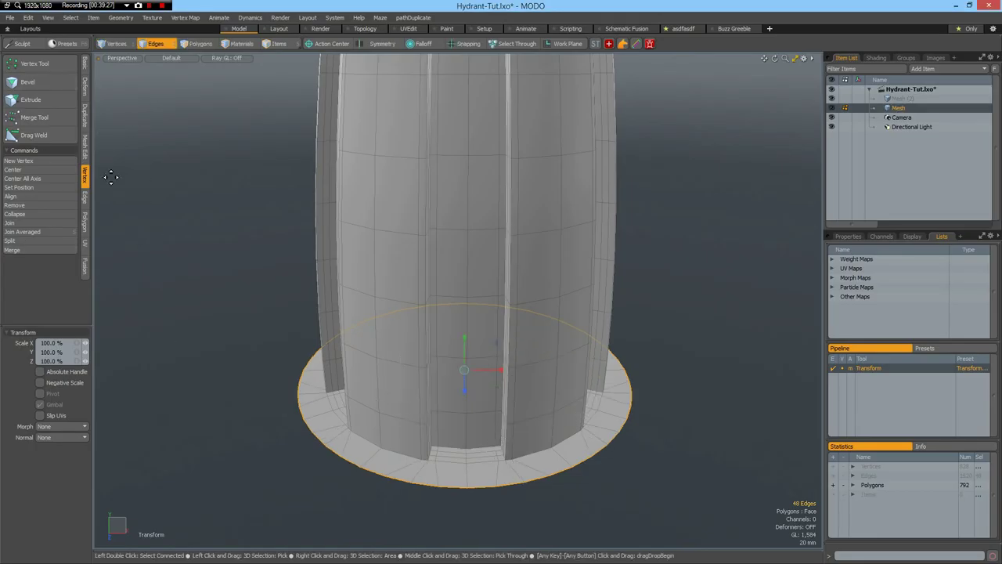
{"action": "left_click", "coordinate": [84, 146]}
{"action": "left_click", "coordinate": [86, 89]}
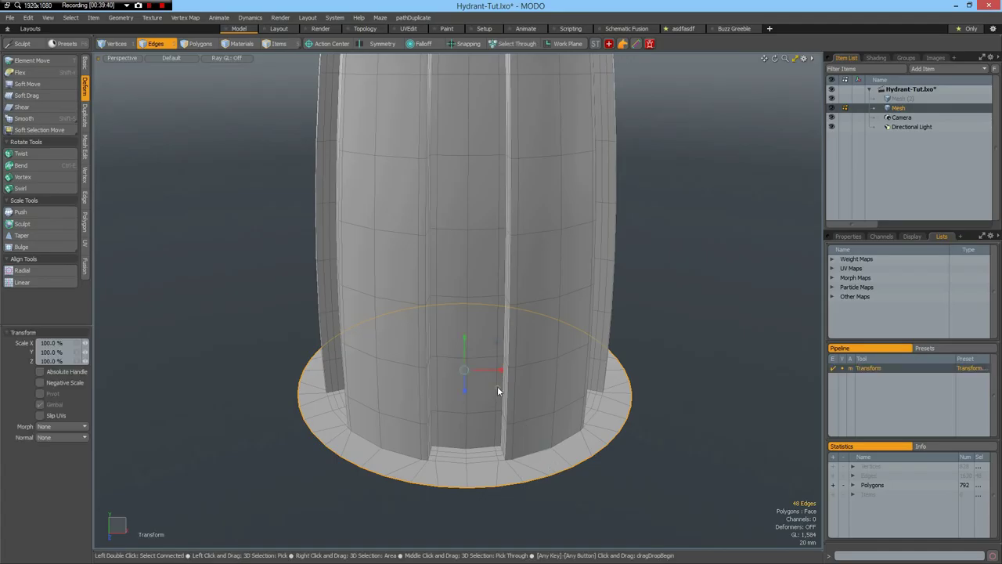
{"action": "left_click_drag", "start_coordinate": [497, 387], "coordinate": [664, 489]}
Extend the flange's outer edge loop, scale it outward to 132% in X and Z, and lower it into a slope.
{"action": "key", "text": "z"}
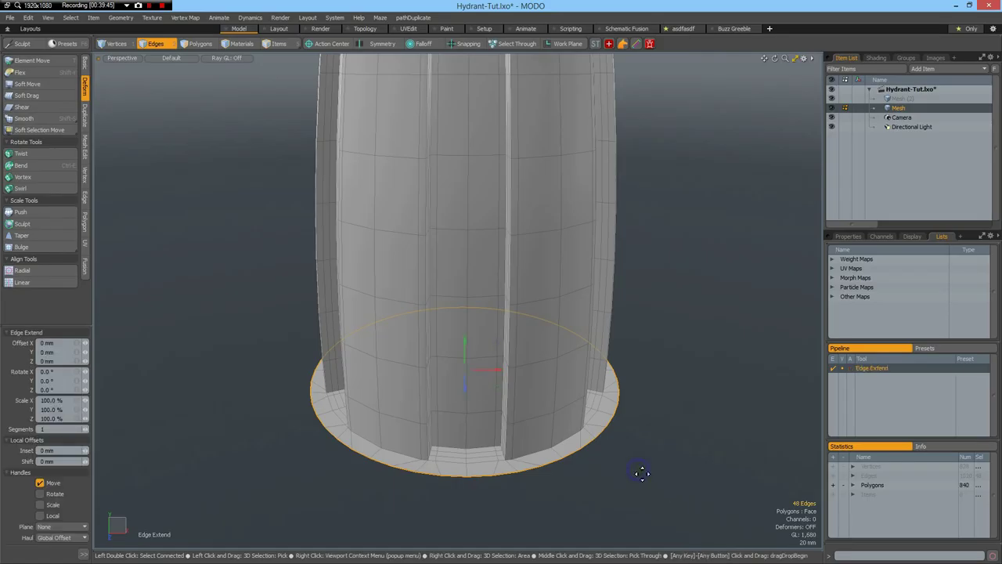
{"action": "key", "text": "r"}
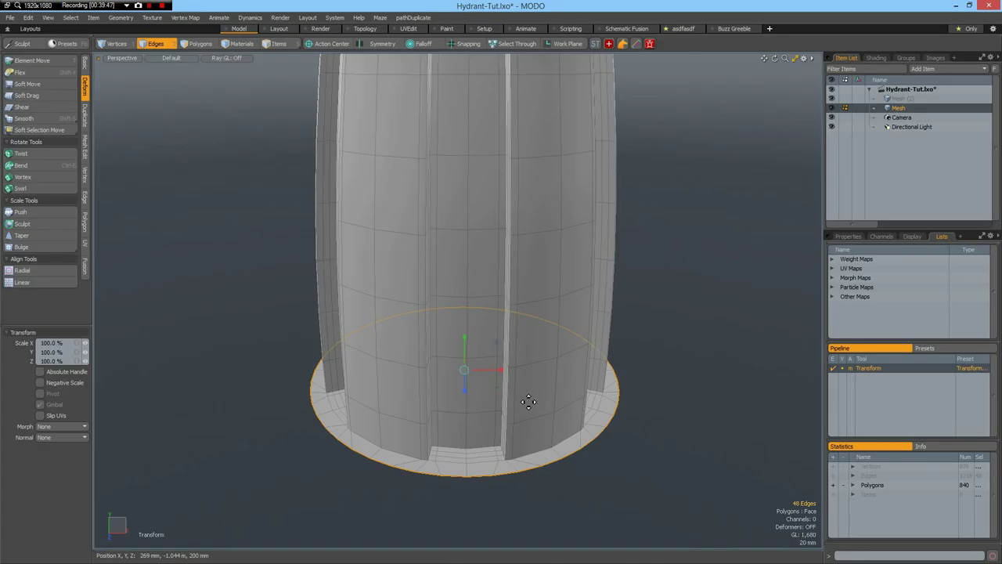
{"action": "left_click_drag", "start_coordinate": [497, 386], "coordinate": [534, 386]}
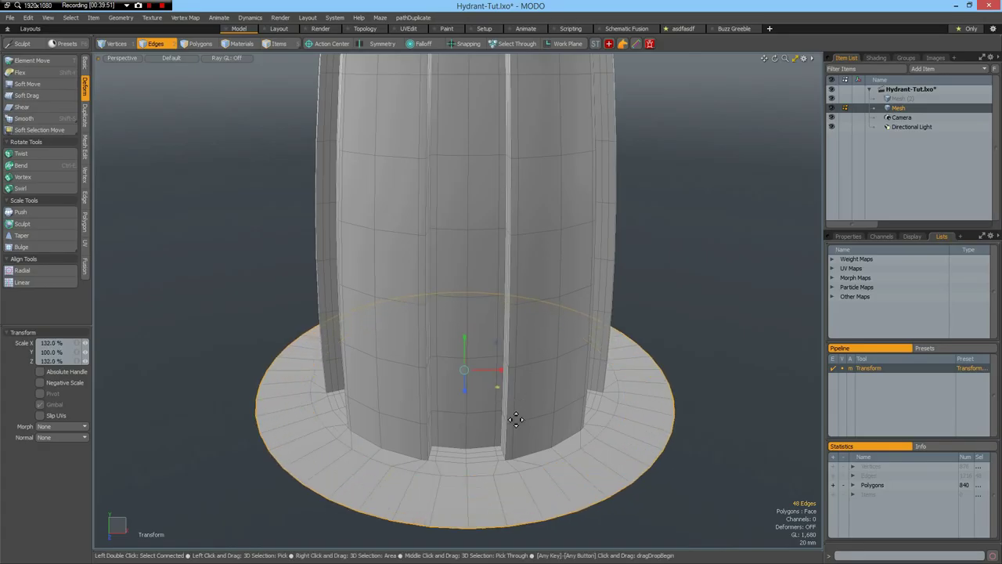
{"action": "key", "text": "w"}
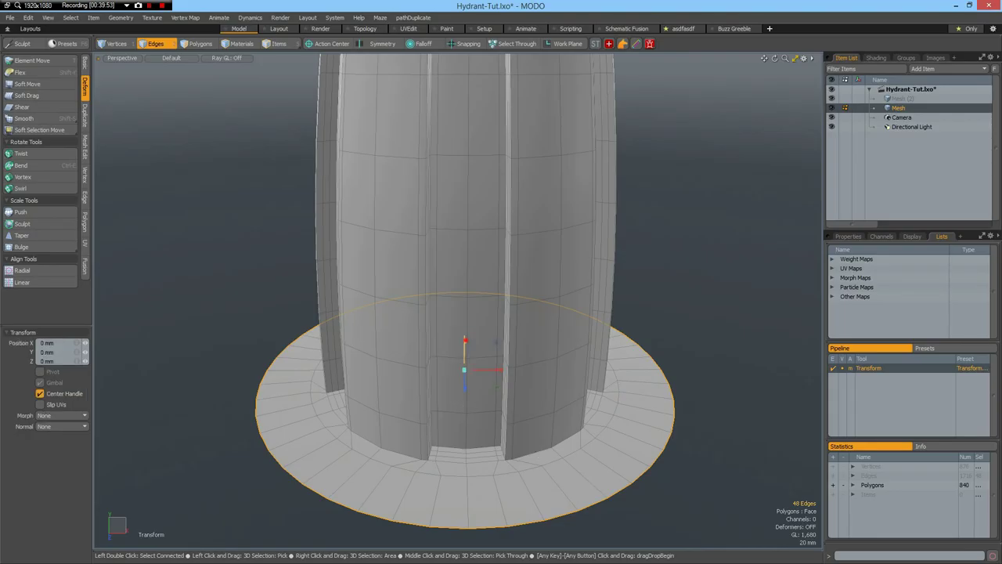
{"action": "left_click_drag", "start_coordinate": [465, 340], "coordinate": [466, 358]}
Extend the sloped flange's outer edge loop straight down to form a short vertical rim, and clear the selection.
{"action": "left_click_drag", "start_coordinate": [568, 480], "coordinate": [571, 342], "text": "alt+shift"}
{"action": "key", "text": "z"}
{"action": "left_click", "coordinate": [676, 360]}
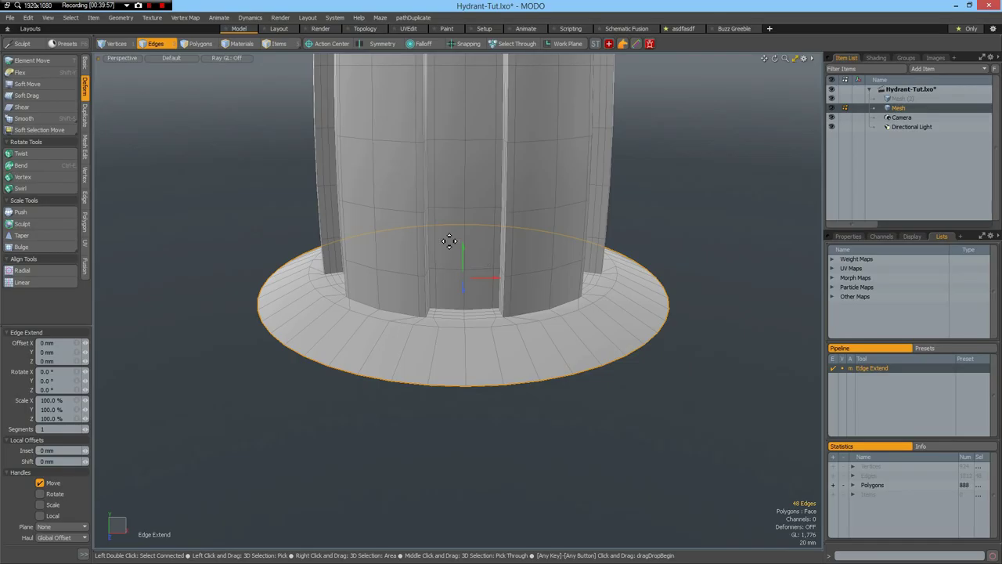
{"action": "left_click_drag", "start_coordinate": [463, 249], "coordinate": [462, 261]}
{"action": "left_click", "coordinate": [640, 436]}
{"action": "scroll", "coordinate": [579, 376], "scroll_direction": "up", "scroll_amount": 5}
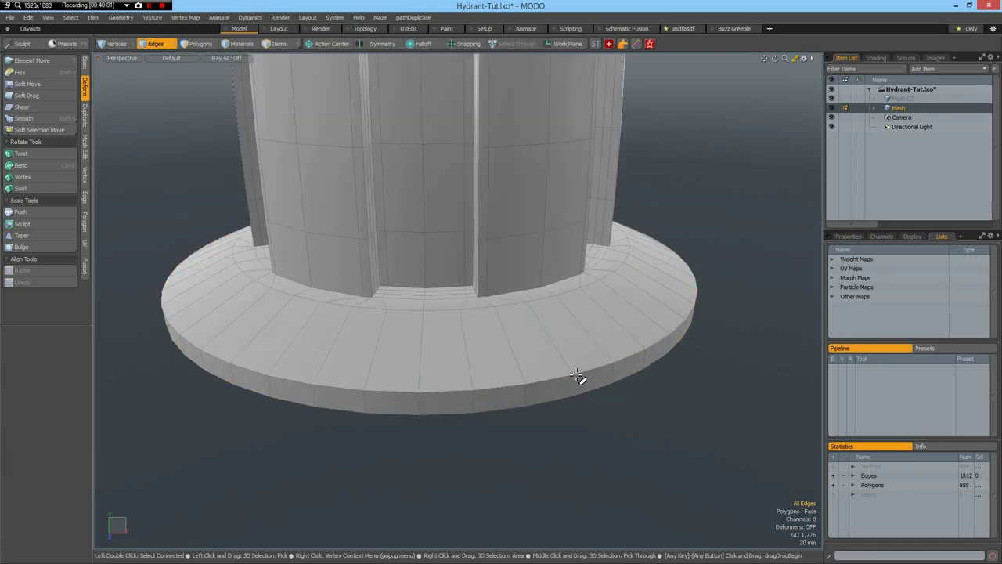
Bevel the flange rim's upper edge loop by about 2.2 mm with the Square edge shape.
{"action": "left_click_drag", "start_coordinate": [462, 346], "coordinate": [552, 350], "text": "alt"}
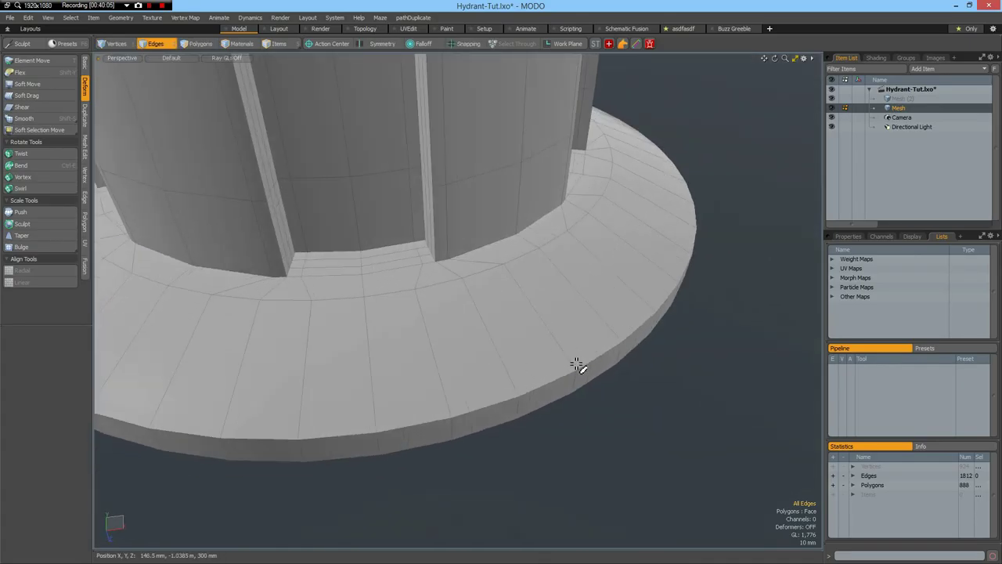
{"action": "double_click", "coordinate": [565, 381]}
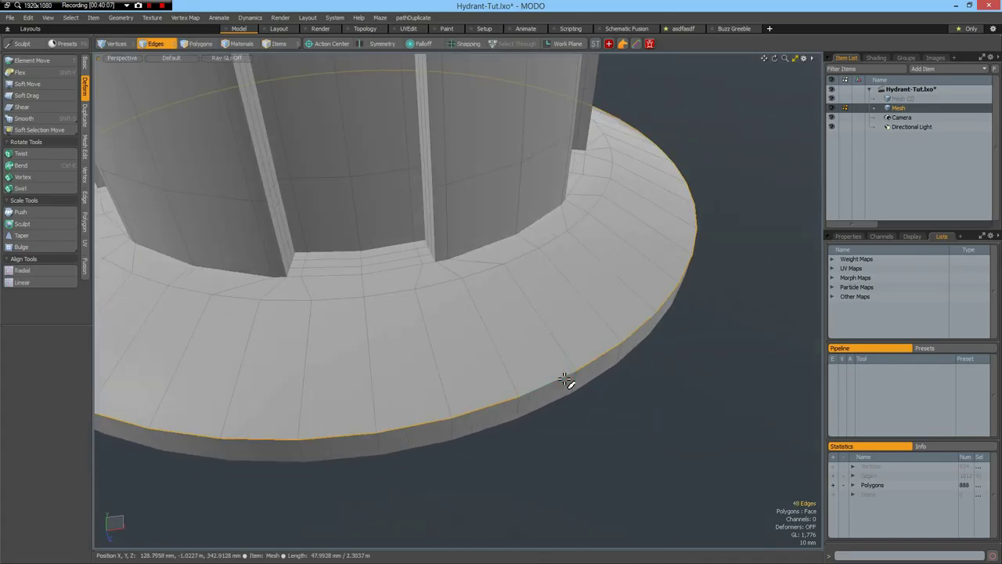
{"action": "key", "text": "b"}
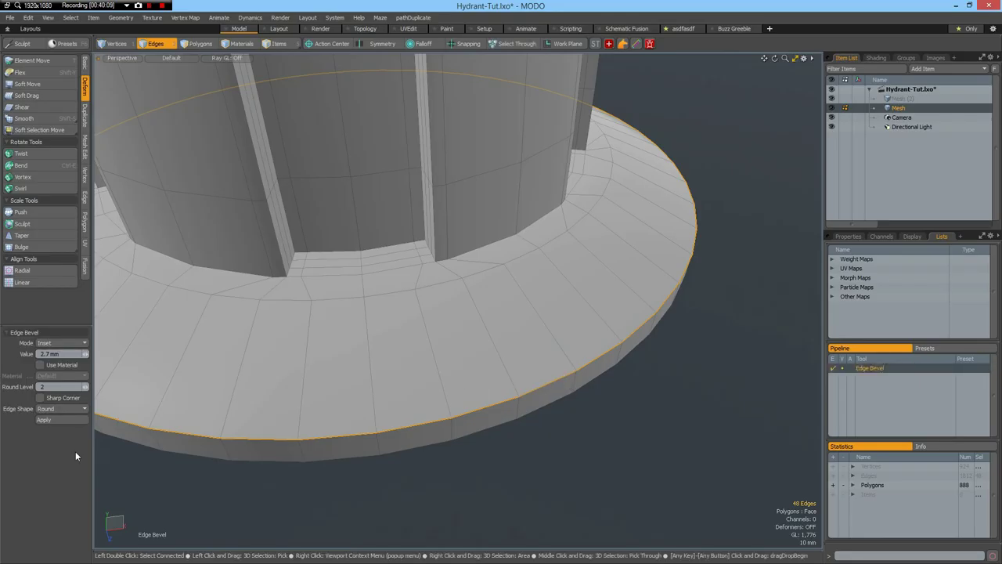
{"action": "left_click", "coordinate": [62, 407]}
{"action": "left_click", "coordinate": [67, 418]}
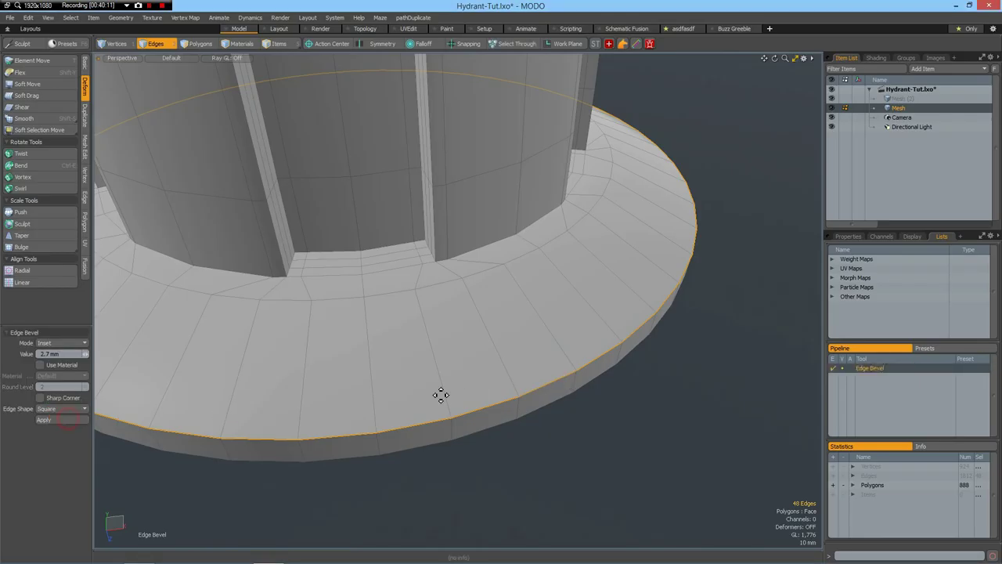
{"action": "left_click", "coordinate": [450, 385]}
{"action": "left_click_drag", "start_coordinate": [461, 386], "coordinate": [452, 386]}
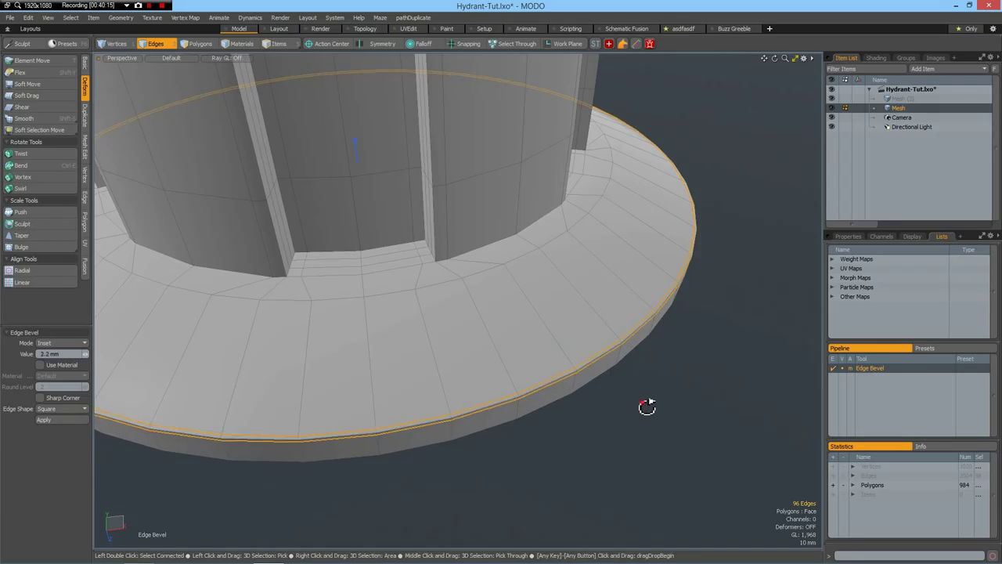
{"action": "left_click_drag", "start_coordinate": [647, 407], "coordinate": [429, 347], "text": "alt"}
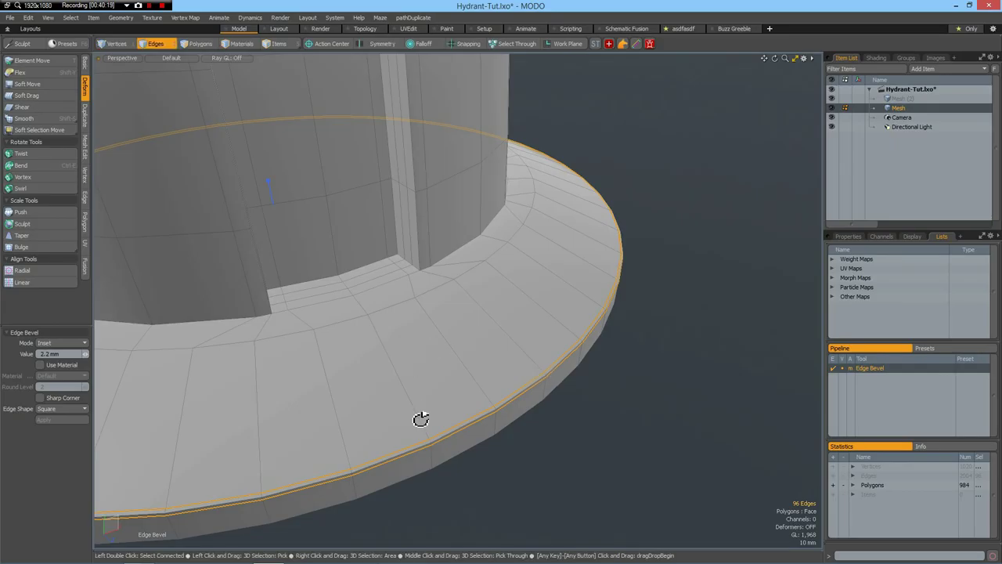
Add an edge loop around the flange's sloped face, near its outer rim, at about 26%.
{"action": "key", "text": "alt+l"}
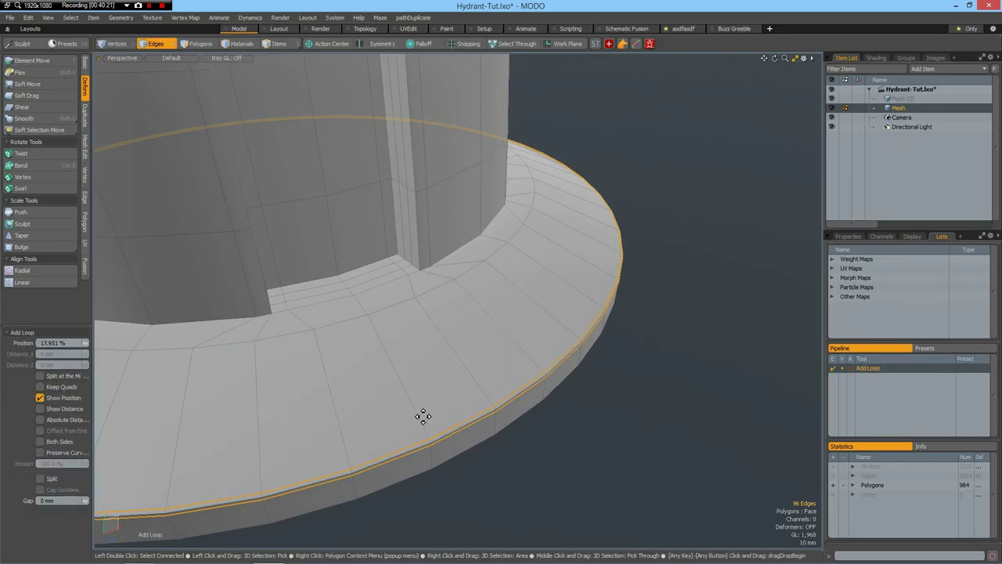
{"action": "left_click", "coordinate": [409, 399]}
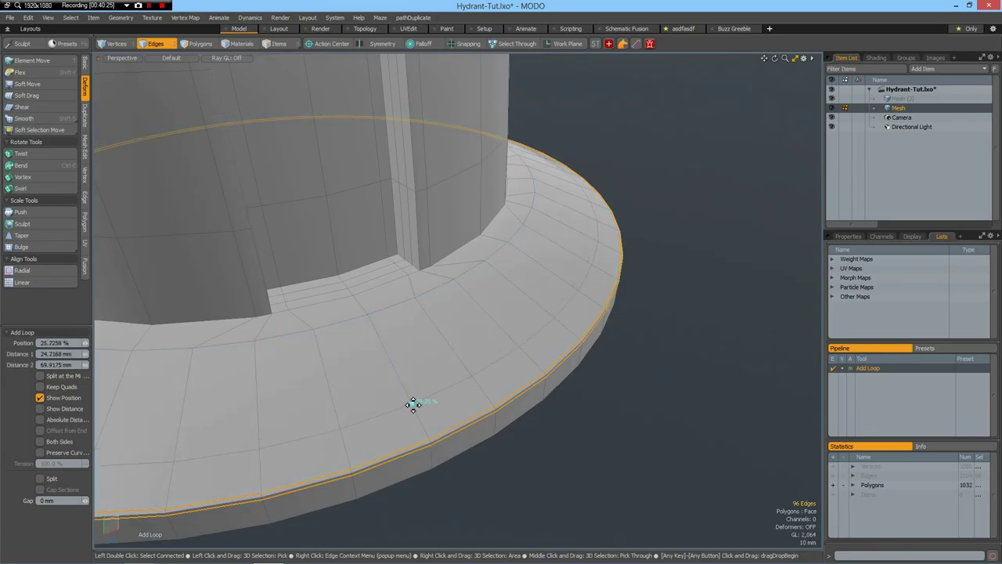
{"action": "key", "text": "space"}
Select six evenly spaced pairs of adjacent polygons on the flange slope and bevel them as groups with a 3.3 mm inset.
{"action": "left_click_drag", "start_coordinate": [499, 326], "coordinate": [432, 324], "text": "alt"}
{"action": "left_click_drag", "start_coordinate": [532, 353], "coordinate": [225, 308], "text": "alt"}
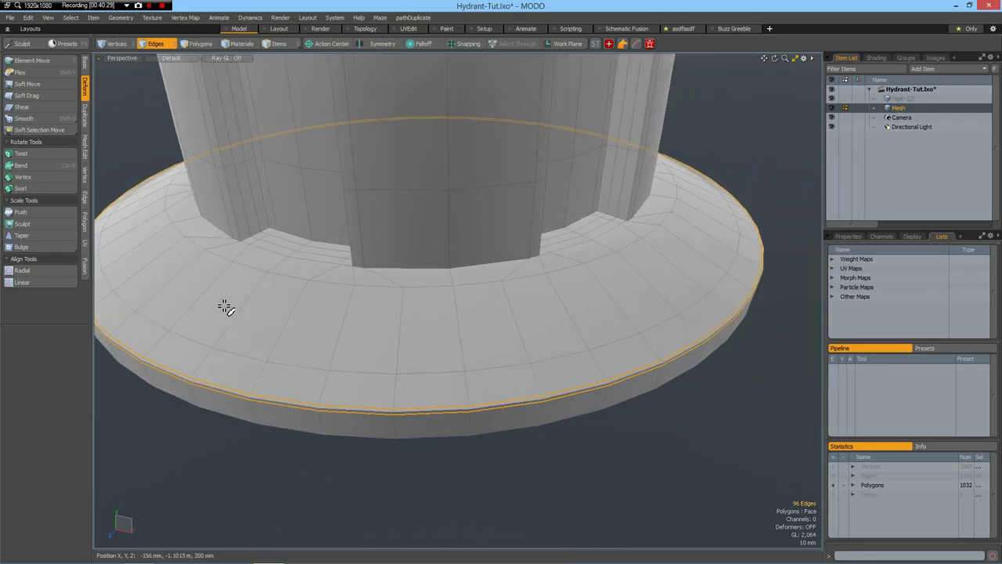
{"action": "key", "text": "3"}
{"action": "left_click", "coordinate": [224, 307]}
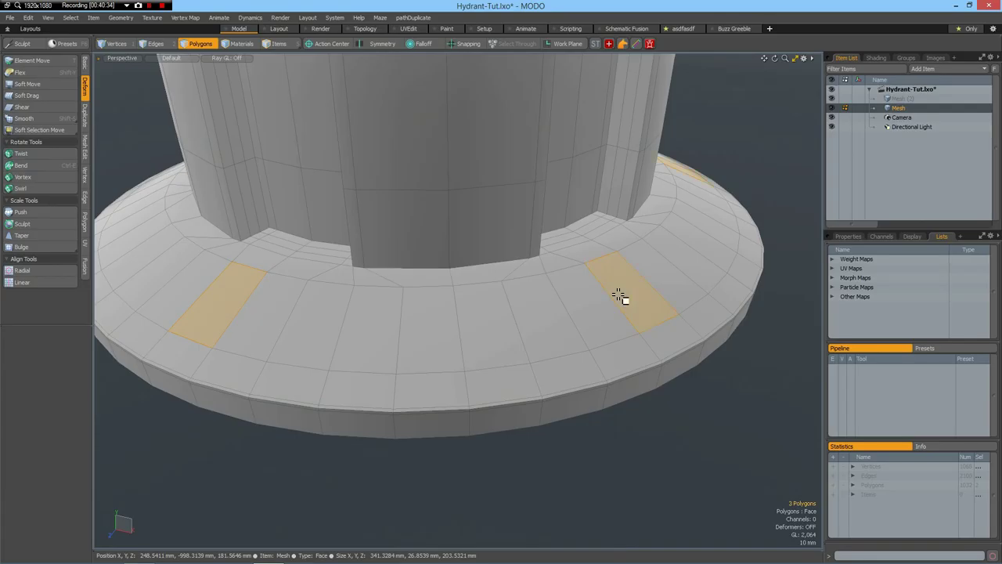
{"action": "key", "text": "Up"}
{"action": "key", "text": "Up"}
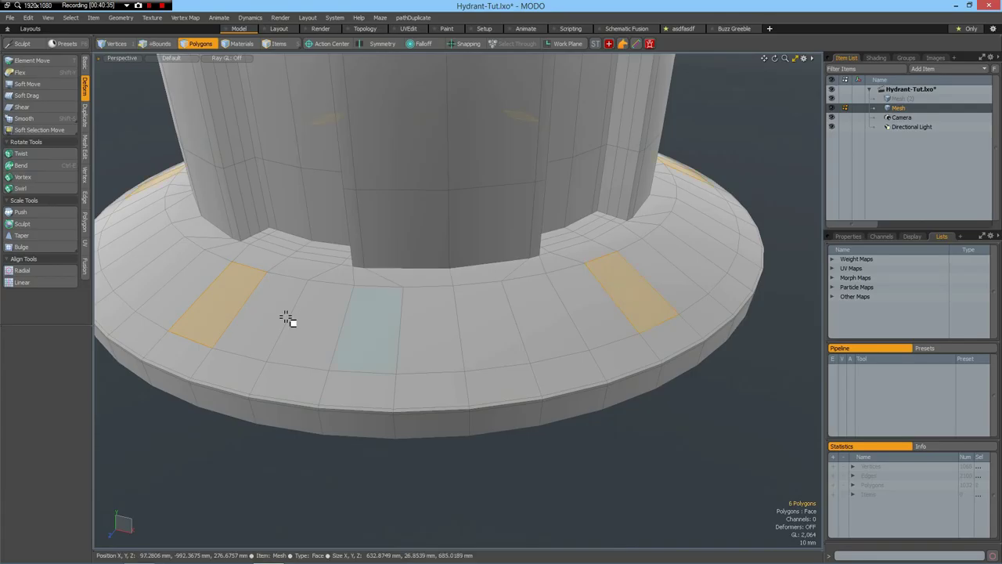
{"action": "left_click", "coordinate": [259, 316], "text": "shift"}
{"action": "left_click", "coordinate": [651, 277], "text": "shift"}
{"action": "left_click", "coordinate": [653, 280], "text": "shift"}
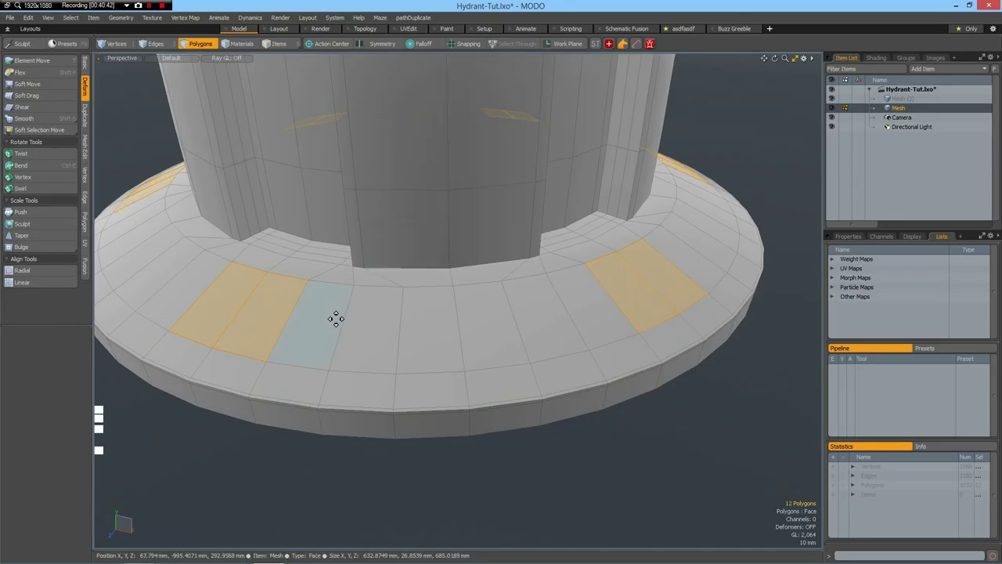
{"action": "key", "text": "b"}
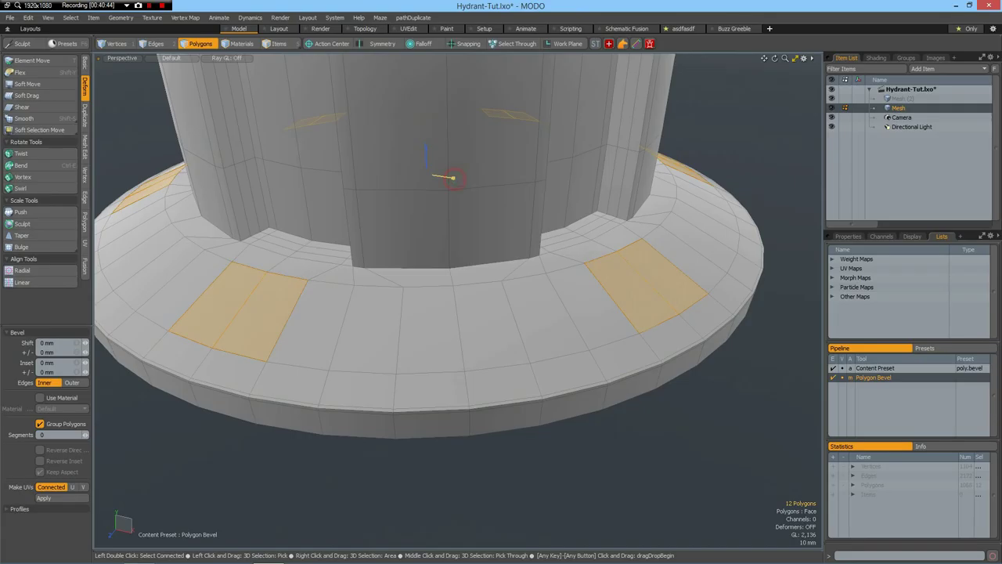
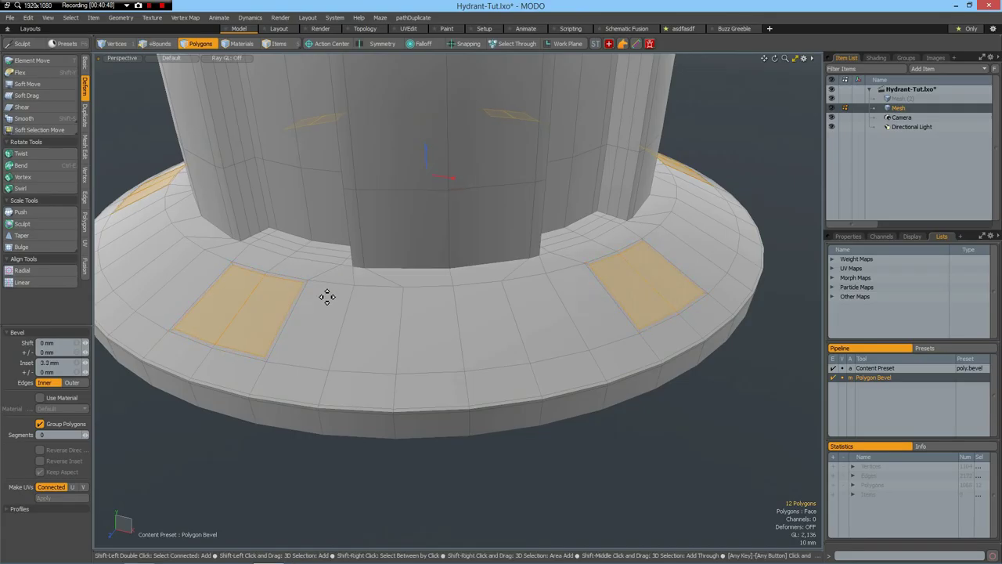
Extrude the inset flange polygons by -11 mm in Y to sink six pockets.
{"action": "key", "text": "shift+x"}
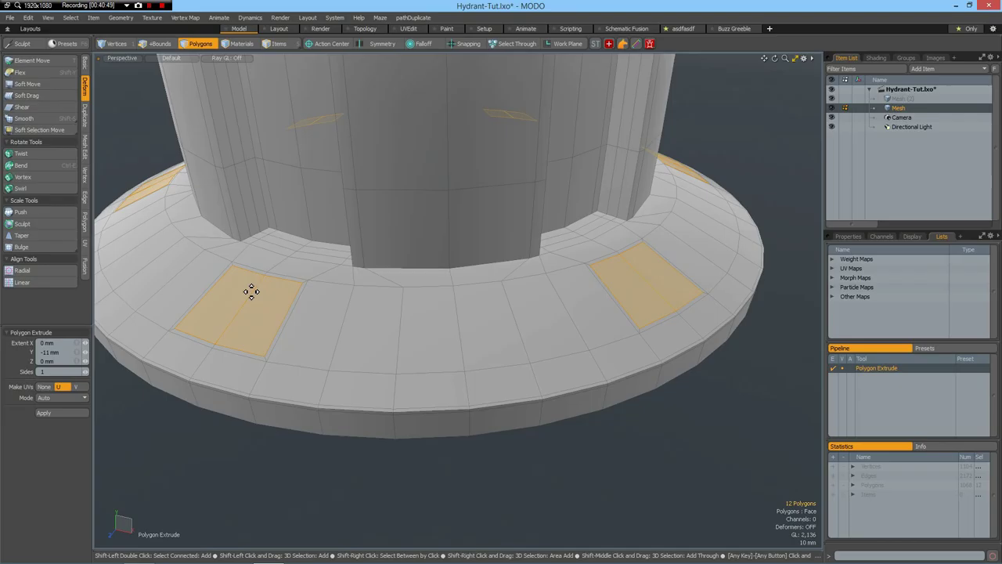
{"action": "left_click", "coordinate": [306, 250]}
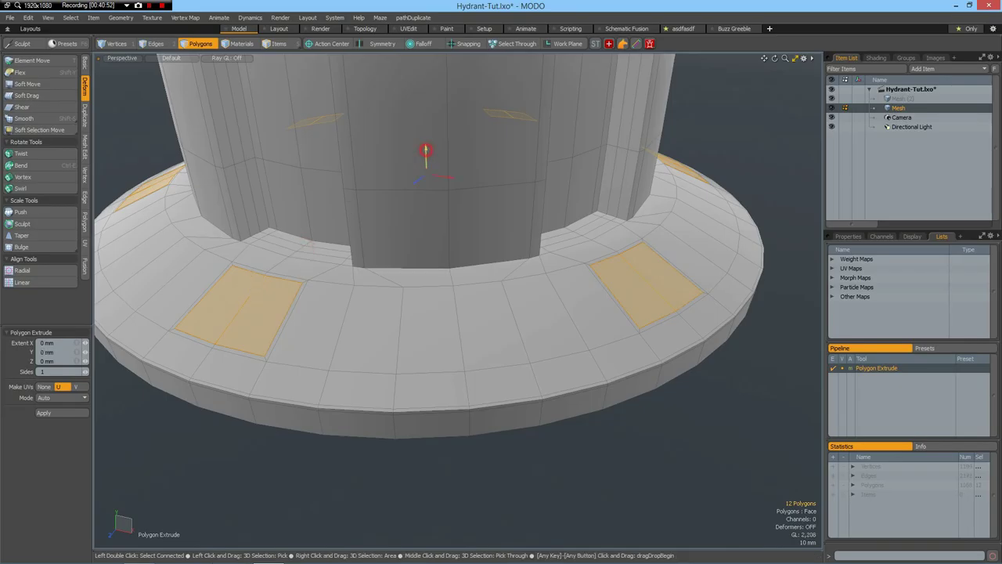
{"action": "left_click_drag", "start_coordinate": [425, 150], "coordinate": [426, 165]}
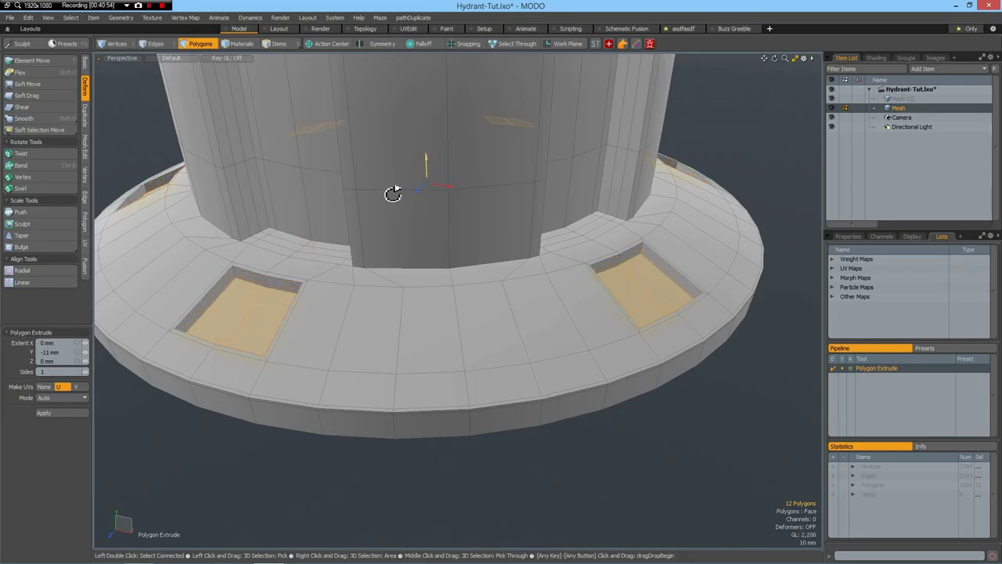
Flatten the six pocket floors by scaling them to 0% in Y.
{"action": "mouse_move", "coordinate": [336, 287]}
{"action": "left_mouse_down", "text": "alt"}
{"action": "mouse_move", "coordinate": [336, 257]}
{"action": "mouse_move", "coordinate": [331, 277]}
{"action": "mouse_move", "coordinate": [312, 274]}
{"action": "mouse_move", "coordinate": [346, 277]}
{"action": "left_mouse_up", "text": "alt"}
{"action": "key", "text": "r"}
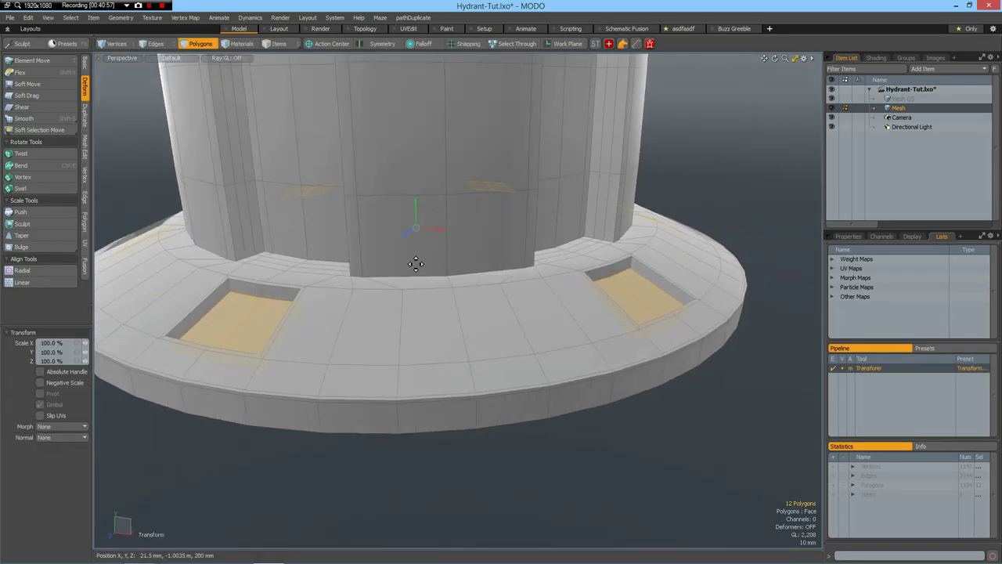
{"action": "left_click_drag", "start_coordinate": [416, 197], "coordinate": [415, 227]}
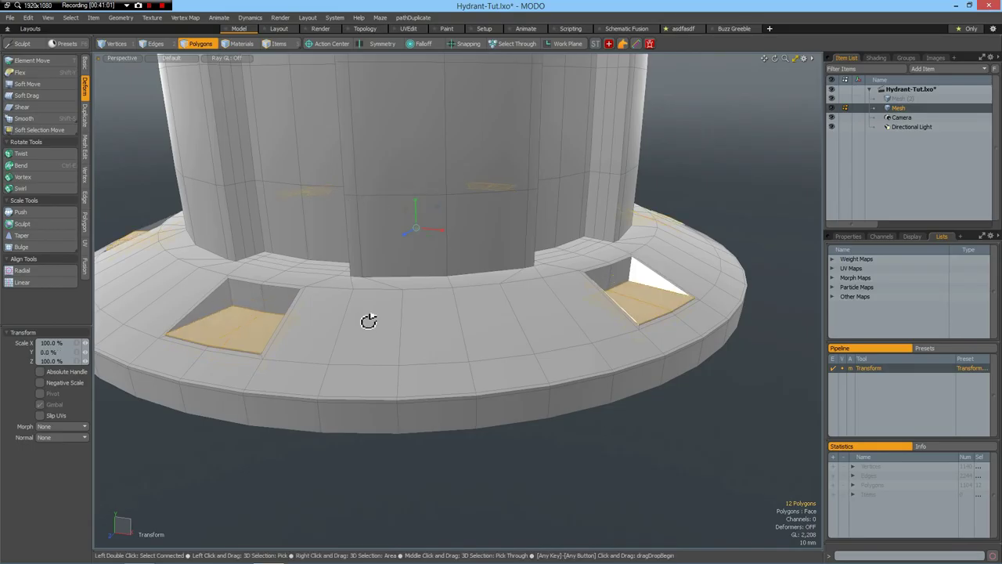
Move the flattened pocket floors by -1.5 mm in Y, and clear the selection.
{"action": "left_click_drag", "start_coordinate": [329, 336], "coordinate": [316, 240], "text": "alt"}
{"action": "scroll", "coordinate": [316, 229], "scroll_direction": "up", "scroll_amount": 6}
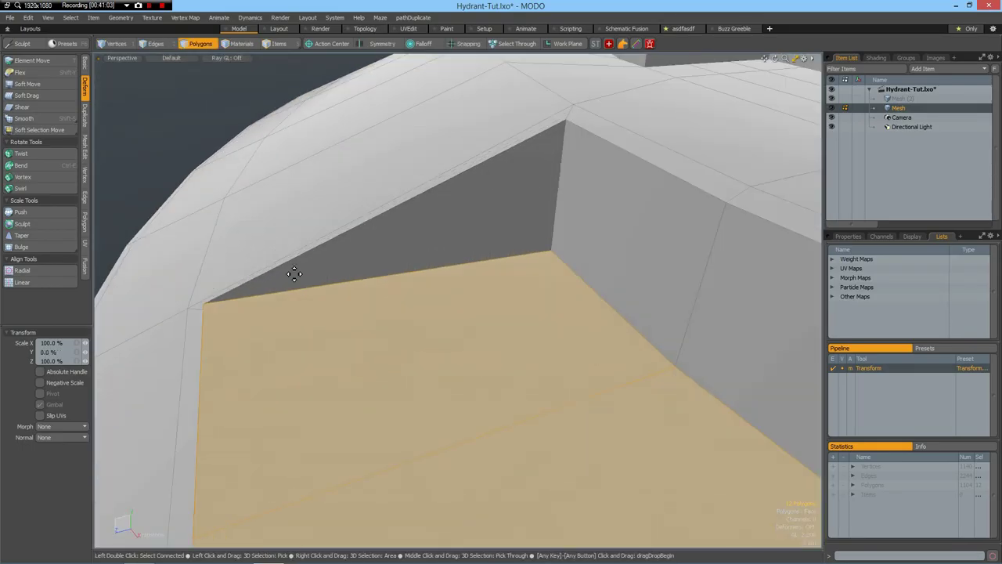
{"action": "left_click_drag", "start_coordinate": [276, 331], "coordinate": [269, 329], "text": "alt"}
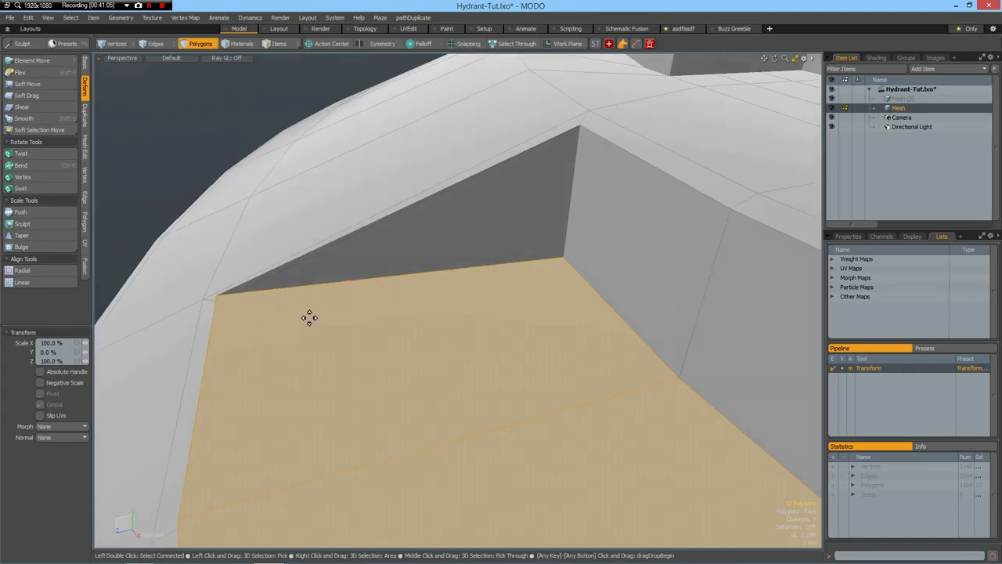
{"action": "key", "text": "w"}
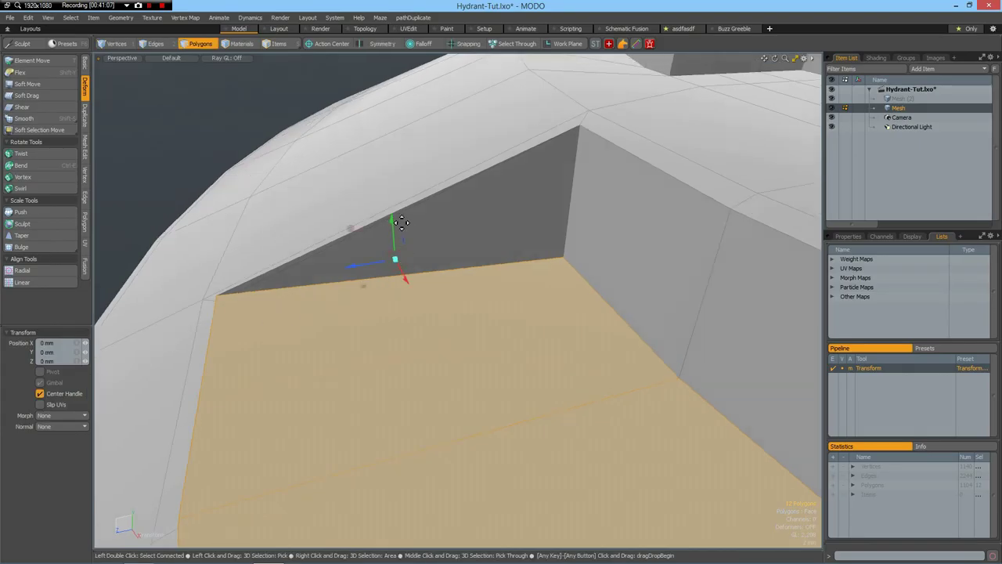
{"action": "left_click_drag", "start_coordinate": [395, 224], "coordinate": [395, 235]}
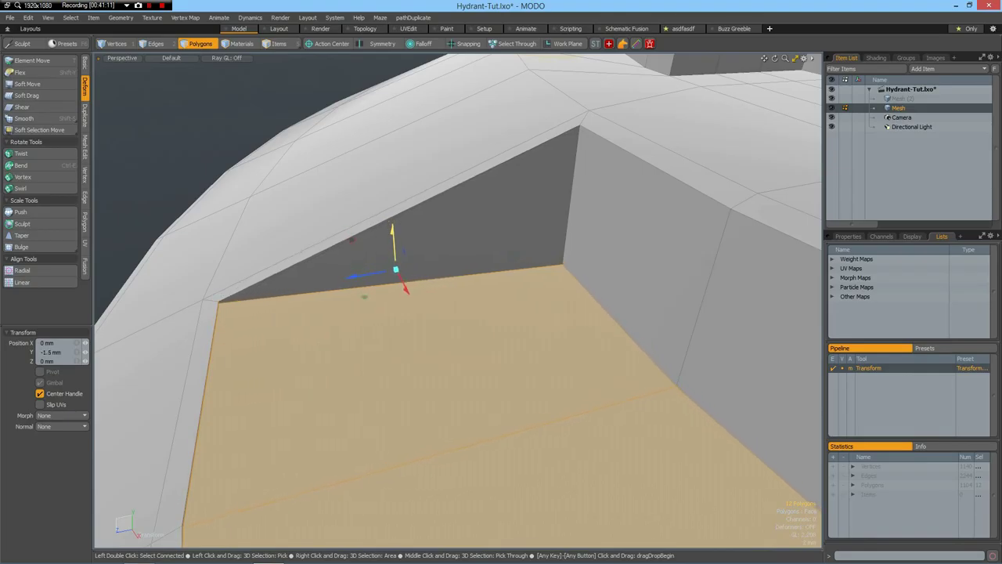
{"action": "key", "text": "q"}
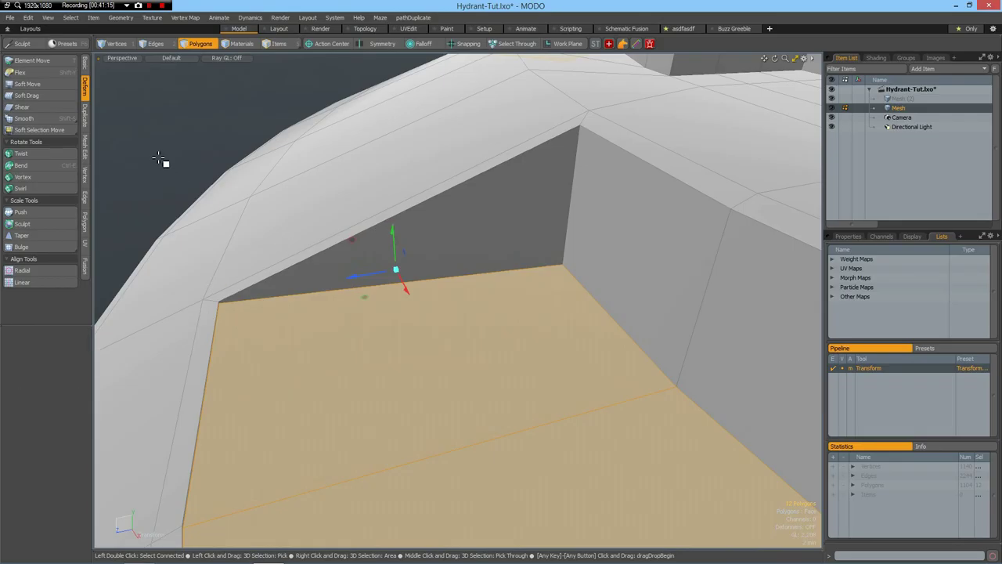
{"action": "left_click", "coordinate": [158, 159]}
{"action": "scroll", "coordinate": [471, 208], "scroll_direction": "down", "scroll_amount": 4}
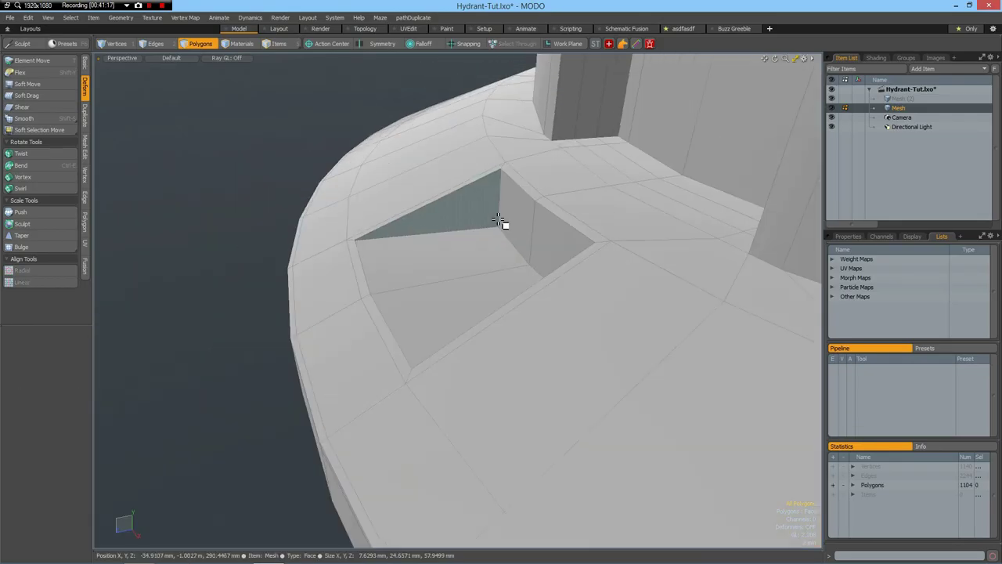
Add an edge loop through the middle of the pocket floors at about 53%.
{"action": "key", "text": "alt+l"}
{"action": "left_click", "coordinate": [458, 277]}
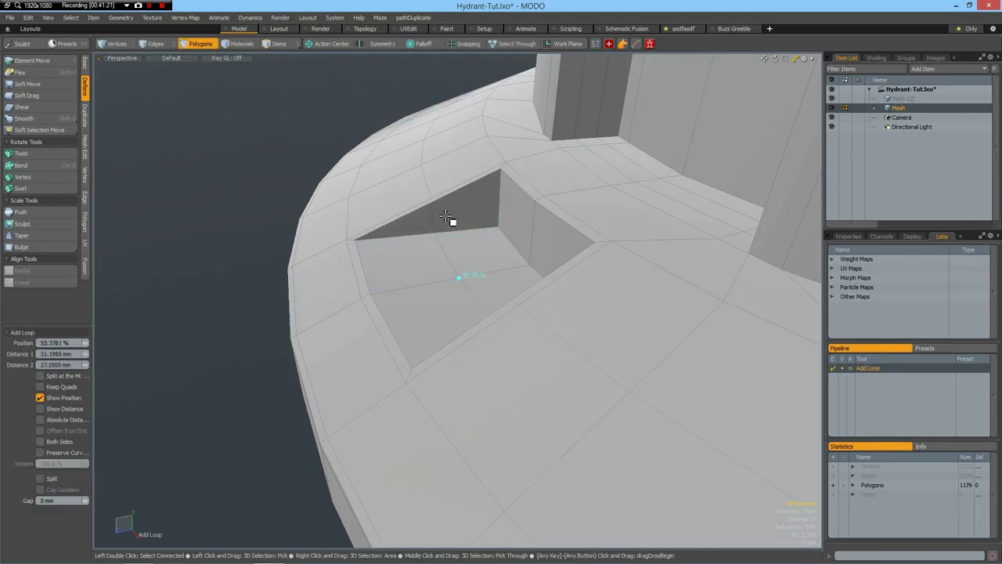
{"action": "key", "text": "space"}
Loop Slice across the vertical side-wall edge of each pocket with a count of 2, changing the slice mode and adjusting the cuts' spacing.
{"action": "key", "text": "2"}
{"action": "left_click", "coordinate": [431, 225]}
{"action": "scroll", "coordinate": [430, 234], "scroll_direction": "down", "scroll_amount": 5}
{"action": "left_click_drag", "start_coordinate": [524, 274], "coordinate": [488, 281], "text": "alt"}
{"action": "scroll", "coordinate": [487, 281], "scroll_direction": "up", "scroll_amount": 6}
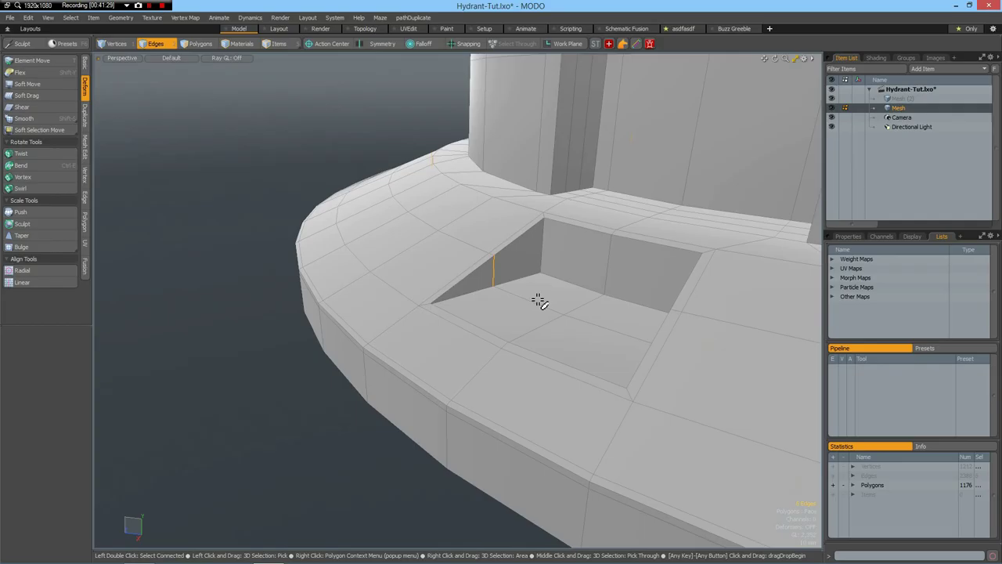
{"action": "key", "text": "alt+c"}
{"action": "scroll", "coordinate": [345, 368], "scroll_direction": "up", "scroll_amount": 3}
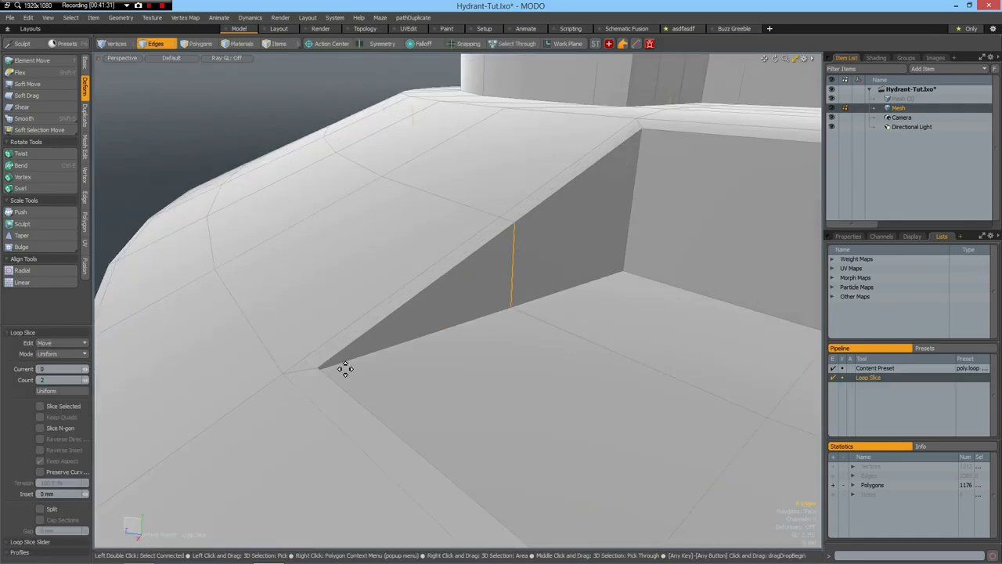
{"action": "left_click", "coordinate": [59, 357]}
{"action": "left_click", "coordinate": [55, 366]}
{"action": "left_click", "coordinate": [536, 279]}
{"action": "left_click_drag", "start_coordinate": [537, 279], "coordinate": [546, 289]}
{"action": "key", "text": "q"}
{"action": "left_click", "coordinate": [239, 134]}
{"action": "scroll", "coordinate": [485, 226], "scroll_direction": "down", "scroll_amount": 8}
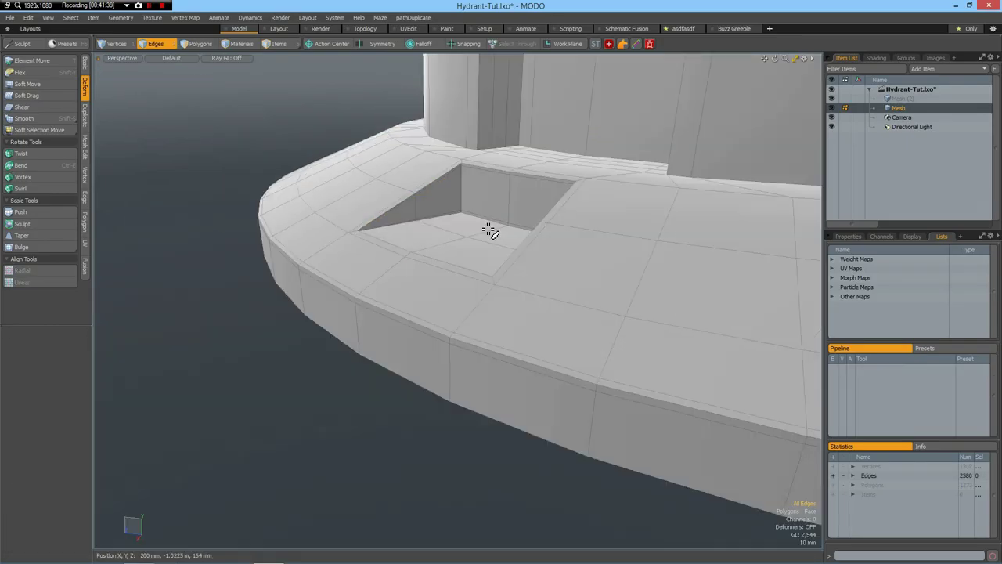
Add an edge loop on the bottom flange close around the base of the barrel.
{"action": "mouse_move", "coordinate": [566, 237]}
{"action": "left_mouse_down", "text": "alt"}
{"action": "mouse_move", "coordinate": [599, 305]}
{"action": "mouse_move", "coordinate": [696, 245]}
{"action": "mouse_move", "coordinate": [577, 250]}
{"action": "mouse_move", "coordinate": [585, 282]}
{"action": "mouse_move", "coordinate": [575, 253]}
{"action": "left_mouse_up", "text": "alt"}
{"action": "key", "text": "Tab"}
{"action": "scroll", "coordinate": [575, 253], "scroll_direction": "up", "scroll_amount": 8}
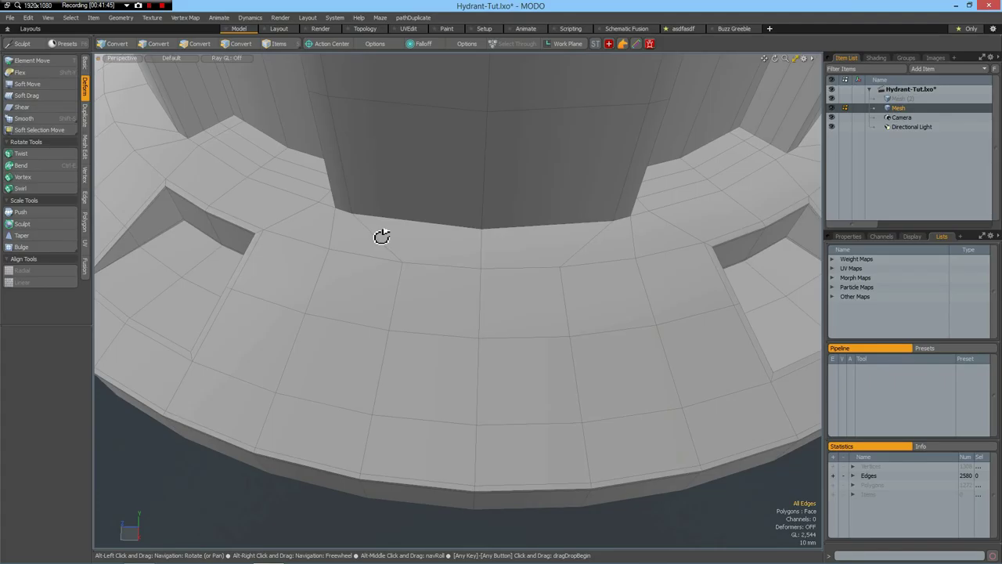
{"action": "key", "text": "alt+l"}
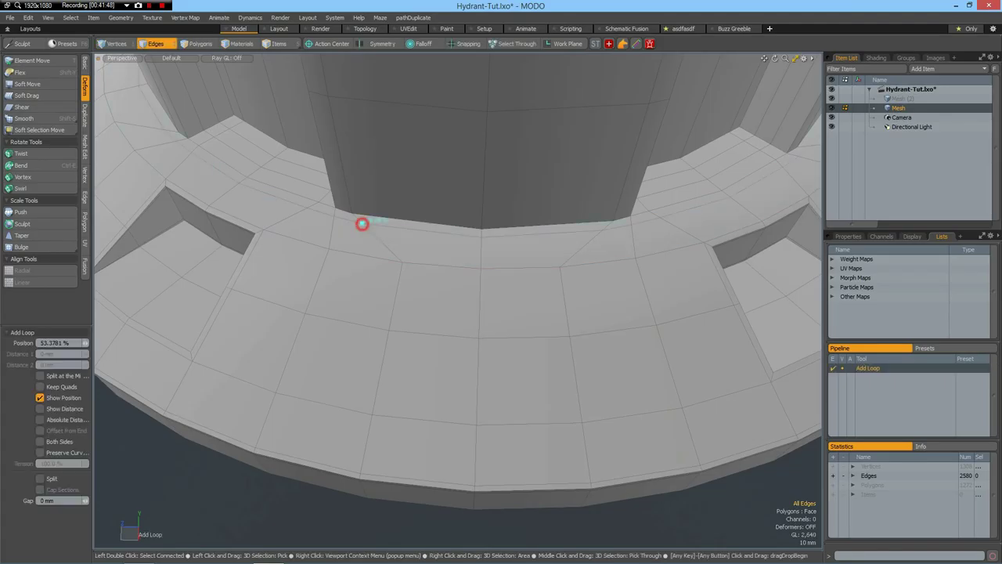
{"action": "left_click", "coordinate": [361, 223]}
{"action": "key", "text": "space"}
{"action": "scroll", "coordinate": [443, 381], "scroll_direction": "down", "scroll_amount": 5}
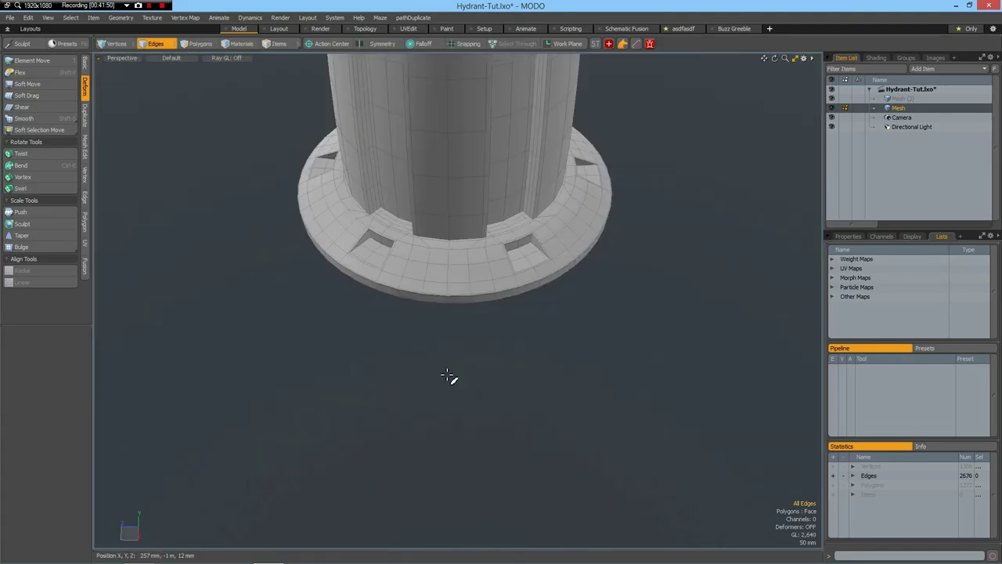
Preview the lower barrel with subdivision and unhide the rest of the hydrant.
{"action": "key", "text": "Tab"}
{"action": "left_click_drag", "start_coordinate": [451, 342], "coordinate": [499, 401], "text": "alt"}
{"action": "scroll", "coordinate": [478, 333], "scroll_direction": "down", "scroll_amount": 5}
{"action": "key", "text": "u"}
{"action": "left_click_drag", "start_coordinate": [458, 358], "coordinate": [462, 320], "text": "alt"}
{"action": "scroll", "coordinate": [458, 305], "scroll_direction": "up", "scroll_amount": 5}
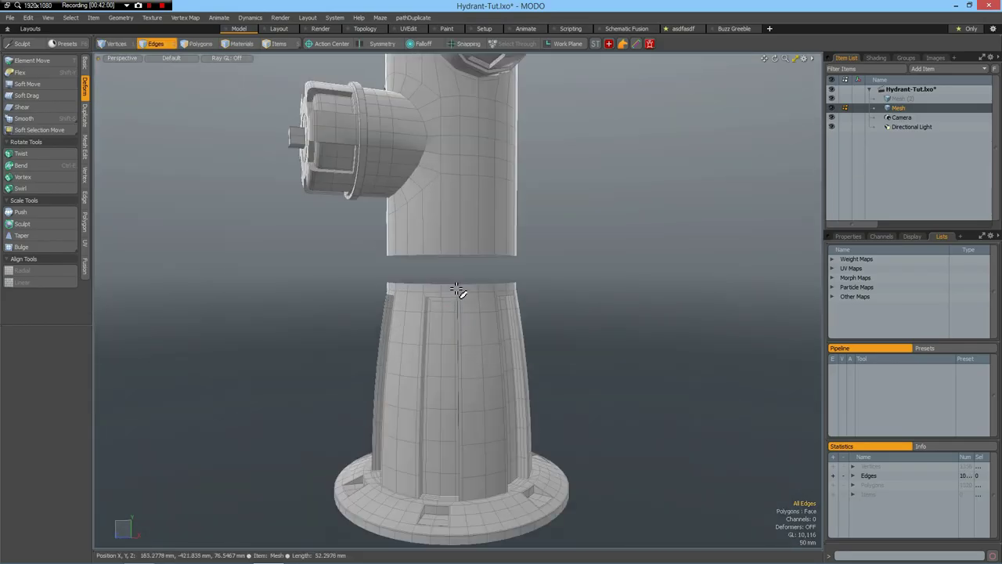
Move the whole lower barrel and flange up in Y to just below the upper body, and clear the selection.
{"action": "key", "text": "3"}
{"action": "double_click", "coordinate": [488, 419]}
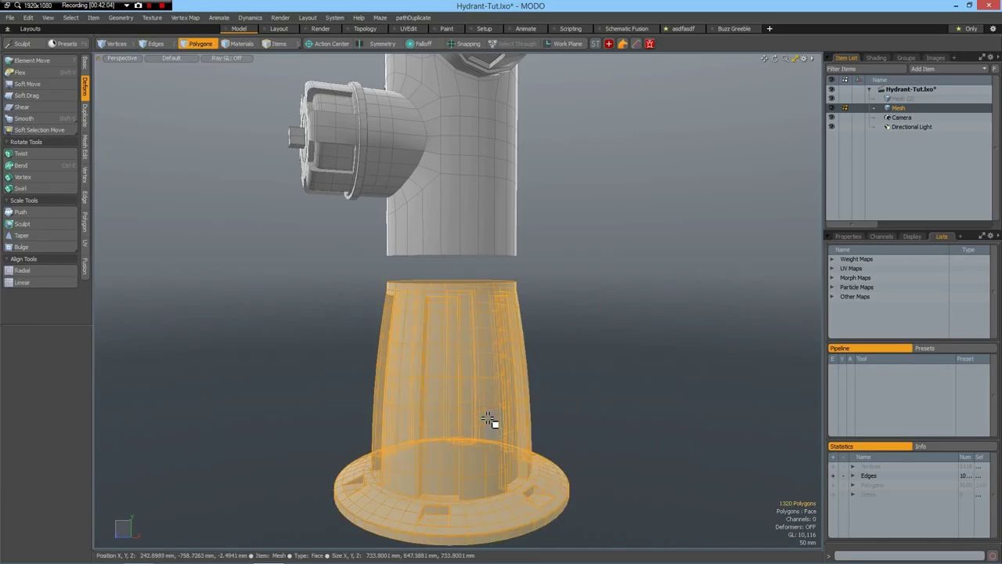
{"action": "key", "text": "w"}
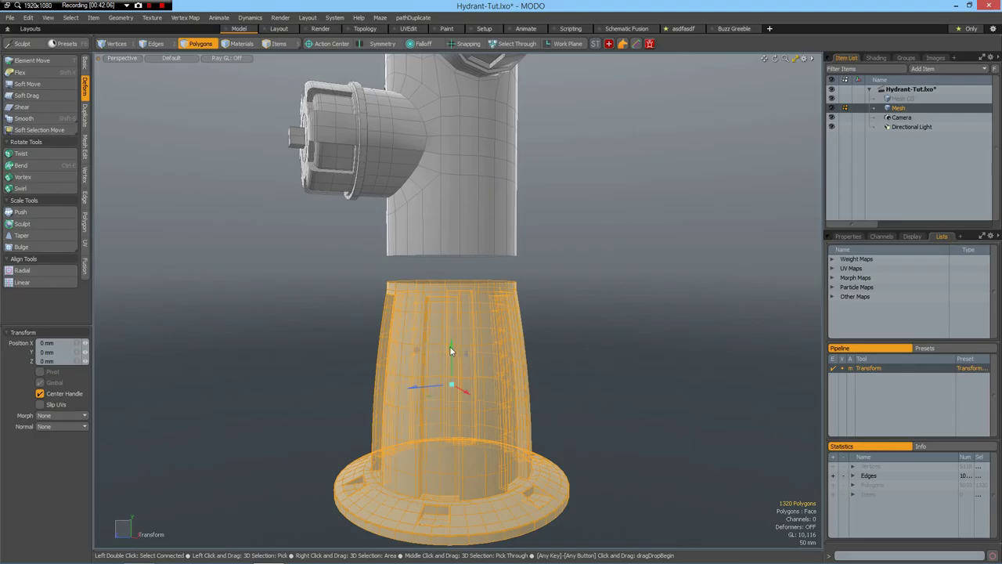
{"action": "left_click_drag", "start_coordinate": [451, 350], "coordinate": [451, 332]}
{"action": "left_click_drag", "start_coordinate": [614, 294], "coordinate": [614, 290]}
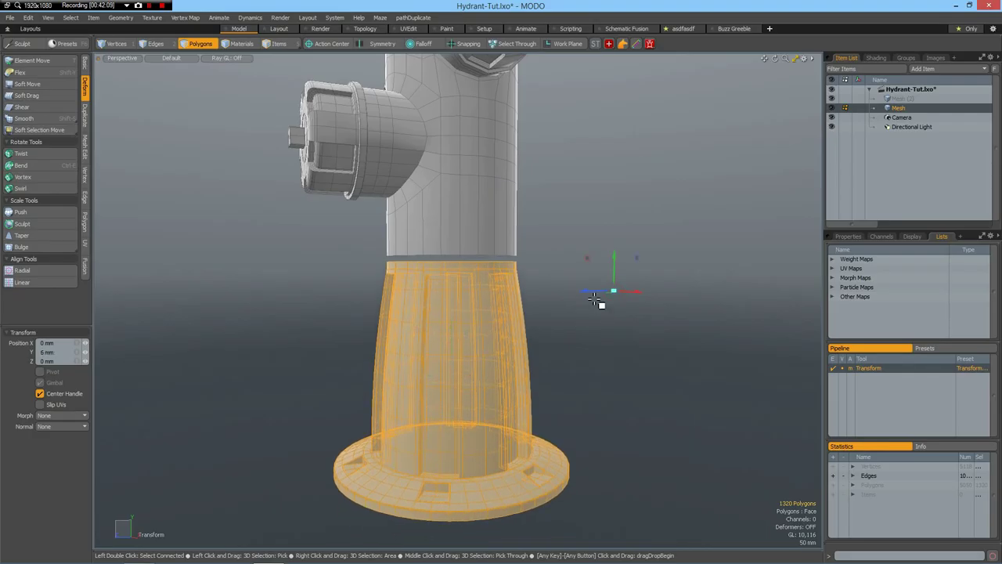
{"action": "key", "text": "q"}
{"action": "left_click", "coordinate": [593, 286]}
{"action": "scroll", "coordinate": [472, 250], "scroll_direction": "up", "scroll_amount": 4}
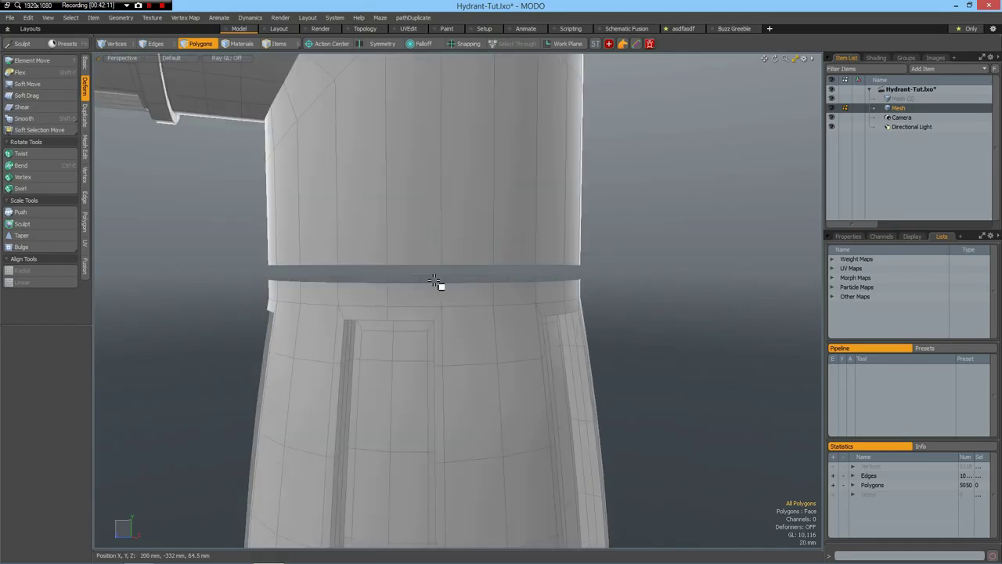
Bridge the open border edge loop of the upper body with the top border loop of the lower barrel.
{"action": "key", "text": "2"}
{"action": "double_click", "coordinate": [419, 266]}
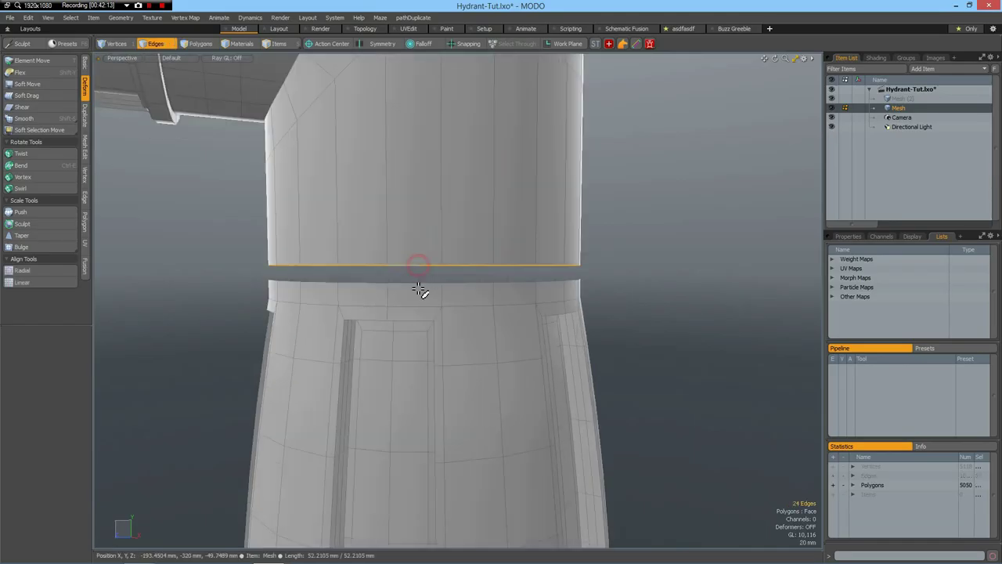
{"action": "double_click", "coordinate": [422, 288], "text": "shift"}
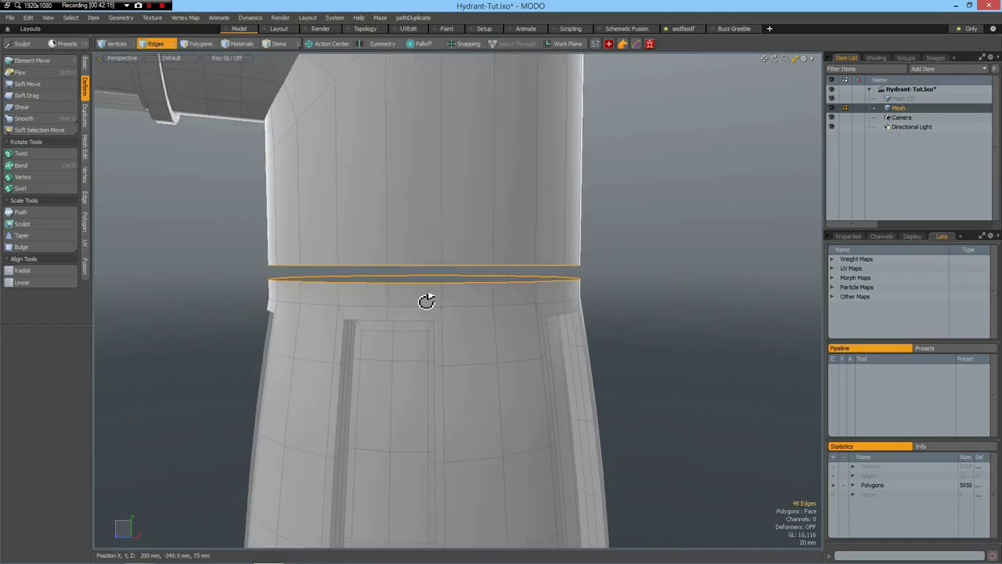
{"action": "key", "text": "p"}
{"action": "left_click", "coordinate": [422, 296]}
{"action": "key", "text": "space"}
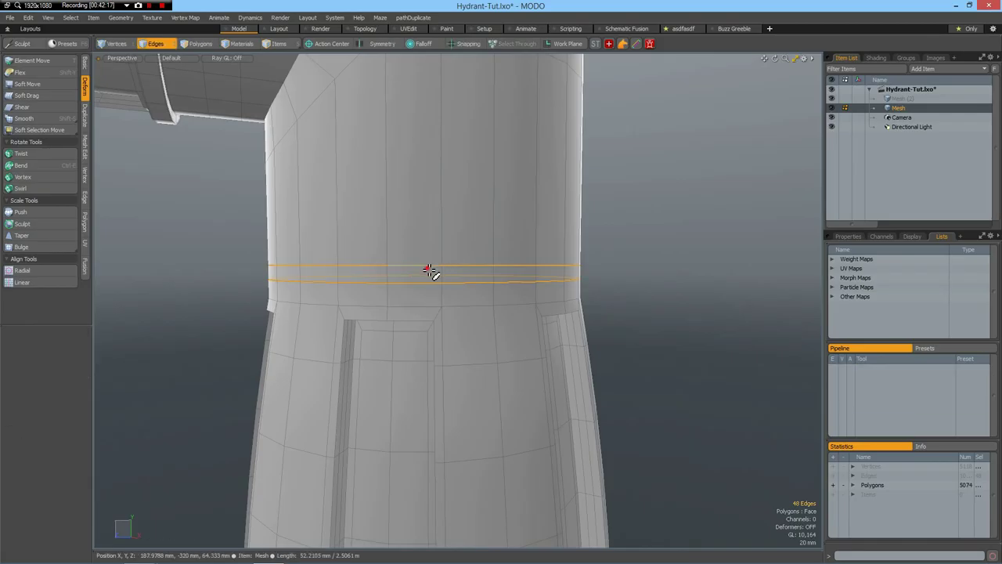
Move the upper edge loop of the bridged joint up in Y to make the connecting band taller.
{"action": "left_click", "coordinate": [427, 269]}
{"action": "double_click", "coordinate": [430, 266]}
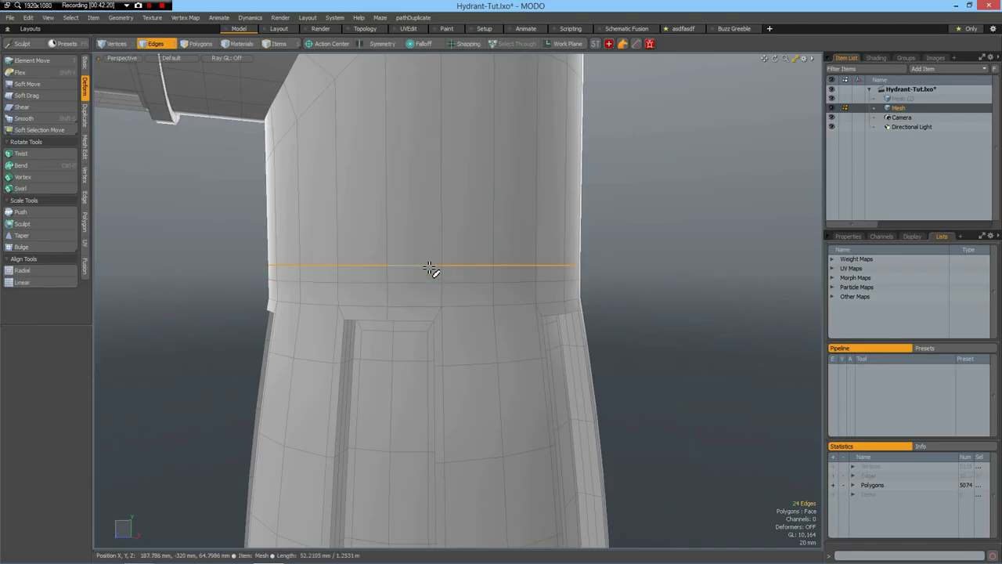
{"action": "key", "text": "y"}
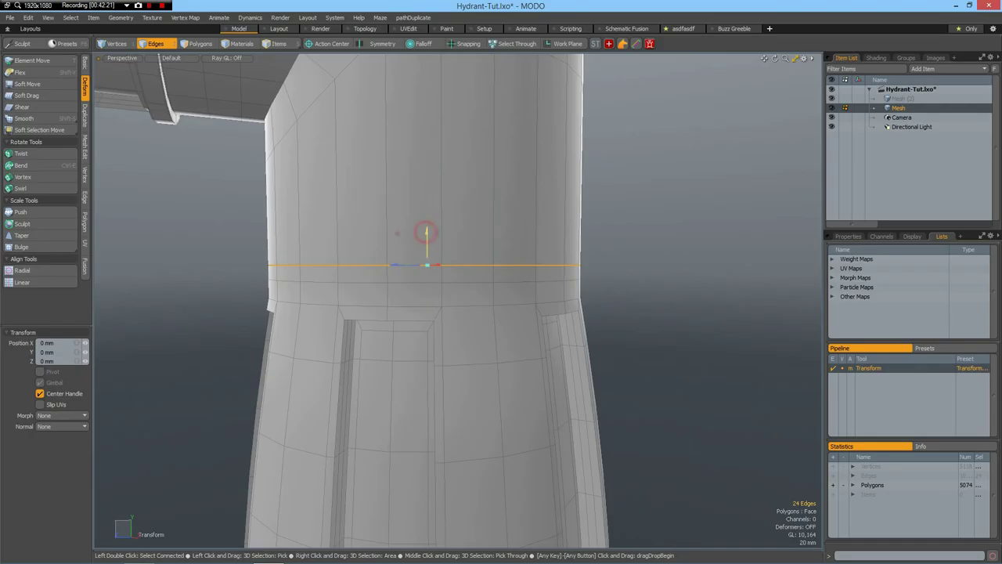
{"action": "left_click_drag", "start_coordinate": [426, 231], "coordinate": [426, 144]}
{"action": "key", "text": "space"}
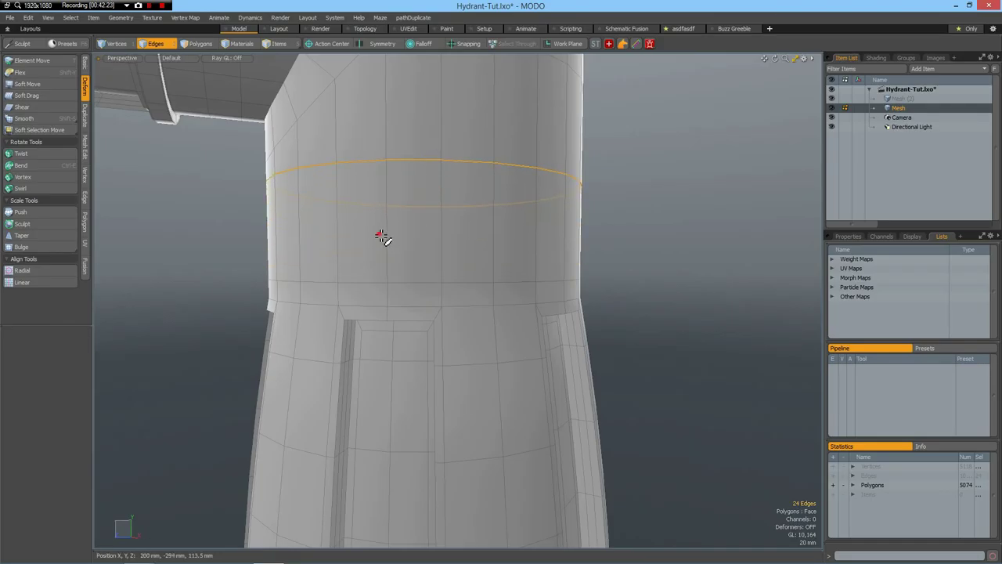
Loop Slice the connecting band into three rows with a count of 2 in Uniform mode, leaving its middle polygon ring selected.
{"action": "left_click", "coordinate": [385, 237]}
{"action": "key", "text": "alt+c"}
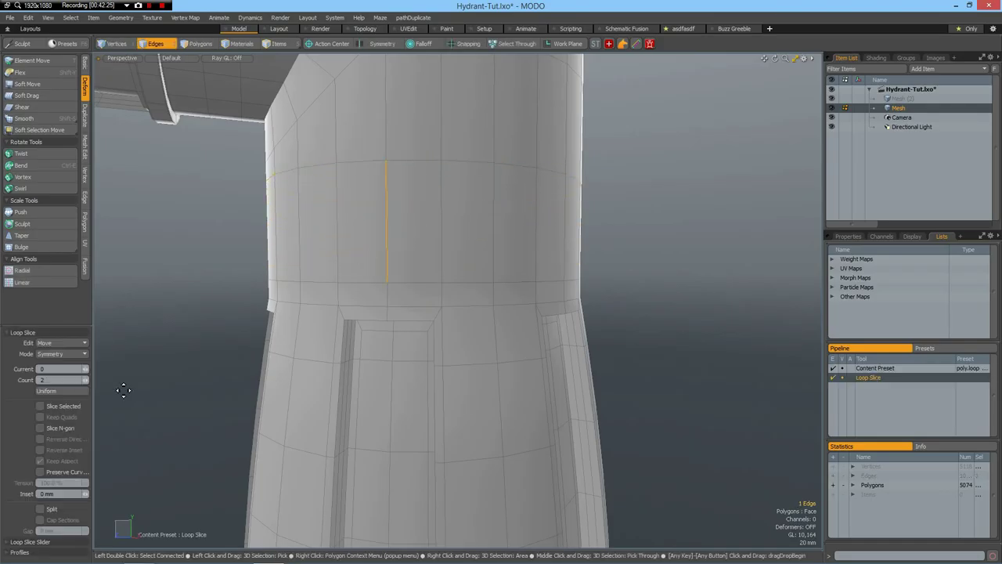
{"action": "left_click", "coordinate": [72, 357]}
{"action": "left_click", "coordinate": [75, 346]}
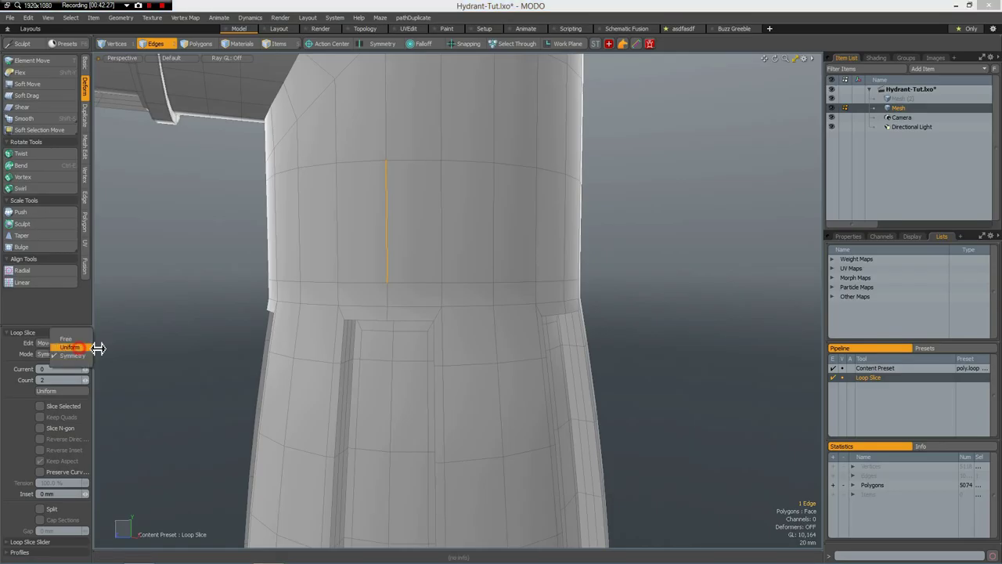
{"action": "left_click", "coordinate": [167, 304]}
{"action": "key", "text": "space"}
{"action": "key", "text": "3"}
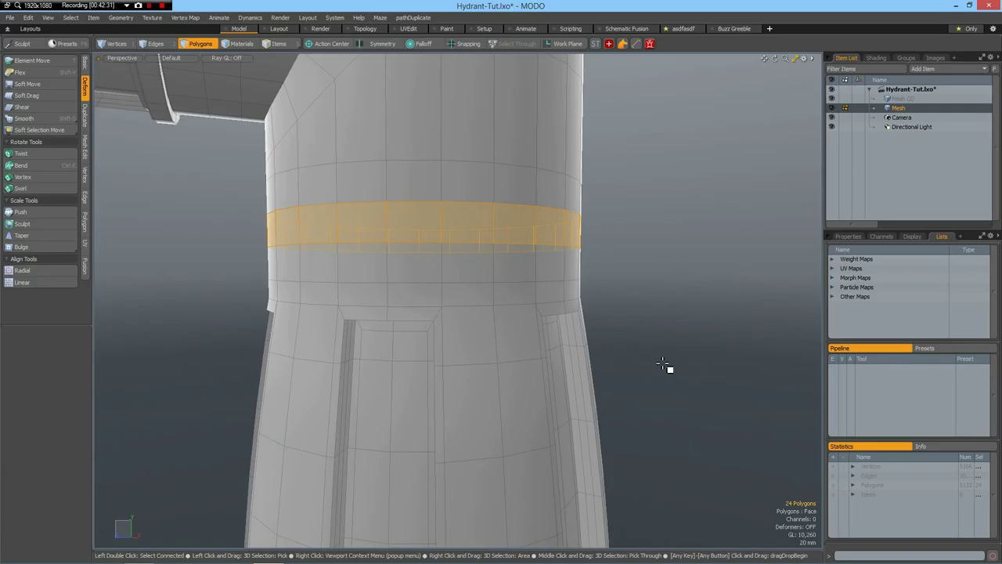
Scale the band's middle polygon ring outward in X and Z to form a bulging collar, and clear the selection.
{"action": "left_click_drag", "start_coordinate": [657, 358], "coordinate": [659, 360], "text": "alt"}
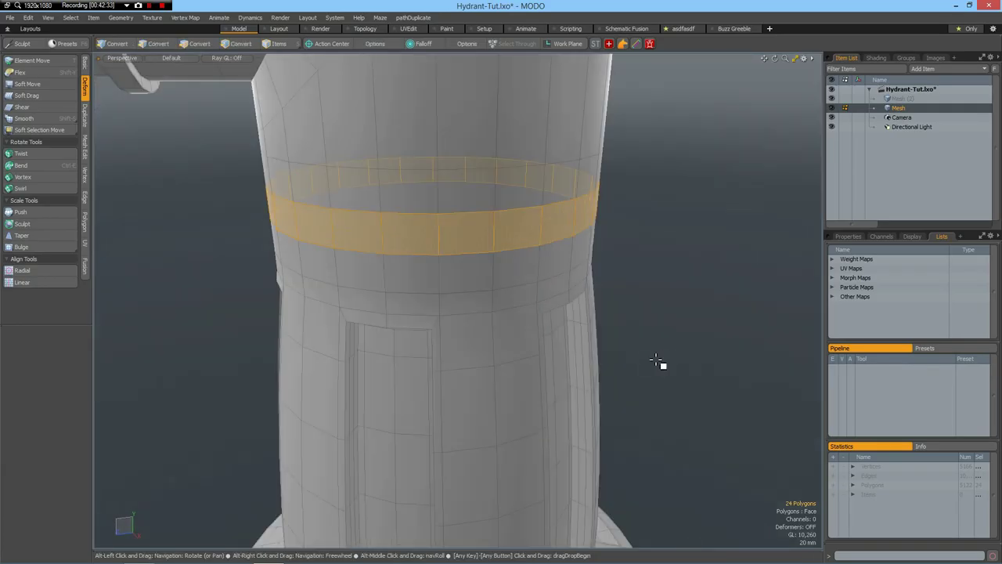
{"action": "key", "text": "r"}
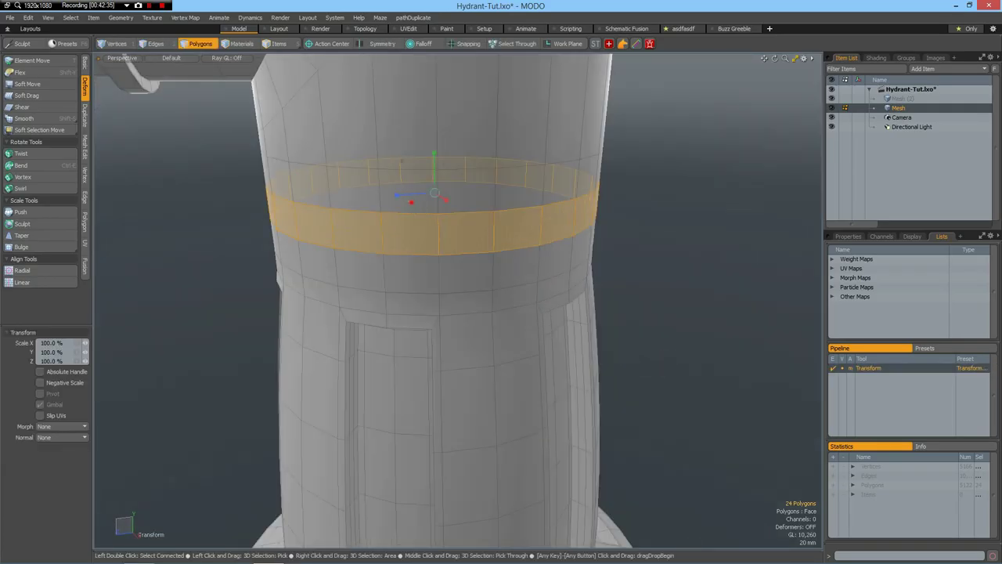
{"action": "left_click_drag", "start_coordinate": [411, 201], "coordinate": [444, 200]}
{"action": "key", "text": "q"}
{"action": "left_click", "coordinate": [699, 302]}
{"action": "left_click_drag", "start_coordinate": [537, 324], "coordinate": [483, 291], "text": "alt"}
Bevel the edge loops directly above and below the bulging collar in Inset mode, and clear the selection.
{"action": "key", "text": "2"}
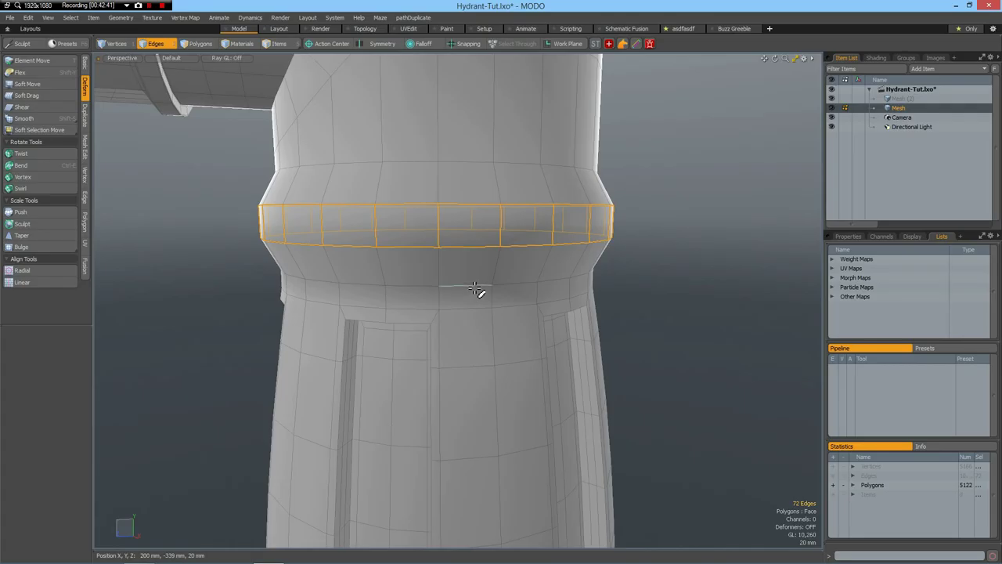
{"action": "double_click", "coordinate": [476, 286]}
{"action": "double_click", "coordinate": [474, 166], "text": "shift"}
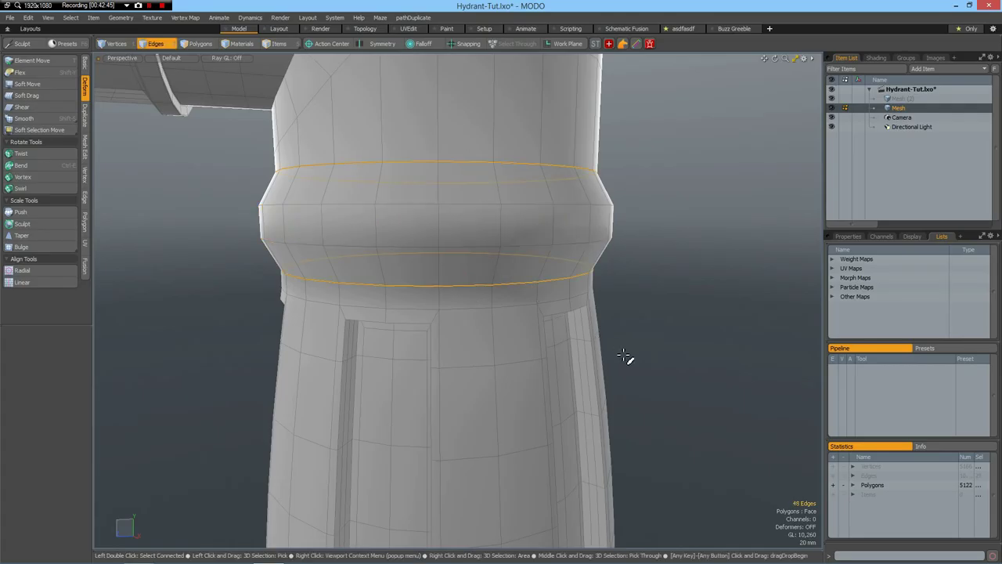
{"action": "key", "text": "b"}
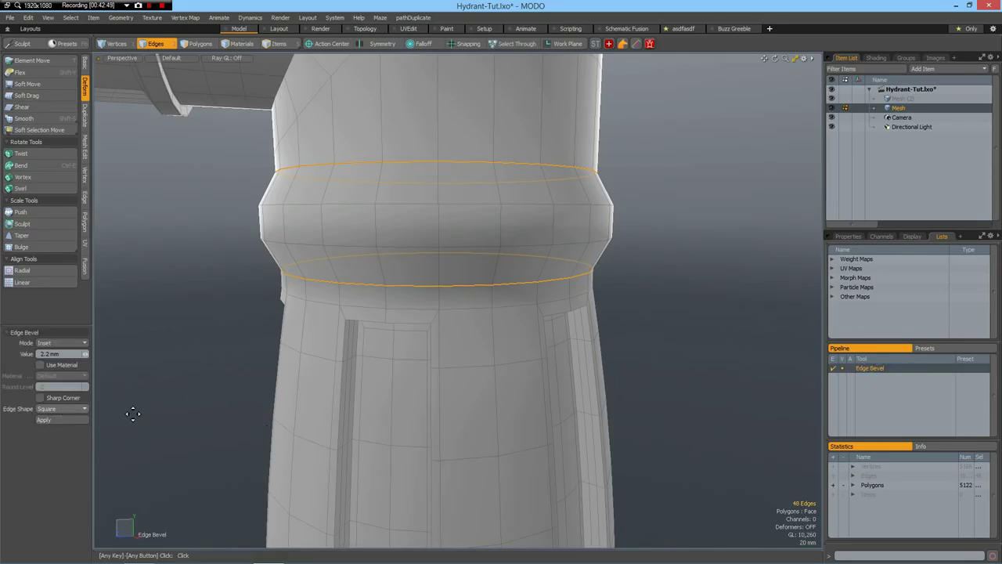
{"action": "left_click_drag", "start_coordinate": [691, 356], "coordinate": [720, 356]}
{"action": "key", "text": "space"}
{"action": "left_click", "coordinate": [717, 352]}
Turn on the subdivision display and inspect the collar and the whole hydrant from several angles.
{"action": "key", "text": "Tab"}
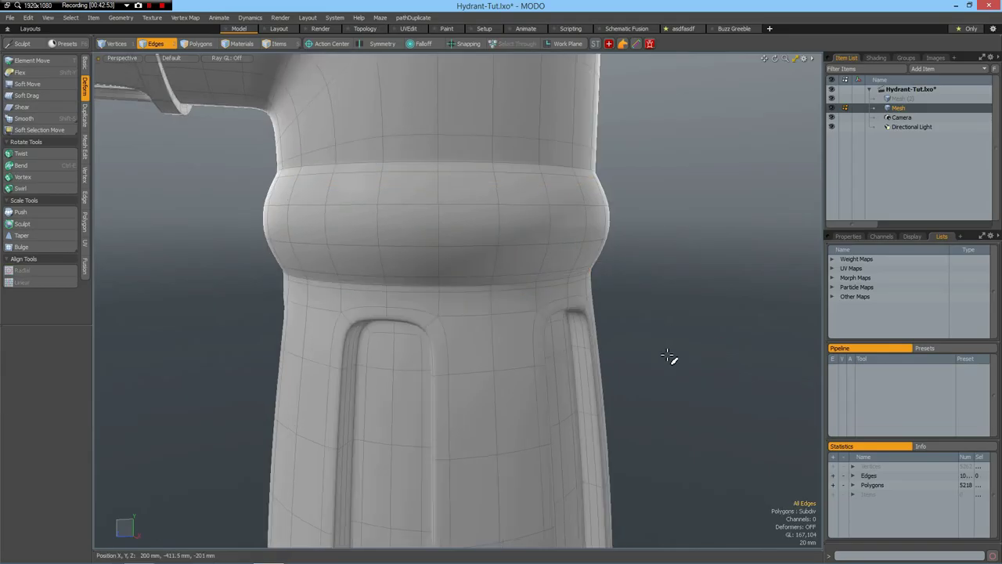
{"action": "scroll", "coordinate": [671, 357], "scroll_direction": "down", "scroll_amount": 5}
{"action": "left_click_drag", "start_coordinate": [598, 432], "coordinate": [553, 405], "text": "alt"}
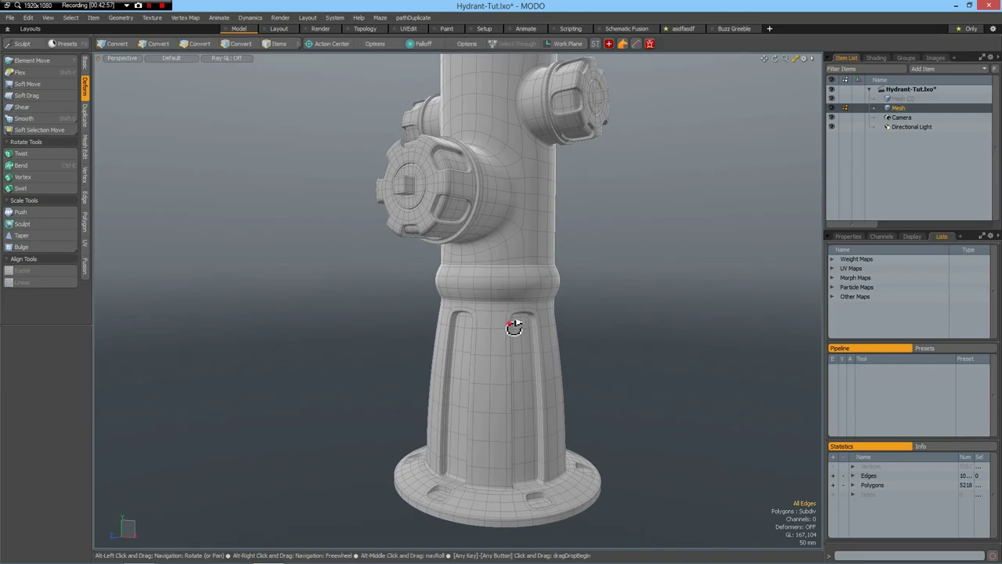
{"action": "left_click_drag", "start_coordinate": [513, 324], "coordinate": [490, 235], "text": "alt"}
{"action": "left_click_drag", "start_coordinate": [513, 195], "coordinate": [488, 205], "text": "alt"}
{"action": "left_click_drag", "start_coordinate": [501, 271], "coordinate": [512, 312], "text": "alt+shift"}
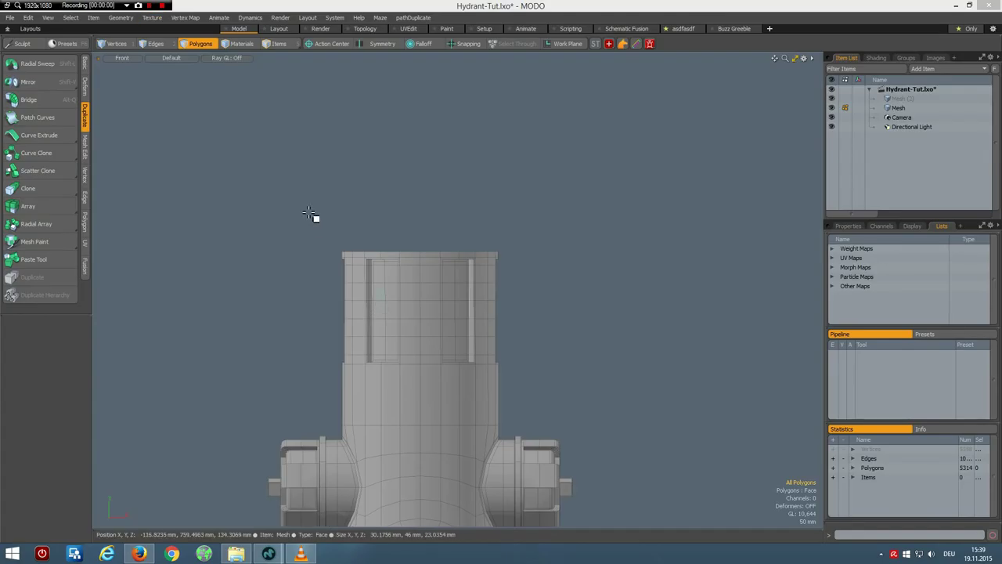
Select all polygons of the hydrant's recessed top section and turn on a linear falloff.
{"action": "right_click_drag", "start_coordinate": [307, 211], "coordinate": [570, 397]}
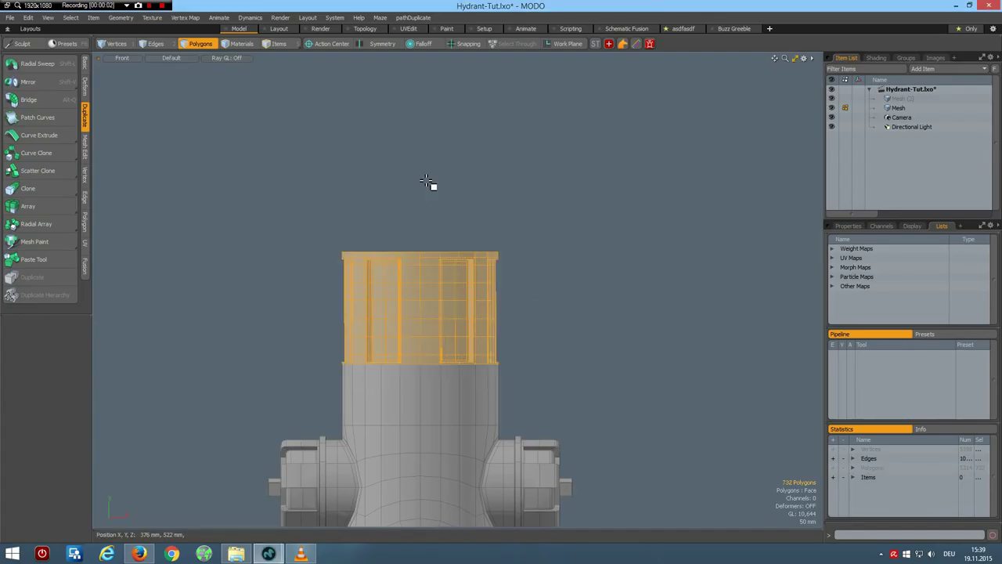
{"action": "left_click", "coordinate": [421, 44]}
{"action": "left_click", "coordinate": [418, 53]}
{"action": "scroll", "coordinate": [417, 369], "scroll_direction": "up", "scroll_amount": 3}
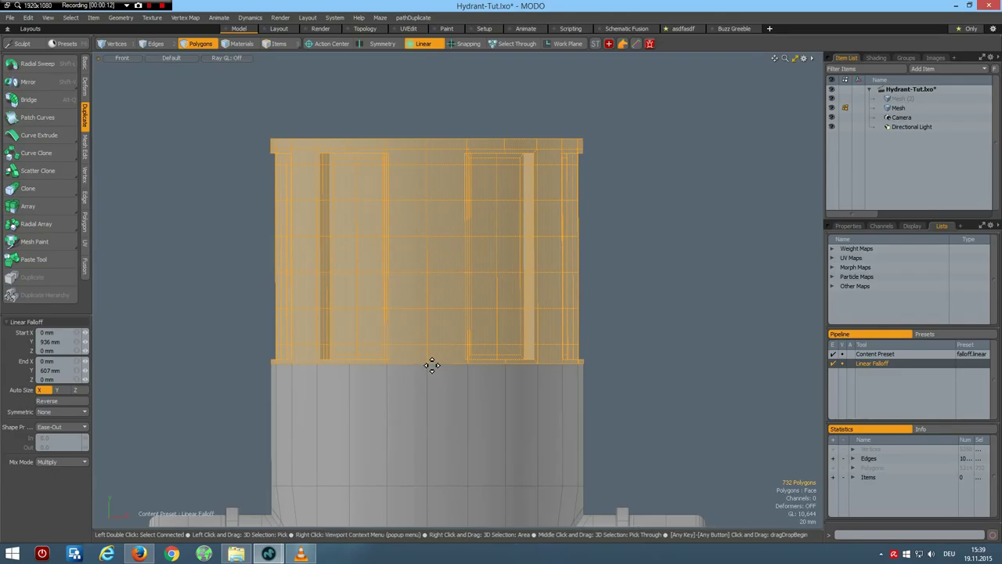
Run the linear falloff from Y 886 mm above the section to Y 598 mm at its base, with X and Z at 0 mm.
{"action": "left_click_drag", "start_coordinate": [426, 360], "coordinate": [426, 345]}
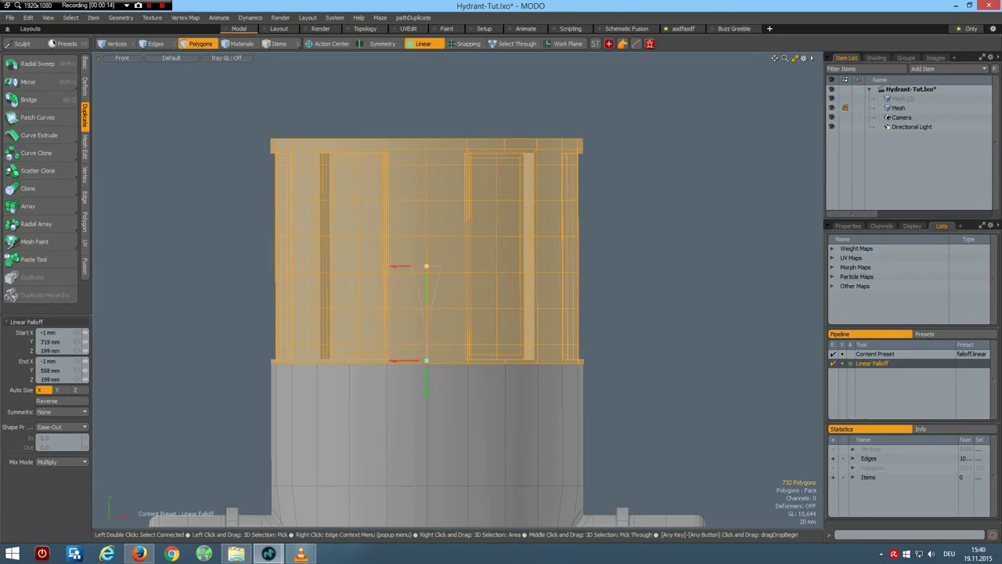
{"action": "left_click_drag", "start_coordinate": [426, 151], "coordinate": [425, 137]}
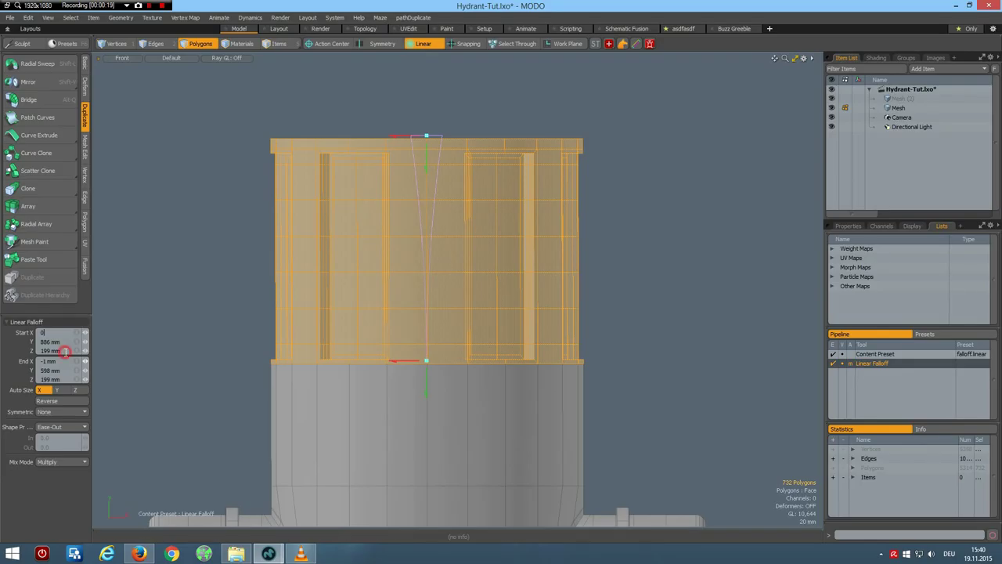
{"action": "type", "text": "0"}
{"action": "left_click", "coordinate": [65, 363]}
{"action": "type", "text": "0"}
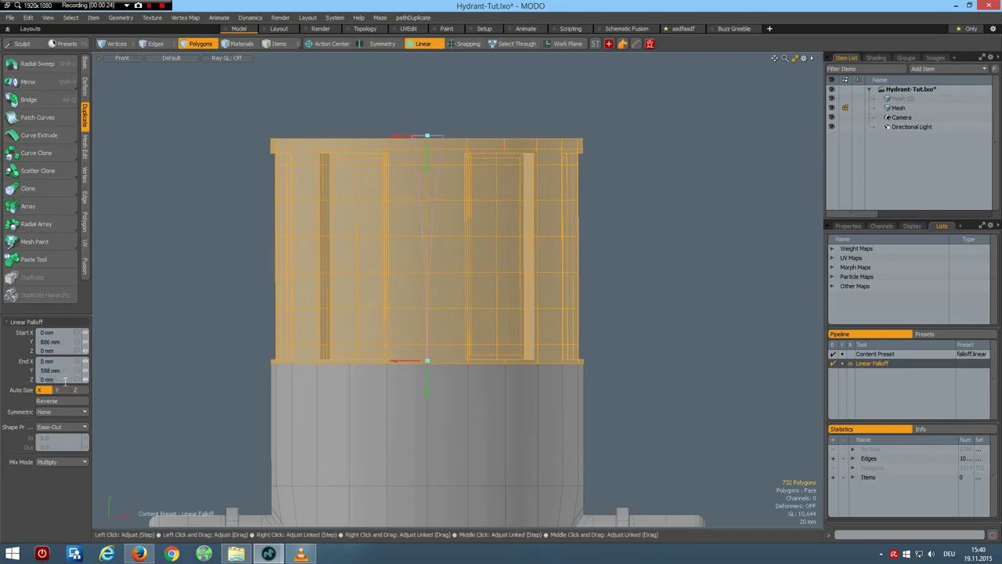
Scale the recessed top section to 92% in X and Z through the falloff so it tapers towards the top.
{"action": "left_click_drag", "start_coordinate": [347, 324], "coordinate": [351, 373], "text": "alt"}
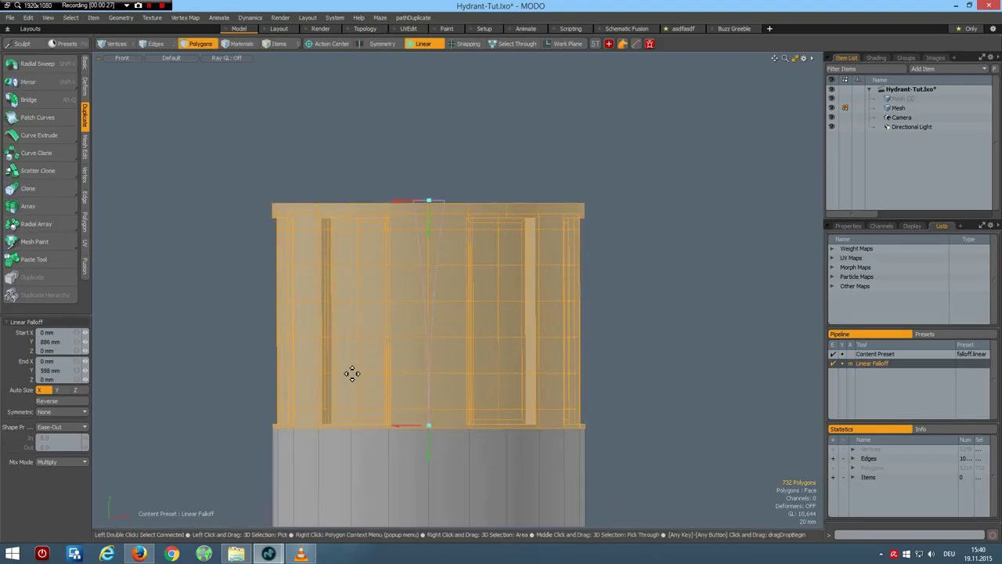
{"action": "key", "text": "y"}
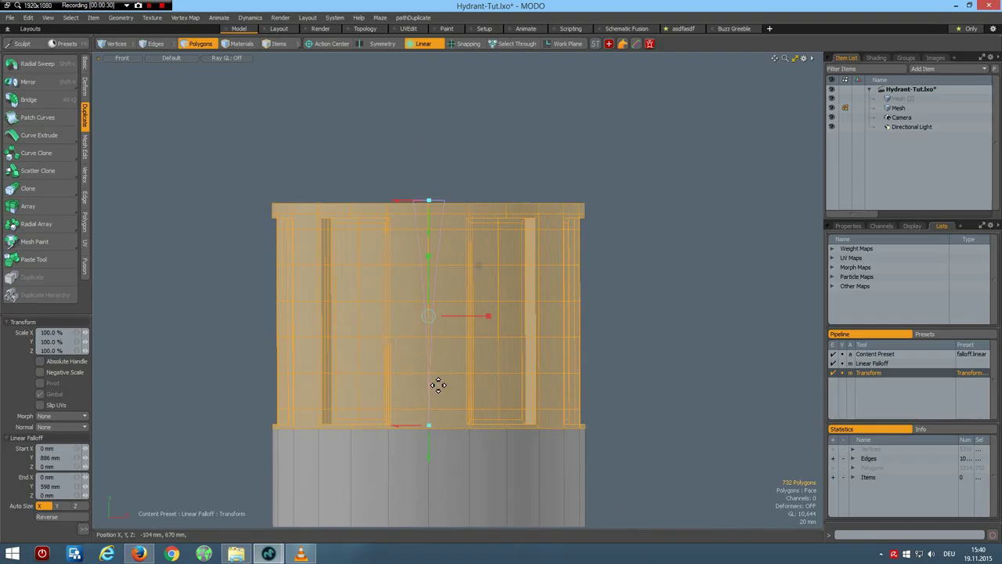
{"action": "key", "text": "ctrl+space"}
{"action": "left_click", "coordinate": [687, 291]}
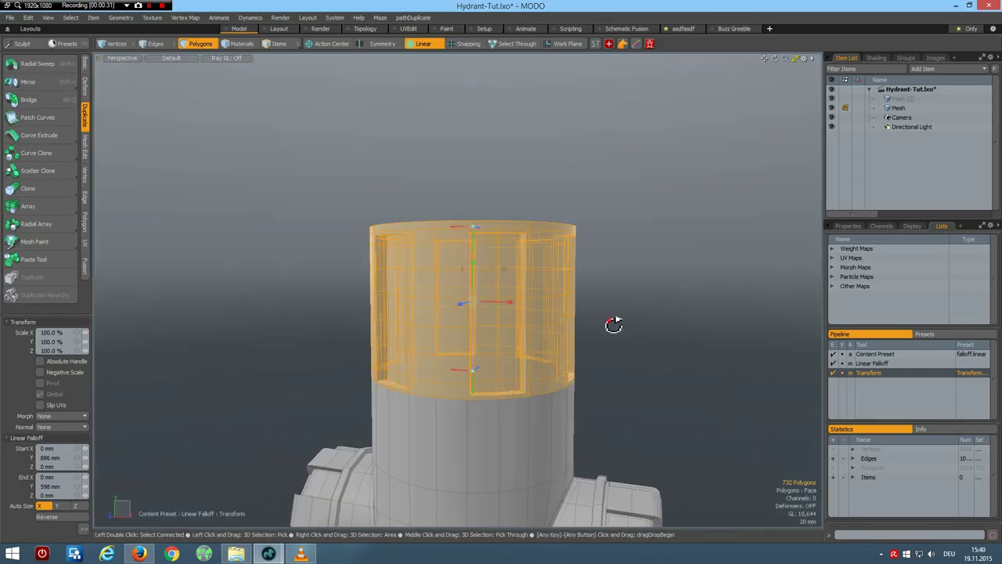
{"action": "left_click_drag", "start_coordinate": [612, 339], "coordinate": [602, 358], "text": "alt"}
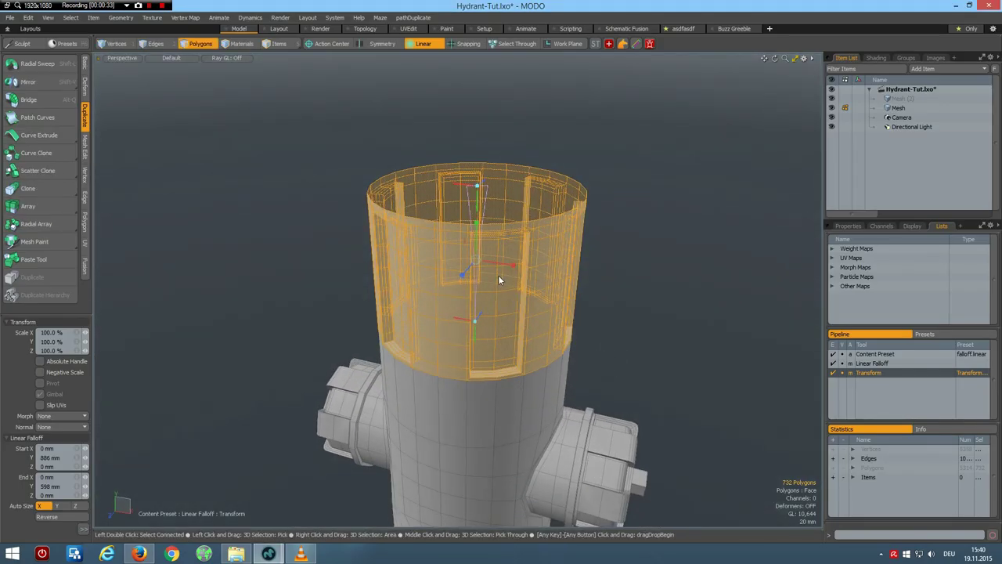
{"action": "left_click_drag", "start_coordinate": [497, 277], "coordinate": [458, 283]}
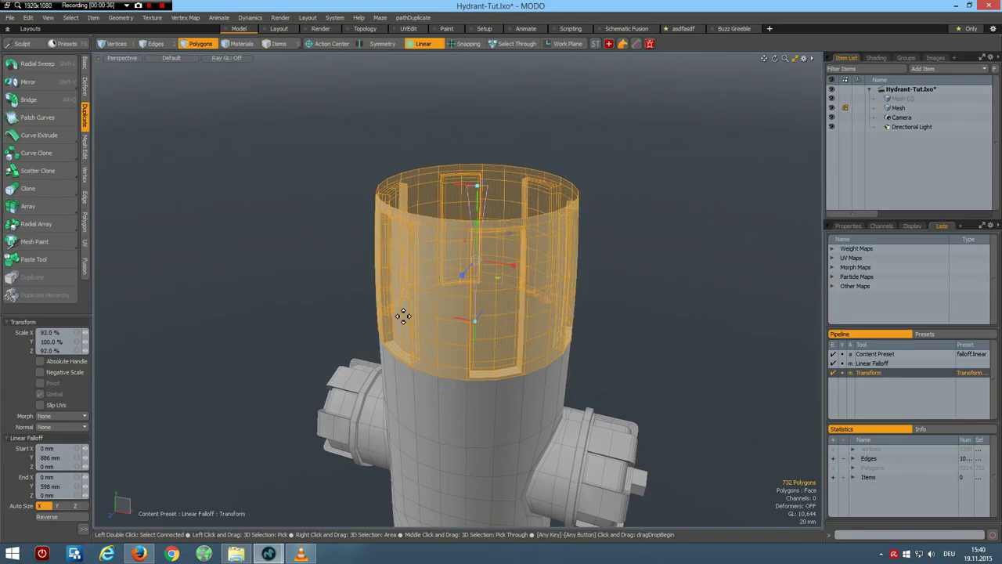
Scale the recessed top section to about 25.5% in X and Z through the linear falloff to shape a dome.
{"action": "left_click", "coordinate": [83, 529]}
{"action": "left_click_drag", "start_coordinate": [499, 276], "coordinate": [429, 278]}
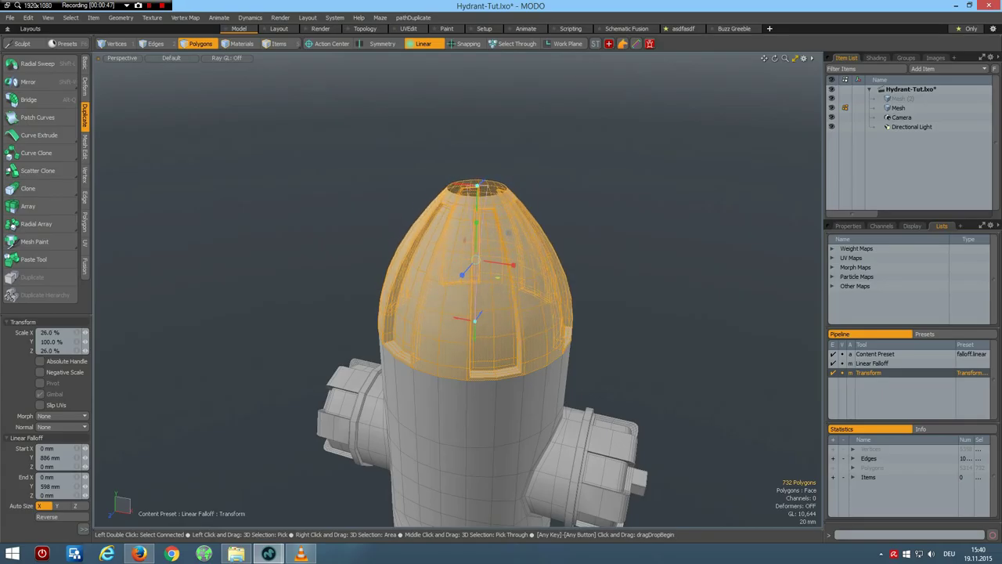
{"action": "key", "text": "KP_1"}
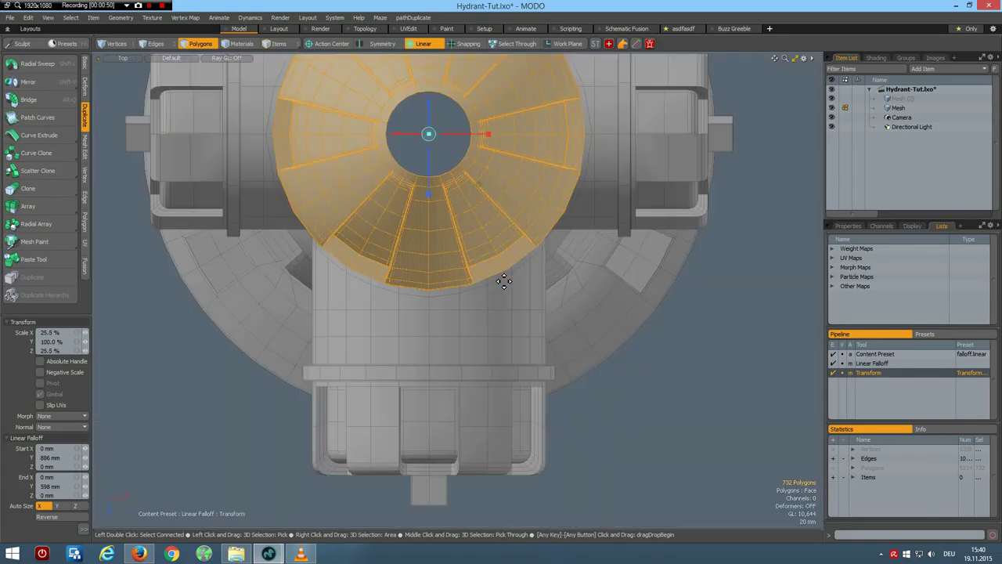
{"action": "key", "text": "KP_2"}
{"action": "scroll", "coordinate": [517, 284], "scroll_direction": "down", "scroll_amount": 5}
{"action": "left_click_drag", "start_coordinate": [557, 320], "coordinate": [521, 339], "text": "alt"}
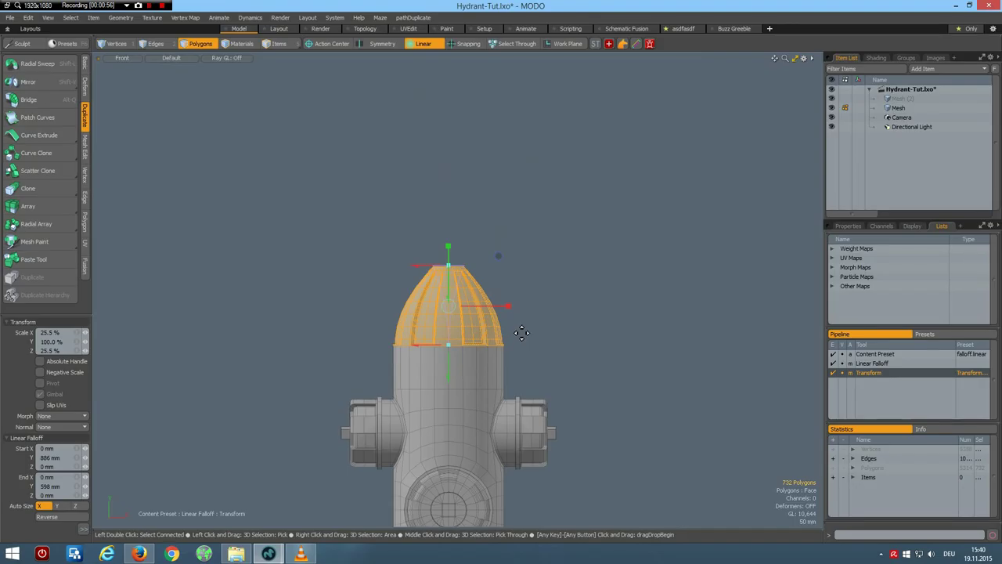
Flatten the dome by moving it down in Y slightly more than 62 mm through the falloff, and clear the selection and falloff.
{"action": "key", "text": "w"}
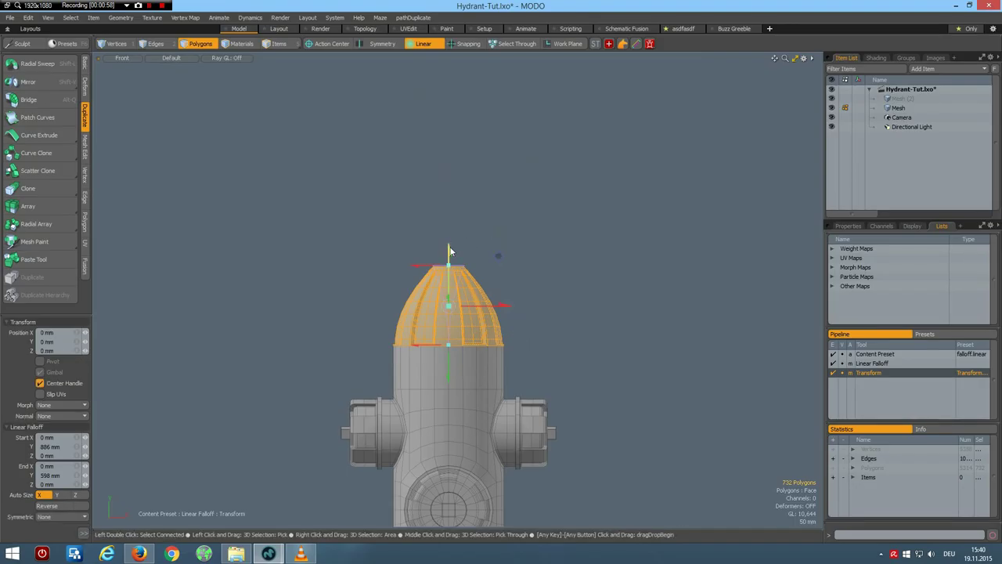
{"action": "left_click_drag", "start_coordinate": [450, 250], "coordinate": [450, 269]}
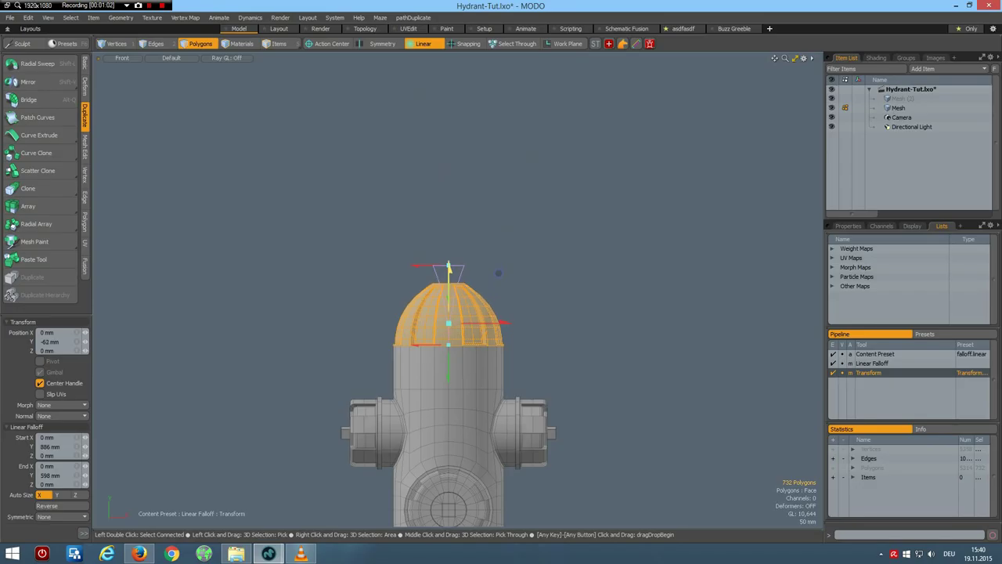
{"action": "left_click_drag", "start_coordinate": [449, 268], "coordinate": [450, 271]}
{"action": "left_click", "coordinate": [574, 290]}
{"action": "key", "text": "ctrl+space"}
{"action": "left_click", "coordinate": [572, 274]}
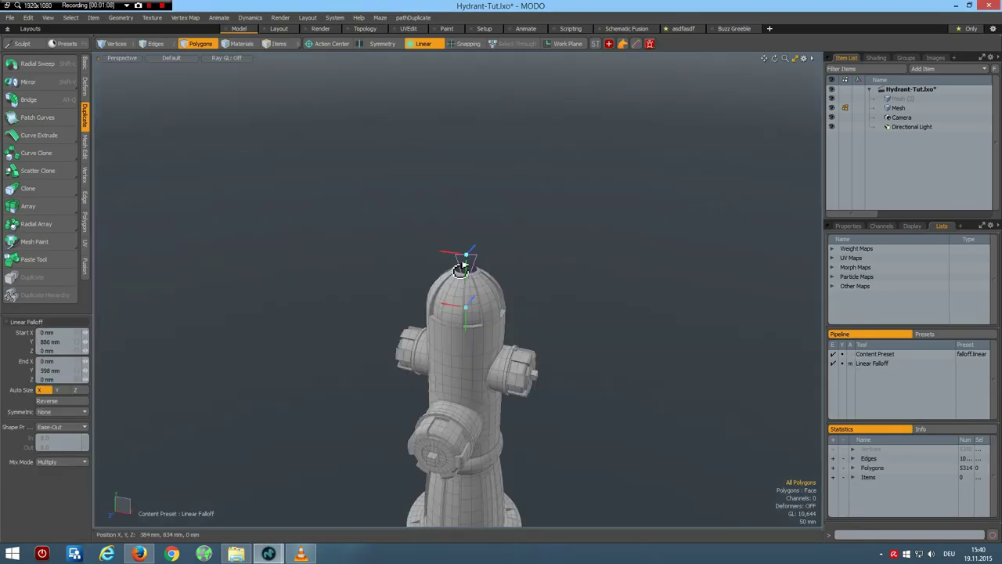
{"action": "left_click_drag", "start_coordinate": [449, 292], "coordinate": [344, 250], "text": "alt"}
{"action": "key", "text": "q"}
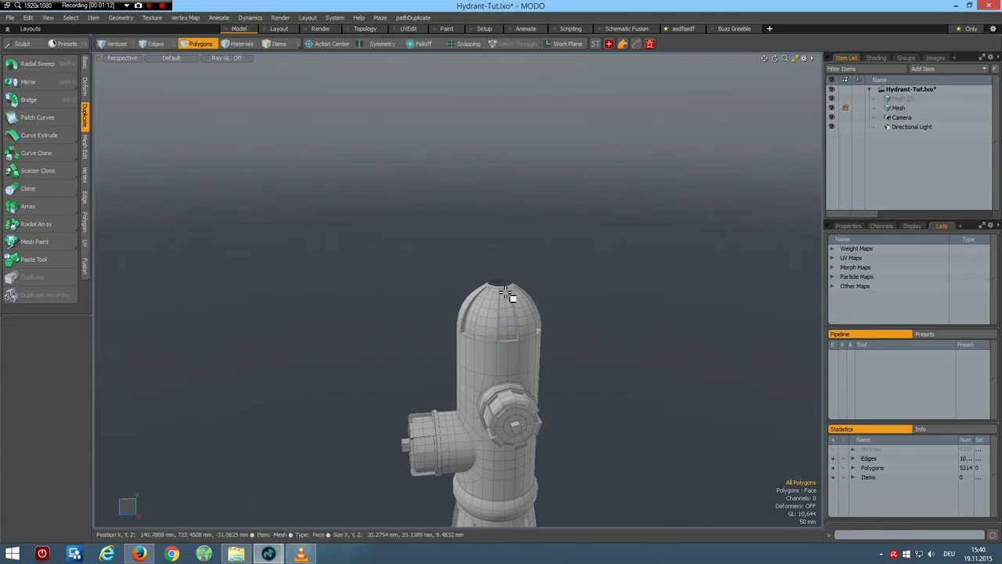
Extend the open edge loop at the top of the dome 53 mm upward in Y and cap it with a polygon.
{"action": "scroll", "coordinate": [507, 291], "scroll_direction": "up", "scroll_amount": 6}
{"action": "left_click_drag", "start_coordinate": [488, 352], "coordinate": [488, 383], "text": "alt"}
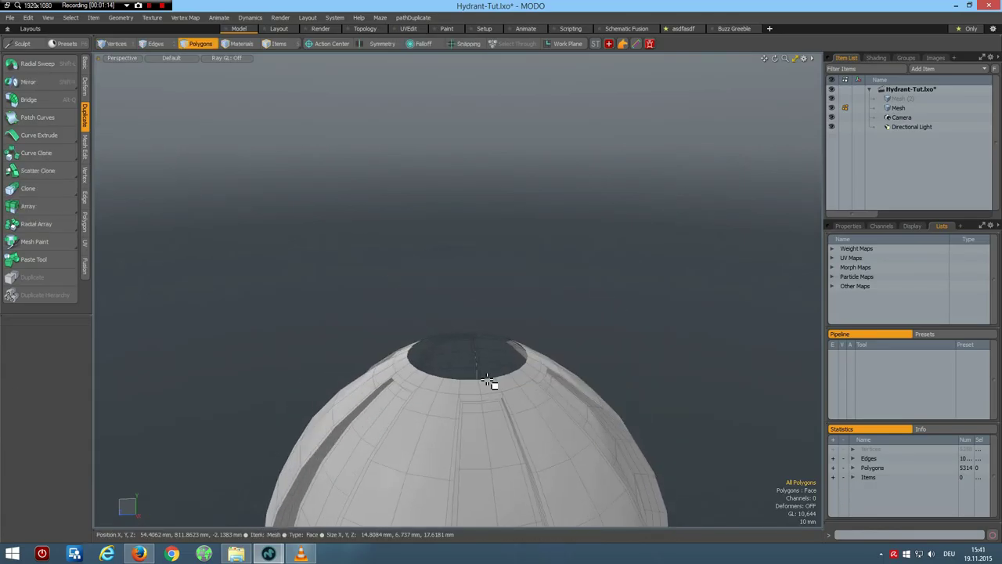
{"action": "key", "text": "2"}
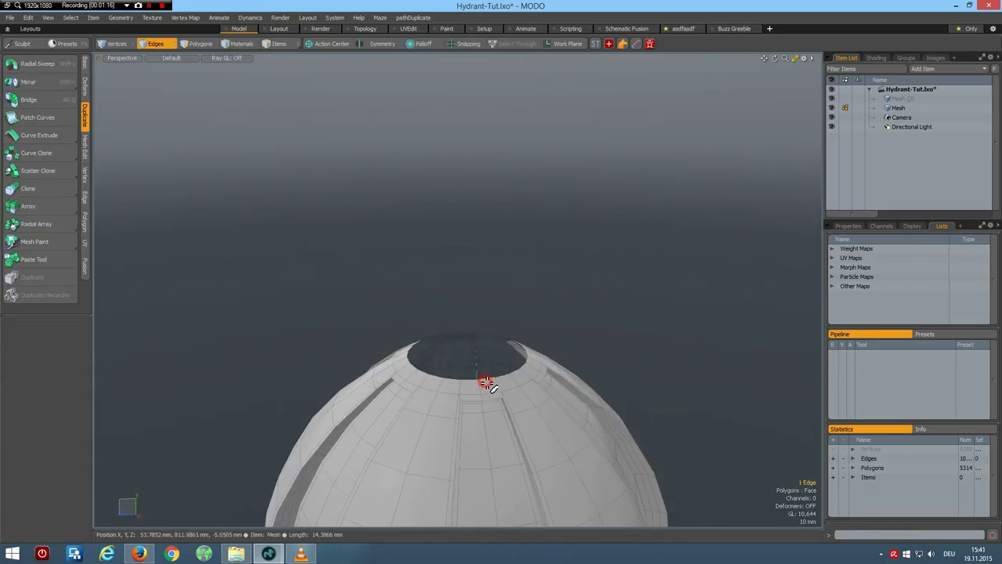
{"action": "double_click", "coordinate": [485, 379]}
{"action": "key", "text": "z"}
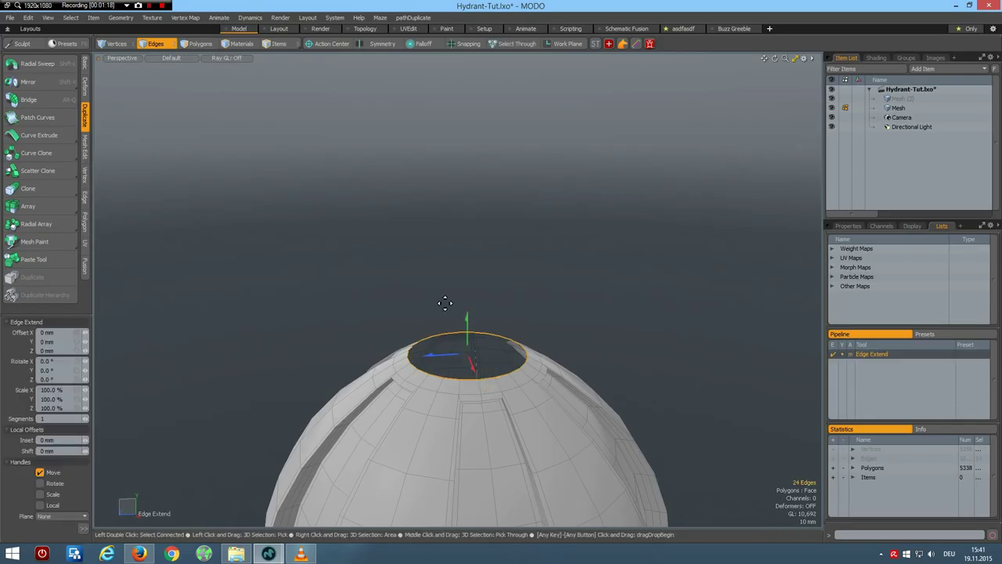
{"action": "left_click_drag", "start_coordinate": [467, 318], "coordinate": [468, 263]}
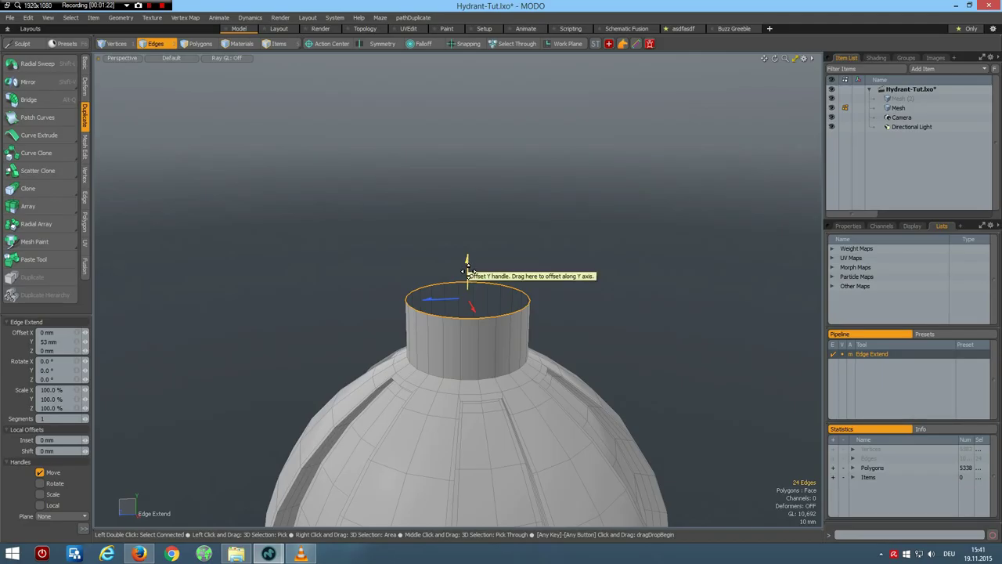
{"action": "key", "text": "p"}
{"action": "key", "text": "space"}
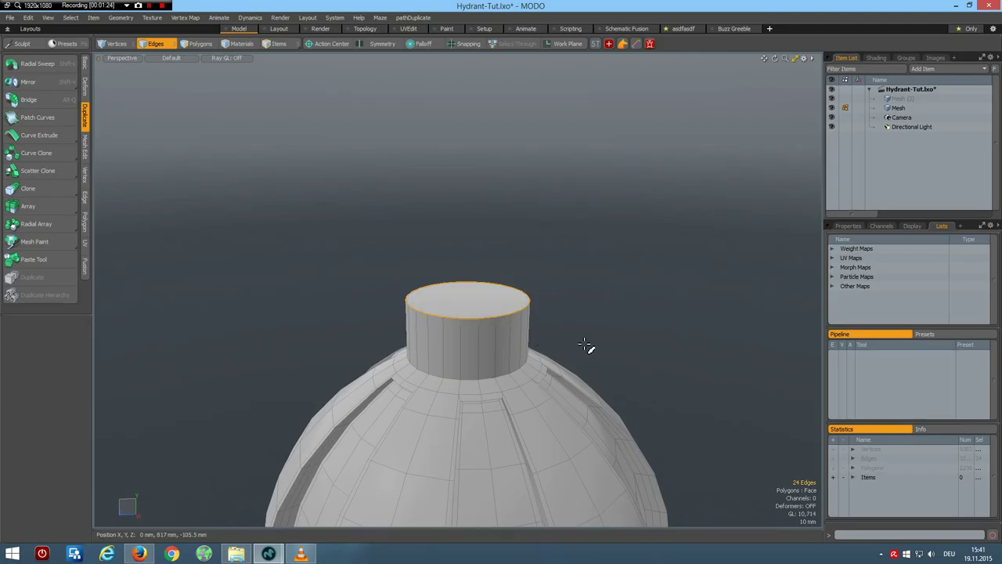
Add an edge loop around the neck a little below its mid-height.
{"action": "scroll", "coordinate": [590, 363], "scroll_direction": "down", "scroll_amount": 8}
{"action": "scroll", "coordinate": [590, 362], "scroll_direction": "up", "scroll_amount": 9}
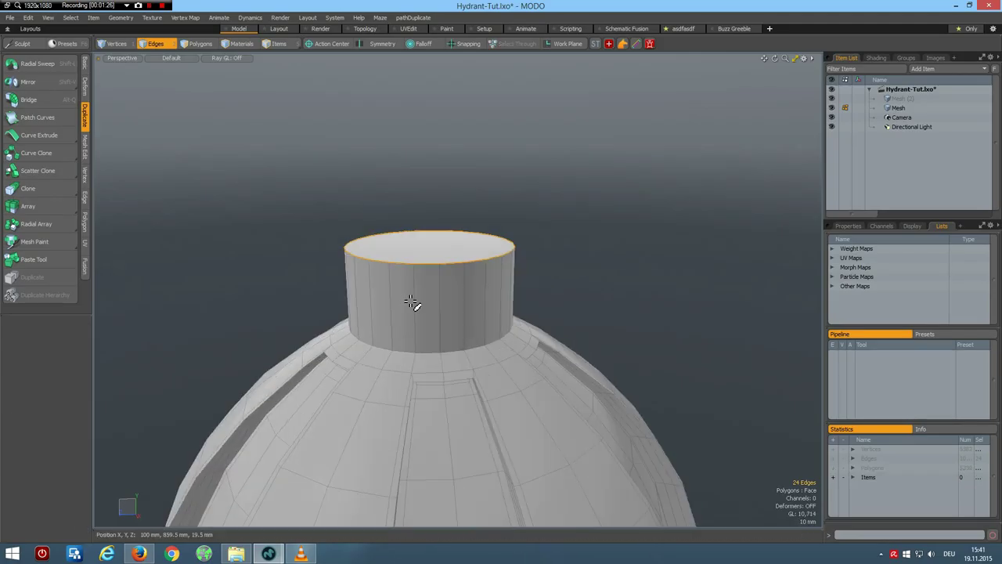
{"action": "key", "text": "alt+l"}
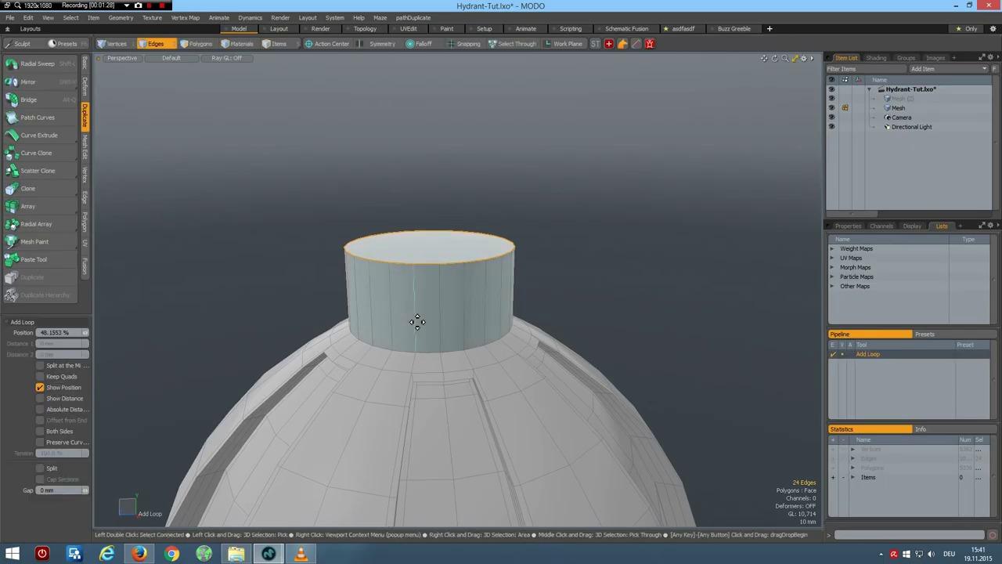
{"action": "left_click", "coordinate": [414, 316]}
{"action": "key", "text": "space"}
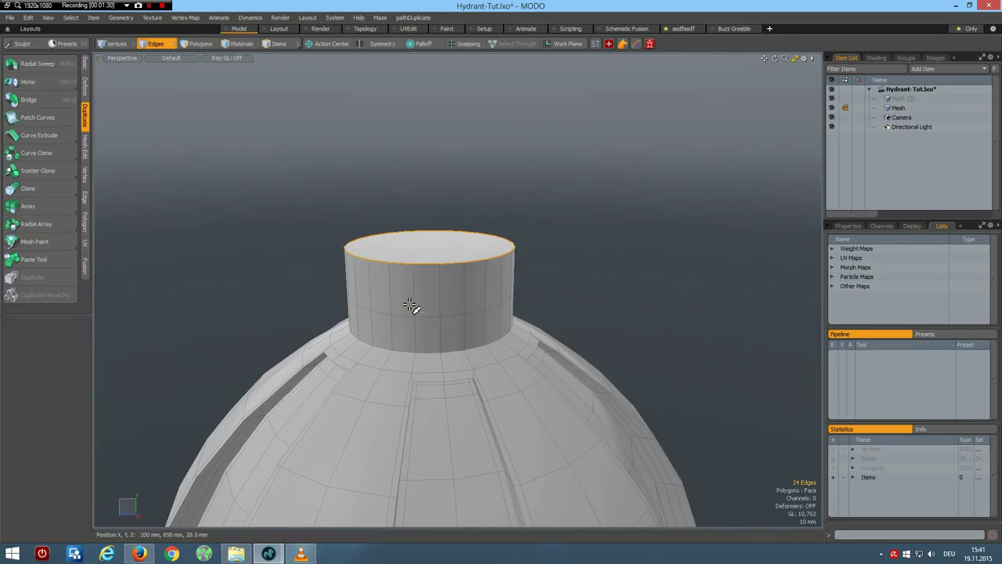
Select the ring of polygons above the neck's new edge loop and bevel it outward as a group with a 20.5 mm shift.
{"action": "key", "text": "3"}
{"action": "left_click", "coordinate": [399, 299]}
{"action": "left_click", "coordinate": [424, 302], "text": "shift"}
{"action": "key", "text": "l"}
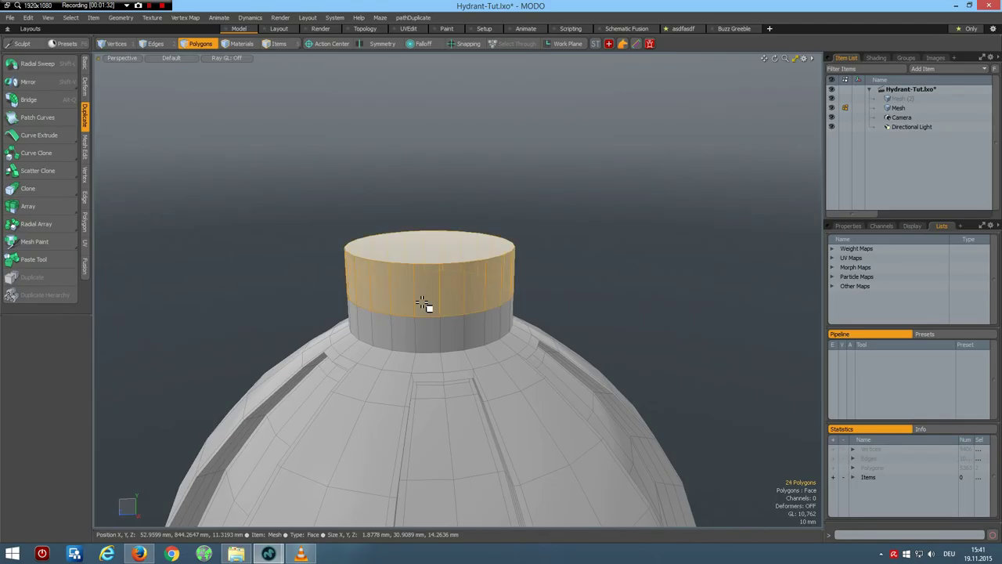
{"action": "key", "text": "b"}
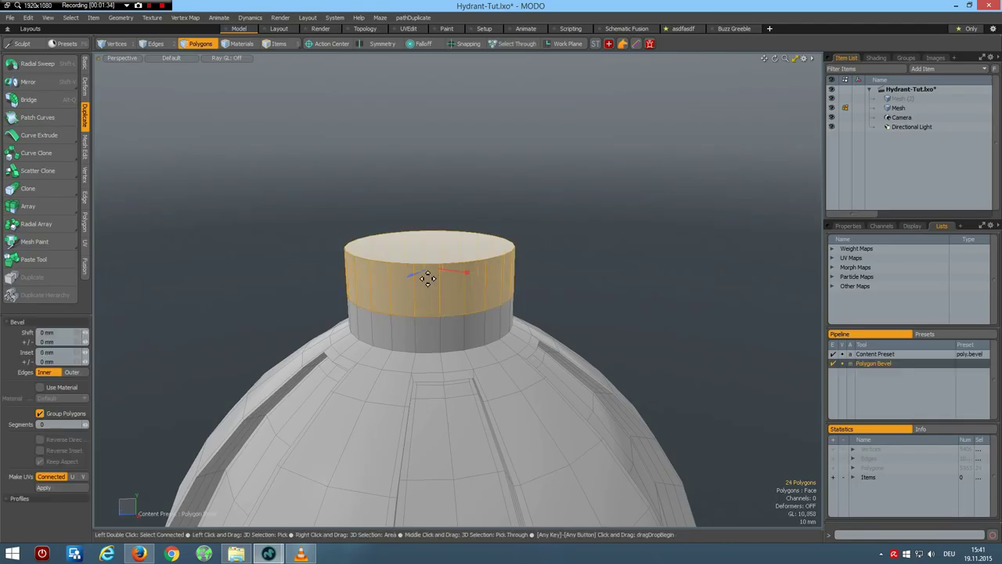
{"action": "left_click_drag", "start_coordinate": [415, 274], "coordinate": [398, 279]}
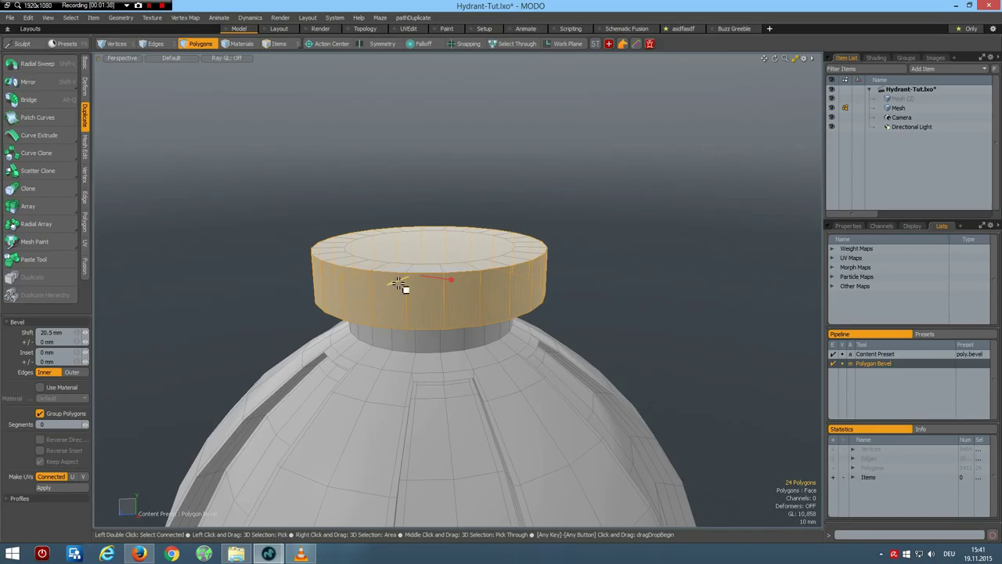
{"action": "key", "text": "q"}
{"action": "left_click", "coordinate": [664, 220]}
Split the round polygon on top of the neck into a triangle fan with the Spikey tool at strength 0.
{"action": "left_click_drag", "start_coordinate": [619, 205], "coordinate": [452, 224], "text": "alt"}
{"action": "left_click", "coordinate": [436, 232]}
{"action": "left_click", "coordinate": [85, 222]}
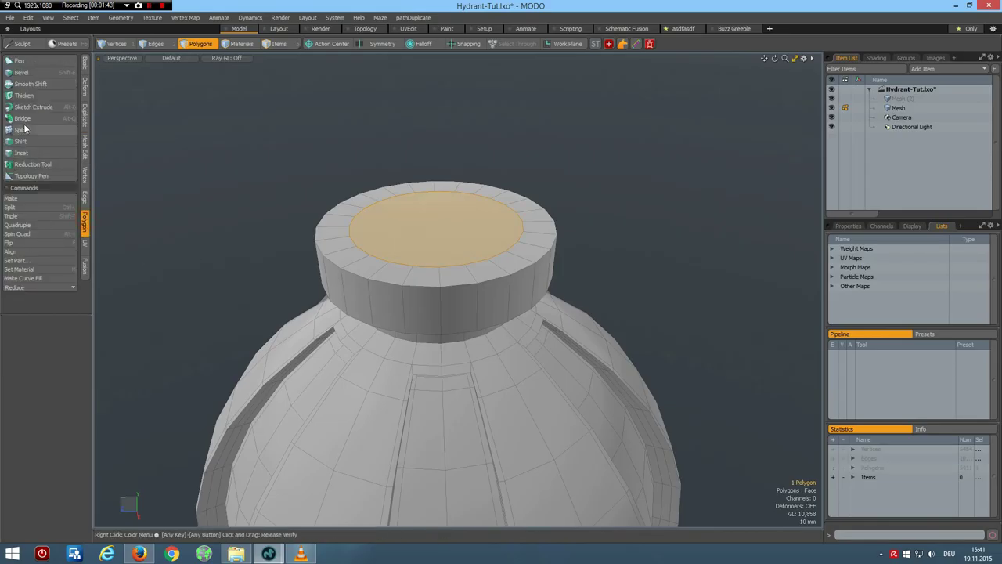
{"action": "left_click", "coordinate": [27, 131]}
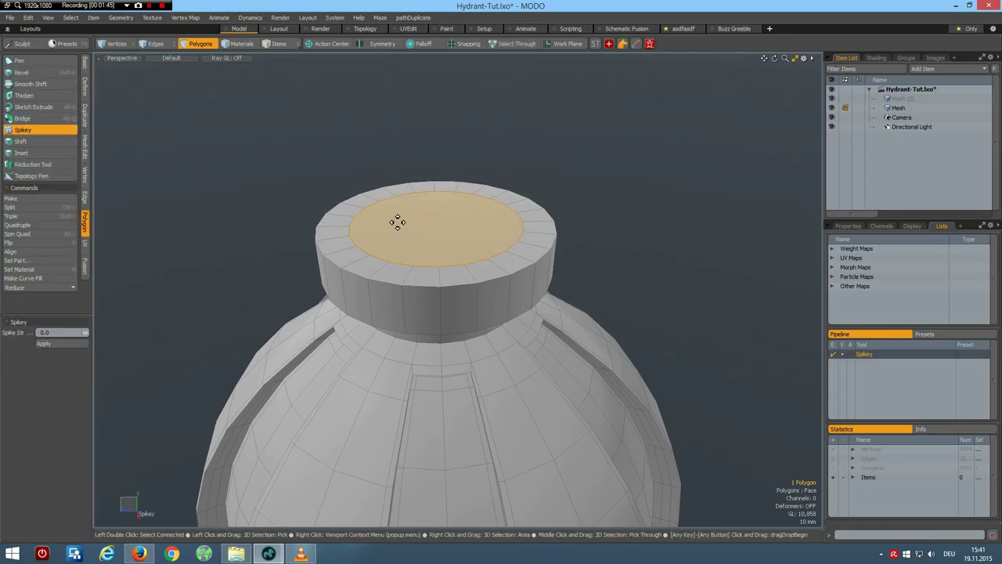
{"action": "left_click", "coordinate": [277, 167]}
{"action": "scroll", "coordinate": [266, 282], "scroll_direction": "down", "scroll_amount": 3}
{"action": "key", "text": "q"}
Duplicate the square nut and its surrounding disc on the front outlet cap and move the copy outward along Z, clear of the cap.
{"action": "left_click_drag", "start_coordinate": [359, 383], "coordinate": [539, 128], "text": "alt"}
{"action": "scroll", "coordinate": [398, 286], "scroll_direction": "up", "scroll_amount": 5}
{"action": "left_click_drag", "start_coordinate": [346, 387], "coordinate": [436, 371], "text": "alt"}
{"action": "key", "text": "Escape"}
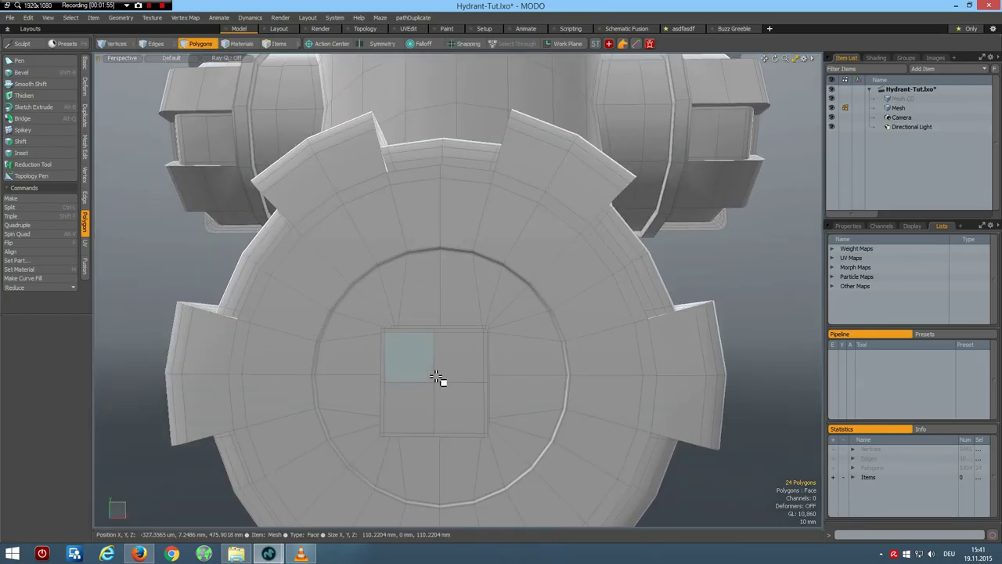
{"action": "left_click", "coordinate": [422, 378]}
{"action": "key", "text": "shift+Up"}
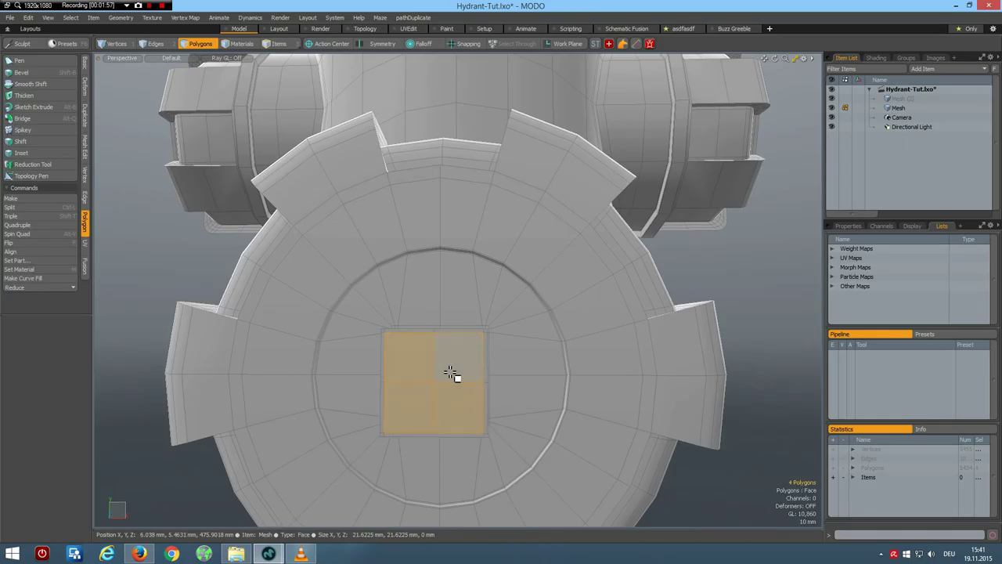
{"action": "key", "text": "shift+Up"}
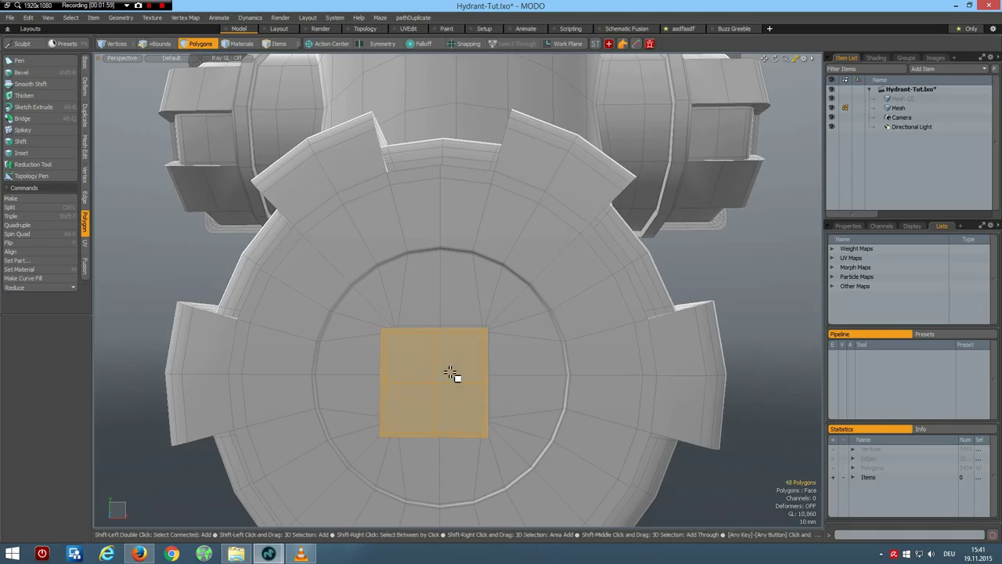
{"action": "key", "text": "shift+Up"}
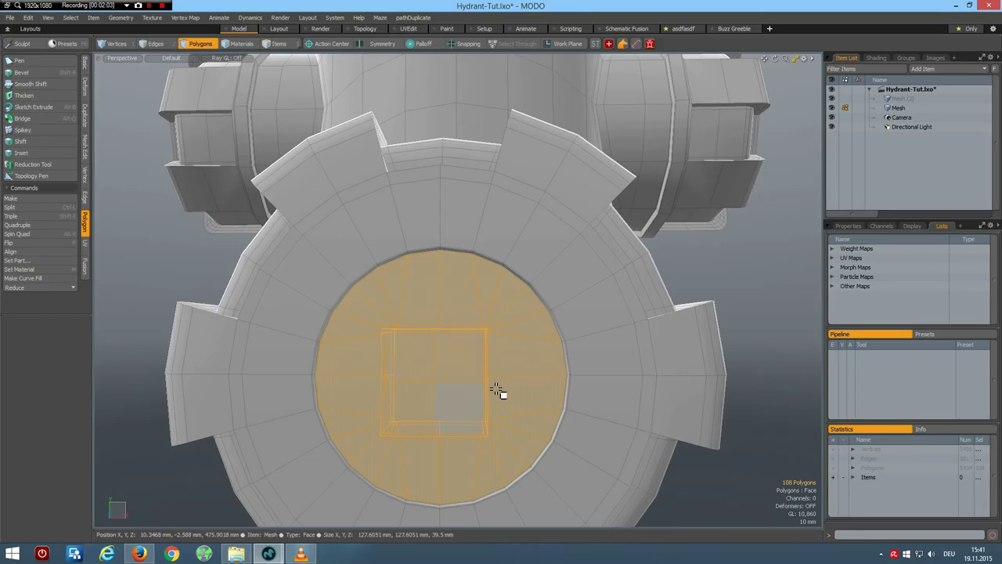
{"action": "left_click_drag", "start_coordinate": [513, 433], "coordinate": [603, 440], "text": "alt"}
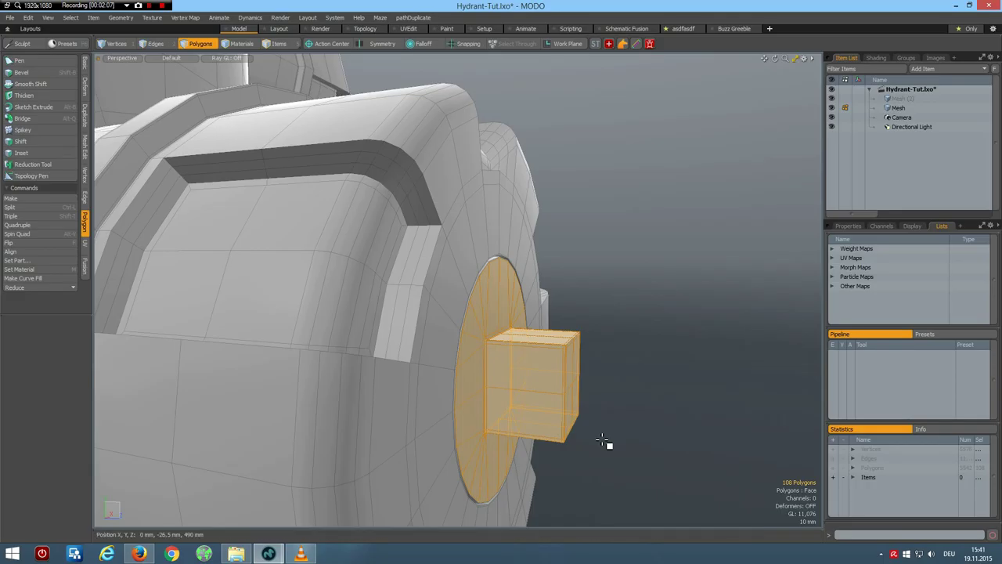
{"action": "key", "text": "w"}
{"action": "key", "text": "ctrl"}
{"action": "left_click_drag", "start_coordinate": [584, 383], "coordinate": [739, 352], "text": "ctrl"}
{"action": "left_click_drag", "start_coordinate": [727, 302], "coordinate": [696, 322], "text": "alt"}
Extend the copied disc's open outer edge by -3 mm in Z and close its back with a polygon.
{"action": "key", "text": "2"}
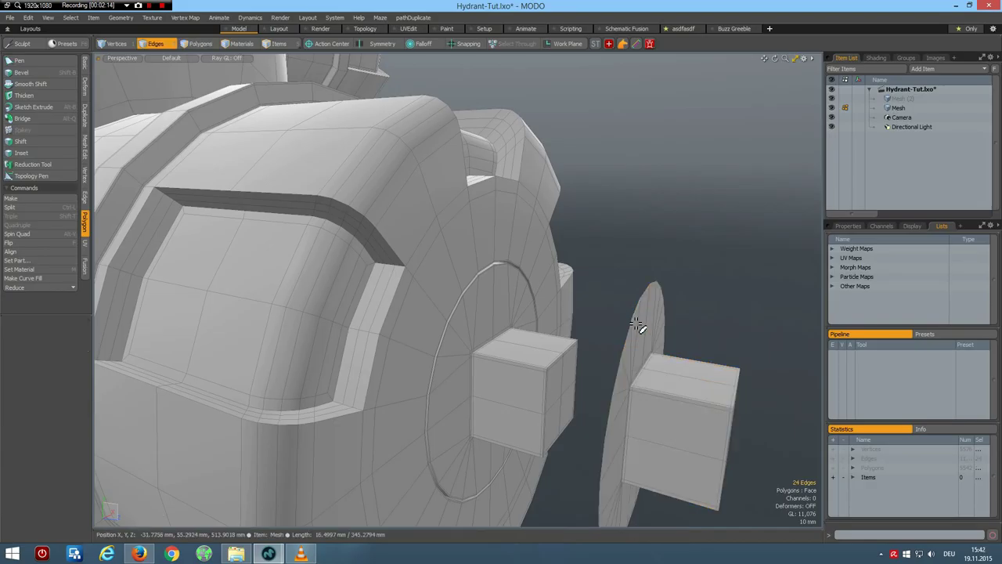
{"action": "double_click", "coordinate": [637, 323]}
{"action": "key", "text": "shift+x"}
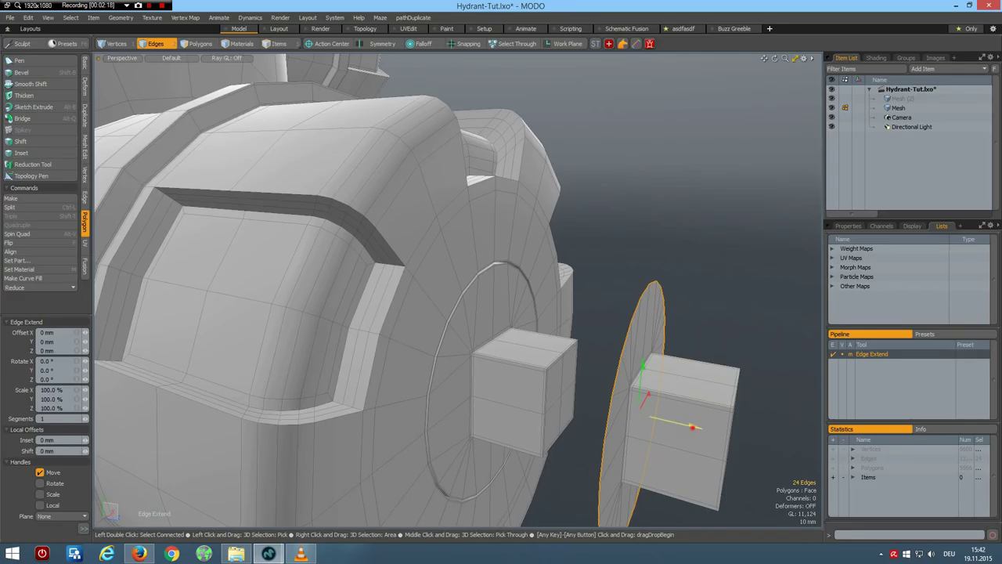
{"action": "left_click_drag", "start_coordinate": [693, 426], "coordinate": [673, 425]}
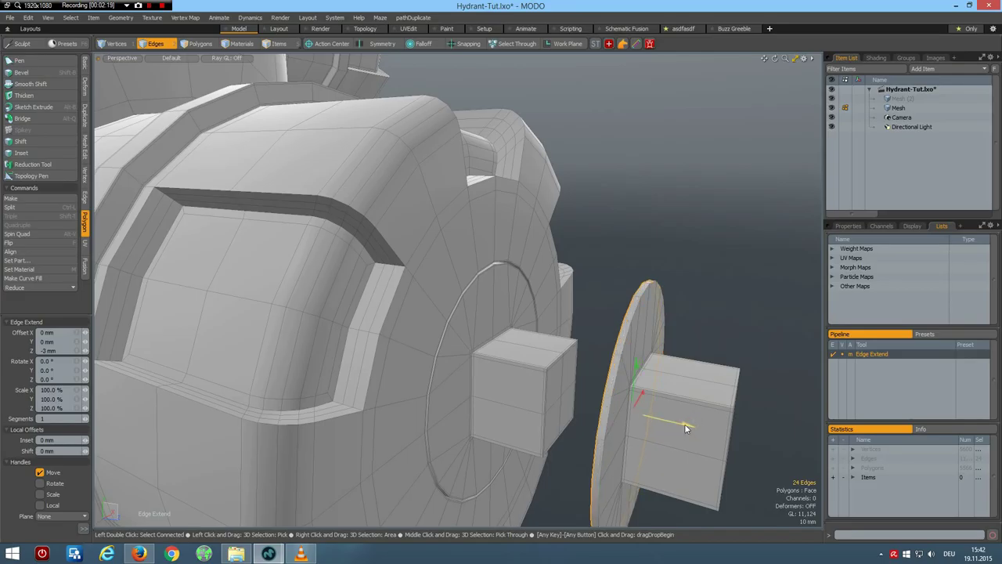
{"action": "left_click", "coordinate": [716, 282], "text": "shift"}
{"action": "mouse_move", "coordinate": [643, 390]}
{"action": "left_mouse_down", "text": "alt"}
{"action": "mouse_move", "coordinate": [689, 397]}
{"action": "mouse_move", "coordinate": [655, 398]}
{"action": "left_mouse_up", "text": "alt"}
Attach the copied square nut and disc by the disc's back polygon to the centre of the neck's top, using the Tack Tool with snapping.
{"action": "key", "text": "3"}
{"action": "left_click", "coordinate": [640, 404]}
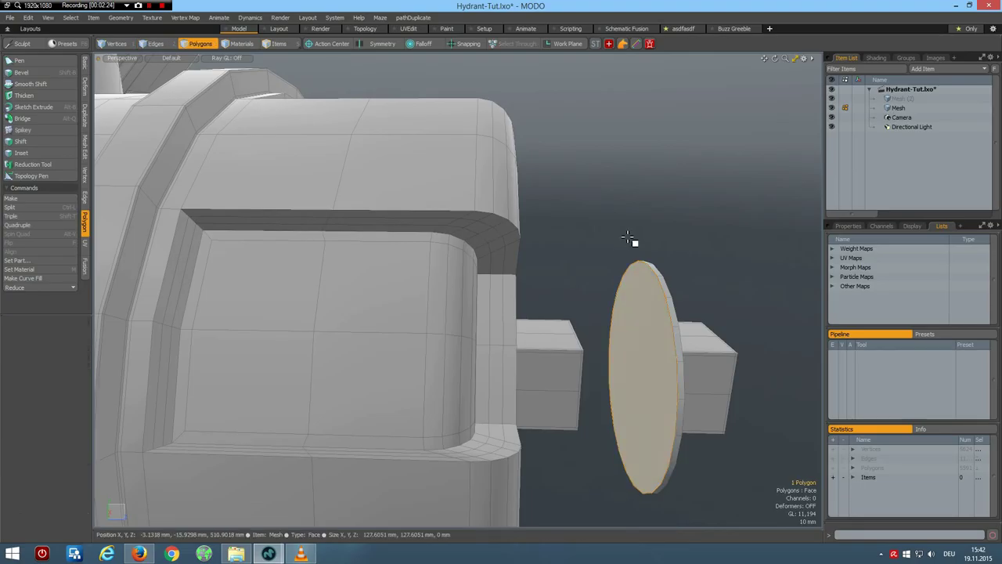
{"action": "left_click_drag", "start_coordinate": [630, 244], "coordinate": [561, 187], "text": "ctrl+alt"}
{"action": "scroll", "coordinate": [555, 159], "scroll_direction": "down", "scroll_amount": 3}
{"action": "left_click_drag", "start_coordinate": [467, 100], "coordinate": [435, 367], "text": "alt+shift"}
{"action": "scroll", "coordinate": [435, 304], "scroll_direction": "up", "scroll_amount": 8}
{"action": "scroll", "coordinate": [446, 337], "scroll_direction": "down", "scroll_amount": 3}
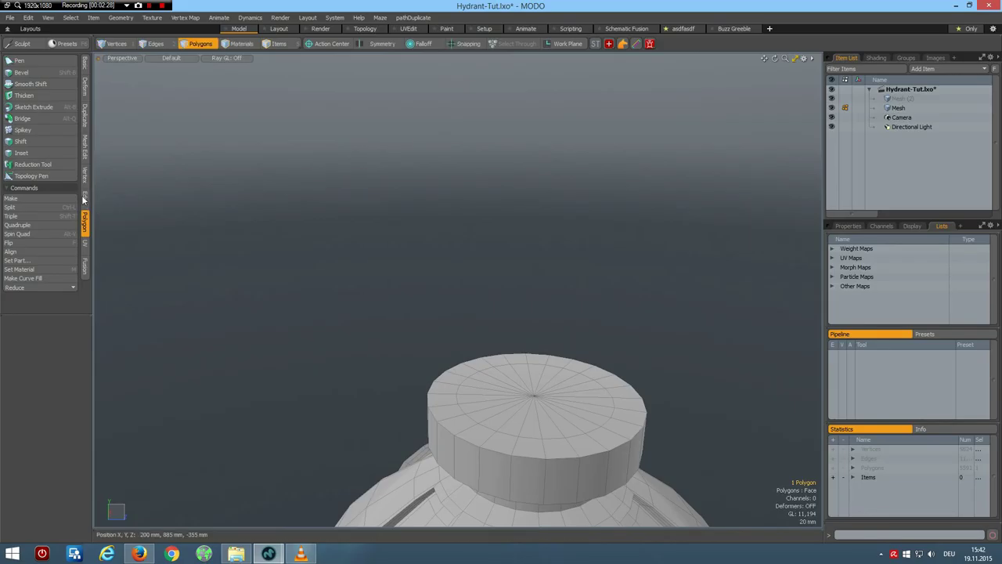
{"action": "left_click", "coordinate": [85, 143]}
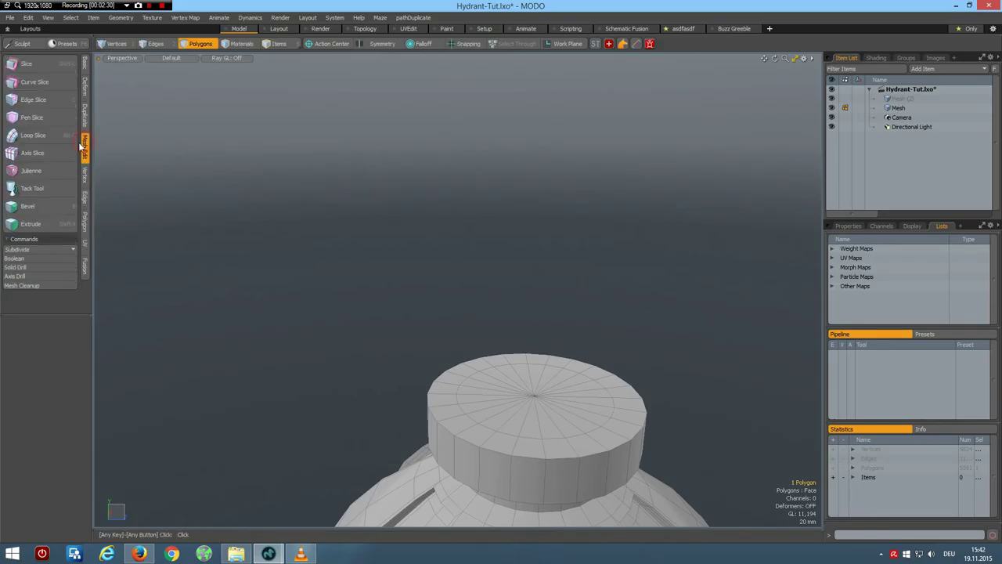
{"action": "left_click", "coordinate": [31, 187]}
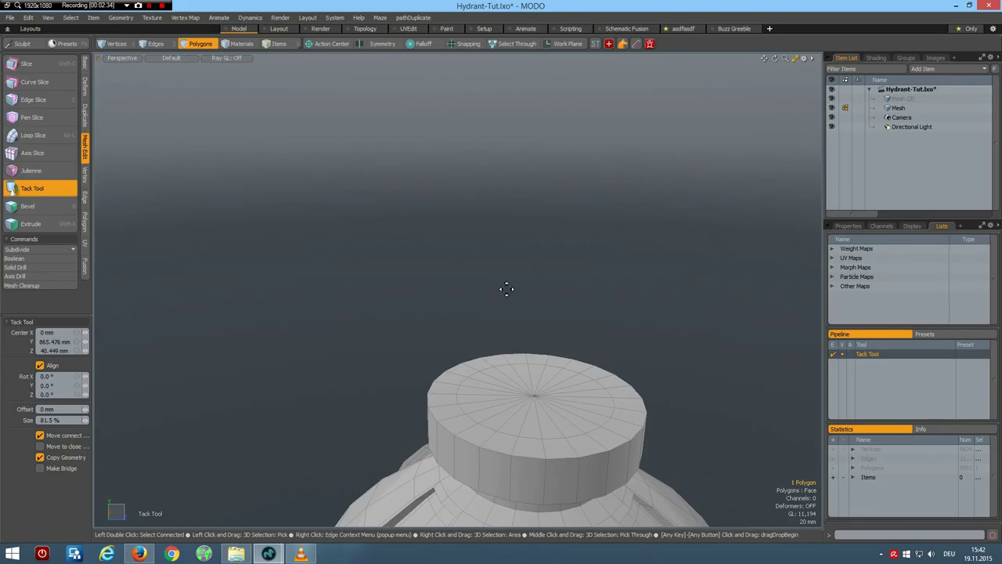
{"action": "key", "text": "x"}
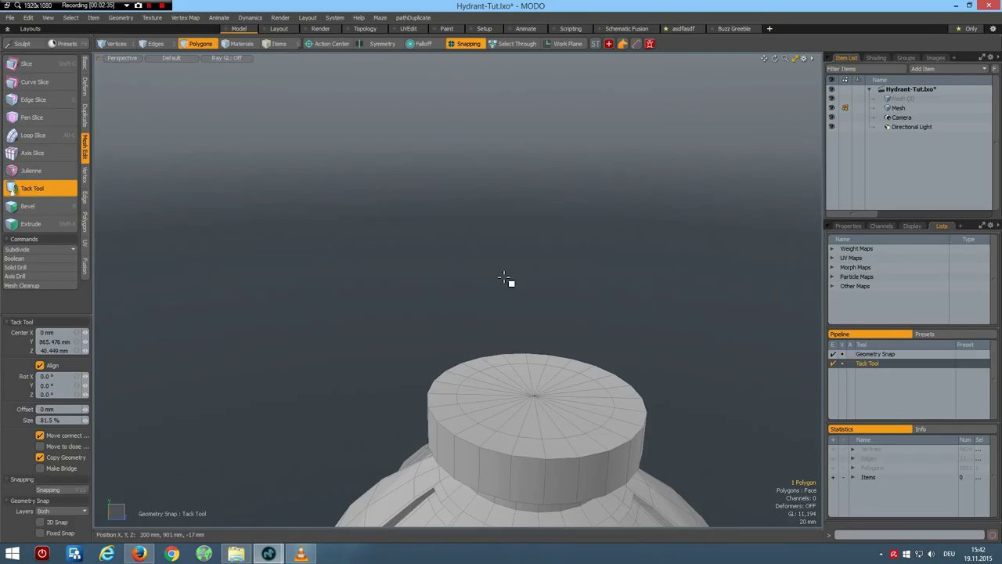
{"action": "left_click", "coordinate": [538, 399]}
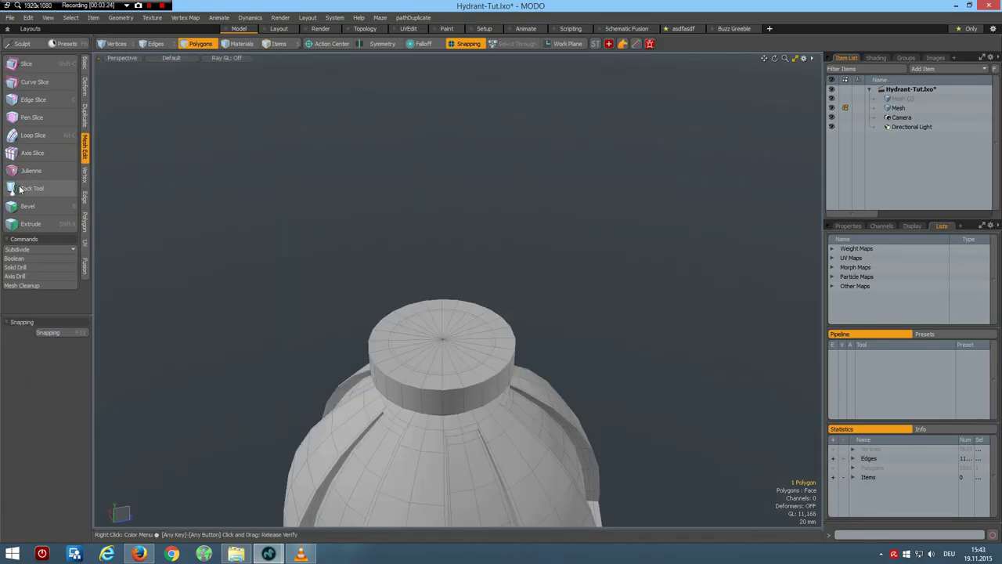
{"action": "left_click", "coordinate": [32, 188]}
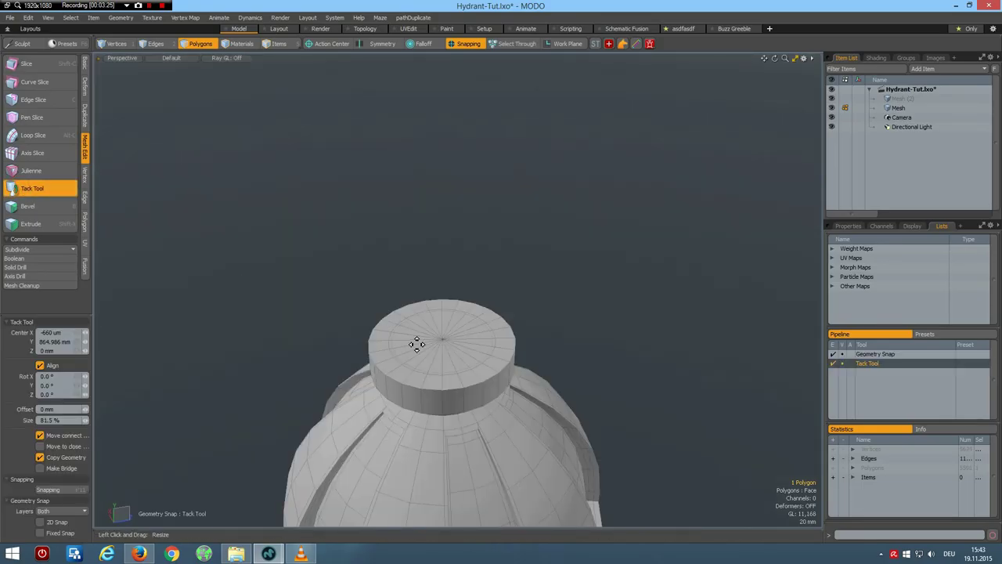
{"action": "left_click", "coordinate": [447, 344]}
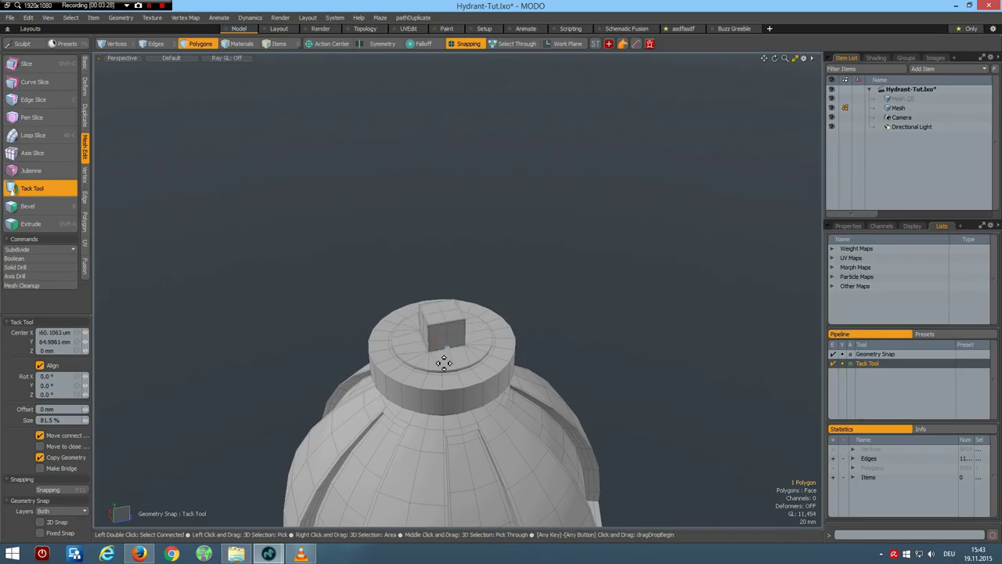
Delete the flat polygons on top of the neck's flange beneath the attached disc, selecting them in the front view.
{"action": "scroll", "coordinate": [448, 361], "scroll_direction": "up", "scroll_amount": 3}
{"action": "left_click_drag", "start_coordinate": [463, 424], "coordinate": [471, 385], "text": "alt"}
{"action": "key", "text": "KP_1"}
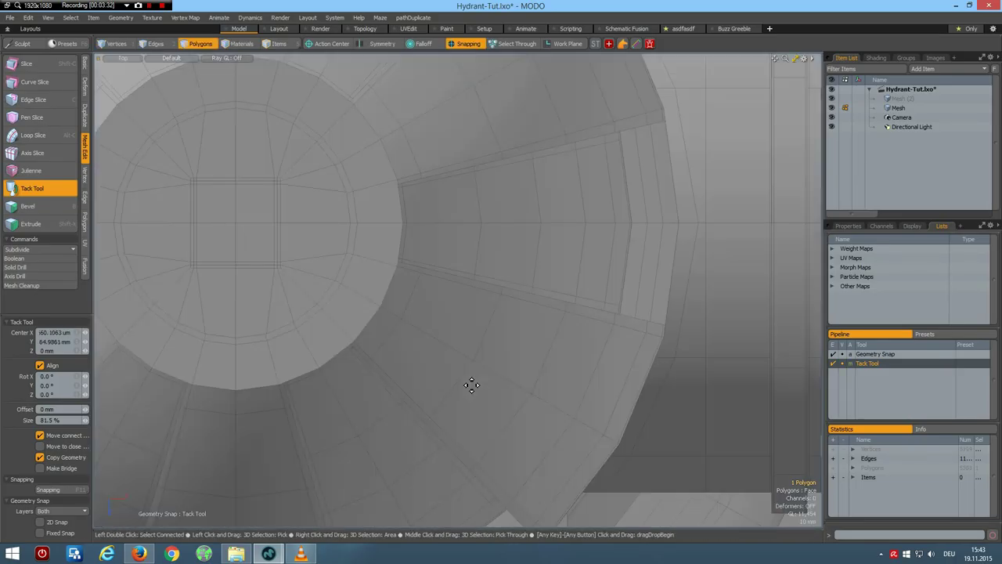
{"action": "key", "text": "KP_2"}
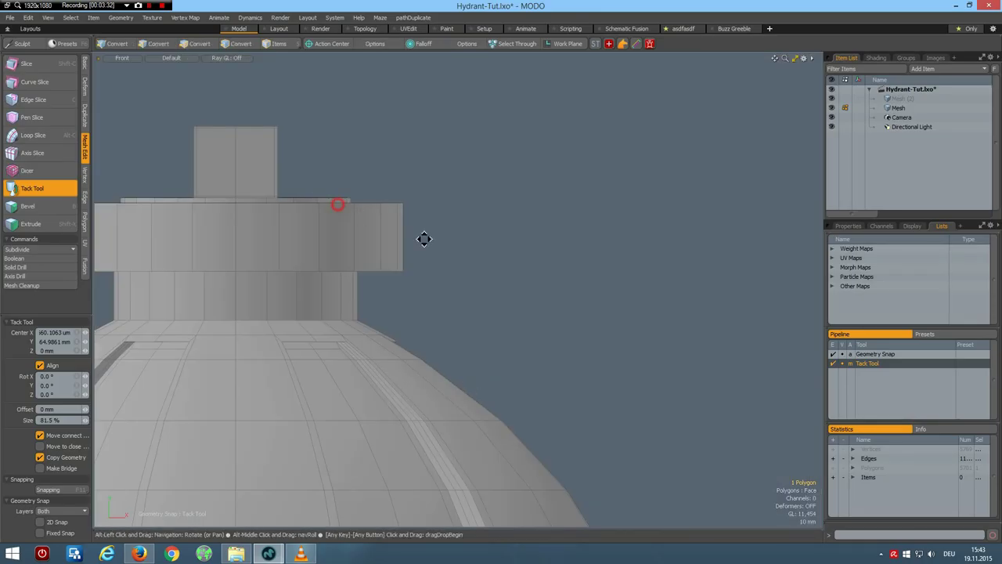
{"action": "left_click_drag", "start_coordinate": [425, 237], "coordinate": [241, 303], "text": "alt"}
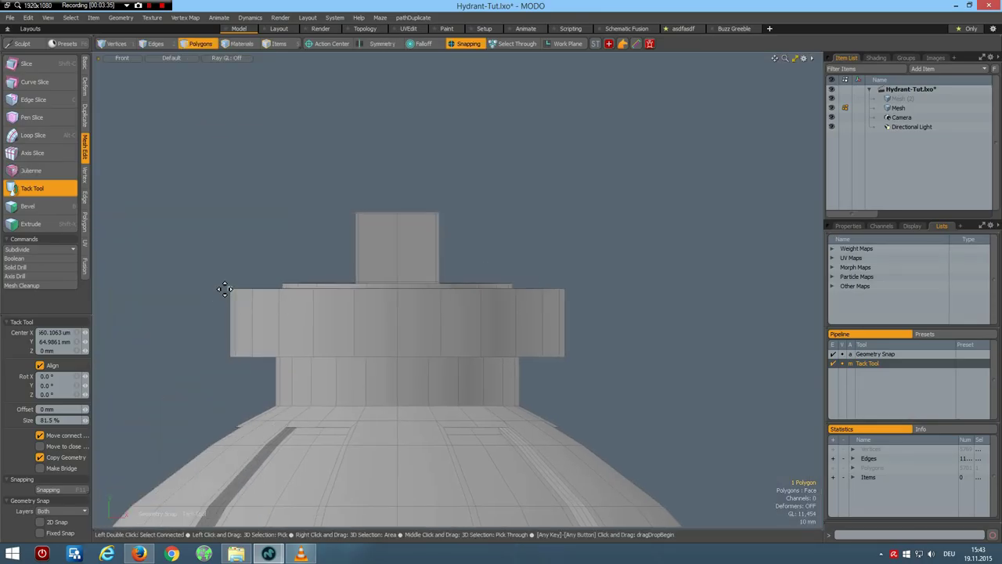
{"action": "key", "text": "space"}
{"action": "right_click_drag", "start_coordinate": [225, 288], "coordinate": [726, 342]}
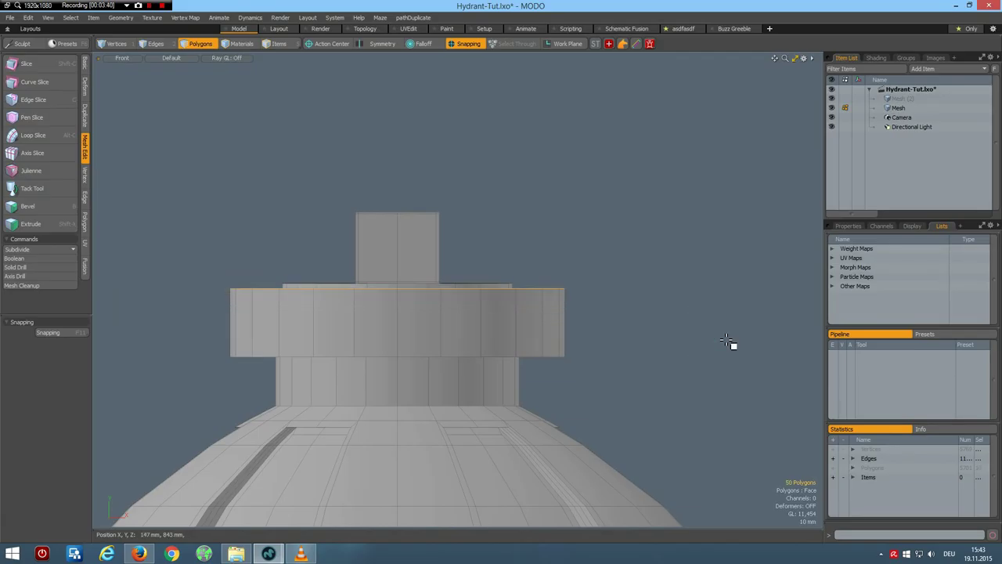
{"action": "left_click", "coordinate": [726, 342]}
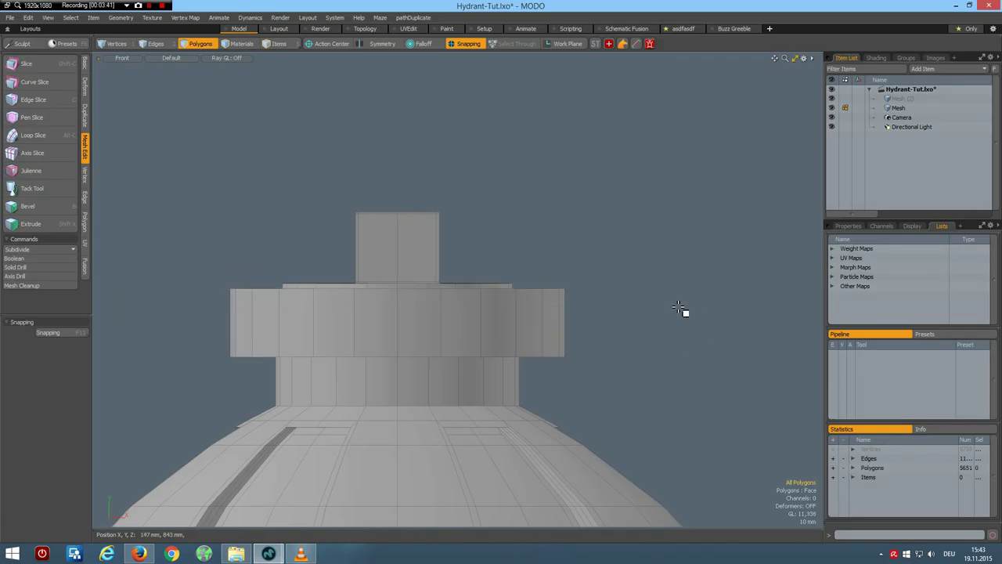
Select the thin loop of side polygons around the attached disc's rim and delete it.
{"action": "key", "text": "ctrl+space"}
{"action": "left_click", "coordinate": [694, 272]}
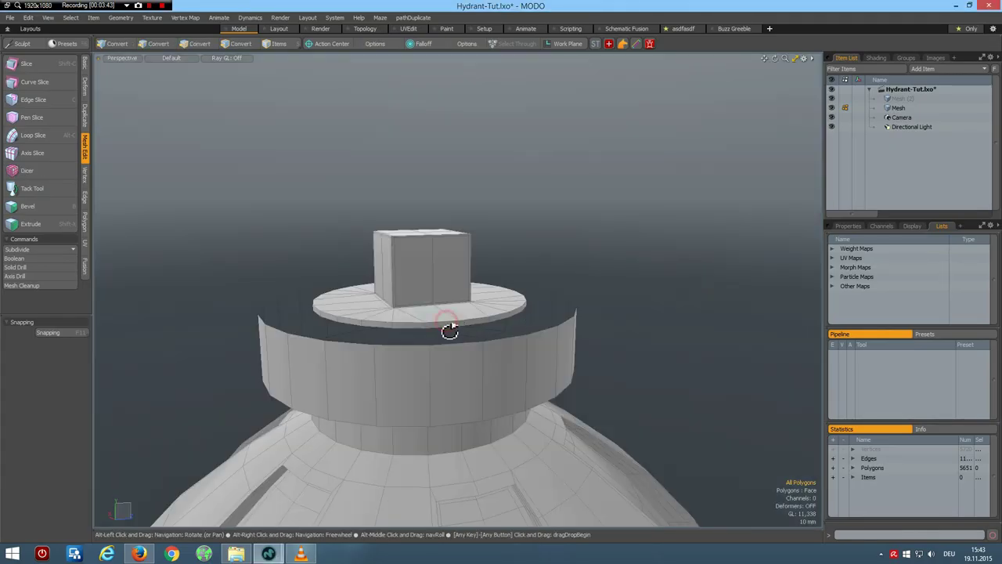
{"action": "scroll", "coordinate": [431, 344], "scroll_direction": "up", "scroll_amount": 3}
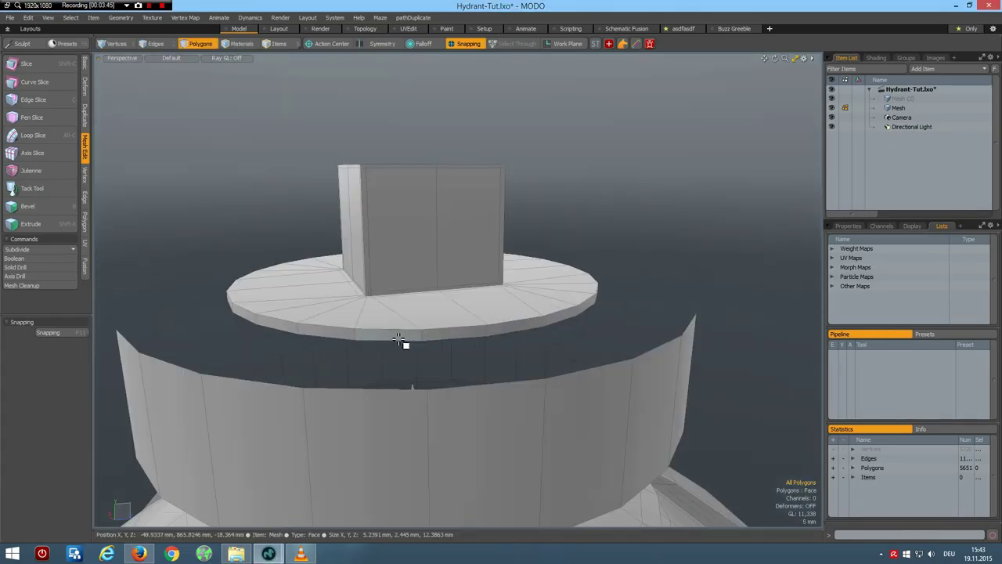
{"action": "left_click_drag", "start_coordinate": [399, 339], "coordinate": [438, 338]}
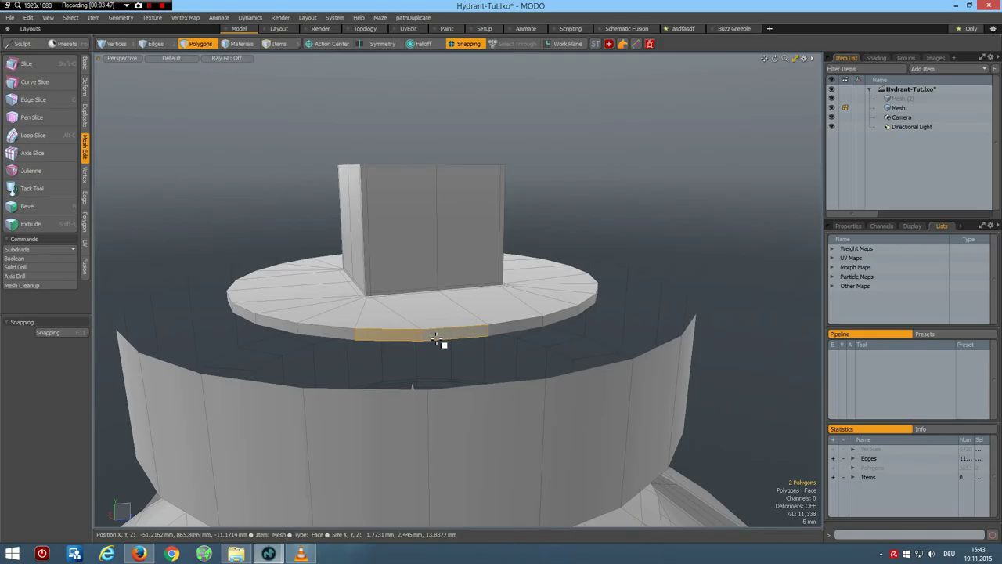
{"action": "key", "text": "l"}
{"action": "key", "text": "Delete"}
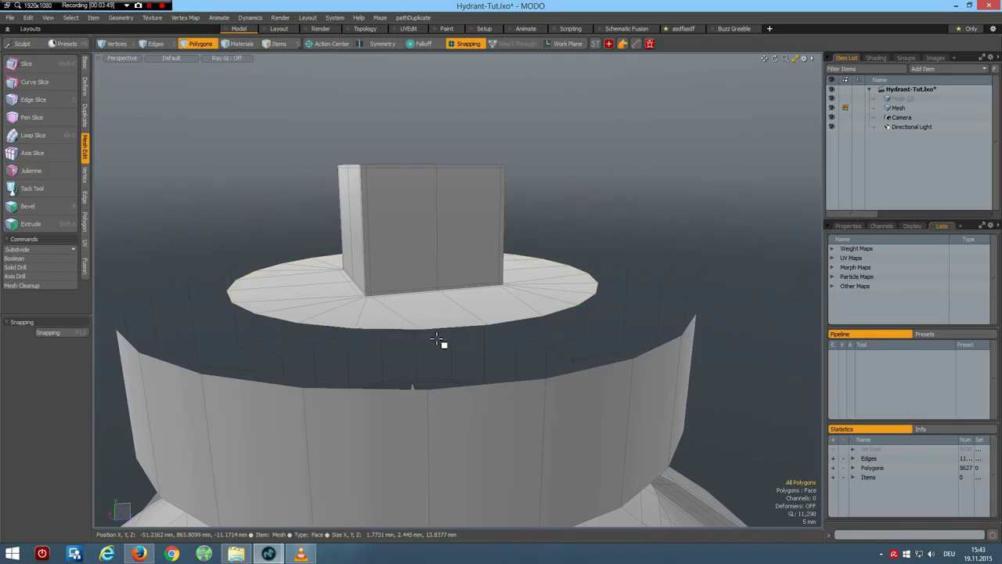
Fill the gap between the disc's outer edge loop and the flange's upper edge loop with a ring of polygons.
{"action": "key", "text": "2"}
{"action": "double_click", "coordinate": [447, 329]}
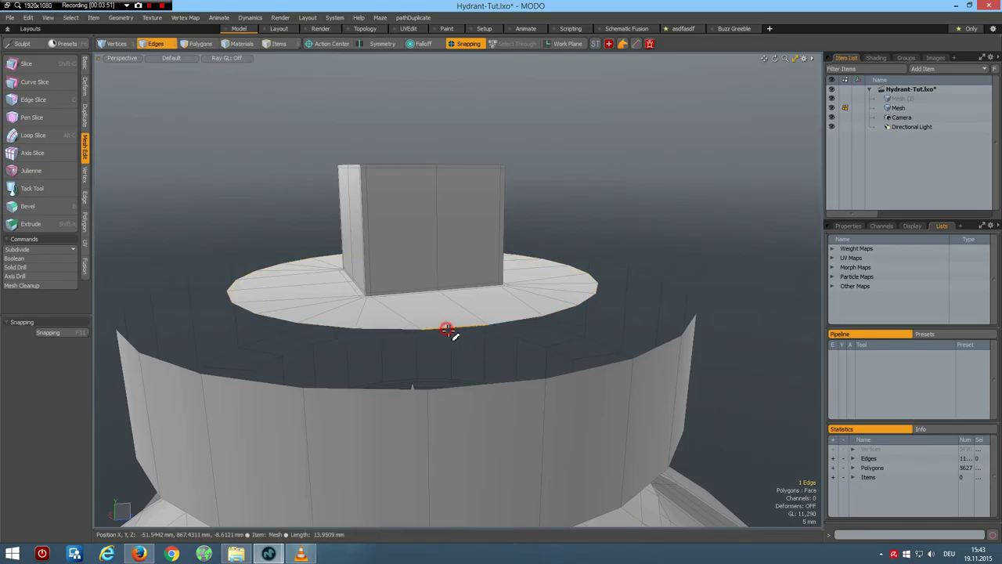
{"action": "double_click", "coordinate": [468, 386], "text": "shift"}
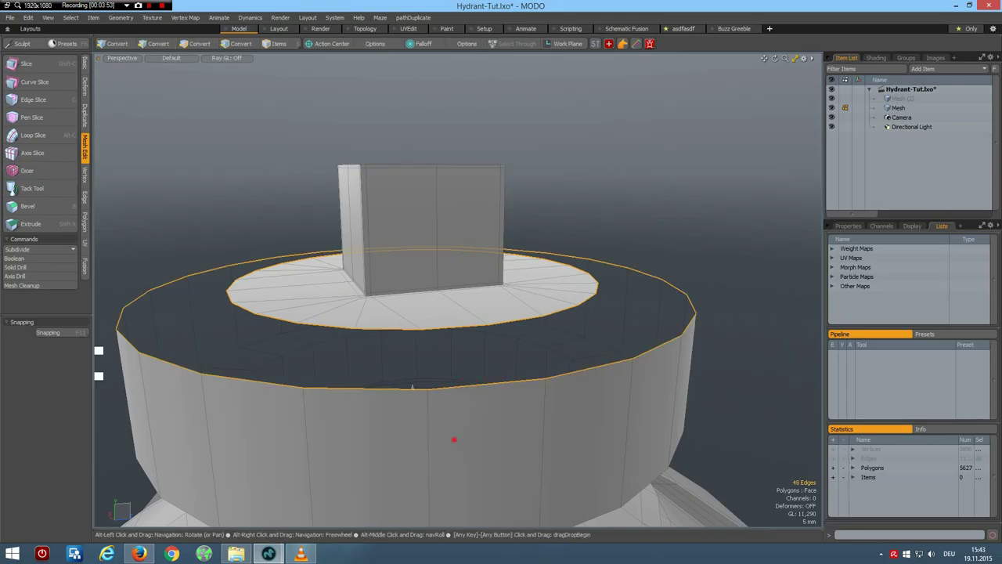
{"action": "key", "text": "p"}
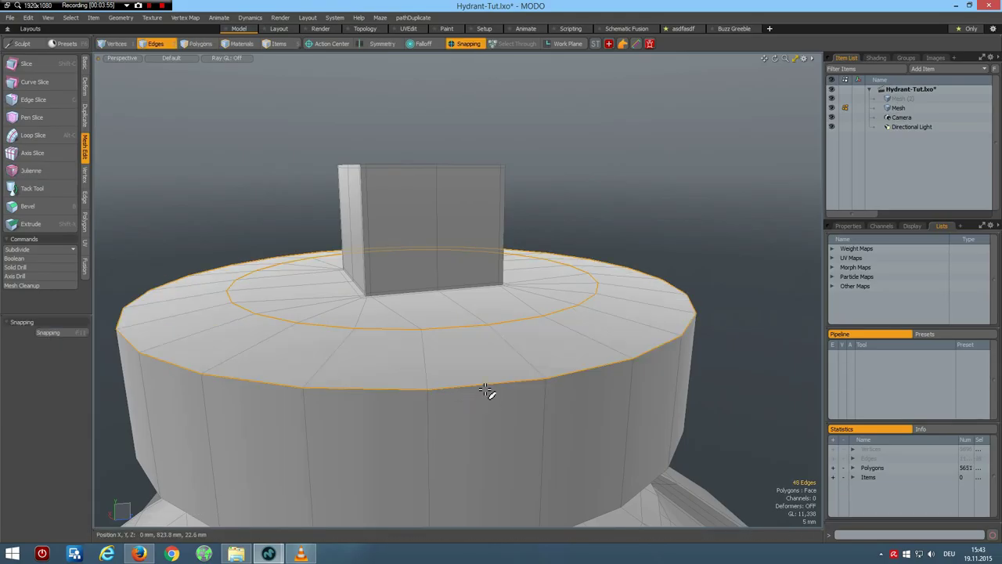
Move the flange's outer upper edge loop -4.555 mm in Y to slope the top, and turn snapping off.
{"action": "double_click", "coordinate": [485, 389]}
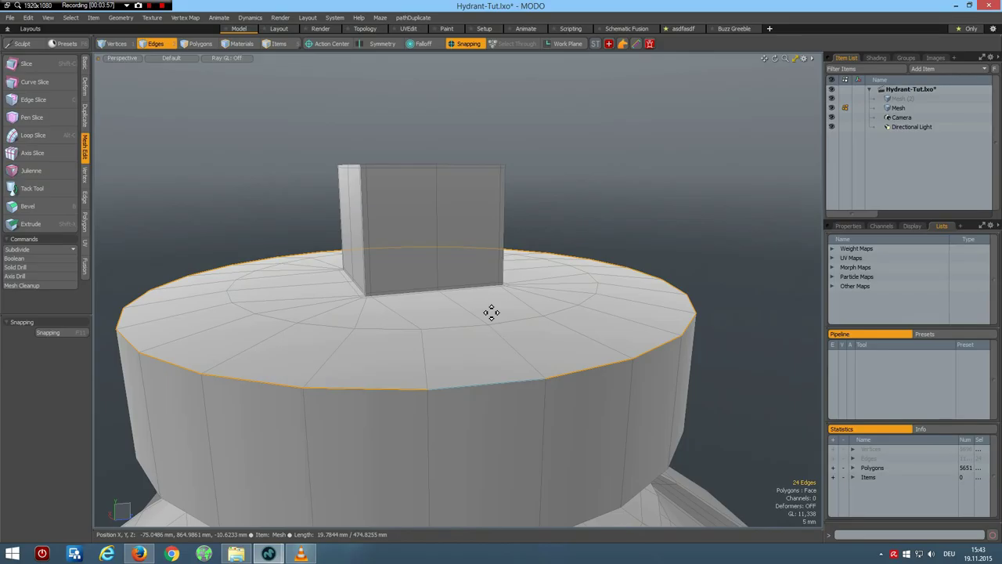
{"action": "key", "text": "w"}
{"action": "left_click_drag", "start_coordinate": [415, 247], "coordinate": [415, 307]}
{"action": "key", "text": "F11"}
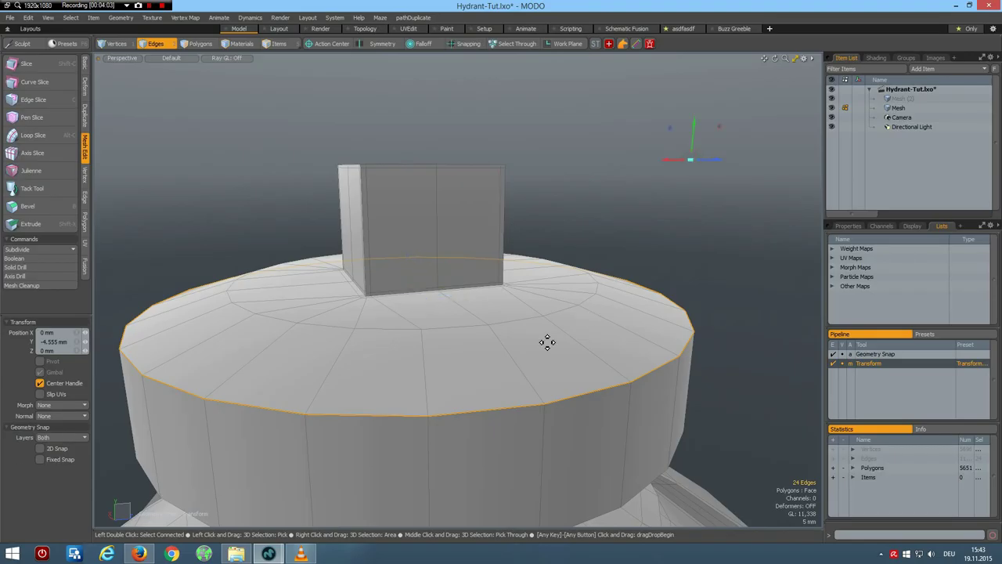
{"action": "key", "text": "q"}
Select the whole flange with its nut in the front view and move it -11 mm in Y to shorten the neck.
{"action": "left_click_drag", "start_coordinate": [447, 429], "coordinate": [438, 336], "text": "alt"}
{"action": "key", "text": "KP_2"}
{"action": "scroll", "coordinate": [440, 342], "scroll_direction": "down", "scroll_amount": 6}
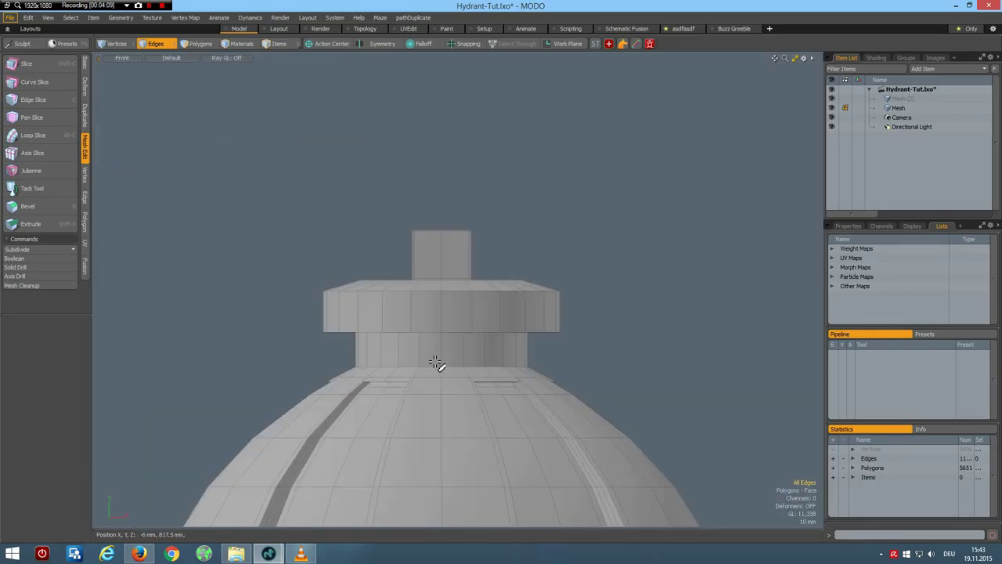
{"action": "scroll", "coordinate": [438, 360], "scroll_direction": "up", "scroll_amount": 2}
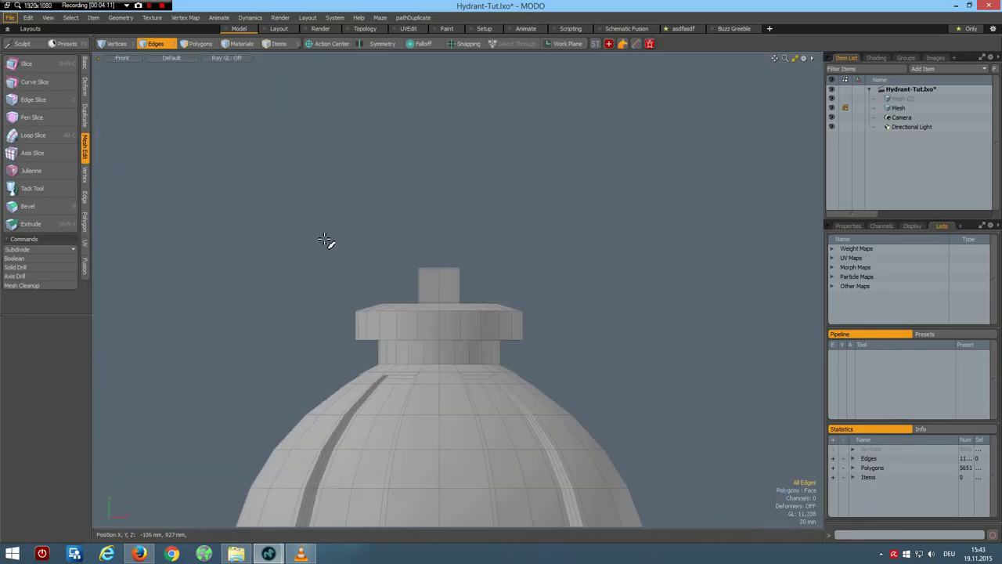
{"action": "left_click_drag", "start_coordinate": [321, 236], "coordinate": [590, 353]}
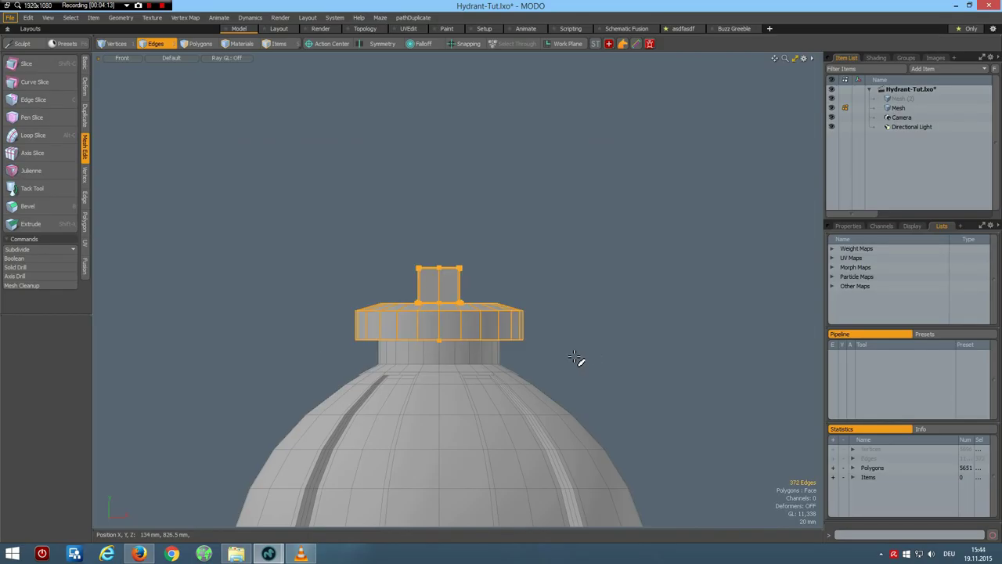
{"action": "key", "text": "w"}
{"action": "left_click_drag", "start_coordinate": [441, 252], "coordinate": [440, 262]}
{"action": "scroll", "coordinate": [451, 362], "scroll_direction": "up", "scroll_amount": 5}
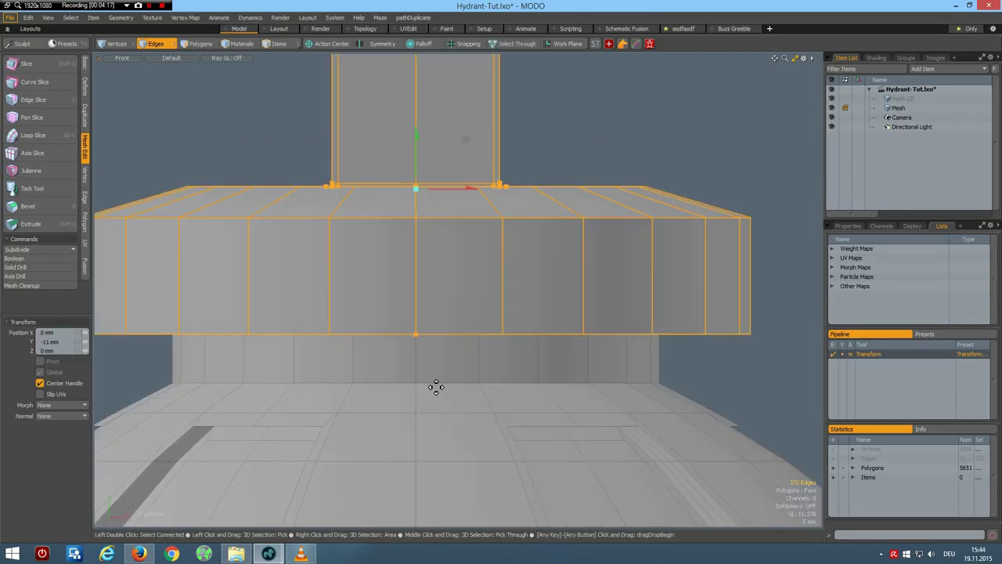
{"action": "key", "text": "q"}
Select the edge loops at the neck's base, the neck's top and both outer flange rims, and bevel them with a 950 um inset.
{"action": "left_click", "coordinate": [439, 382]}
{"action": "left_click_drag", "start_coordinate": [463, 354], "coordinate": [464, 348], "text": "alt"}
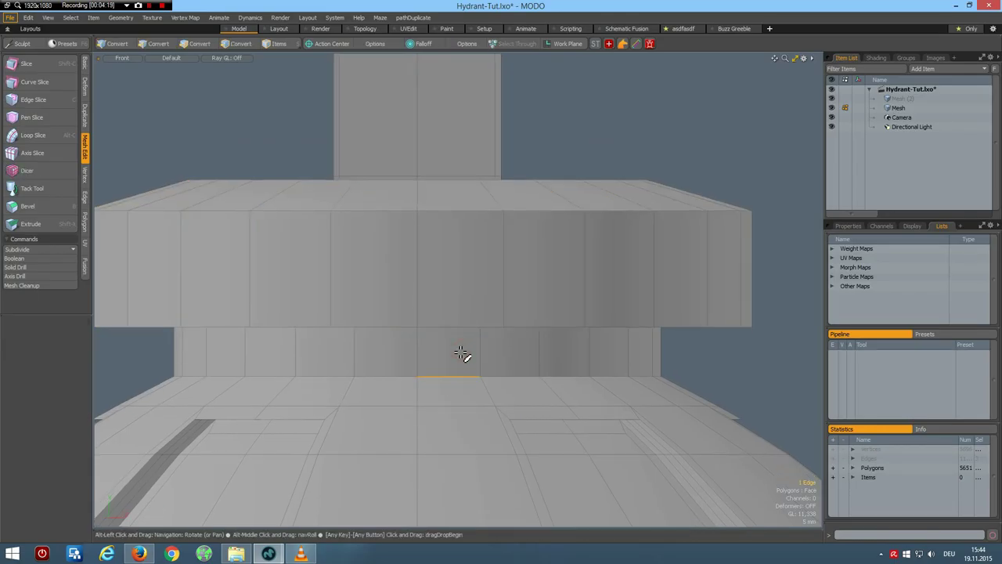
{"action": "key", "text": "ctrl+space"}
{"action": "left_click", "coordinate": [481, 329]}
{"action": "left_click_drag", "start_coordinate": [378, 284], "coordinate": [418, 308], "text": "alt"}
{"action": "left_click", "coordinate": [449, 314], "text": "shift"}
{"action": "key", "text": "Up"}
{"action": "key", "text": "l"}
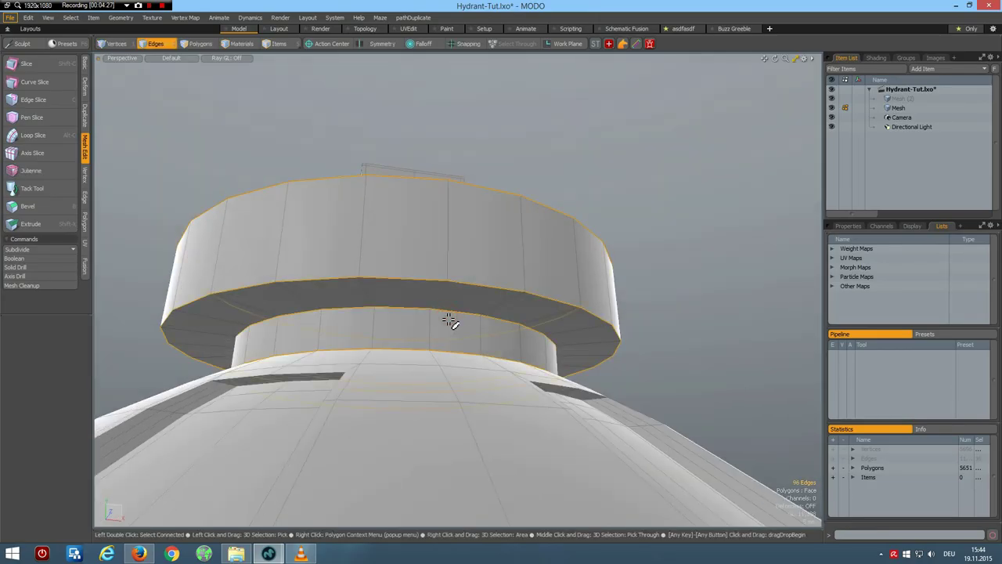
{"action": "key", "text": "b"}
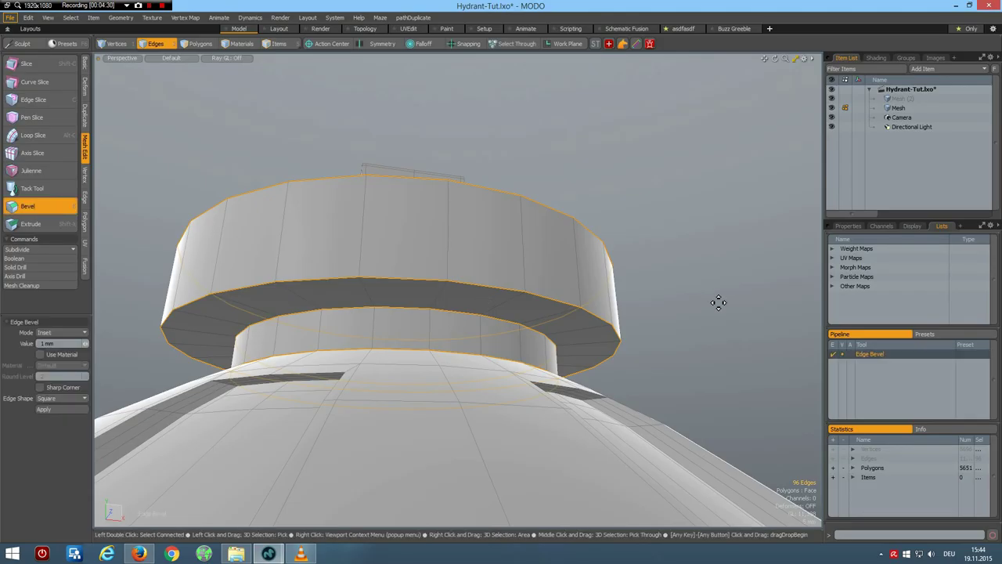
{"action": "mouse_move", "coordinate": [699, 308]}
{"action": "left_mouse_down"}
{"action": "mouse_move", "coordinate": [681, 303]}
{"action": "mouse_move", "coordinate": [698, 304]}
{"action": "left_mouse_up"}
{"action": "left_click_drag", "start_coordinate": [645, 245], "coordinate": [631, 322], "text": "alt"}
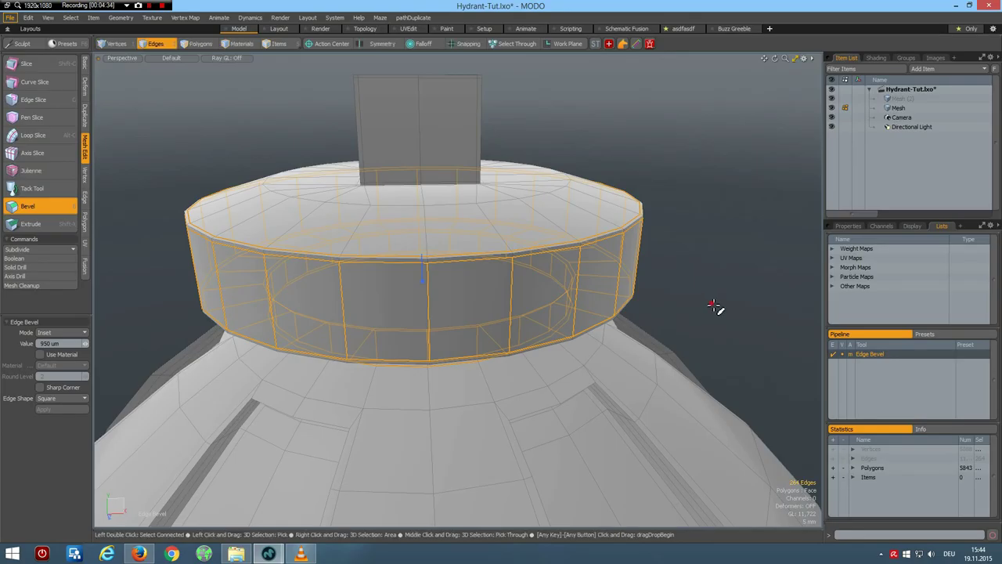
{"action": "key", "text": "space"}
Check the subdivided flange, remove the two bevel edge loops along its upper outer rim, and turn subdivision back on.
{"action": "key", "text": "Tab"}
{"action": "scroll", "coordinate": [534, 293], "scroll_direction": "down", "scroll_amount": 5}
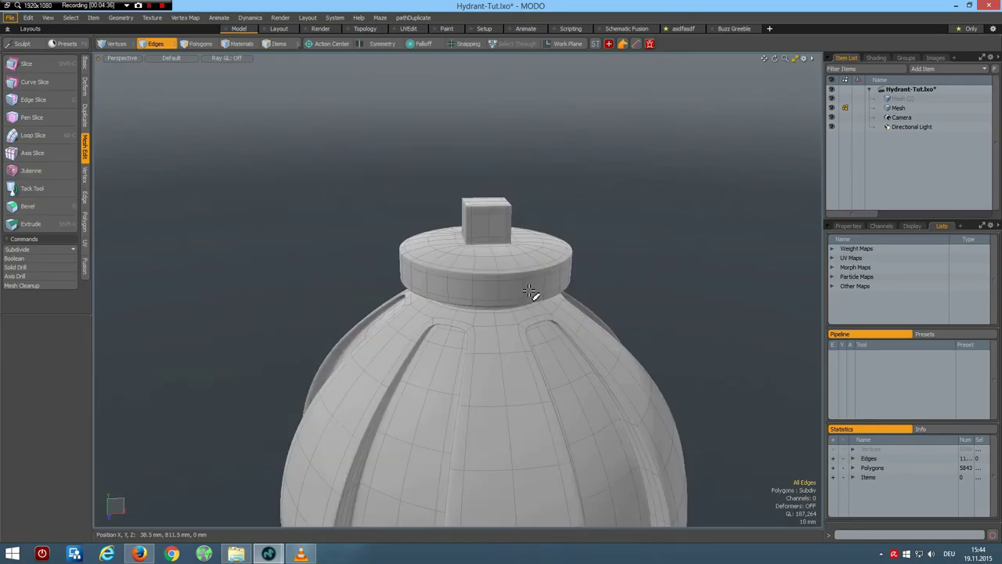
{"action": "scroll", "coordinate": [535, 293], "scroll_direction": "up", "scroll_amount": 5}
{"action": "key", "text": "Tab"}
{"action": "scroll", "coordinate": [469, 243], "scroll_direction": "up", "scroll_amount": 8}
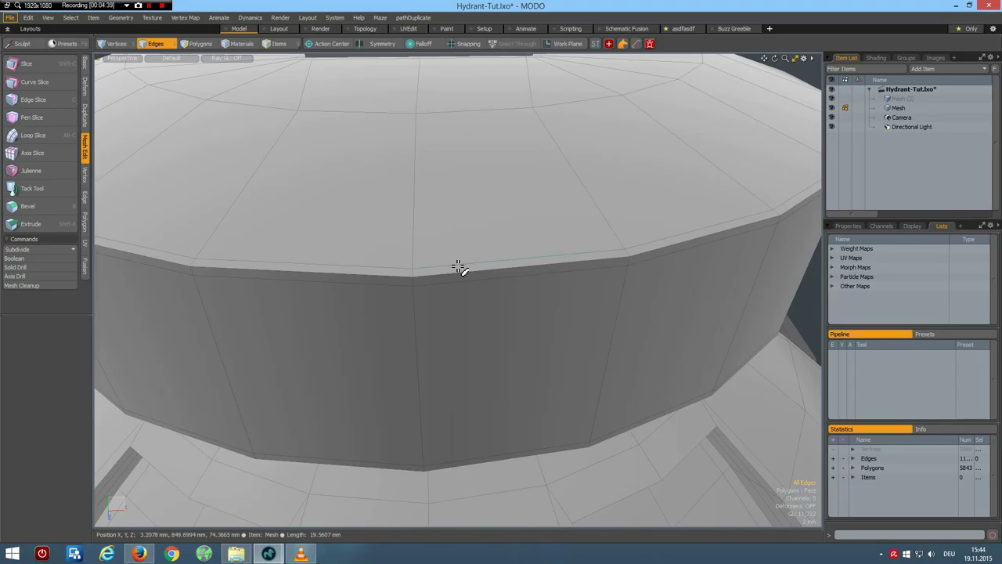
{"action": "double_click", "coordinate": [456, 266]}
{"action": "double_click", "coordinate": [465, 281], "text": "shift"}
{"action": "key", "text": "Delete"}
{"action": "key", "text": "Tab"}
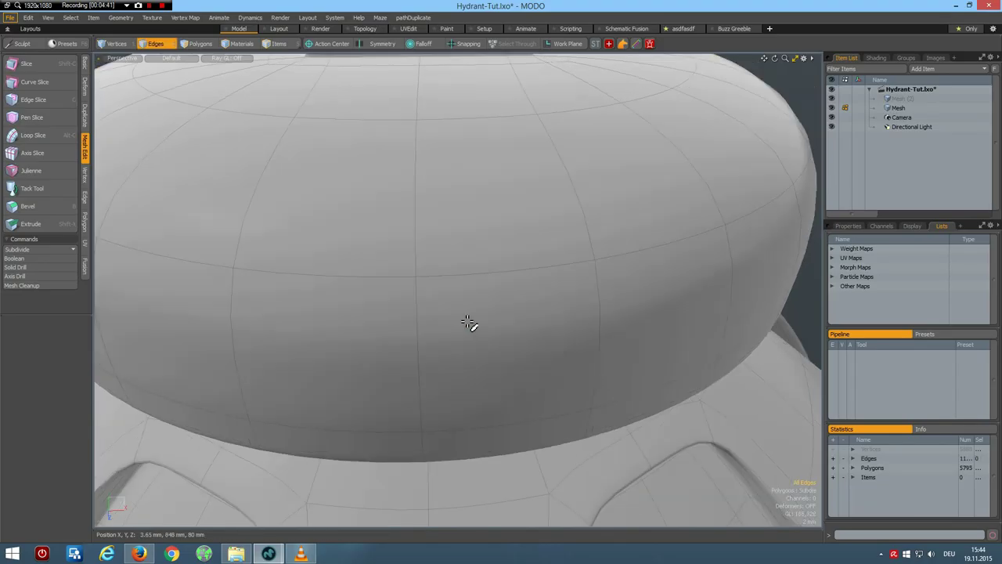
Select the stray square block lying in front of the front outlet in the top view and delete it.
{"action": "scroll", "coordinate": [472, 333], "scroll_direction": "down", "scroll_amount": 5}
{"action": "left_click_drag", "start_coordinate": [459, 366], "coordinate": [451, 286], "text": "alt"}
{"action": "scroll", "coordinate": [475, 339], "scroll_direction": "down", "scroll_amount": 8}
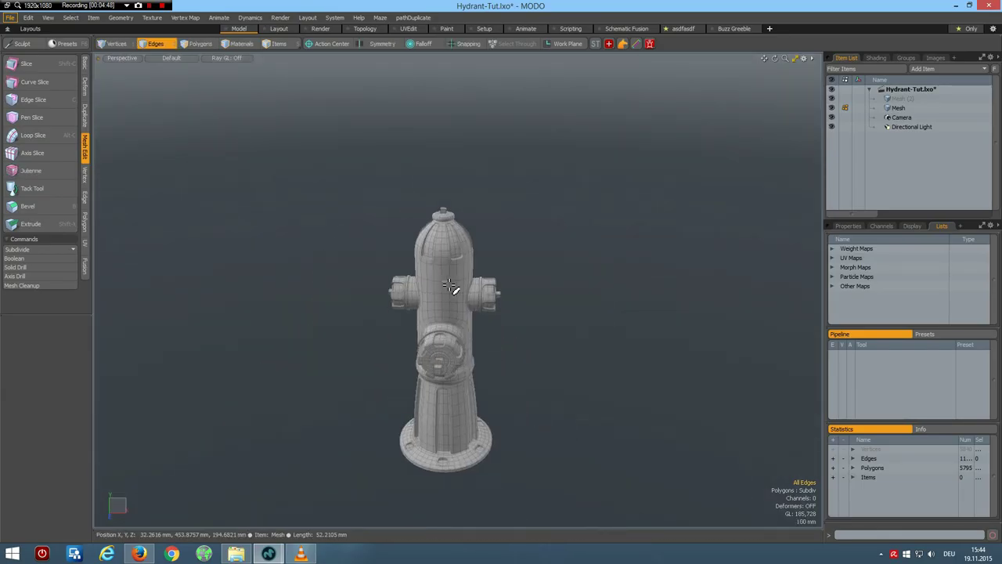
{"action": "key", "text": "KP_1"}
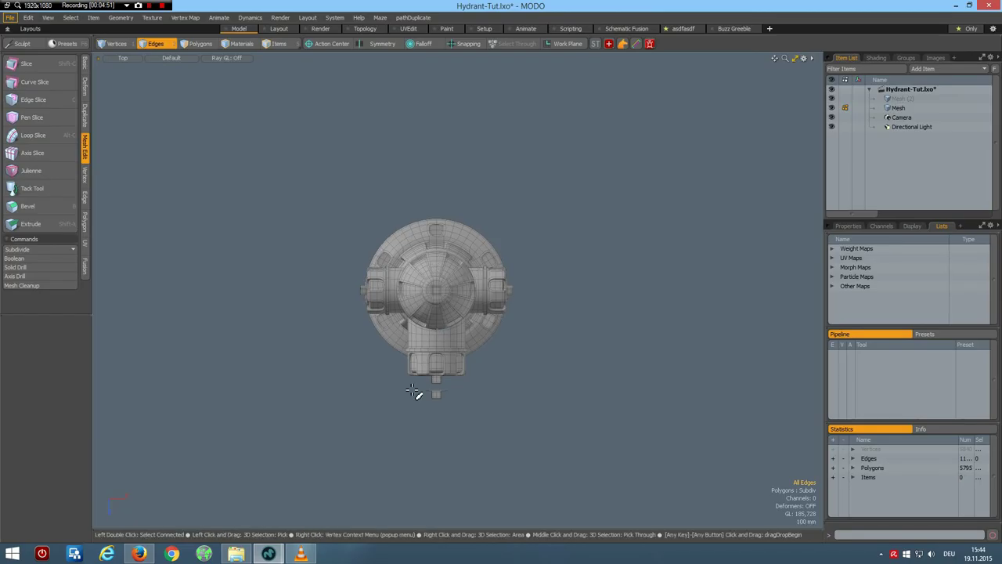
{"action": "key", "text": "3"}
{"action": "right_click_drag", "start_coordinate": [480, 426], "coordinate": [509, 440]}
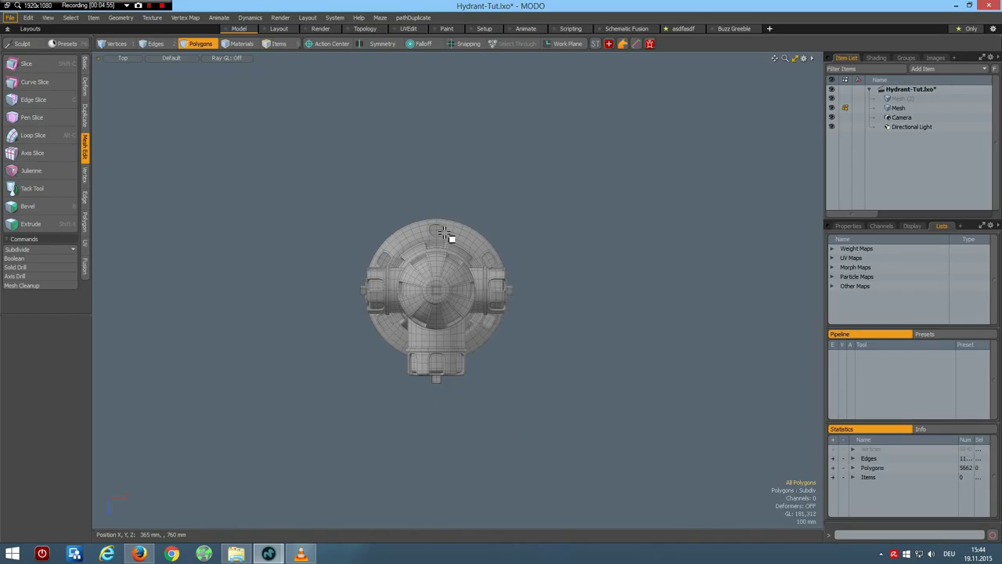
Turn subdivision off and add two edge loops around the upper body below the dome, at about 88.46% and 66.67%.
{"action": "scroll", "coordinate": [446, 239], "scroll_direction": "up", "scroll_amount": 3}
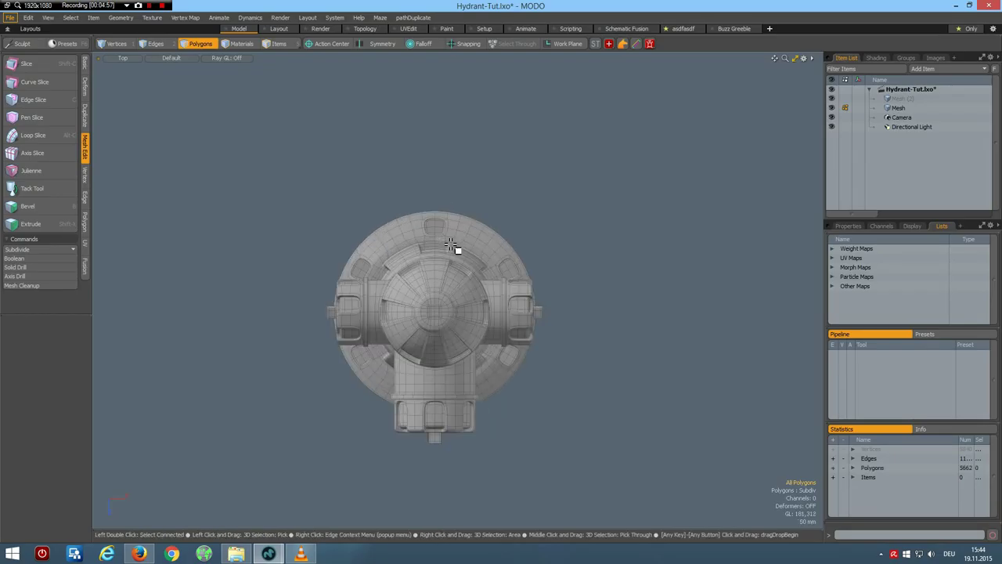
{"action": "key", "text": "ctrl+space"}
{"action": "left_click", "coordinate": [677, 251]}
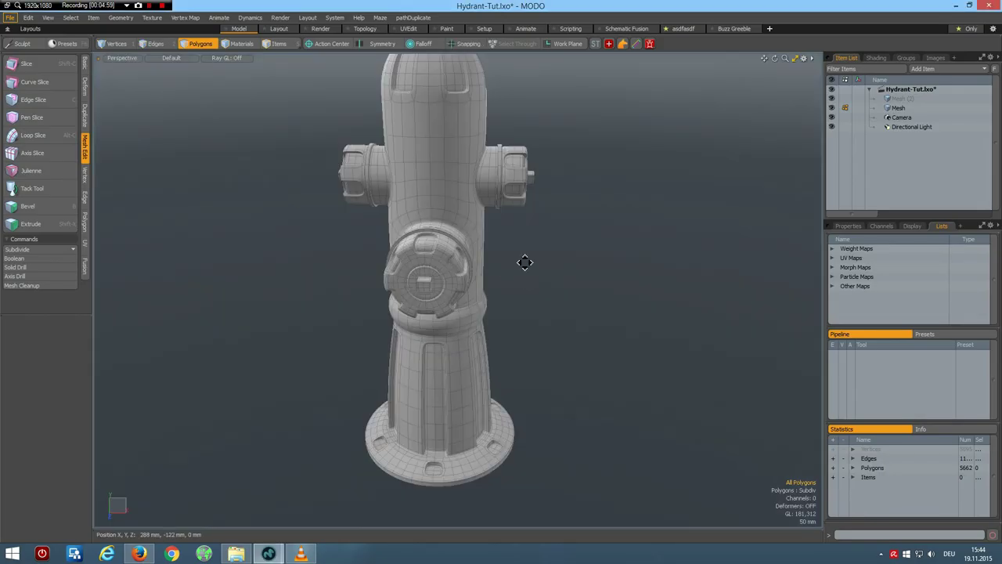
{"action": "left_click_drag", "start_coordinate": [454, 186], "coordinate": [496, 320], "text": "alt+shift"}
{"action": "scroll", "coordinate": [497, 320], "scroll_direction": "up", "scroll_amount": 2}
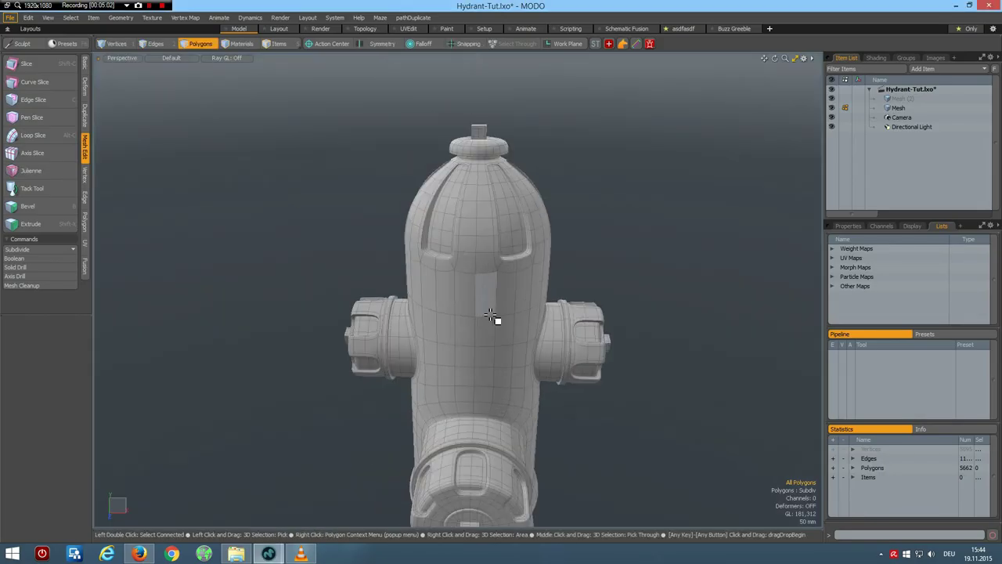
{"action": "scroll", "coordinate": [491, 316], "scroll_direction": "up", "scroll_amount": 1}
{"action": "key", "text": "KP_2"}
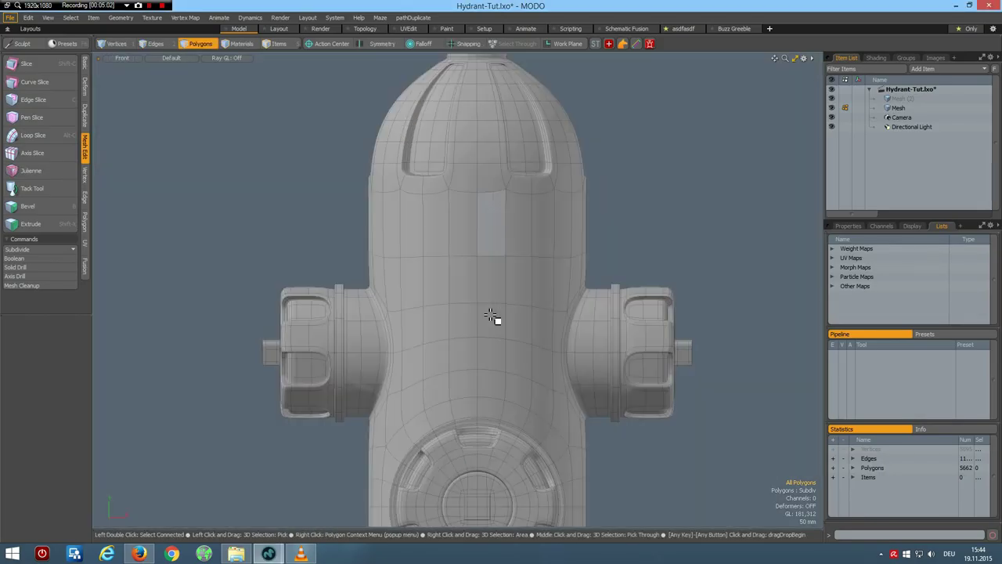
{"action": "key", "text": "Tab"}
{"action": "left_click_drag", "start_coordinate": [470, 214], "coordinate": [427, 315], "text": "alt+shift"}
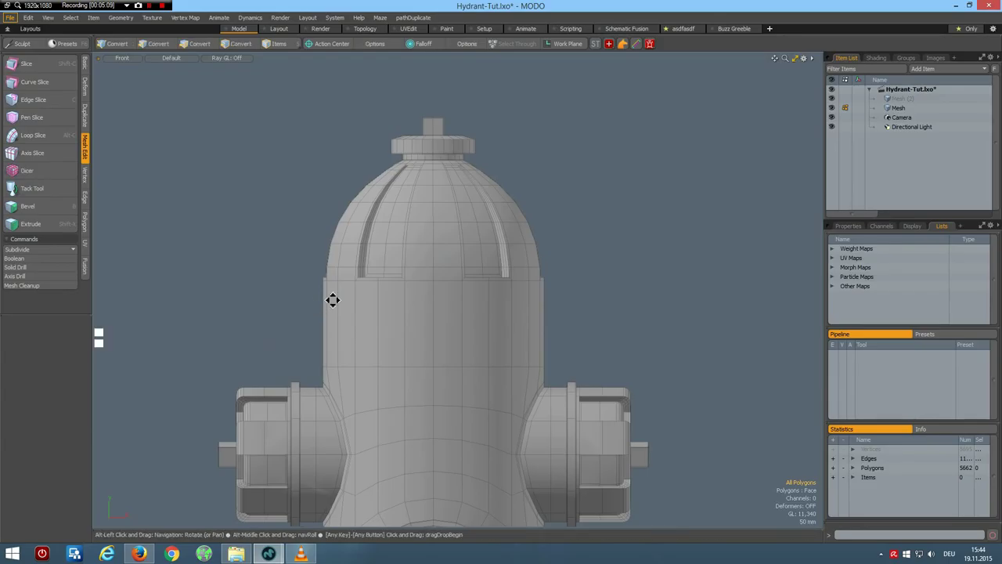
{"action": "key", "text": "alt+l"}
{"action": "left_click", "coordinate": [377, 290]}
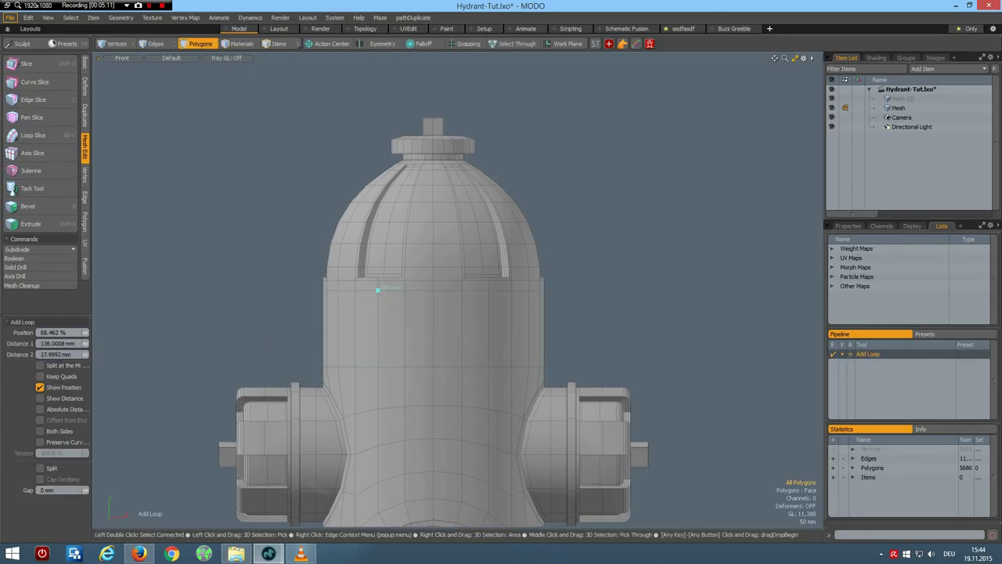
{"action": "left_click", "coordinate": [376, 317]}
{"action": "left_click_drag", "start_coordinate": [378, 318], "coordinate": [378, 316]}
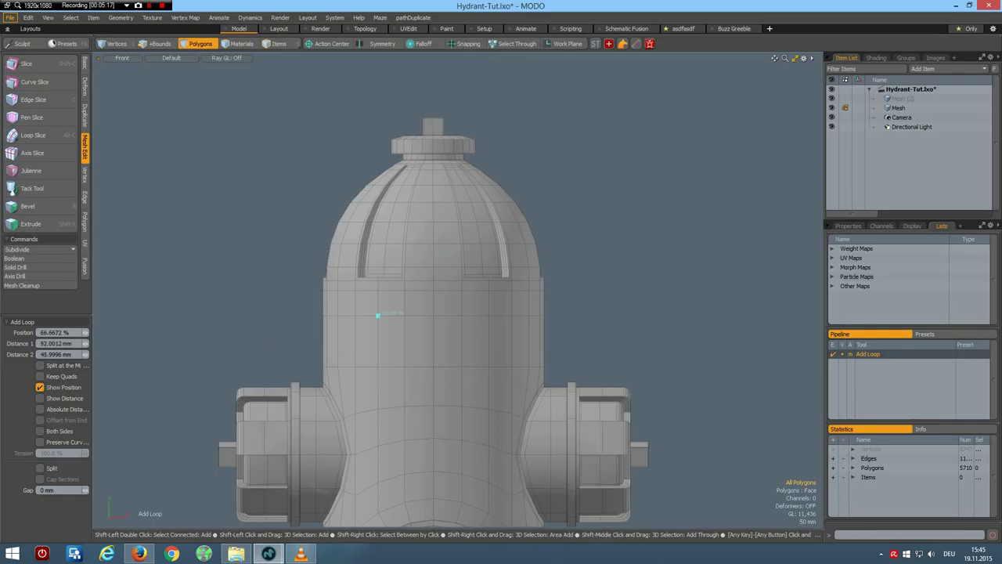
Select the polygon band between the two new loops and bevel it outward into a collar around the body.
{"action": "key", "text": "space"}
{"action": "left_click_drag", "start_coordinate": [371, 306], "coordinate": [398, 311]}
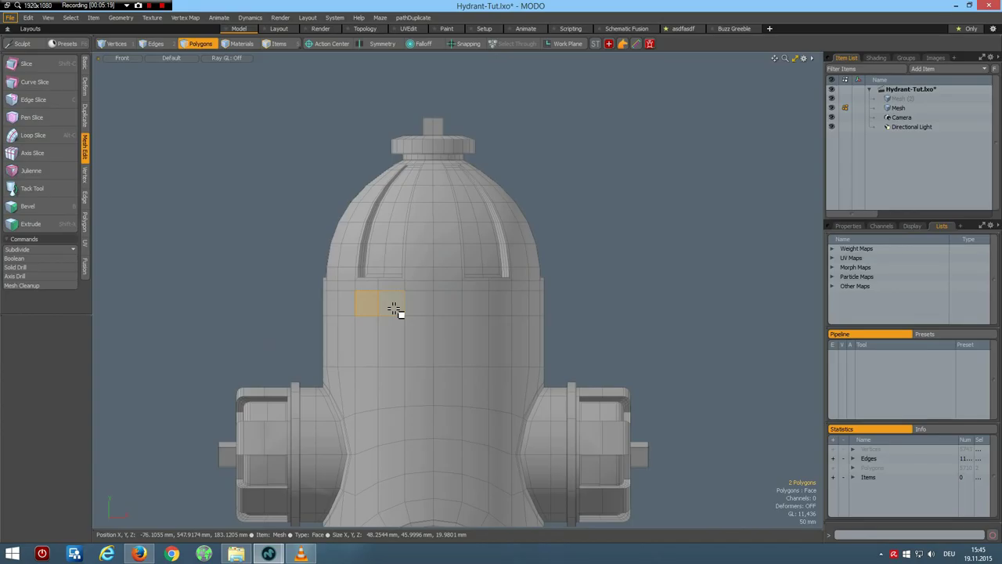
{"action": "key", "text": "l"}
{"action": "key", "text": "b"}
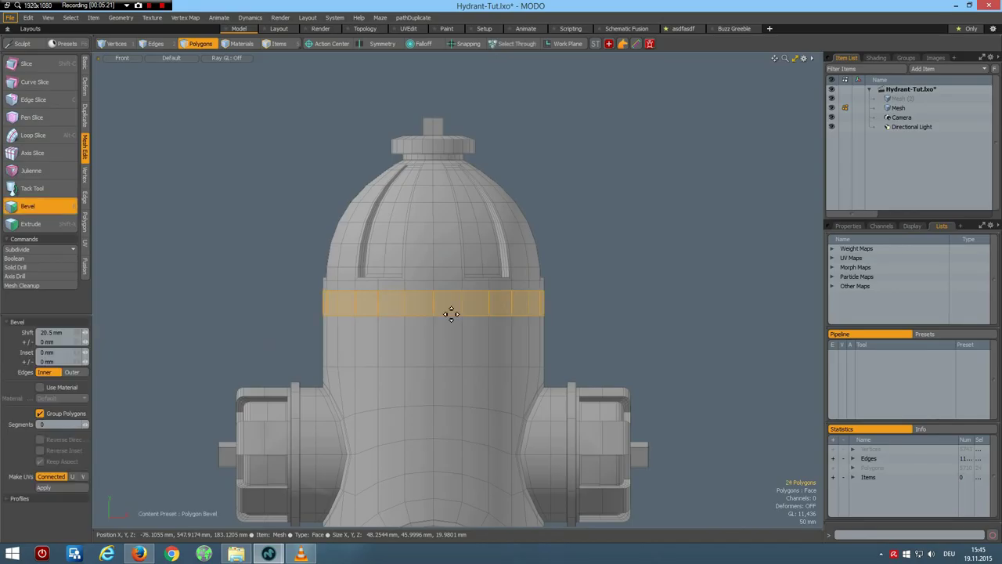
{"action": "key", "text": "ctrl+space"}
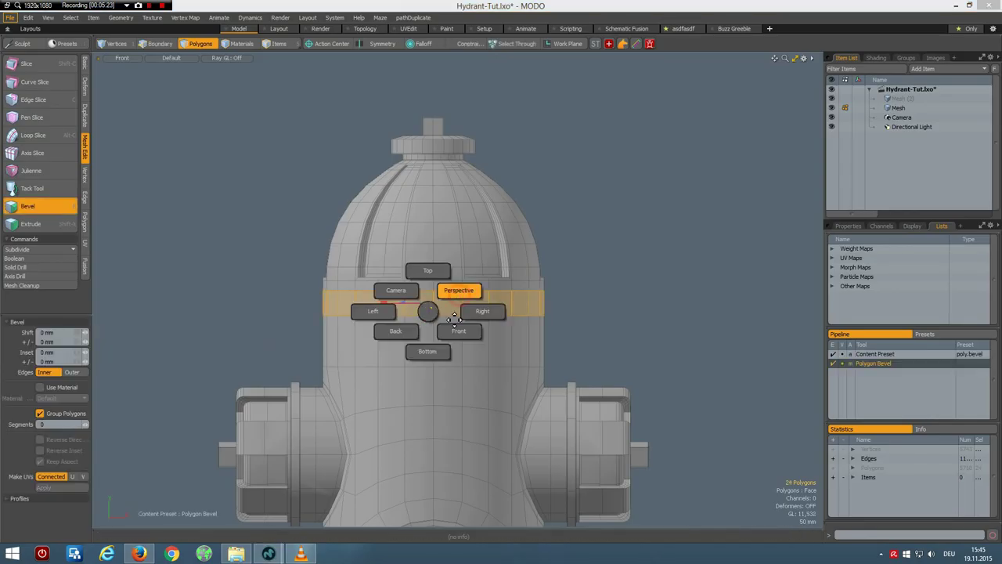
{"action": "left_click", "coordinate": [457, 292]}
{"action": "left_click_drag", "start_coordinate": [421, 281], "coordinate": [410, 270]}
{"action": "key", "text": "space"}
{"action": "left_click", "coordinate": [678, 324]}
{"action": "left_click_drag", "start_coordinate": [555, 349], "coordinate": [511, 336], "text": "alt"}
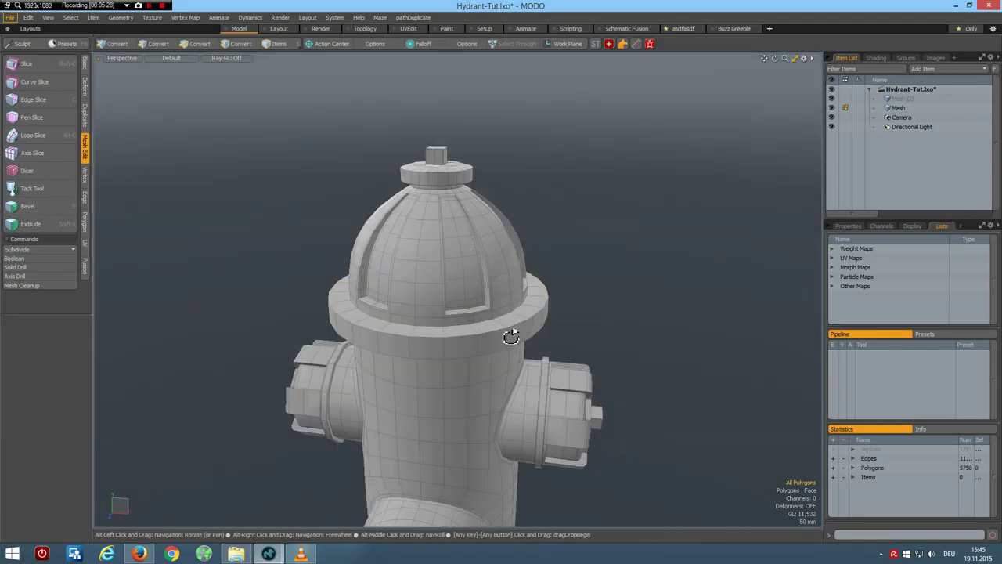
Select the collar's outer rim loops and the loops where it meets the body, and bevel them with a 1.8 mm inset.
{"action": "scroll", "coordinate": [409, 330], "scroll_direction": "up", "scroll_amount": 3}
{"action": "key", "text": "2"}
{"action": "left_click", "coordinate": [405, 332]}
{"action": "left_click", "coordinate": [395, 353], "text": "shift"}
{"action": "left_click", "coordinate": [393, 354], "text": "shift"}
{"action": "key", "text": "l"}
{"action": "key", "text": "b"}
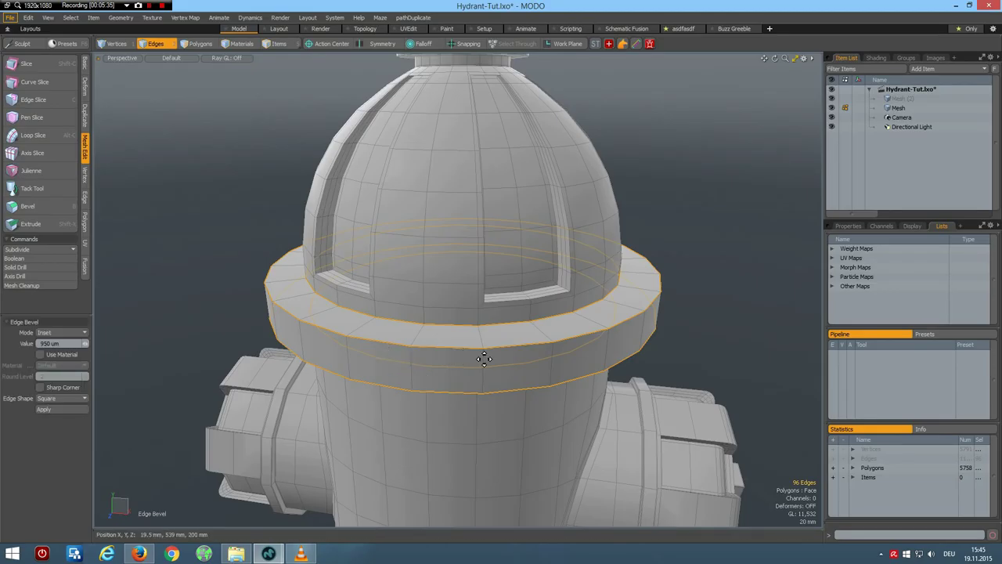
{"action": "left_click_drag", "start_coordinate": [470, 361], "coordinate": [438, 391]}
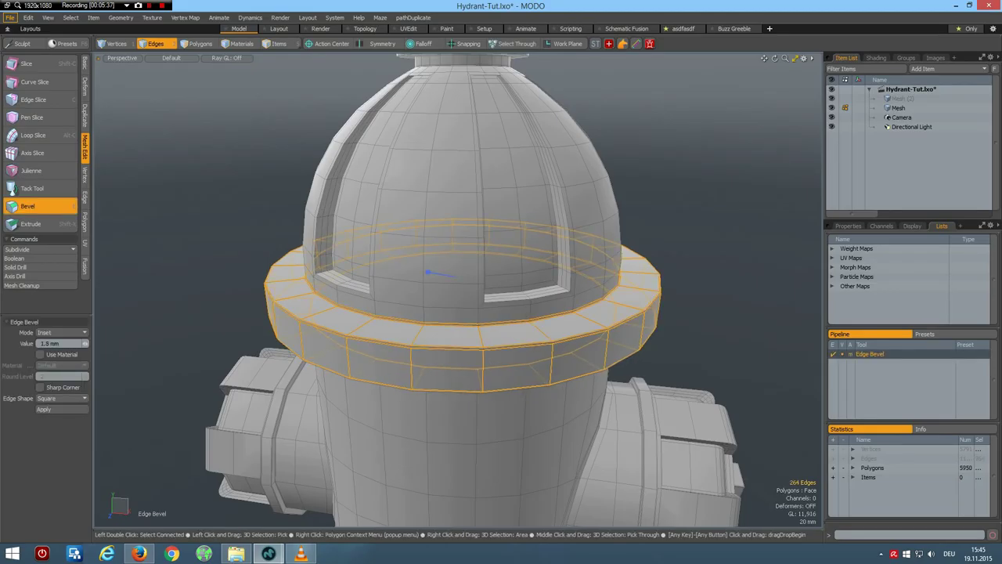
{"action": "key", "text": "space"}
{"action": "left_click", "coordinate": [702, 280]}
Loop slice the collar's outer face once at 50% to add a centre edge loop all around.
{"action": "left_click_drag", "start_coordinate": [422, 330], "coordinate": [441, 316], "text": "alt"}
{"action": "key", "text": "2"}
{"action": "left_click", "coordinate": [443, 316]}
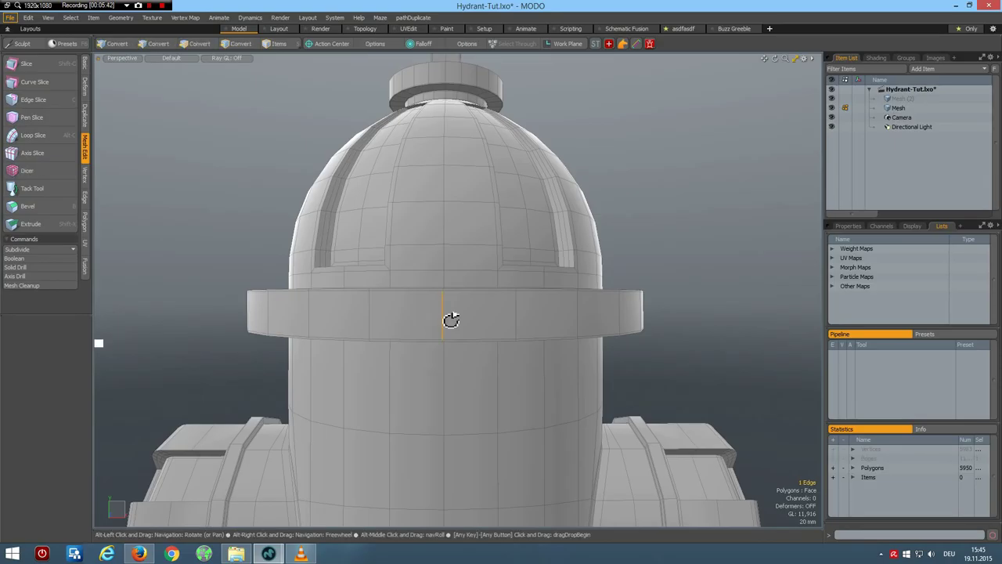
{"action": "key", "text": "alt+c"}
{"action": "left_click", "coordinate": [148, 339]}
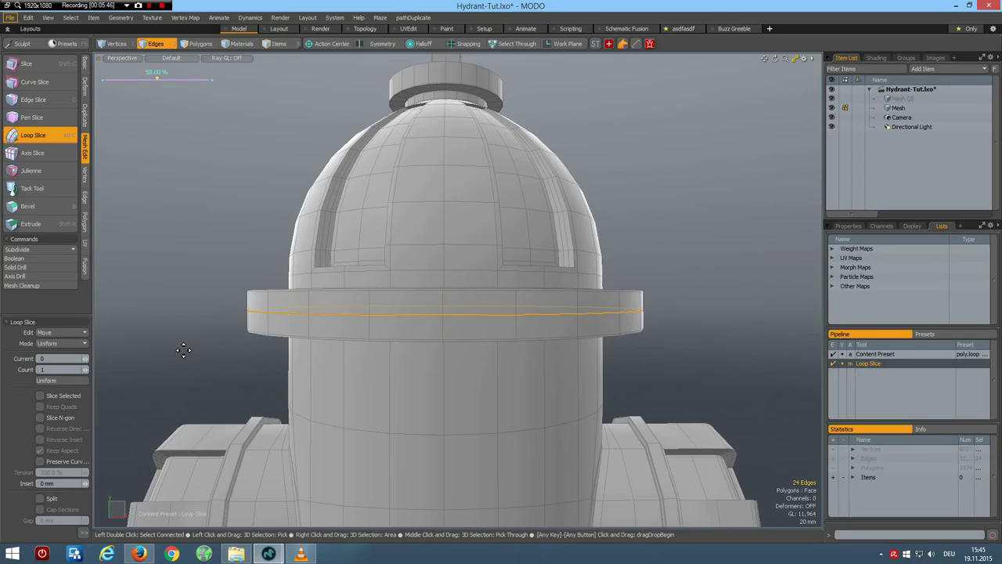
Bevel the collar's centre loop with a 900 um inset, using the Round edge shape and round level 3.
{"action": "key", "text": "b"}
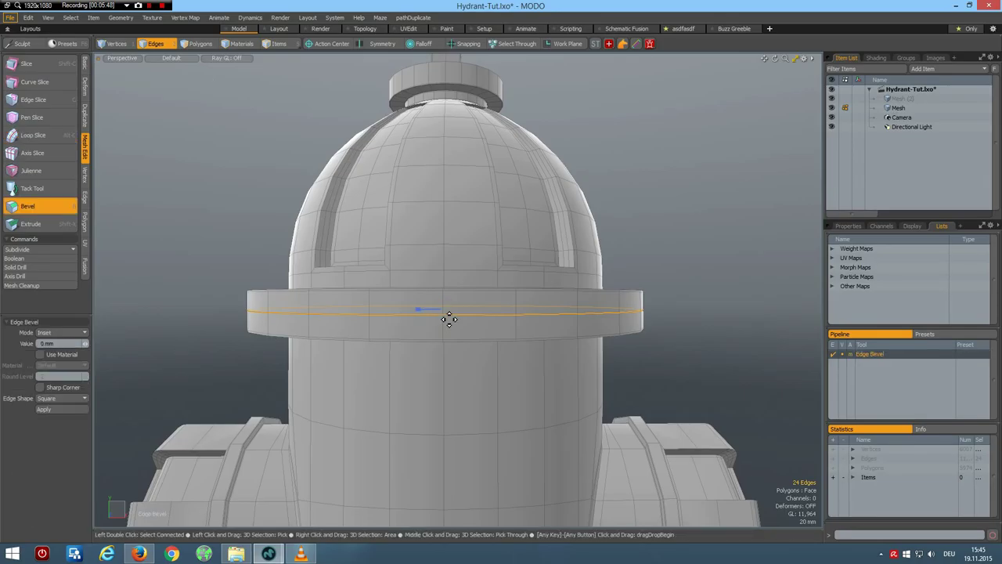
{"action": "scroll", "coordinate": [449, 318], "scroll_direction": "up", "scroll_amount": 4}
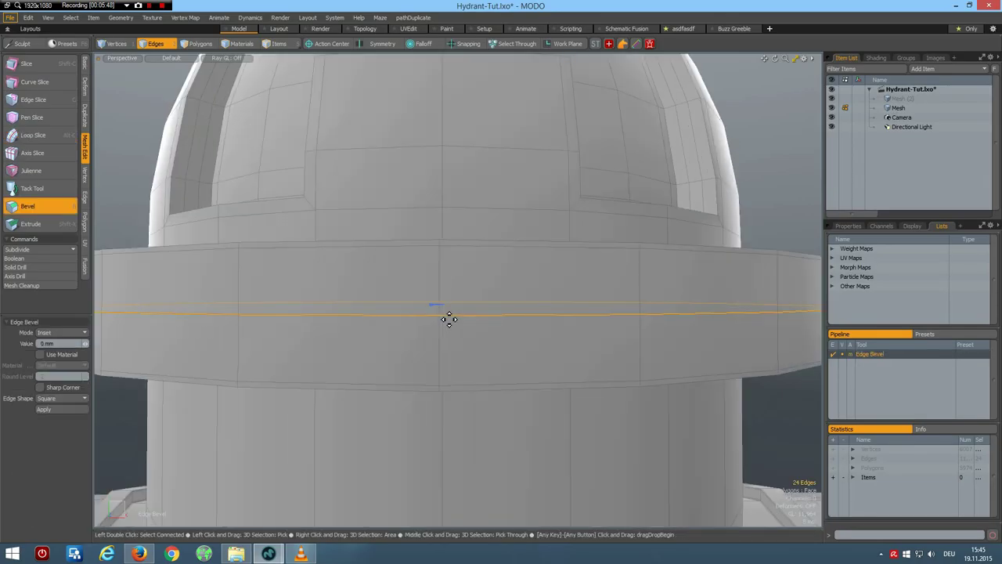
{"action": "left_click", "coordinate": [53, 398]}
{"action": "left_click", "coordinate": [56, 391]}
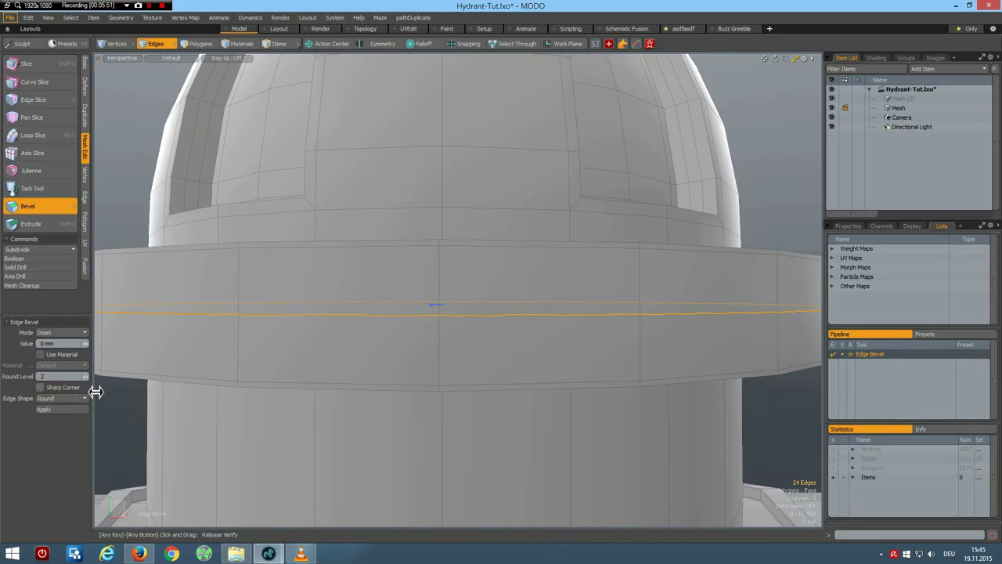
{"action": "scroll", "coordinate": [432, 307], "scroll_direction": "up", "scroll_amount": 2}
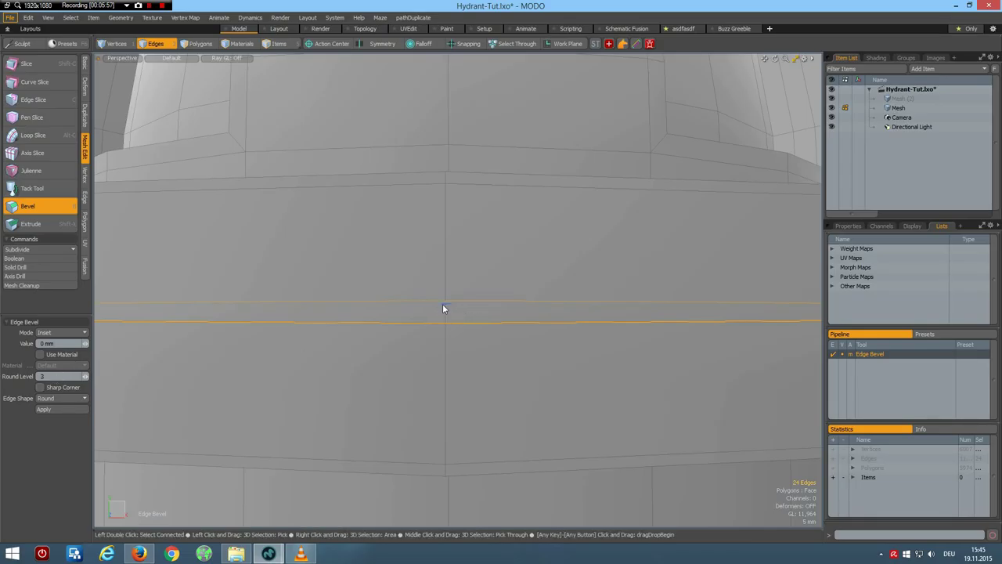
{"action": "left_click_drag", "start_coordinate": [442, 308], "coordinate": [458, 308]}
{"action": "scroll", "coordinate": [463, 332], "scroll_direction": "up", "scroll_amount": 3}
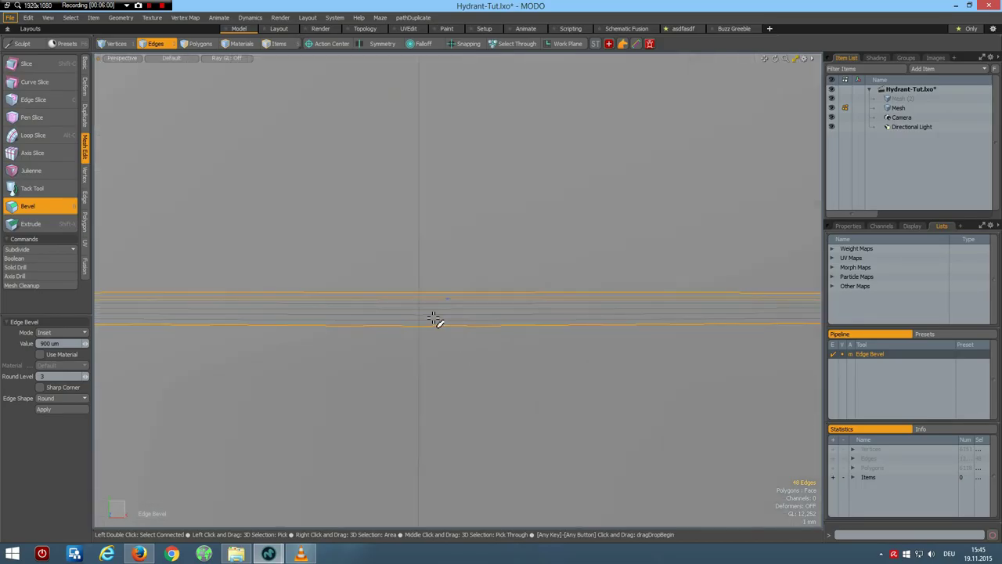
{"action": "key", "text": "q"}
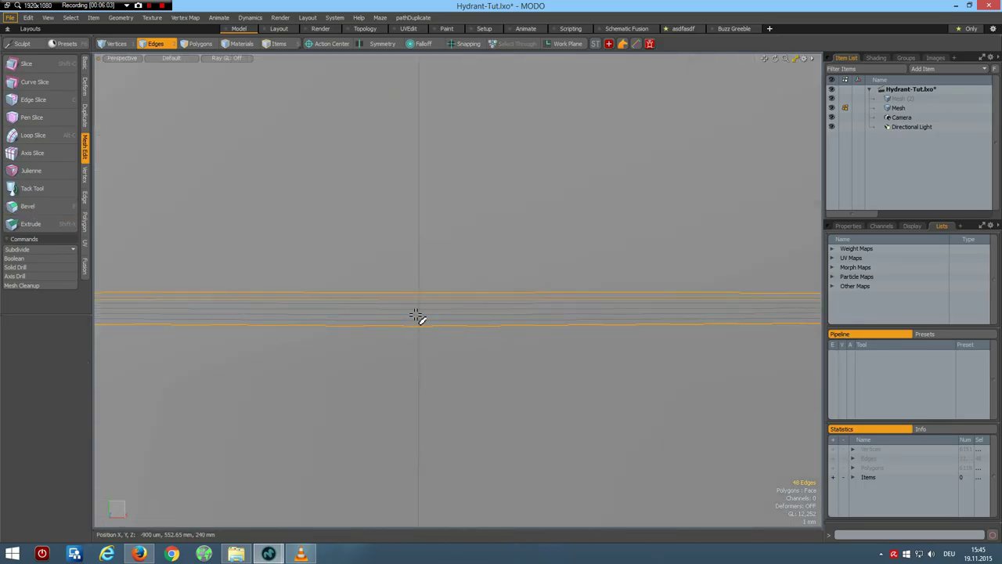
Select the middle edge loop within the collar's rounded centre band and bevel it with a narrow inset at round level 3.
{"action": "key", "text": "3"}
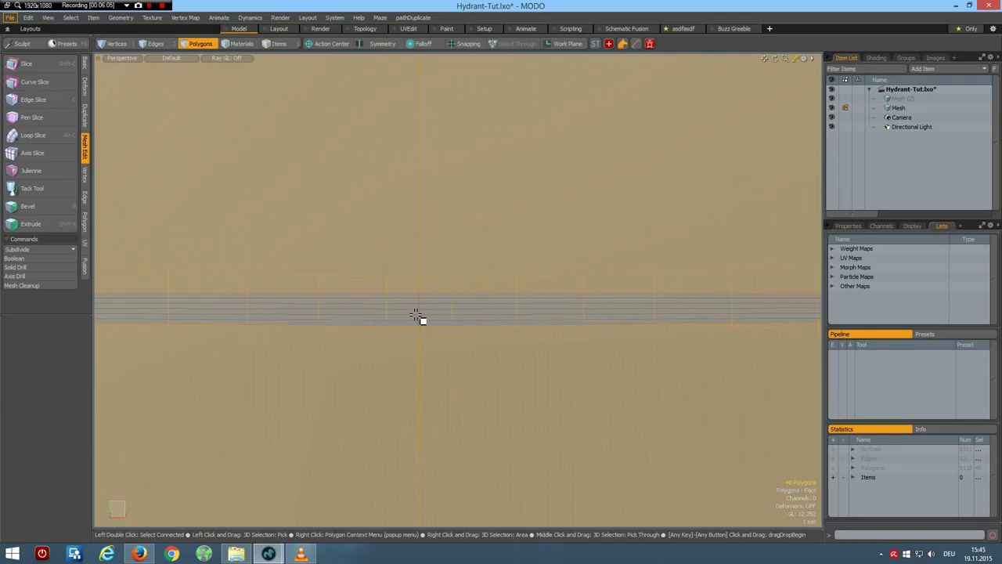
{"action": "left_click_drag", "start_coordinate": [412, 313], "coordinate": [431, 317]}
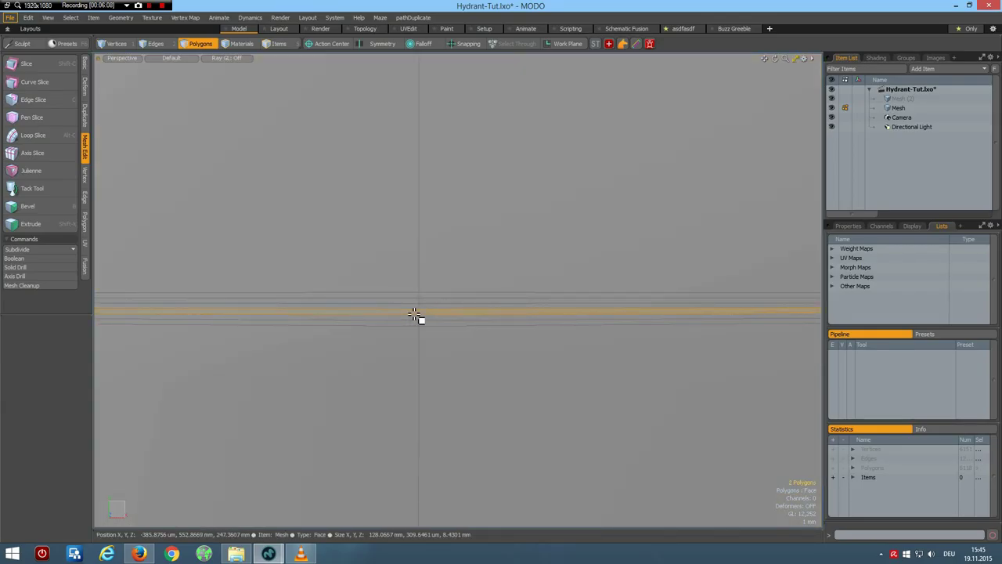
{"action": "key", "text": "2"}
{"action": "left_click", "coordinate": [409, 314]}
{"action": "left_click_drag", "start_coordinate": [419, 310], "coordinate": [441, 314]}
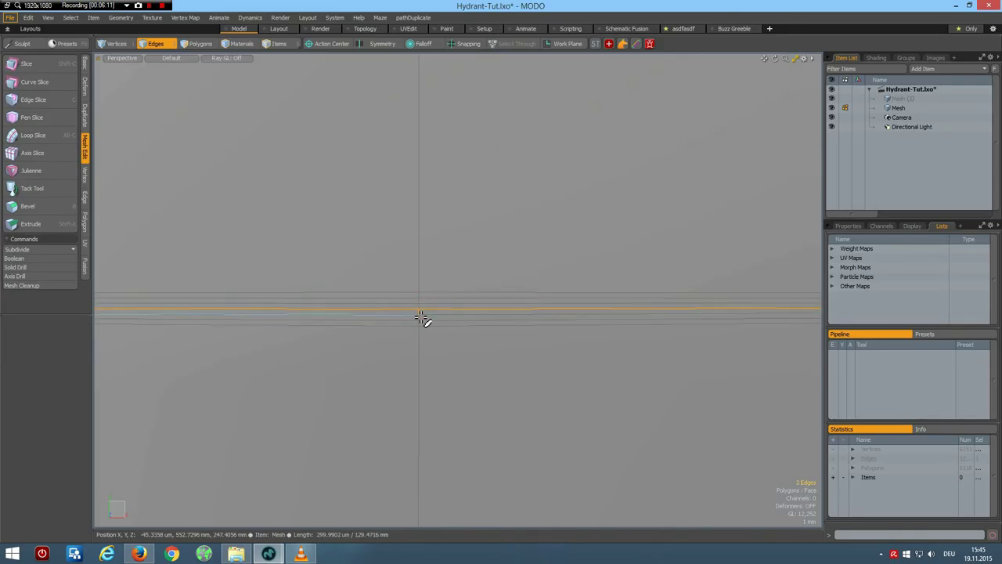
{"action": "left_click", "coordinate": [419, 315], "text": "ctrl"}
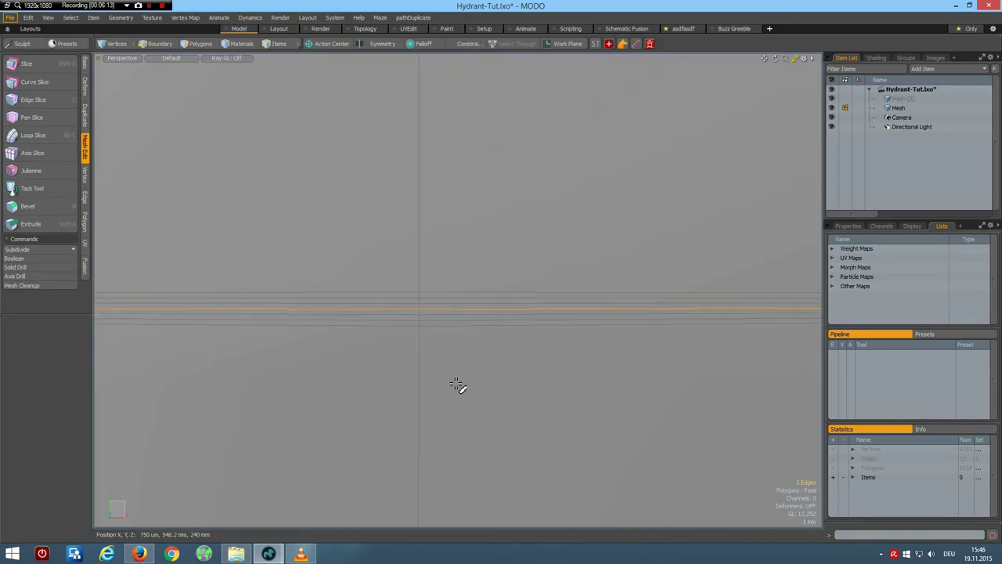
{"action": "key", "text": "l"}
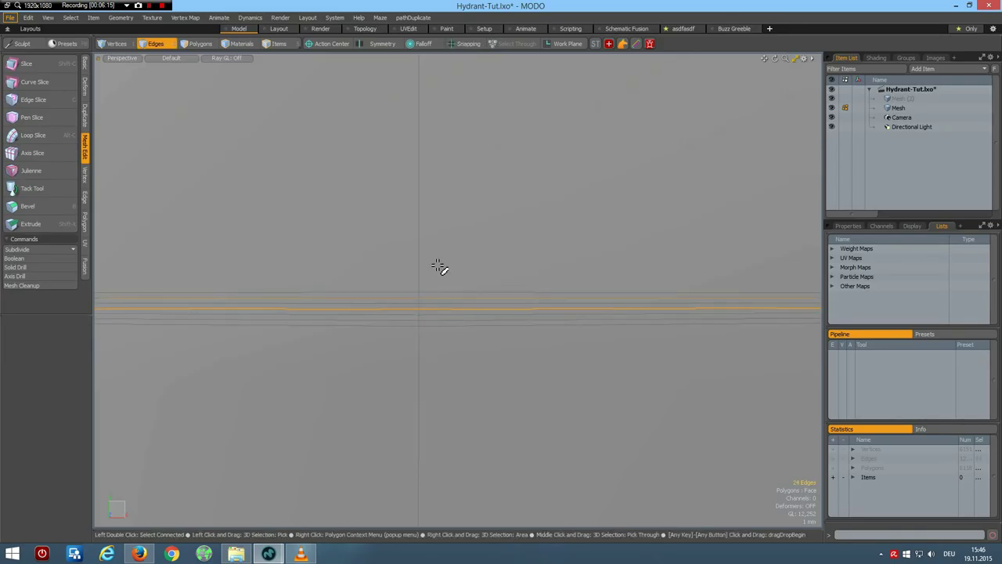
{"action": "left_click_drag", "start_coordinate": [462, 282], "coordinate": [422, 324], "text": "alt"}
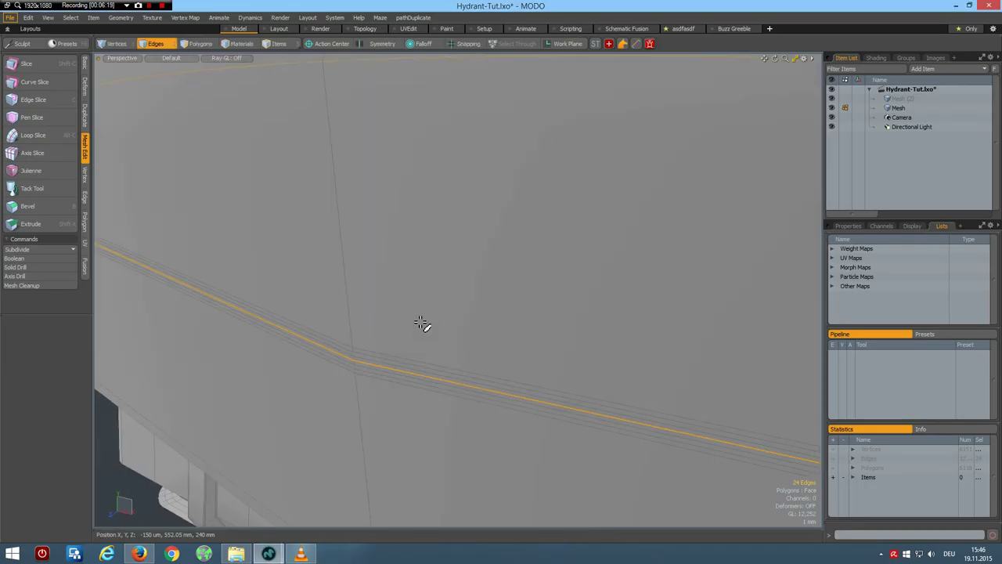
{"action": "key", "text": "b"}
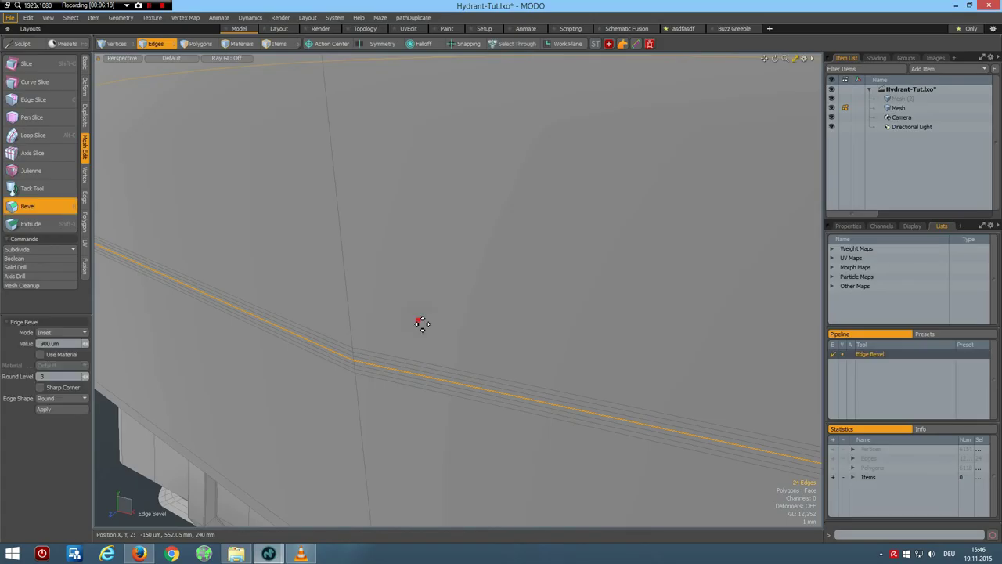
{"action": "scroll", "coordinate": [460, 339], "scroll_direction": "down", "scroll_amount": 5}
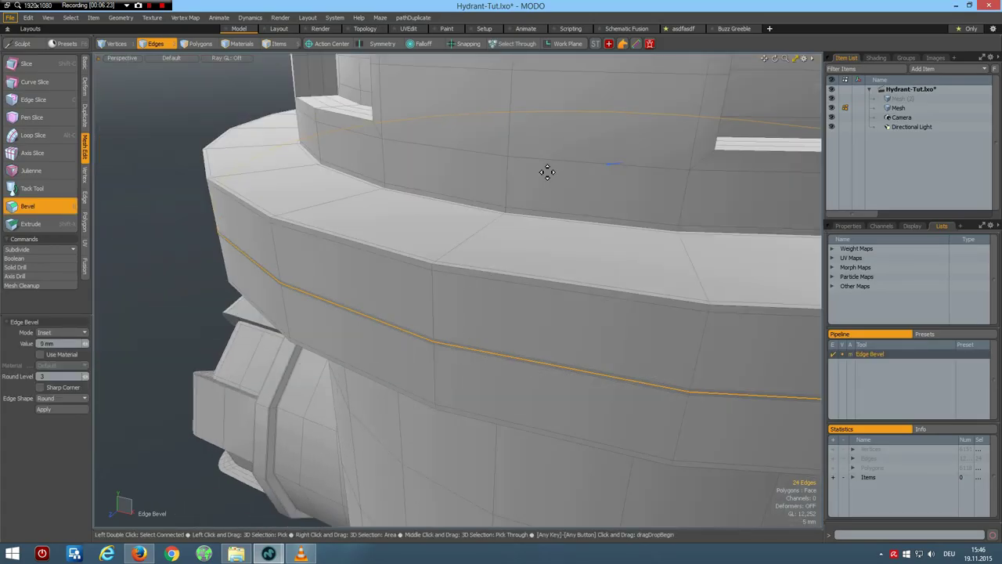
{"action": "left_click_drag", "start_coordinate": [609, 165], "coordinate": [618, 165]}
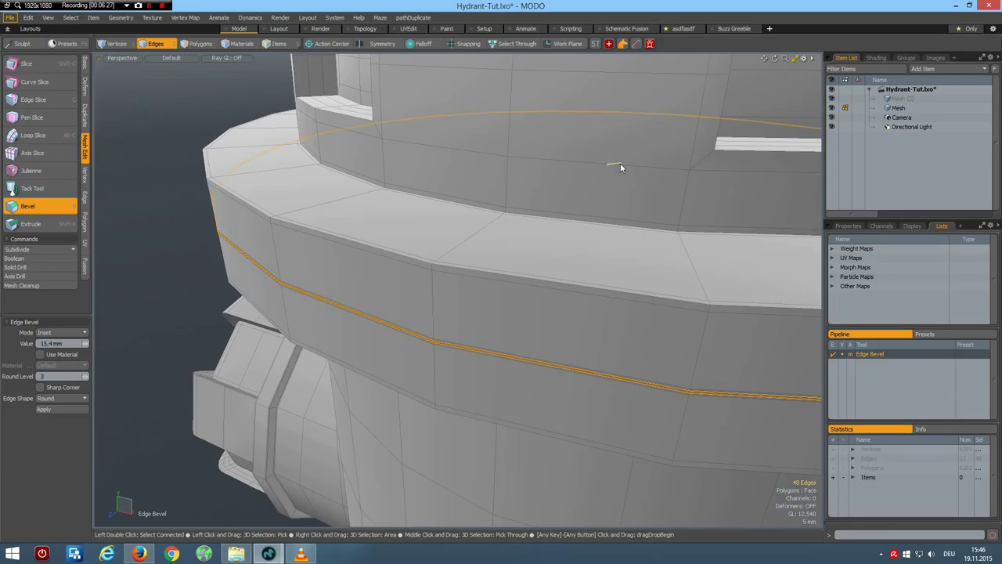
{"action": "left_click_drag", "start_coordinate": [610, 161], "coordinate": [614, 163]}
{"action": "left_click_drag", "start_coordinate": [475, 310], "coordinate": [454, 293], "text": "alt"}
{"action": "key", "text": "q"}
Clear the edge selection, turn subdivision back on and inspect the collar's centre band up close.
{"action": "left_click", "coordinate": [125, 213]}
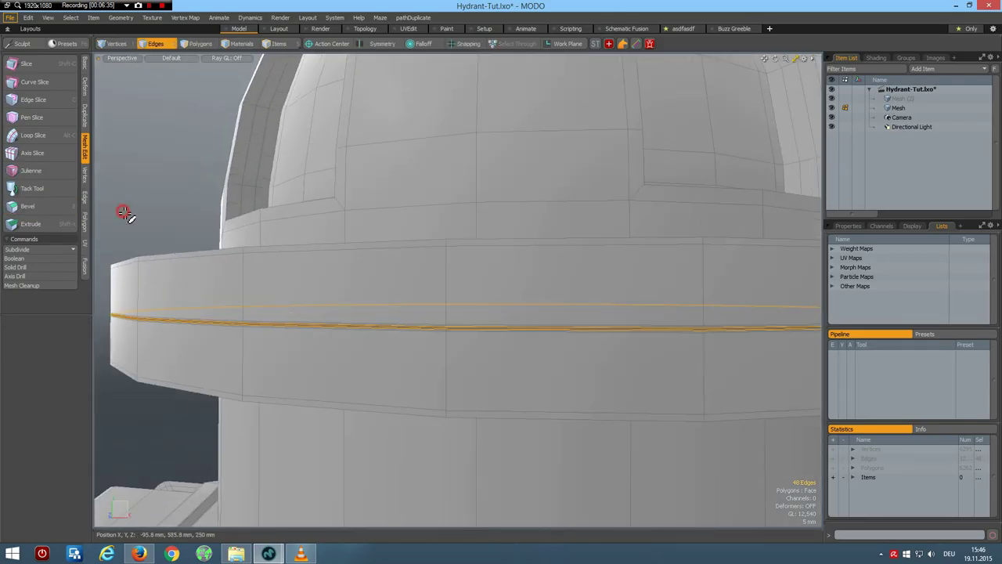
{"action": "key", "text": "Tab"}
{"action": "left_click_drag", "start_coordinate": [314, 324], "coordinate": [369, 332], "text": "alt"}
{"action": "scroll", "coordinate": [368, 332], "scroll_direction": "up", "scroll_amount": 3}
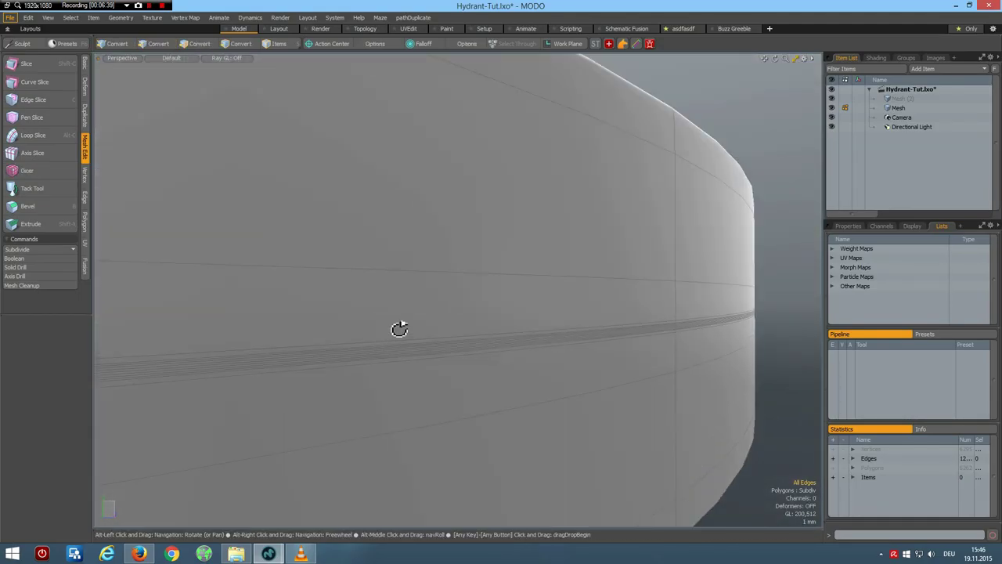
Undo the collar's centre seam bevels and loop slice, back to the plain outer face.
{"action": "scroll", "coordinate": [419, 323], "scroll_direction": "up", "scroll_amount": 1}
{"action": "scroll", "coordinate": [417, 320], "scroll_direction": "down", "scroll_amount": 3}
{"action": "scroll", "coordinate": [417, 321], "scroll_direction": "up", "scroll_amount": 2}
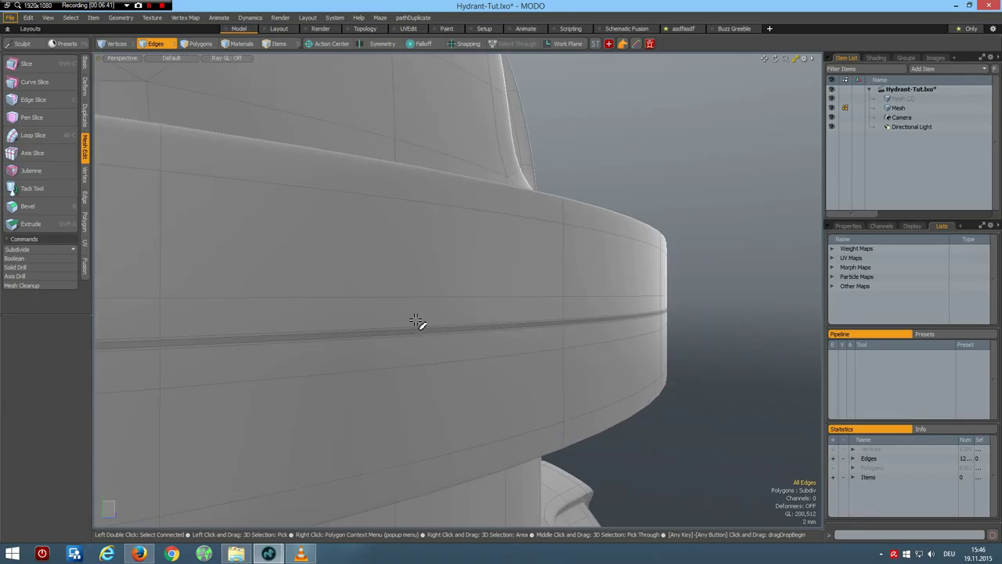
{"action": "key", "text": "ctrl+z"}
{"action": "key", "text": "ctrl+z"}
{"action": "key", "text": "ctrl+z"}
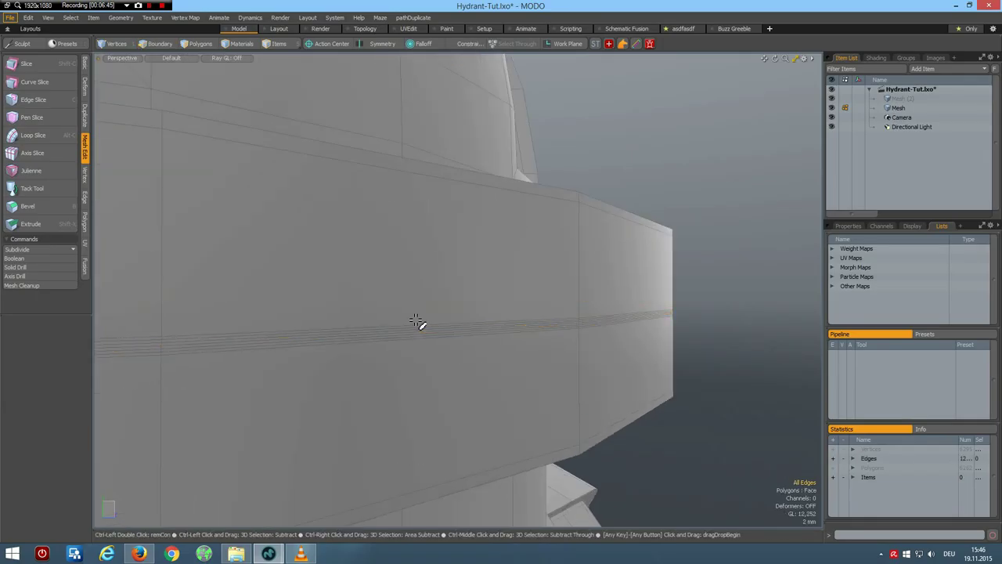
{"action": "key", "text": "ctrl+z"}
{"action": "key", "text": "ctrl+z"}
{"action": "key", "text": "ctrl+z"}
{"action": "key", "text": "ctrl+z"}
{"action": "key", "text": "ctrl+z"}
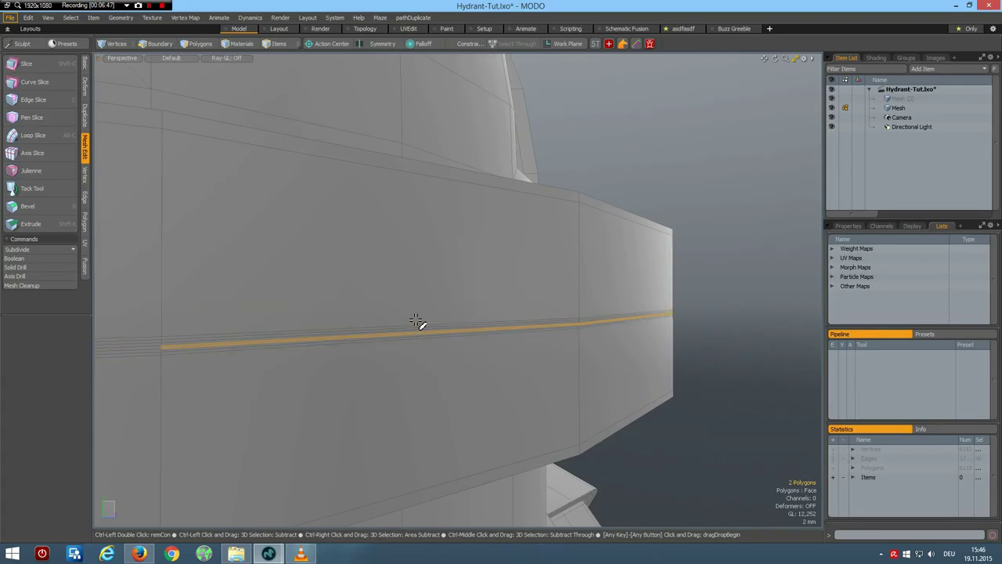
Loop slice the collar's plain outer face once at 50% in edge mode.
{"action": "key", "text": "2"}
{"action": "left_click_drag", "start_coordinate": [627, 344], "coordinate": [602, 350], "text": "alt"}
{"action": "key", "text": "space"}
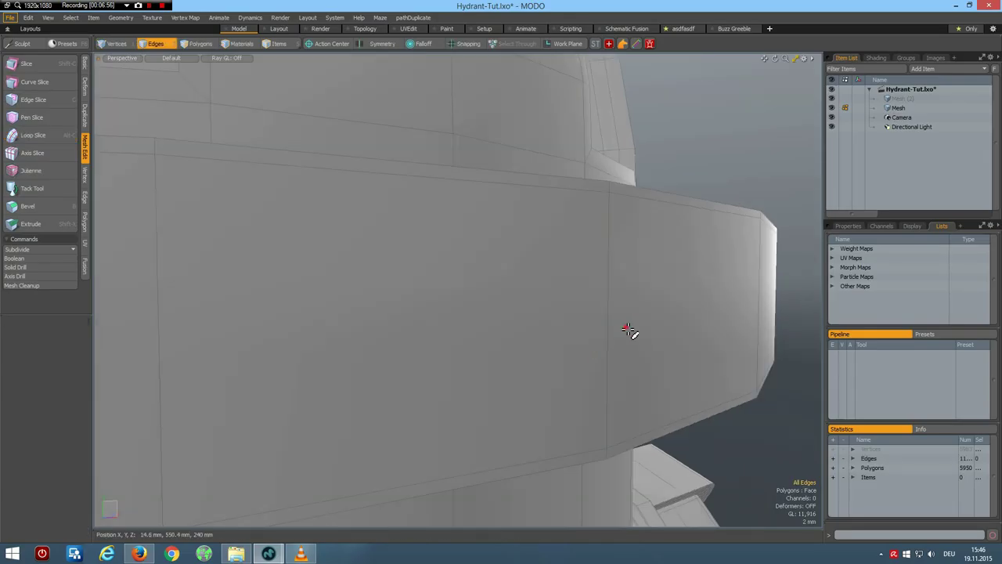
{"action": "key", "text": "alt+c"}
{"action": "left_click", "coordinate": [530, 342]}
{"action": "scroll", "coordinate": [518, 347], "scroll_direction": "down", "scroll_amount": 2}
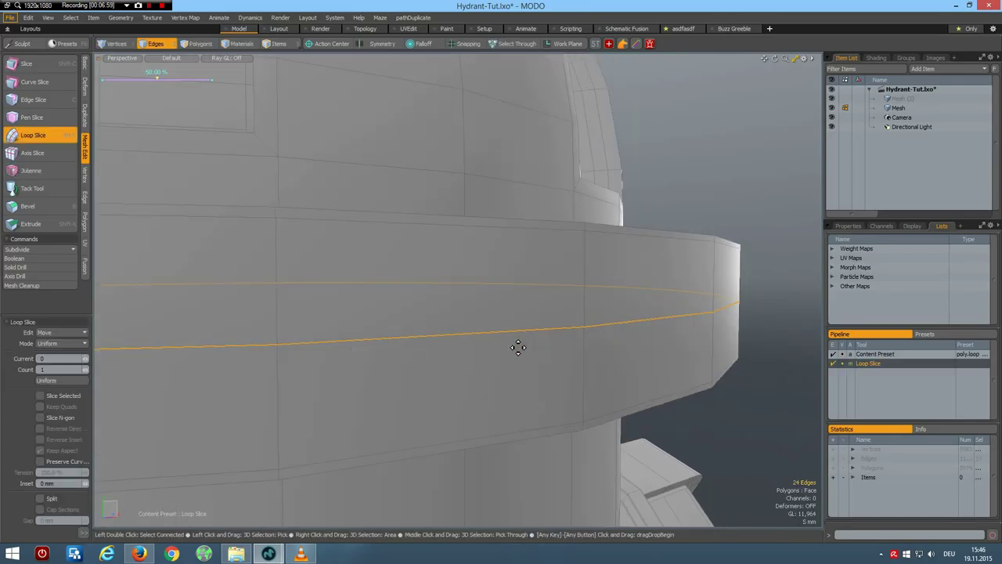
Bevel the new centre loop with a 510 um inset, using the Round edge shape and round level 2.
{"action": "key", "text": "b"}
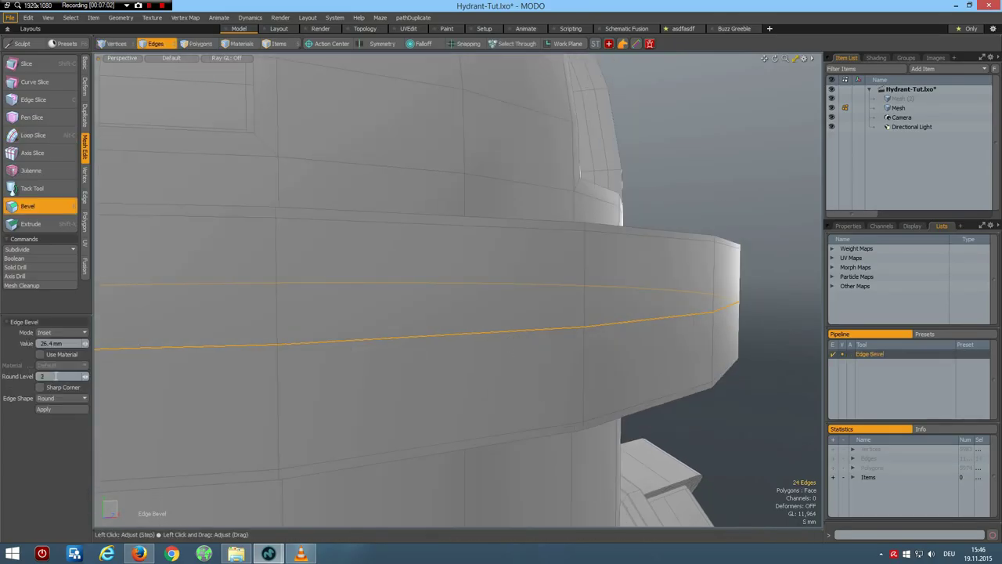
{"action": "left_click_drag", "start_coordinate": [398, 304], "coordinate": [432, 345], "text": "alt"}
{"action": "left_click_drag", "start_coordinate": [567, 369], "coordinate": [556, 371], "text": "alt"}
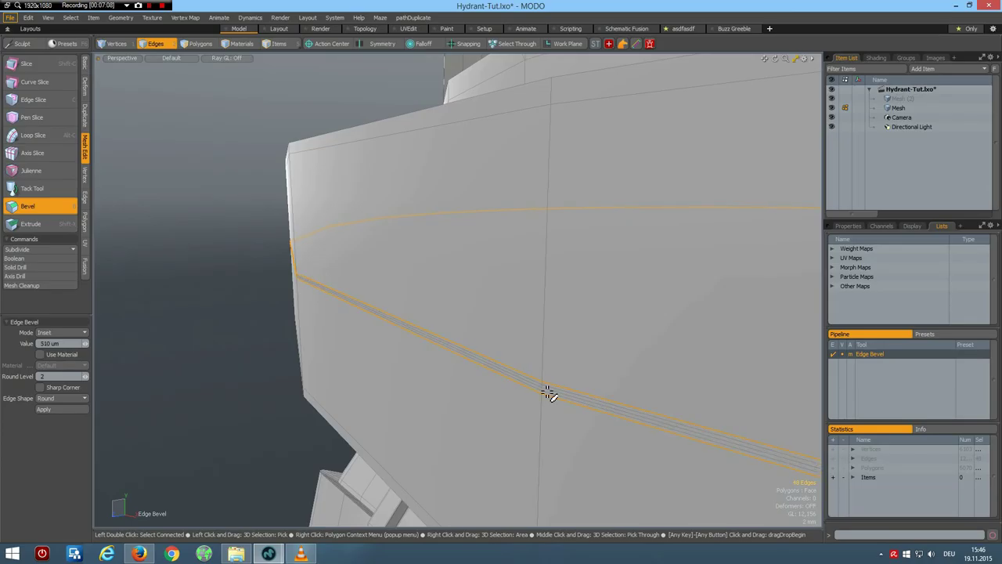
{"action": "key", "text": "space"}
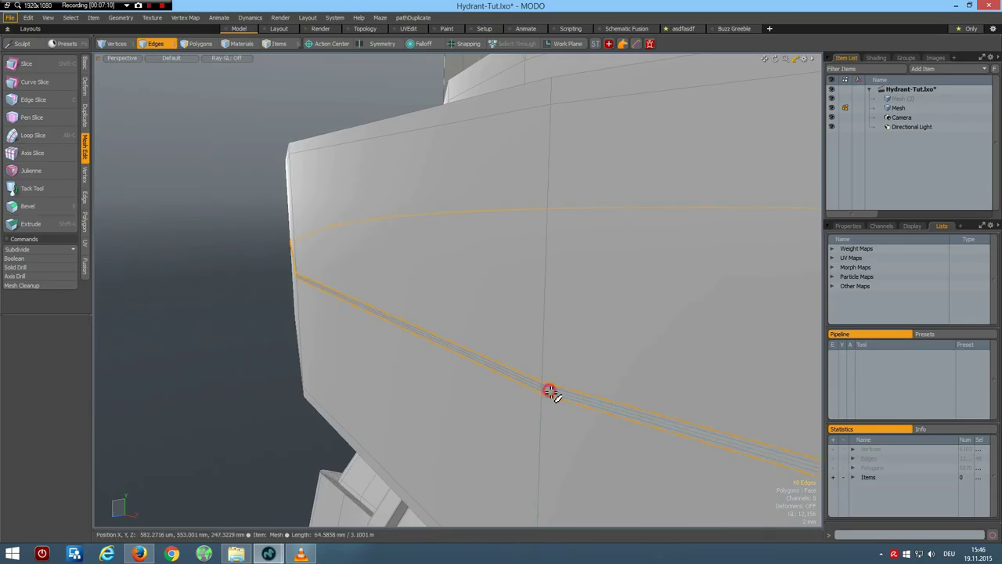
Select the middle edge loop of the bevelled band and scale it inward to 99.5% in X and Z.
{"action": "key", "text": "r"}
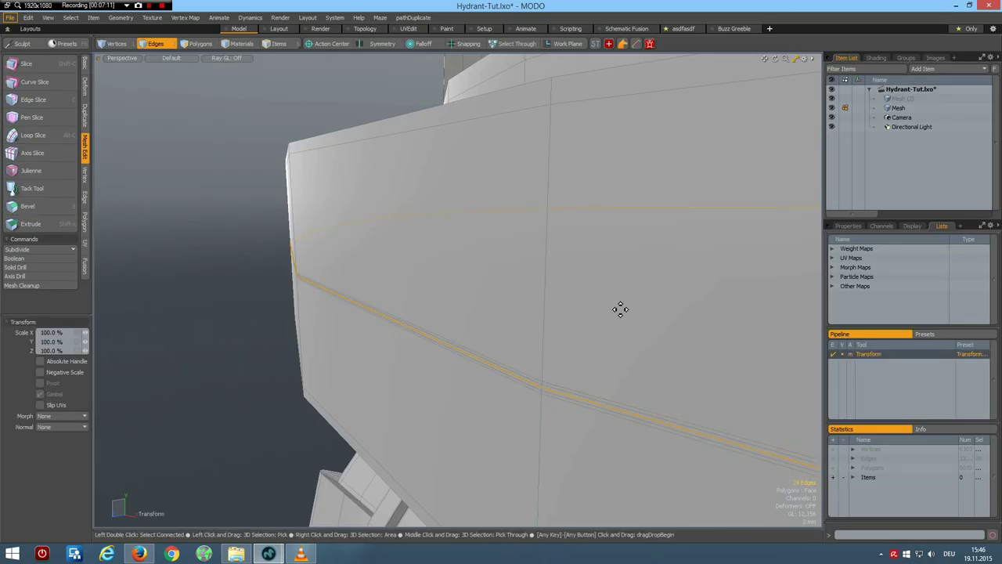
{"action": "scroll", "coordinate": [619, 308], "scroll_direction": "down", "scroll_amount": 4}
{"action": "left_click", "coordinate": [662, 275]}
{"action": "left_click_drag", "start_coordinate": [552, 307], "coordinate": [522, 324], "text": "alt"}
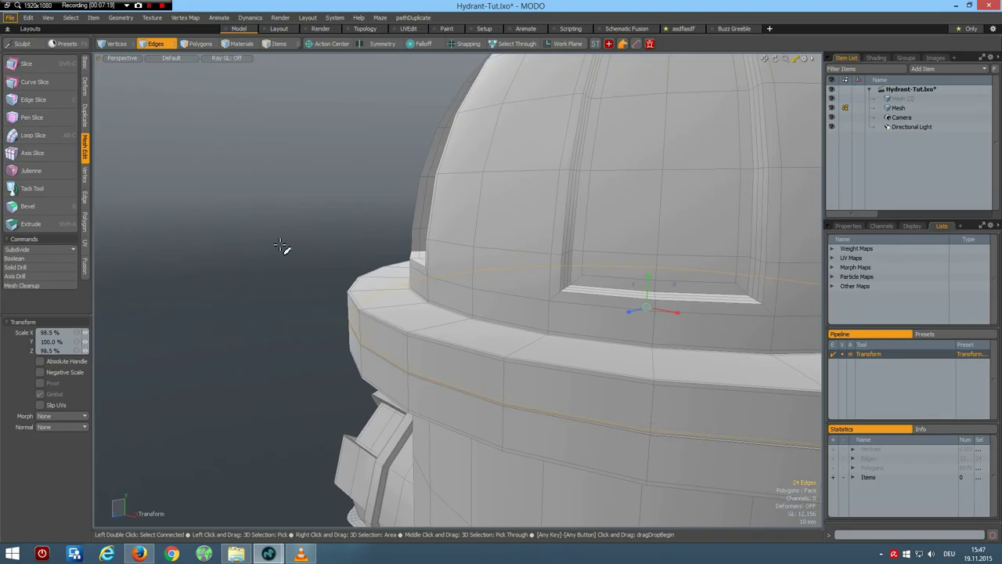
Finish scaling the seam loop, turn subdivision back on and inspect the grooved collar.
{"action": "key", "text": "space"}
{"action": "key", "text": "Tab"}
{"action": "left_click_drag", "start_coordinate": [297, 282], "coordinate": [356, 313], "text": "alt"}
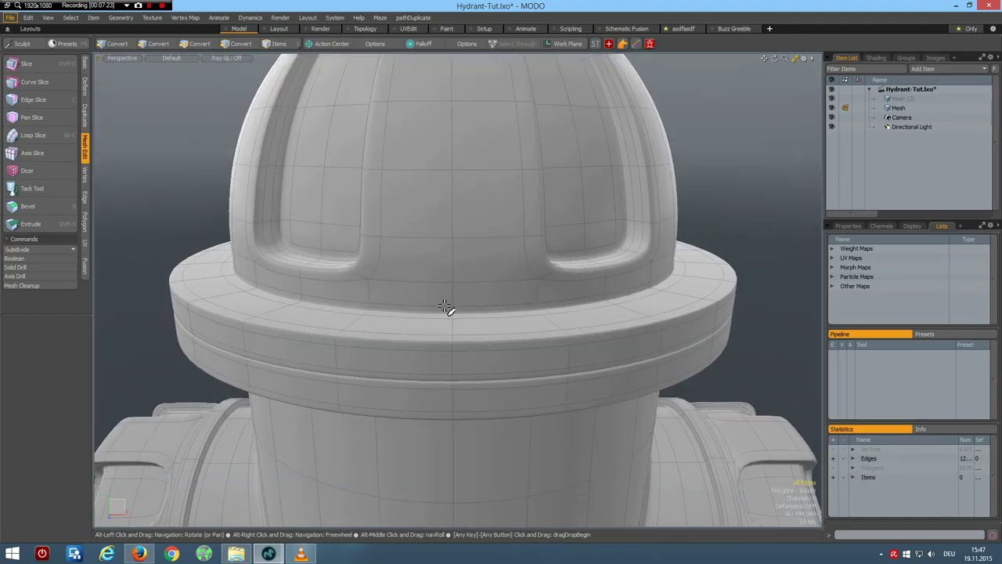
In the Top view, turn subdivision off and select the four floor polygons of the base flange's rear recess.
{"action": "key", "text": "a"}
{"action": "key", "text": "KP_1"}
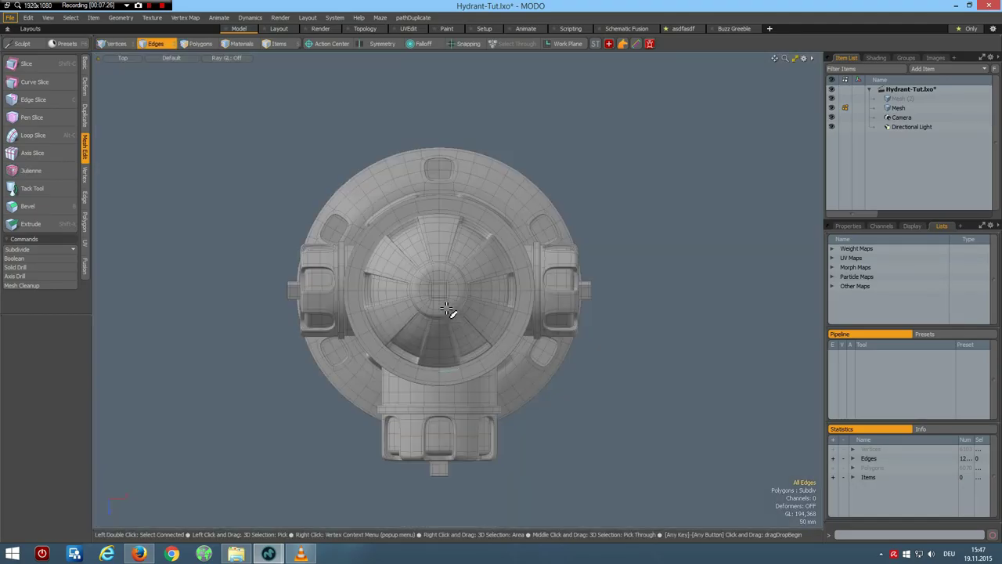
{"action": "left_click_drag", "start_coordinate": [432, 167], "coordinate": [458, 235], "text": "alt+shift"}
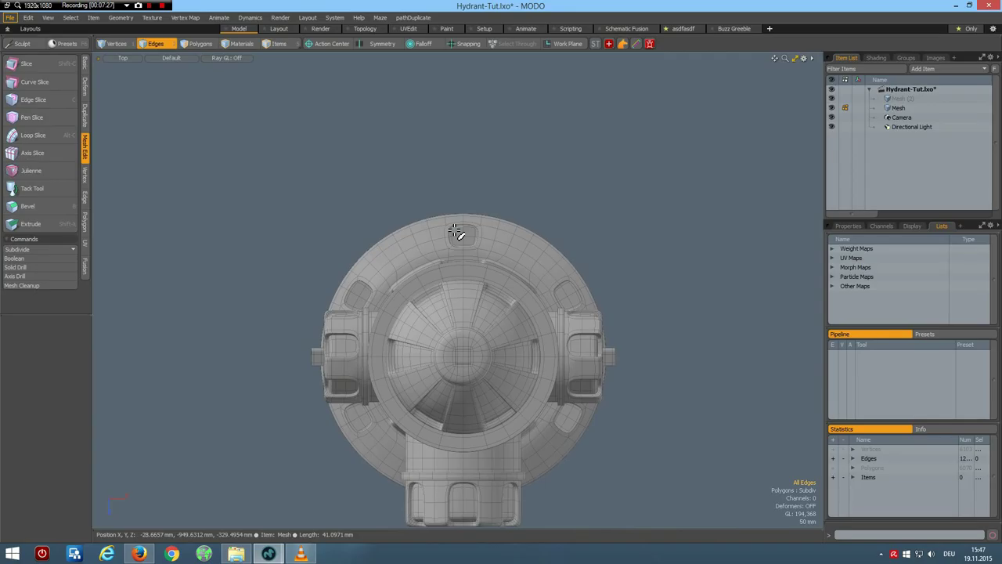
{"action": "key", "text": "Tab"}
{"action": "scroll", "coordinate": [466, 237], "scroll_direction": "up", "scroll_amount": 4}
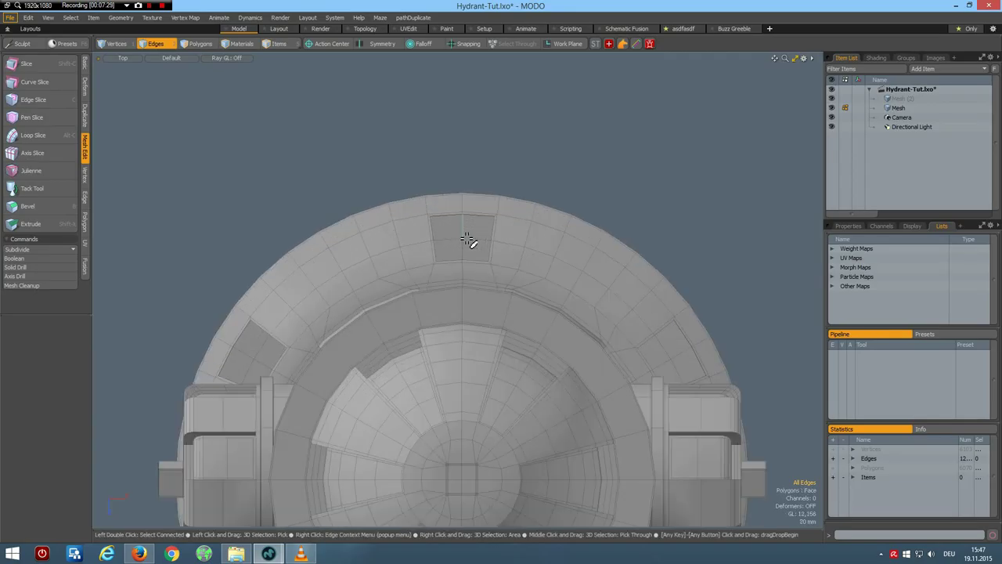
{"action": "key", "text": "3"}
{"action": "left_click_drag", "start_coordinate": [451, 245], "coordinate": [472, 236]}
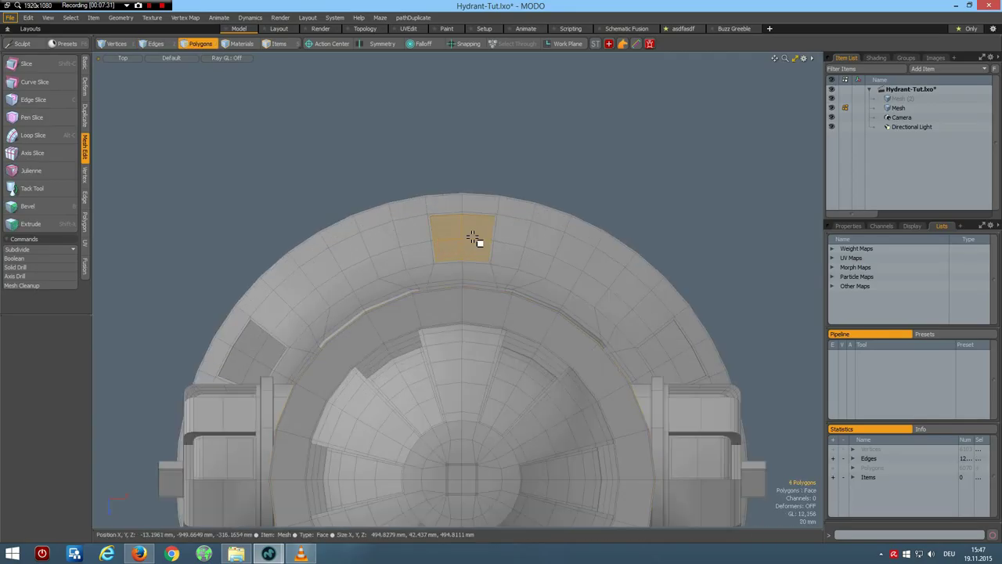
Align the work plane to the selected recess floor and frame the recess in the Top view.
{"action": "left_click", "coordinate": [567, 44]}
{"action": "left_click", "coordinate": [569, 49]}
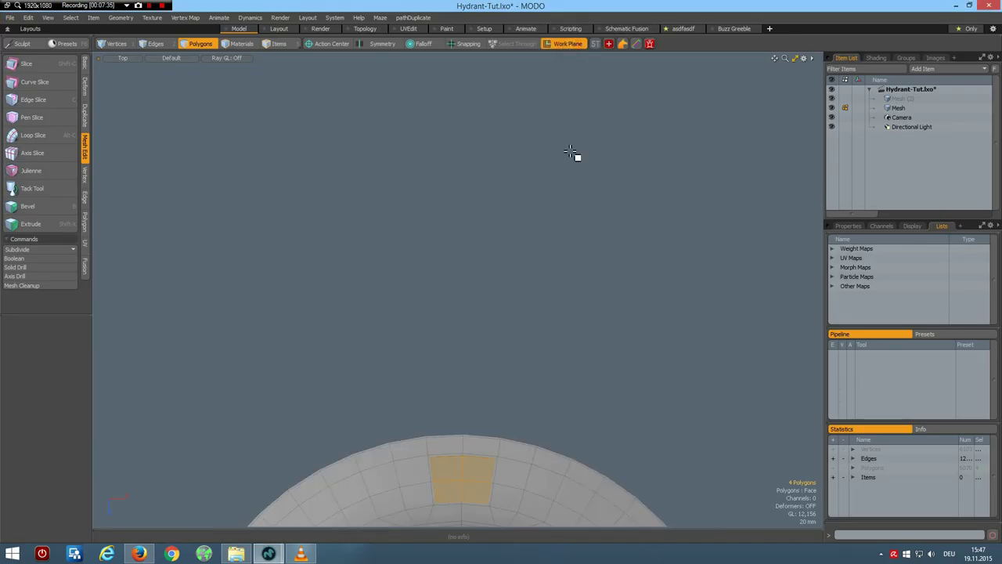
{"action": "key", "text": "a"}
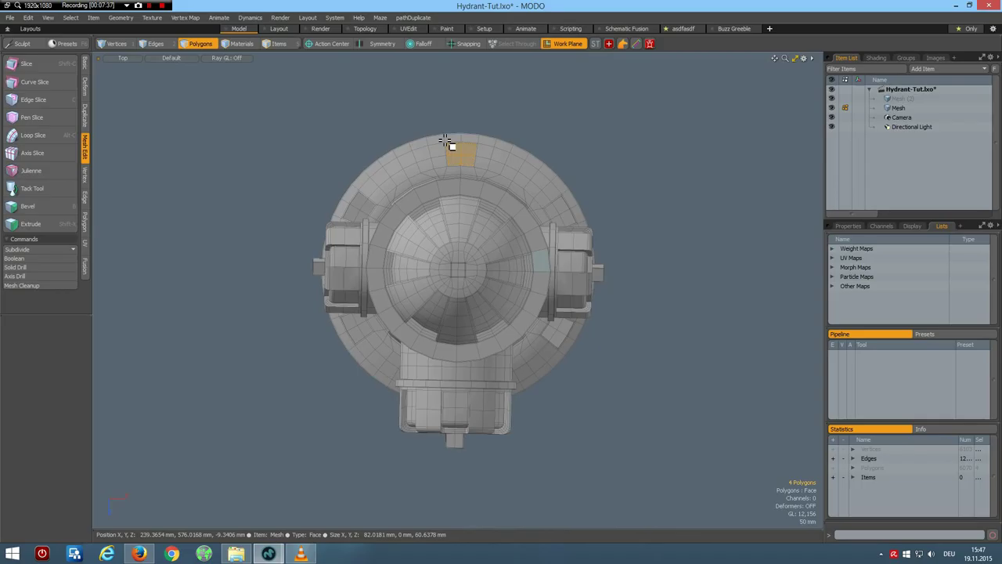
{"action": "scroll", "coordinate": [473, 161], "scroll_direction": "up", "scroll_amount": 5}
{"action": "left_click_drag", "start_coordinate": [465, 226], "coordinate": [483, 320], "text": "alt"}
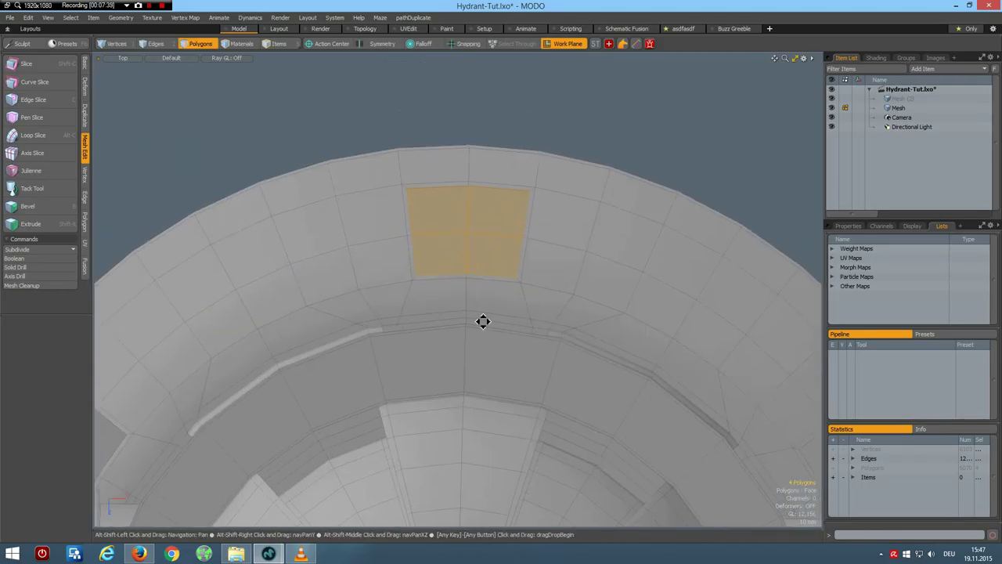
Create a six-sided Y-axis cylinder with a radius of about 23 mm in the middle of the recess.
{"action": "left_click", "coordinate": [86, 66]}
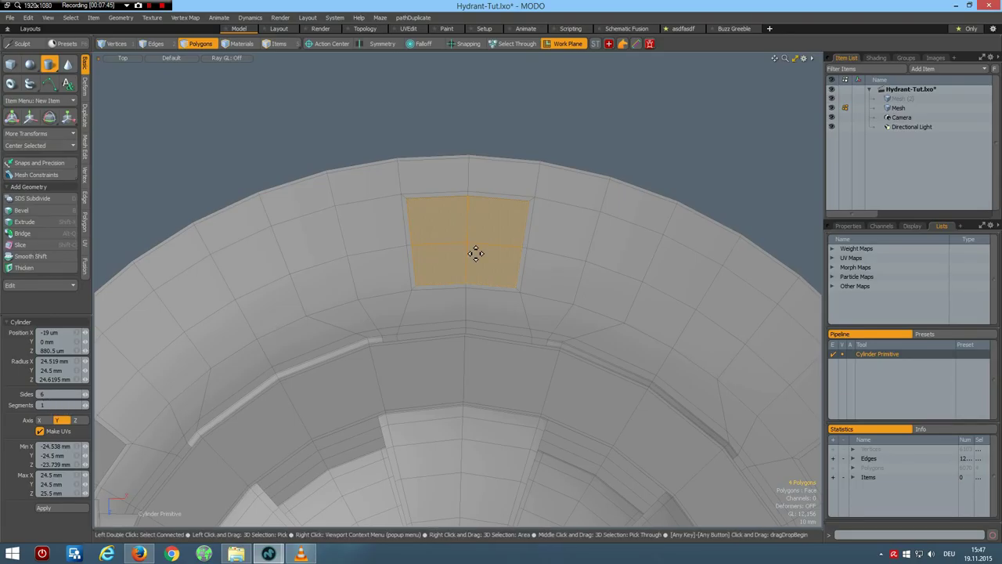
{"action": "scroll", "coordinate": [469, 246], "scroll_direction": "up", "scroll_amount": 3}
{"action": "key", "text": "ctrl"}
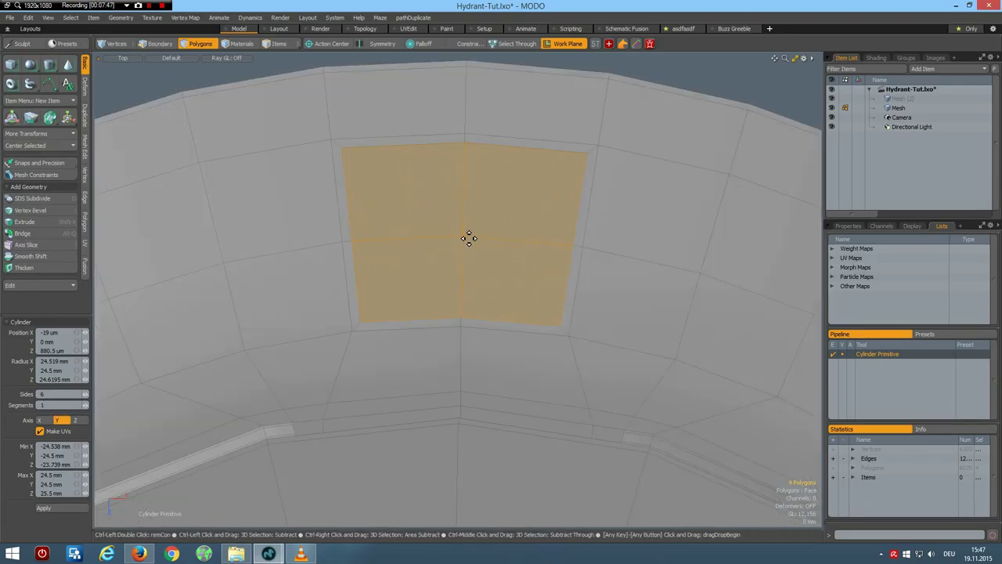
{"action": "left_click", "coordinate": [461, 235], "text": "ctrl"}
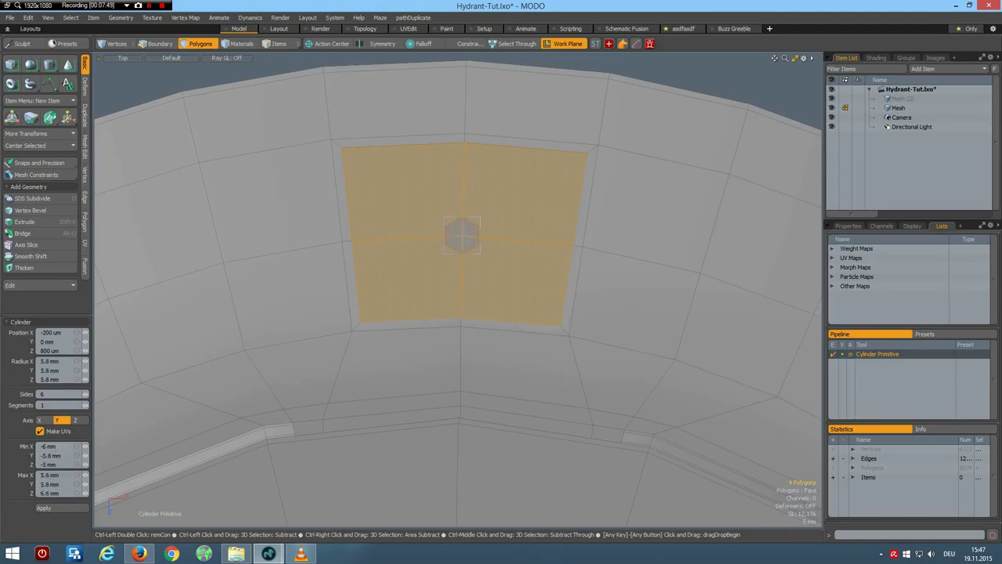
{"action": "left_click_drag", "start_coordinate": [480, 236], "coordinate": [531, 236], "text": "ctrl"}
{"action": "left_click_drag", "start_coordinate": [529, 292], "coordinate": [522, 291], "text": "ctrl"}
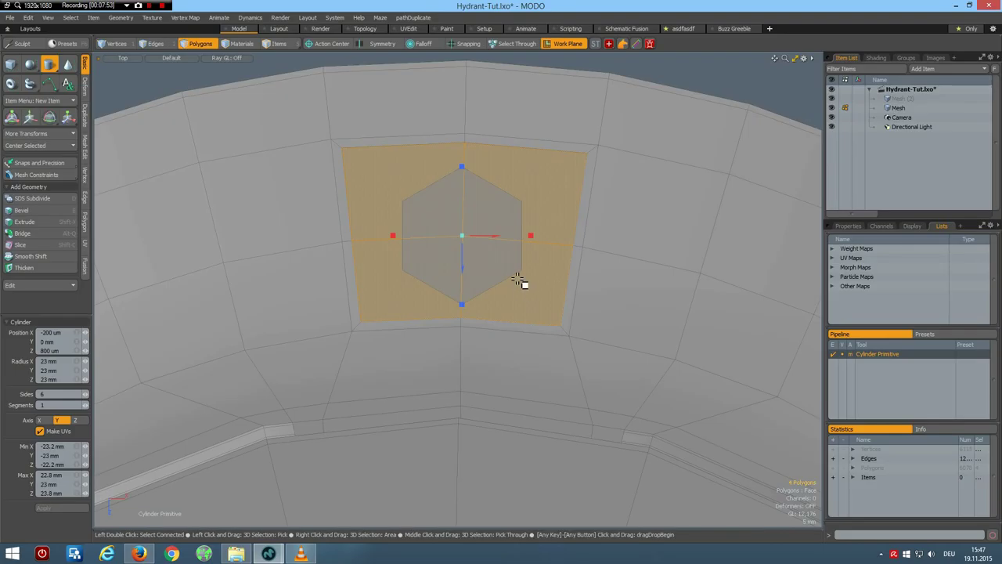
Select the hexagonal cylinder's polygons, switch to the Perspective view and convert the selection to edges.
{"action": "key", "text": "space"}
{"action": "left_click", "coordinate": [507, 261]}
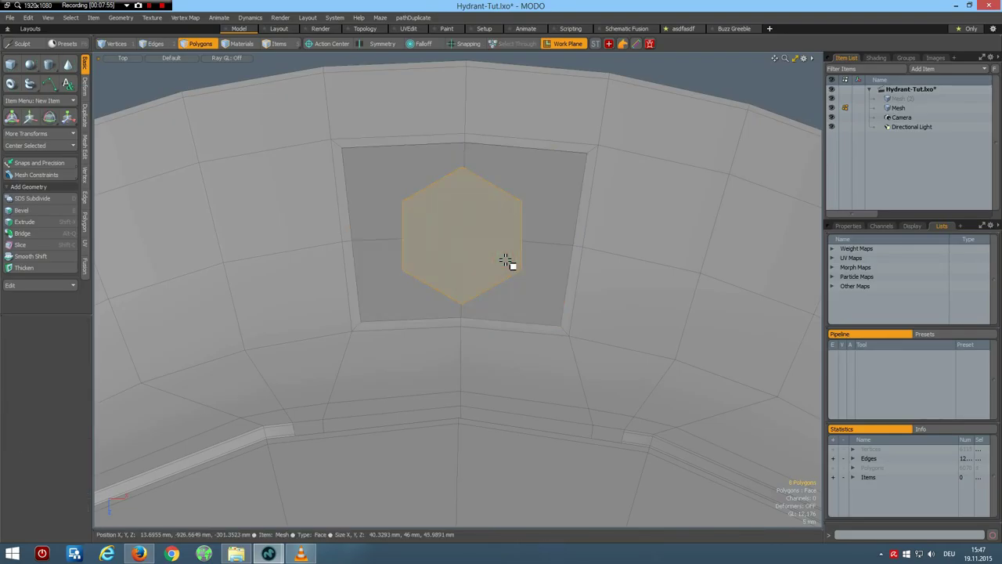
{"action": "key", "text": "ctrl+space"}
{"action": "left_click", "coordinate": [537, 234]}
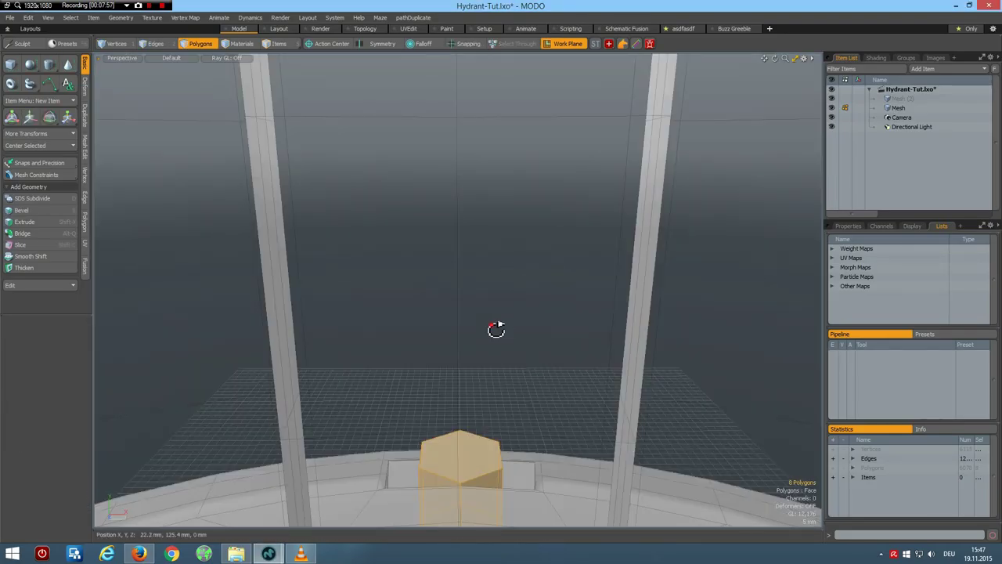
{"action": "left_click_drag", "start_coordinate": [496, 330], "coordinate": [329, 223], "text": "alt"}
{"action": "key", "text": "alt+2"}
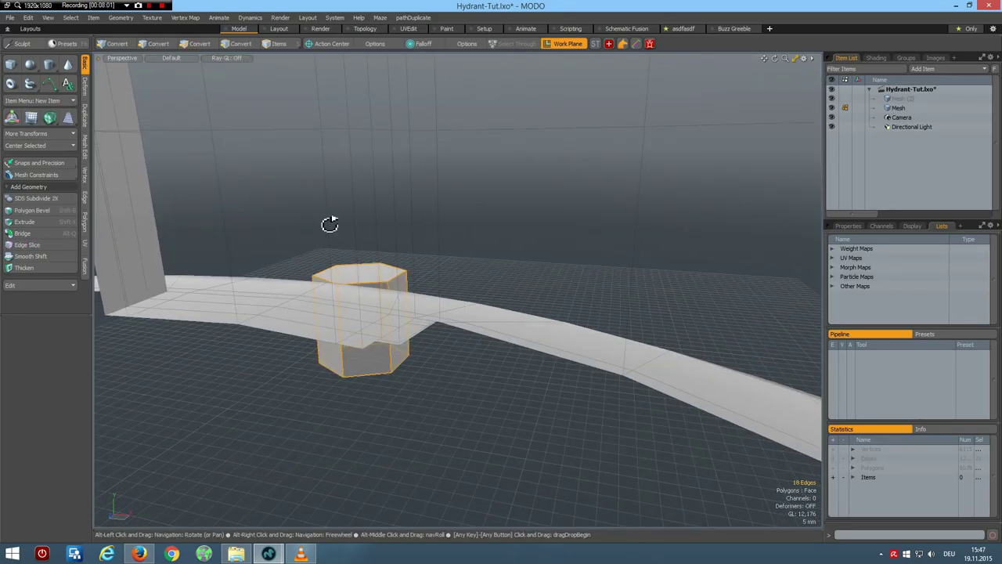
Bevel all edges of the hexagonal bolt with a narrow inset, using the Square edge shape.
{"action": "key", "text": "b"}
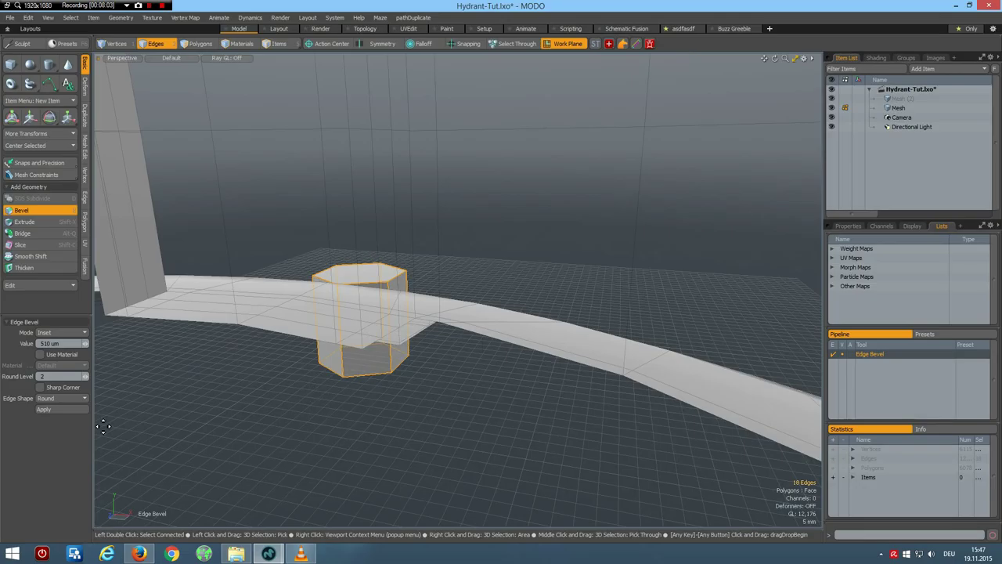
{"action": "left_click", "coordinate": [63, 398]}
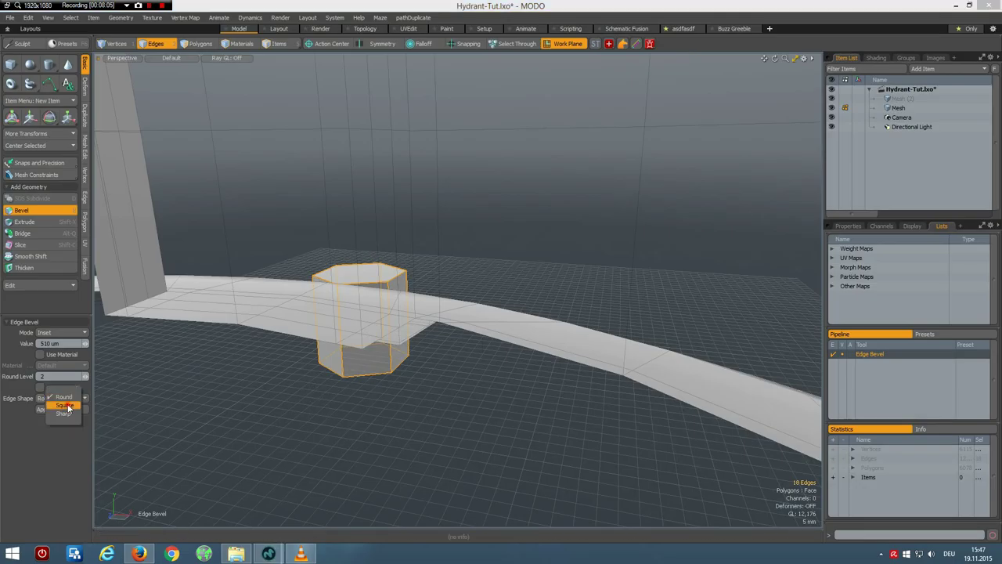
{"action": "left_click", "coordinate": [61, 409]}
{"action": "left_click_drag", "start_coordinate": [364, 352], "coordinate": [381, 352]}
{"action": "key", "text": "space"}
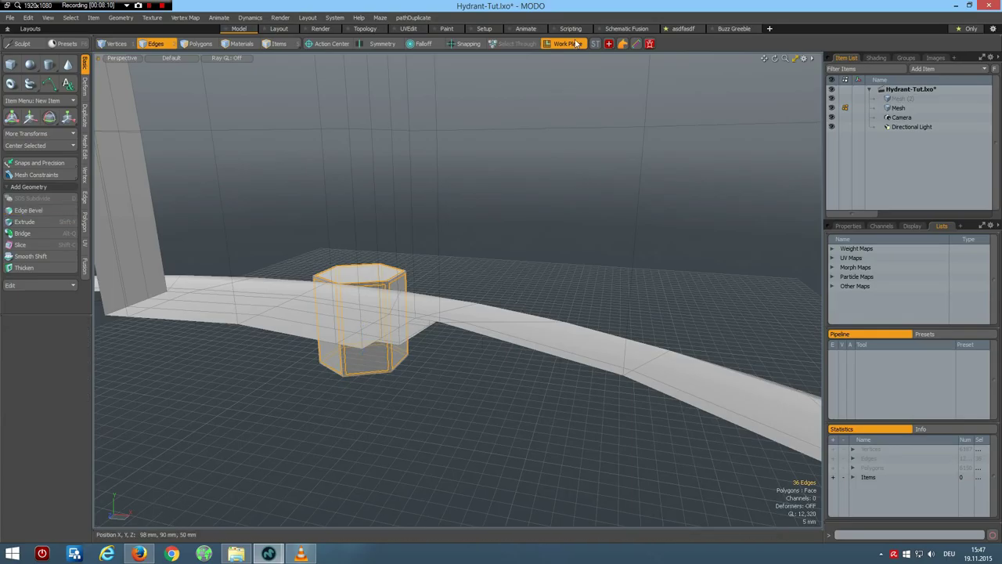
Reset the work plane and select all connected polygons of the hexagonal bolt.
{"action": "left_click", "coordinate": [567, 43]}
{"action": "left_click", "coordinate": [569, 43]}
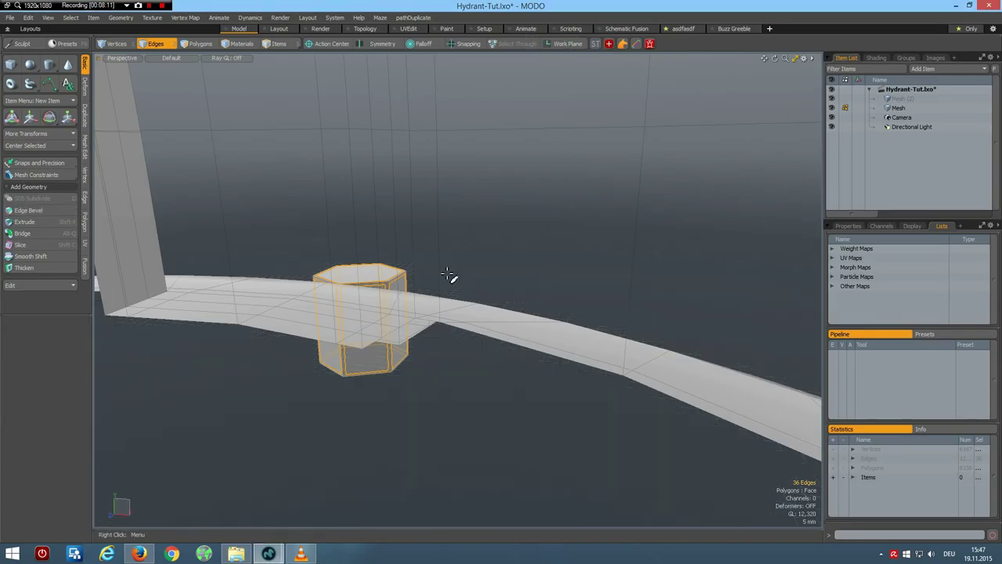
{"action": "key", "text": "3"}
{"action": "double_click", "coordinate": [375, 278]}
Copy and paste the bolt in place and move the copy straight up beside the dome, checking it in the Right view.
{"action": "scroll", "coordinate": [373, 278], "scroll_direction": "down", "scroll_amount": 5}
{"action": "scroll", "coordinate": [371, 279], "scroll_direction": "down", "scroll_amount": 3}
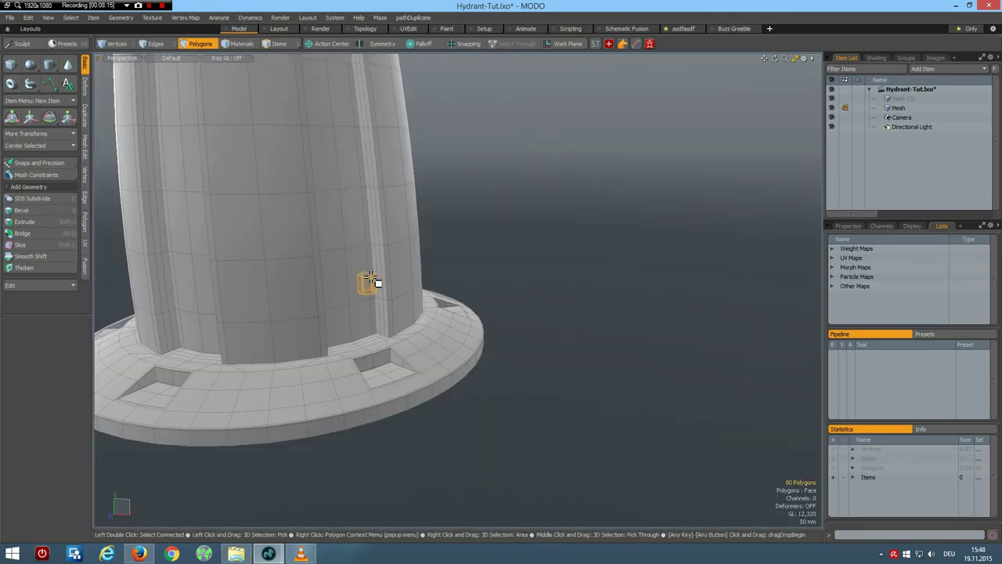
{"action": "left_click_drag", "start_coordinate": [524, 321], "coordinate": [404, 382], "text": "alt"}
{"action": "scroll", "coordinate": [423, 292], "scroll_direction": "down", "scroll_amount": 5}
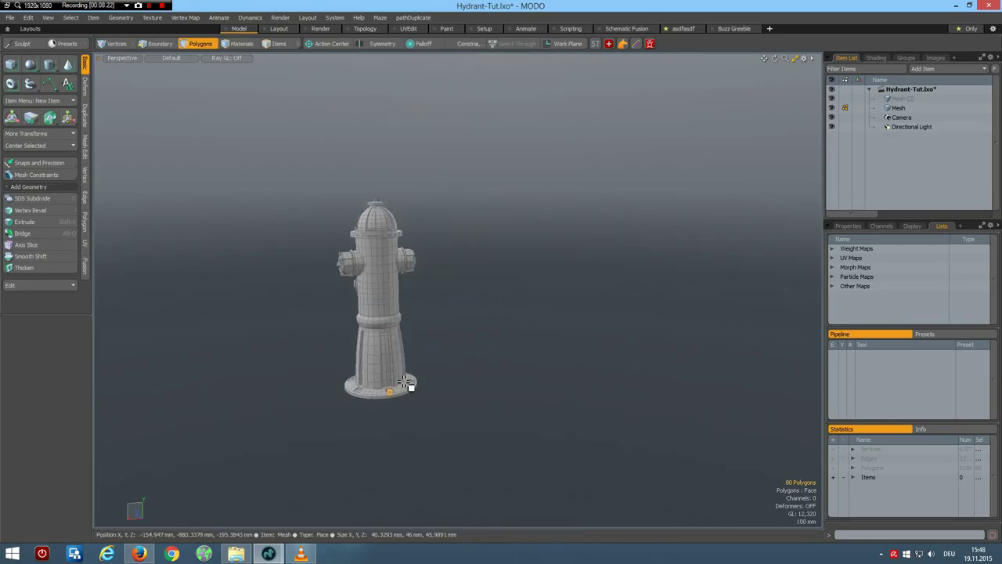
{"action": "key", "text": "w"}
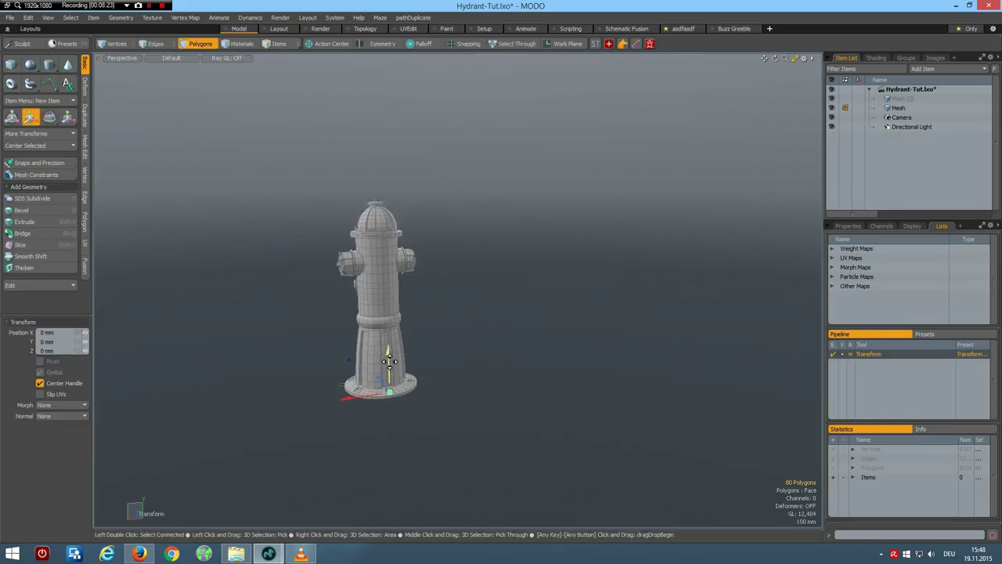
{"action": "left_click_drag", "start_coordinate": [387, 353], "coordinate": [384, 194]}
{"action": "key", "text": "KP_3"}
{"action": "key", "text": "KP_2"}
{"action": "key", "text": "KP_3"}
{"action": "key", "text": "space"}
Scale the bolt copy to 112% in Y and move it -136 mm in Y and 77 mm in Z to the collar's outer edge.
{"action": "scroll", "coordinate": [505, 215], "scroll_direction": "up", "scroll_amount": 5}
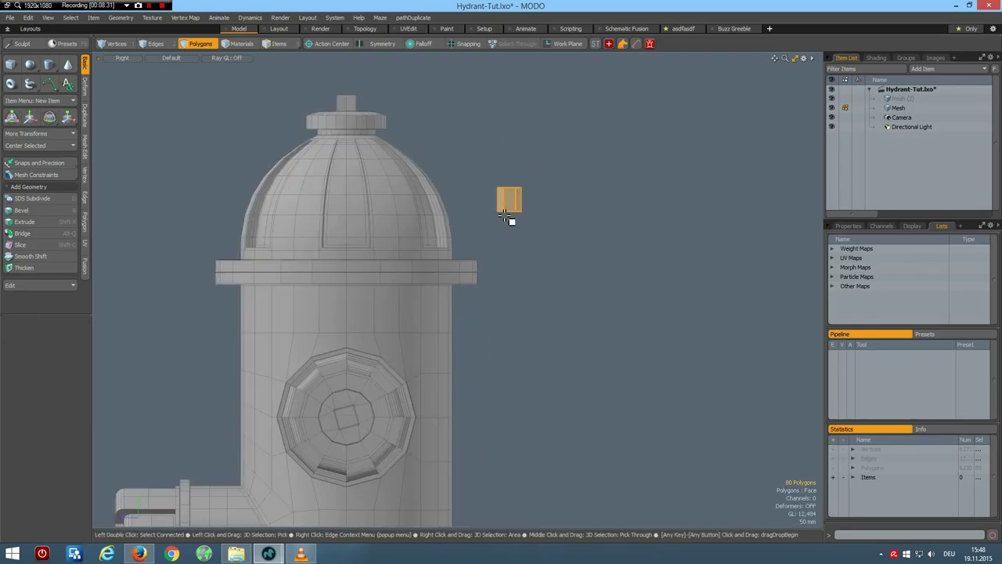
{"action": "key", "text": "r"}
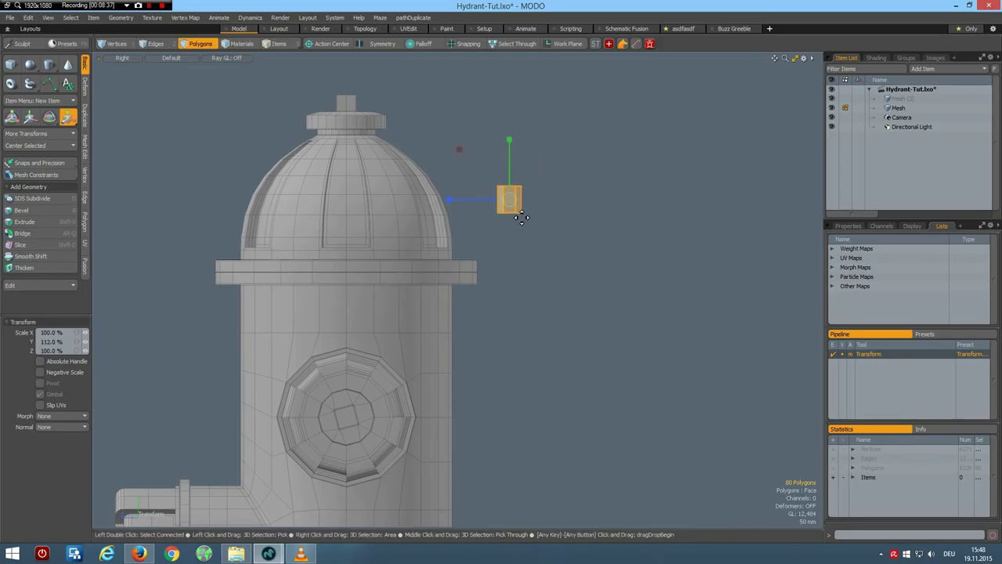
{"action": "key", "text": "w"}
{"action": "left_click_drag", "start_coordinate": [481, 157], "coordinate": [443, 233]}
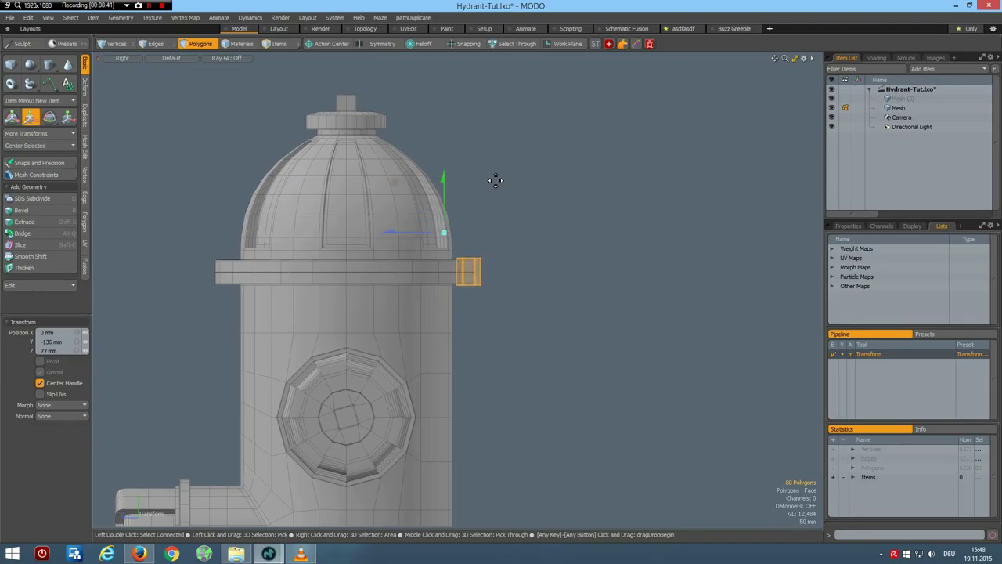
Stretch the collar bolt along Y about its own centre so it protrudes above and below the collar.
{"action": "key", "text": "r"}
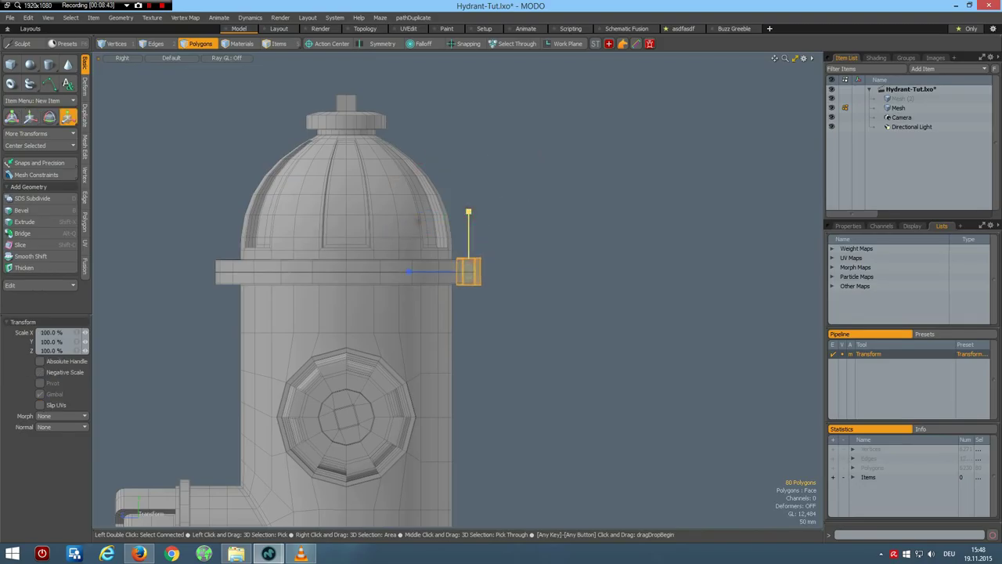
{"action": "left_click_drag", "start_coordinate": [468, 211], "coordinate": [468, 198]}
{"action": "key", "text": "q"}
{"action": "left_click", "coordinate": [548, 332]}
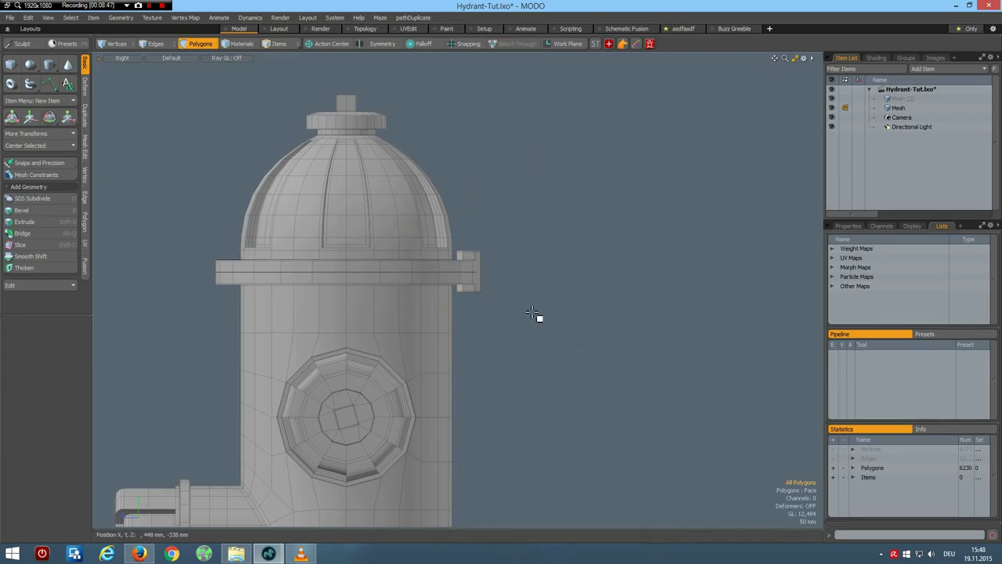
Select the collar's outer side polygon loops in the Perspective view and grow the selection twice to include the rim edges.
{"action": "key", "text": "ctrl+space"}
{"action": "left_click", "coordinate": [556, 306]}
{"action": "left_click_drag", "start_coordinate": [420, 336], "coordinate": [465, 391], "text": "alt"}
{"action": "left_click_drag", "start_coordinate": [224, 472], "coordinate": [482, 428], "text": "alt+shift"}
{"action": "scroll", "coordinate": [514, 384], "scroll_direction": "up", "scroll_amount": 5}
{"action": "left_click_drag", "start_coordinate": [509, 355], "coordinate": [530, 373], "text": "alt"}
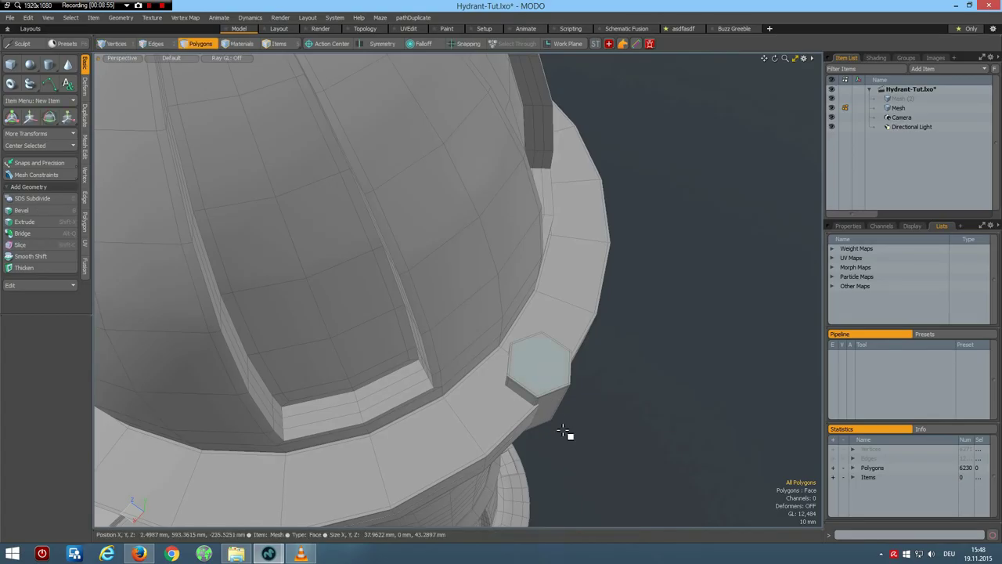
{"action": "mouse_move", "coordinate": [532, 454]}
{"action": "left_mouse_down", "text": "alt"}
{"action": "mouse_move", "coordinate": [532, 414]}
{"action": "mouse_move", "coordinate": [515, 396]}
{"action": "mouse_move", "coordinate": [391, 345]}
{"action": "mouse_move", "coordinate": [425, 339]}
{"action": "mouse_move", "coordinate": [376, 392]}
{"action": "mouse_move", "coordinate": [434, 378]}
{"action": "left_mouse_up", "text": "alt"}
{"action": "key", "text": "Page_Up"}
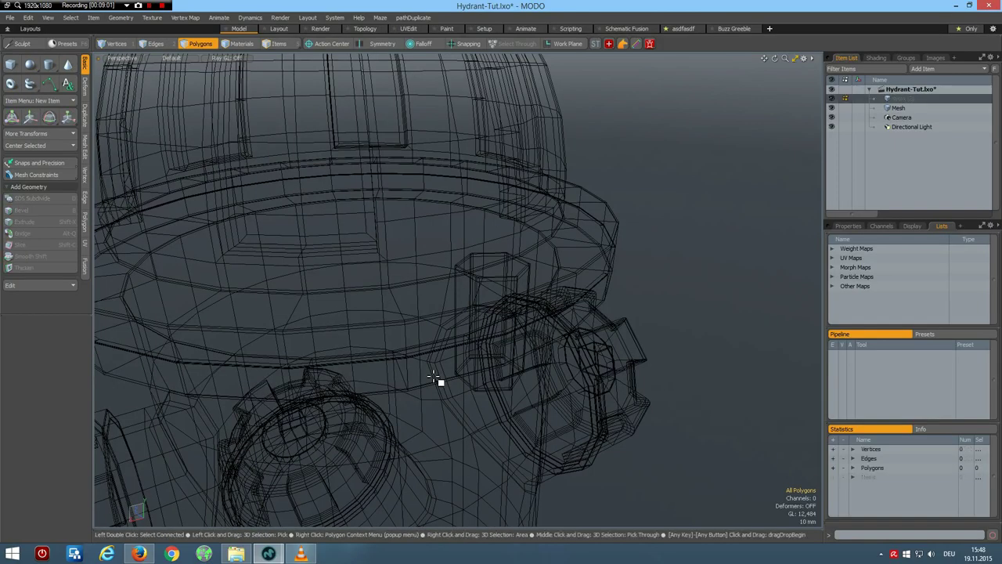
{"action": "key", "text": "ctrl+z"}
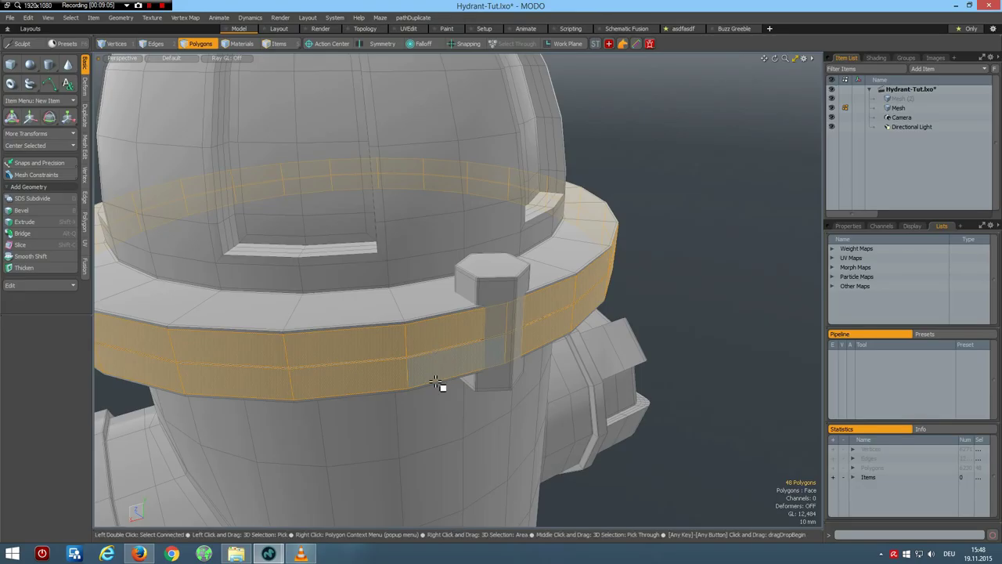
{"action": "key", "text": "shift+Up"}
{"action": "key", "text": "shift+Up"}
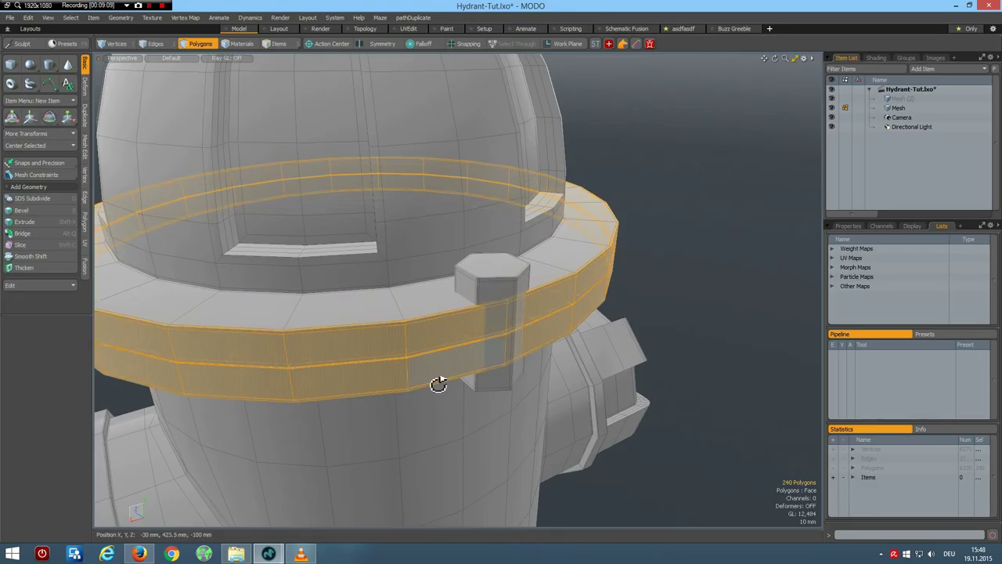
Scale the selected collar rim outward to 105.5% in X and Z so it extends past the bolt.
{"action": "left_click_drag", "start_coordinate": [436, 367], "coordinate": [440, 383], "text": "alt"}
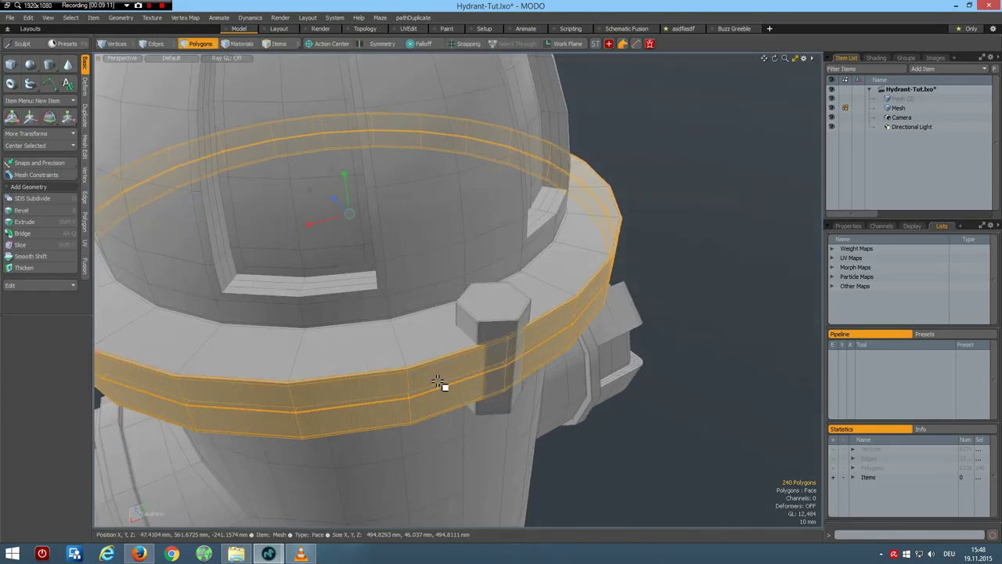
{"action": "key", "text": "y"}
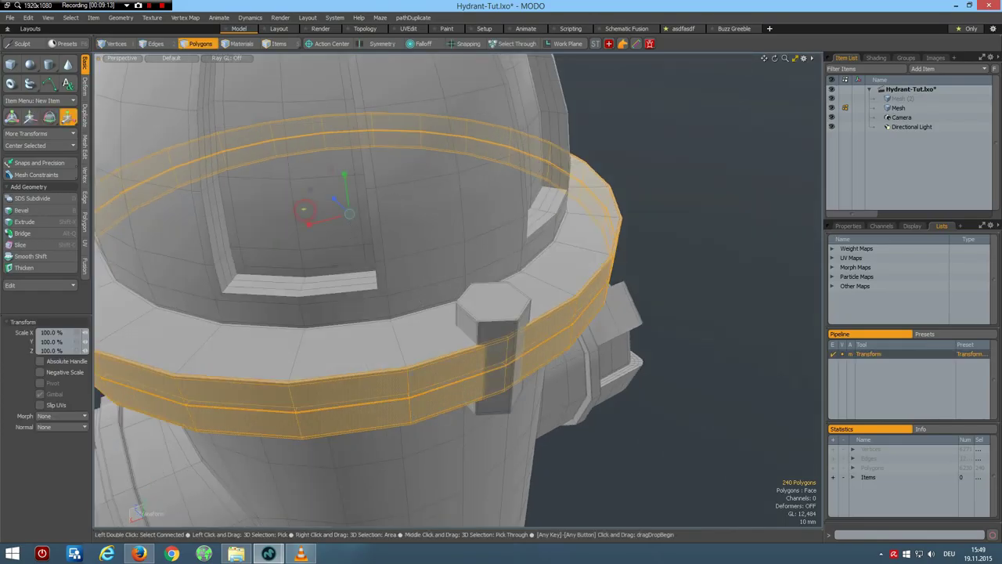
{"action": "left_click_drag", "start_coordinate": [304, 209], "coordinate": [321, 209]}
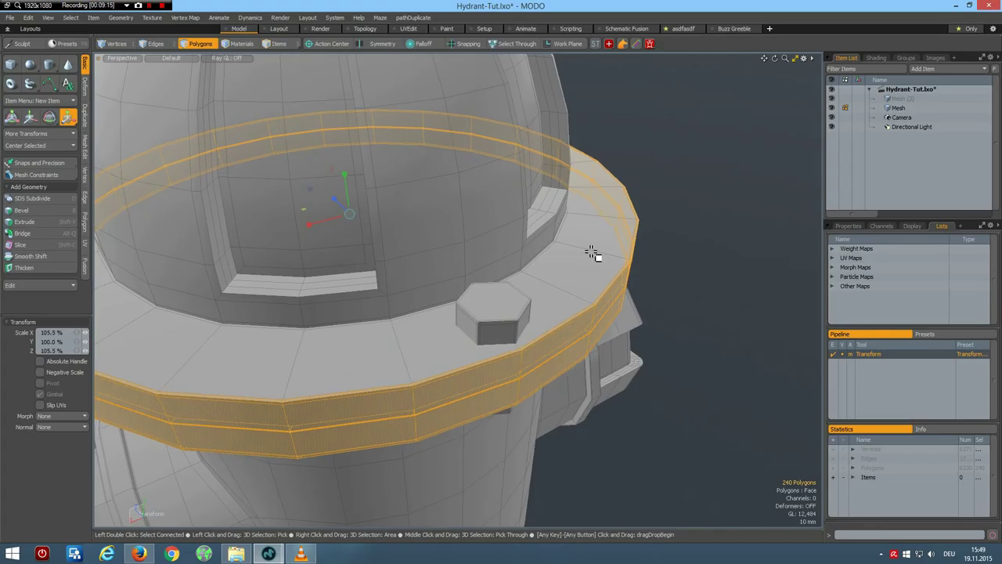
{"action": "key", "text": "space"}
{"action": "left_click", "coordinate": [695, 245]}
Select all connected polygons of both the collar bolt and the bolt in the base flange recess.
{"action": "left_click_drag", "start_coordinate": [582, 304], "coordinate": [384, 302], "text": "alt"}
{"action": "key", "text": "1"}
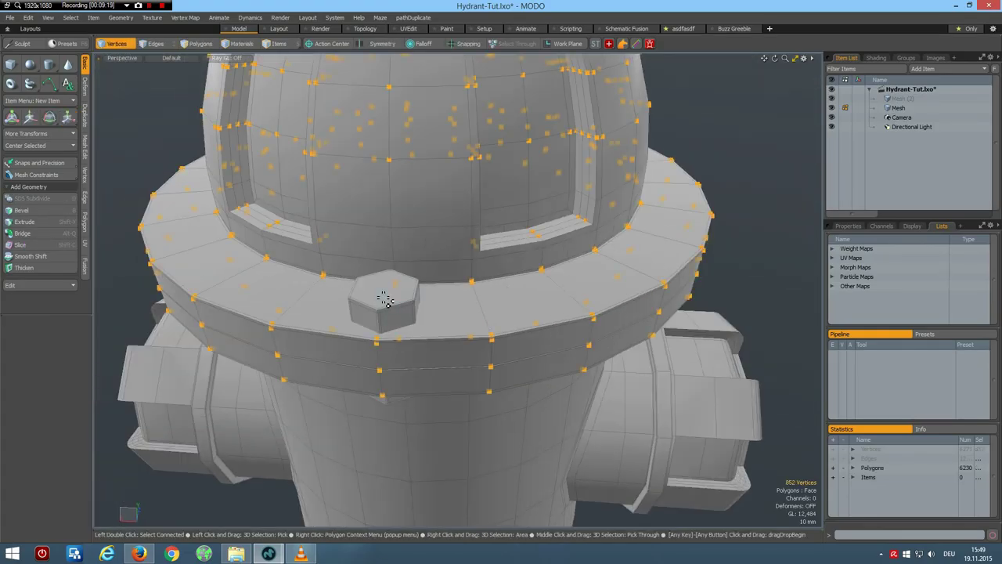
{"action": "key", "text": "3"}
{"action": "double_click", "coordinate": [391, 295]}
{"action": "left_click_drag", "start_coordinate": [417, 290], "coordinate": [472, 234], "text": "ctrl+alt"}
{"action": "scroll", "coordinate": [445, 418], "scroll_direction": "up", "scroll_amount": 5}
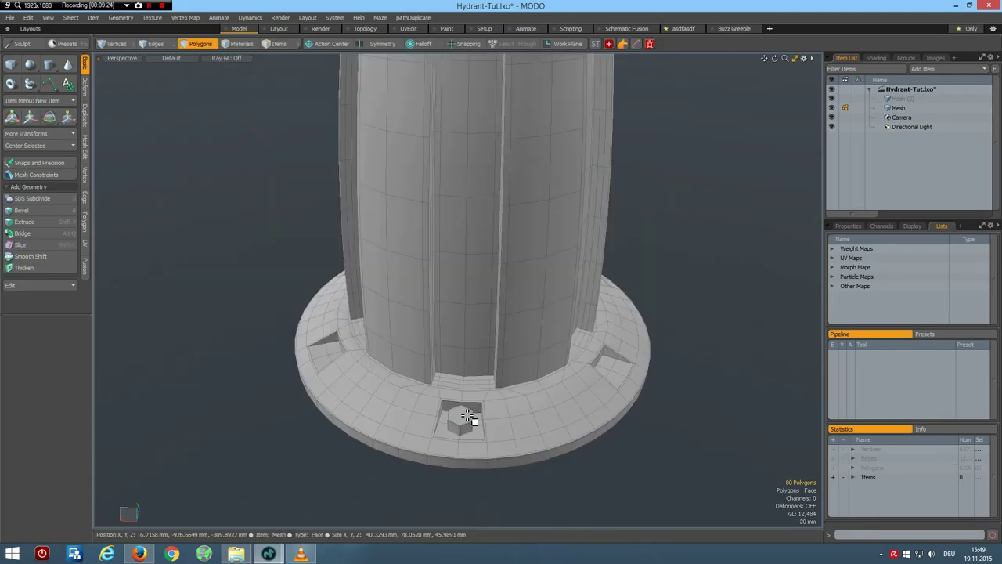
{"action": "double_click", "coordinate": [463, 416]}
{"action": "scroll", "coordinate": [495, 393], "scroll_direction": "down", "scroll_amount": 5}
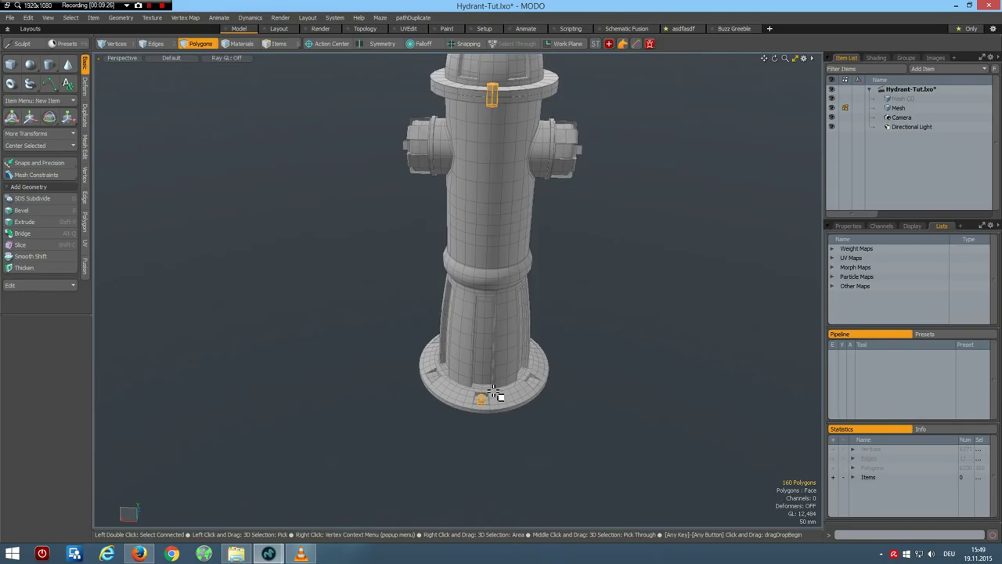
Radial-array the two selected bolts around the Y axis with a count of 6, using the Origin action center.
{"action": "key", "text": "KP_1"}
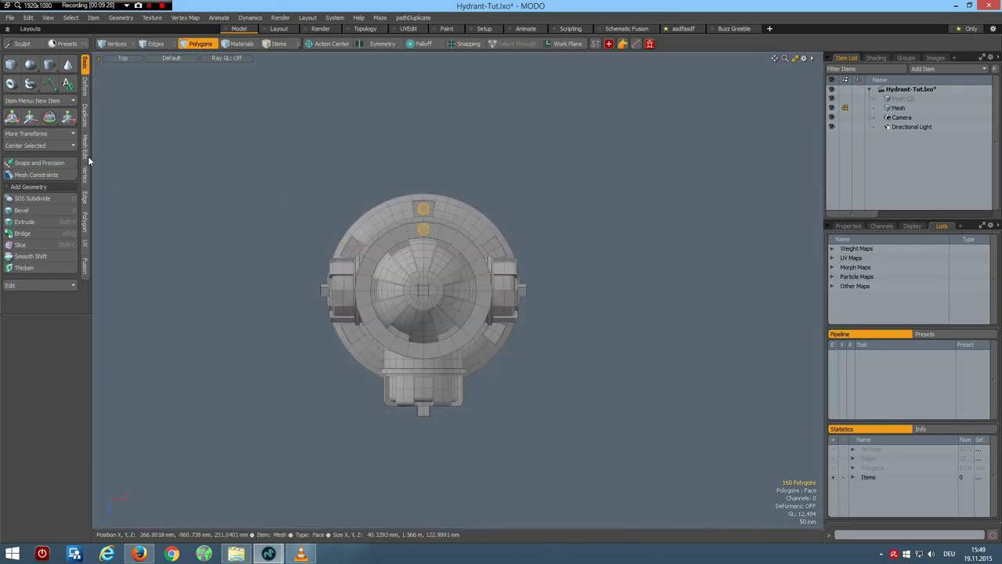
{"action": "left_click", "coordinate": [84, 116]}
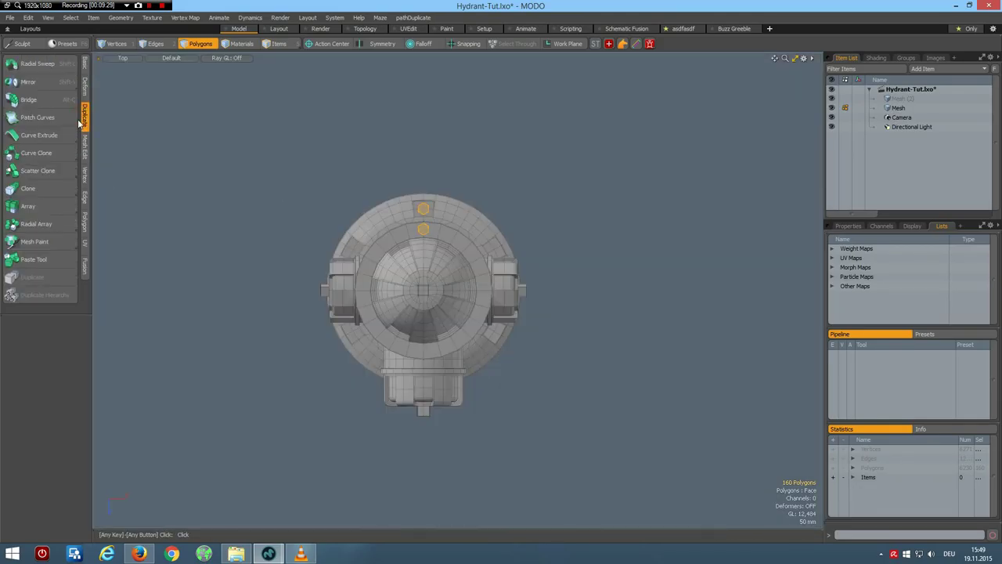
{"action": "left_click", "coordinate": [32, 223]}
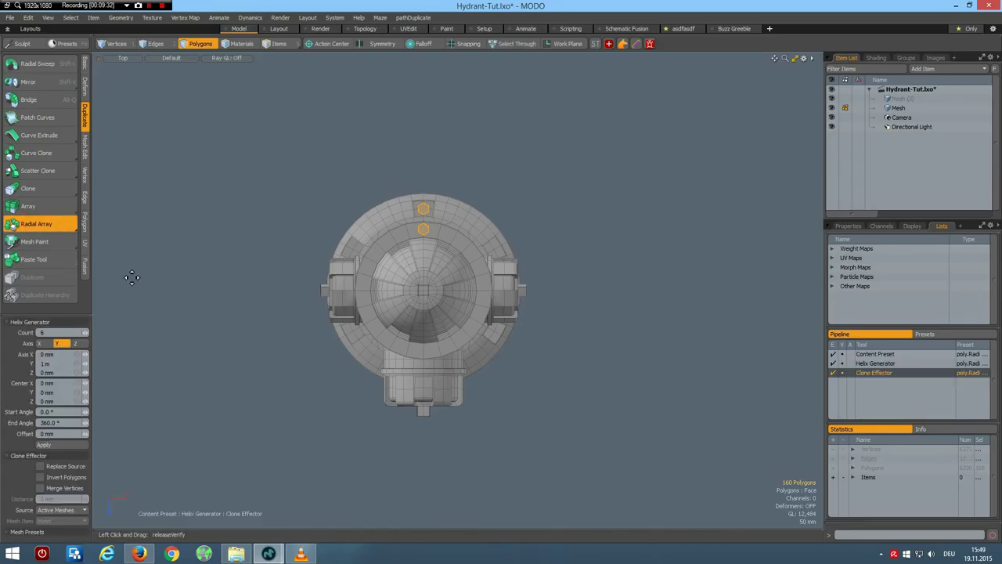
{"action": "left_click", "coordinate": [323, 45]}
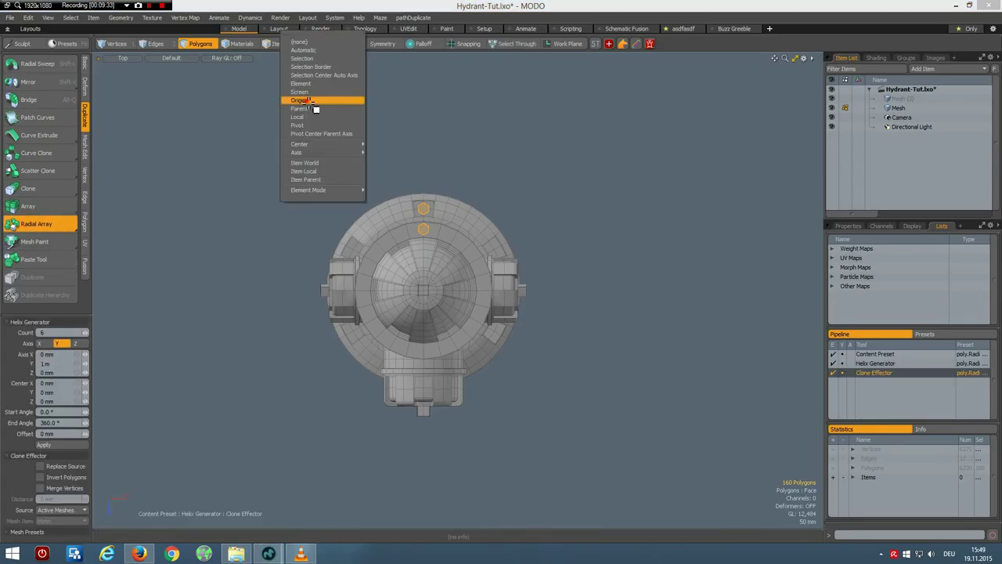
{"action": "left_click", "coordinate": [312, 102]}
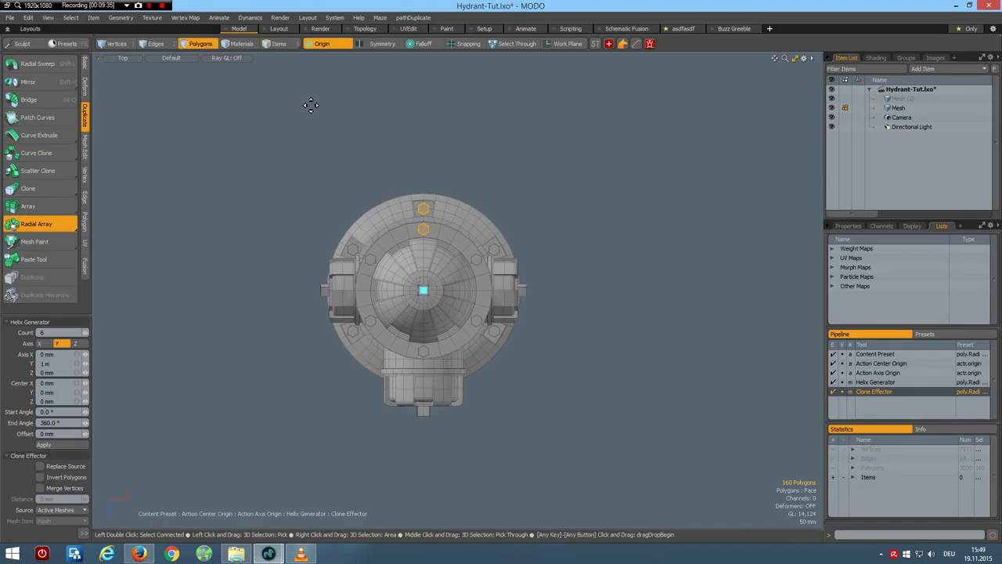
{"action": "key", "text": "ctrl+space"}
{"action": "left_click", "coordinate": [563, 143]}
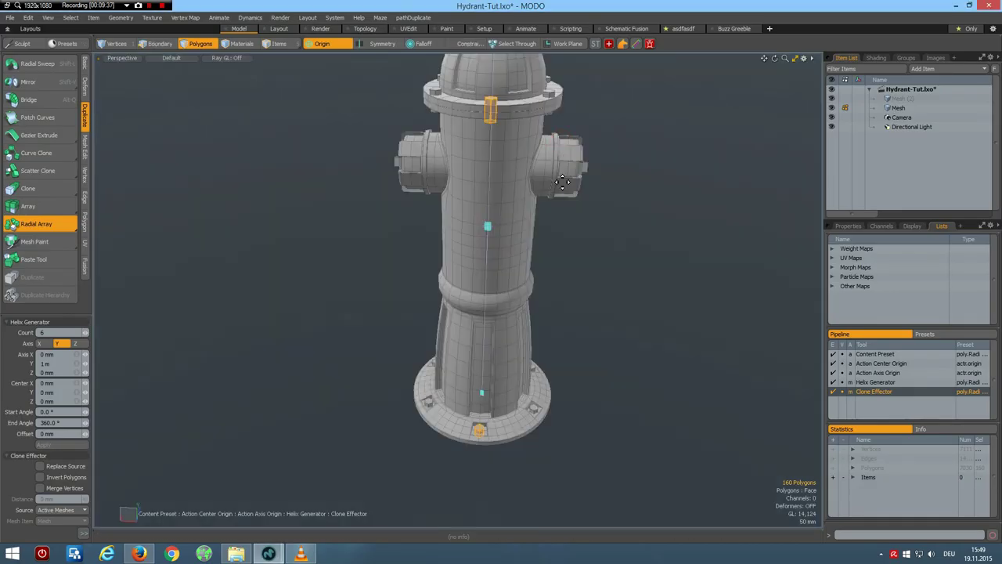
{"action": "mouse_move", "coordinate": [586, 301]}
{"action": "left_mouse_down", "text": "alt"}
{"action": "mouse_move", "coordinate": [664, 275]}
{"action": "mouse_move", "coordinate": [644, 287]}
{"action": "left_mouse_up", "text": "alt"}
{"action": "key", "text": "space"}
{"action": "left_click_drag", "start_coordinate": [561, 323], "coordinate": [713, 315], "text": "alt"}
{"action": "left_click", "coordinate": [567, 291]}
Select the whole dome section with its collar and bolts in the Front view and move it straight down towards the side outlets.
{"action": "key", "text": "KP_2"}
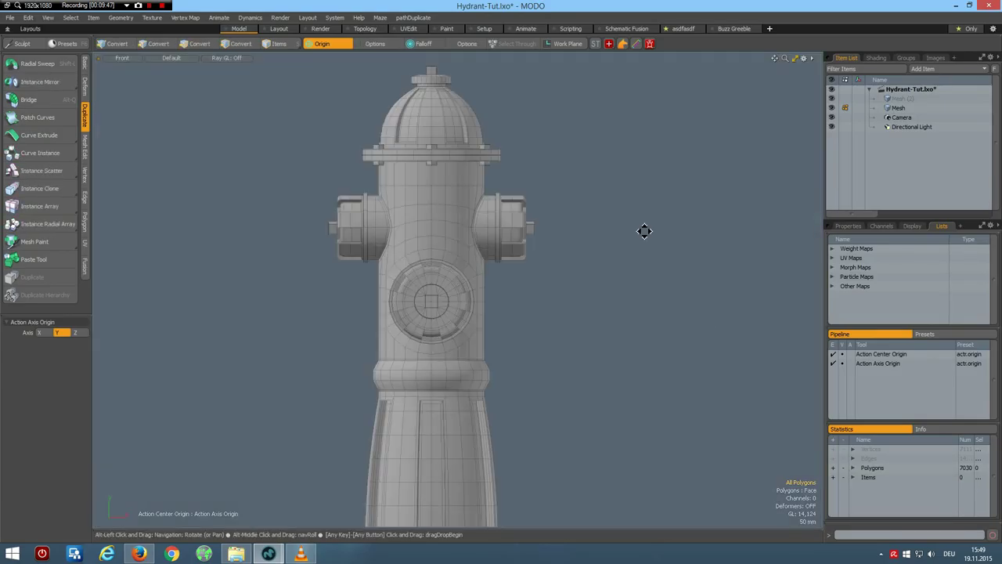
{"action": "left_click_drag", "start_coordinate": [645, 230], "coordinate": [633, 268], "text": "alt+shift"}
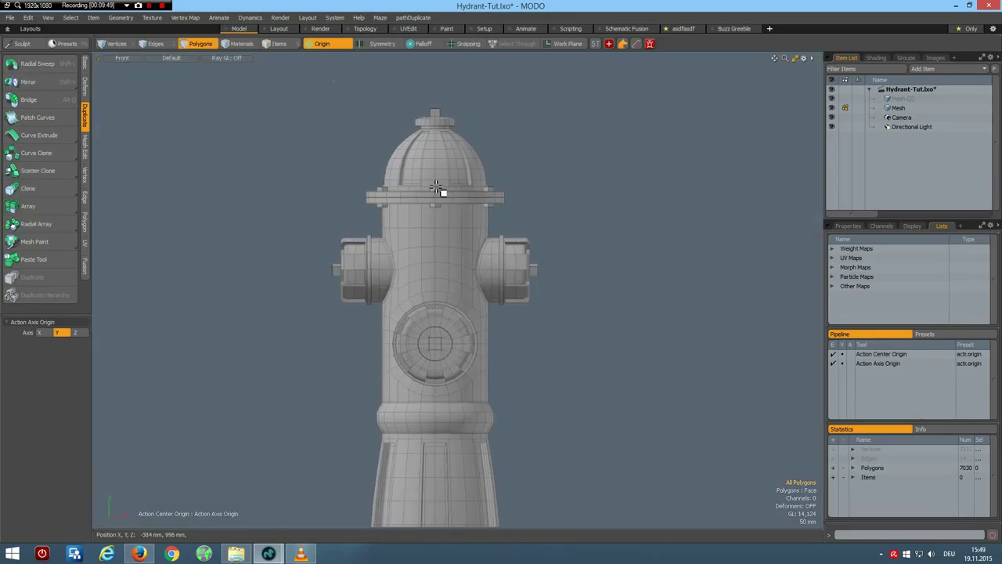
{"action": "left_click_drag", "start_coordinate": [436, 188], "coordinate": [566, 213]}
{"action": "key", "text": "y"}
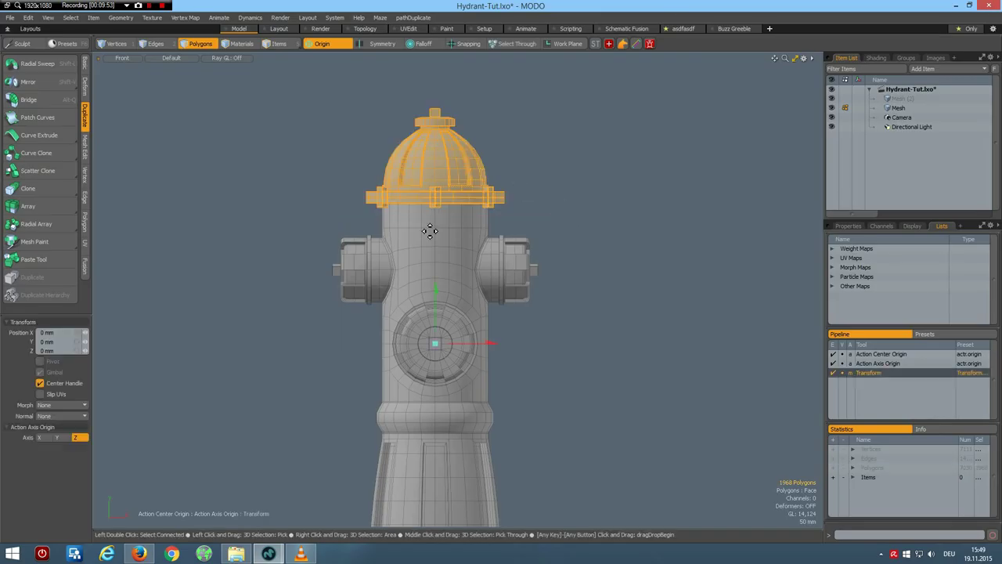
{"action": "left_click_drag", "start_coordinate": [436, 285], "coordinate": [434, 309]}
{"action": "left_click", "coordinate": [583, 338]}
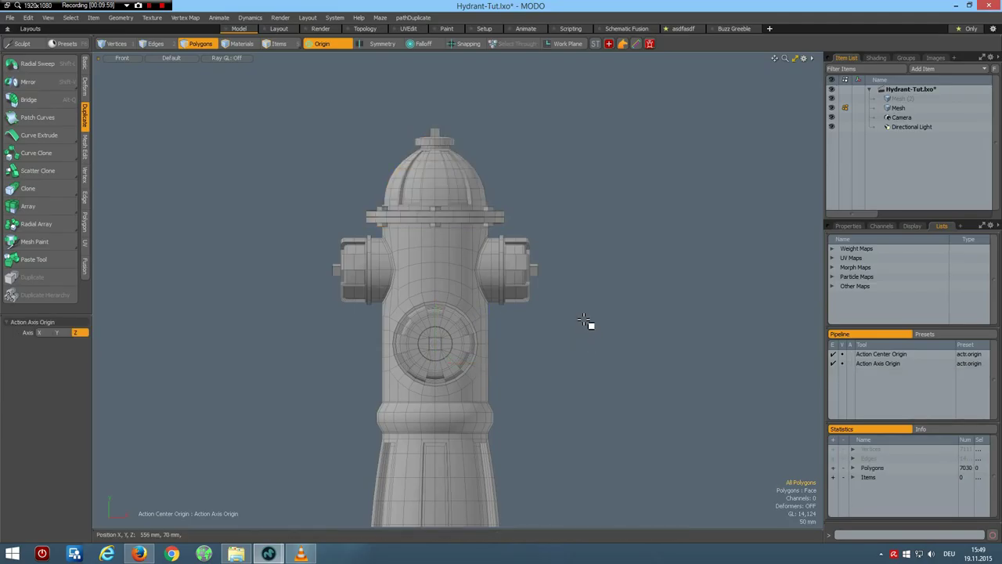
Frame the whole hydrant in the Front view and set the viewport shading to Gooch Tone Shading.
{"action": "scroll", "coordinate": [585, 321], "scroll_direction": "down", "scroll_amount": 2}
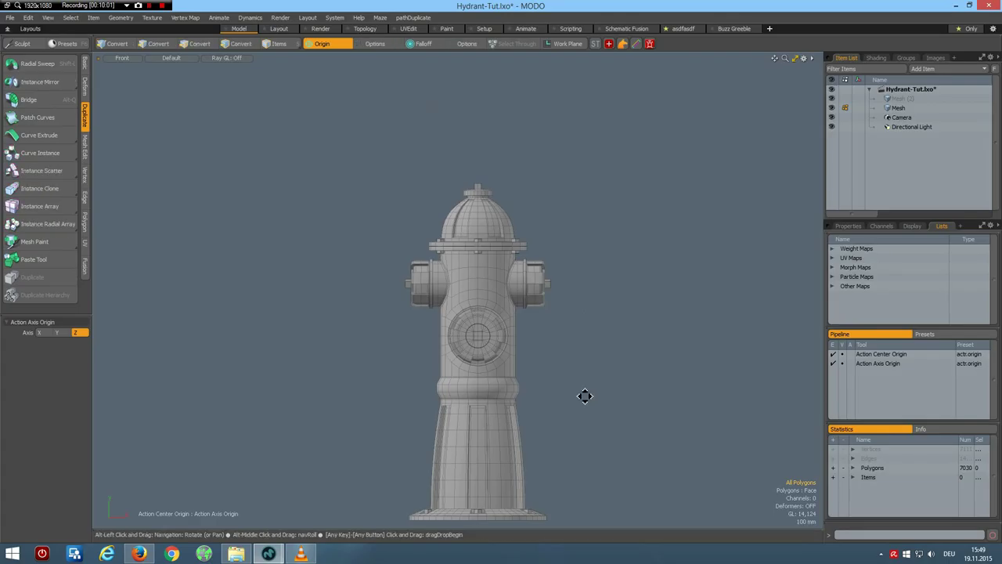
{"action": "left_click_drag", "start_coordinate": [584, 396], "coordinate": [553, 306], "text": "alt+shift"}
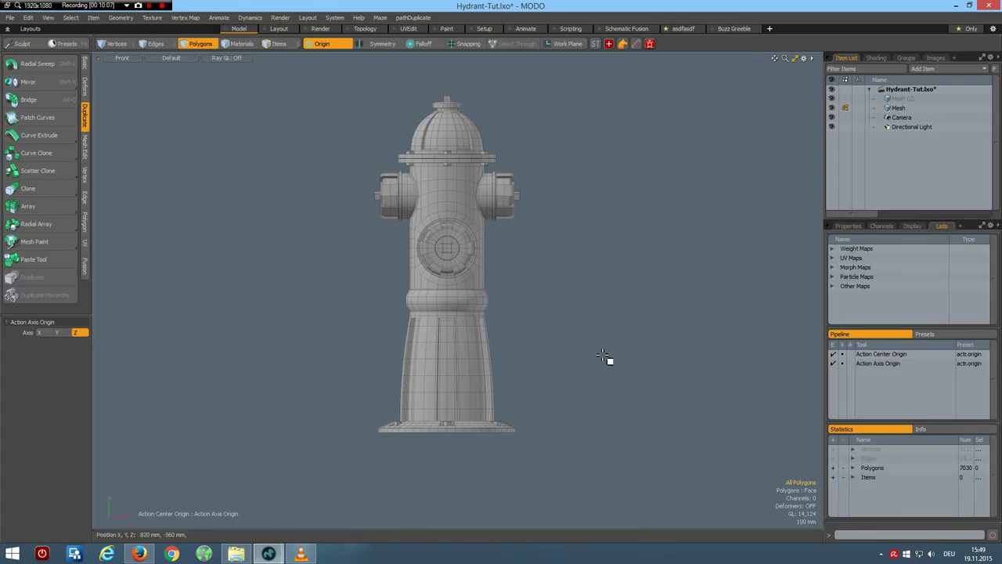
{"action": "left_click", "coordinate": [171, 58]}
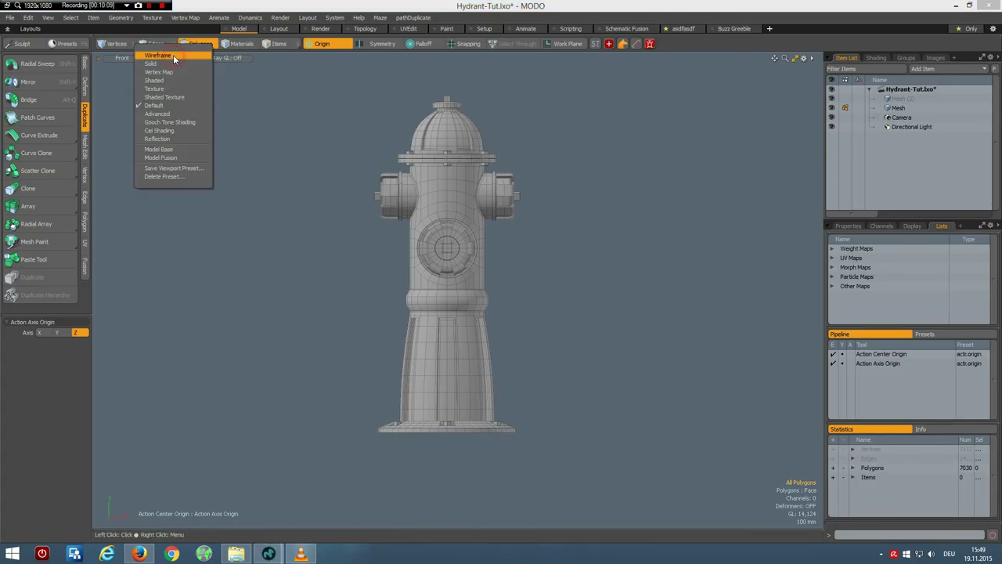
{"action": "left_click", "coordinate": [178, 121]}
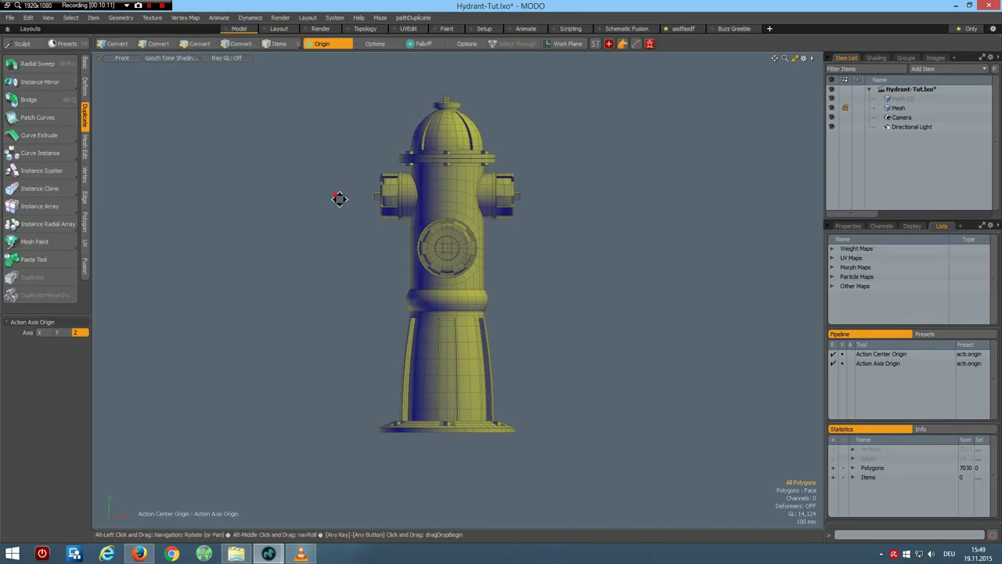
Turn the hydrant mesh into a subdivision surface and examine its smoothed shape in the Perspective view.
{"action": "left_click_drag", "start_coordinate": [337, 197], "coordinate": [477, 325], "text": "alt"}
{"action": "key", "text": "ctrl+space"}
{"action": "left_click", "coordinate": [372, 209]}
{"action": "scroll", "coordinate": [452, 304], "scroll_direction": "up", "scroll_amount": 3}
{"action": "scroll", "coordinate": [477, 325], "scroll_direction": "down", "scroll_amount": 2}
{"action": "scroll", "coordinate": [476, 325], "scroll_direction": "up", "scroll_amount": 2}
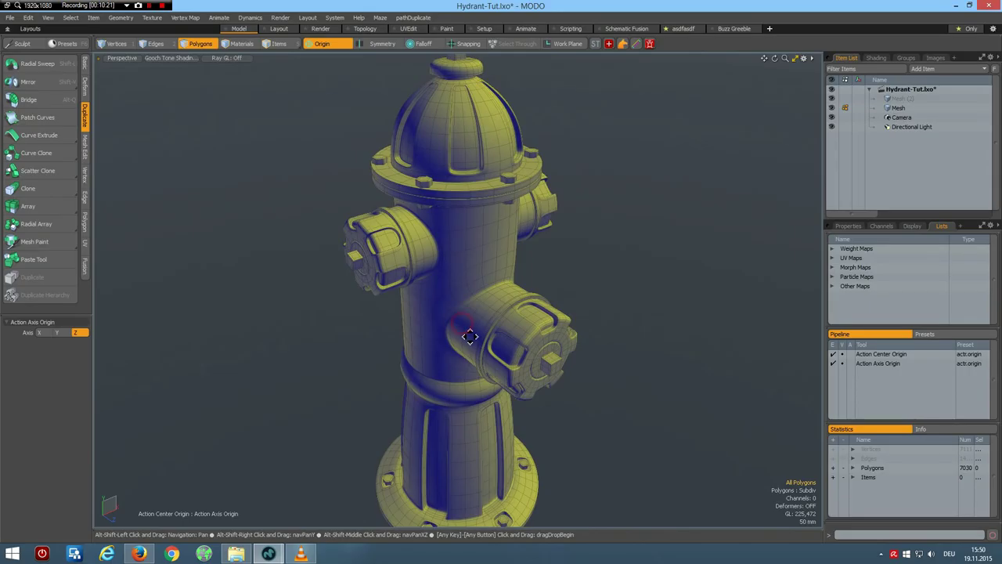
{"action": "left_click_drag", "start_coordinate": [467, 331], "coordinate": [469, 335], "text": "alt+shift"}
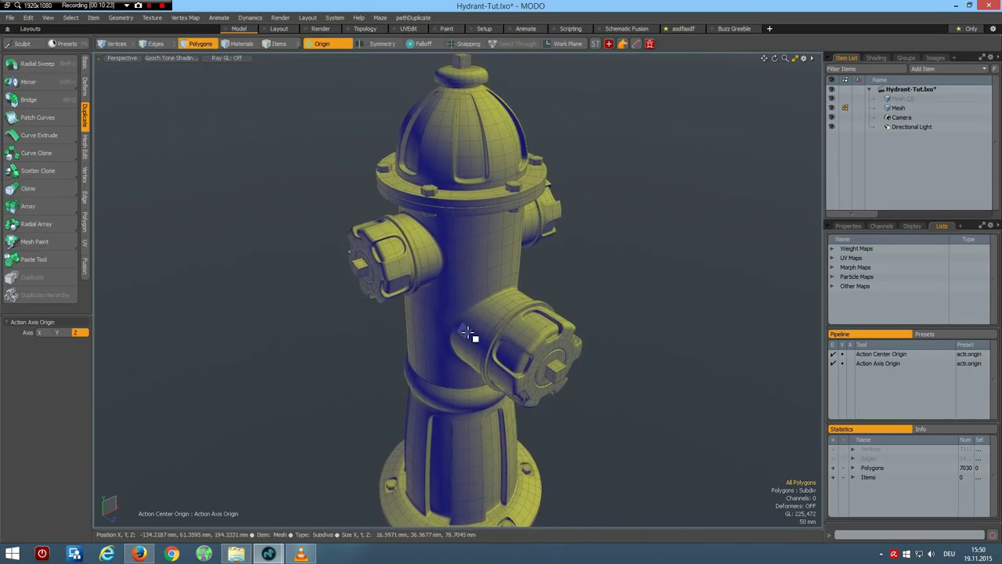